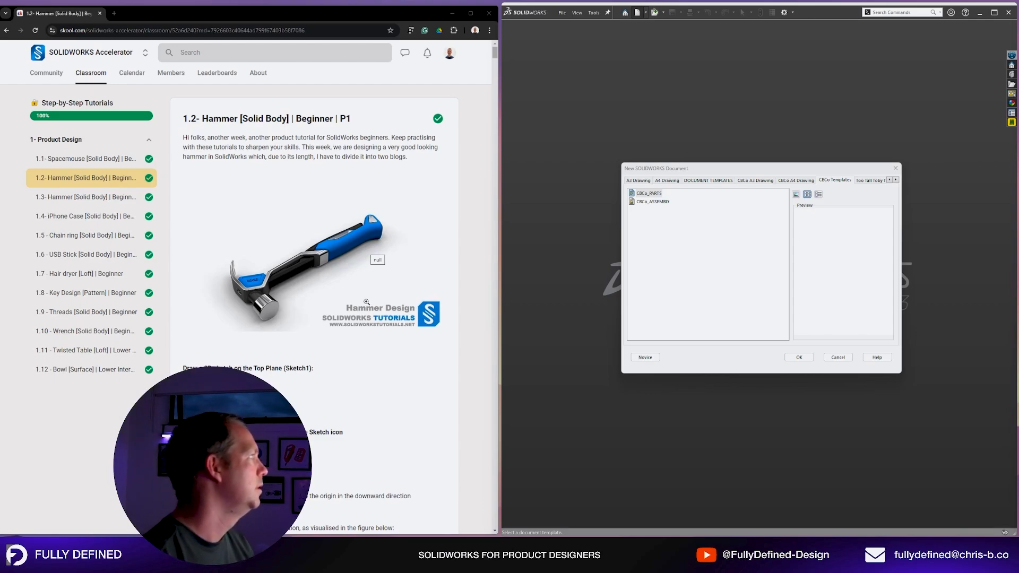
Create a new part from the CBCo_PARTS template and start a sketch on the Top plane.
{"action": "scroll", "coordinate": [368, 302], "scroll_direction": "down", "scroll_amount": 1}
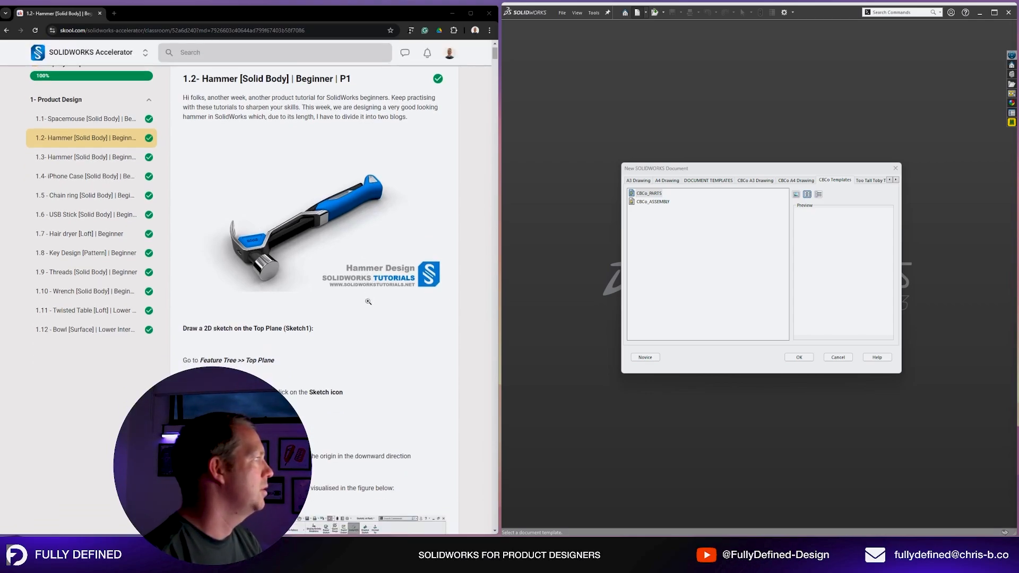
{"action": "left_click", "coordinate": [807, 359]}
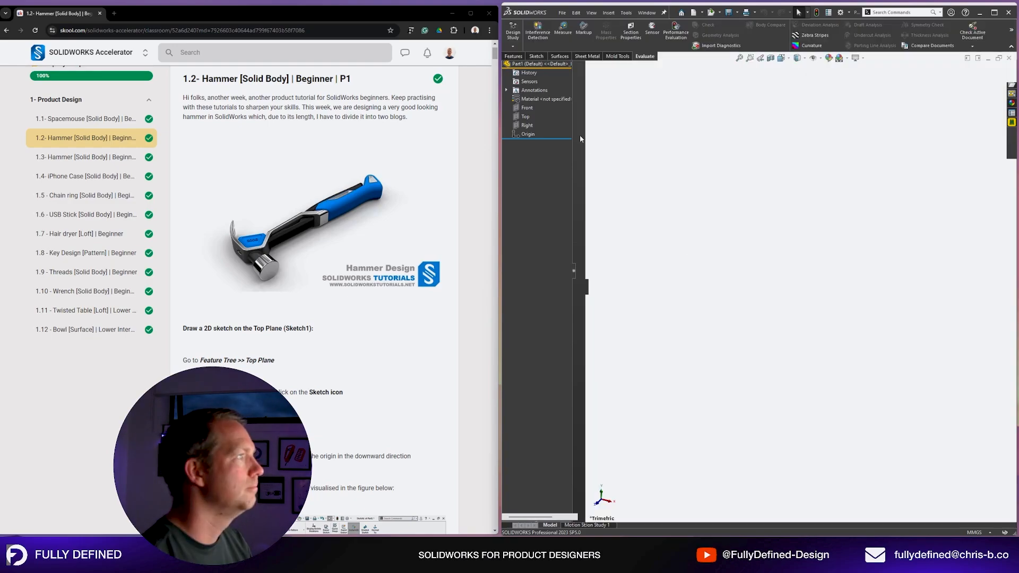
{"action": "left_click", "coordinate": [540, 149]}
{"action": "left_click", "coordinate": [549, 140]}
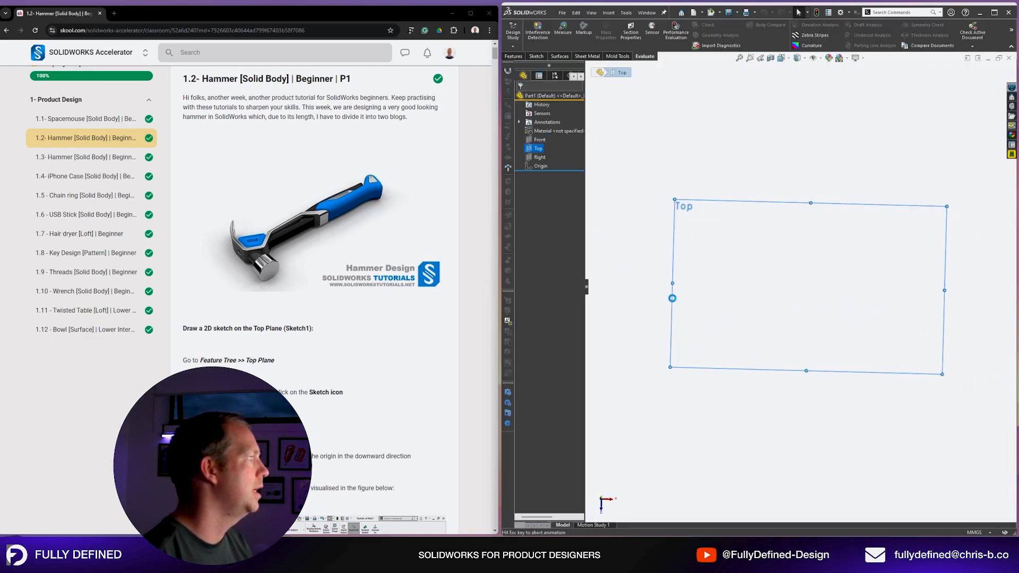
Following the tutorial figure, draw a 27 mm vertical line downward from the origin.
{"action": "scroll", "coordinate": [326, 330], "scroll_direction": "down", "scroll_amount": 2}
{"action": "scroll", "coordinate": [325, 330], "scroll_direction": "down", "scroll_amount": 1}
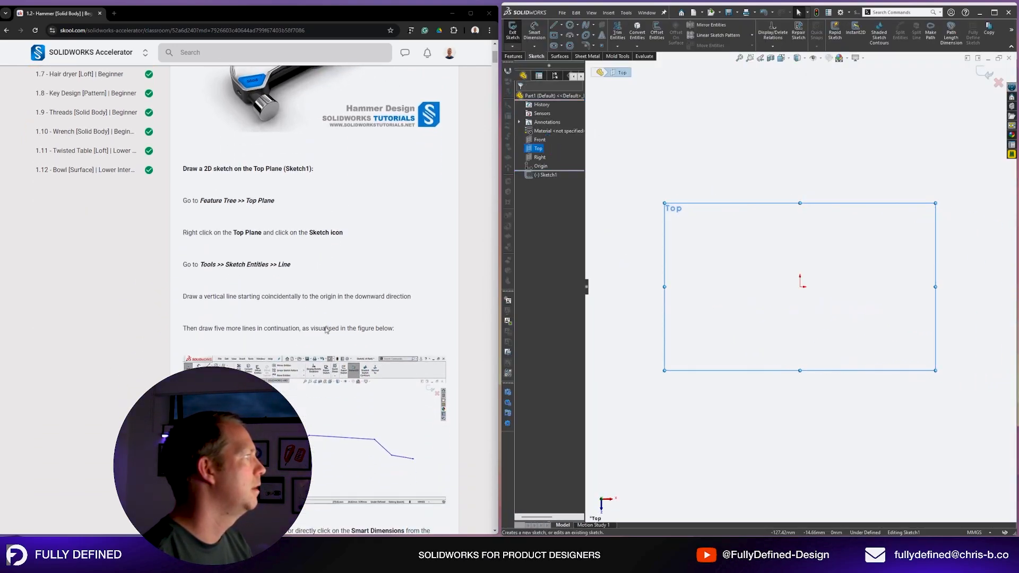
{"action": "scroll", "coordinate": [340, 290], "scroll_direction": "down", "scroll_amount": 3}
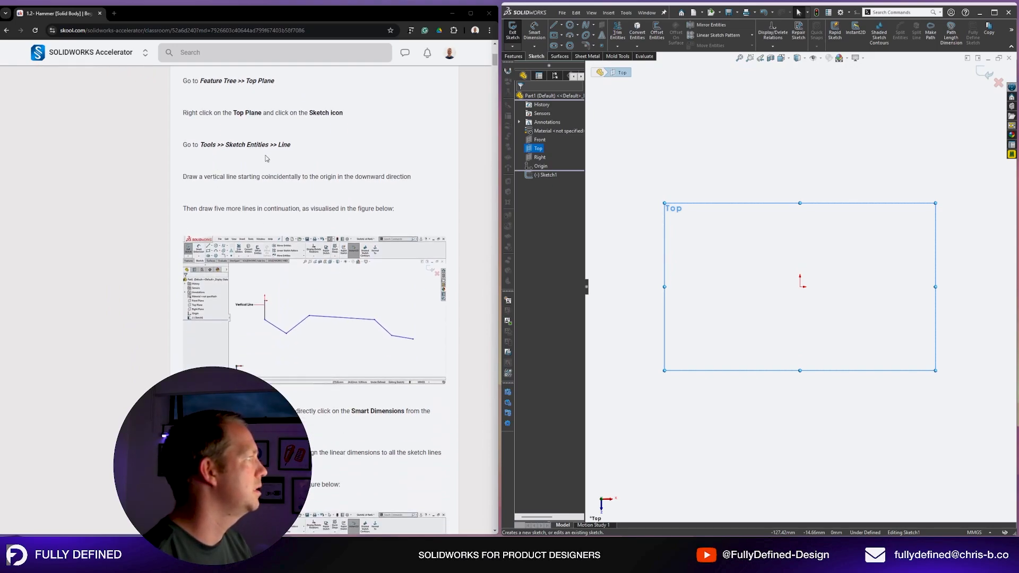
{"action": "scroll", "coordinate": [357, 208], "scroll_direction": "down", "scroll_amount": 3}
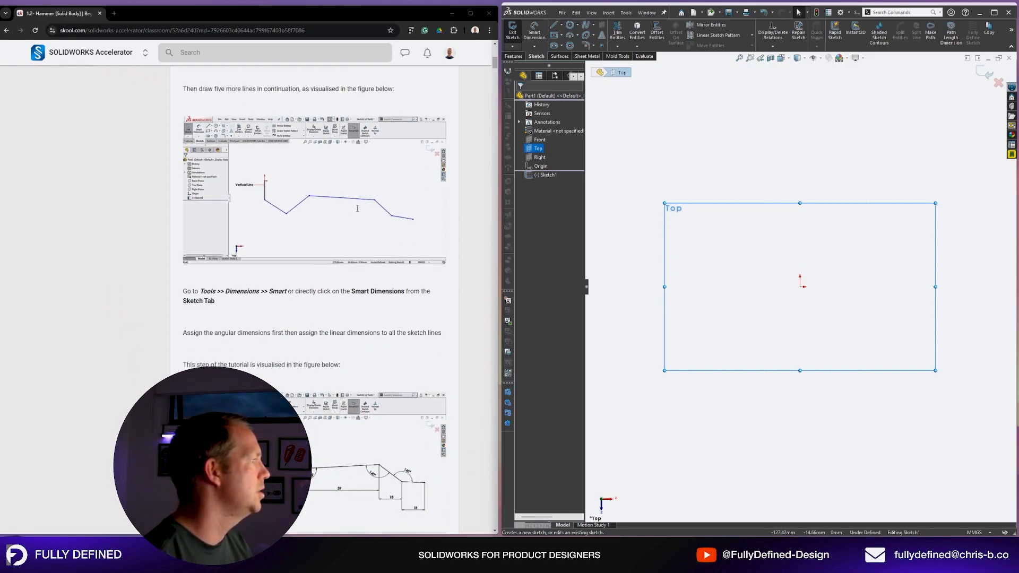
{"action": "scroll", "coordinate": [362, 332], "scroll_direction": "down", "scroll_amount": 5}
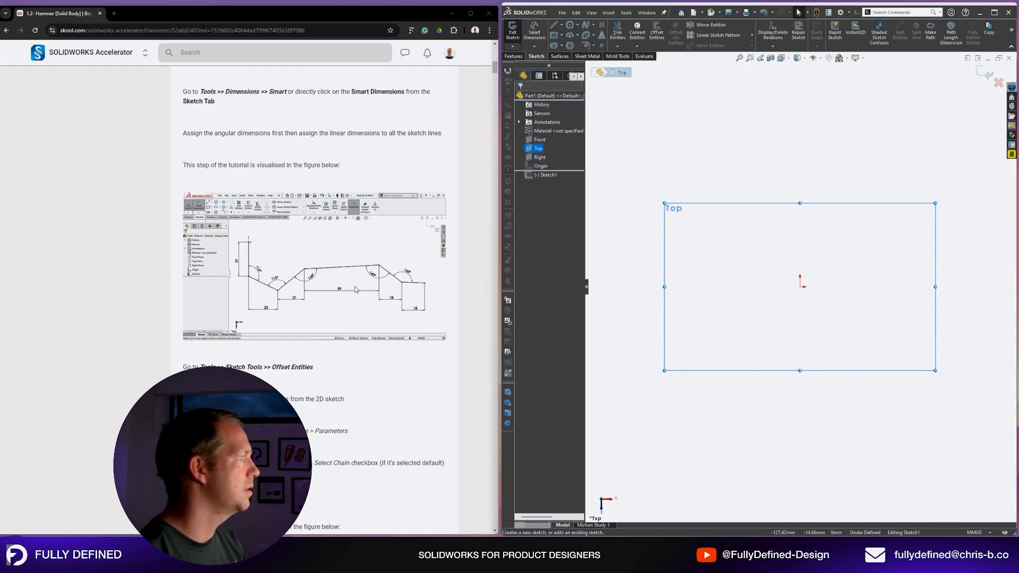
{"action": "scroll", "coordinate": [912, 291], "scroll_direction": "up", "scroll_amount": 3}
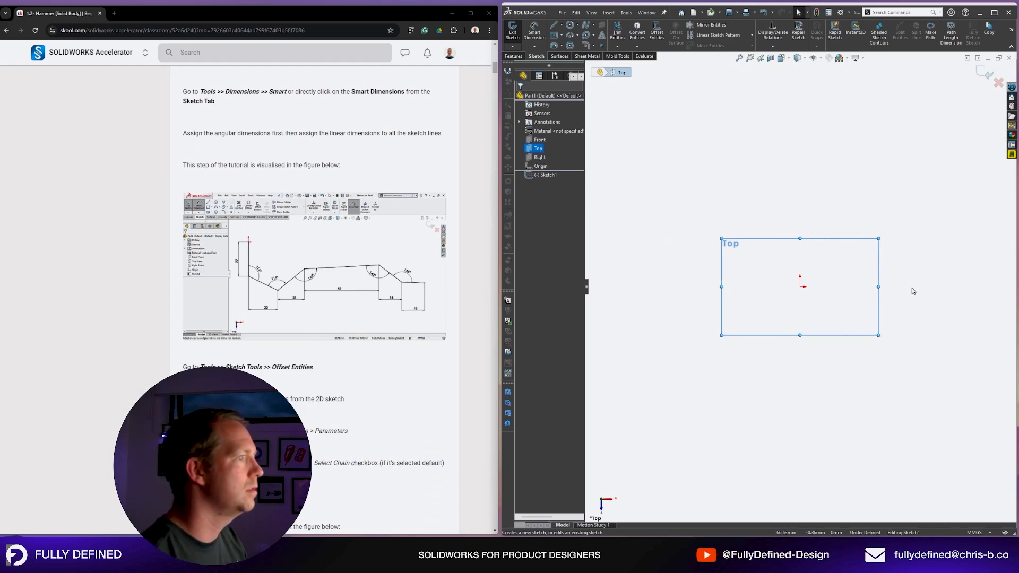
{"action": "scroll", "coordinate": [914, 291], "scroll_direction": "down", "scroll_amount": 2}
{"action": "scroll", "coordinate": [913, 291], "scroll_direction": "down", "scroll_amount": 1}
{"action": "key", "text": "l"}
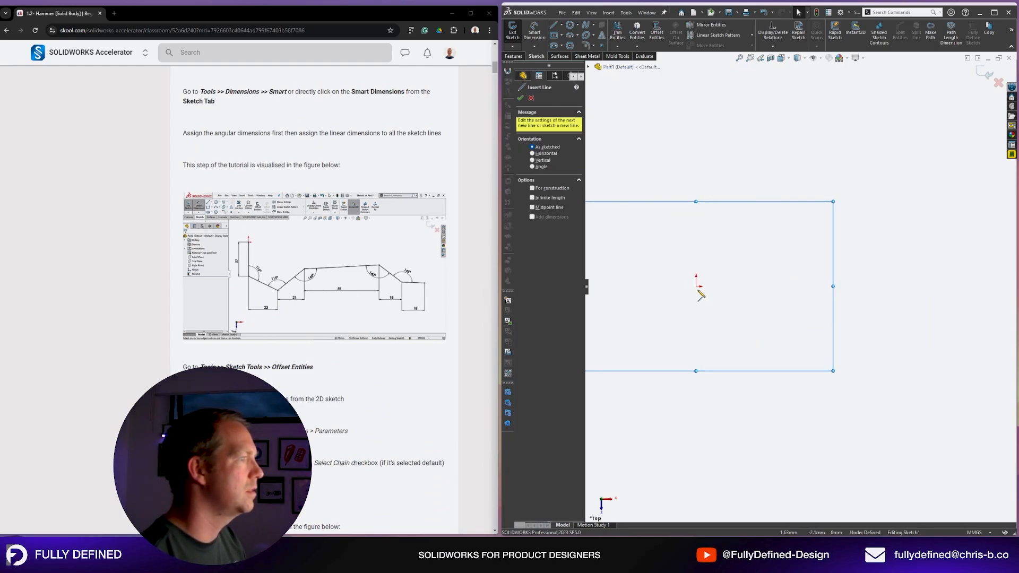
{"action": "left_click", "coordinate": [696, 287]}
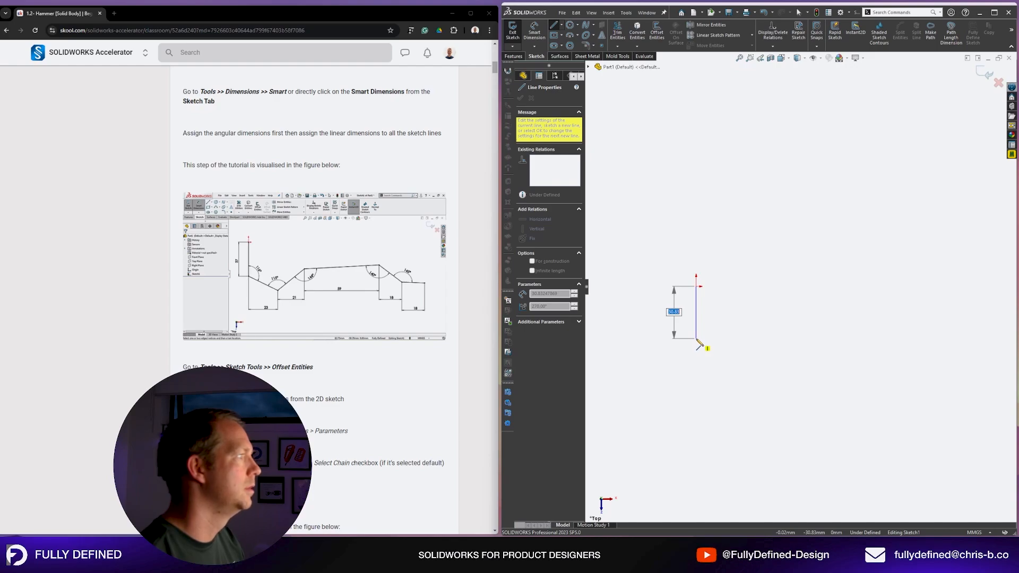
{"action": "type", "text": "27"}
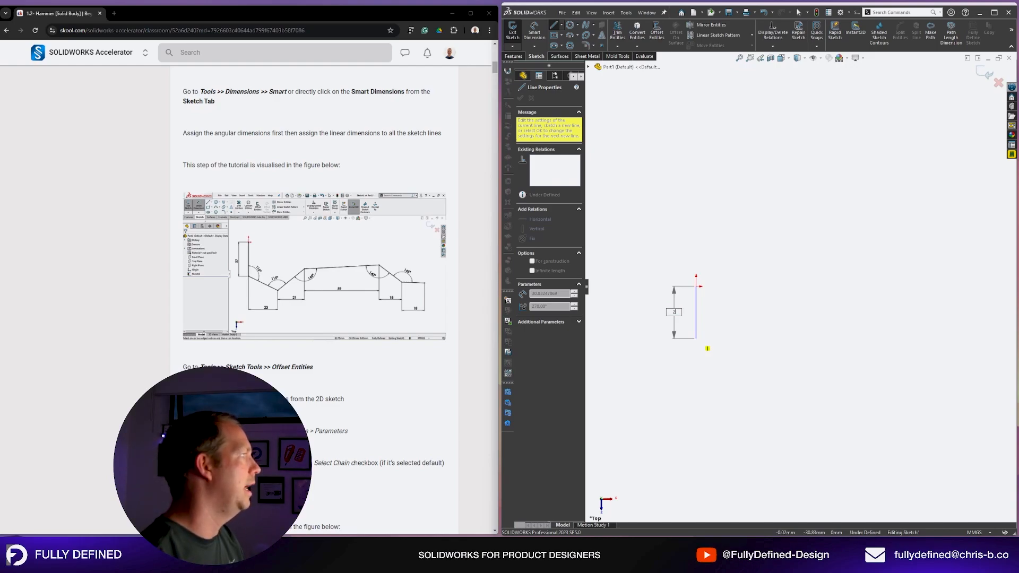
{"action": "key", "text": "Return"}
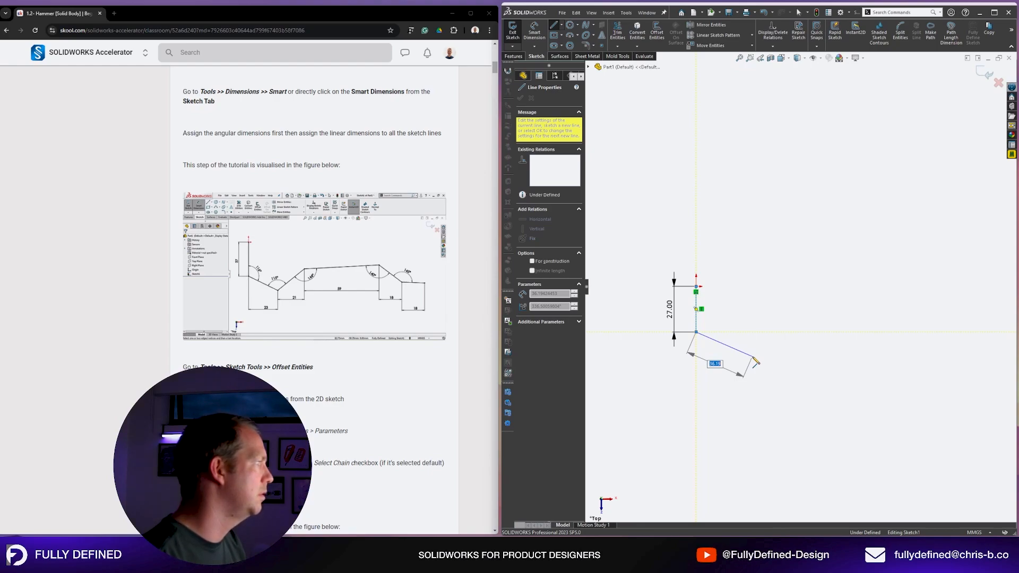
Continue from the vertical line's lower end with five connected sloping lines about 36, 48, 84, 45 and 55 mm long, matching the figure.
{"action": "left_click", "coordinate": [753, 356]}
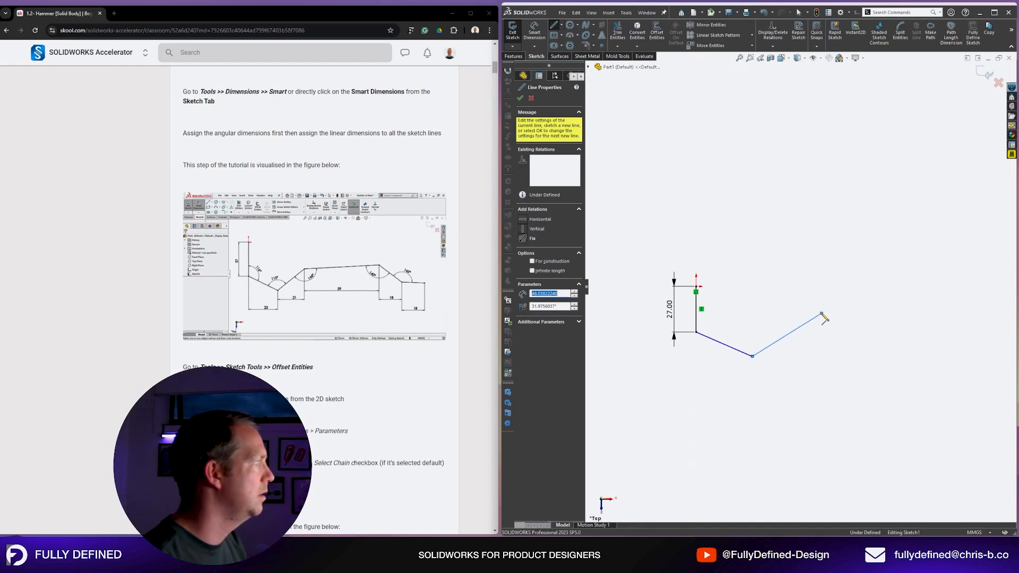
{"action": "left_click", "coordinate": [823, 315]}
{"action": "scroll", "coordinate": [941, 306], "scroll_direction": "up", "scroll_amount": 2}
{"action": "scroll", "coordinate": [941, 305], "scroll_direction": "down", "scroll_amount": 1}
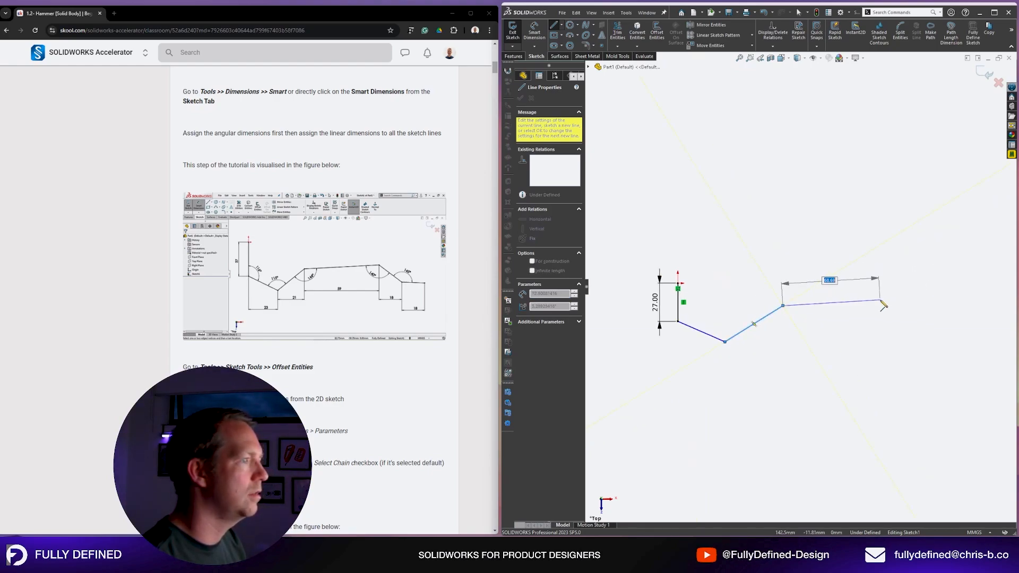
{"action": "left_click", "coordinate": [901, 294]}
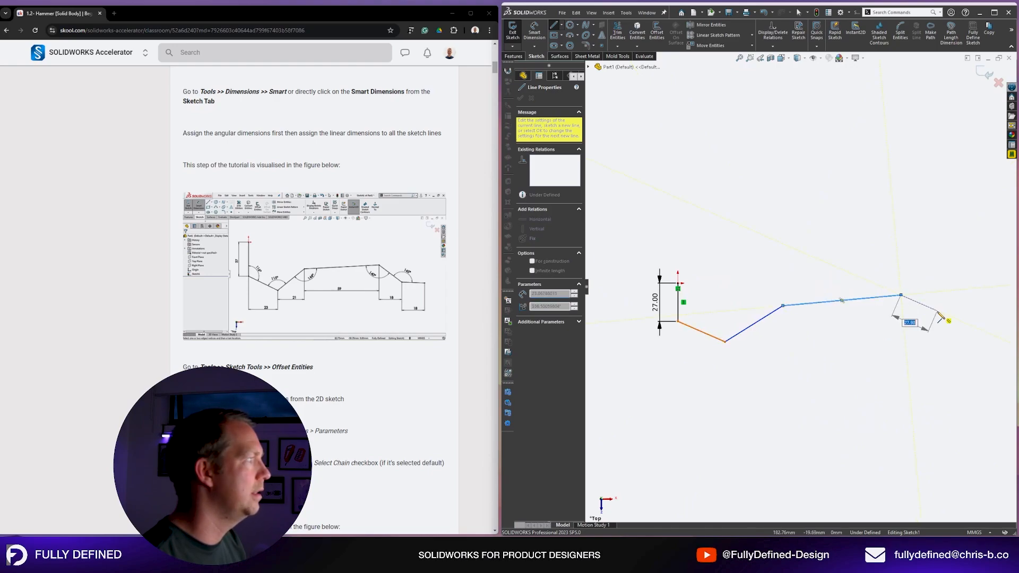
{"action": "left_click", "coordinate": [951, 335]}
{"action": "scroll", "coordinate": [956, 351], "scroll_direction": "up", "scroll_amount": 2}
{"action": "scroll", "coordinate": [958, 363], "scroll_direction": "down", "scroll_amount": 1}
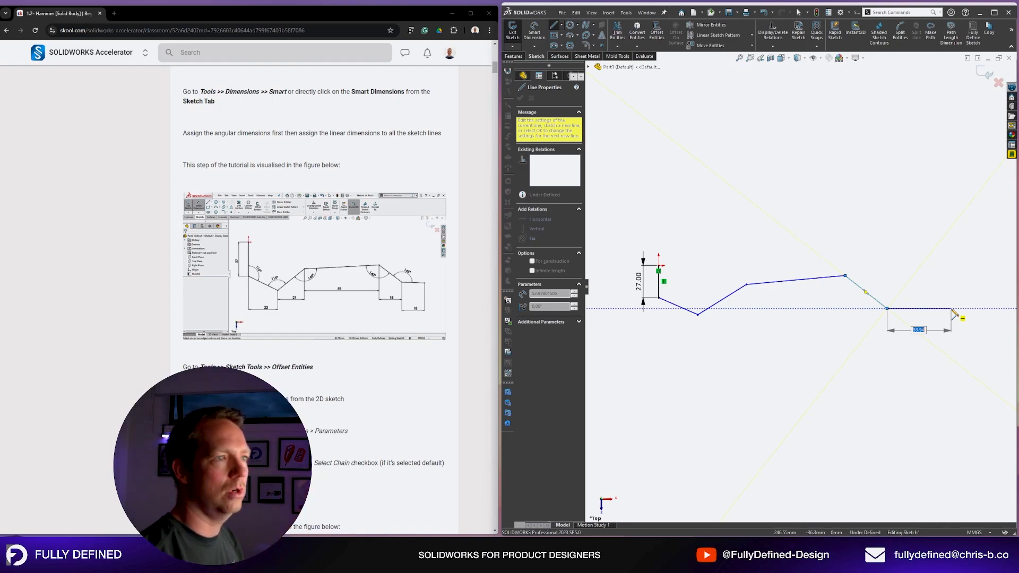
{"action": "left_click", "coordinate": [952, 314]}
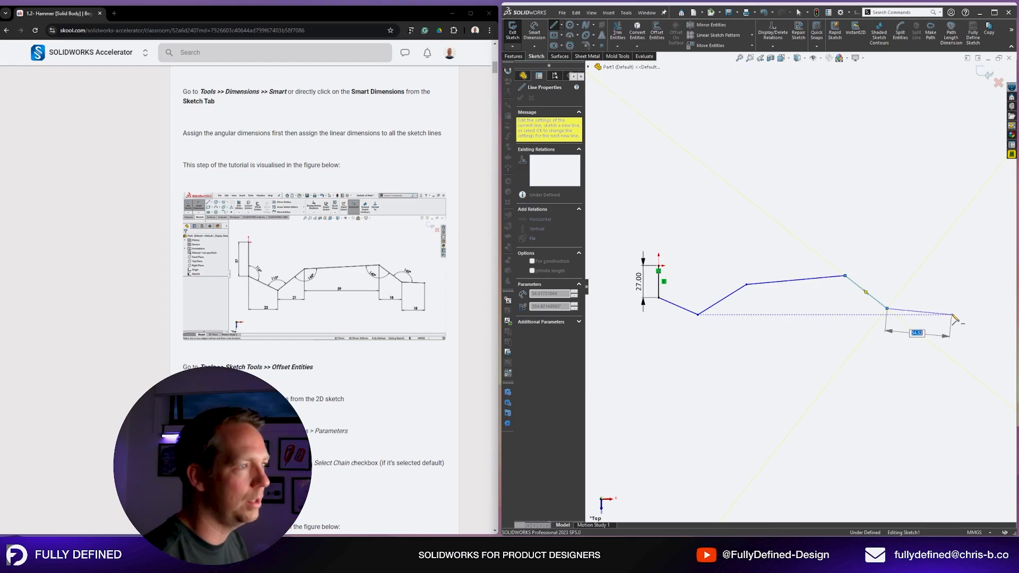
{"action": "key", "text": "Escape"}
{"action": "key", "text": "Escape"}
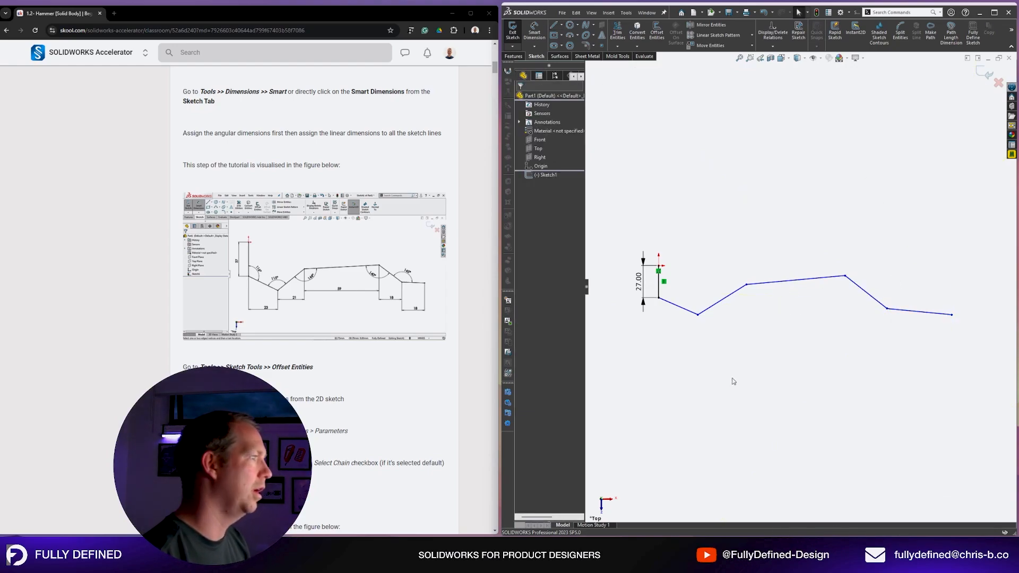
Dimension the horizontal spans of the first two sloping lines after the vertical line as 23 mm and 21 mm.
{"action": "right_click_drag", "start_coordinate": [733, 379], "coordinate": [732, 196]}
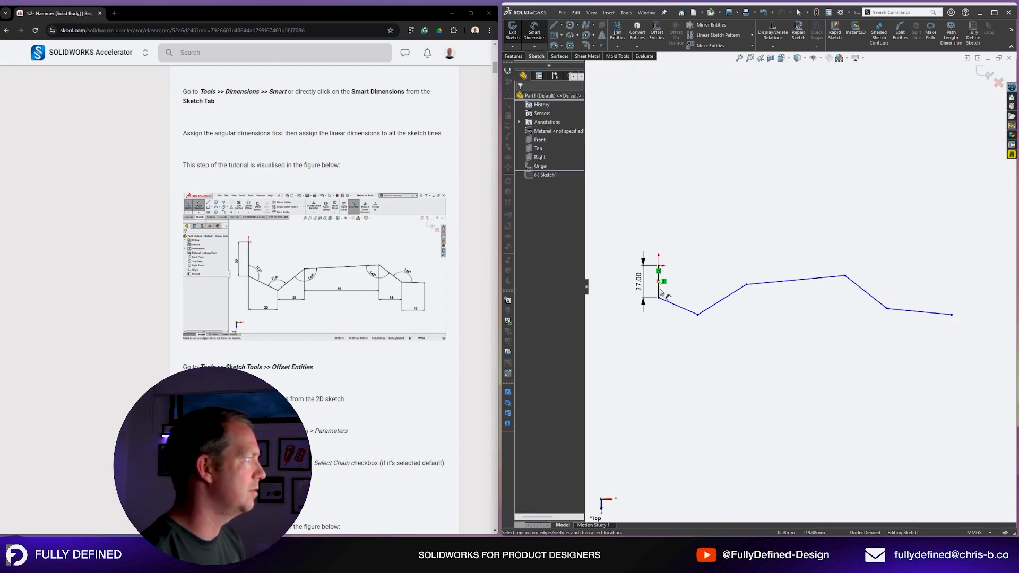
{"action": "left_click", "coordinate": [684, 311]}
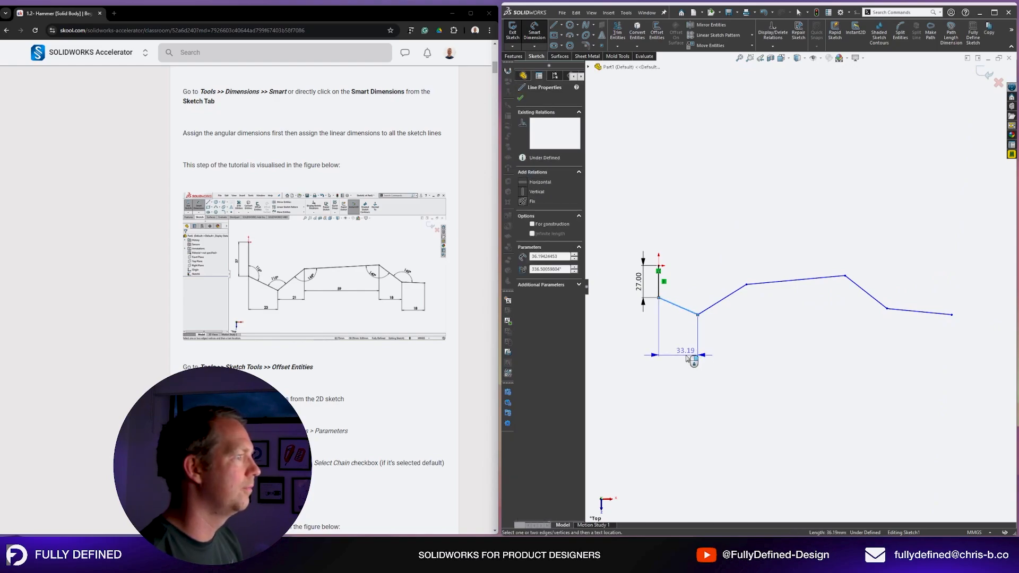
{"action": "left_click", "coordinate": [753, 358]}
{"action": "type", "text": "23"}
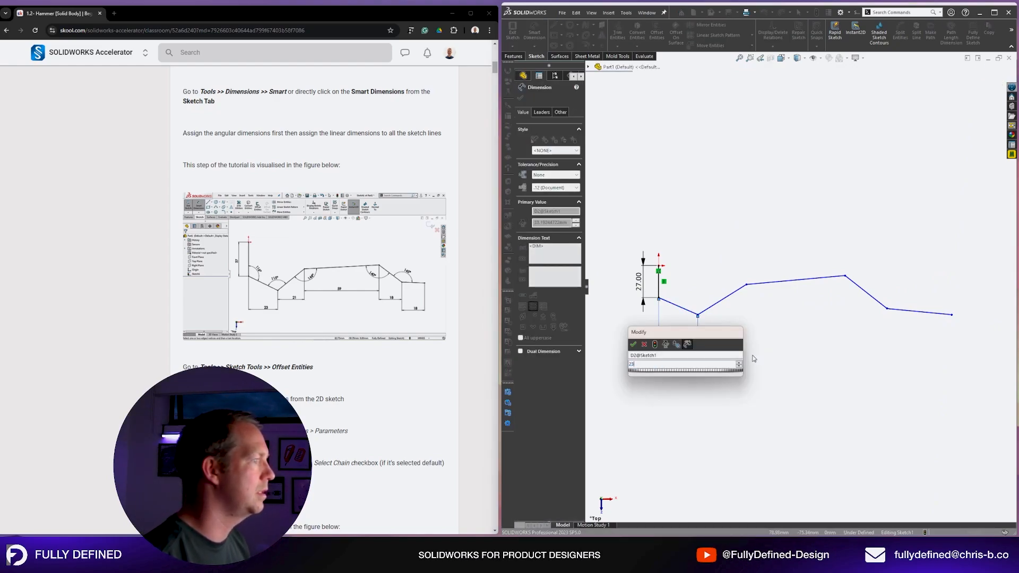
{"action": "key", "text": "Return"}
{"action": "left_click", "coordinate": [714, 298]}
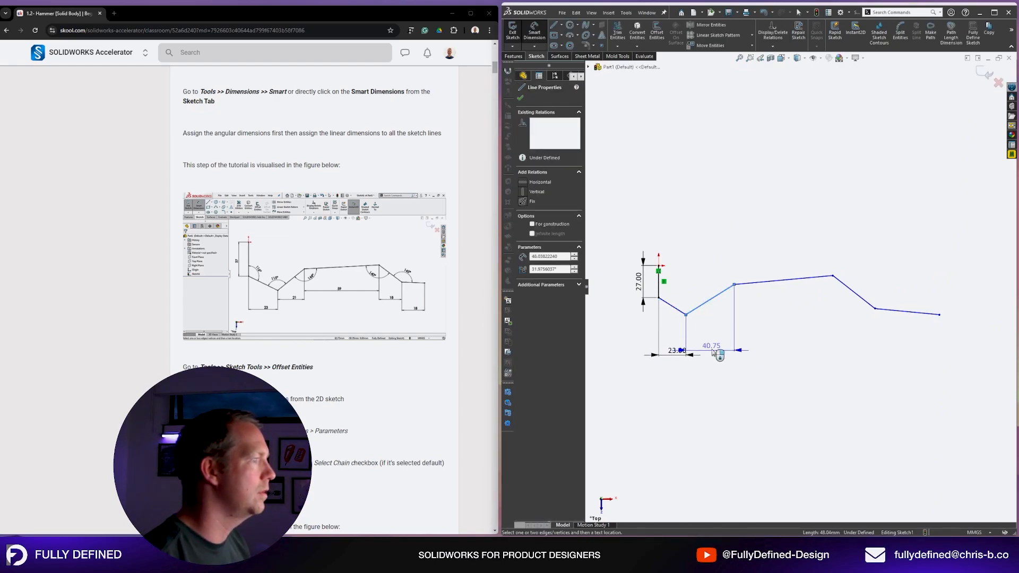
{"action": "left_click", "coordinate": [714, 351]}
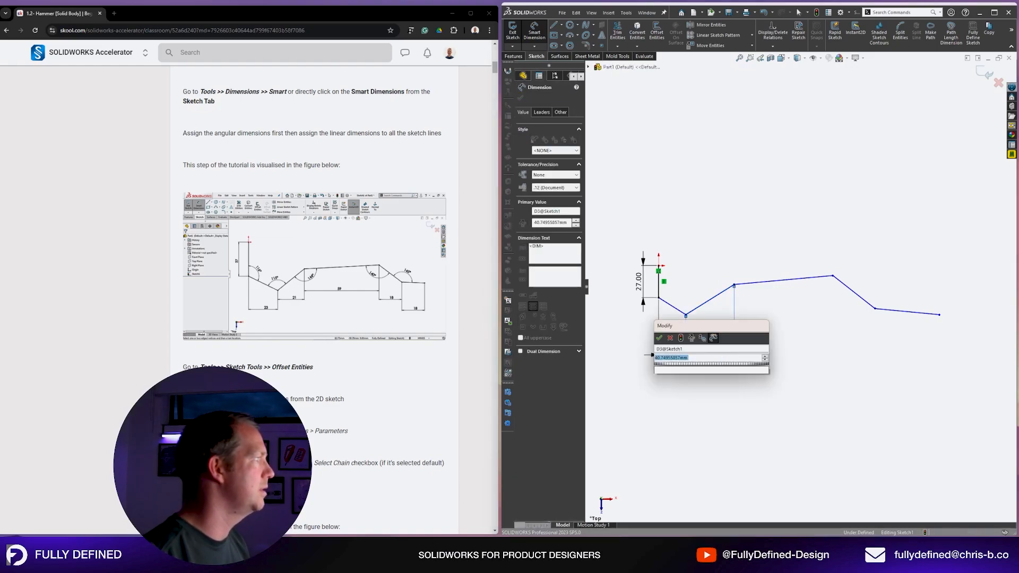
{"action": "type", "text": "21"}
{"action": "key", "text": "Return"}
Dimension the horizontal spans of the long upper line as 59 mm and the steep descending line after it as 18 mm.
{"action": "left_click", "coordinate": [760, 280]}
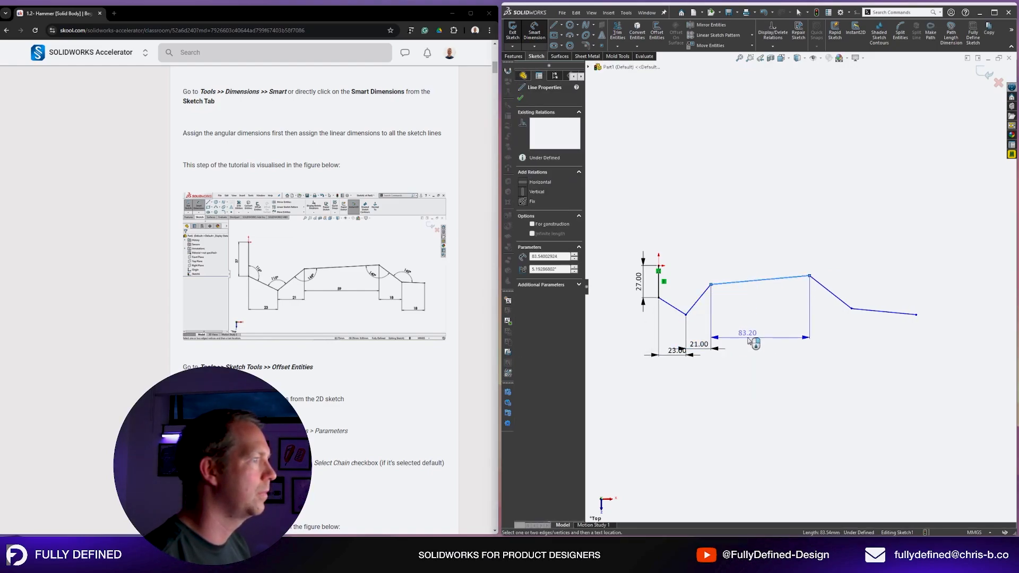
{"action": "left_click", "coordinate": [750, 341]}
{"action": "type", "text": "59"}
{"action": "key", "text": "Return"}
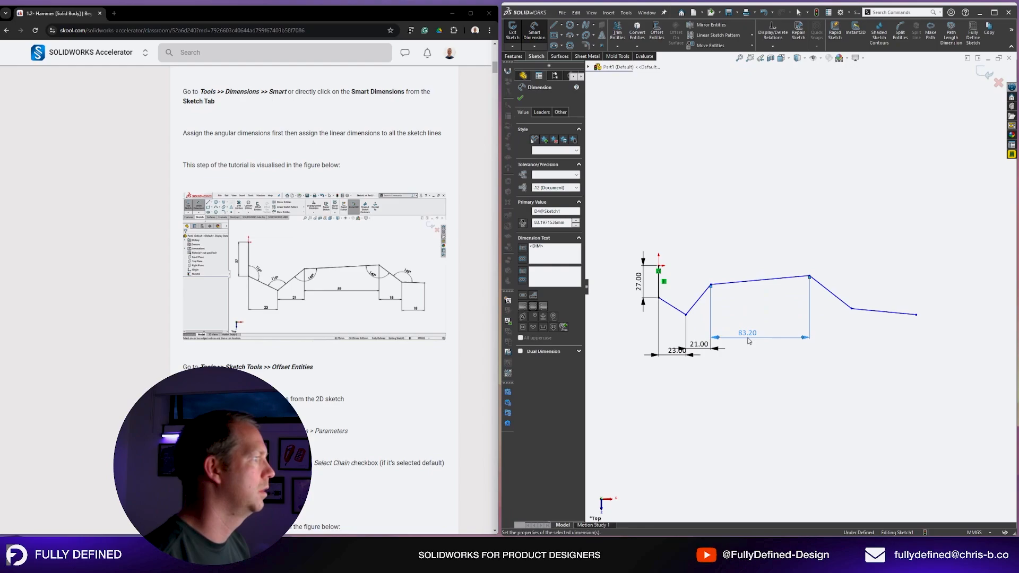
{"action": "left_click", "coordinate": [802, 293]}
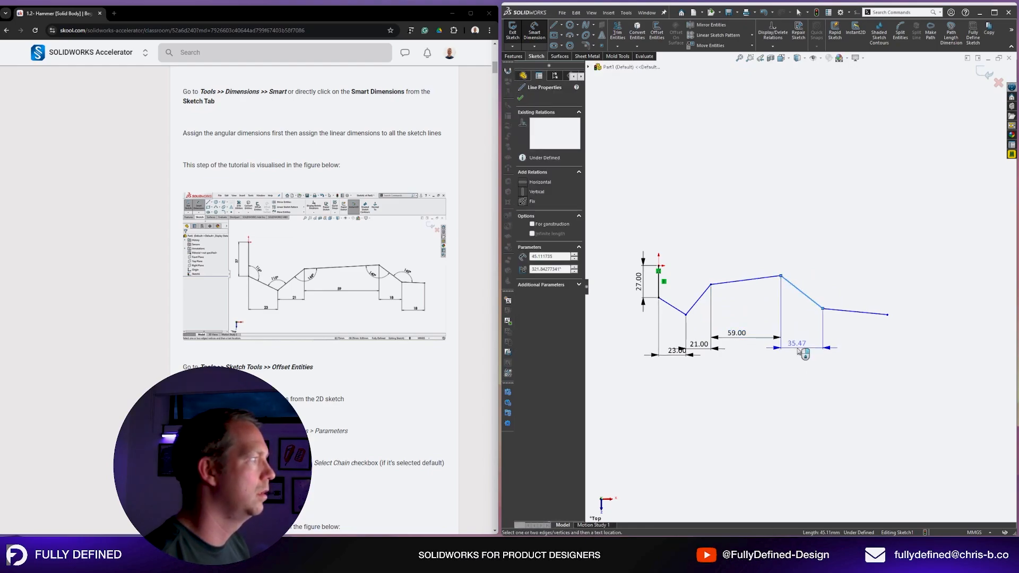
{"action": "left_click", "coordinate": [798, 352]}
{"action": "type", "text": "18"}
{"action": "key", "text": "Return"}
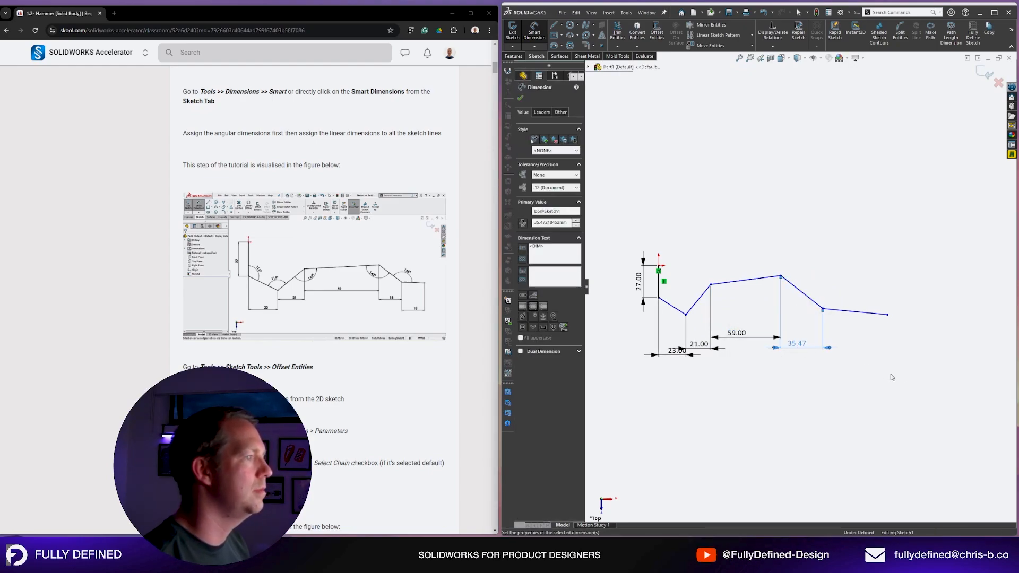
Dimension the horizontal span of the last line in the chain as 18 mm.
{"action": "left_click", "coordinate": [838, 313]}
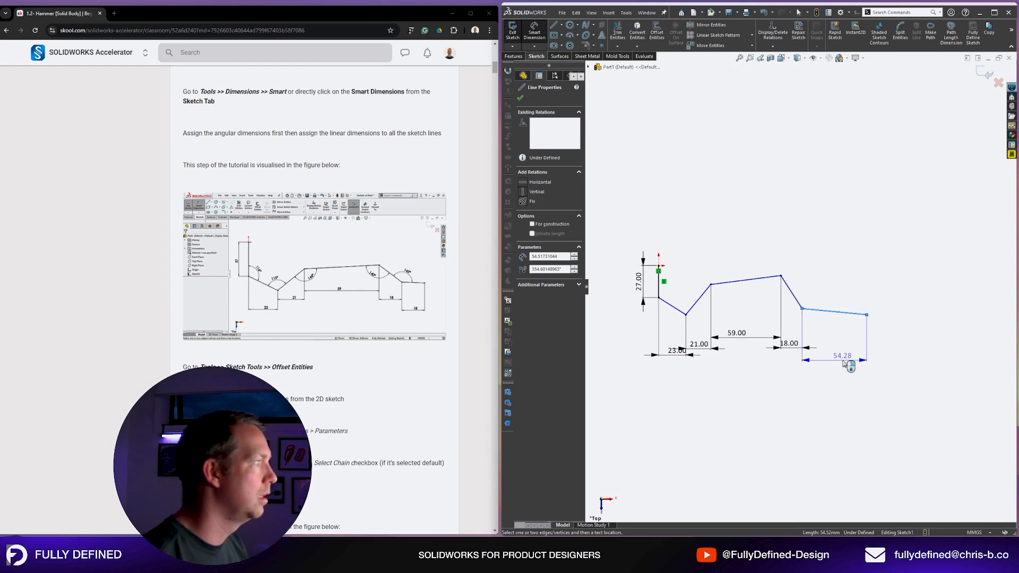
{"action": "left_click", "coordinate": [844, 365]}
{"action": "type", "text": "18"}
{"action": "key", "text": "Return"}
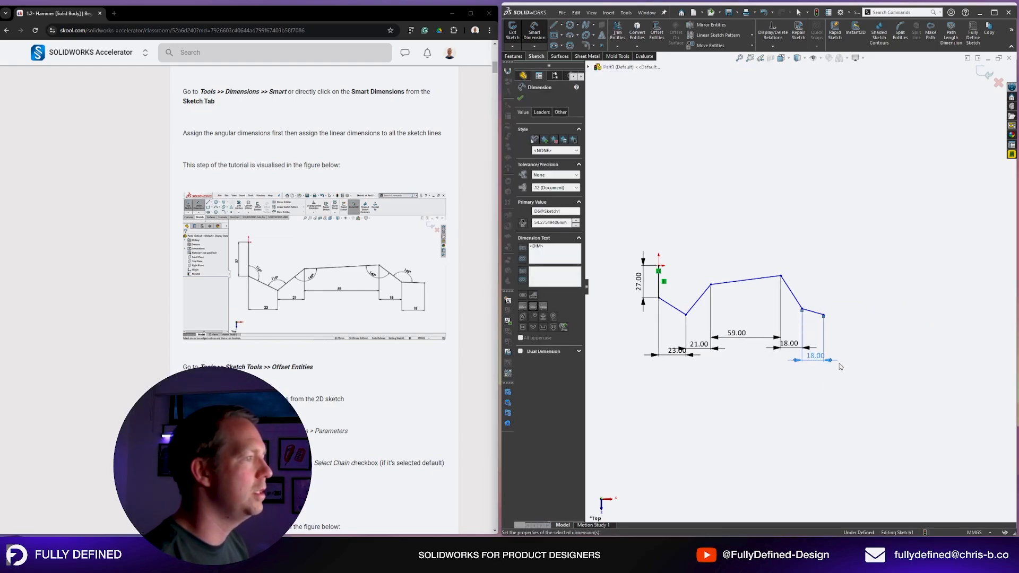
Dimension the angle between the vertical line and the first sloping line as 116 degrees.
{"action": "scroll", "coordinate": [653, 295], "scroll_direction": "down", "scroll_amount": 3}
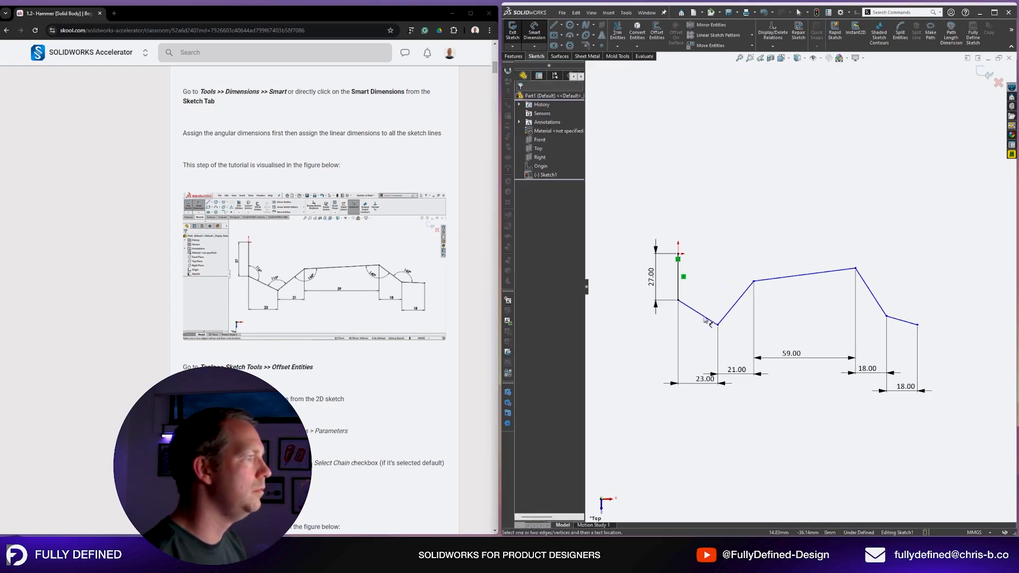
{"action": "left_click", "coordinate": [684, 303]}
{"action": "left_click", "coordinate": [736, 303]}
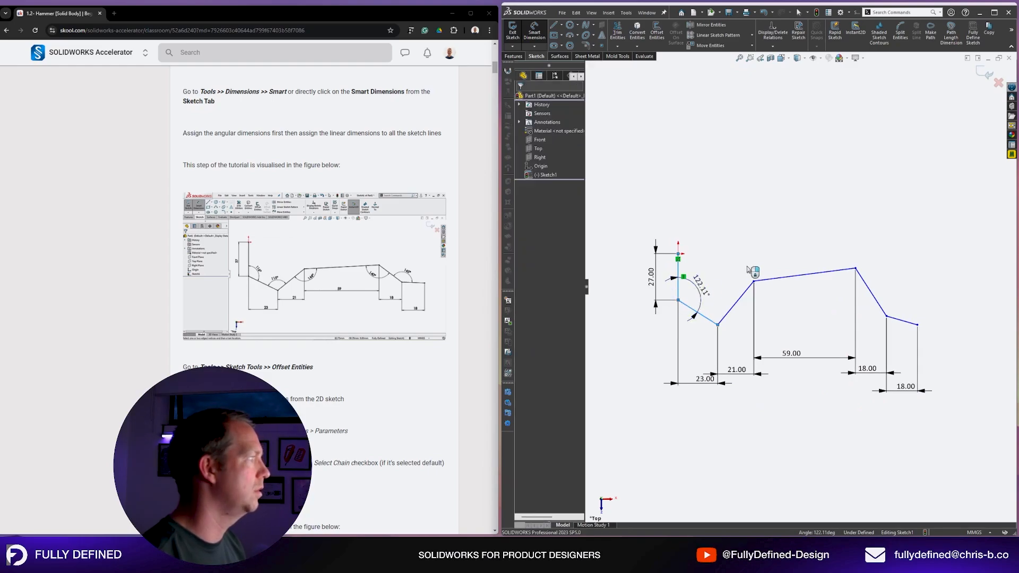
{"action": "left_click", "coordinate": [748, 269]}
{"action": "type", "text": "116"}
{"action": "key", "text": "Return"}
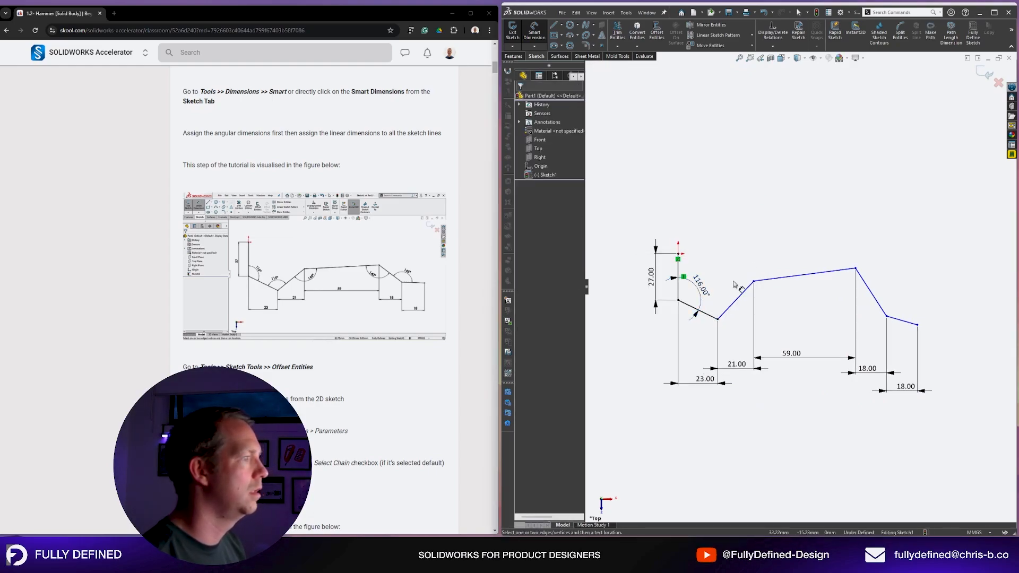
Dimension the angle at the lowest vertex, between the first and second sloping lines, as 115 degrees.
{"action": "scroll", "coordinate": [727, 314], "scroll_direction": "down", "scroll_amount": 1}
{"action": "left_click", "coordinate": [729, 312]}
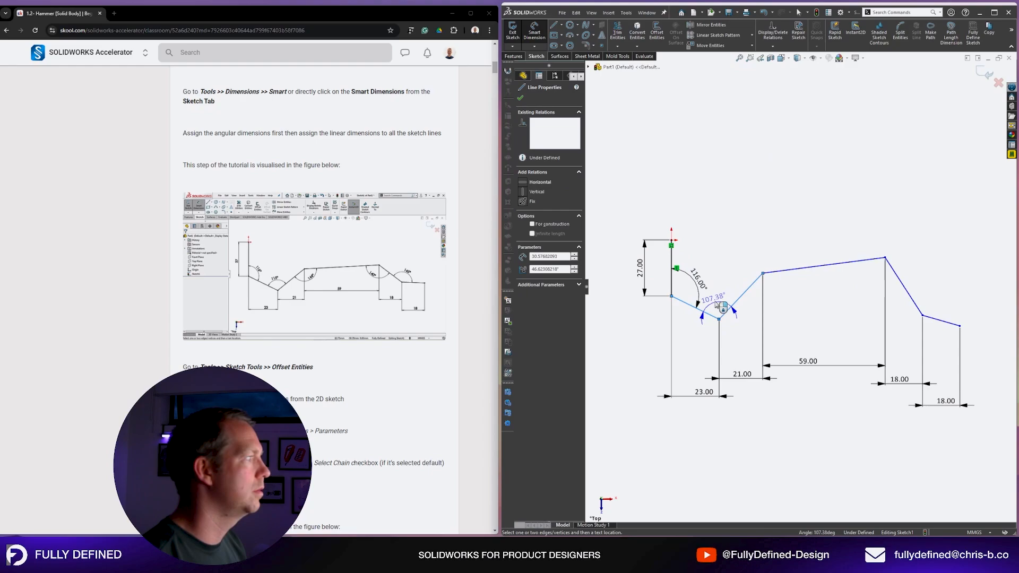
{"action": "left_click", "coordinate": [699, 309]}
{"action": "left_click", "coordinate": [736, 243]}
{"action": "type", "text": "115"}
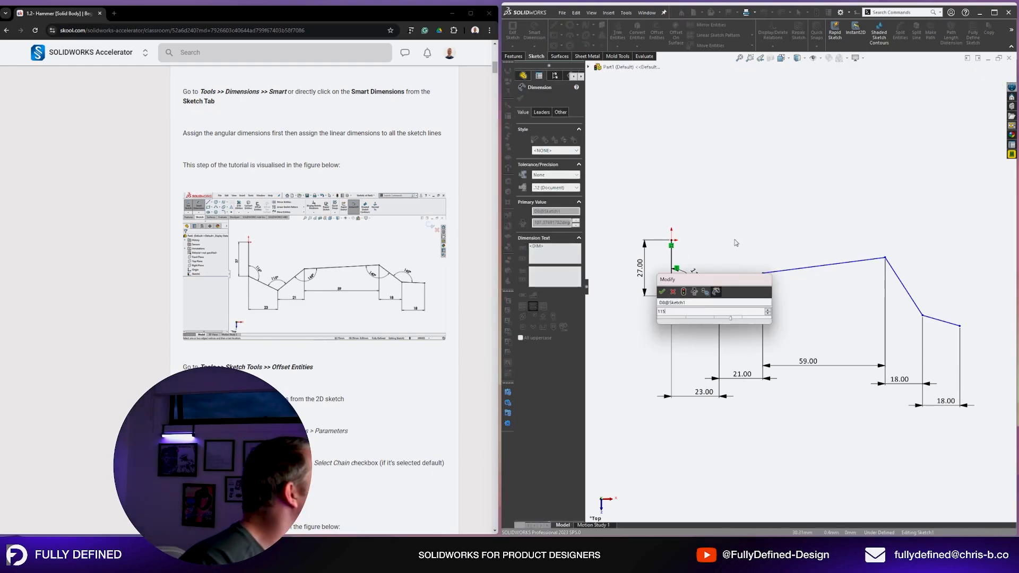
{"action": "key", "text": "Return"}
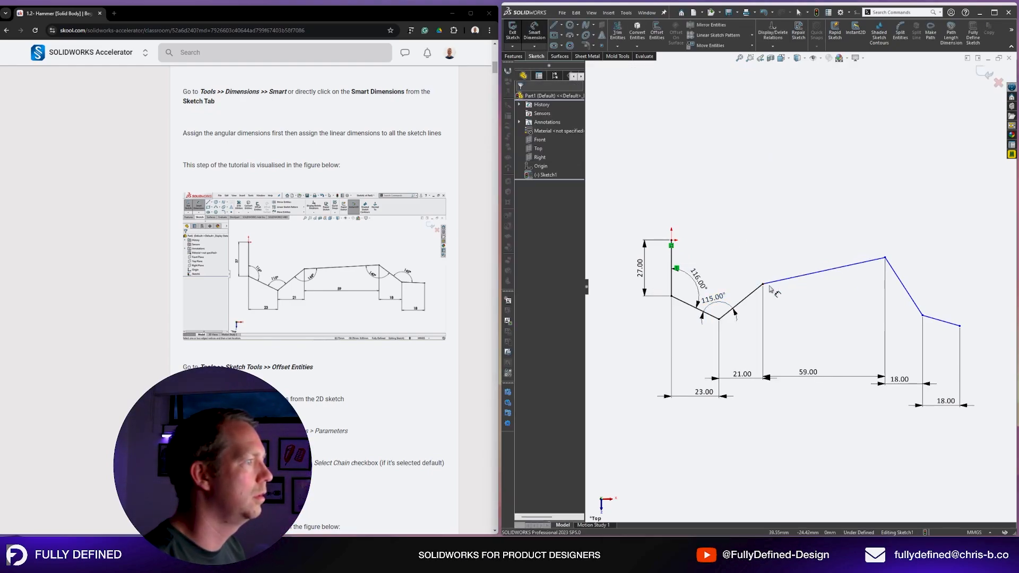
Dimension the angle between the second sloping line and the long upper line as 144 degrees.
{"action": "left_click", "coordinate": [745, 298]}
{"action": "left_click", "coordinate": [786, 280]}
{"action": "left_click", "coordinate": [790, 304]}
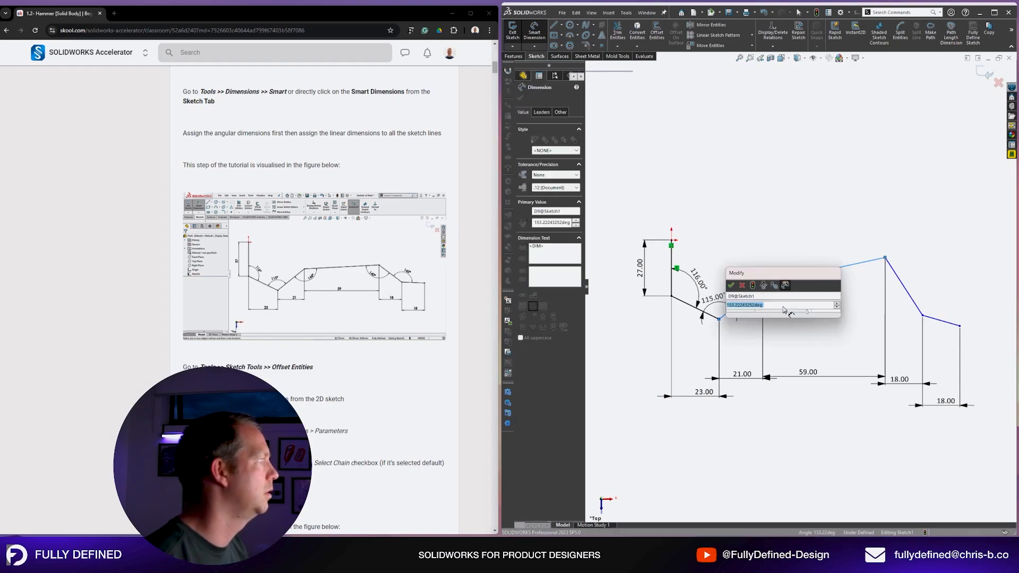
{"action": "key", "text": "Return"}
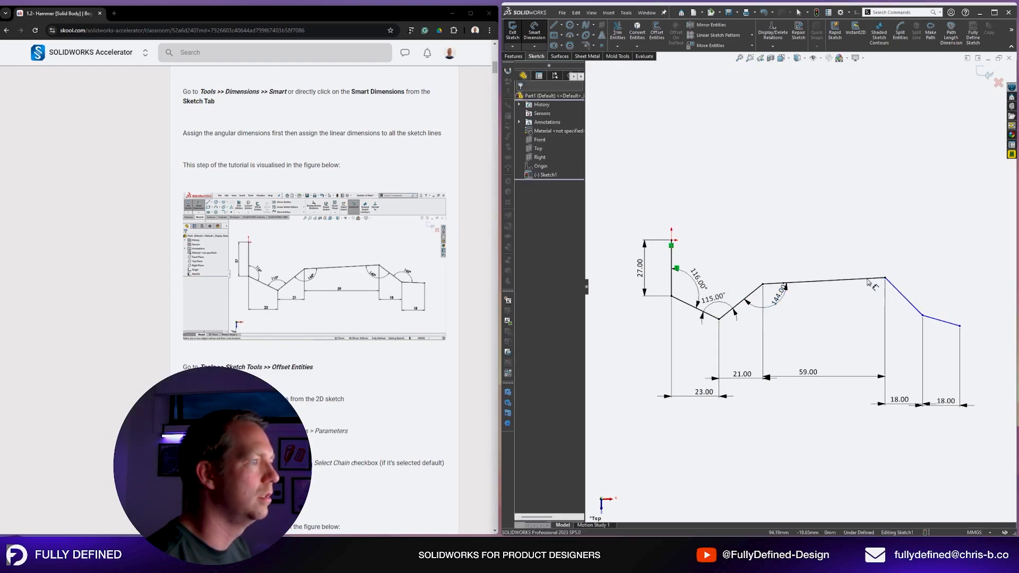
Dimension the angle between the long upper line and the descending line as 140 degrees.
{"action": "left_click", "coordinate": [867, 279]}
{"action": "left_click", "coordinate": [901, 294]}
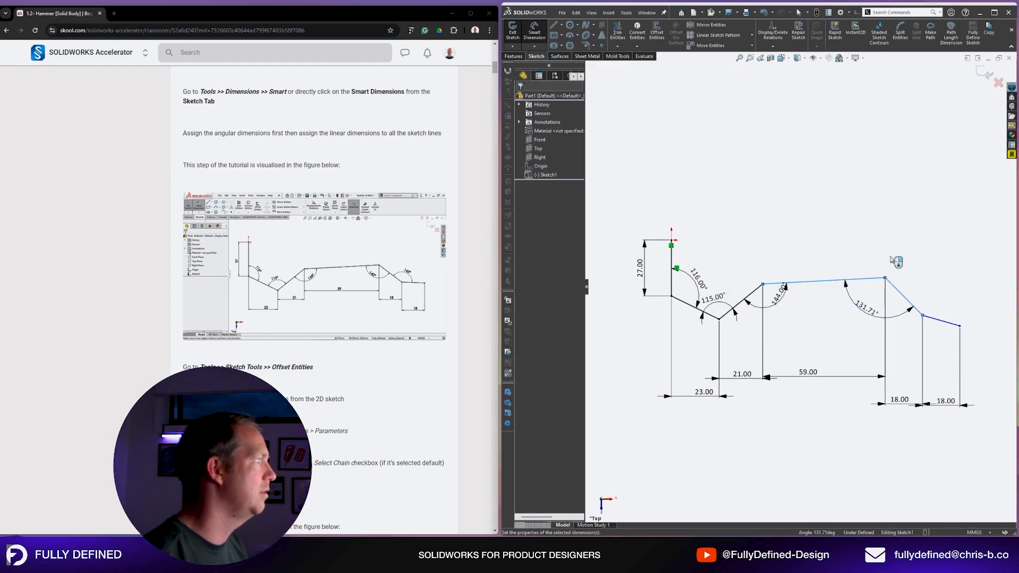
{"action": "left_click", "coordinate": [870, 314]}
{"action": "key", "text": "Return"}
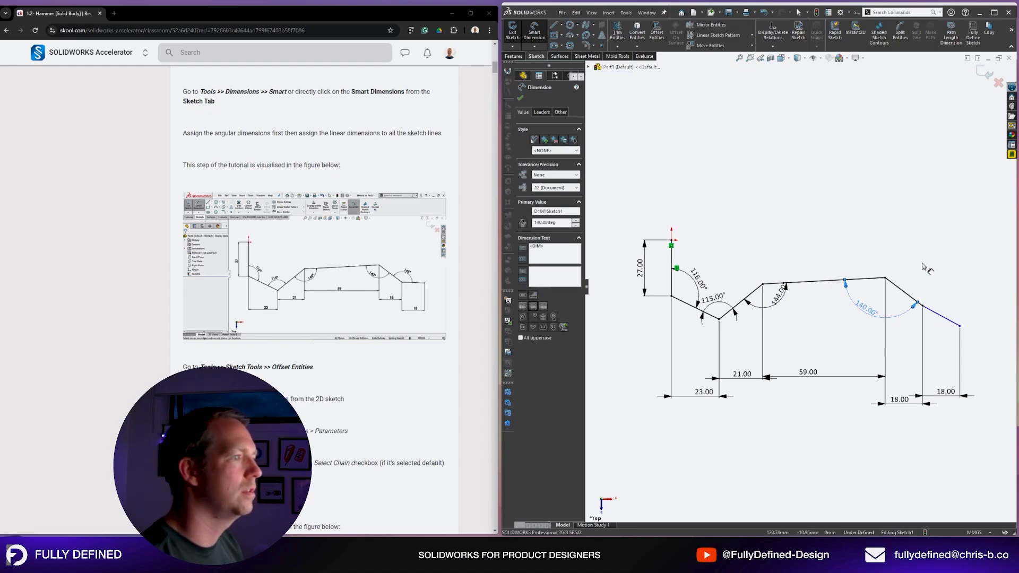
Dimension the angle between the descending line and the last line of the chain as 145 degrees.
{"action": "left_click", "coordinate": [909, 296]}
{"action": "left_click", "coordinate": [937, 313]}
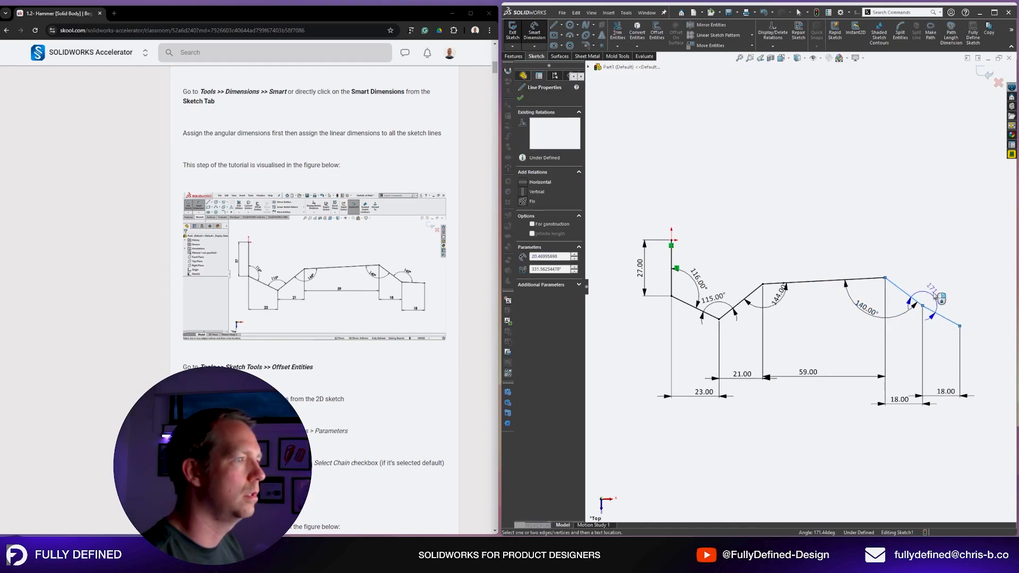
{"action": "left_click", "coordinate": [936, 292]}
{"action": "type", "text": "145"}
{"action": "key", "text": "Return"}
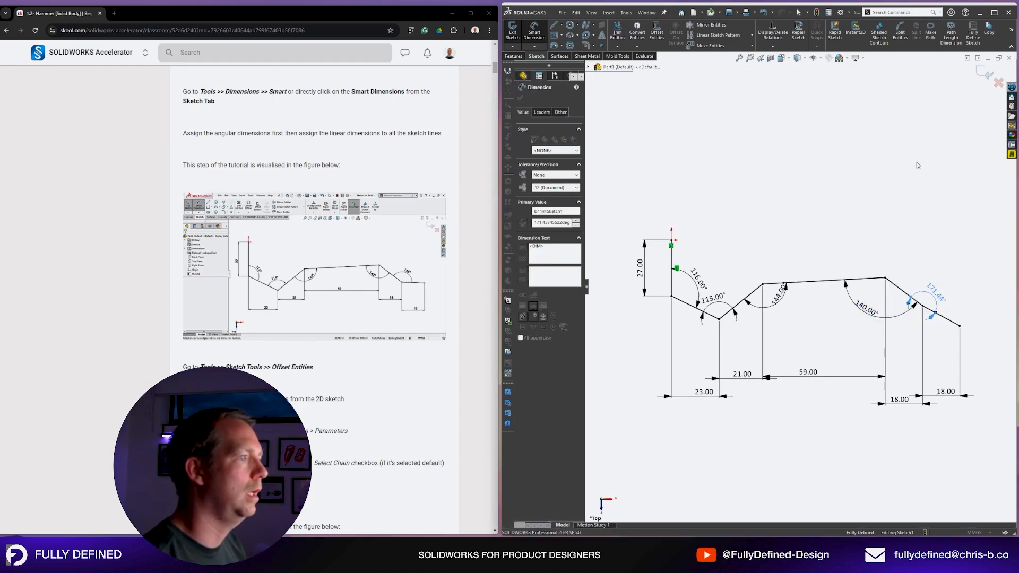
Read on to the tutorial's Offset Entities instructions and close the SwordSoft Mousetrack settings window.
{"action": "scroll", "coordinate": [328, 266], "scroll_direction": "down", "scroll_amount": 3}
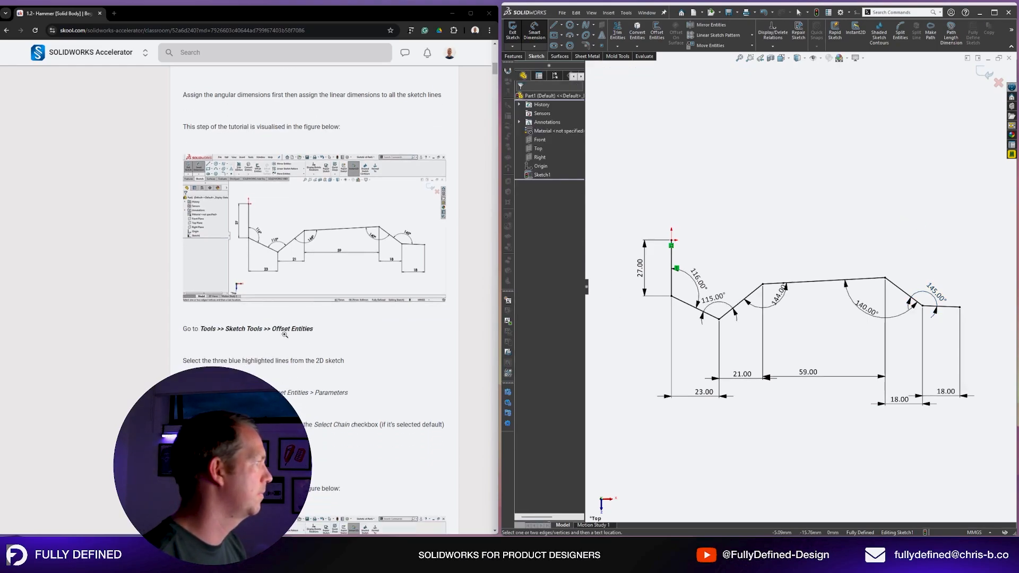
{"action": "scroll", "coordinate": [328, 265], "scroll_direction": "down", "scroll_amount": 3}
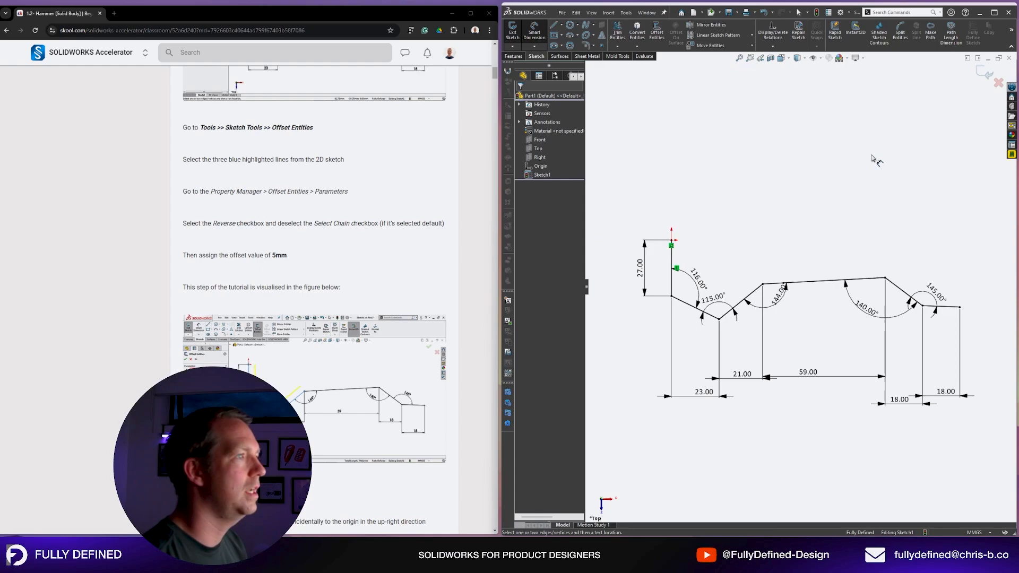
{"action": "key", "text": "Escape"}
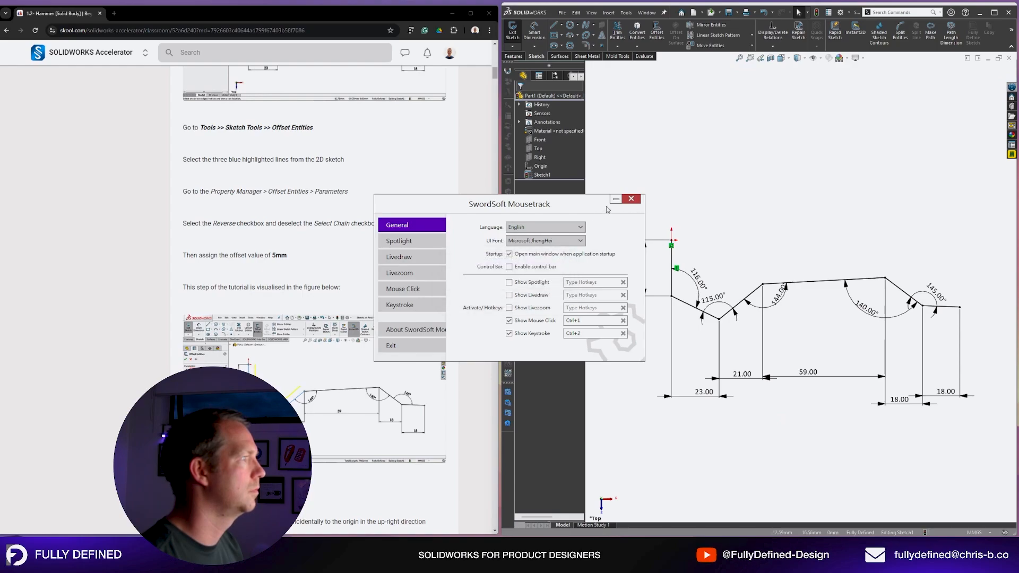
{"action": "left_click", "coordinate": [631, 199]}
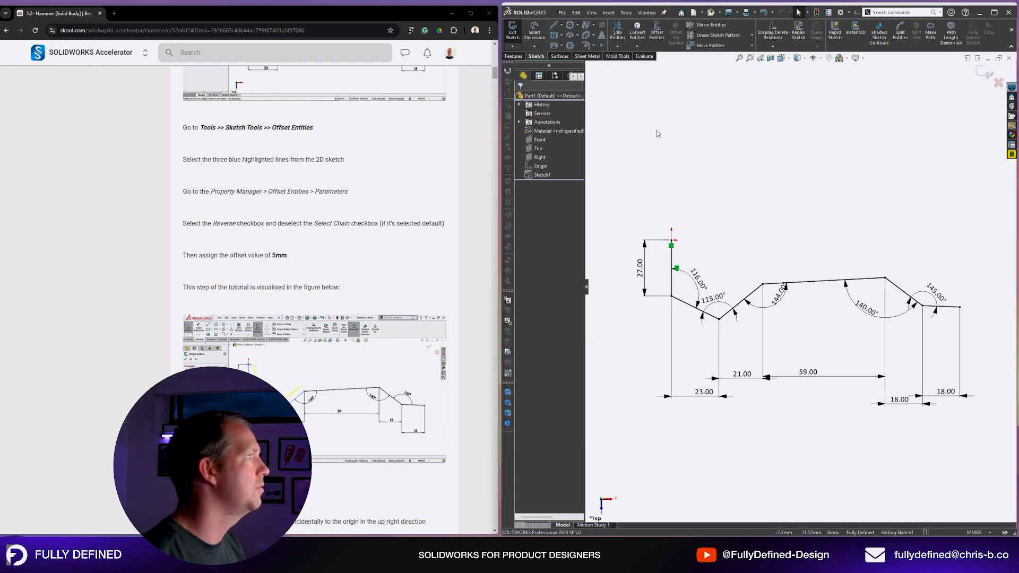
Try to offset the vertical line and the two sloping lines 5 mm inward, with Reverse on and Select chain and Add dimensions off.
{"action": "left_click", "coordinate": [655, 30]}
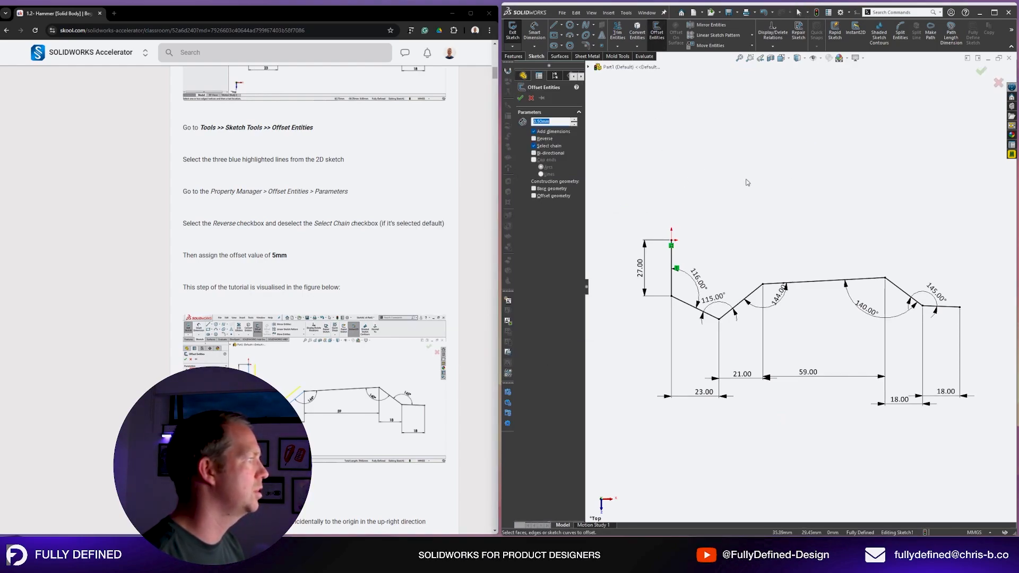
{"action": "type", "text": "5"}
{"action": "key", "text": "Return"}
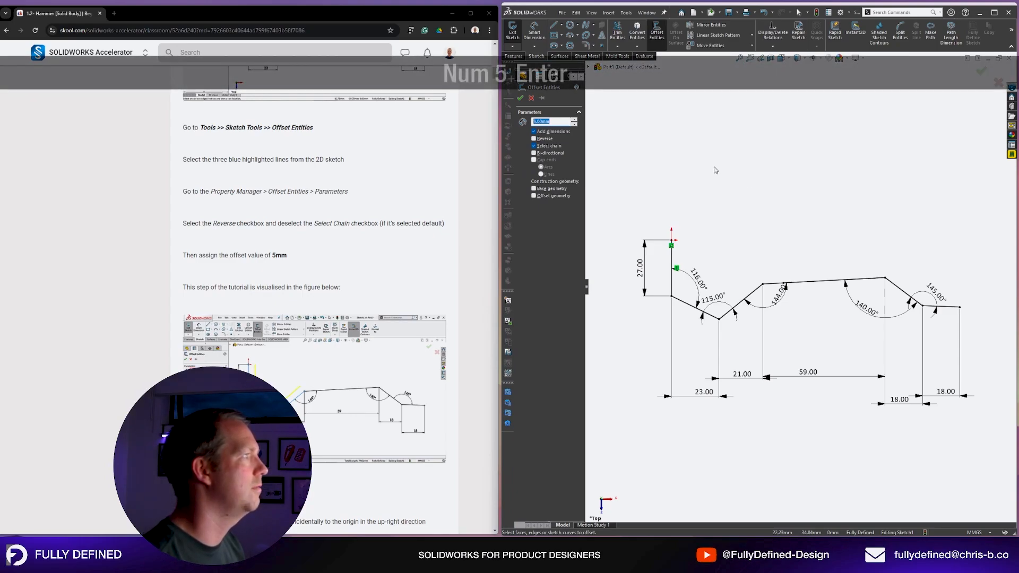
{"action": "left_click", "coordinate": [545, 147]}
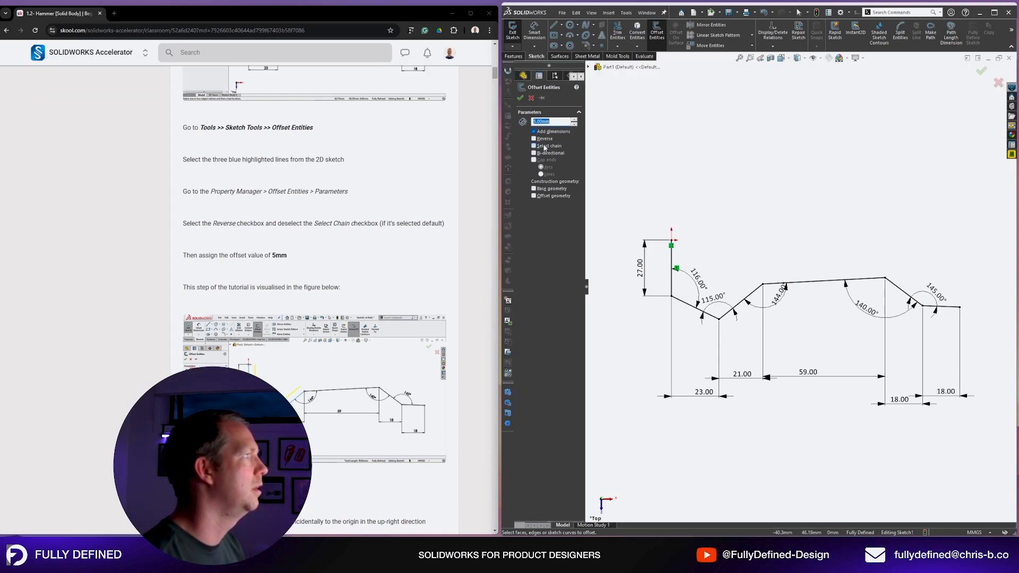
{"action": "left_click", "coordinate": [671, 289]}
{"action": "left_click", "coordinate": [693, 307]}
{"action": "left_click", "coordinate": [749, 296]}
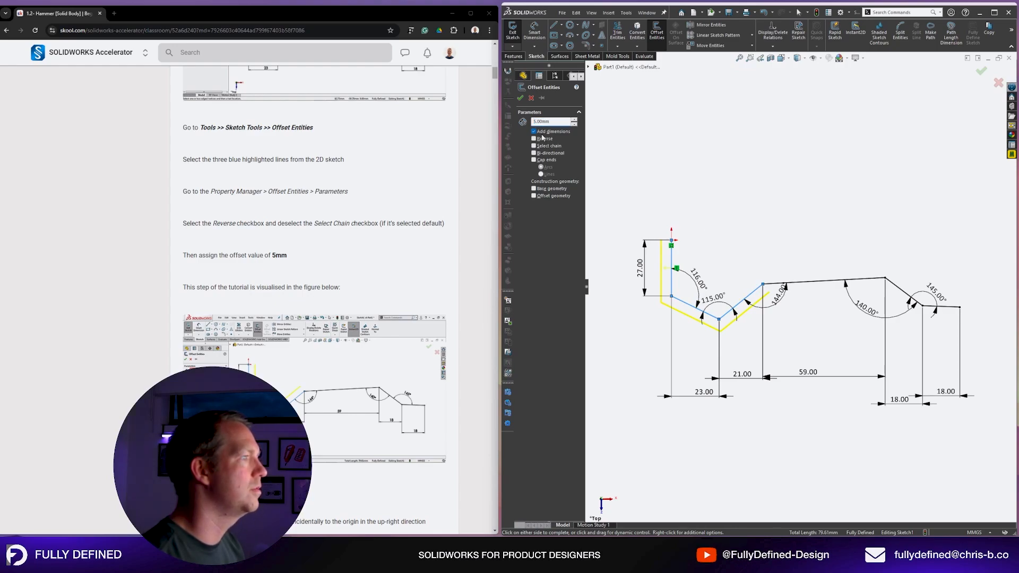
{"action": "left_click", "coordinate": [535, 131]}
{"action": "left_click", "coordinate": [534, 138]}
{"action": "left_click", "coordinate": [520, 97]}
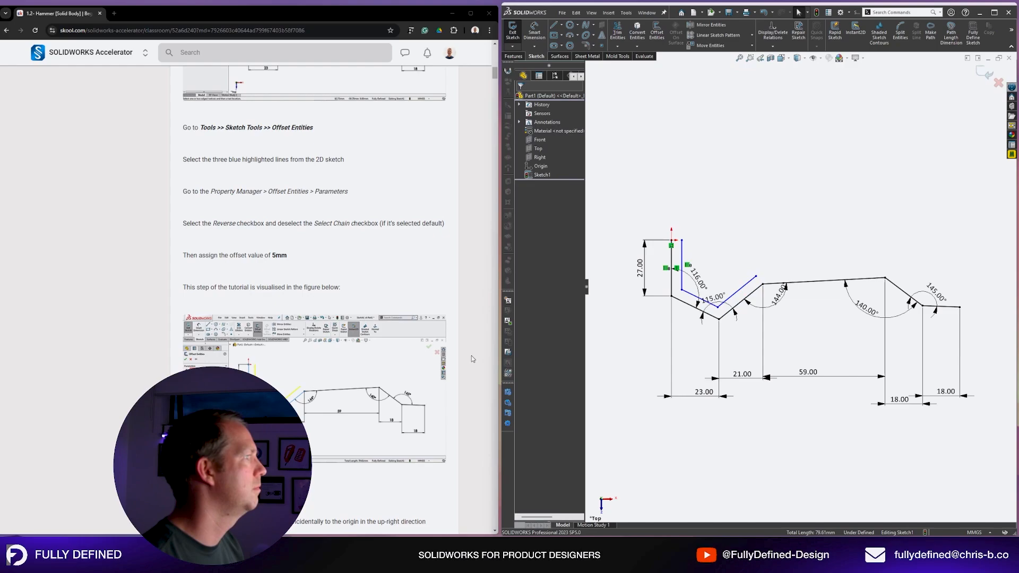
{"action": "key", "text": "ctrl+z"}
Offset the selected vertical line and two sloping lines 5 mm inward, with Reverse and Add dimensions on.
{"action": "left_click", "coordinate": [656, 31]}
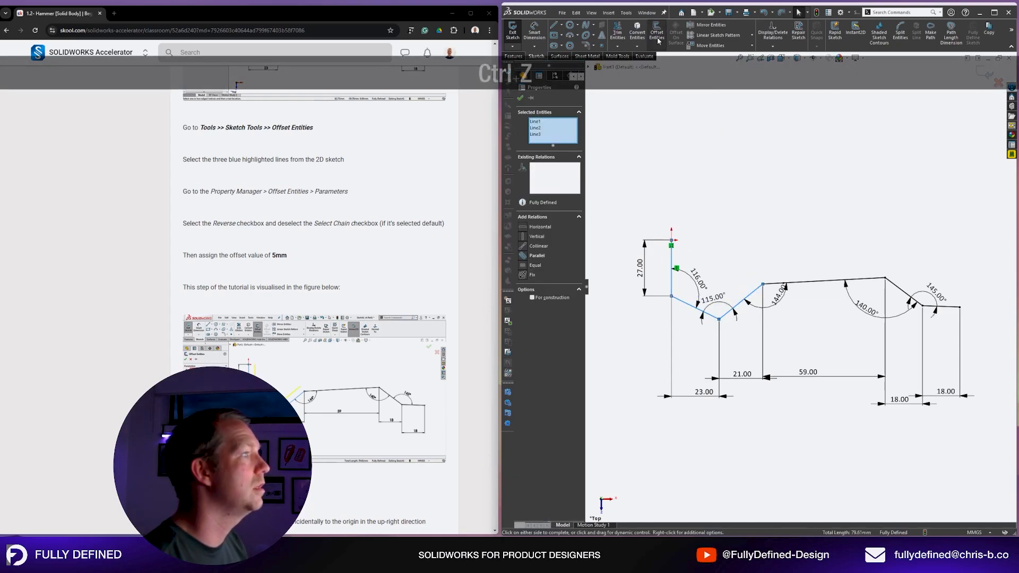
{"action": "left_click", "coordinate": [545, 139]}
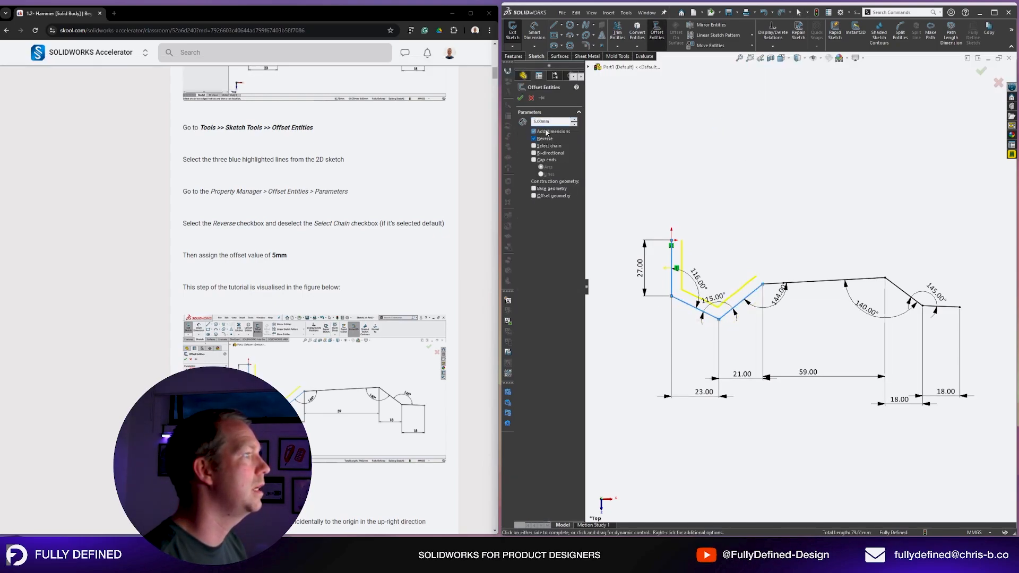
{"action": "left_click", "coordinate": [520, 98]}
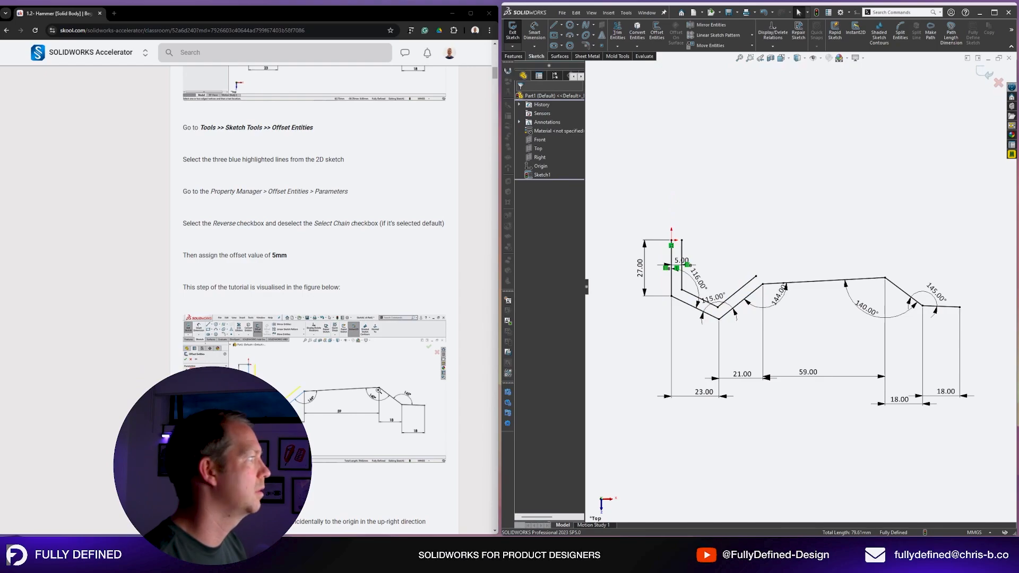
Following the tutorial's centerline instructions, sketch an inclined line about 48 mm long from the origin toward the upper right.
{"action": "scroll", "coordinate": [378, 390], "scroll_direction": "down", "scroll_amount": 3}
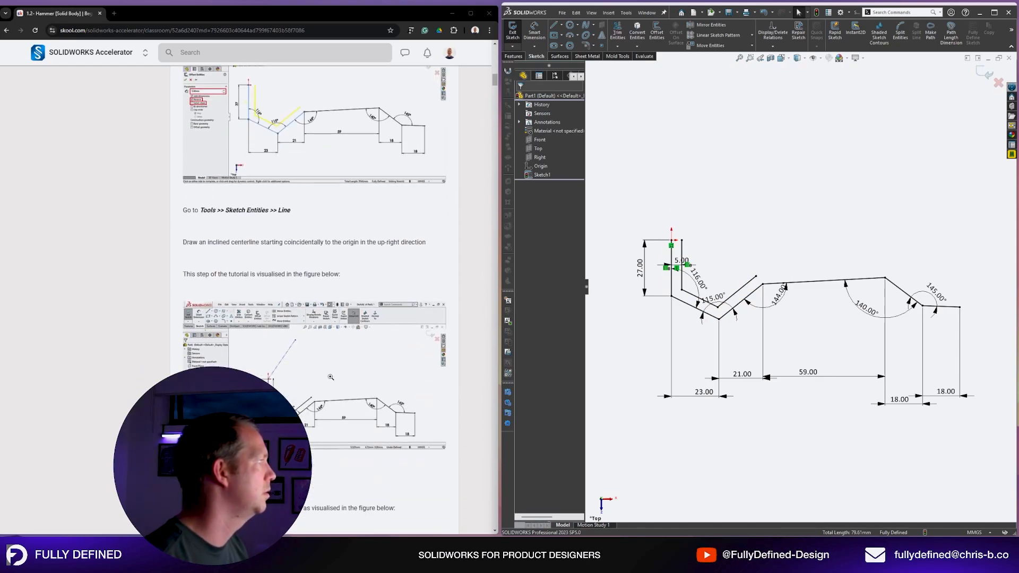
{"action": "scroll", "coordinate": [323, 425], "scroll_direction": "down", "scroll_amount": 2}
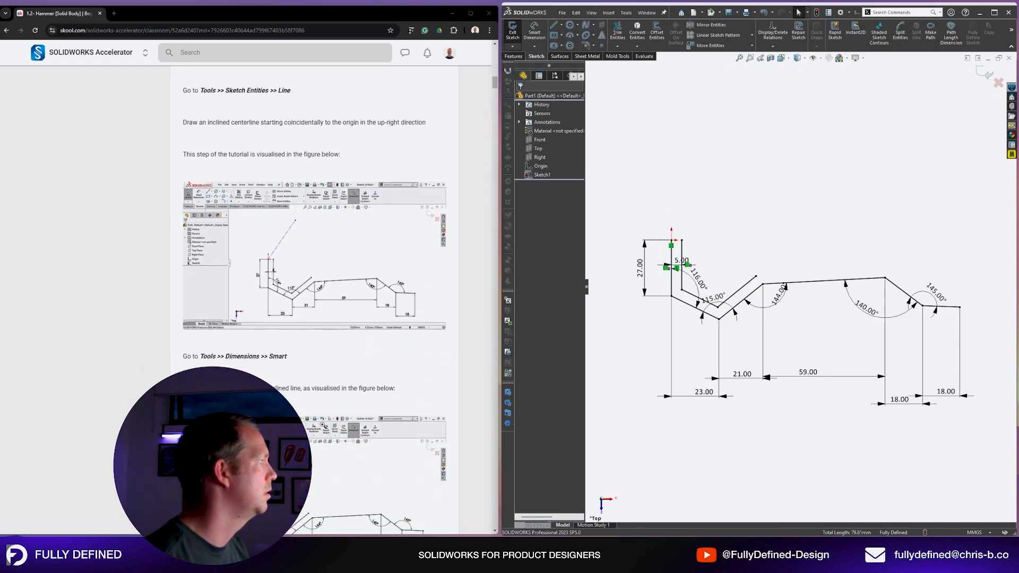
{"action": "scroll", "coordinate": [346, 359], "scroll_direction": "down", "scroll_amount": 2}
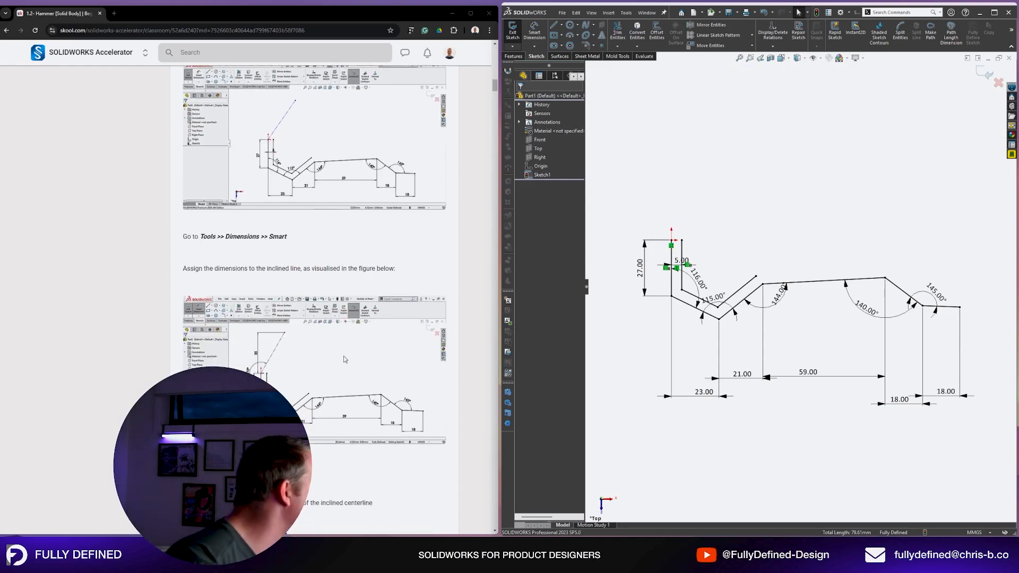
{"action": "key", "text": "l"}
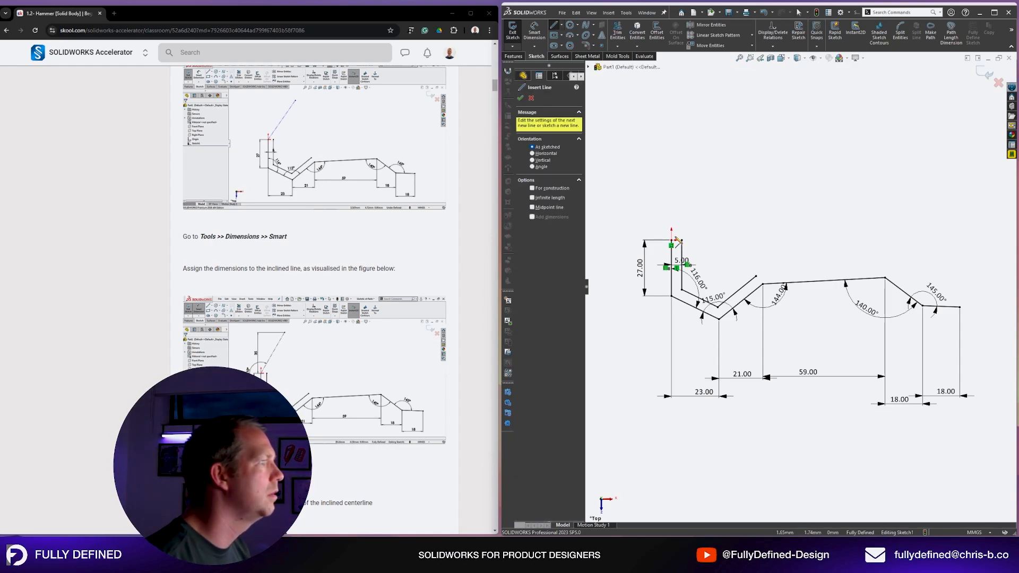
{"action": "left_click", "coordinate": [671, 240]}
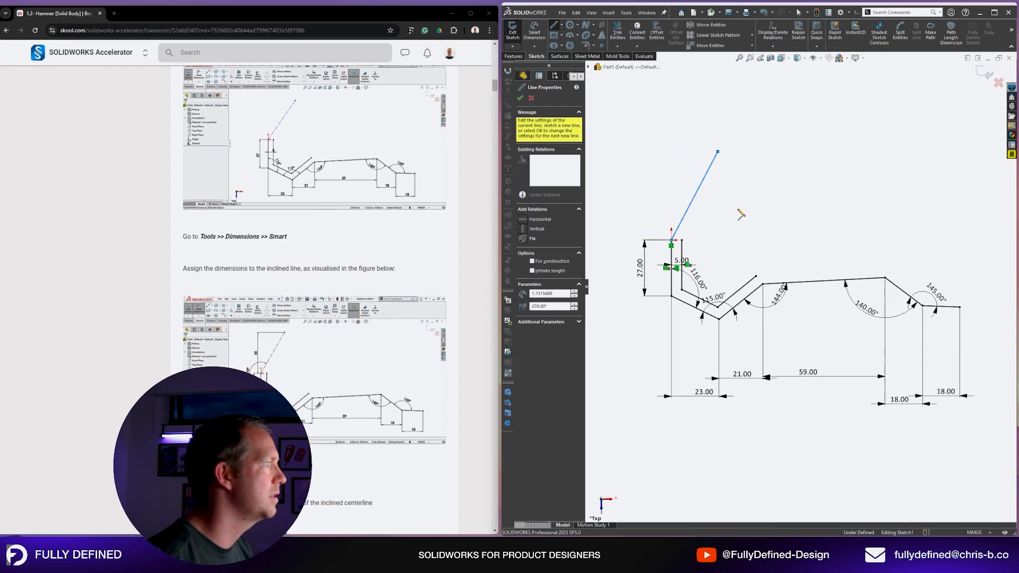
{"action": "double_click", "coordinate": [717, 151]}
Dimension the vertical height of the inclined line as 35 mm.
{"action": "key", "text": "d"}
{"action": "left_click", "coordinate": [694, 198]}
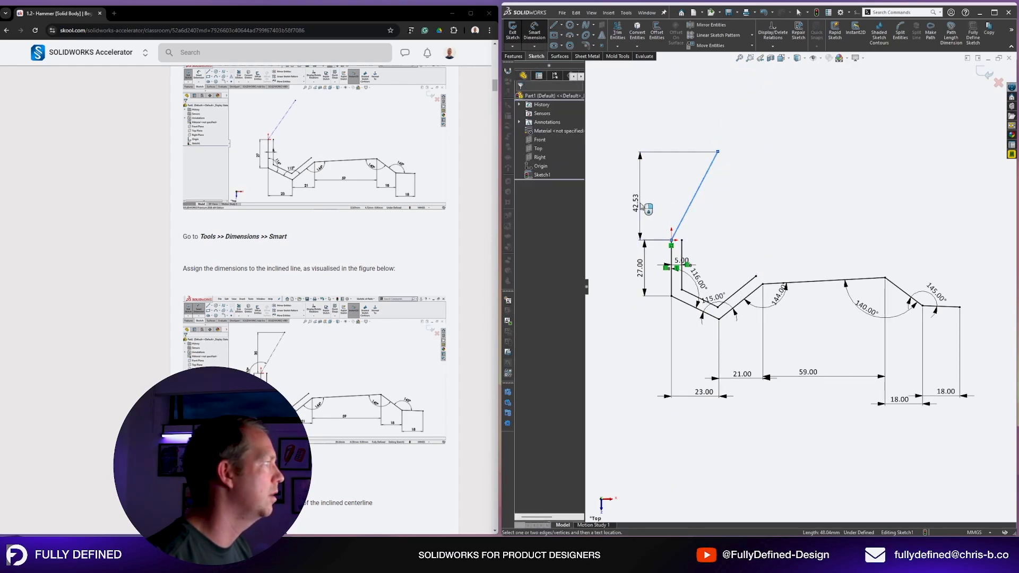
{"action": "left_click", "coordinate": [635, 197]}
{"action": "type", "text": "35"}
{"action": "key", "text": "Return"}
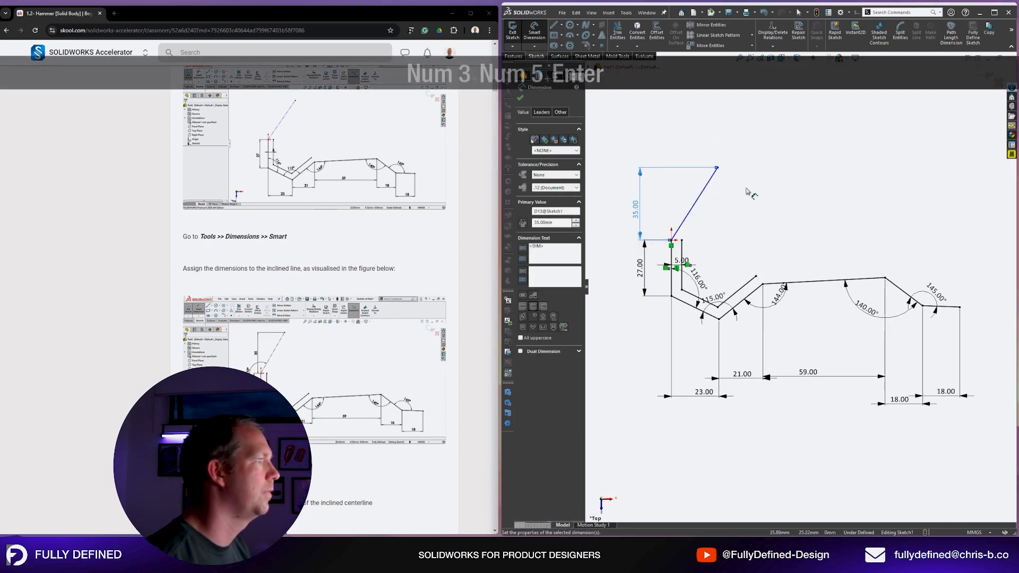
Dimension the outer angle between the inclined line and the vertical line as 210 degrees, and convert the inclined line to construction geometry.
{"action": "left_click", "coordinate": [684, 218]}
{"action": "left_click", "coordinate": [671, 257]}
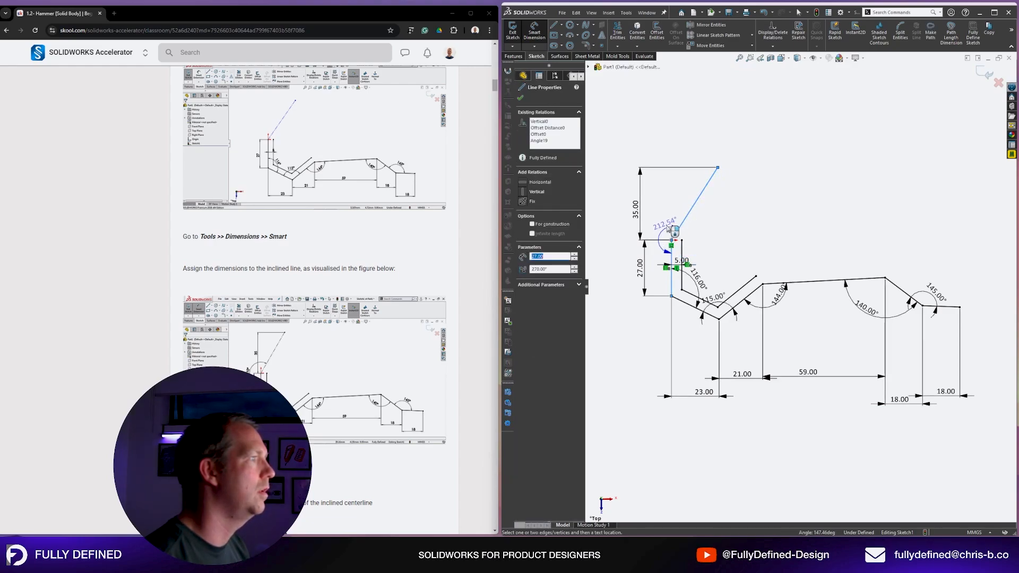
{"action": "left_click", "coordinate": [666, 220]}
{"action": "type", "text": "210"}
{"action": "key", "text": "Return"}
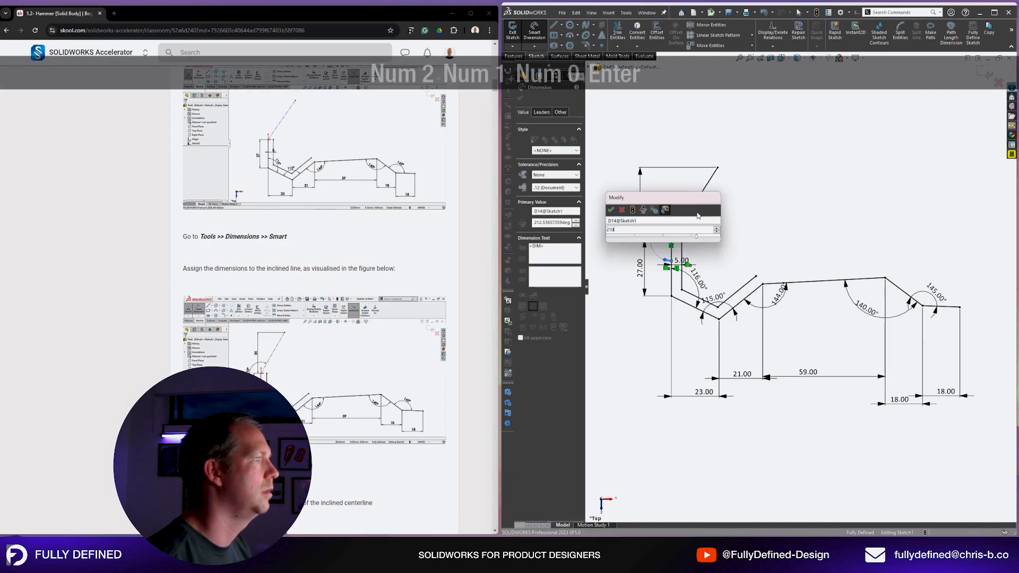
{"action": "left_click", "coordinate": [807, 180]}
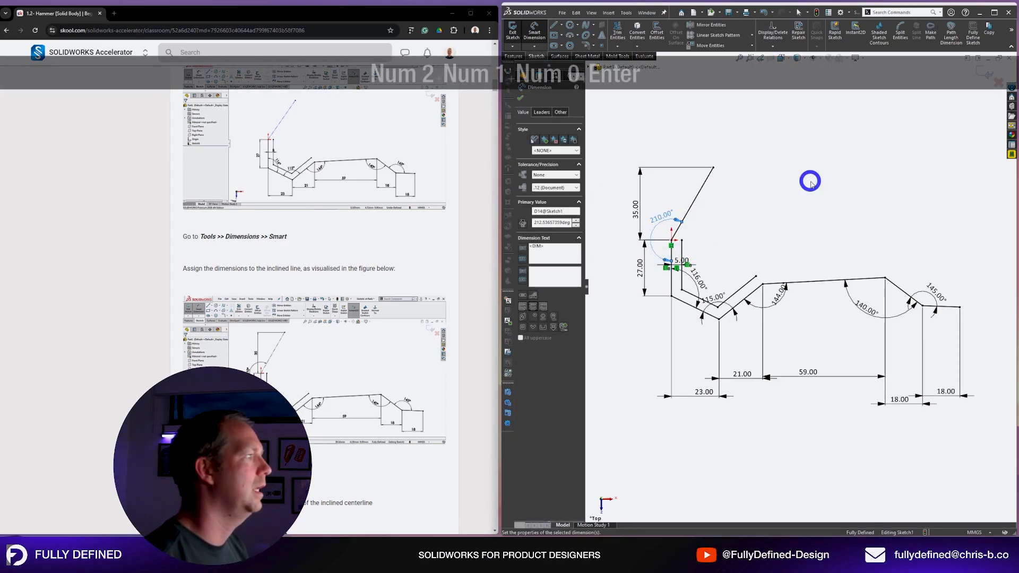
{"action": "key", "text": "Escape"}
{"action": "left_click", "coordinate": [703, 189]}
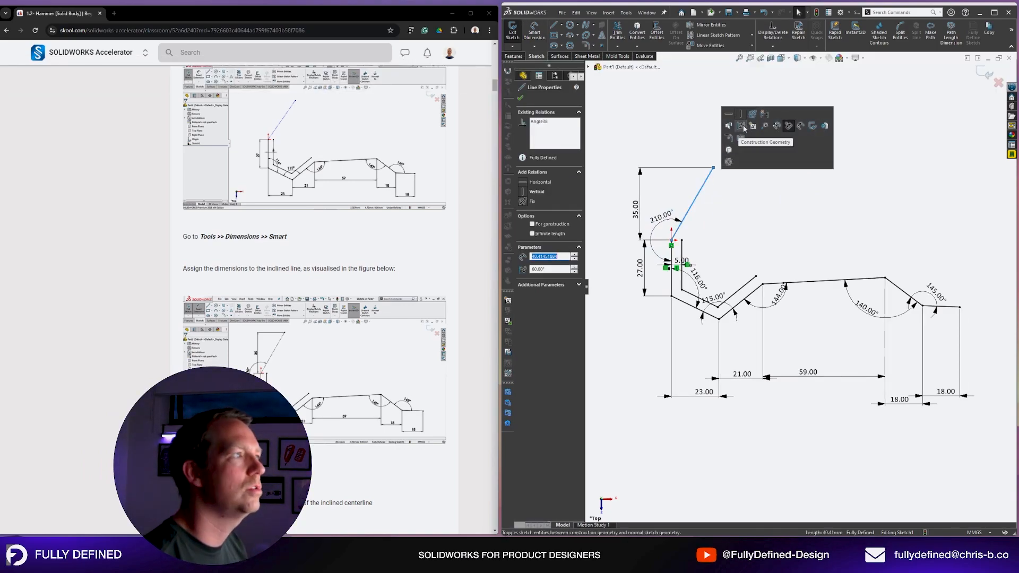
{"action": "left_click", "coordinate": [743, 127]}
Sketch a 3 Point Arc with a radius of about 72 mm between the inclined centerline's endpoints, bulging to its upper-left side.
{"action": "scroll", "coordinate": [396, 341], "scroll_direction": "down", "scroll_amount": 3}
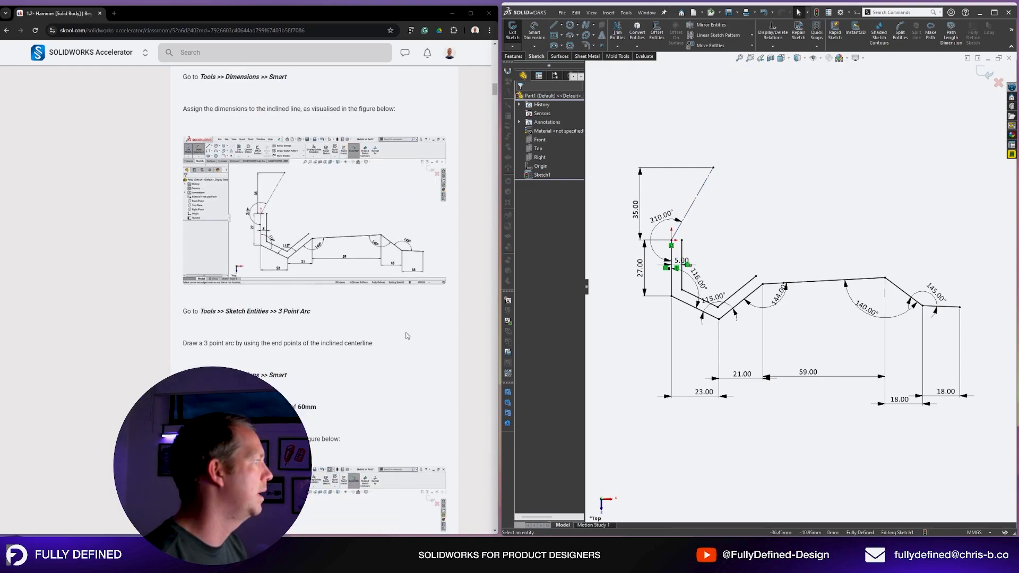
{"action": "scroll", "coordinate": [406, 336], "scroll_direction": "down", "scroll_amount": 3}
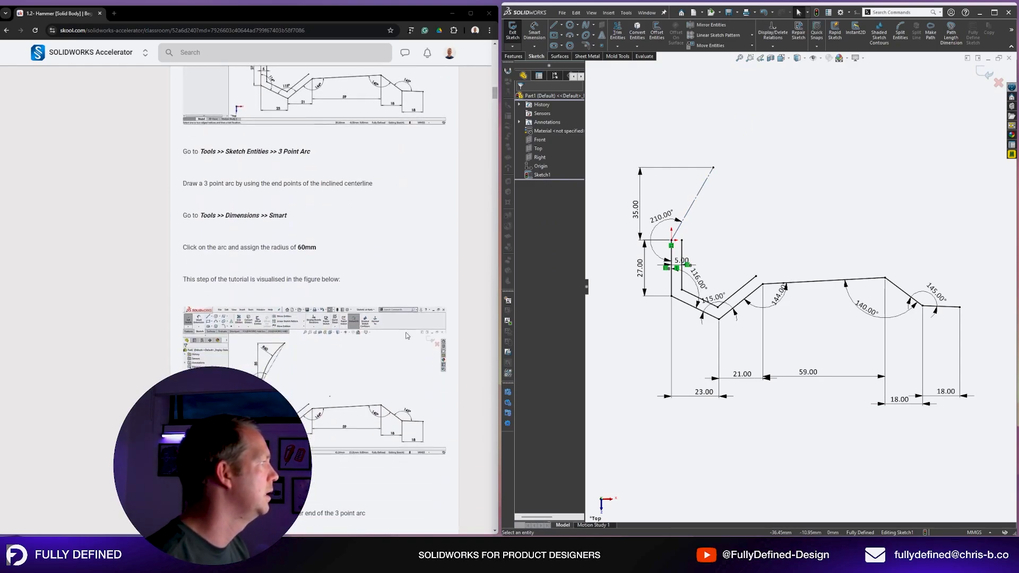
{"action": "left_click", "coordinate": [570, 36]}
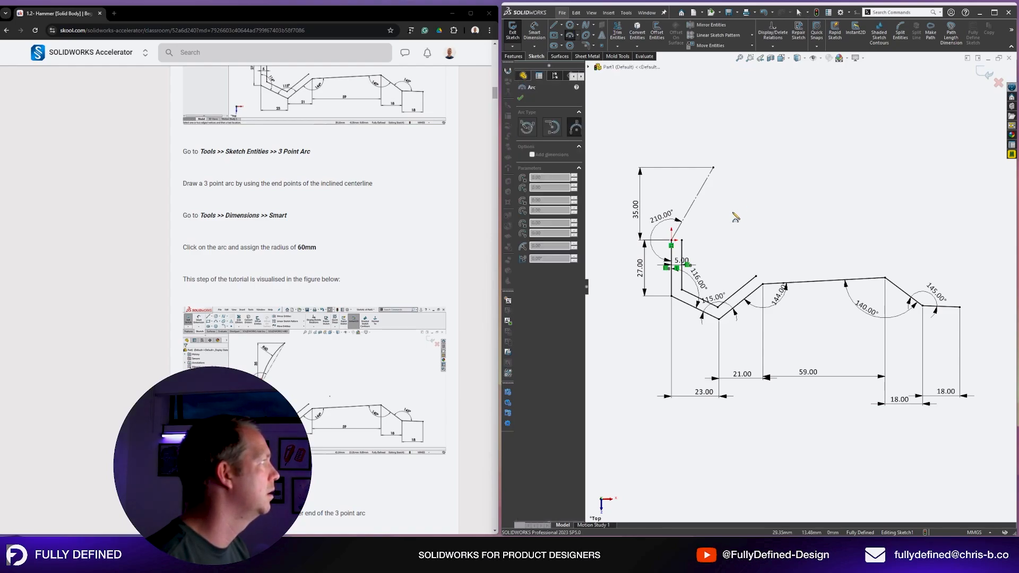
{"action": "left_click", "coordinate": [672, 235]}
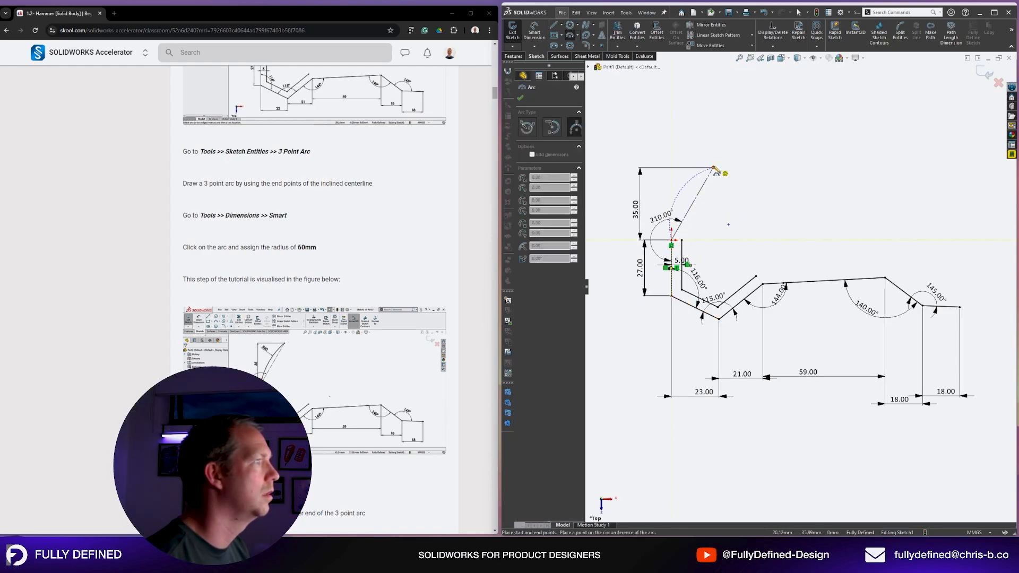
{"action": "left_click", "coordinate": [713, 167]}
{"action": "left_click", "coordinate": [689, 198]}
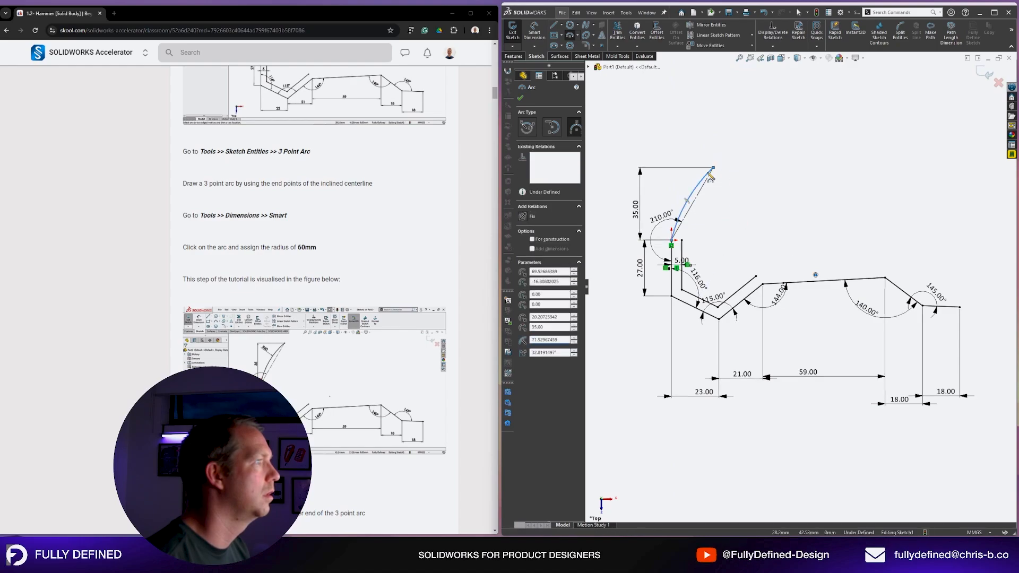
Dimension the 3 Point Arc's radius as 60 mm.
{"action": "key", "text": "d"}
{"action": "left_click", "coordinate": [692, 198]}
{"action": "left_click", "coordinate": [724, 179]}
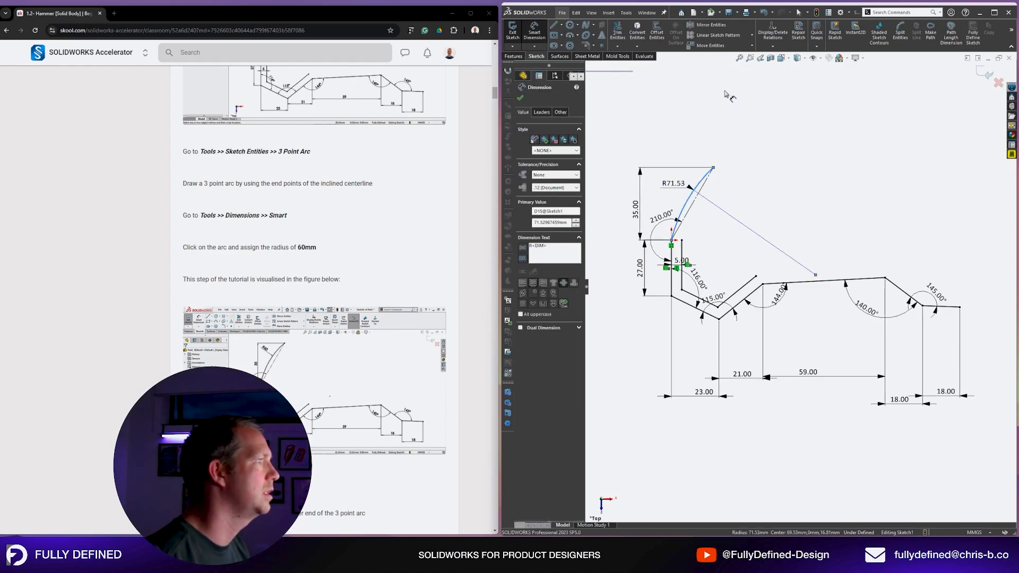
{"action": "type", "text": "60"}
{"action": "key", "text": "Return"}
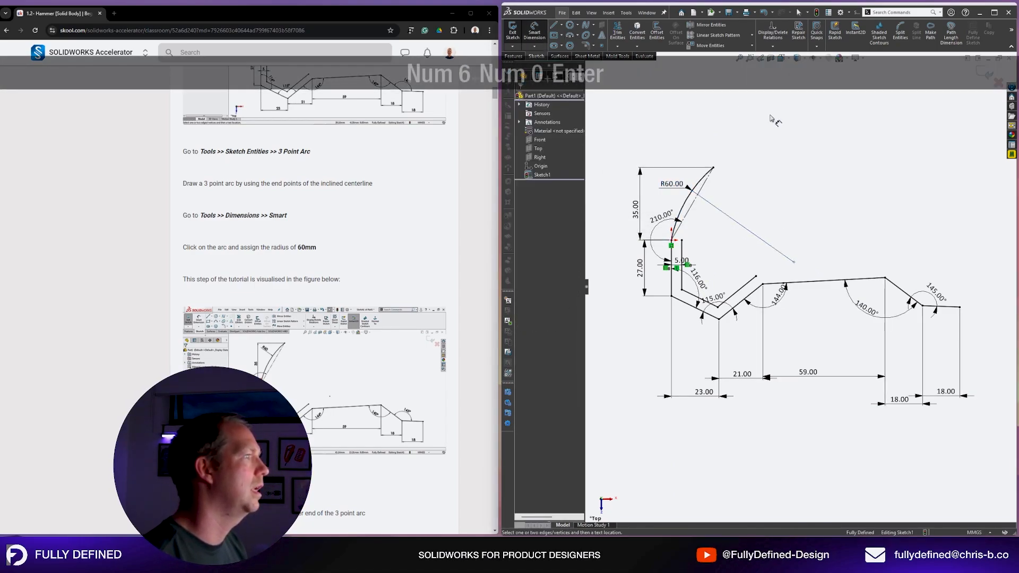
{"action": "key", "text": "Escape"}
{"action": "left_click", "coordinate": [689, 212]}
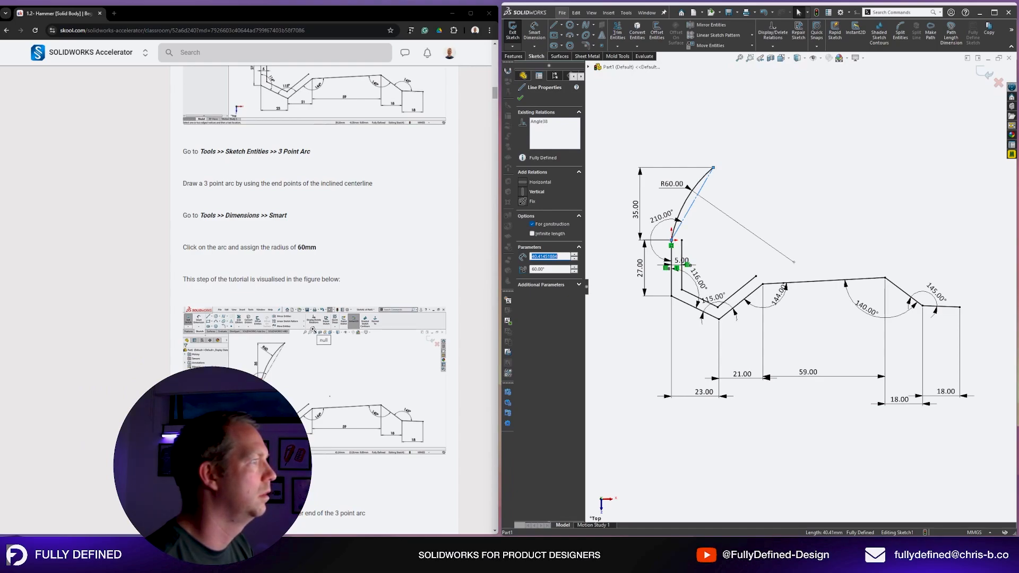
{"action": "left_click", "coordinate": [944, 175]}
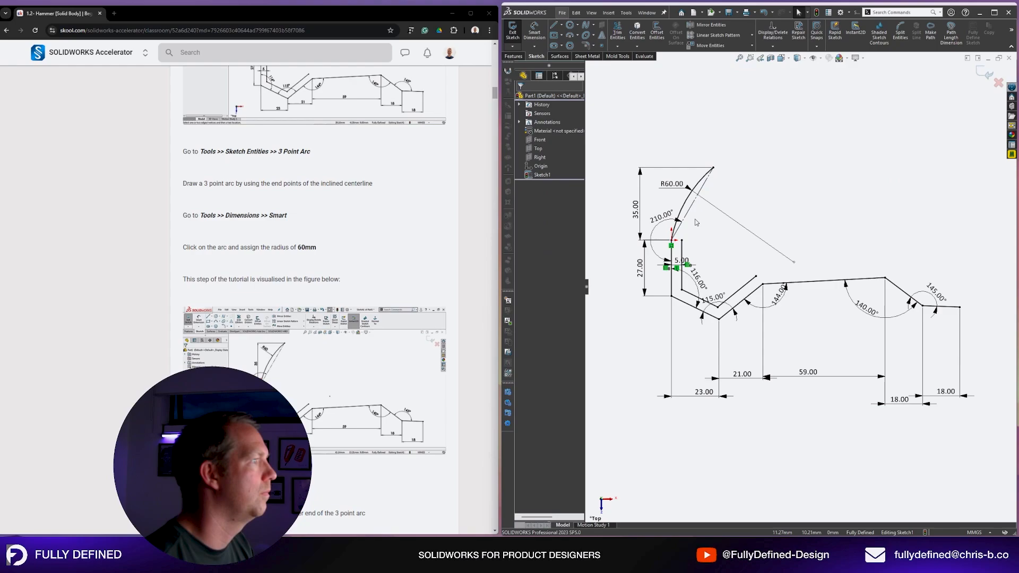
{"action": "scroll", "coordinate": [693, 217], "scroll_direction": "down", "scroll_amount": 2}
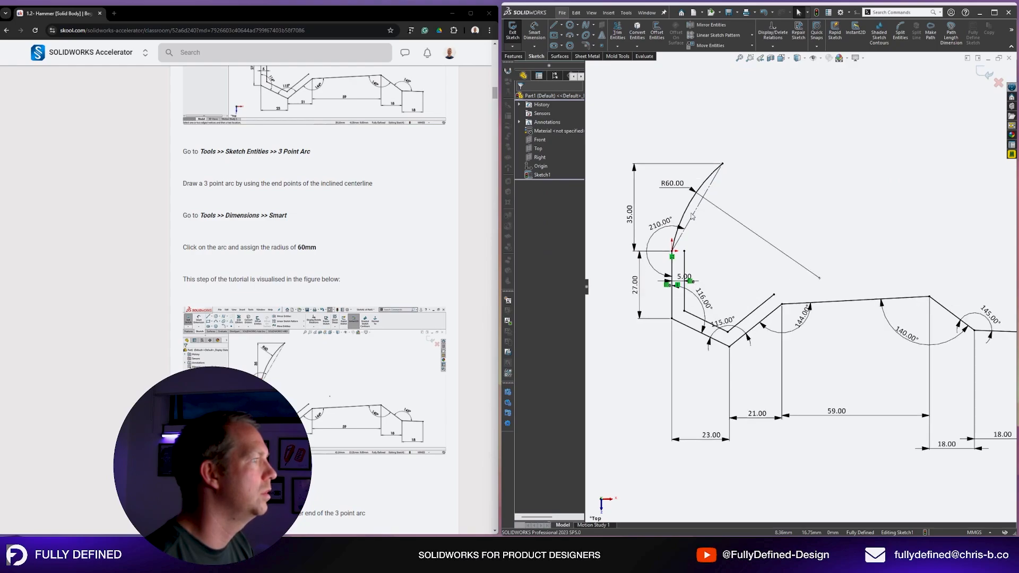
{"action": "left_click", "coordinate": [662, 228]}
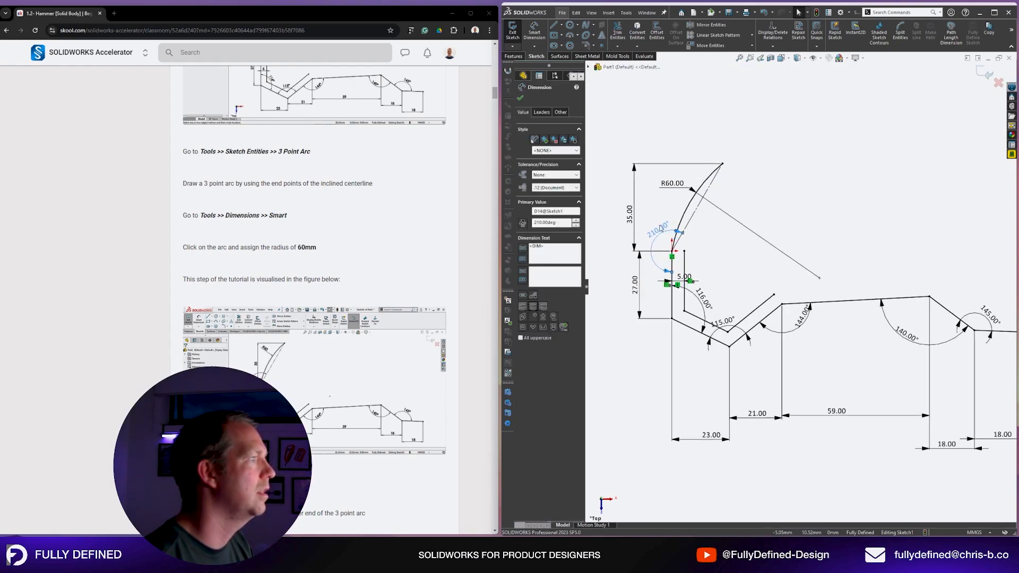
{"action": "left_click", "coordinate": [798, 174]}
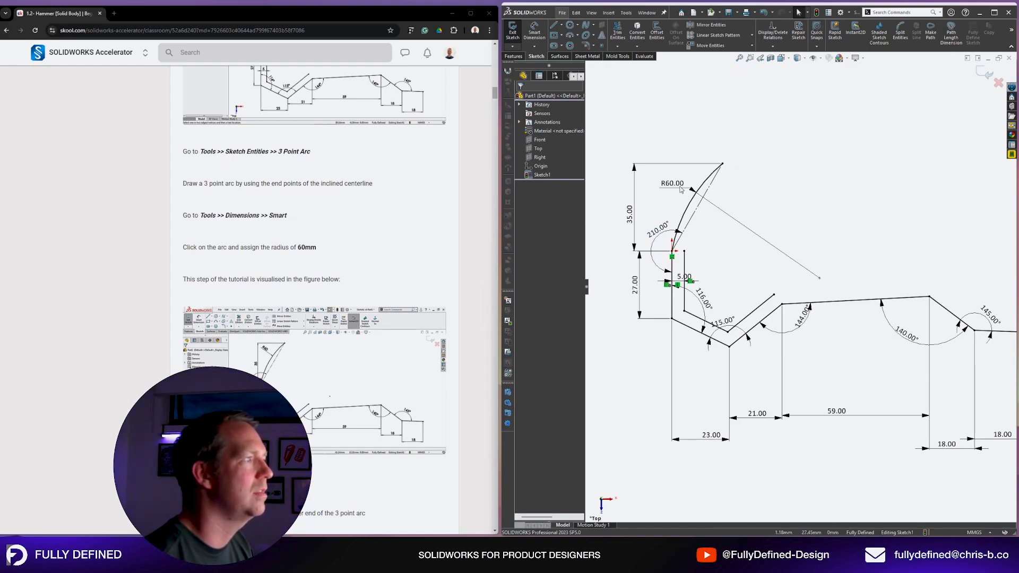
Following the tutorial, sketch a 2 mm vertical line downward from the upper end of the 60 mm arc.
{"action": "scroll", "coordinate": [342, 289], "scroll_direction": "down", "scroll_amount": 3}
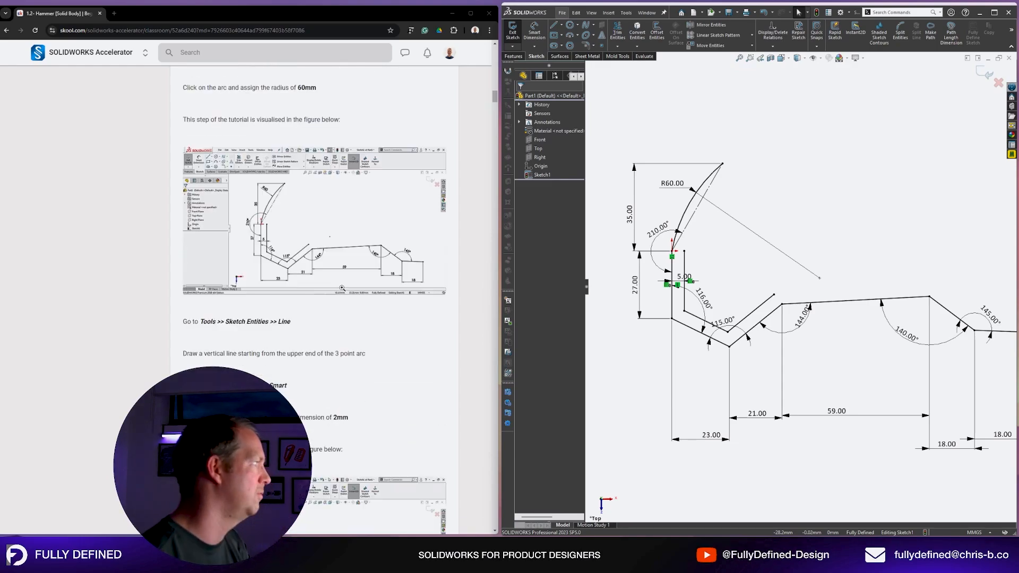
{"action": "scroll", "coordinate": [341, 288], "scroll_direction": "down", "scroll_amount": 3}
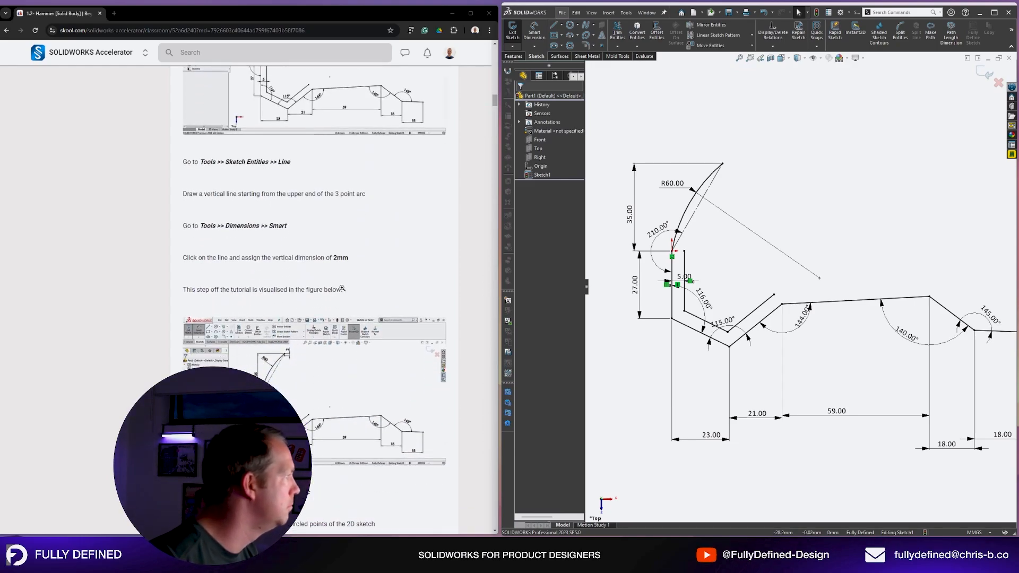
{"action": "key", "text": "l"}
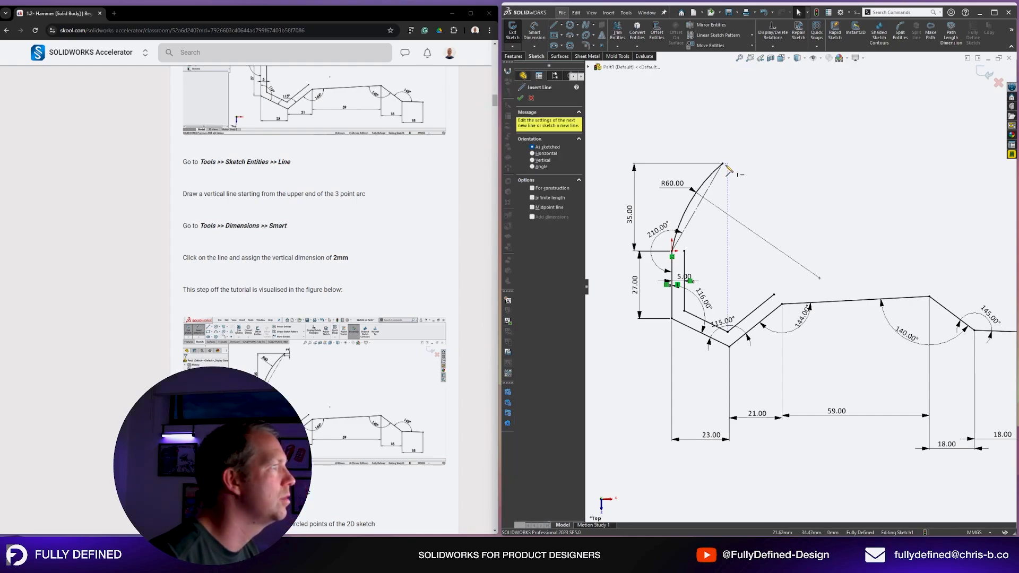
{"action": "left_click", "coordinate": [722, 164]}
{"action": "type", "text": "2"}
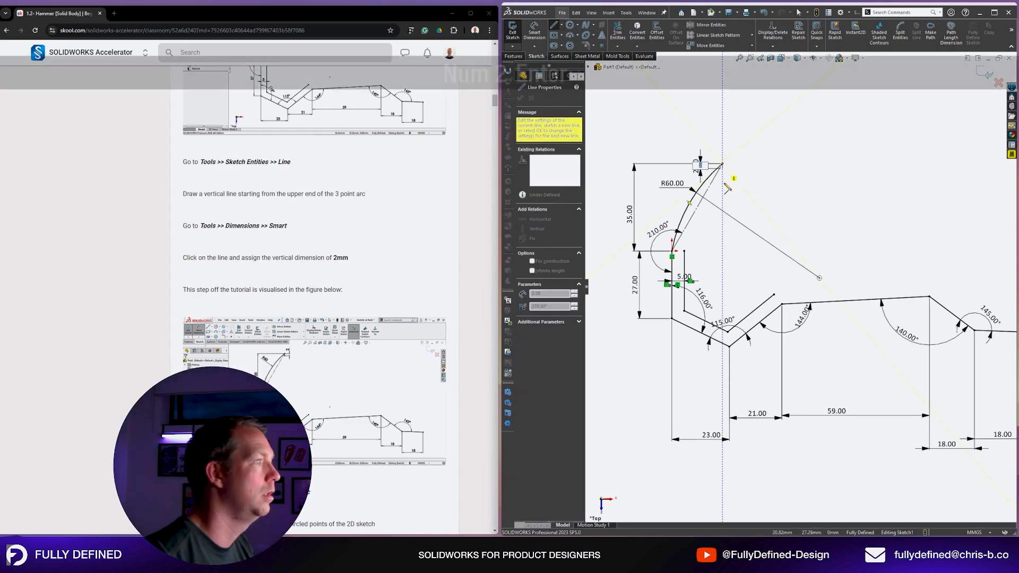
{"action": "key", "text": "Return"}
{"action": "key", "text": "Escape"}
{"action": "key", "text": "Escape"}
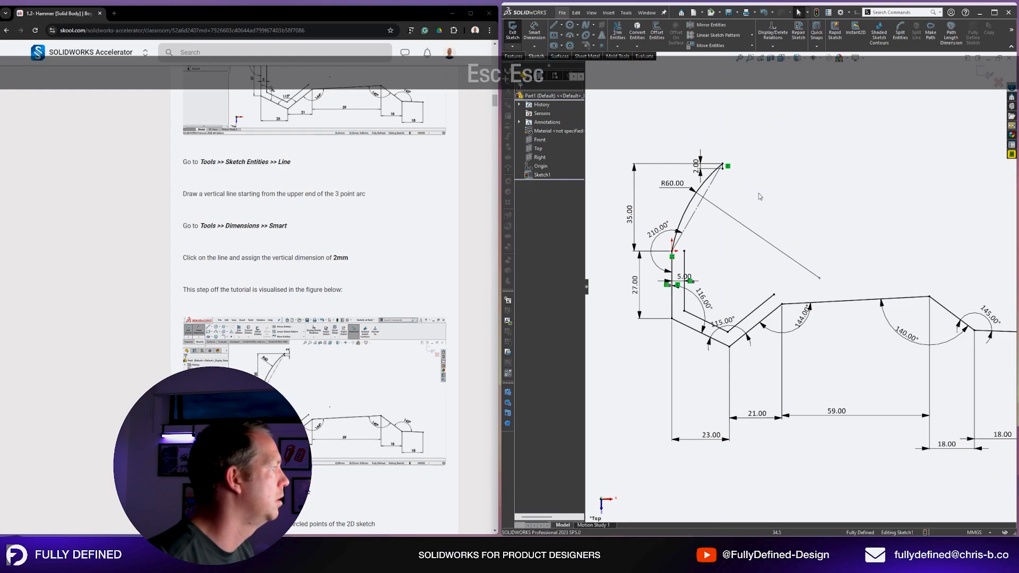
Sketch a 3 Point Arc of about 69 mm radius from the inner vertical line's upper end to the 2 mm line's lower end.
{"action": "scroll", "coordinate": [323, 194], "scroll_direction": "down", "scroll_amount": 4}
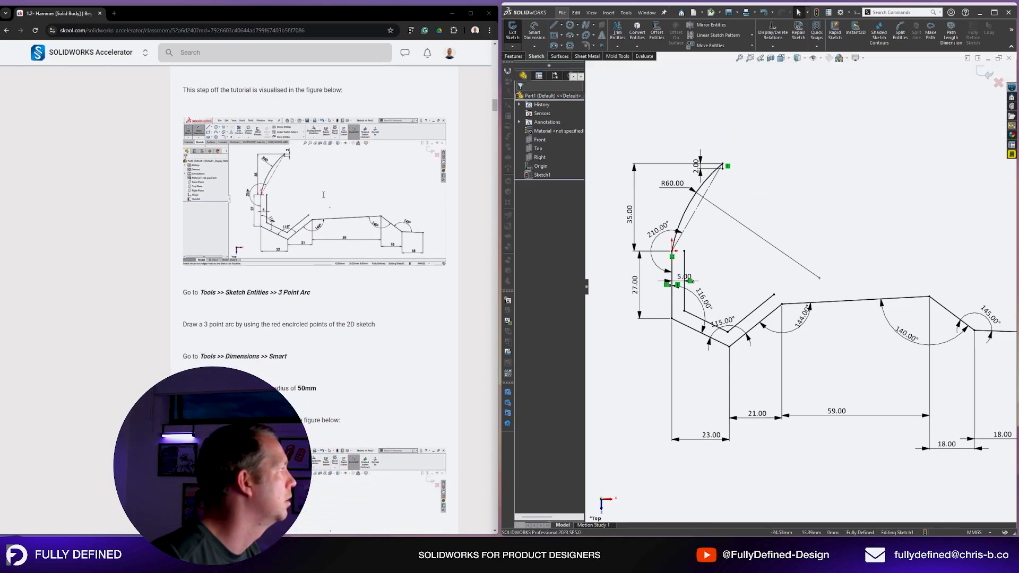
{"action": "scroll", "coordinate": [323, 195], "scroll_direction": "down", "scroll_amount": 2}
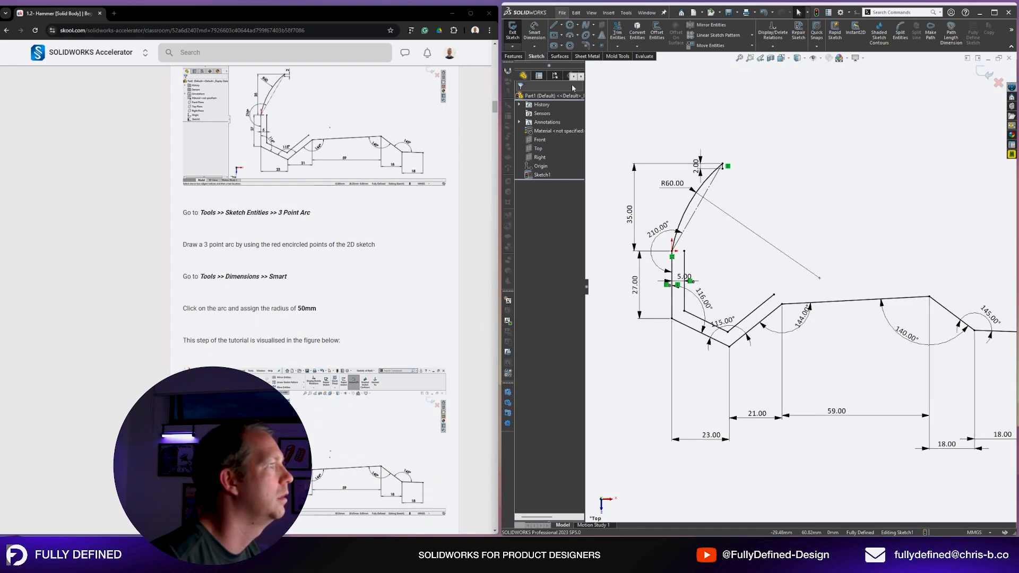
{"action": "left_click", "coordinate": [570, 35]}
{"action": "left_click", "coordinate": [684, 252]}
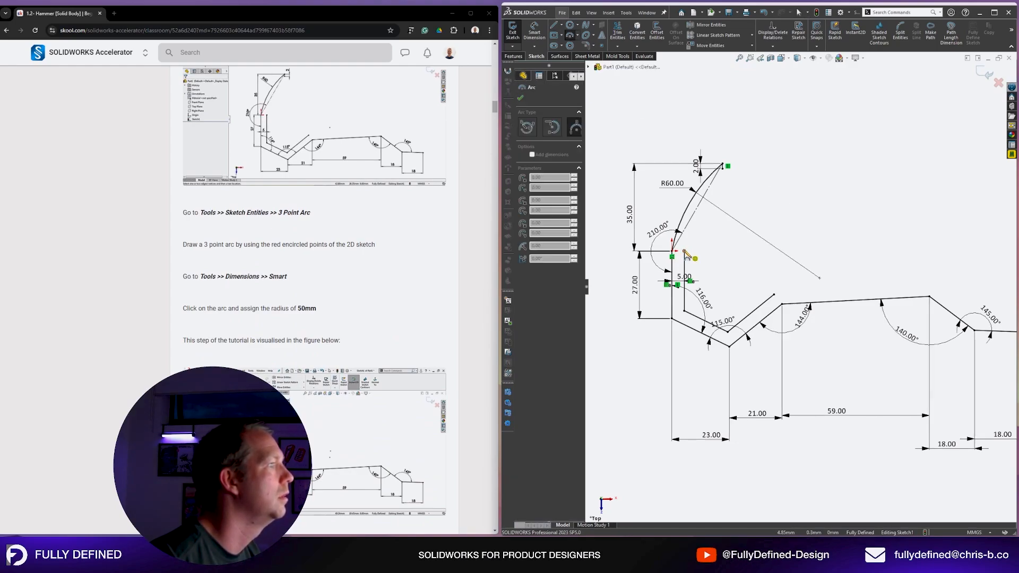
{"action": "left_click", "coordinate": [723, 166]}
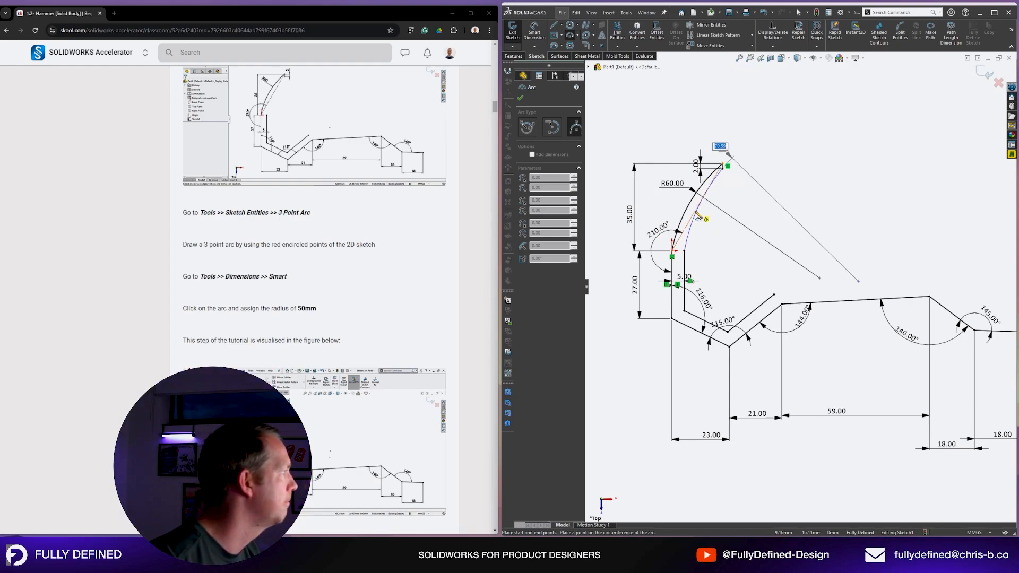
{"action": "scroll", "coordinate": [684, 223], "scroll_direction": "down", "scroll_amount": 4}
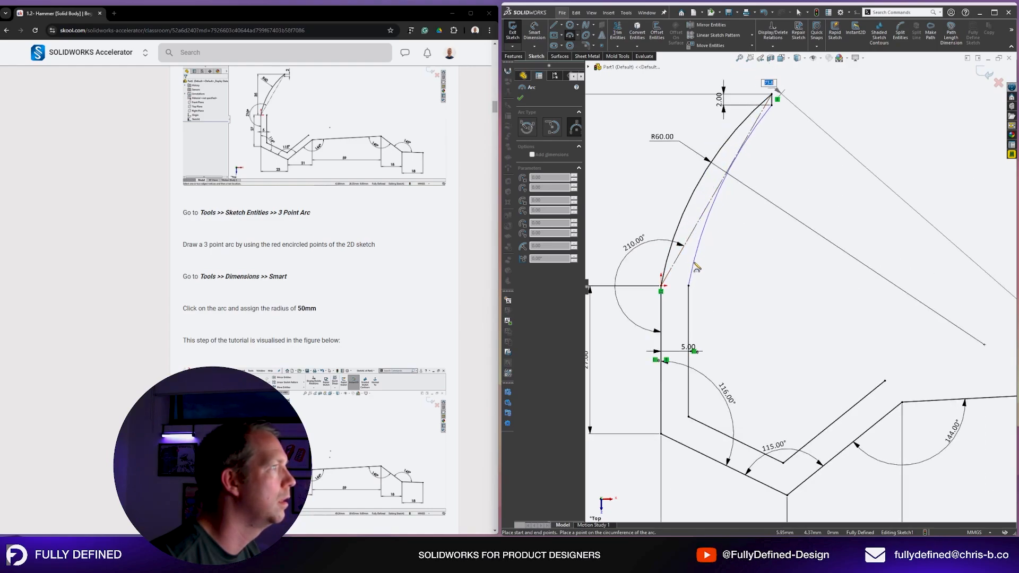
{"action": "left_click", "coordinate": [708, 283]}
{"action": "key", "text": "Escape"}
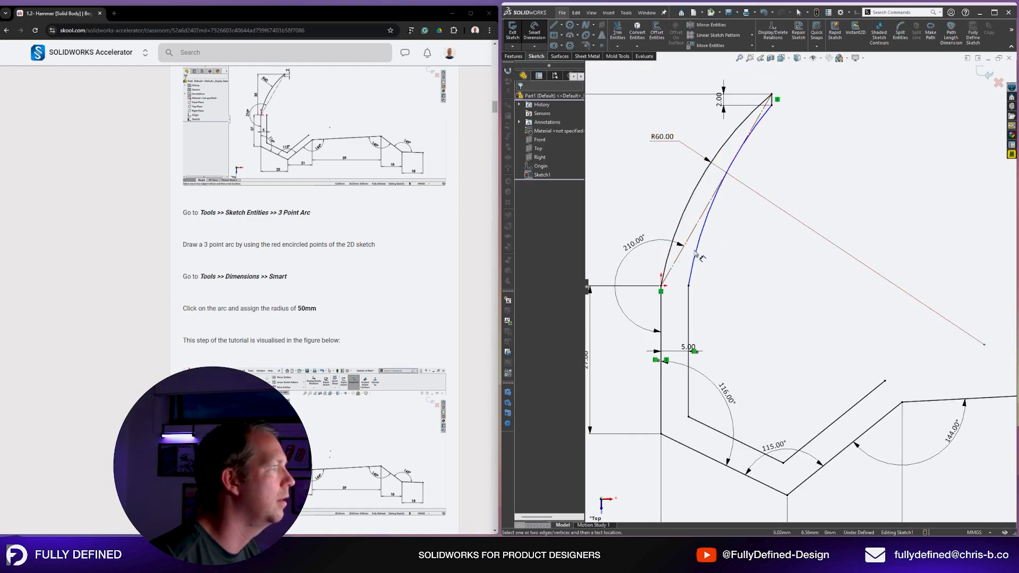
Dimension the inner arc's radius as 50 mm.
{"action": "left_click", "coordinate": [714, 213]}
{"action": "left_click", "coordinate": [724, 237]}
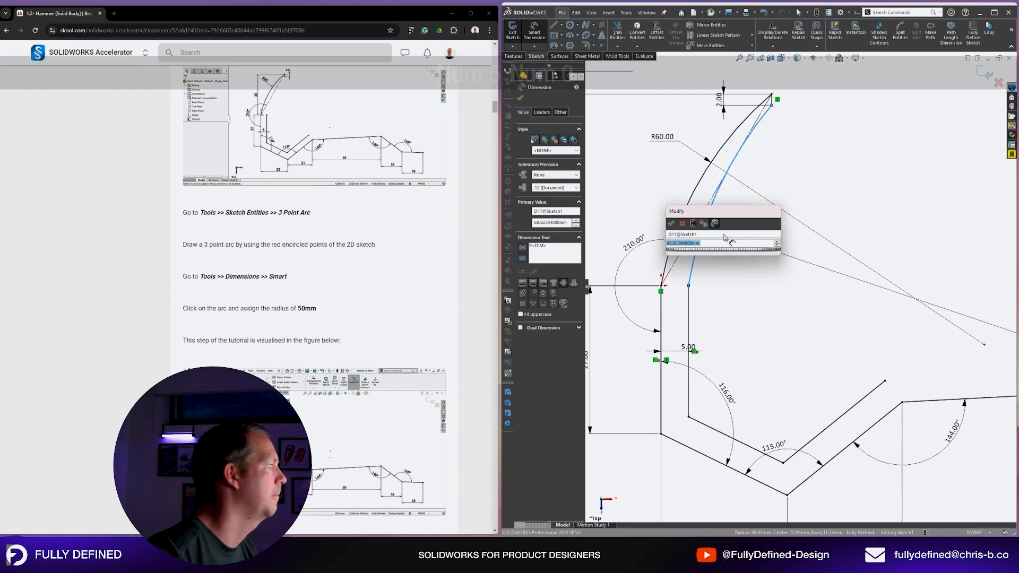
{"action": "type", "text": "50"}
{"action": "key", "text": "Return"}
{"action": "scroll", "coordinate": [807, 295], "scroll_direction": "up", "scroll_amount": 5}
{"action": "key", "text": "Escape"}
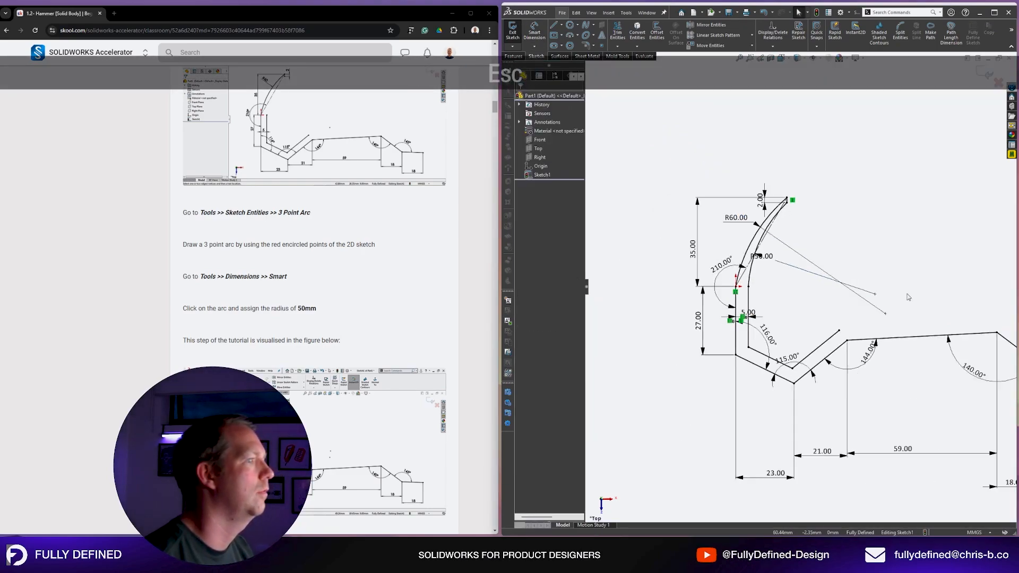
Following the tutorial, extend the inner inclined offset line by moving its free endpoint farther up and to the right.
{"action": "scroll", "coordinate": [939, 311], "scroll_direction": "down", "scroll_amount": 2}
{"action": "scroll", "coordinate": [370, 217], "scroll_direction": "down", "scroll_amount": 5}
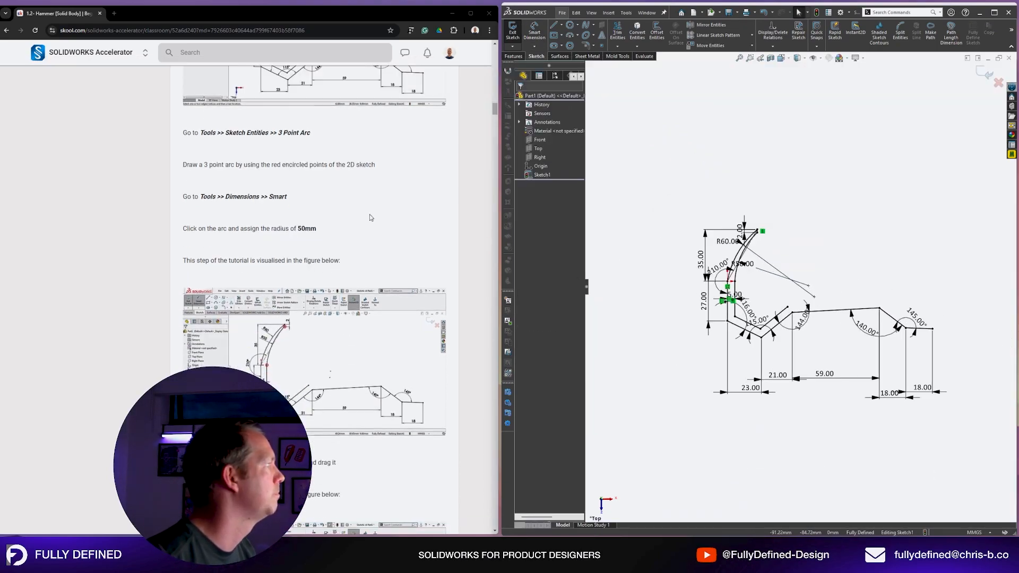
{"action": "scroll", "coordinate": [370, 217], "scroll_direction": "down", "scroll_amount": 2}
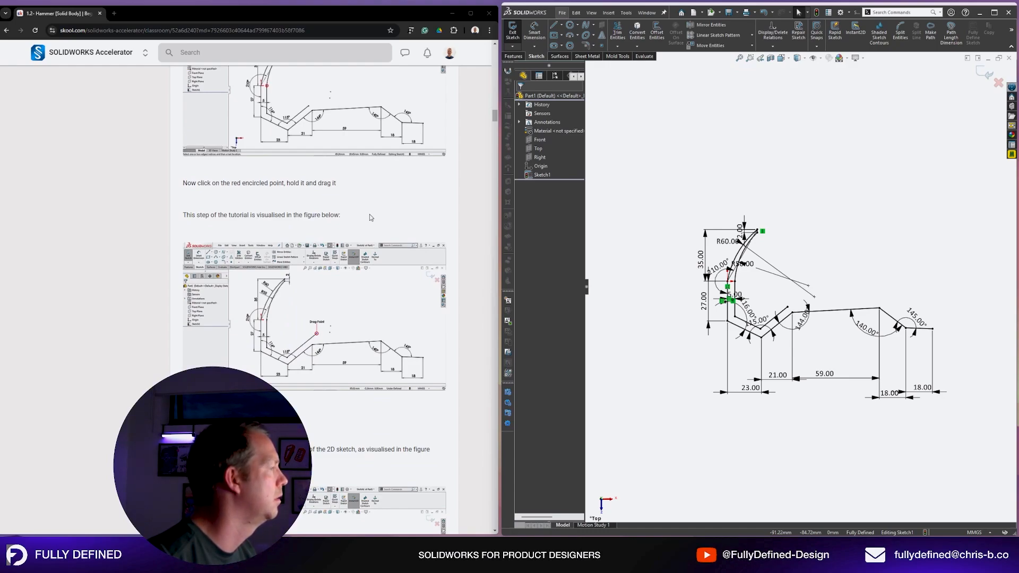
{"action": "scroll", "coordinate": [358, 313], "scroll_direction": "down", "scroll_amount": 3}
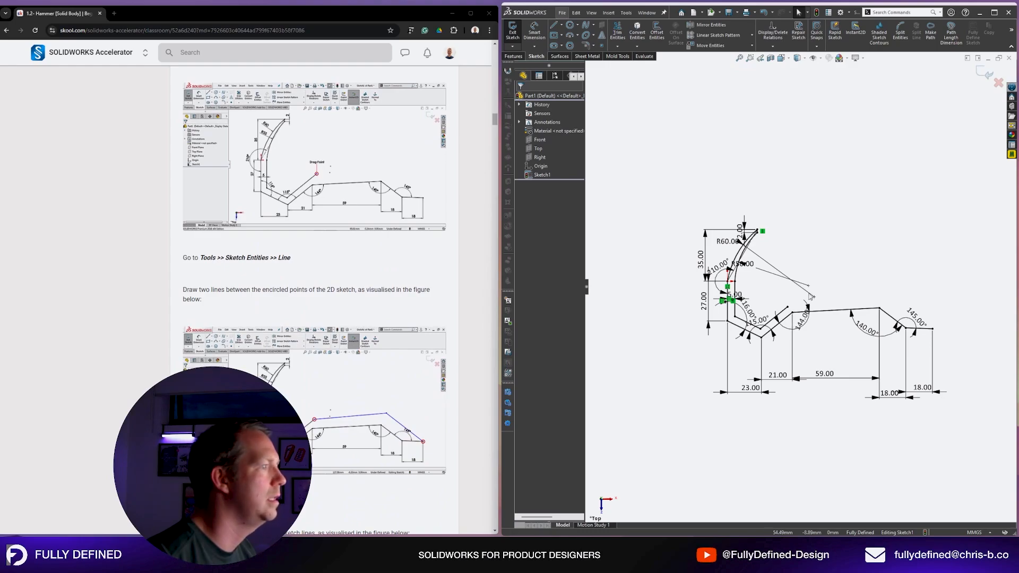
{"action": "scroll", "coordinate": [799, 306], "scroll_direction": "down", "scroll_amount": 2}
{"action": "scroll", "coordinate": [774, 323], "scroll_direction": "down", "scroll_amount": 2}
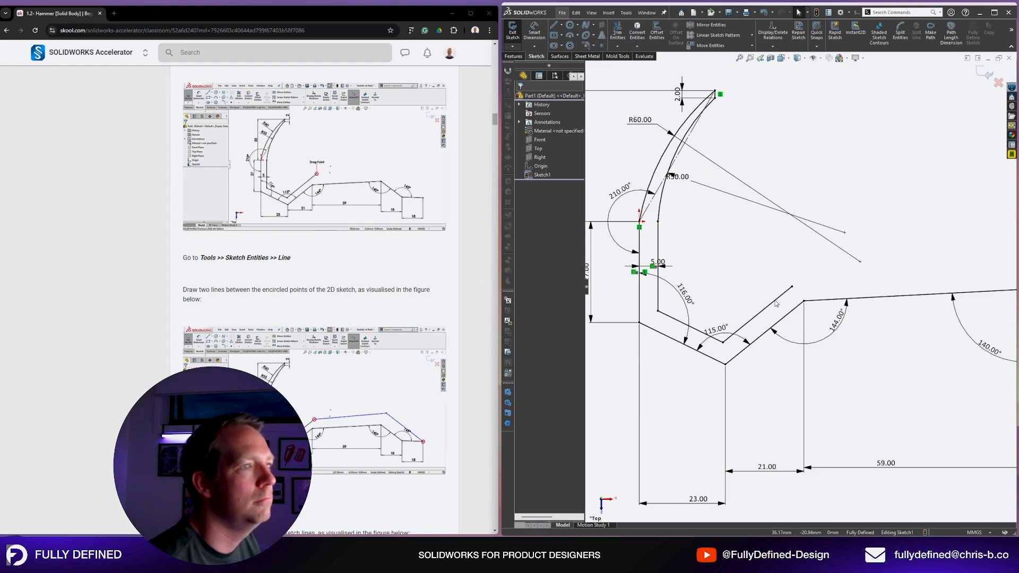
{"action": "scroll", "coordinate": [791, 291], "scroll_direction": "down", "scroll_amount": 6}
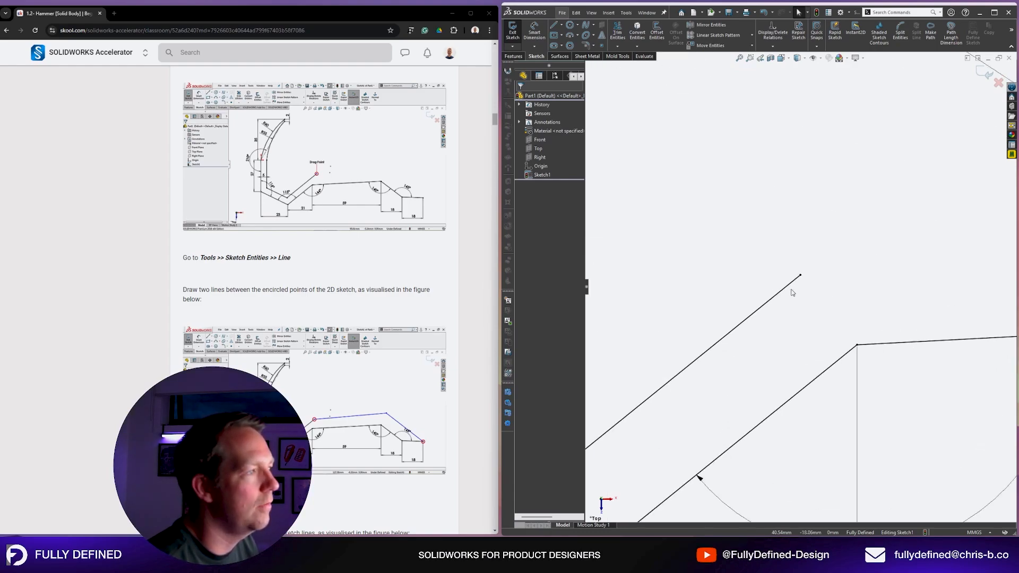
{"action": "scroll", "coordinate": [822, 273], "scroll_direction": "up", "scroll_amount": 8}
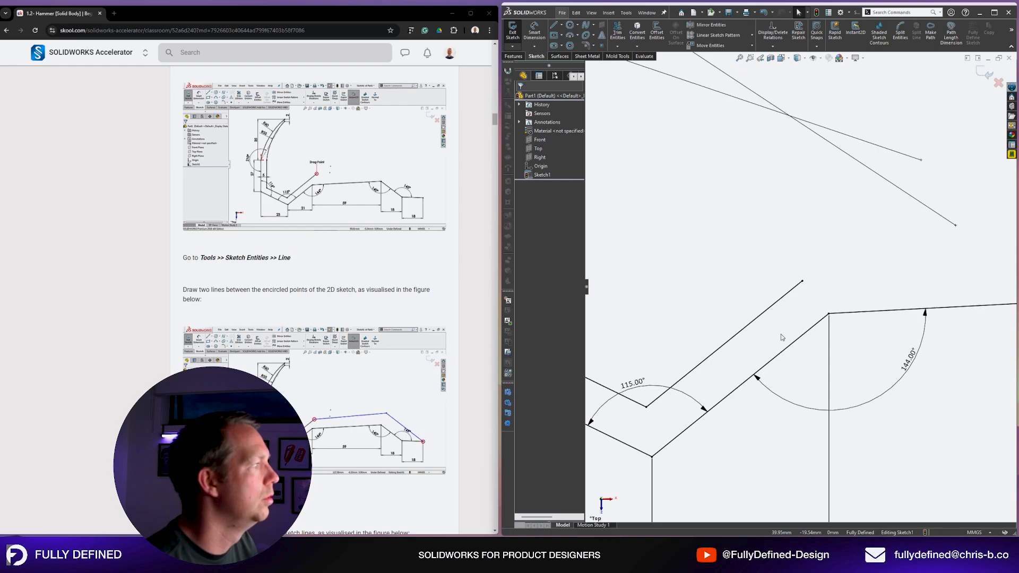
{"action": "scroll", "coordinate": [802, 282], "scroll_direction": "down", "scroll_amount": 2}
{"action": "scroll", "coordinate": [802, 282], "scroll_direction": "down", "scroll_amount": 1}
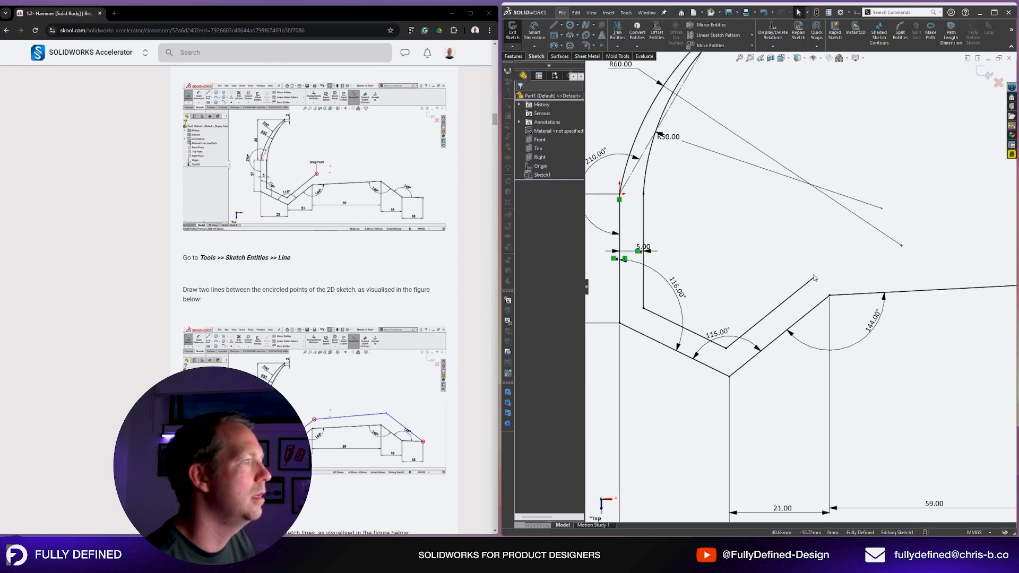
{"action": "left_click_drag", "start_coordinate": [816, 277], "coordinate": [855, 244]}
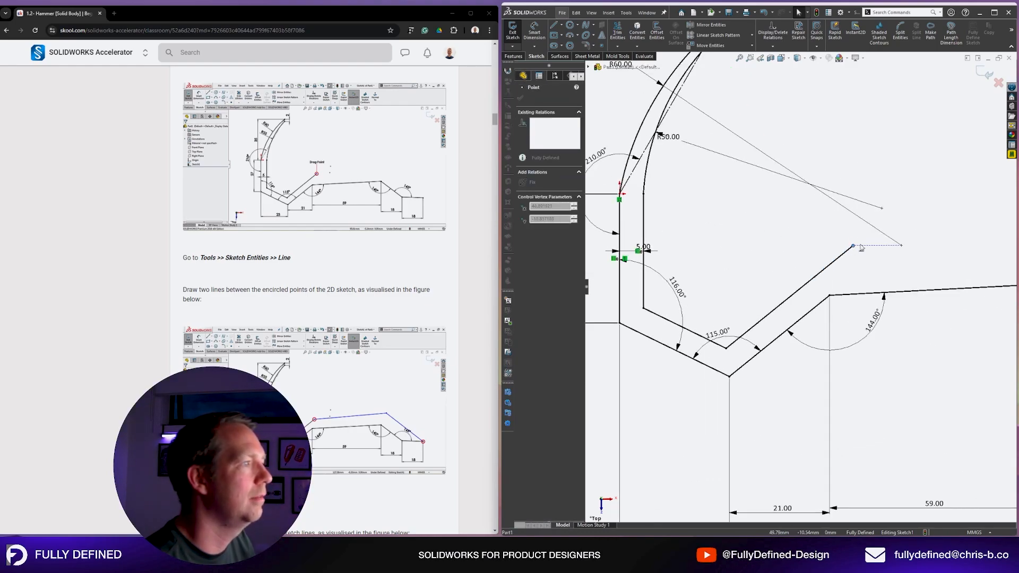
{"action": "left_click", "coordinate": [917, 258]}
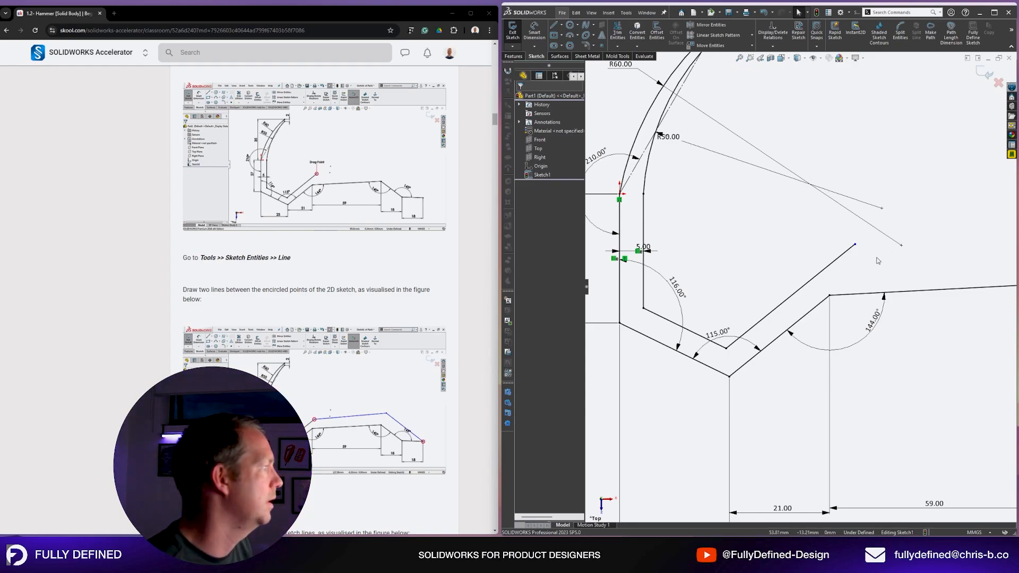
Sketch two connected lines from the extended line's endpoint, over a peak above the 140-degree corner, to the profile's far right endpoint.
{"action": "scroll", "coordinate": [877, 261], "scroll_direction": "up", "scroll_amount": 3}
{"action": "scroll", "coordinate": [870, 250], "scroll_direction": "down", "scroll_amount": 1}
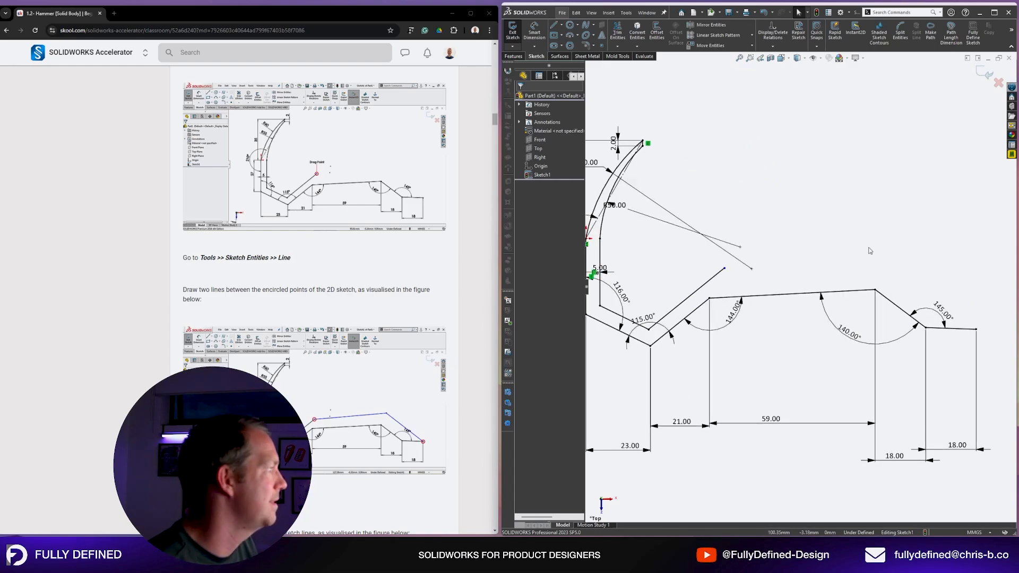
{"action": "right_click_drag", "start_coordinate": [925, 242], "coordinate": [779, 293]}
{"action": "left_click", "coordinate": [725, 268]}
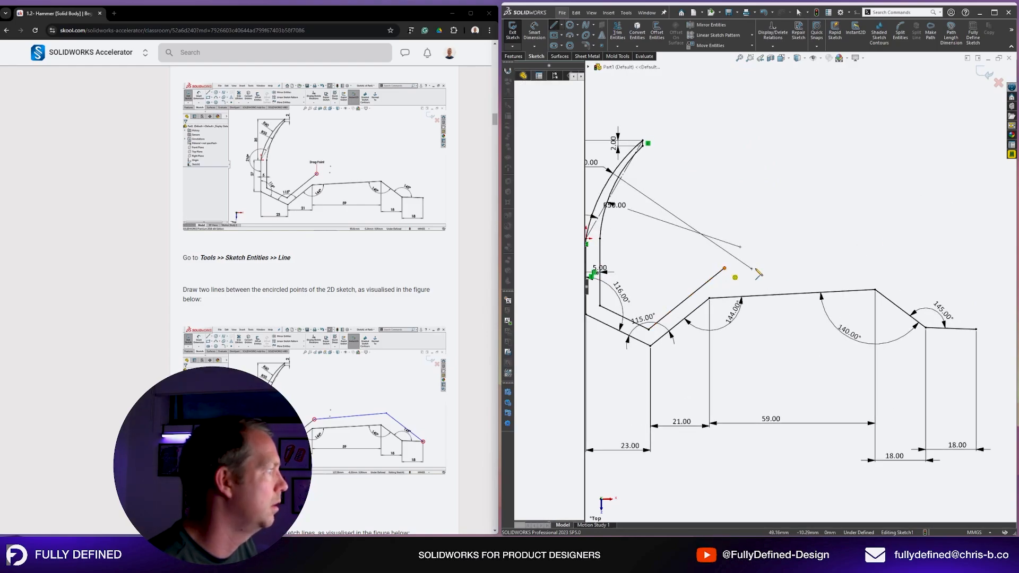
{"action": "left_click", "coordinate": [890, 247]}
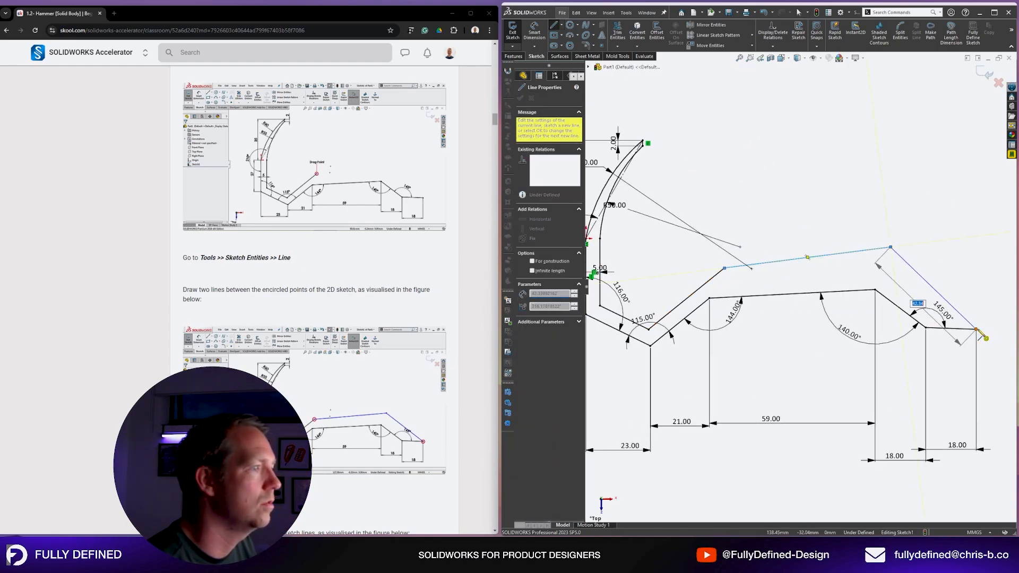
{"action": "double_click", "coordinate": [979, 330]}
{"action": "key", "text": "Escape"}
{"action": "key", "text": "Escape"}
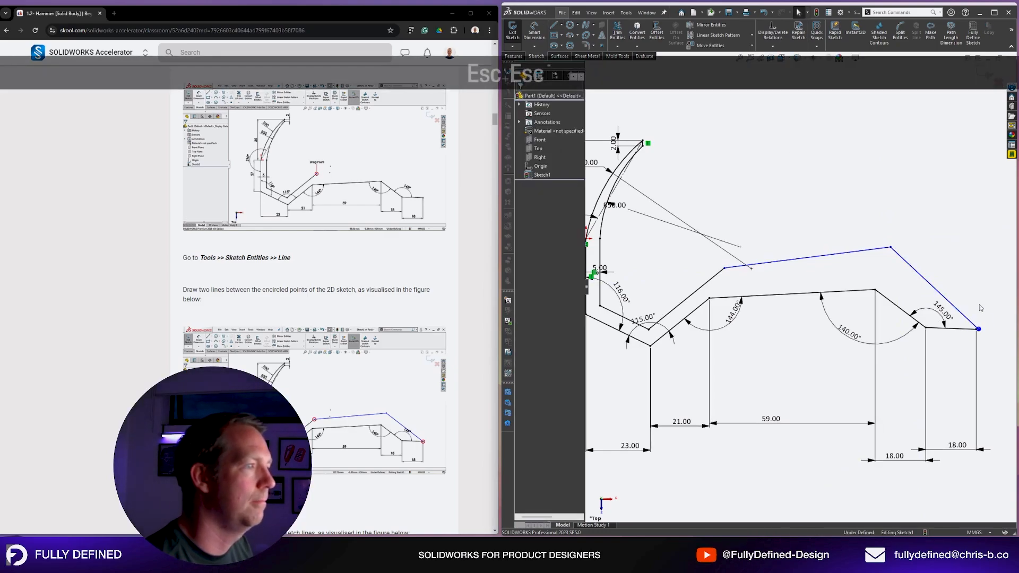
Dimension the reflex outer angle between the extended inclined line and the long upper line as 215 degrees.
{"action": "scroll", "coordinate": [314, 292], "scroll_direction": "down", "scroll_amount": 7}
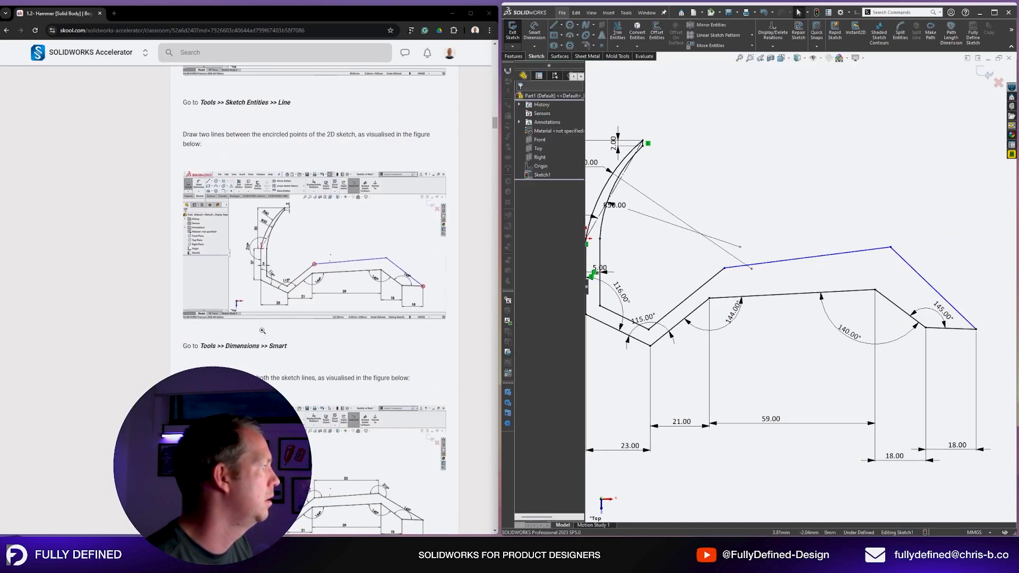
{"action": "right_click_drag", "start_coordinate": [852, 185], "coordinate": [852, 157]}
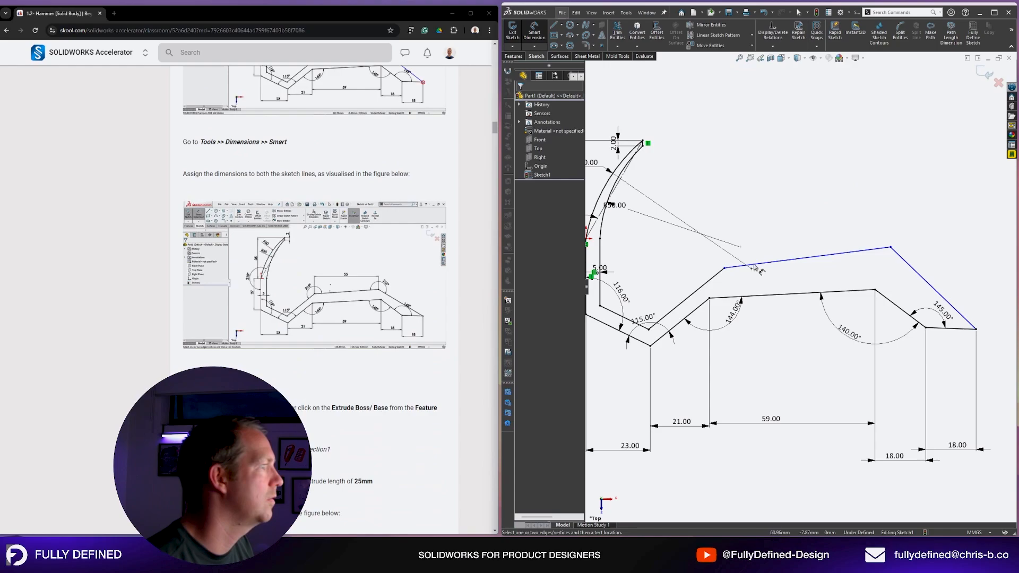
{"action": "left_click", "coordinate": [712, 278]}
{"action": "left_click", "coordinate": [758, 264]}
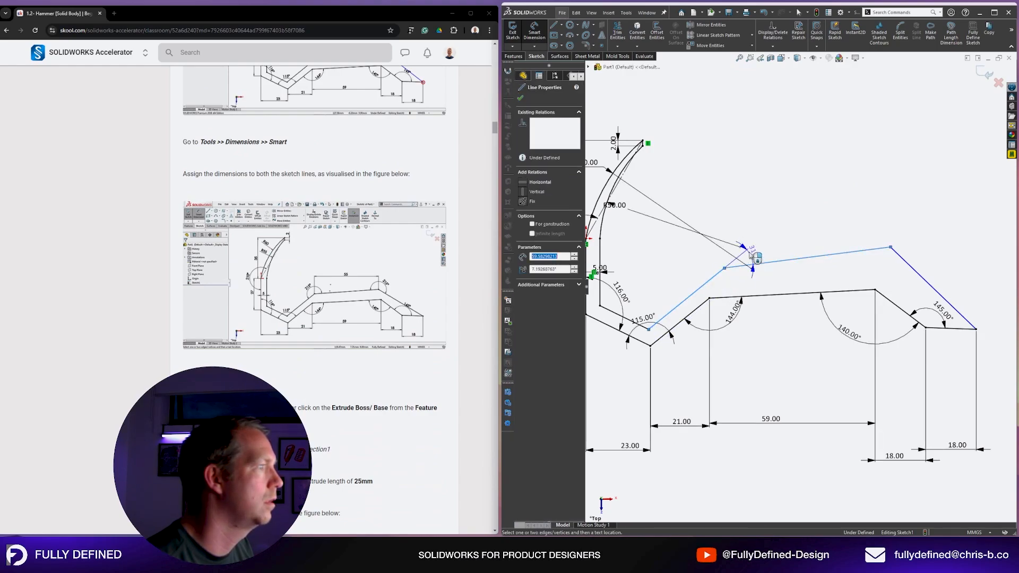
{"action": "left_click", "coordinate": [740, 215]}
{"action": "type", "text": "215"}
{"action": "key", "text": "KP_Enter"}
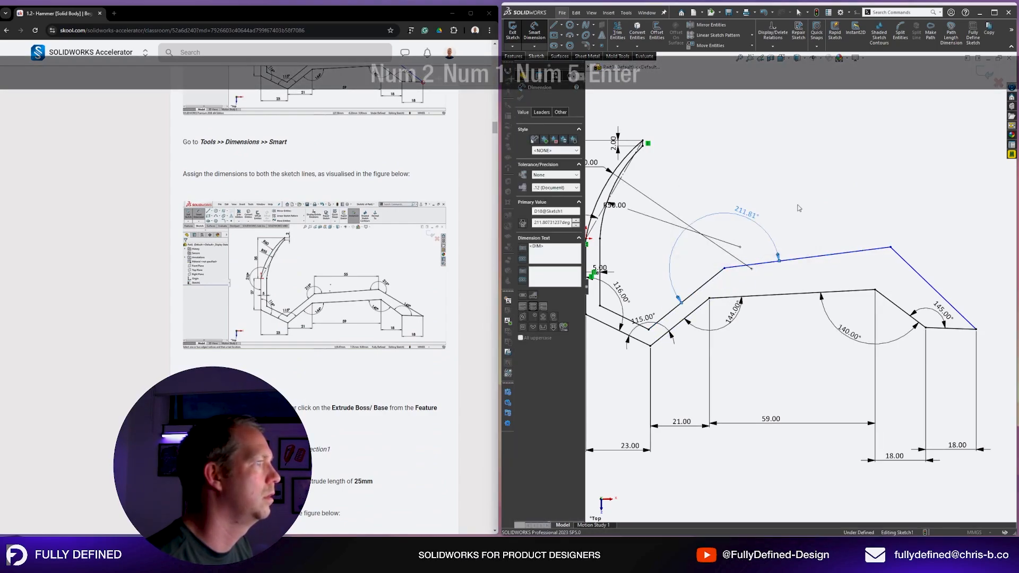
Dimension the horizontal length of the long upper line as 55 mm.
{"action": "left_click", "coordinate": [822, 261]}
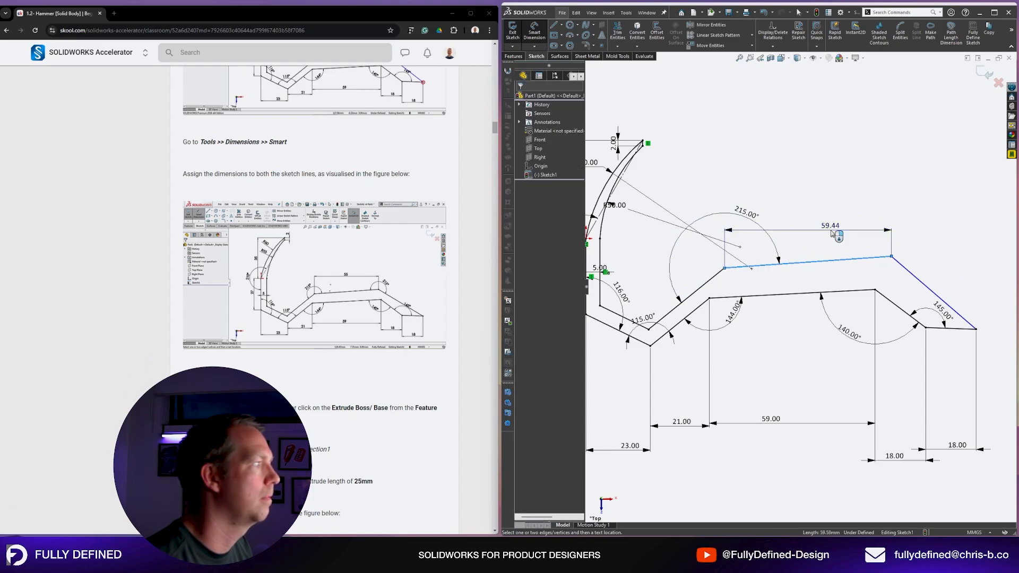
{"action": "left_click", "coordinate": [832, 233]}
{"action": "type", "text": "55"}
{"action": "key", "text": "KP_Enter"}
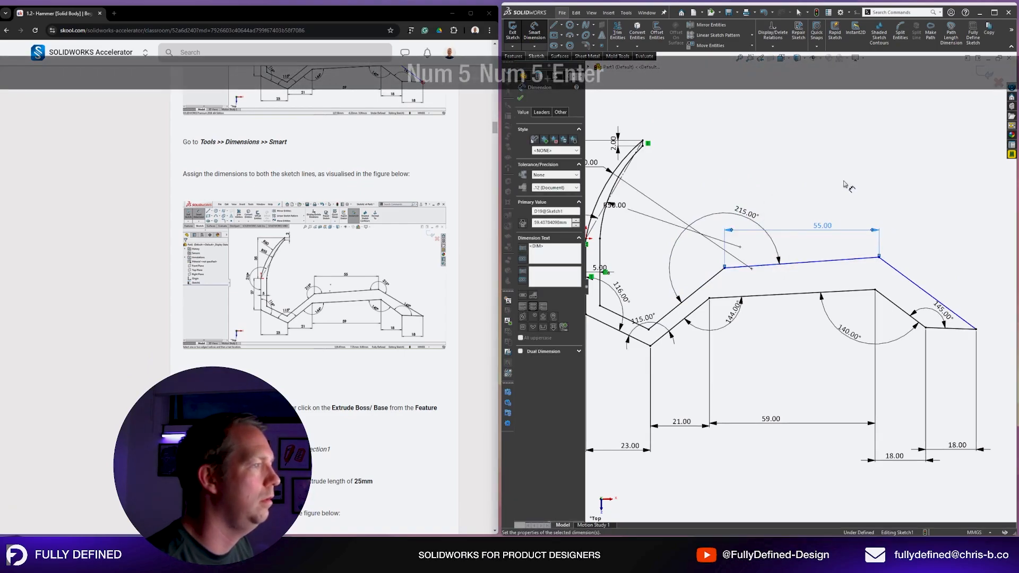
Dimension the reflex outer angle at the peak, between the upper line and the descending line, as 215 degrees.
{"action": "left_click", "coordinate": [873, 259]}
{"action": "left_click", "coordinate": [903, 275]}
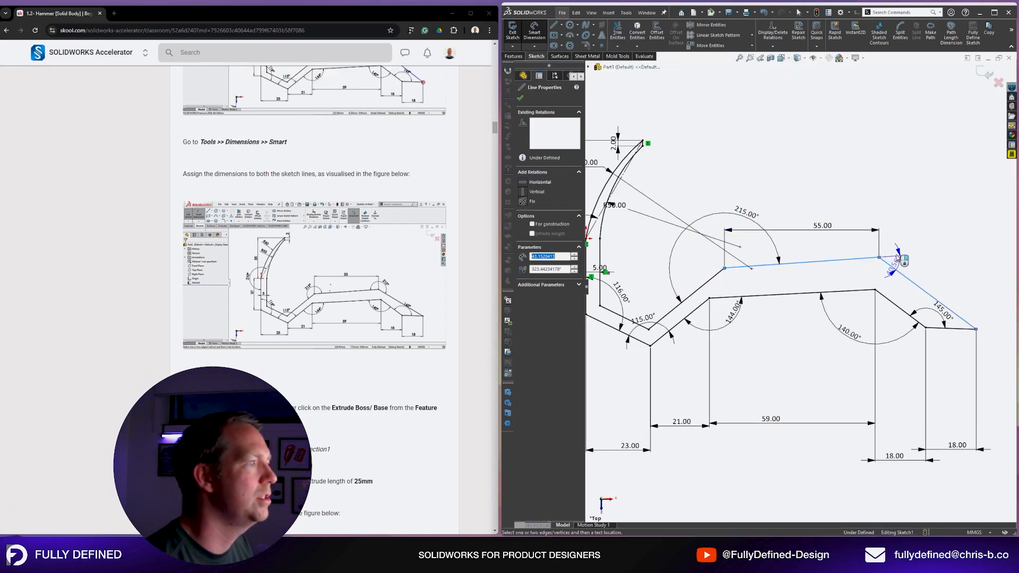
{"action": "left_click", "coordinate": [915, 212]}
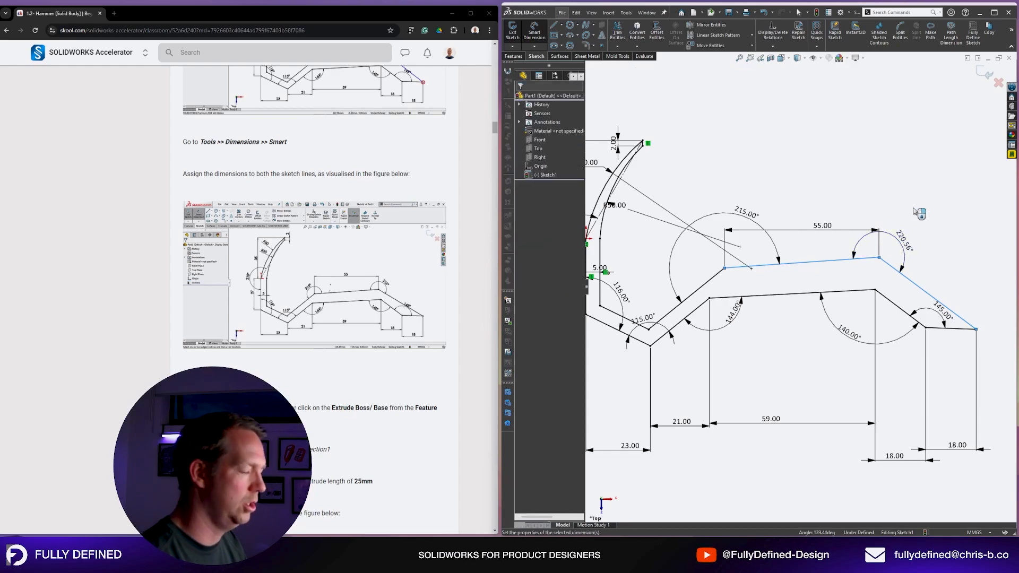
{"action": "type", "text": "215"}
{"action": "key", "text": "KP_Enter"}
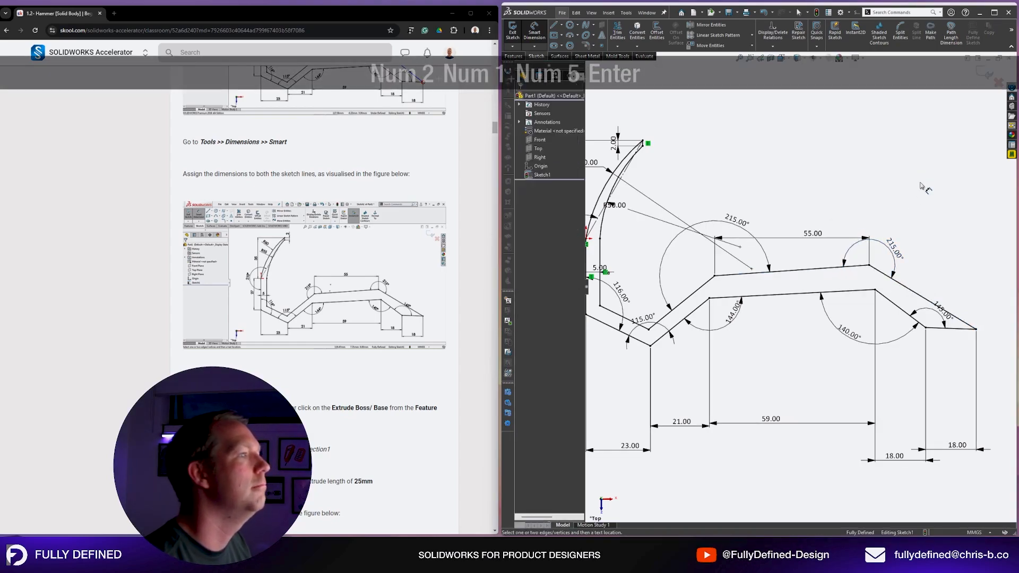
{"action": "key", "text": "Escape"}
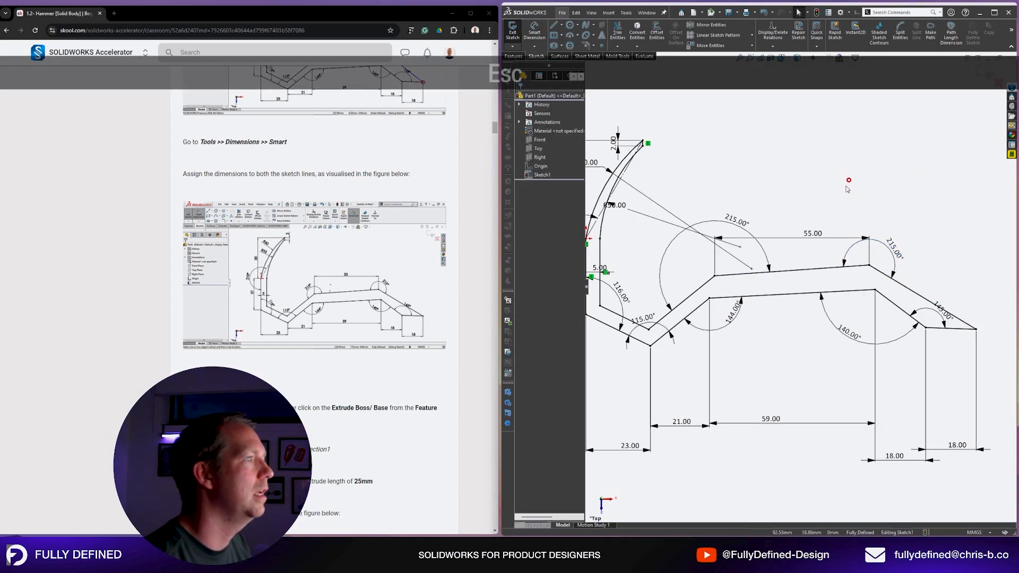
Finish the hammer profile sketch, reopening and closing it once, and save the part as Hammer.
{"action": "mouse_move", "coordinate": [848, 189]}
{"action": "right_mouse_down"}
{"action": "mouse_move", "coordinate": [838, 197]}
{"action": "mouse_move", "coordinate": [840, 170]}
{"action": "mouse_move", "coordinate": [861, 170]}
{"action": "mouse_move", "coordinate": [856, 200]}
{"action": "mouse_move", "coordinate": [862, 183]}
{"action": "mouse_move", "coordinate": [854, 194]}
{"action": "mouse_move", "coordinate": [838, 188]}
{"action": "mouse_move", "coordinate": [847, 168]}
{"action": "mouse_move", "coordinate": [839, 196]}
{"action": "mouse_move", "coordinate": [840, 177]}
{"action": "mouse_move", "coordinate": [866, 173]}
{"action": "mouse_move", "coordinate": [838, 171]}
{"action": "mouse_move", "coordinate": [860, 182]}
{"action": "mouse_move", "coordinate": [870, 162]}
{"action": "right_mouse_up"}
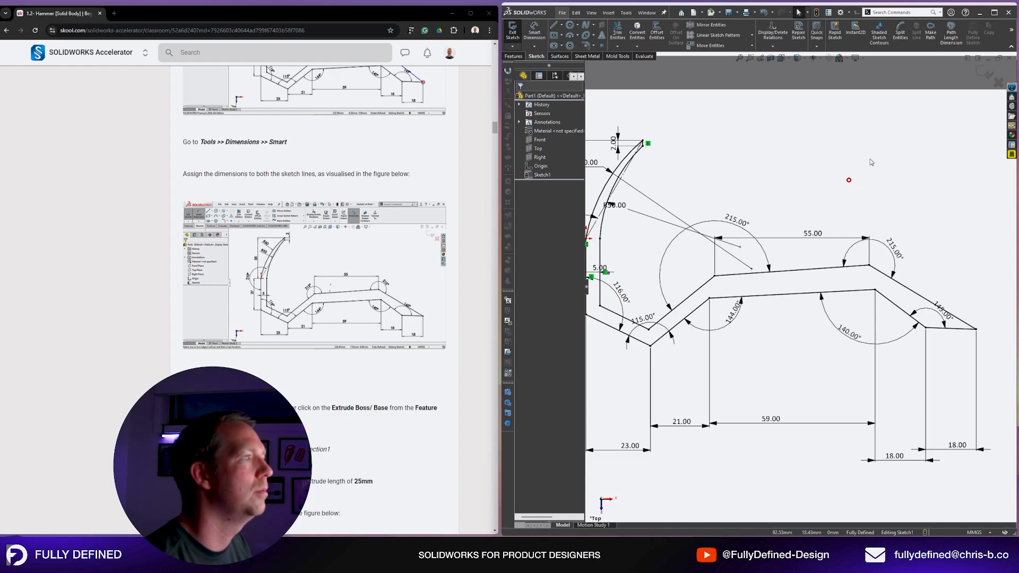
{"action": "left_click", "coordinate": [542, 174]}
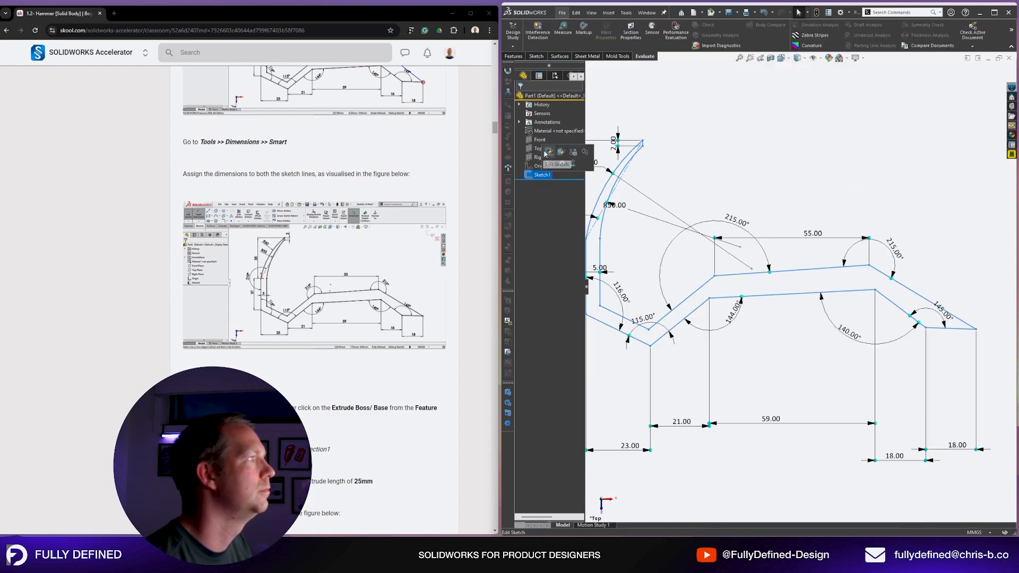
{"action": "left_click", "coordinate": [548, 152]}
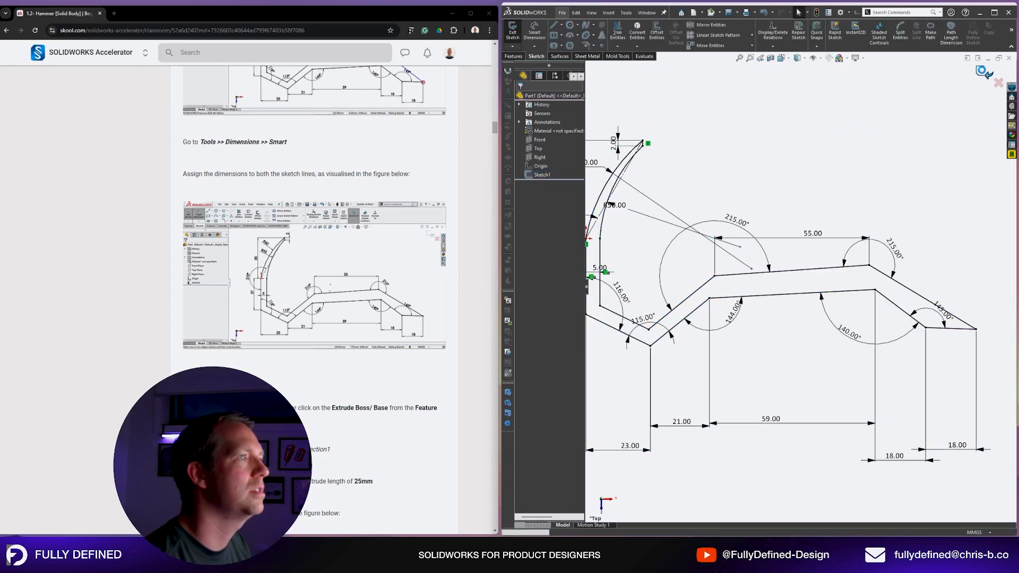
{"action": "left_click", "coordinate": [981, 70]}
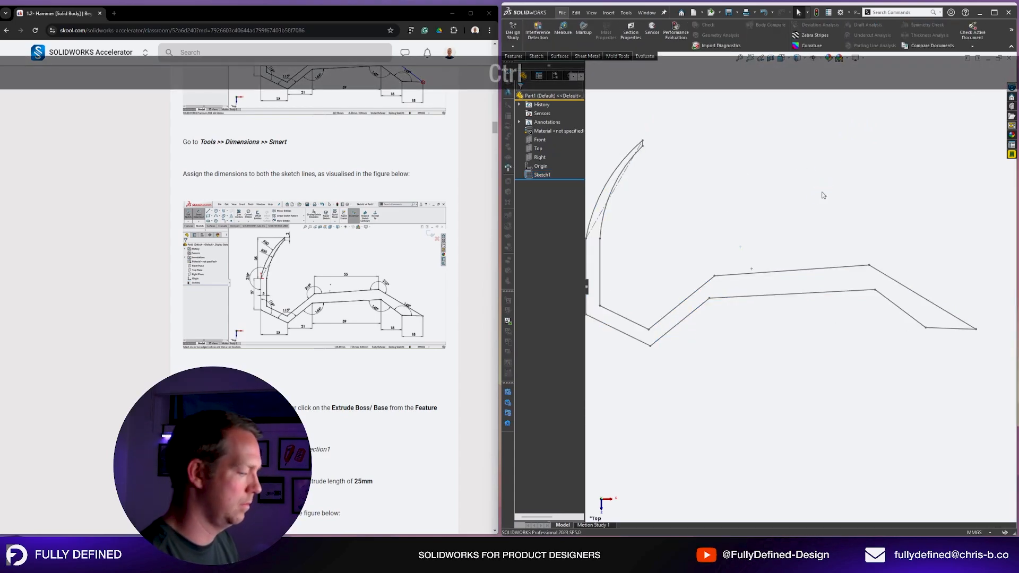
{"action": "key", "text": "ctrl+s"}
Following the tutorial, extrude the hammer profile sketch as a boss to 25 mm with the Mid Plane end condition.
{"action": "scroll", "coordinate": [344, 242], "scroll_direction": "down", "scroll_amount": 3}
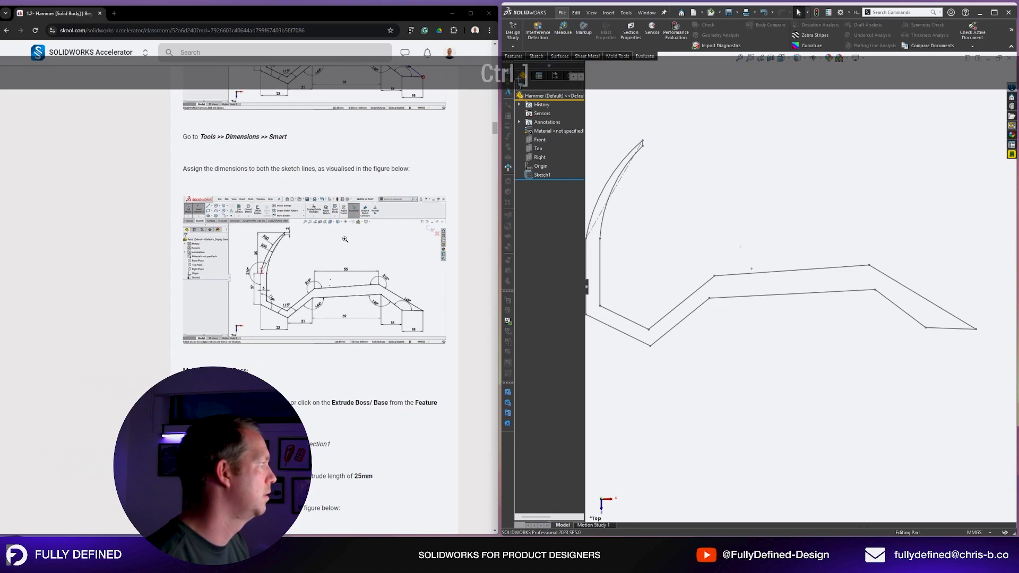
{"action": "scroll", "coordinate": [290, 357], "scroll_direction": "down", "scroll_amount": 2}
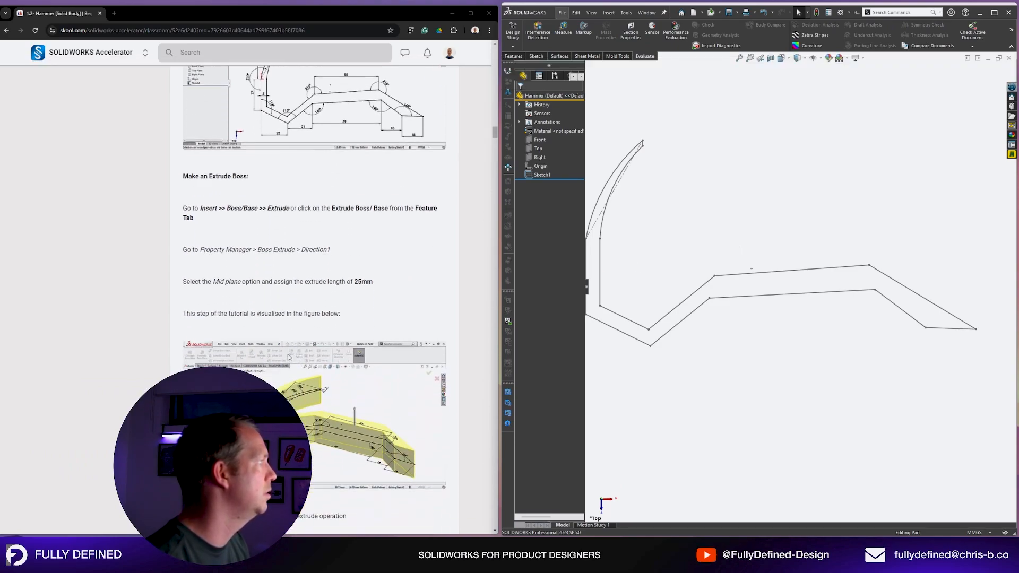
{"action": "scroll", "coordinate": [709, 351], "scroll_direction": "up", "scroll_amount": 2}
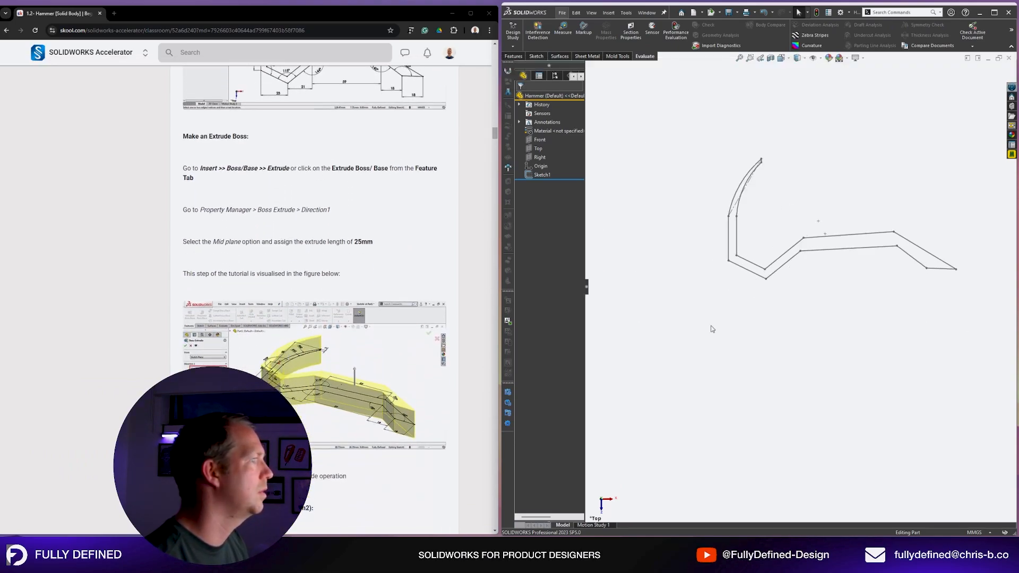
{"action": "scroll", "coordinate": [900, 153], "scroll_direction": "down", "scroll_amount": 1}
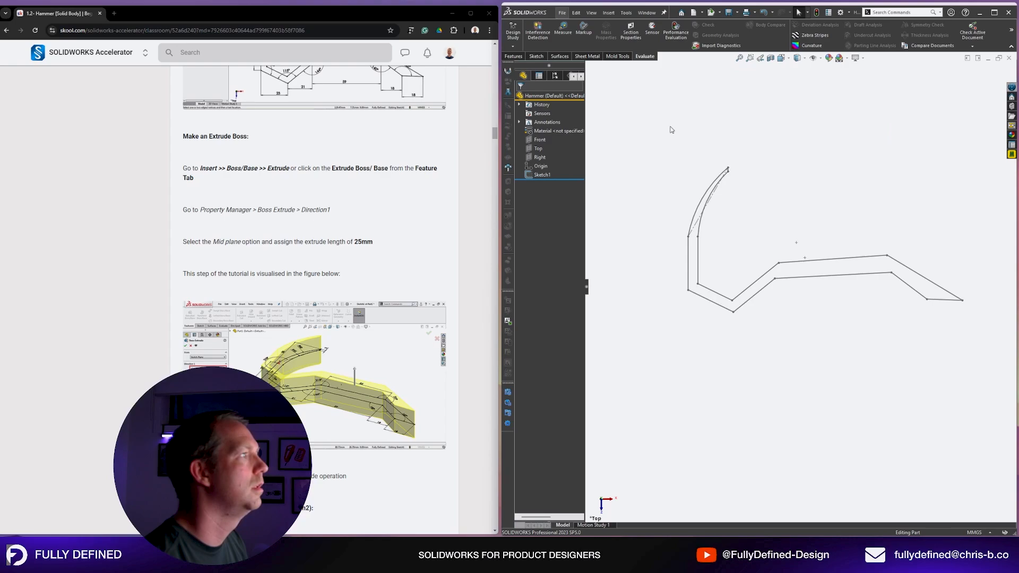
{"action": "left_click", "coordinate": [516, 57]}
{"action": "key", "text": "e"}
{"action": "key", "text": "Escape"}
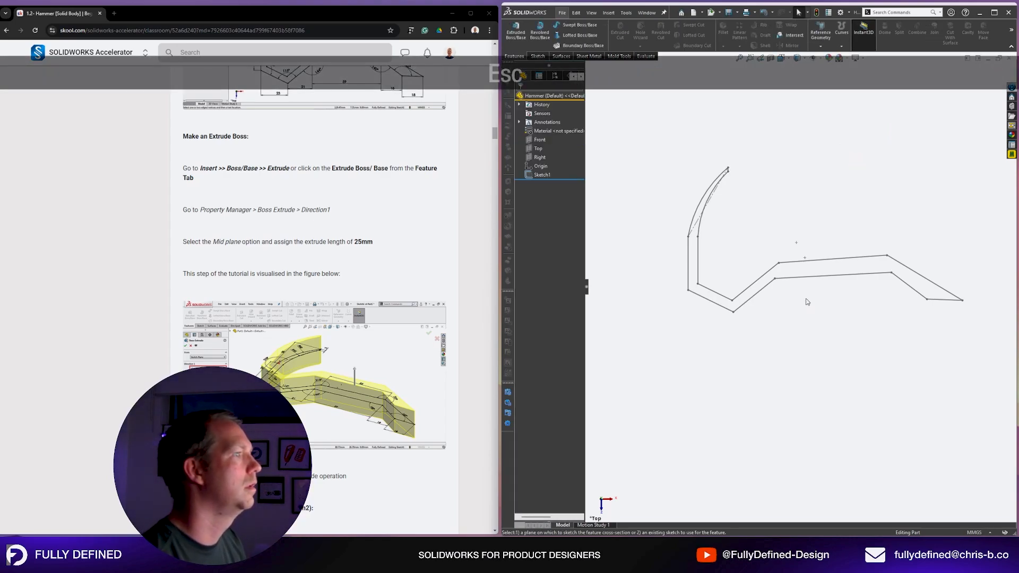
{"action": "left_click", "coordinate": [542, 174]}
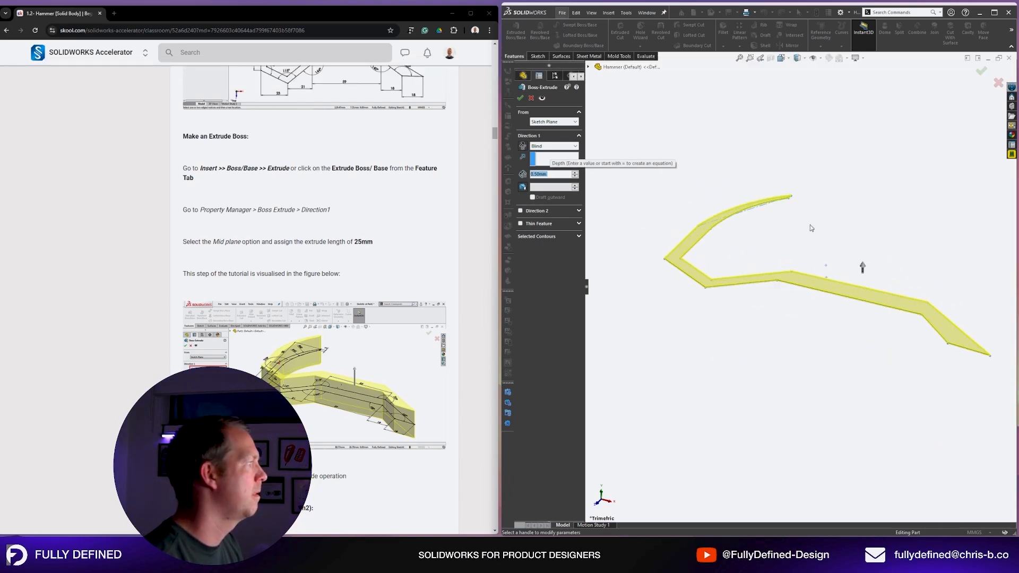
{"action": "type", "text": "25"}
{"action": "key", "text": "Return"}
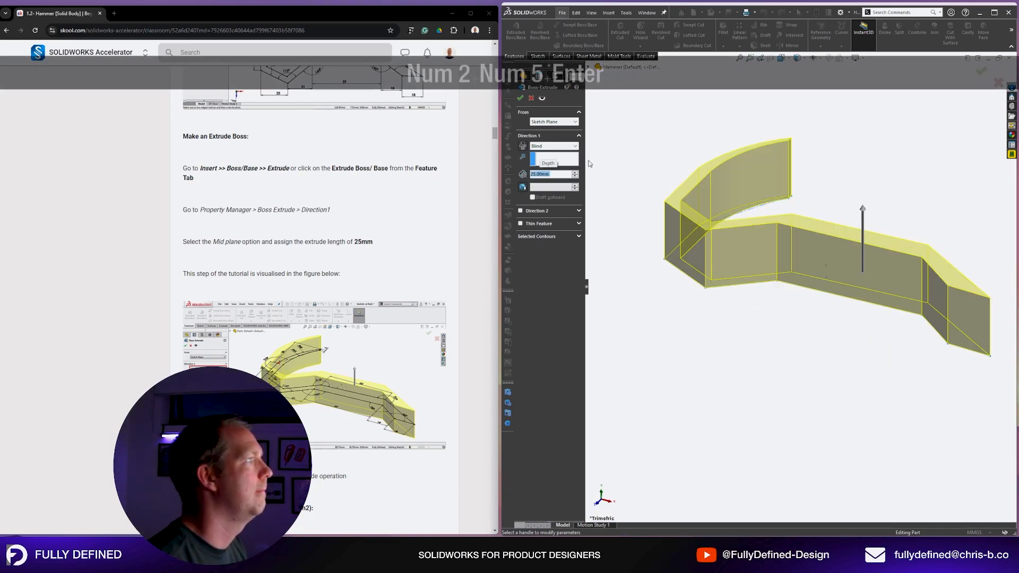
{"action": "left_click", "coordinate": [554, 146]}
{"action": "left_click", "coordinate": [555, 179]}
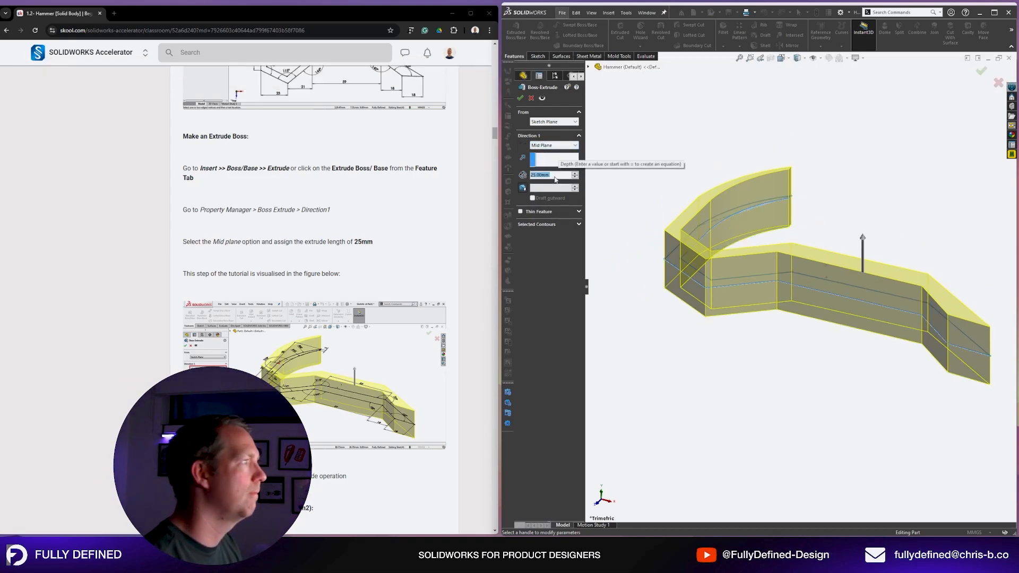
{"action": "left_click", "coordinate": [520, 98]}
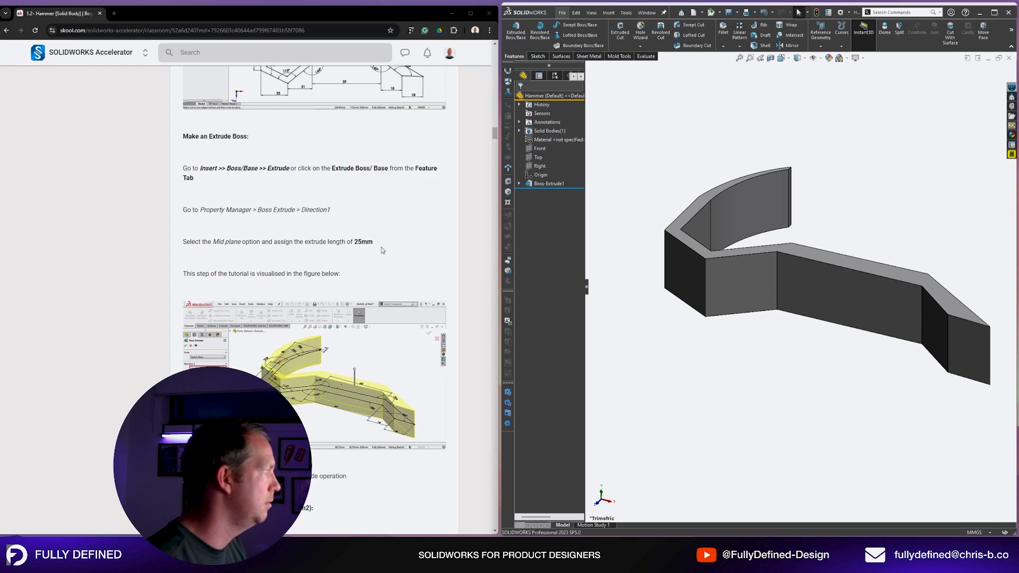
Following the tutorial, start a new sketch on the Top plane.
{"action": "scroll", "coordinate": [388, 252], "scroll_direction": "down", "scroll_amount": 5}
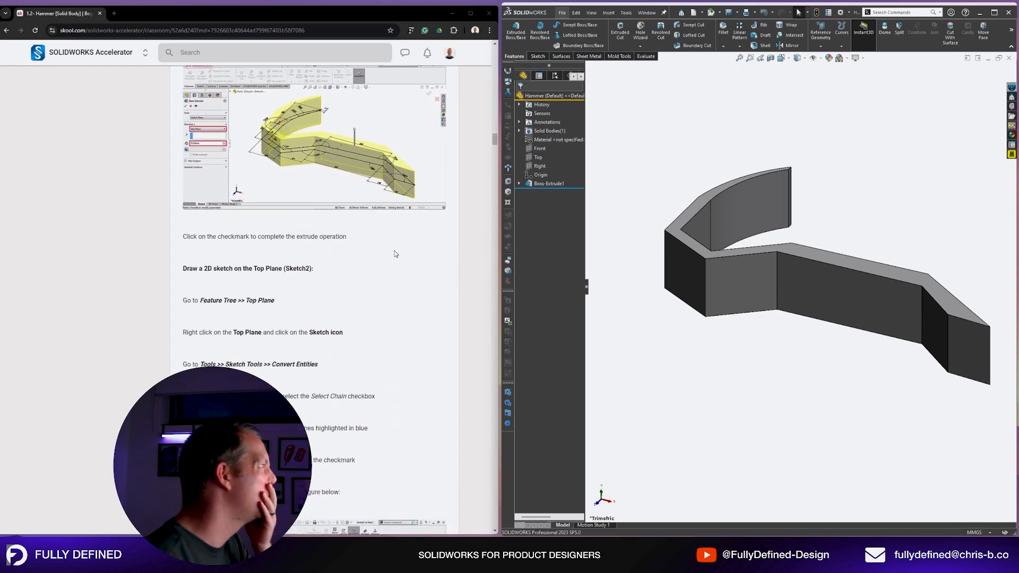
{"action": "scroll", "coordinate": [394, 254], "scroll_direction": "down", "scroll_amount": 3}
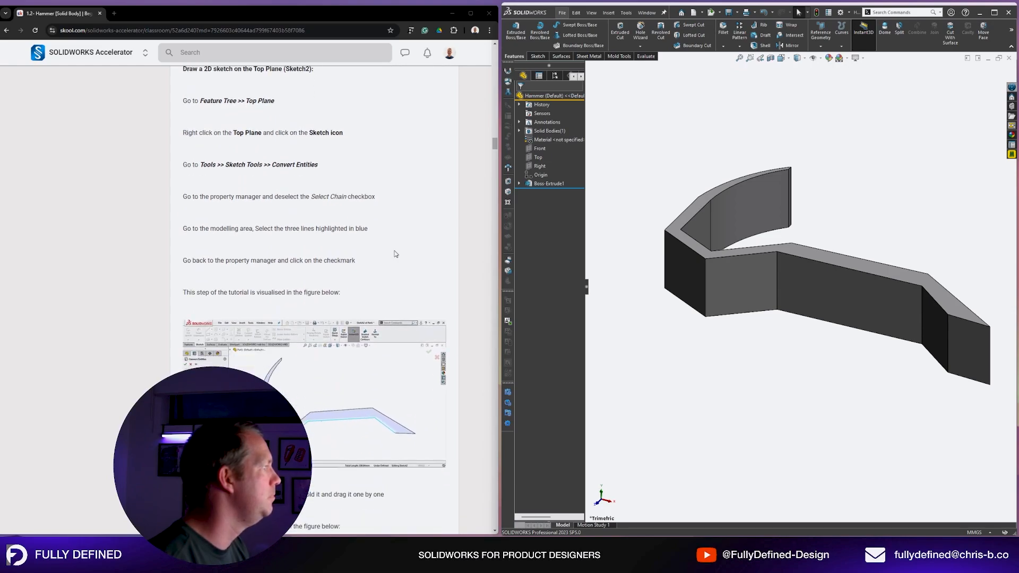
{"action": "scroll", "coordinate": [394, 255], "scroll_direction": "up", "scroll_amount": 4}
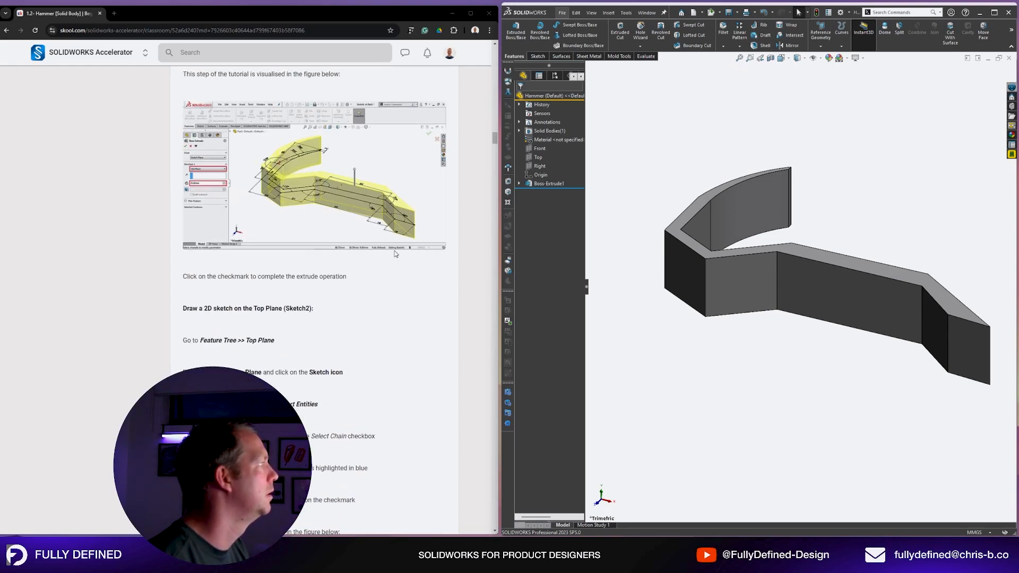
{"action": "scroll", "coordinate": [395, 254], "scroll_direction": "down", "scroll_amount": 3}
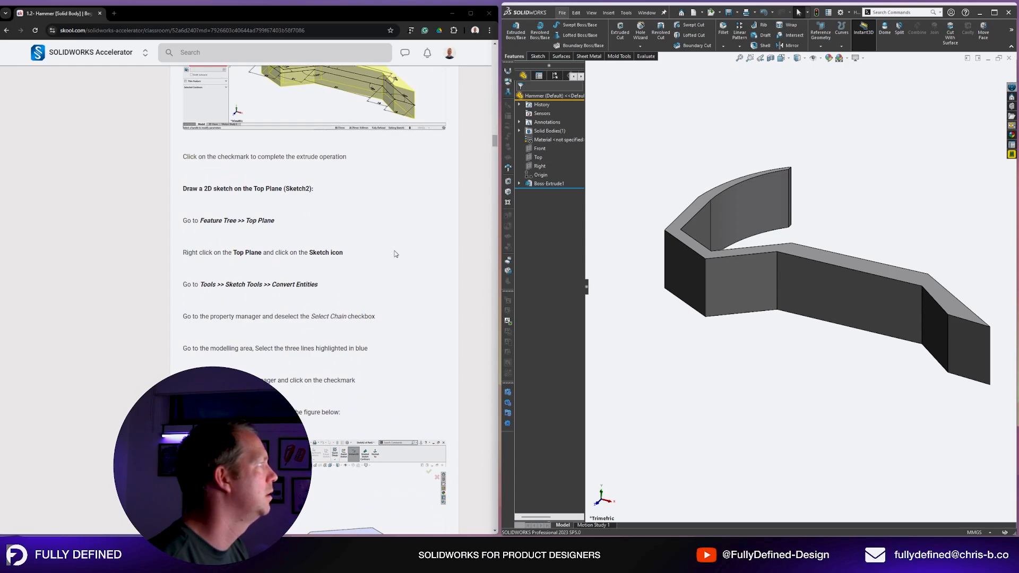
{"action": "left_click", "coordinate": [541, 158]}
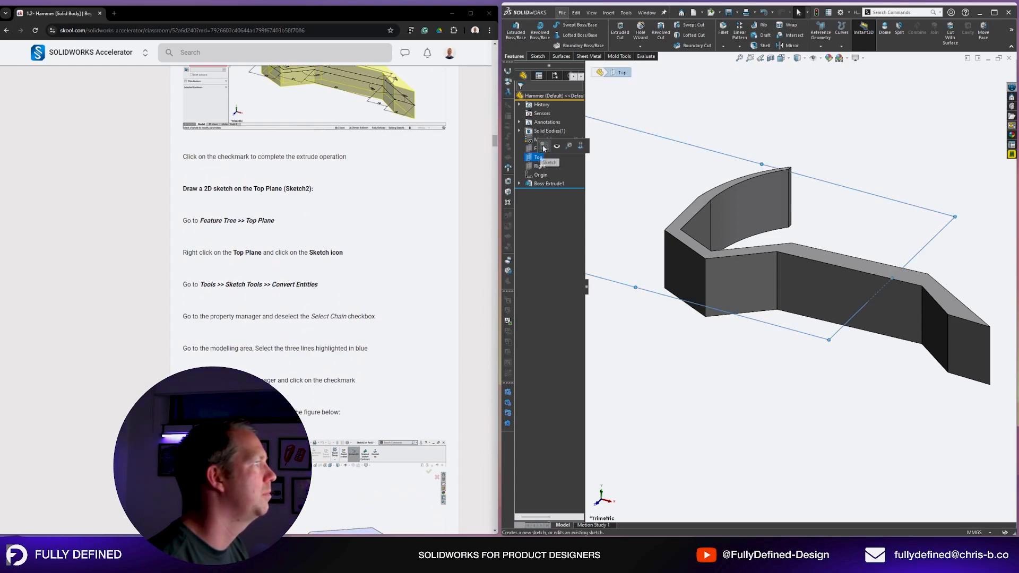
{"action": "left_click", "coordinate": [555, 143]}
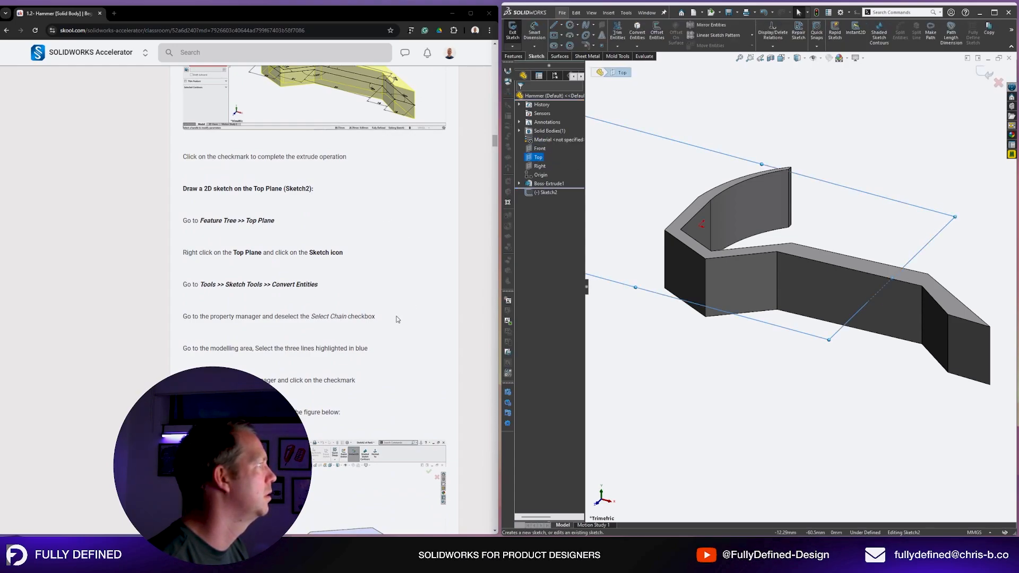
Look straight onto the Top plane and convert all edges of the extruded body's top face into sketch entities.
{"action": "scroll", "coordinate": [398, 318], "scroll_direction": "down", "scroll_amount": 5}
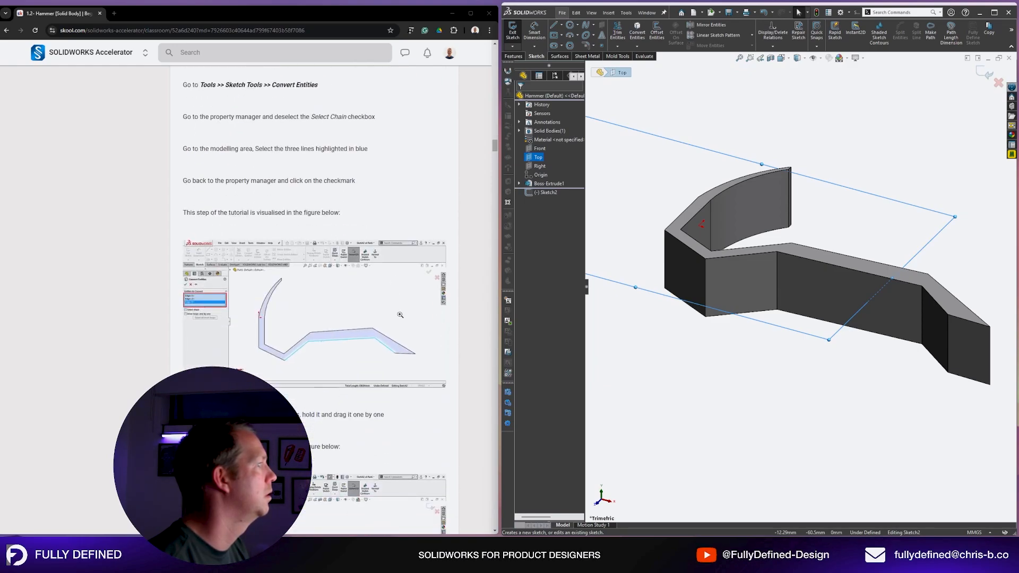
{"action": "key", "text": "space"}
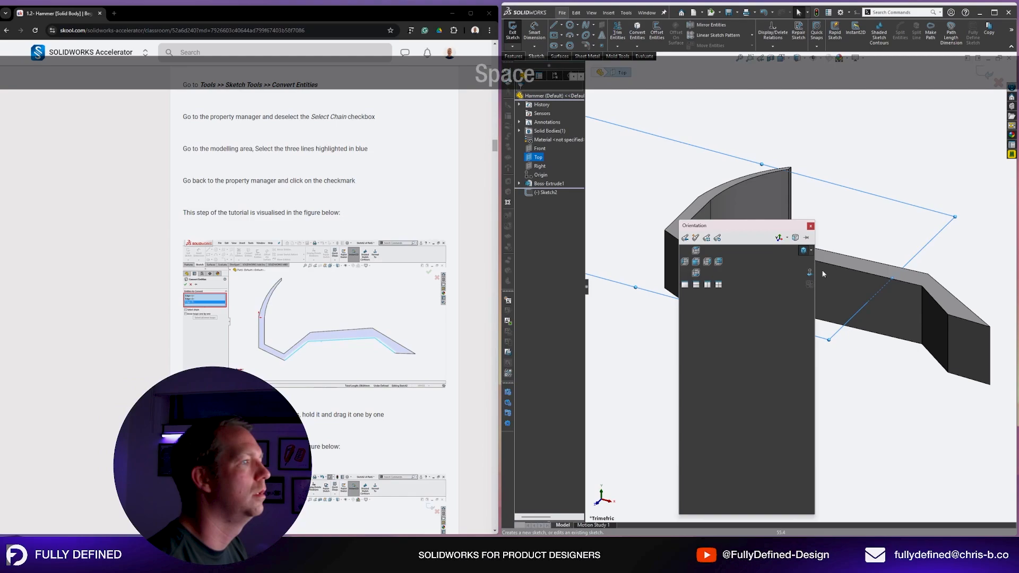
{"action": "left_click", "coordinate": [811, 274]}
{"action": "left_click", "coordinate": [801, 330]}
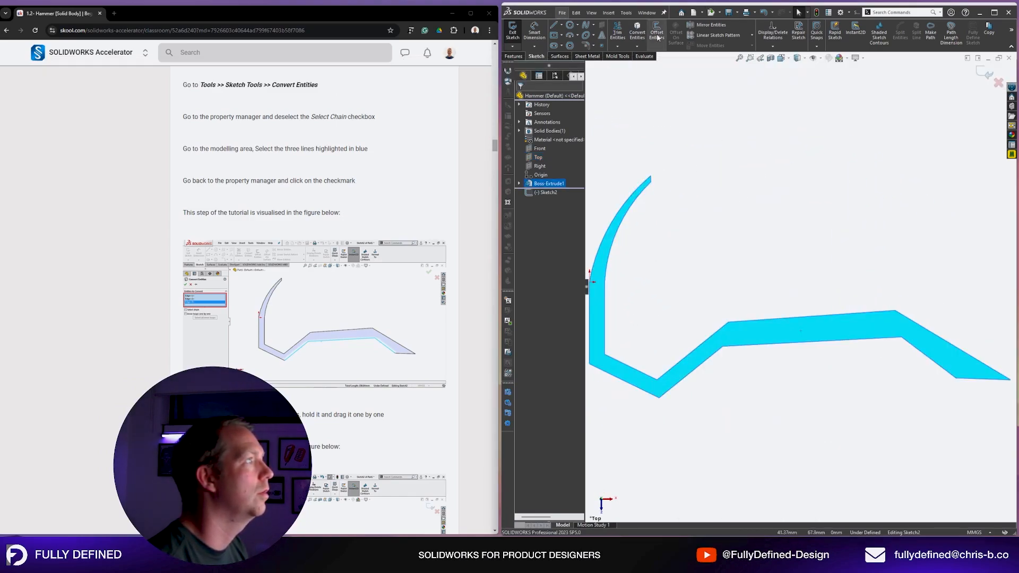
{"action": "left_click", "coordinate": [637, 32]}
{"action": "scroll", "coordinate": [755, 340], "scroll_direction": "up", "scroll_amount": 1}
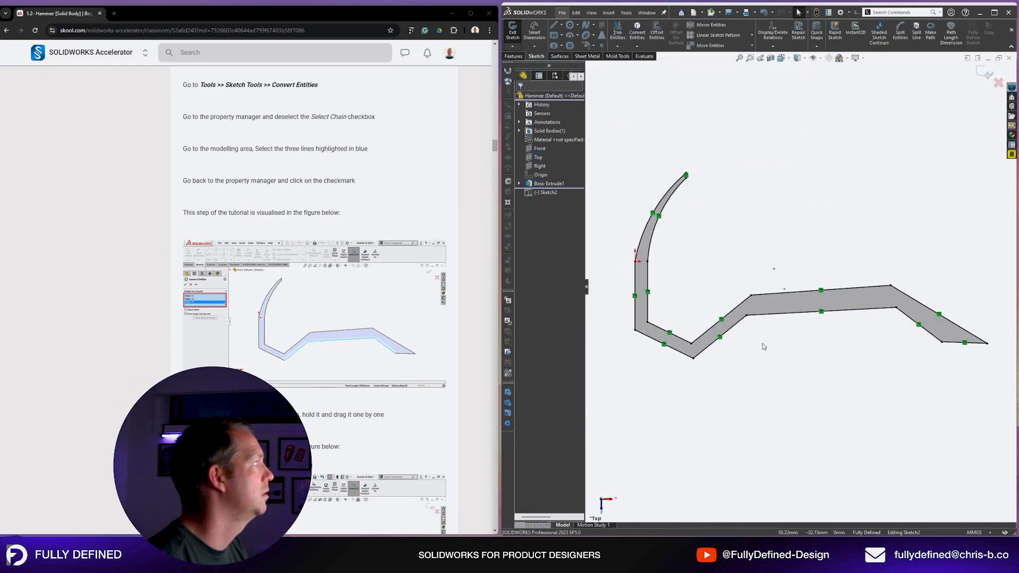
{"action": "key", "text": "Escape"}
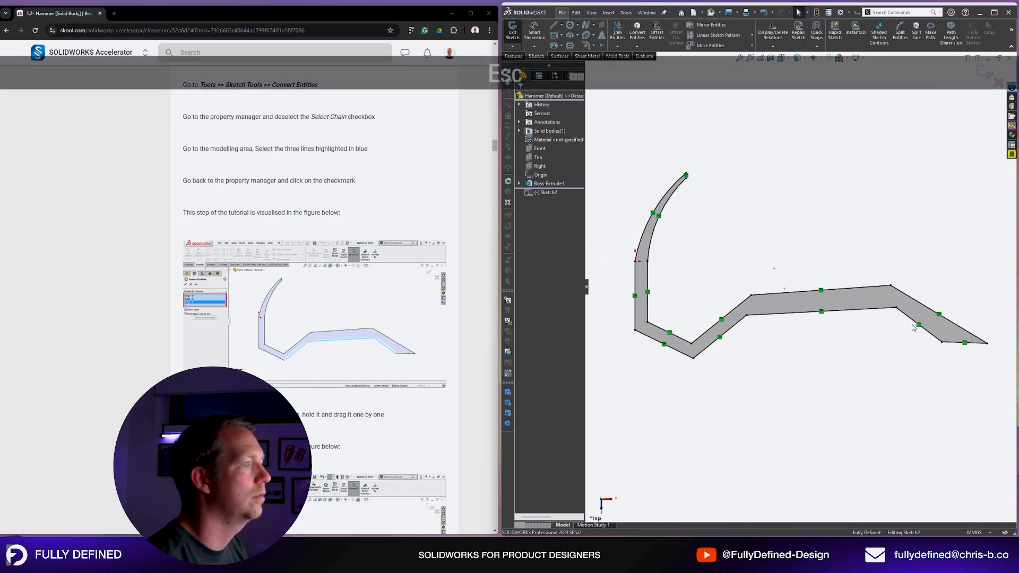
{"action": "left_click", "coordinate": [912, 320], "text": "ctrl"}
{"action": "left_click", "coordinate": [884, 309], "text": "ctrl"}
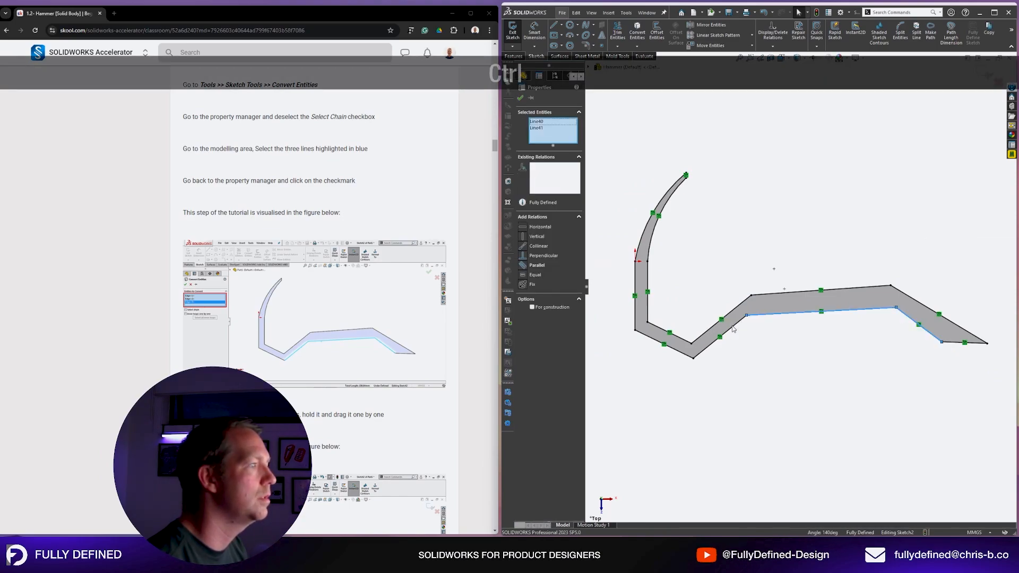
{"action": "left_click", "coordinate": [733, 330], "text": "ctrl"}
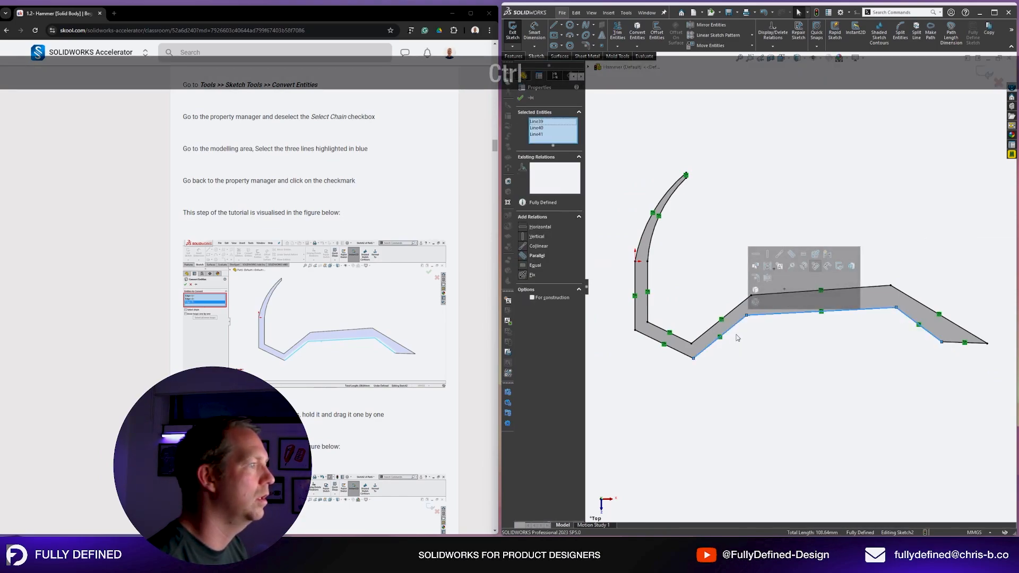
{"action": "scroll", "coordinate": [396, 282], "scroll_direction": "down", "scroll_amount": 4}
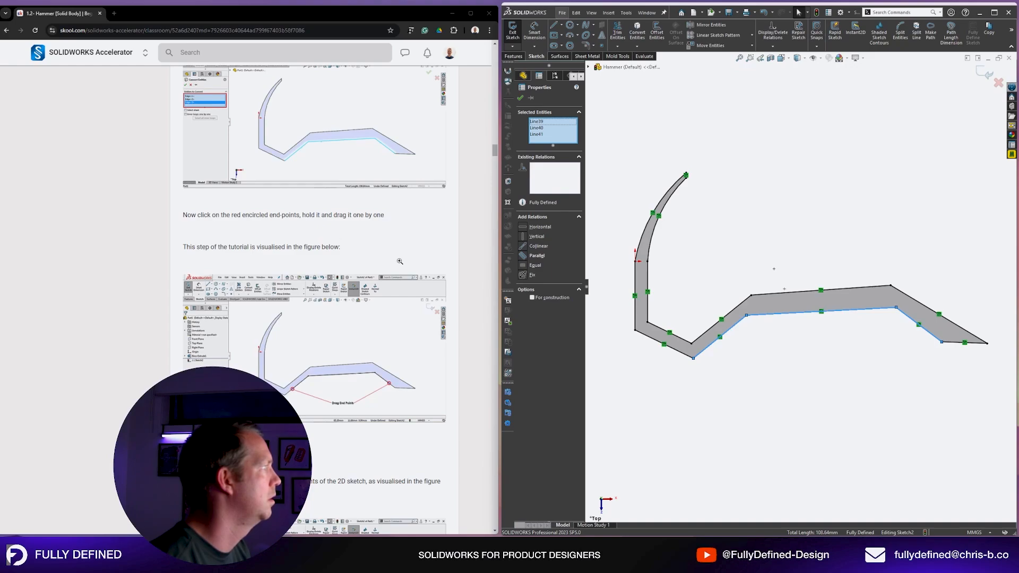
{"action": "scroll", "coordinate": [399, 261], "scroll_direction": "down", "scroll_amount": 2}
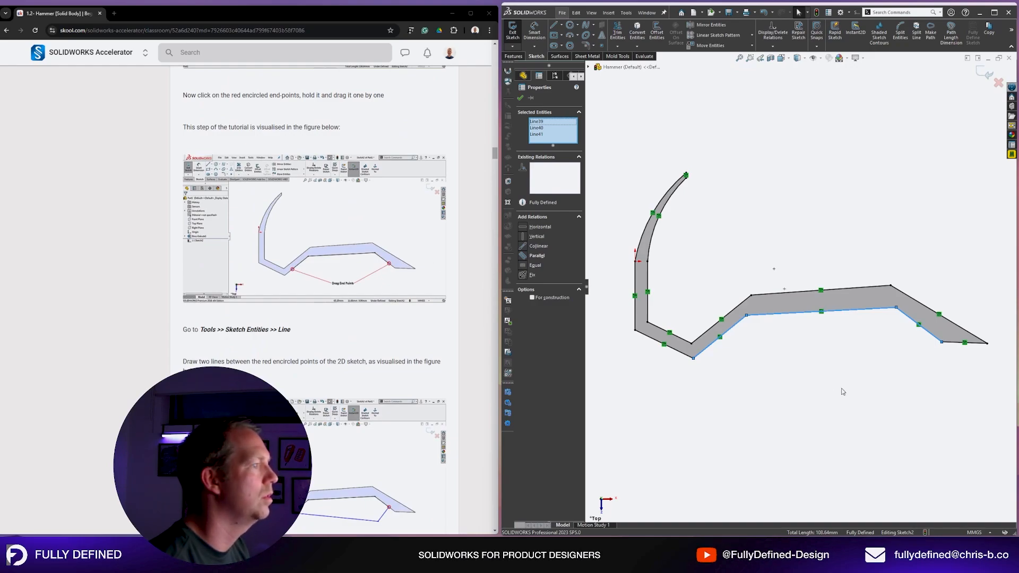
{"action": "left_click", "coordinate": [721, 364]}
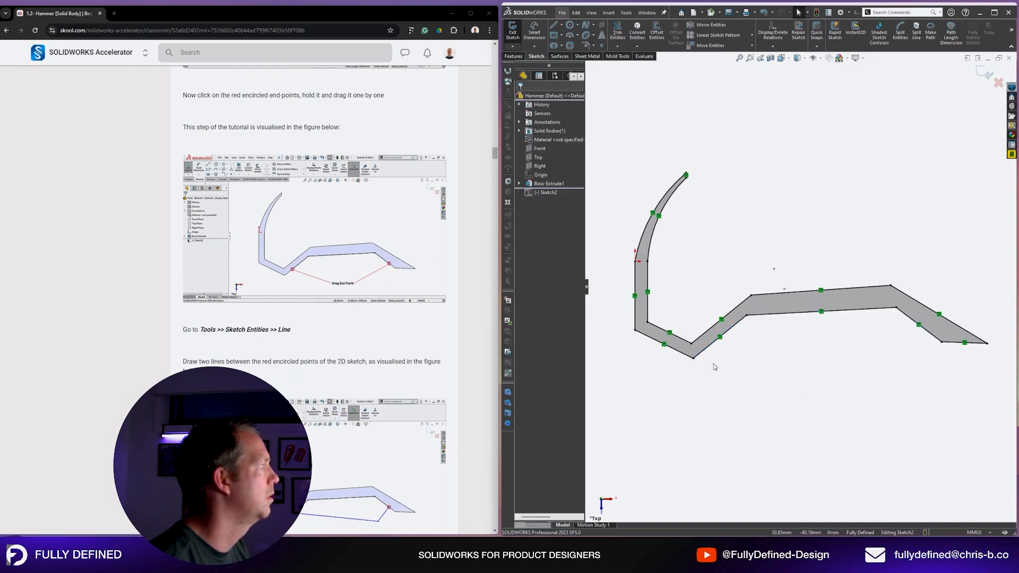
Undo the full-outline conversion and convert only the three lower edges of the handle section into sketch lines.
{"action": "scroll", "coordinate": [315, 265], "scroll_direction": "up", "scroll_amount": 3}
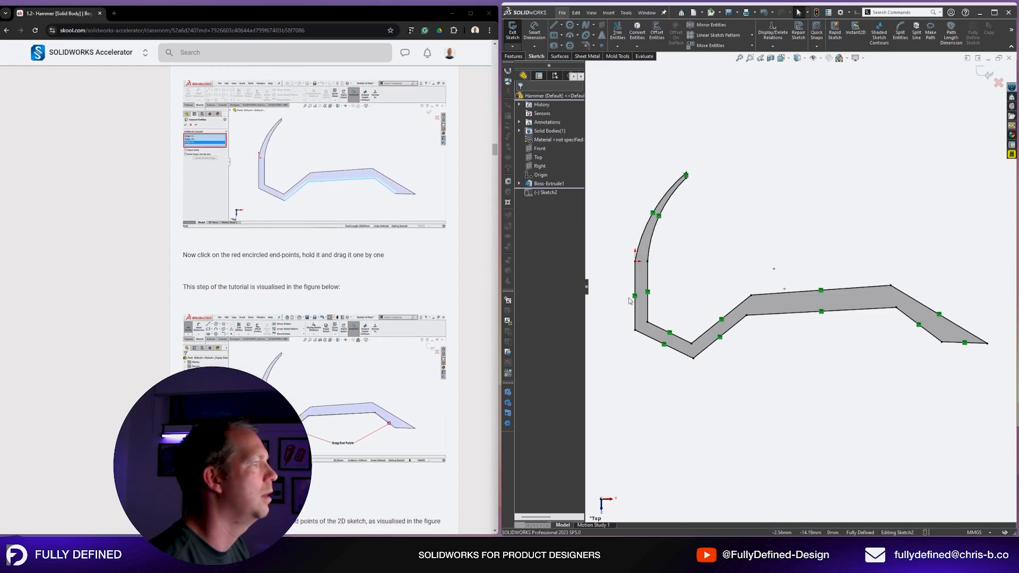
{"action": "key", "text": "ctrl+z"}
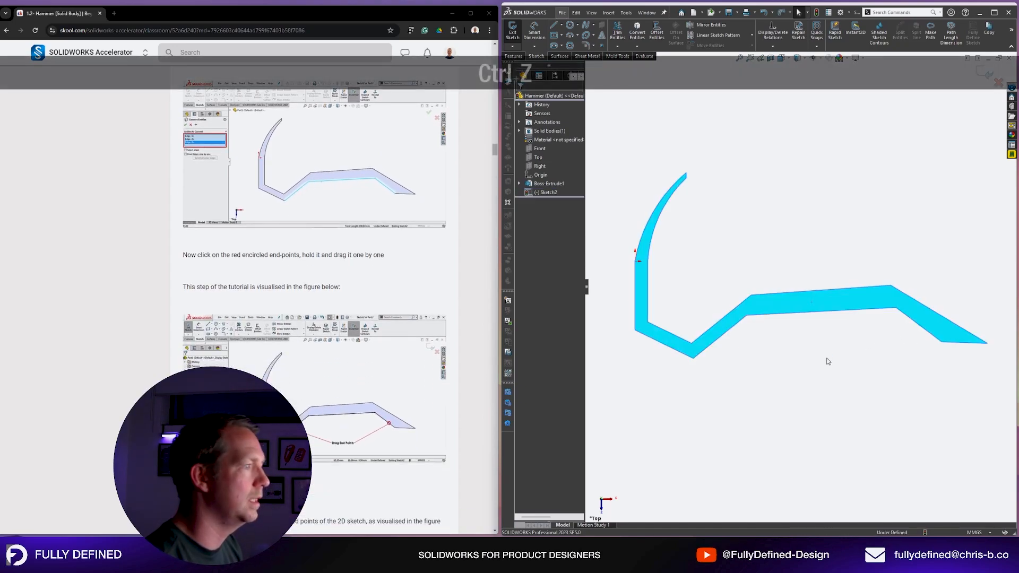
{"action": "left_click", "coordinate": [741, 322], "text": "ctrl"}
{"action": "left_click", "coordinate": [891, 314], "text": "ctrl"}
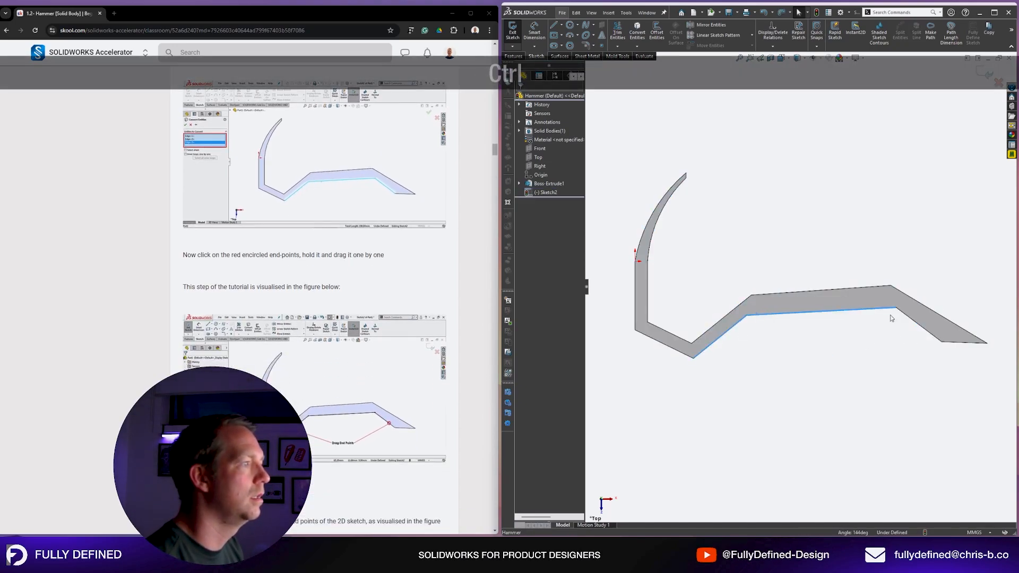
{"action": "right_click_drag", "start_coordinate": [899, 353], "coordinate": [867, 320]}
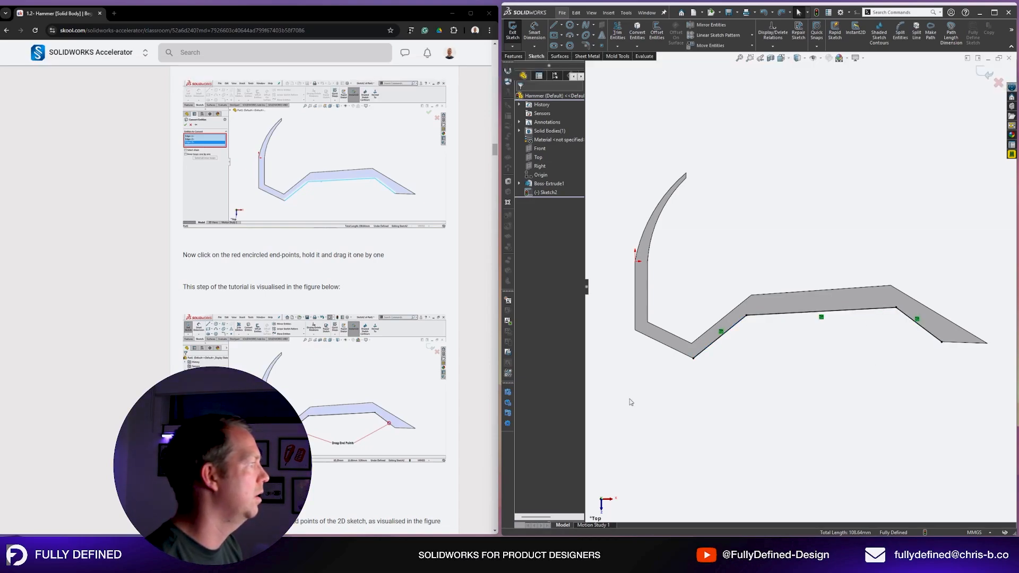
Following the tutorial, draw a long and a short connected line between the outer converted lines, and delete the short line's parallel relation.
{"action": "scroll", "coordinate": [382, 379], "scroll_direction": "down", "scroll_amount": 1}
{"action": "scroll", "coordinate": [372, 371], "scroll_direction": "down", "scroll_amount": 5}
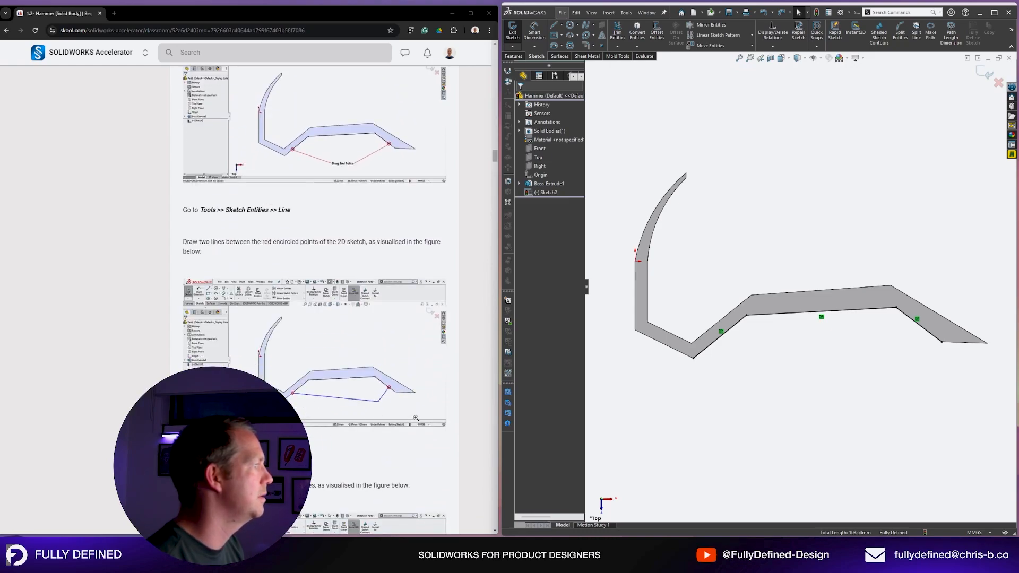
{"action": "scroll", "coordinate": [416, 418], "scroll_direction": "down", "scroll_amount": 1}
{"action": "right_click_drag", "start_coordinate": [924, 392], "coordinate": [895, 392]}
{"action": "left_click", "coordinate": [715, 341]}
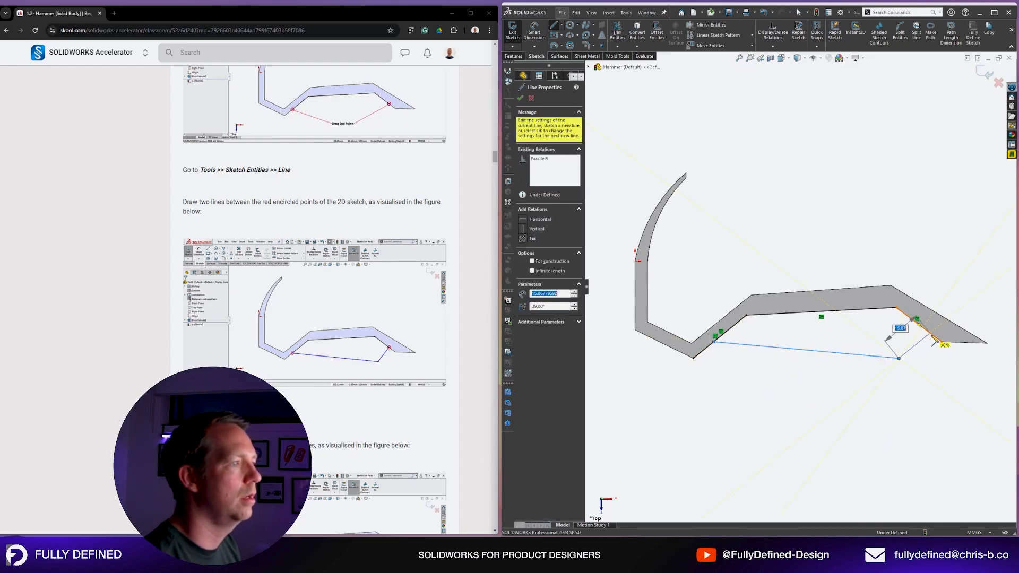
{"action": "left_click", "coordinate": [929, 335]}
{"action": "key", "text": "Escape"}
{"action": "key", "text": "Escape"}
{"action": "left_click", "coordinate": [909, 346]}
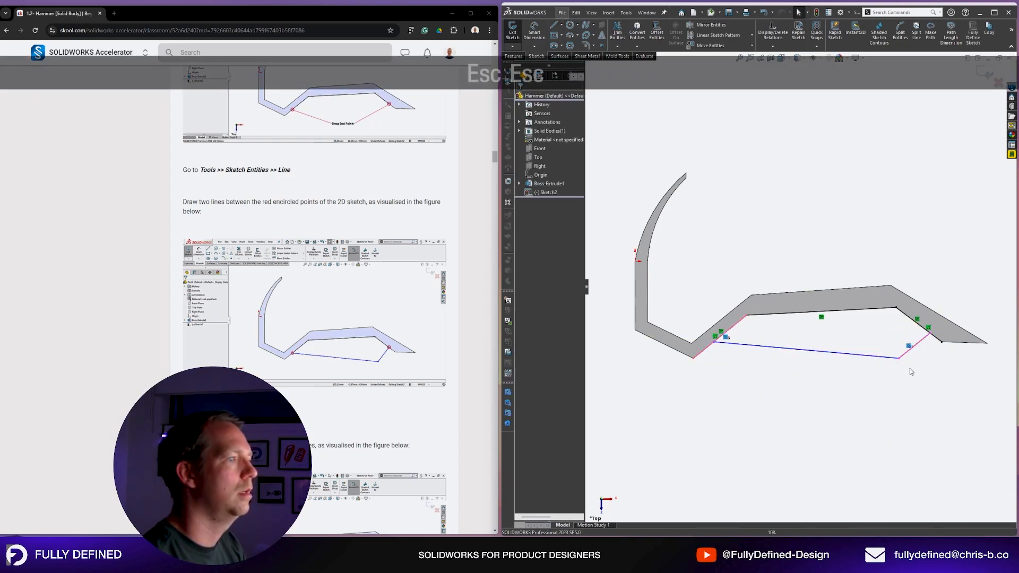
{"action": "key", "text": "Delete"}
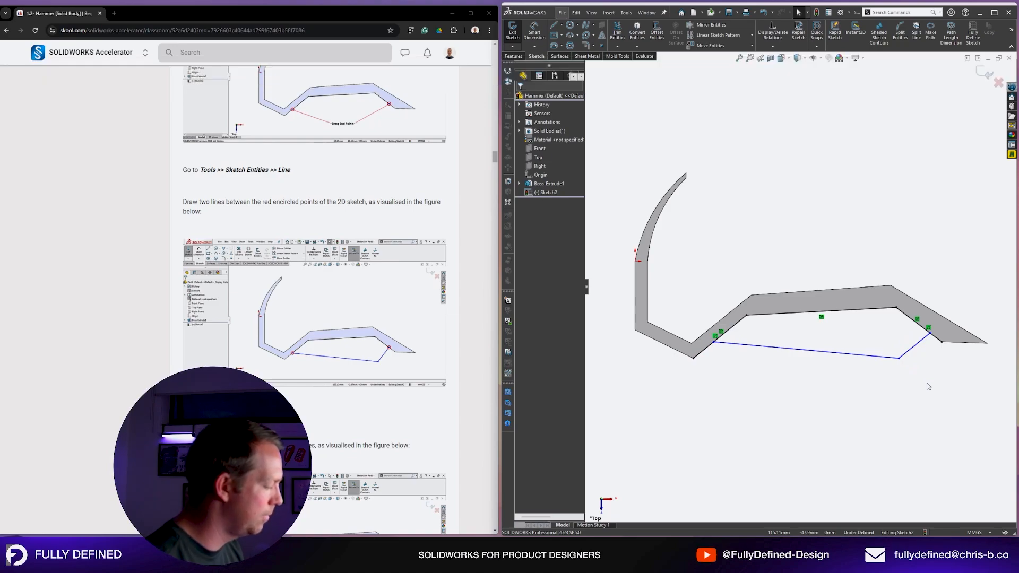
Trim the ends of the outer converted lines that extend beyond the two new lines.
{"action": "key", "text": "t"}
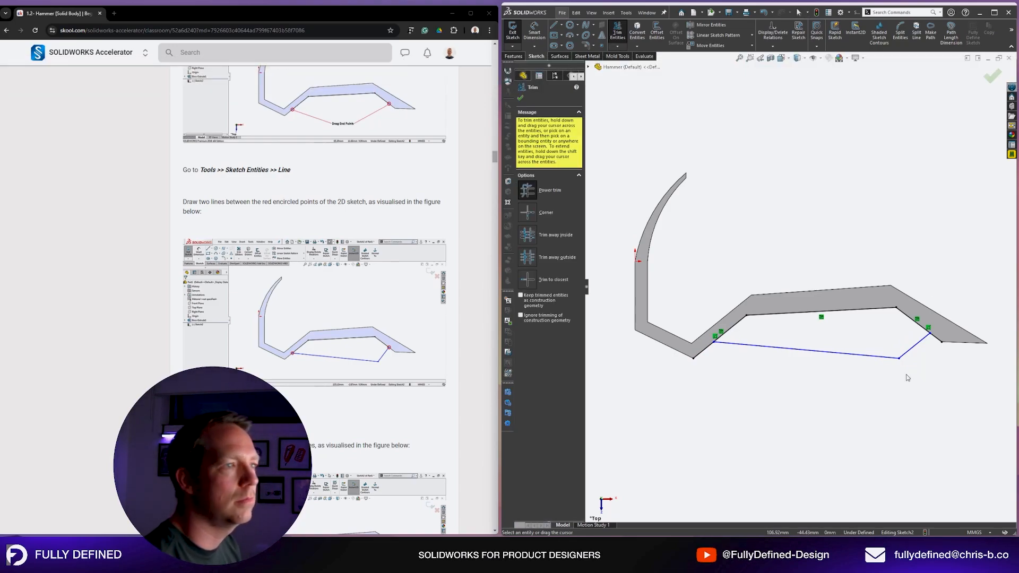
{"action": "left_click_drag", "start_coordinate": [936, 346], "coordinate": [937, 336]}
{"action": "key", "text": "Escape"}
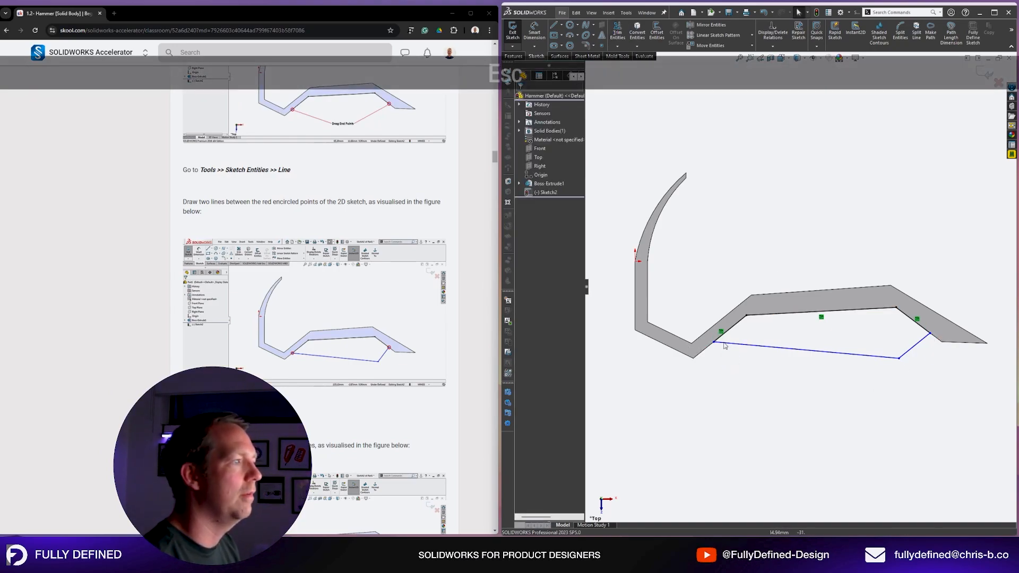
Following the tutorial, dimension the horizontal length of the long lower line at 75 mm.
{"action": "scroll", "coordinate": [304, 299], "scroll_direction": "down", "scroll_amount": 3}
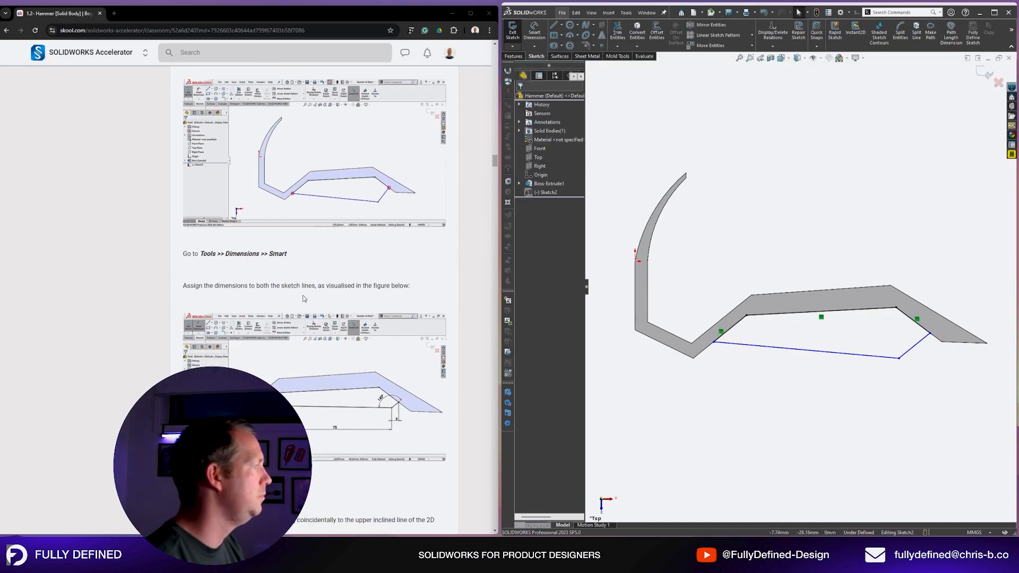
{"action": "scroll", "coordinate": [348, 283], "scroll_direction": "down", "scroll_amount": 1}
{"action": "right_click_drag", "start_coordinate": [802, 454], "coordinate": [804, 372]}
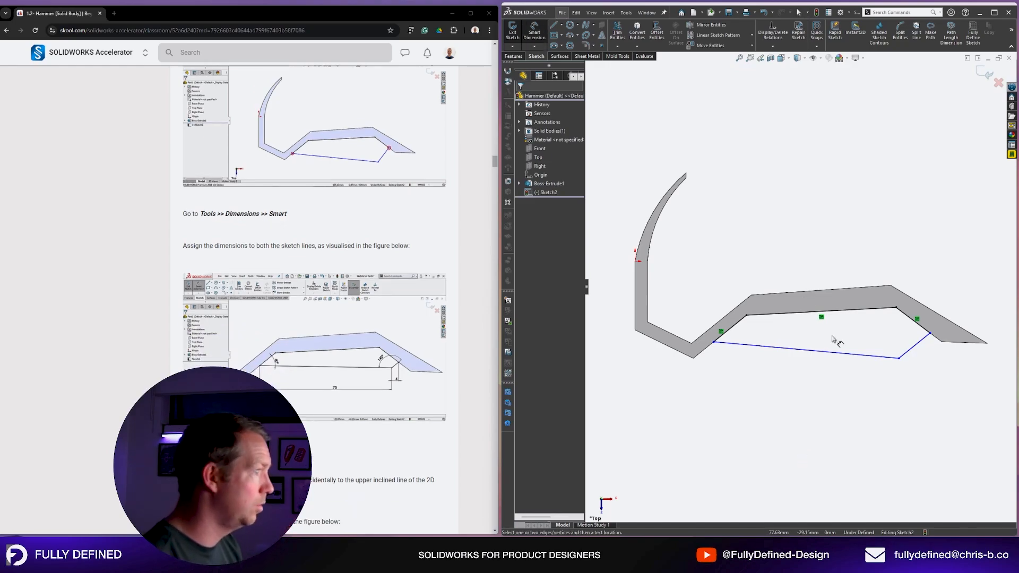
{"action": "left_click", "coordinate": [834, 352]}
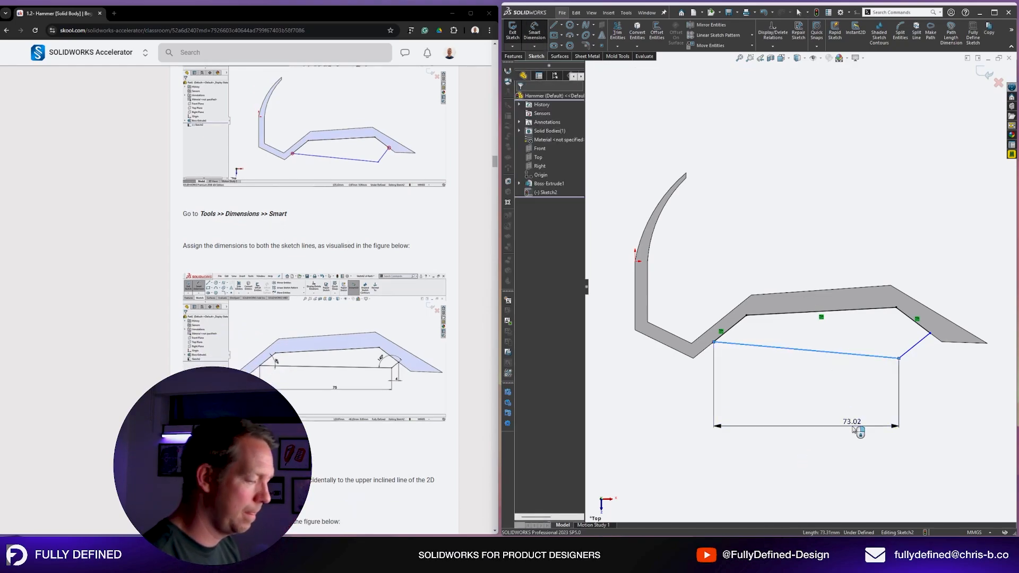
{"action": "left_click", "coordinate": [852, 428]}
{"action": "type", "text": "75"}
{"action": "key", "text": "Return"}
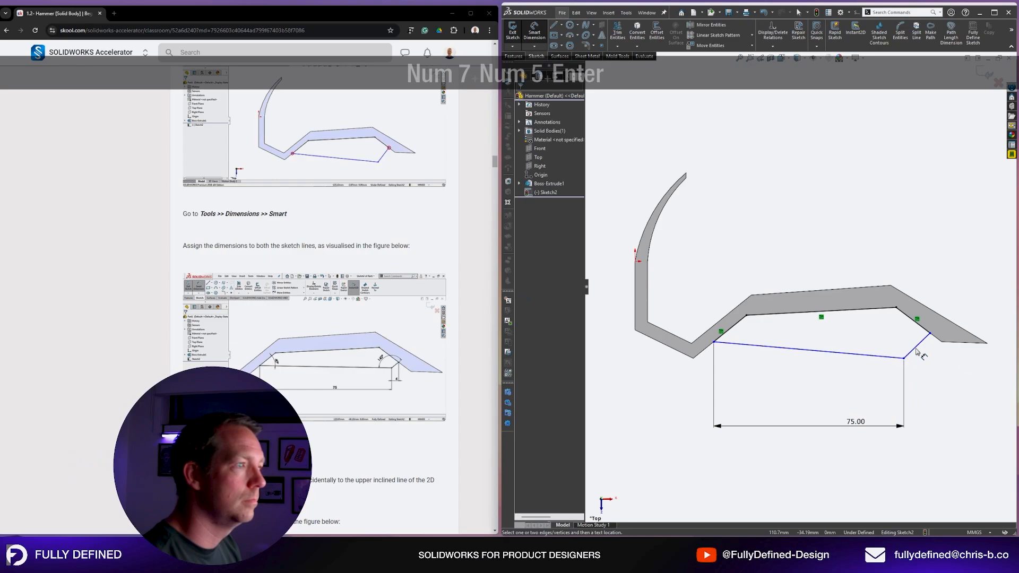
Dimension the horizontal length of the short inclined line at 4 mm.
{"action": "left_click", "coordinate": [917, 346]}
{"action": "left_click", "coordinate": [921, 395]}
{"action": "type", "text": "4"}
{"action": "key", "text": "Return"}
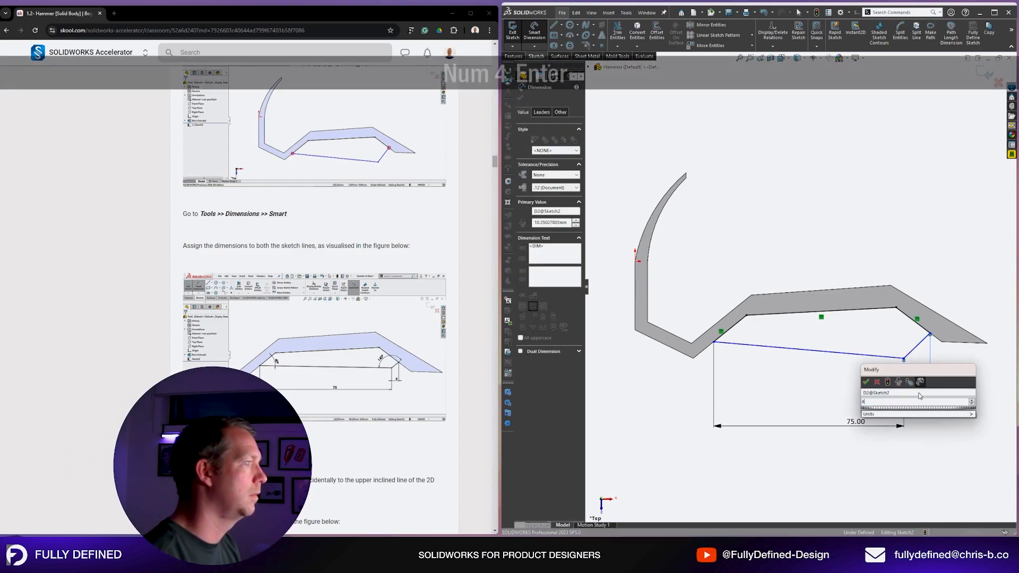
Dimension the angle between the long and short lines, try a value of 140°, and undo that value change.
{"action": "left_click", "coordinate": [897, 356]}
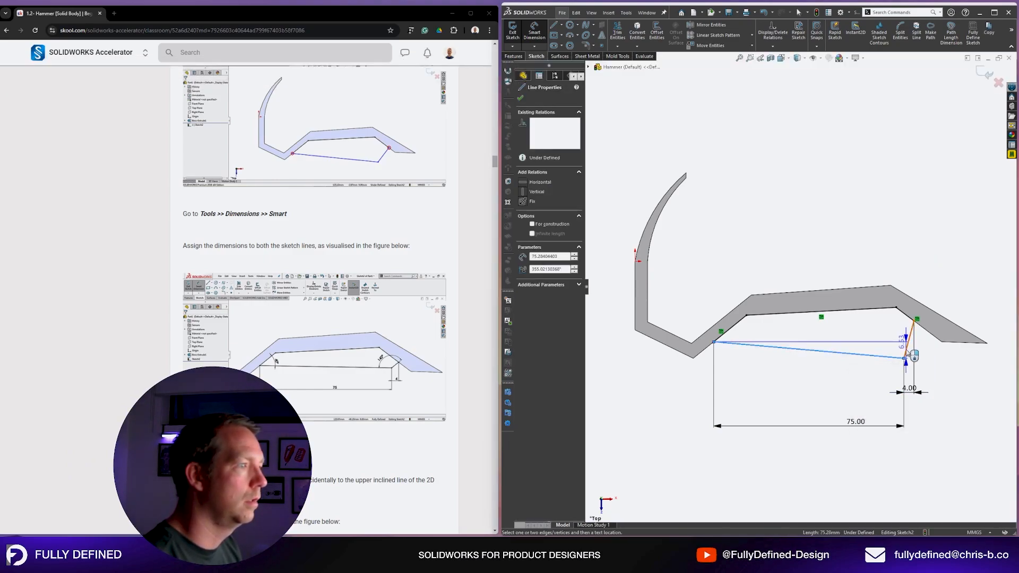
{"action": "left_click", "coordinate": [907, 345]}
{"action": "left_click", "coordinate": [917, 314]}
{"action": "type", "text": "140"}
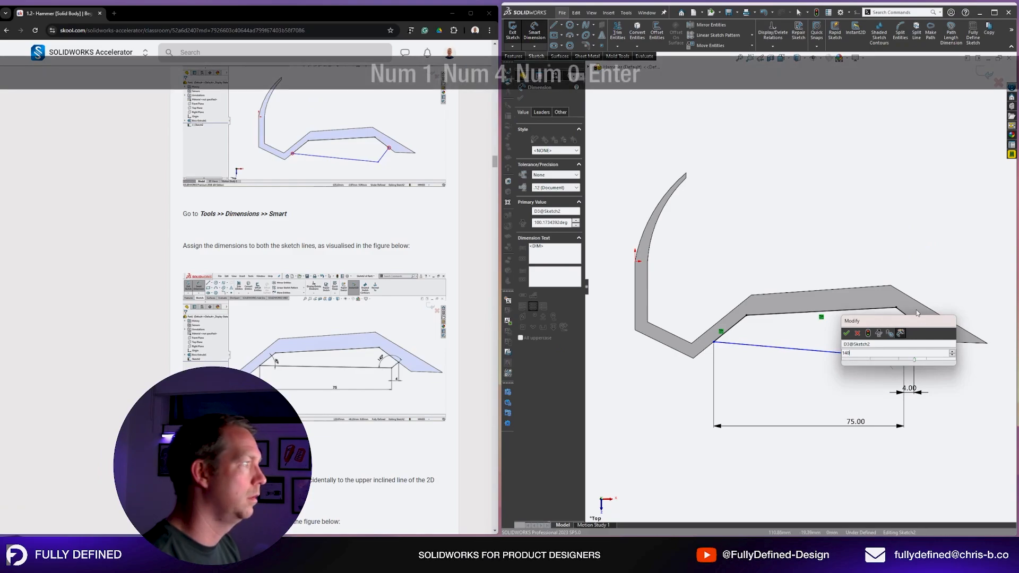
{"action": "key", "text": "Return"}
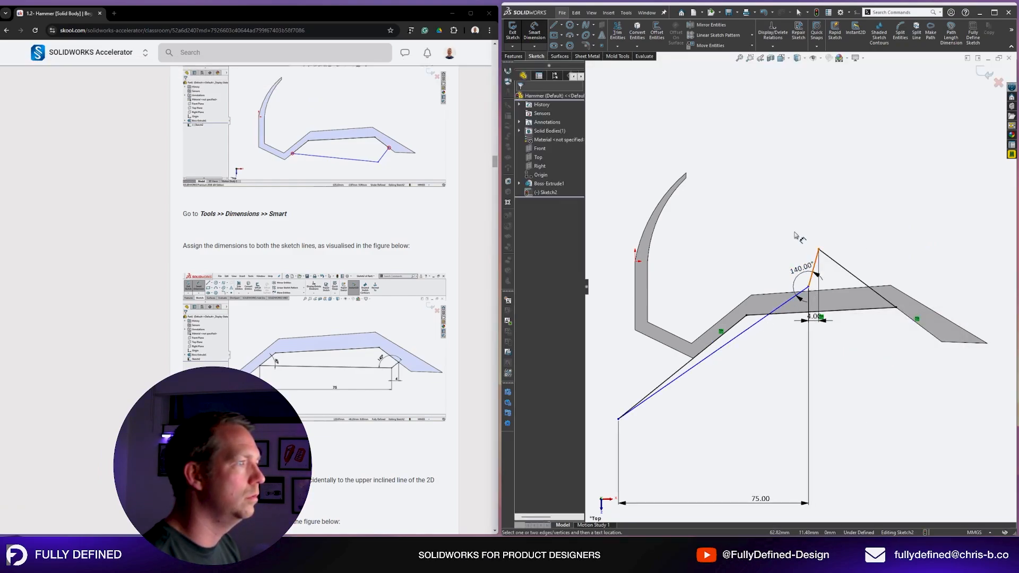
{"action": "key", "text": "ctrl+z"}
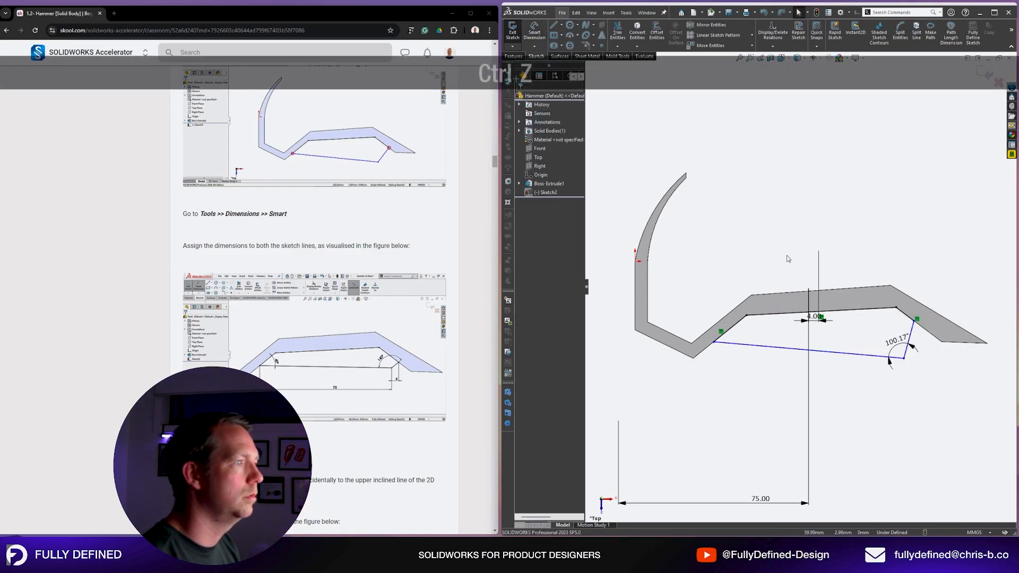
Dimension the angle between the left converted line and the long line at 40°, and set the long-to-short line angle to 140°.
{"action": "left_click", "coordinate": [737, 346]}
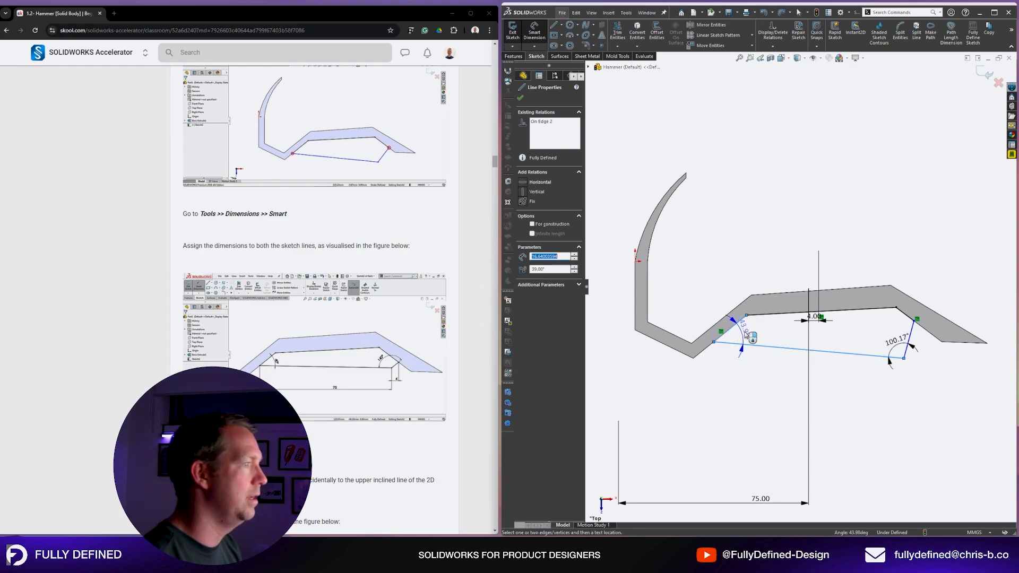
{"action": "left_click", "coordinate": [747, 334]}
{"action": "type", "text": "40"}
{"action": "key", "text": "Return"}
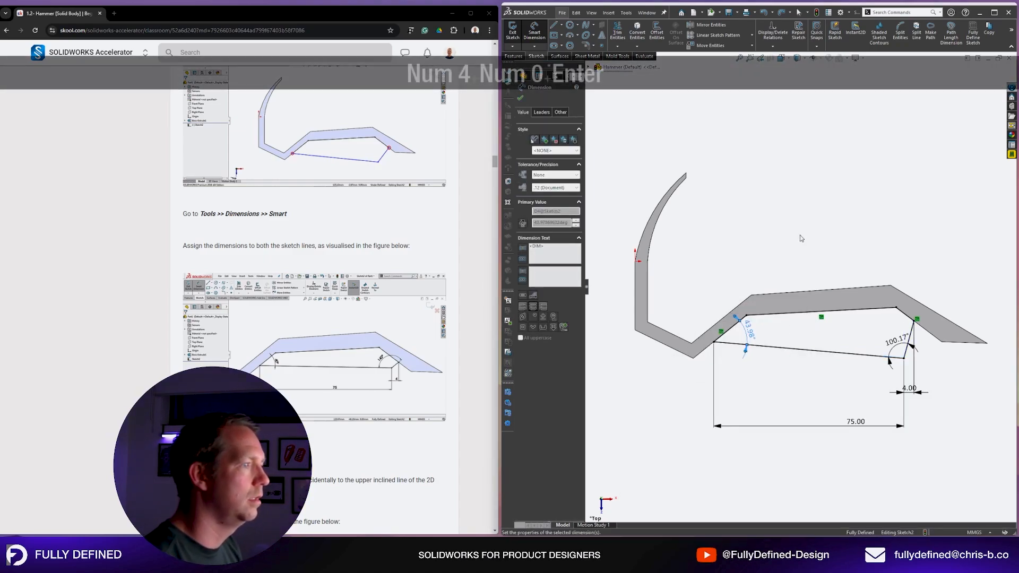
{"action": "double_click", "coordinate": [881, 342]}
{"action": "type", "text": "140"}
{"action": "key", "text": "Return"}
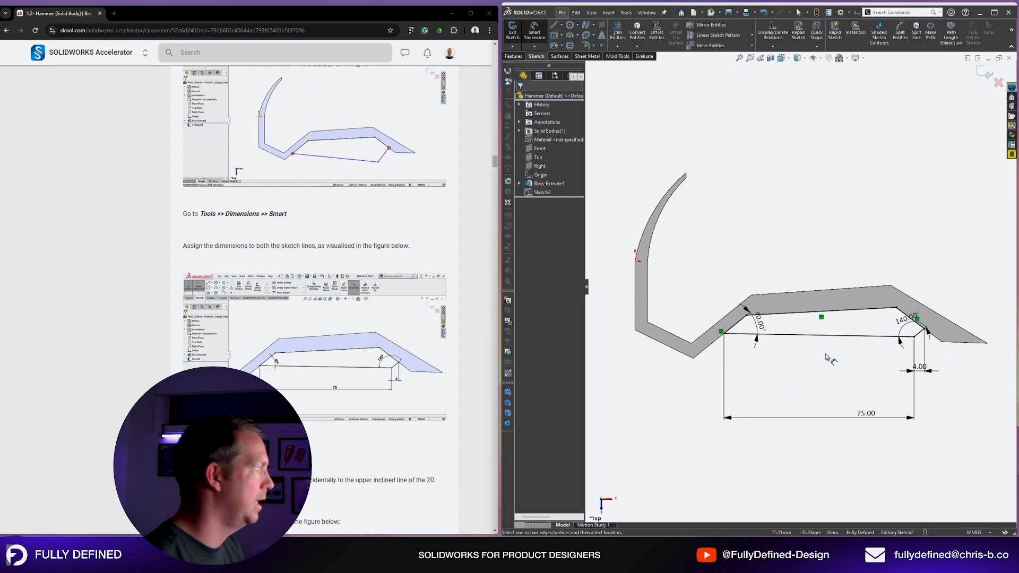
Following the tutorial, draw three connected lines with a horizontal middle segment, starting and ending on the sketch's upper line.
{"action": "scroll", "coordinate": [345, 274], "scroll_direction": "down", "scroll_amount": 5}
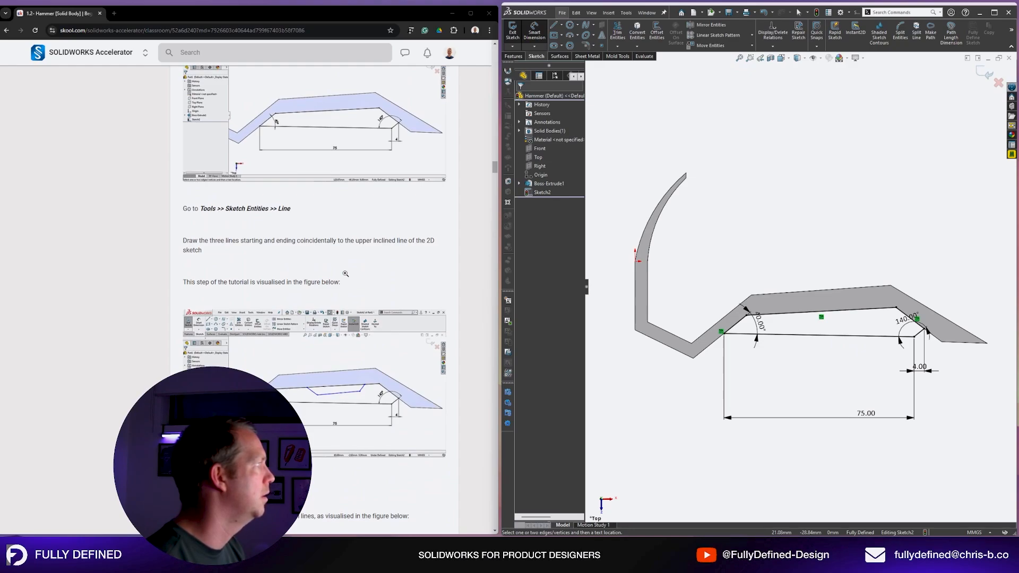
{"action": "scroll", "coordinate": [345, 274], "scroll_direction": "down", "scroll_amount": 1}
{"action": "key", "text": "l"}
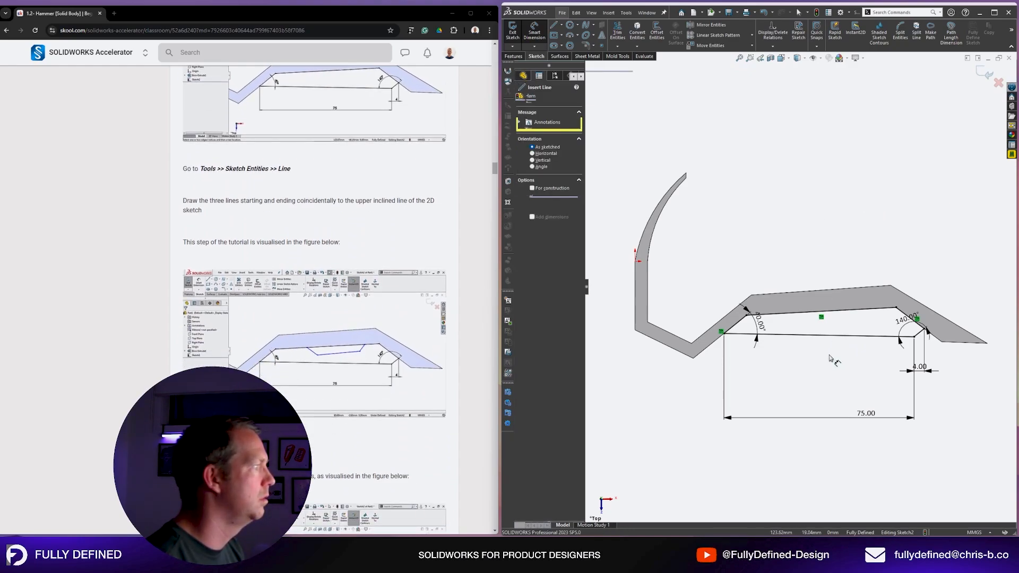
{"action": "scroll", "coordinate": [313, 297], "scroll_direction": "down", "scroll_amount": 5}
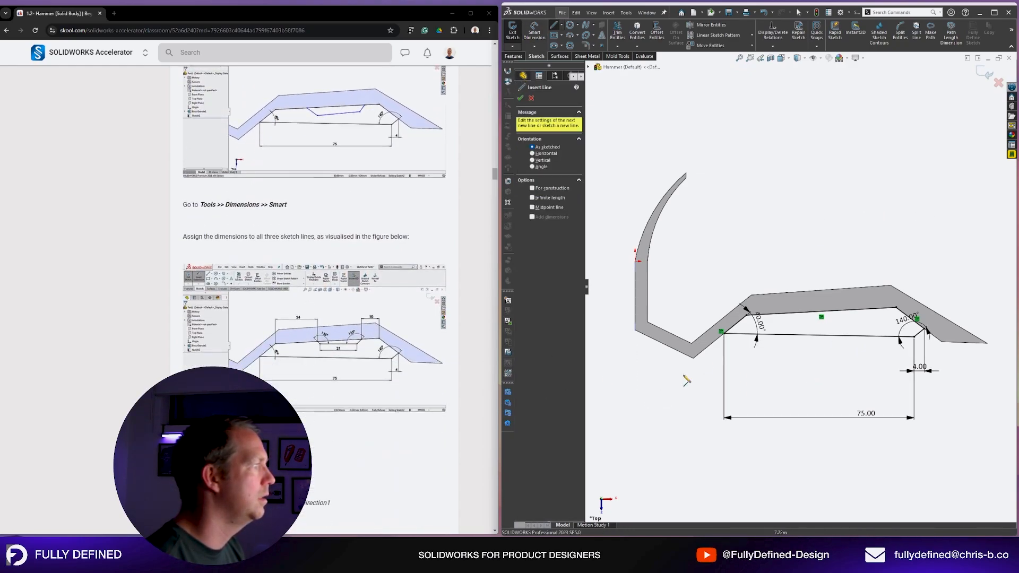
{"action": "left_click", "coordinate": [811, 312]}
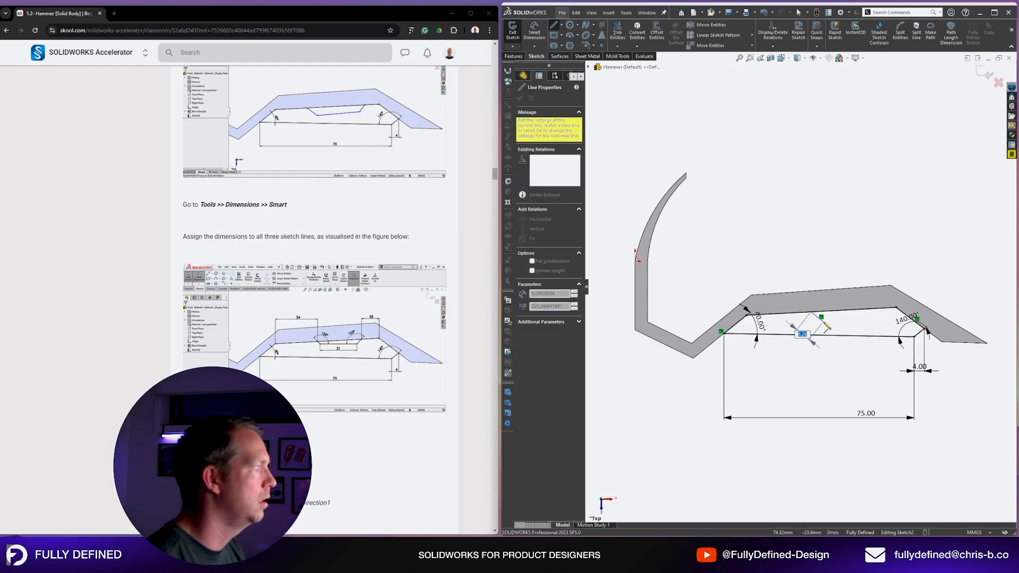
{"action": "left_click", "coordinate": [824, 322]}
{"action": "left_click", "coordinate": [870, 321]}
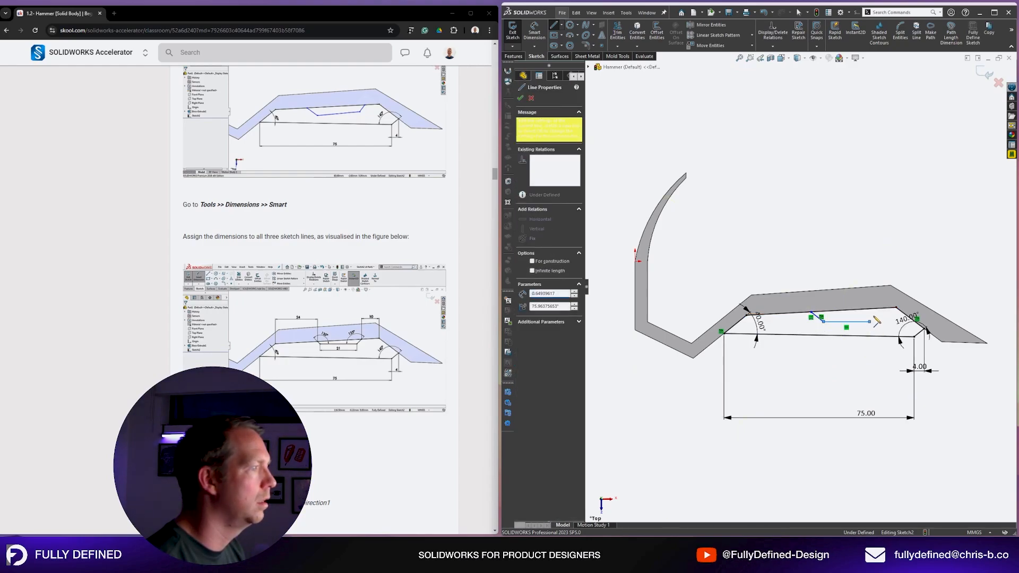
{"action": "left_click", "coordinate": [885, 313]}
{"action": "key", "text": "Escape"}
{"action": "key", "text": "Escape"}
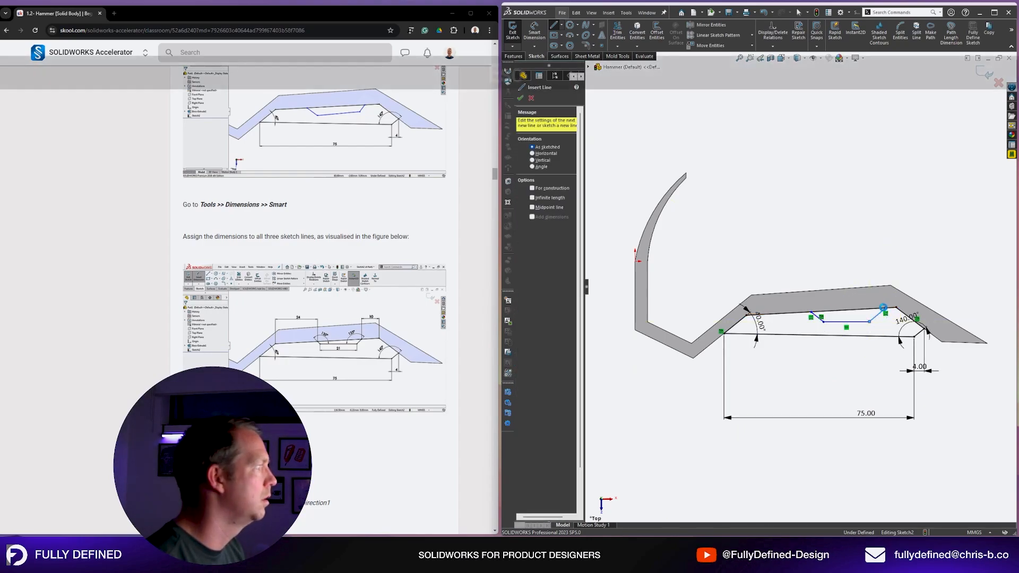
{"action": "scroll", "coordinate": [842, 339], "scroll_direction": "down", "scroll_amount": 3}
{"action": "scroll", "coordinate": [866, 289], "scroll_direction": "down", "scroll_amount": 1}
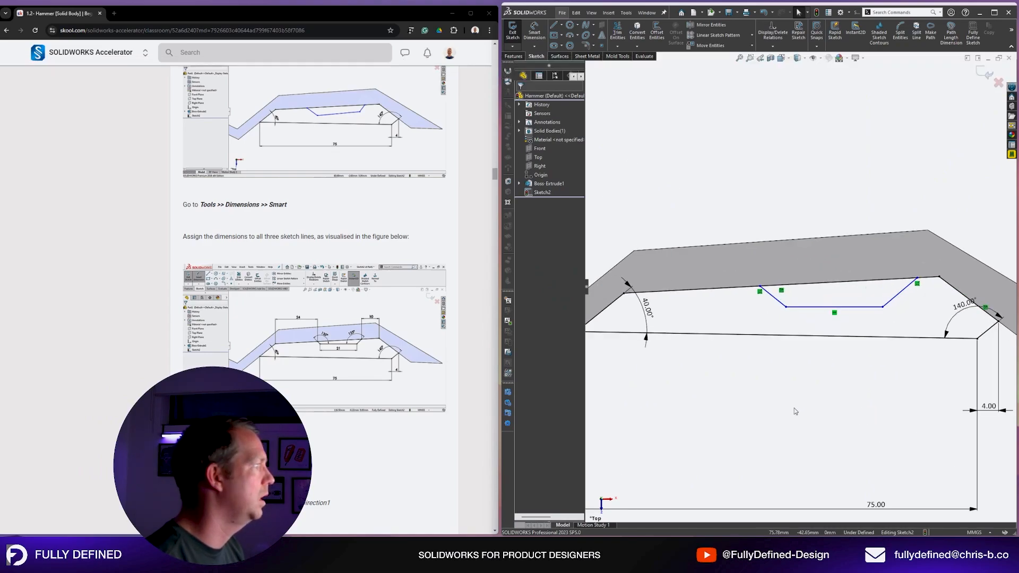
Dimension the horizontal middle segment of the three connected lines at 21 mm.
{"action": "right_click_drag", "start_coordinate": [796, 412], "coordinate": [799, 369]}
{"action": "left_click", "coordinate": [853, 307]}
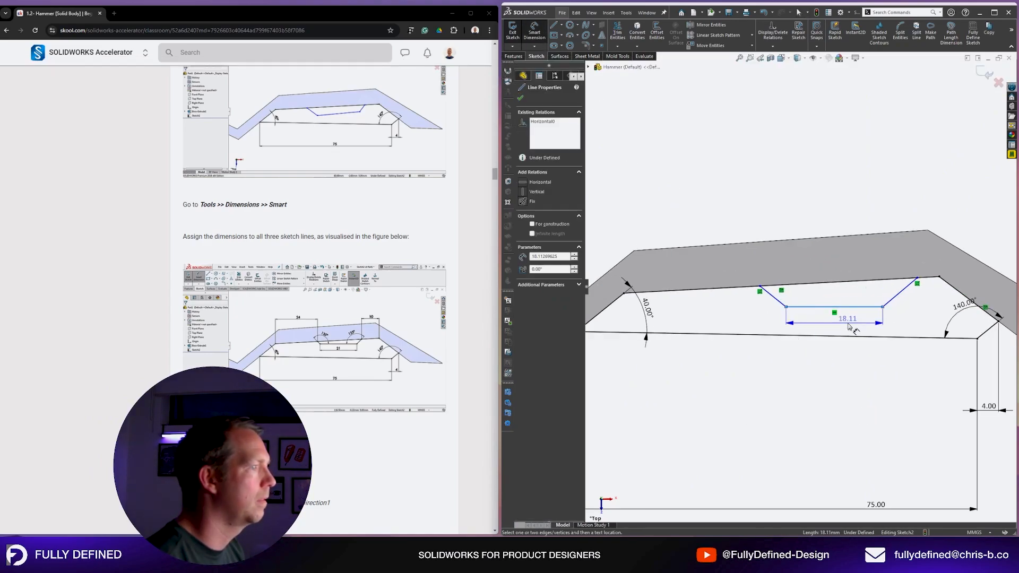
{"action": "left_click", "coordinate": [848, 327]}
{"action": "type", "text": "21"}
{"action": "key", "text": "Return"}
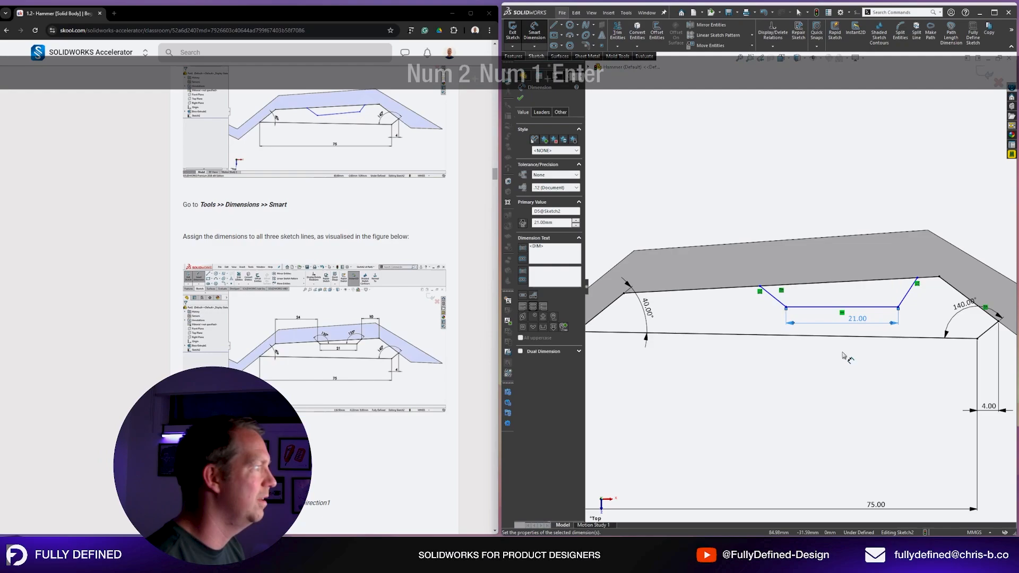
{"action": "left_click", "coordinate": [842, 369]}
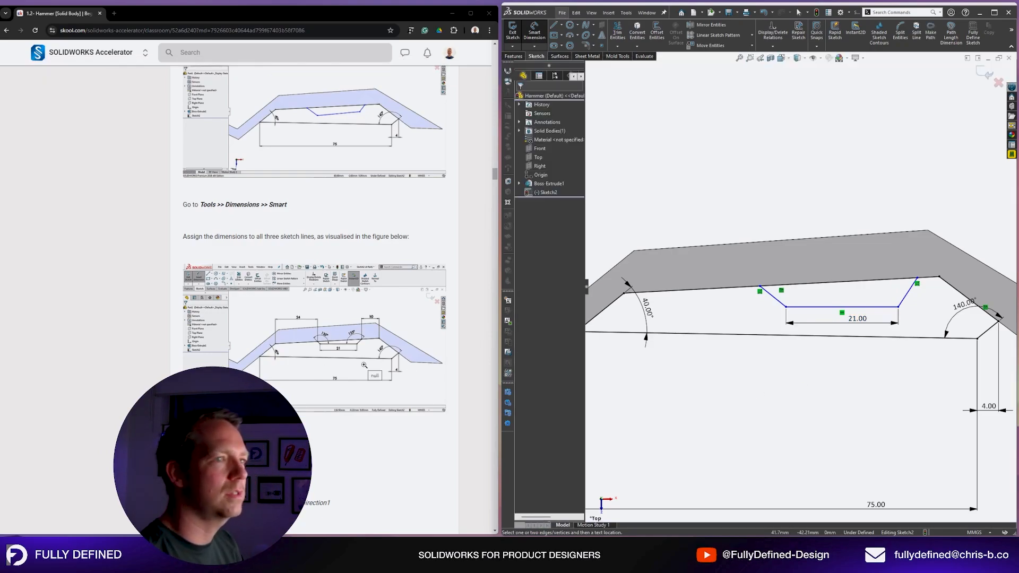
Hide the sketch relations in the graphics area and show them again.
{"action": "left_click", "coordinate": [592, 13]}
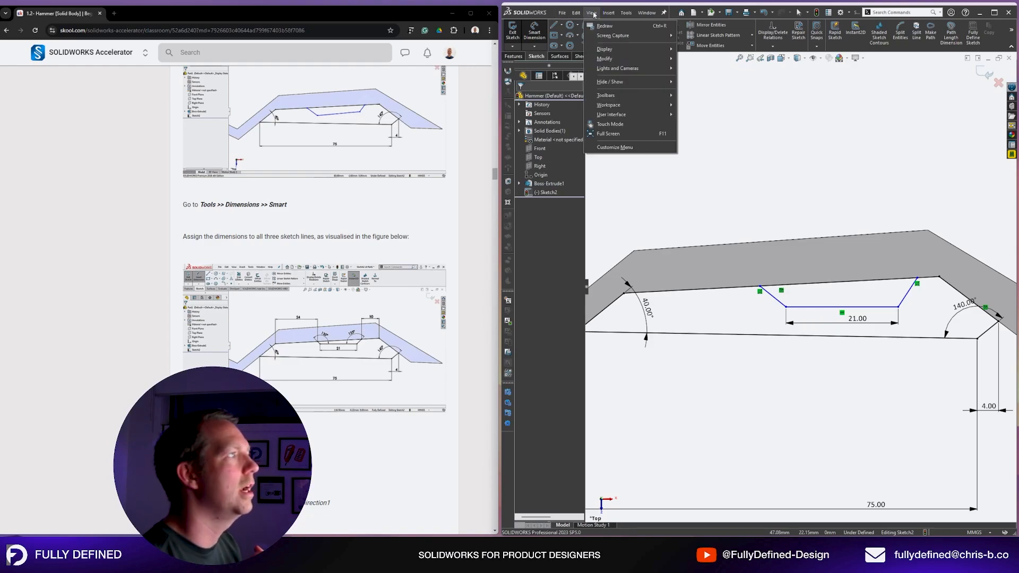
{"action": "mouse_move", "coordinate": [626, 81]}
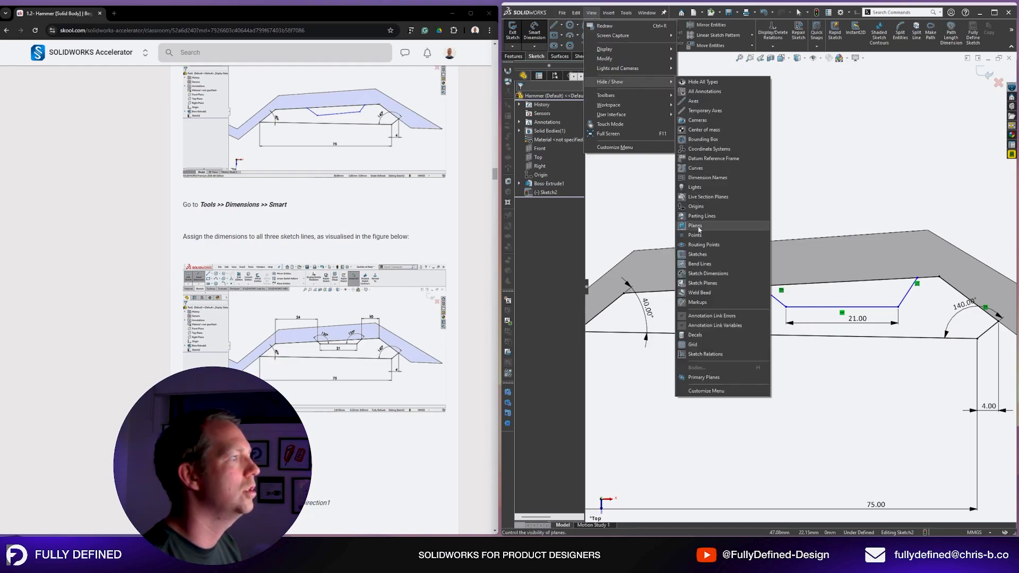
{"action": "left_click", "coordinate": [714, 356]}
{"action": "left_click", "coordinate": [874, 152]}
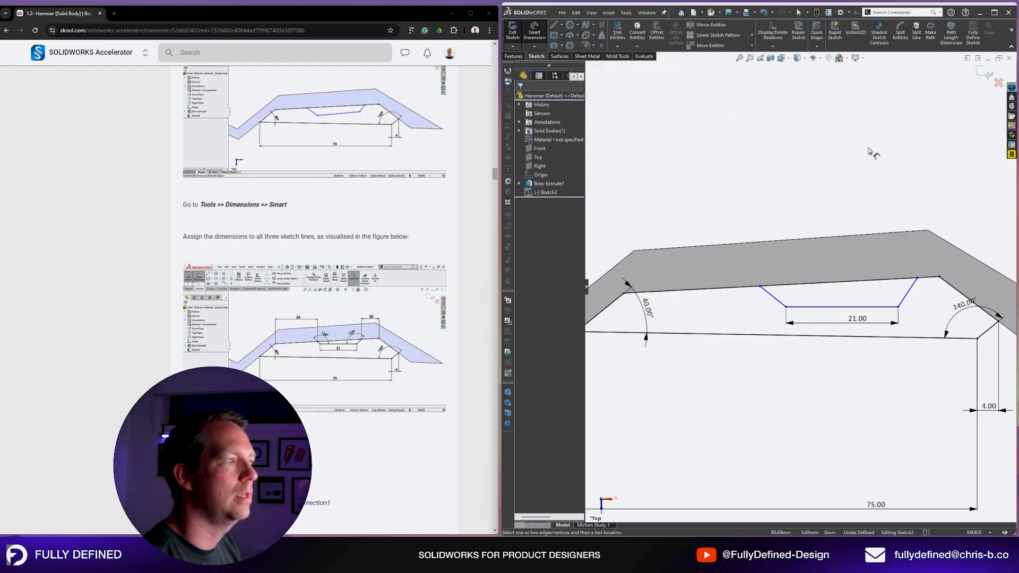
{"action": "left_click", "coordinate": [608, 12]}
{"action": "left_click", "coordinate": [592, 12]}
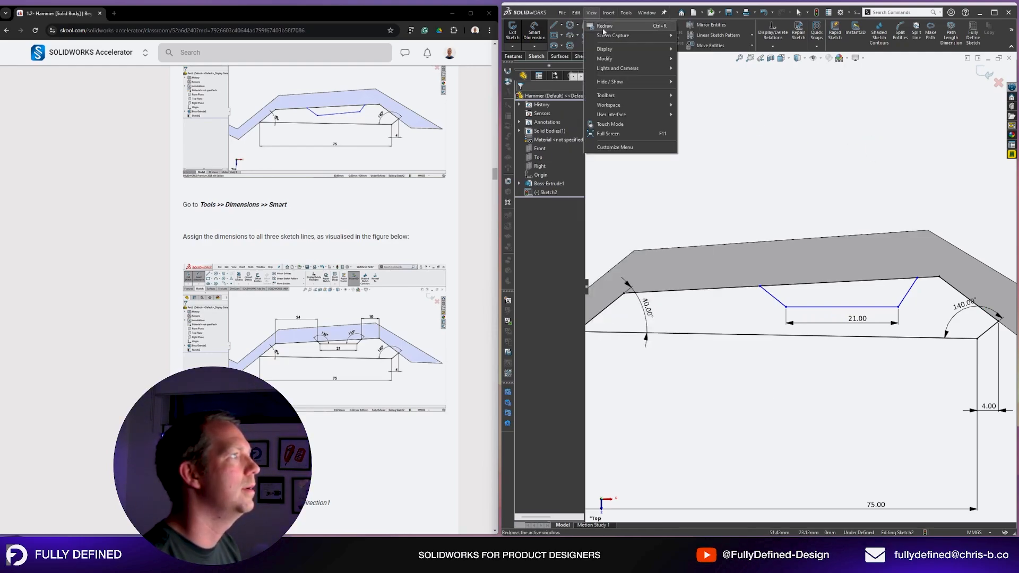
{"action": "mouse_move", "coordinate": [627, 85]}
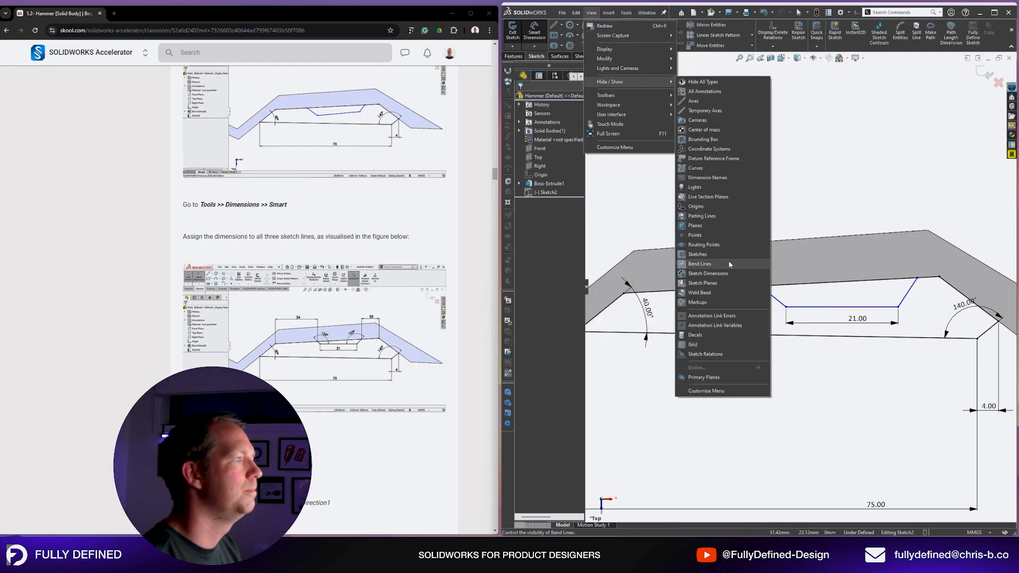
{"action": "left_click", "coordinate": [718, 356]}
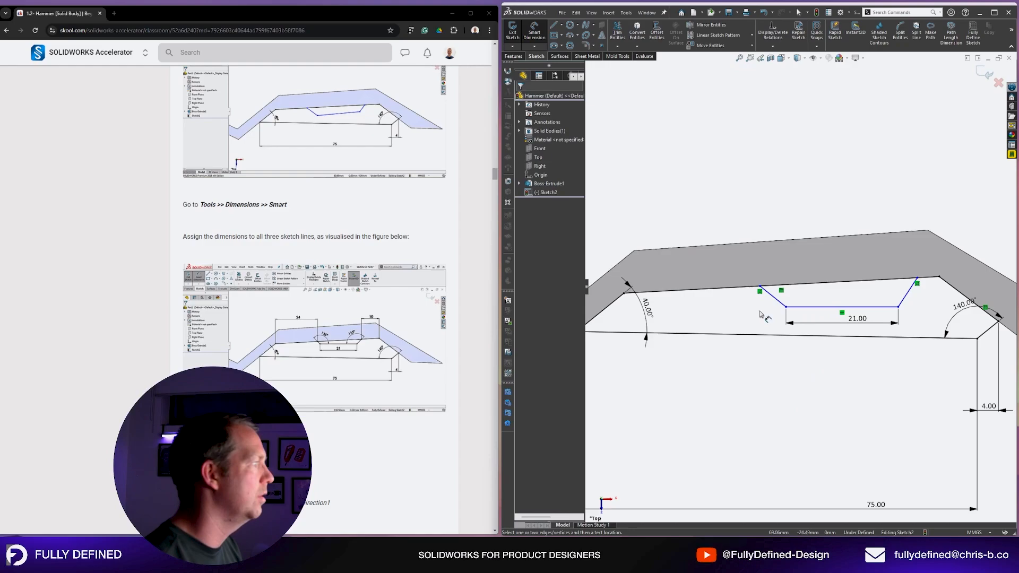
Dimension the angle between the horizontal middle segment and the left inclined line at 135°.
{"action": "left_click", "coordinate": [807, 307]}
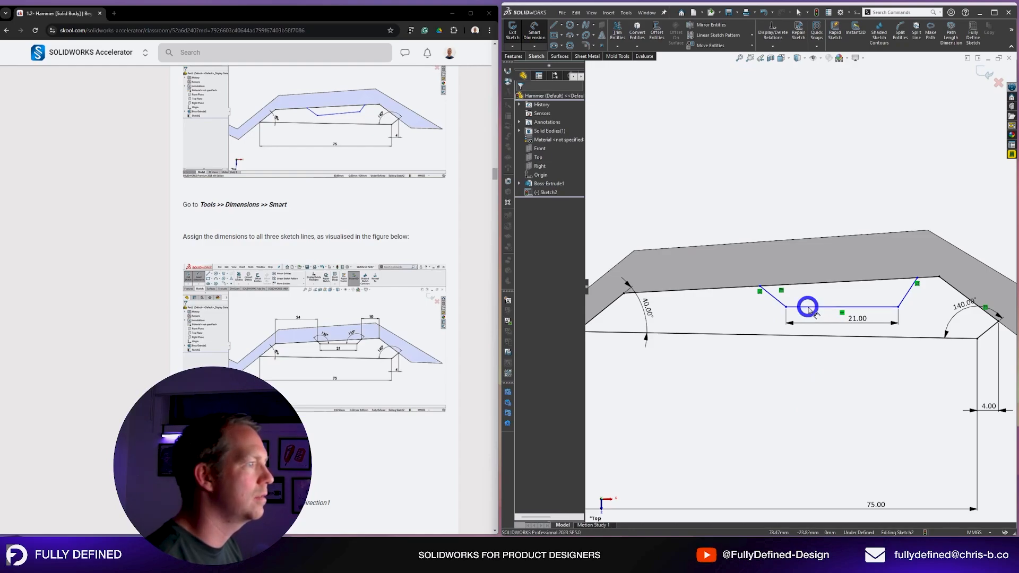
{"action": "left_click", "coordinate": [782, 307]}
{"action": "left_click", "coordinate": [851, 301]}
{"action": "type", "text": "135"}
{"action": "key", "text": "Return"}
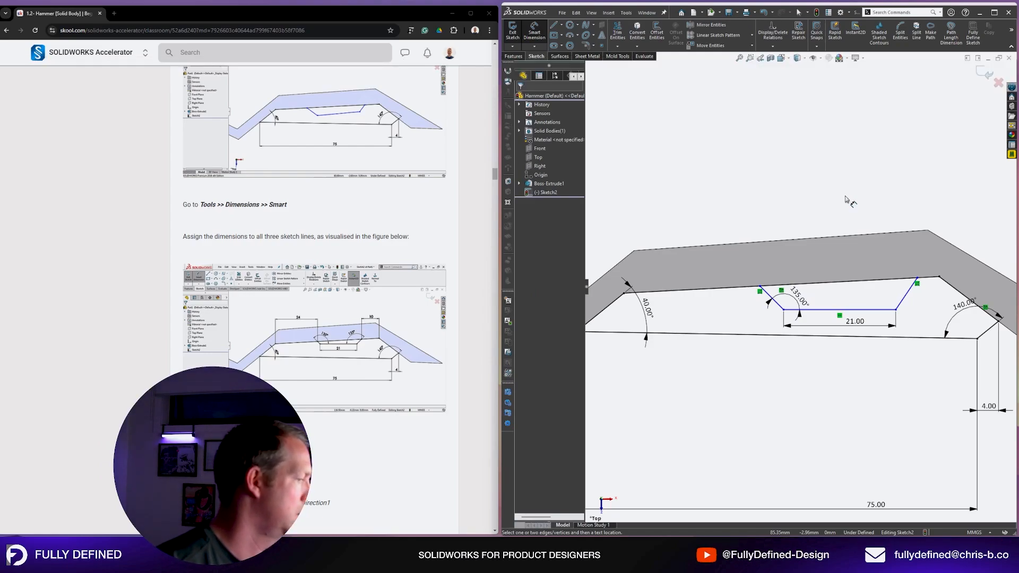
Dimension the angle between the horizontal middle segment and the right inclined line at 135°.
{"action": "left_click", "coordinate": [881, 309]}
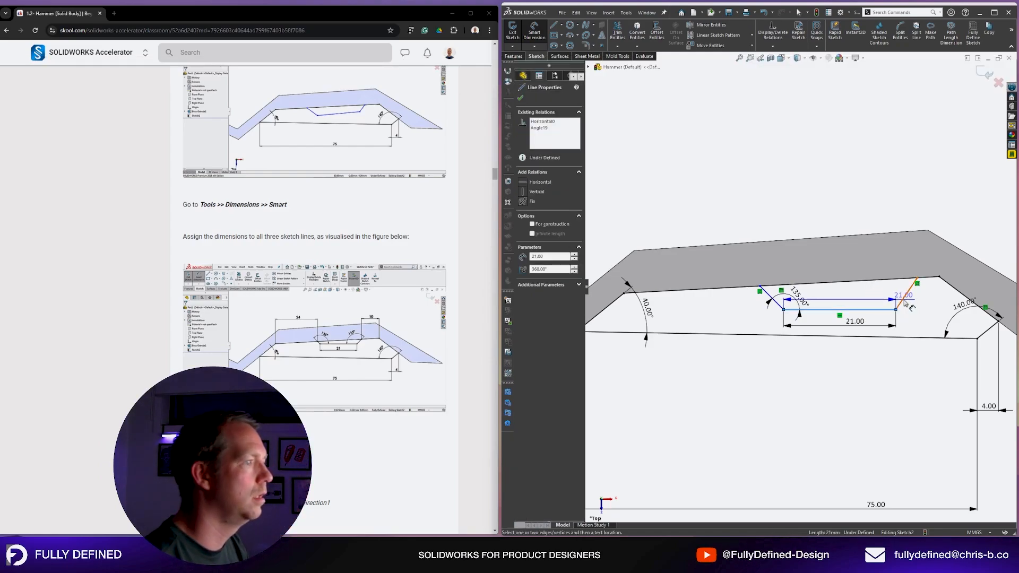
{"action": "left_click", "coordinate": [904, 300]}
{"action": "left_click", "coordinate": [892, 292]}
{"action": "type", "text": "135"}
{"action": "key", "text": "Return"}
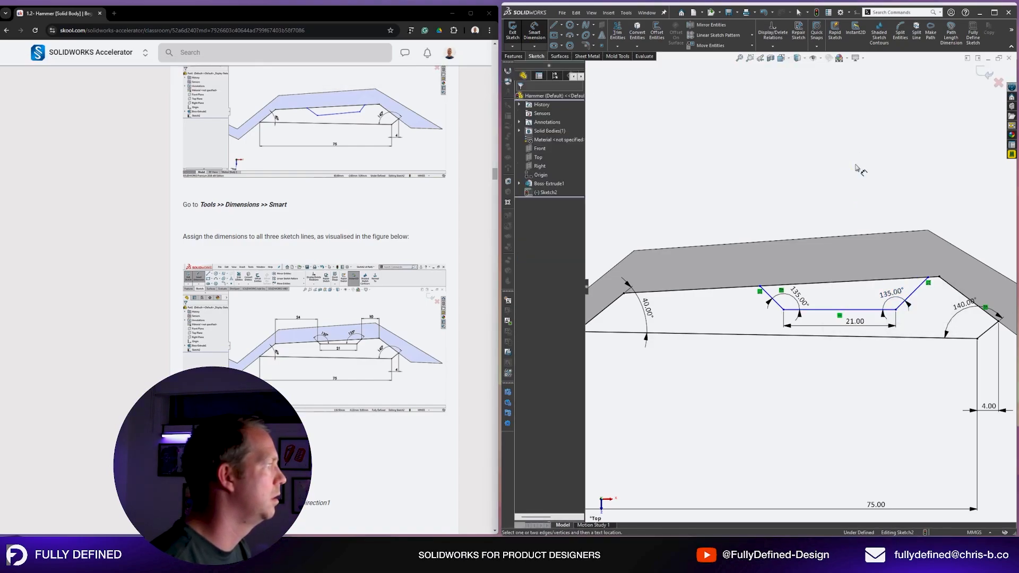
Dimension the horizontal distance between the right inclined line's upper end and the right corner of the upper line at 10 mm.
{"action": "left_click", "coordinate": [939, 277]}
{"action": "left_click", "coordinate": [928, 278]}
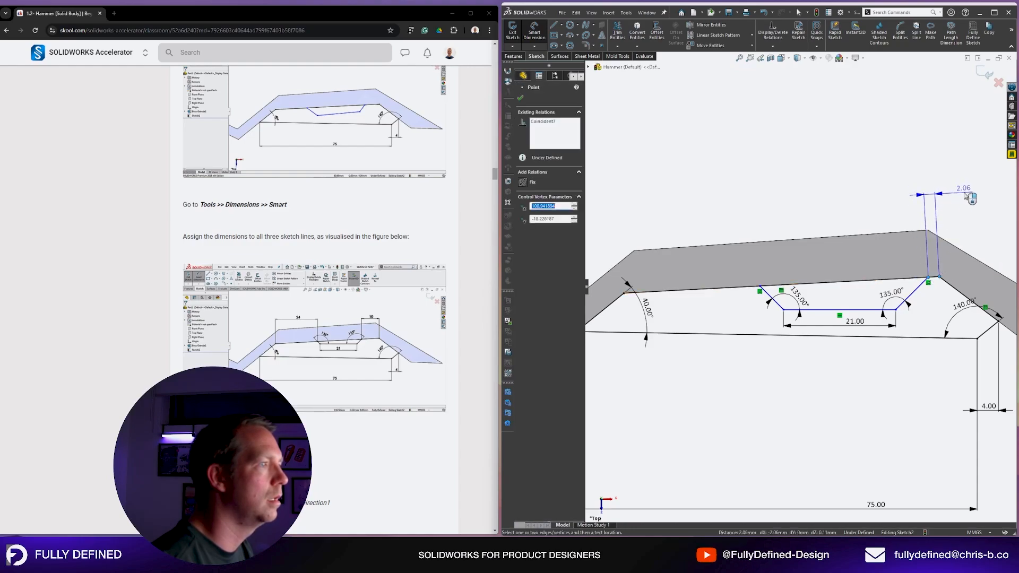
{"action": "left_click", "coordinate": [944, 259]}
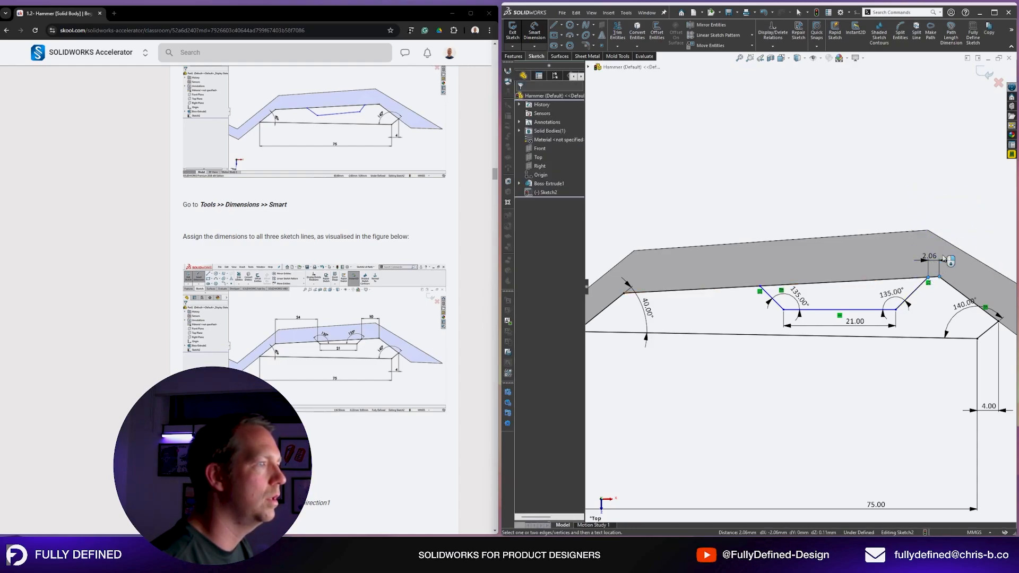
{"action": "type", "text": "10"}
{"action": "key", "text": "Return"}
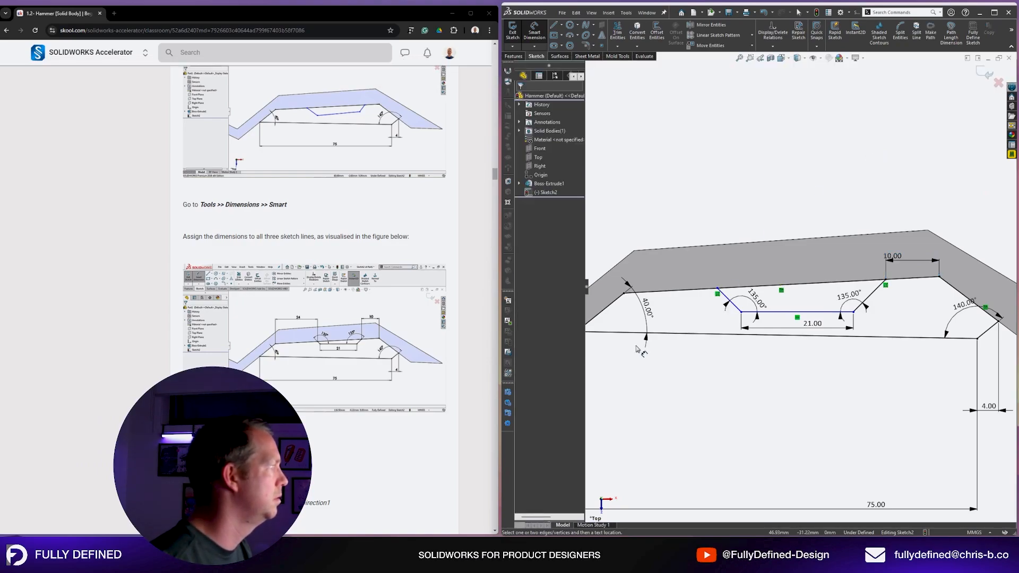
Dimension the horizontal distance between the left corner of the upper line and the left inclined line's upper end at 24 mm.
{"action": "left_click", "coordinate": [625, 294]}
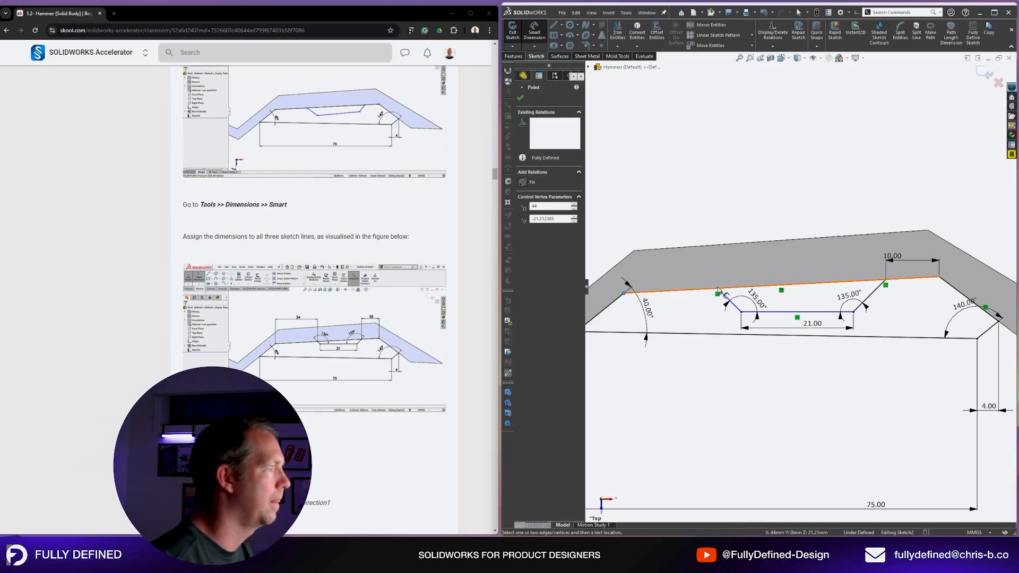
{"action": "left_click", "coordinate": [717, 289]}
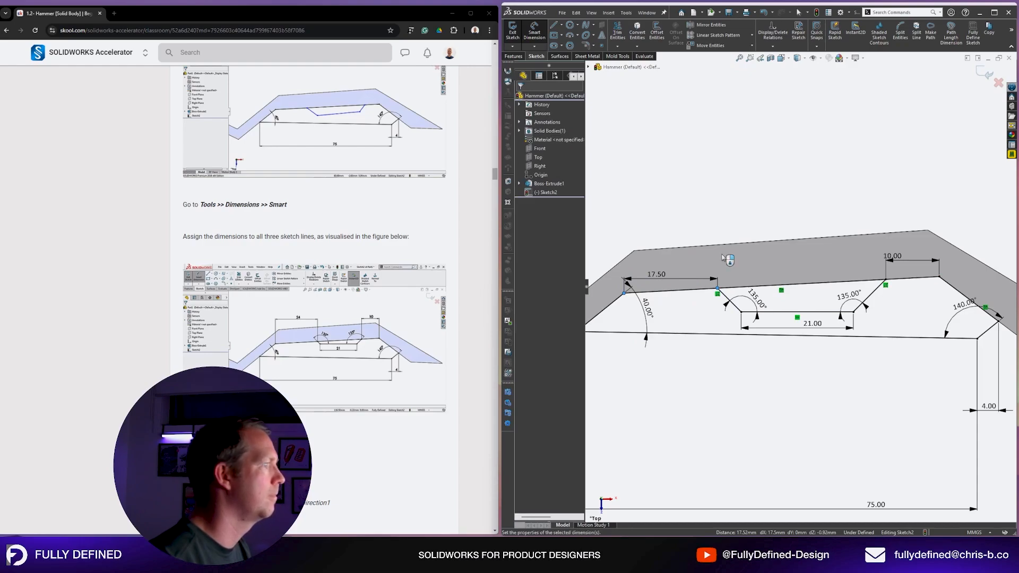
{"action": "left_click", "coordinate": [684, 279]}
{"action": "type", "text": "24"}
{"action": "key", "text": "Return"}
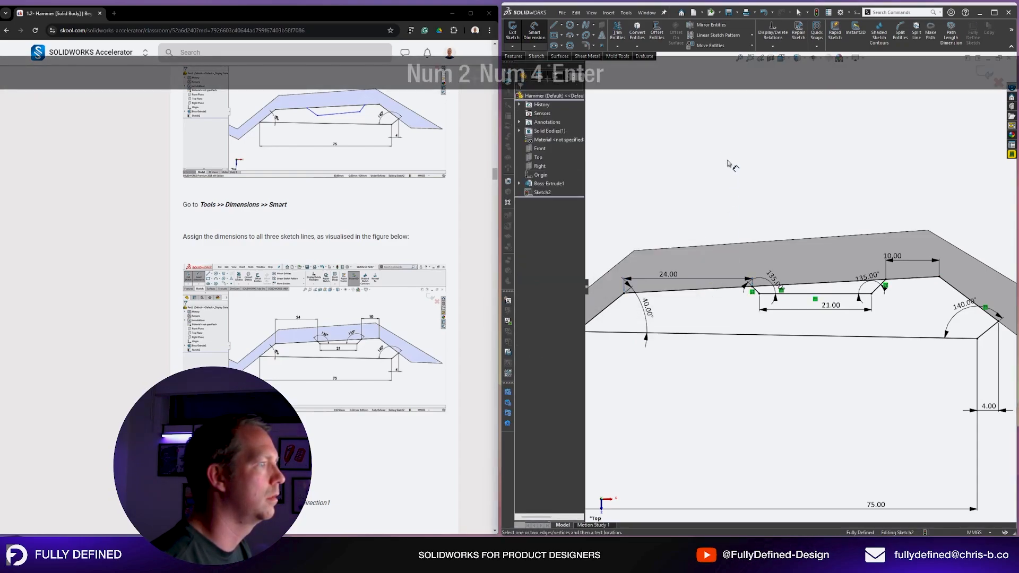
Following the tutorial, extrude the large closed region of the sketch 17 mm from the mid plane, with Merge result turned off.
{"action": "scroll", "coordinate": [401, 361], "scroll_direction": "down", "scroll_amount": 3}
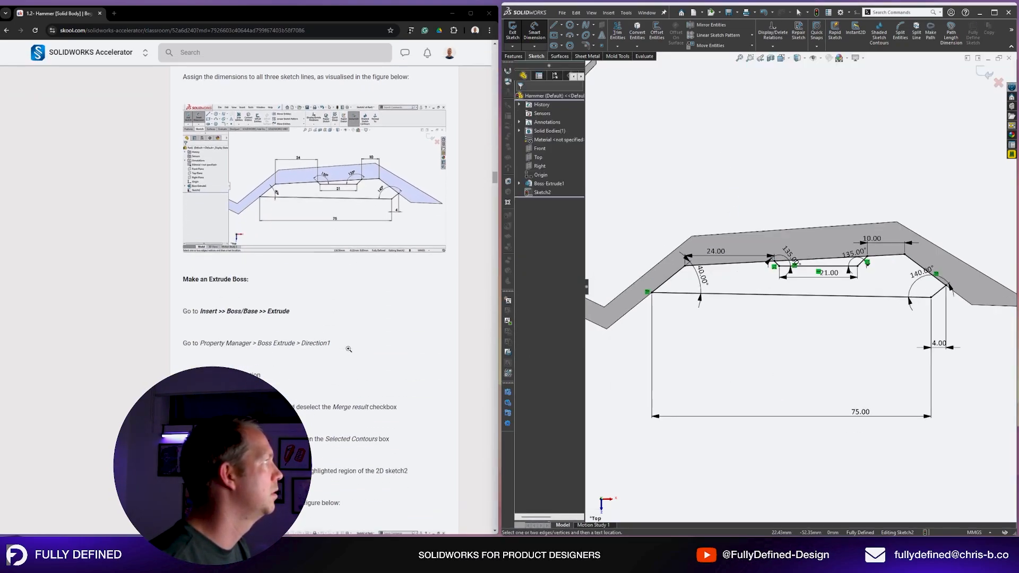
{"action": "scroll", "coordinate": [349, 349], "scroll_direction": "down", "scroll_amount": 3}
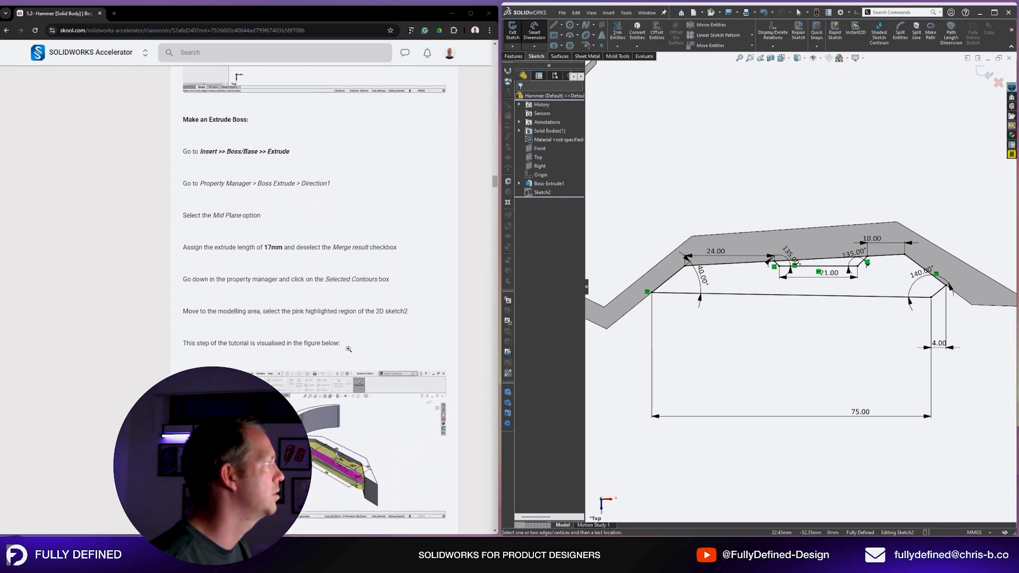
{"action": "scroll", "coordinate": [348, 349], "scroll_direction": "down", "scroll_amount": 2}
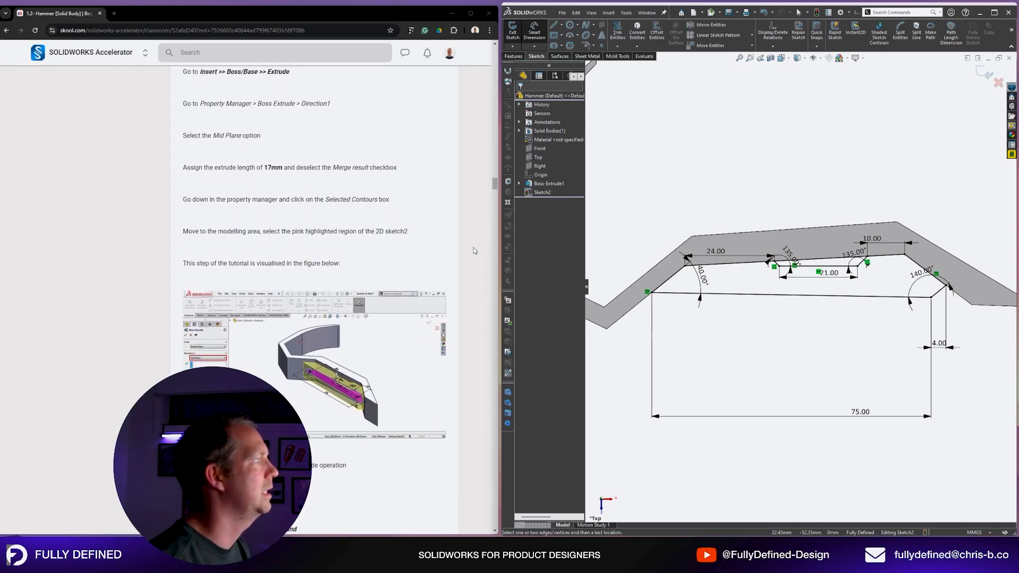
{"action": "middle_click_drag", "start_coordinate": [835, 274], "coordinate": [858, 290]}
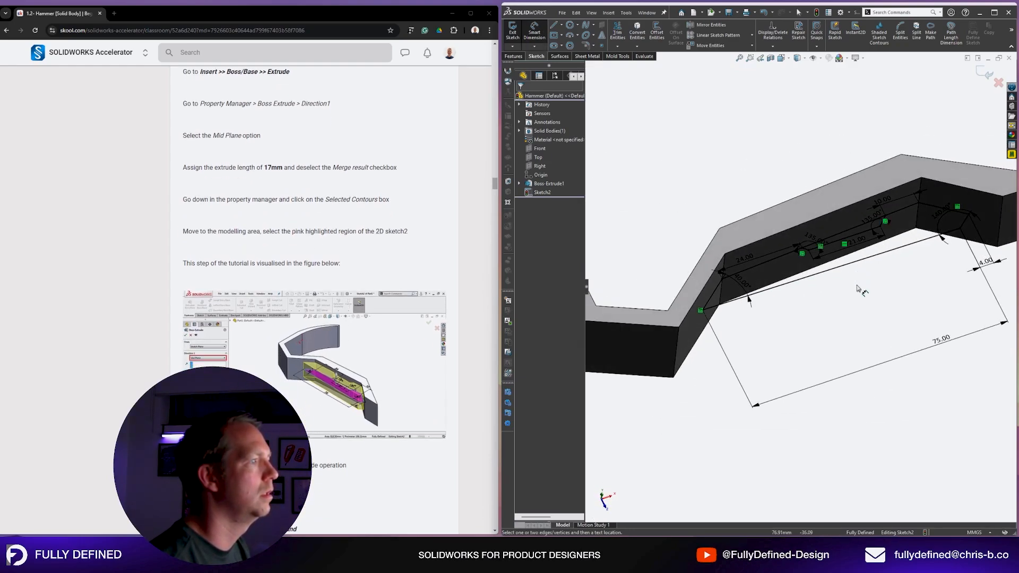
{"action": "key", "text": "e"}
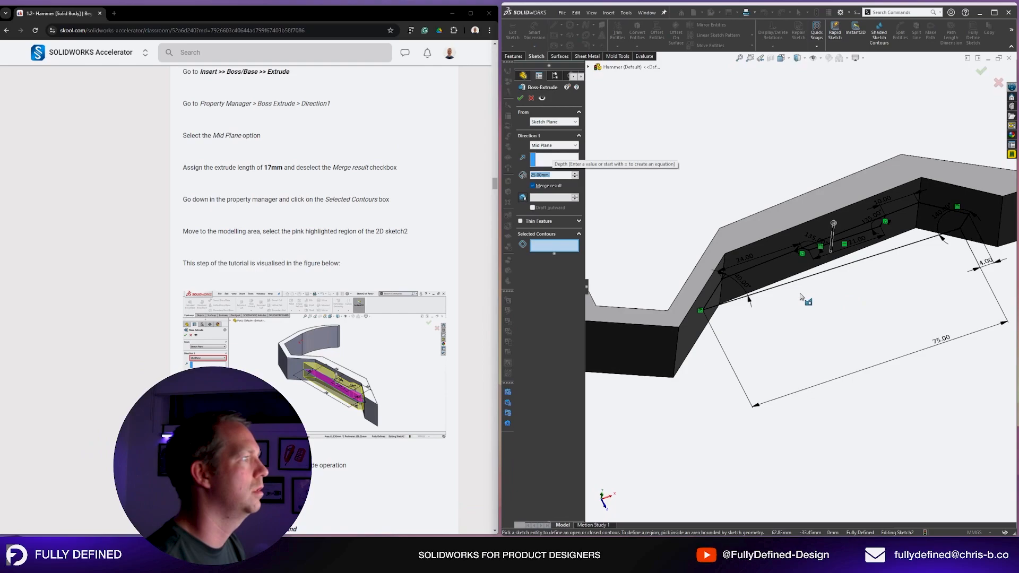
{"action": "left_click", "coordinate": [798, 276]}
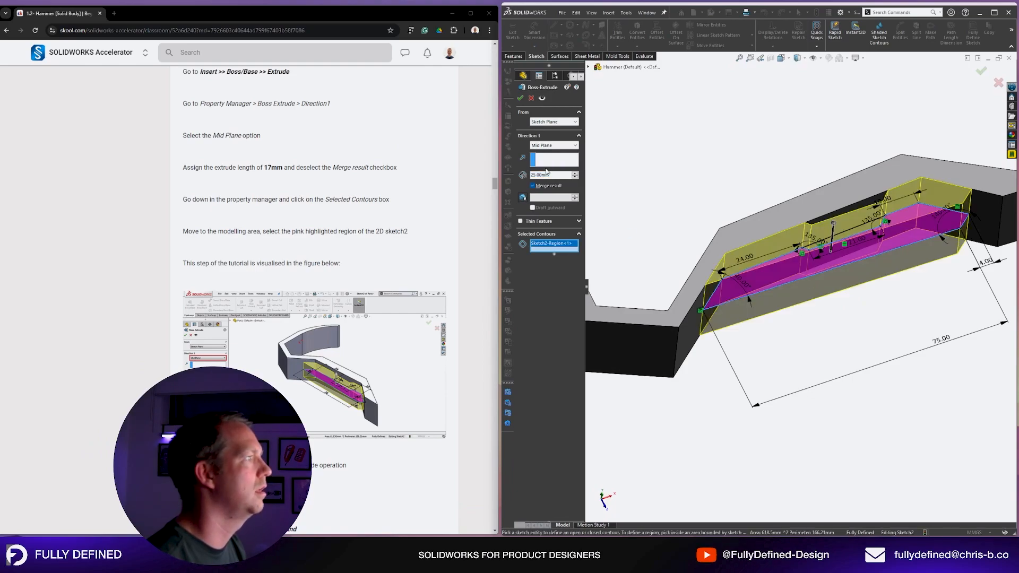
{"action": "left_click_drag", "start_coordinate": [555, 175], "coordinate": [525, 176]}
{"action": "type", "text": "17"}
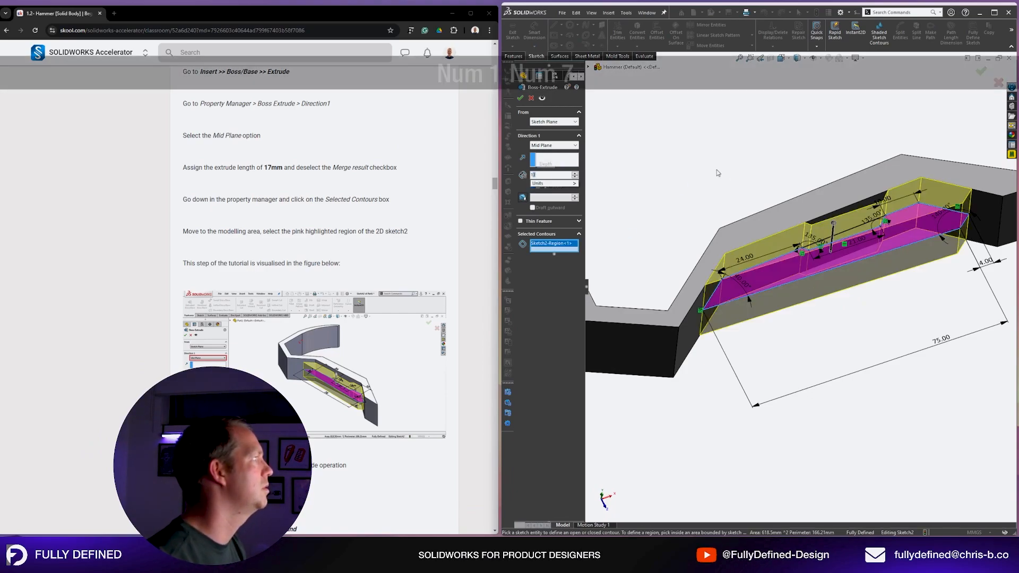
{"action": "key", "text": "Return"}
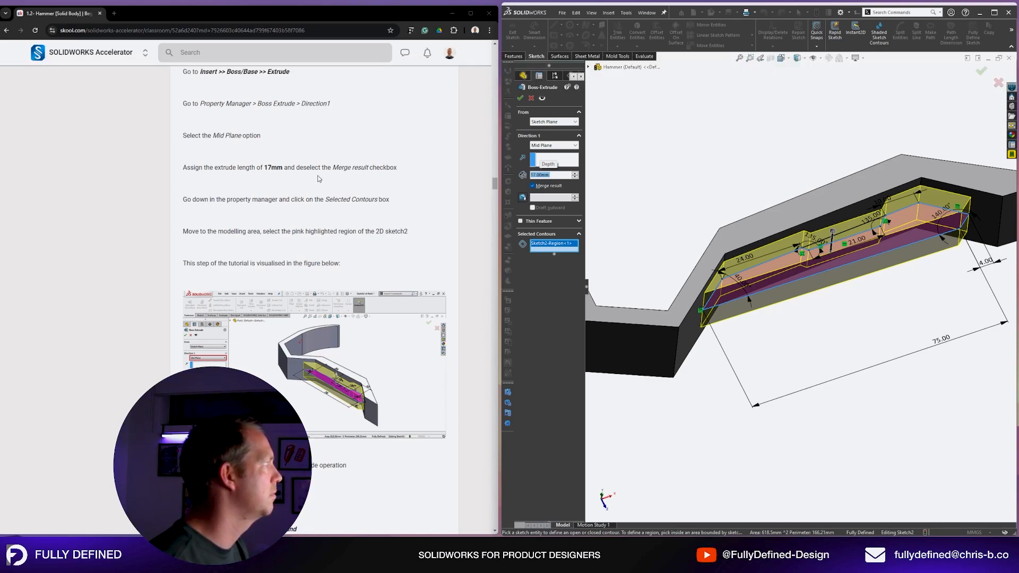
{"action": "left_click", "coordinate": [534, 185]}
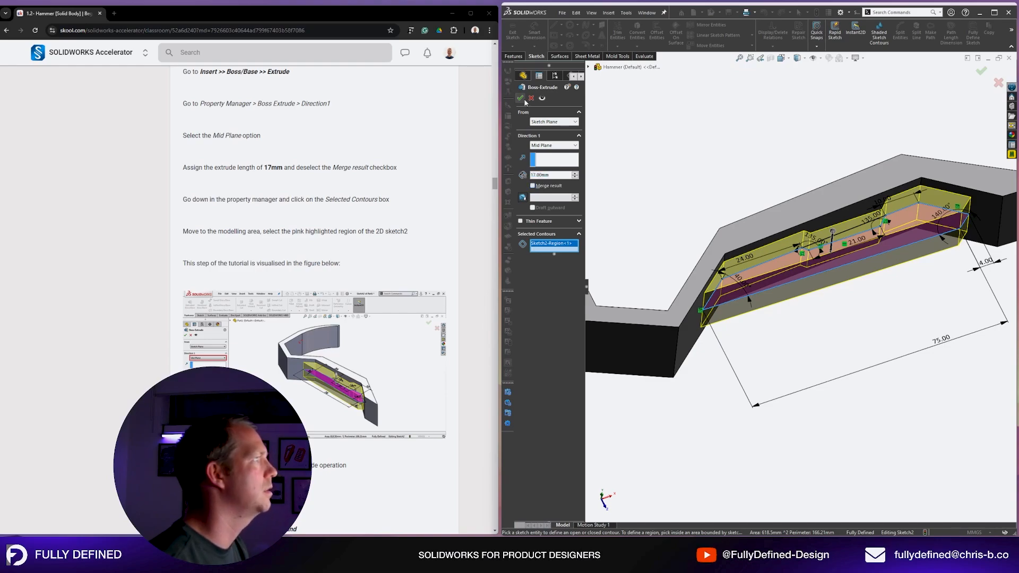
{"action": "left_click", "coordinate": [520, 98]}
List the part's solid bodies in the feature tree, widen the tree slightly, and save the part.
{"action": "scroll", "coordinate": [877, 292], "scroll_direction": "up", "scroll_amount": 4}
{"action": "middle_click_drag", "start_coordinate": [877, 292], "coordinate": [759, 253]}
{"action": "left_click", "coordinate": [519, 130]}
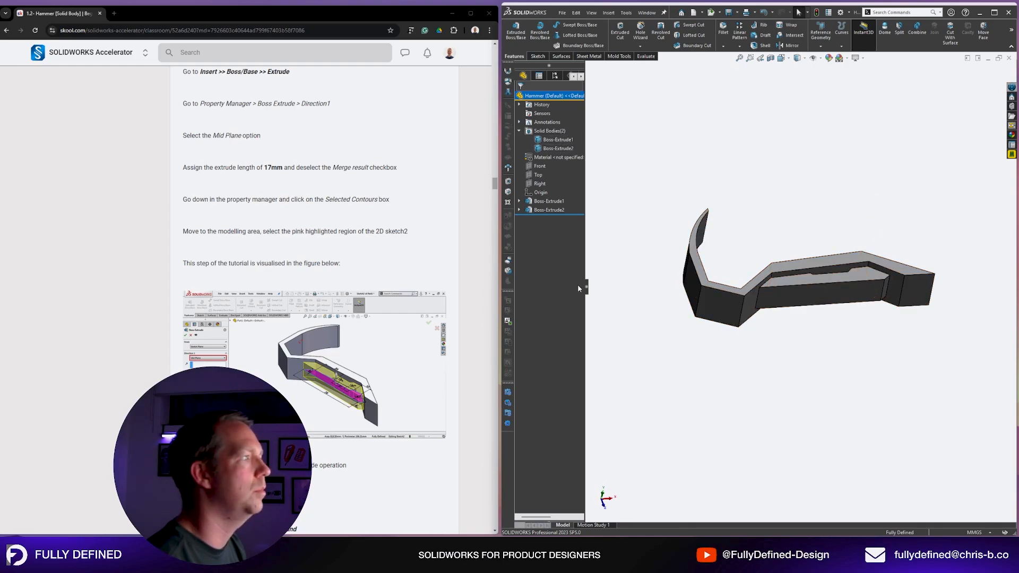
{"action": "left_click_drag", "start_coordinate": [586, 287], "coordinate": [599, 287]}
{"action": "scroll", "coordinate": [789, 362], "scroll_direction": "up", "scroll_amount": 1}
{"action": "scroll", "coordinate": [831, 303], "scroll_direction": "down", "scroll_amount": 1}
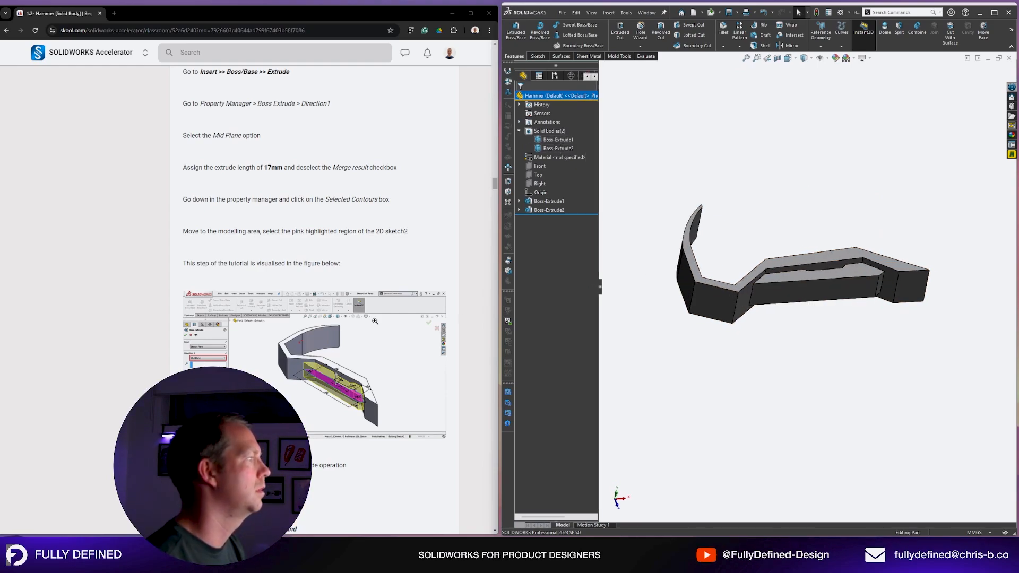
{"action": "scroll", "coordinate": [362, 218], "scroll_direction": "down", "scroll_amount": 3}
{"action": "key", "text": "ctrl+s"}
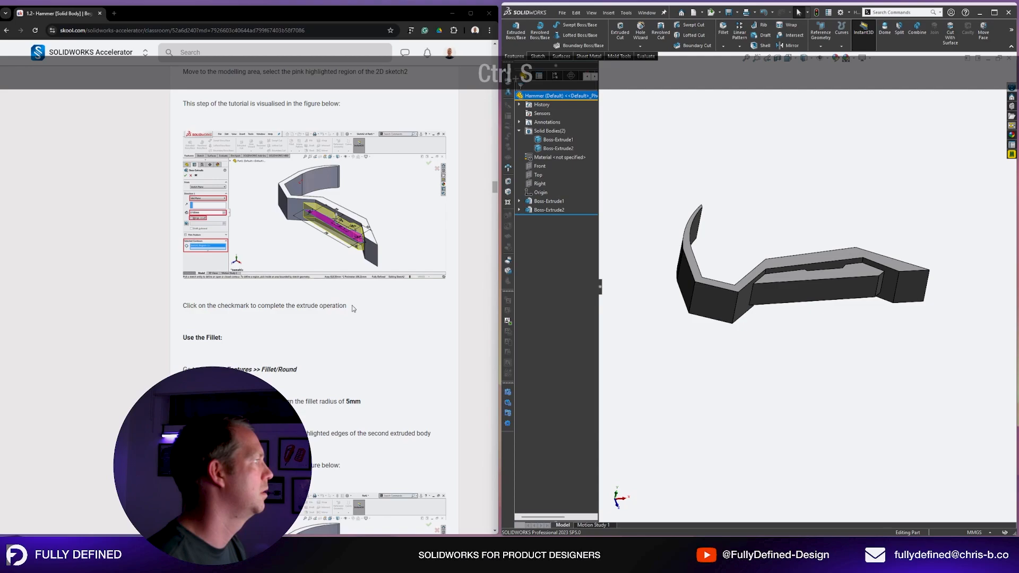
Following the tutorial, fillet the second body's two long edges along its protruding front face with a 5 mm radius.
{"action": "scroll", "coordinate": [352, 305], "scroll_direction": "down", "scroll_amount": 2}
{"action": "scroll", "coordinate": [352, 285], "scroll_direction": "down", "scroll_amount": 1}
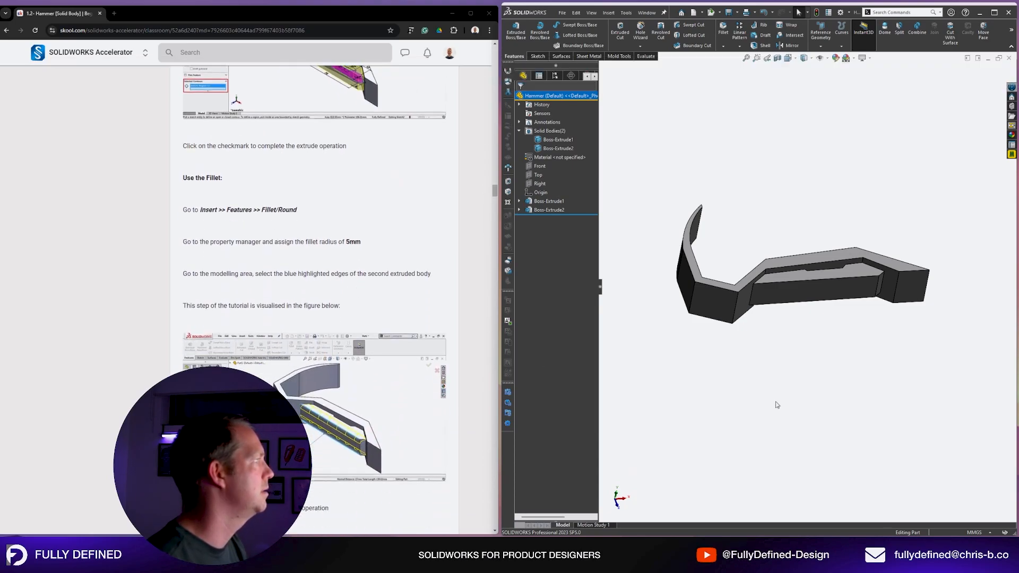
{"action": "scroll", "coordinate": [355, 321], "scroll_direction": "up", "scroll_amount": 4}
{"action": "scroll", "coordinate": [354, 329], "scroll_direction": "down", "scroll_amount": 5}
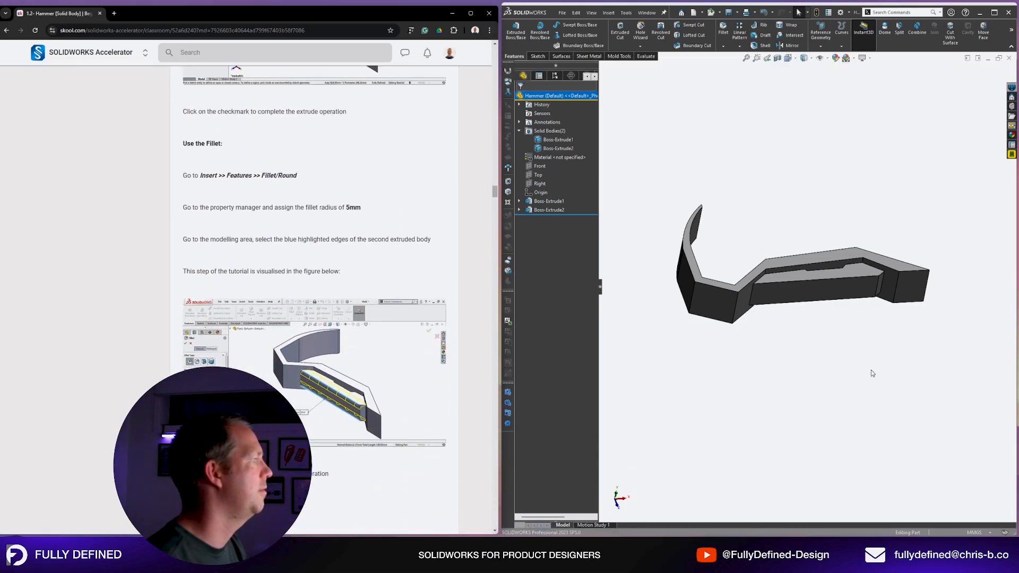
{"action": "middle_click_drag", "start_coordinate": [871, 371], "coordinate": [797, 349]}
{"action": "scroll", "coordinate": [769, 322], "scroll_direction": "down", "scroll_amount": 3}
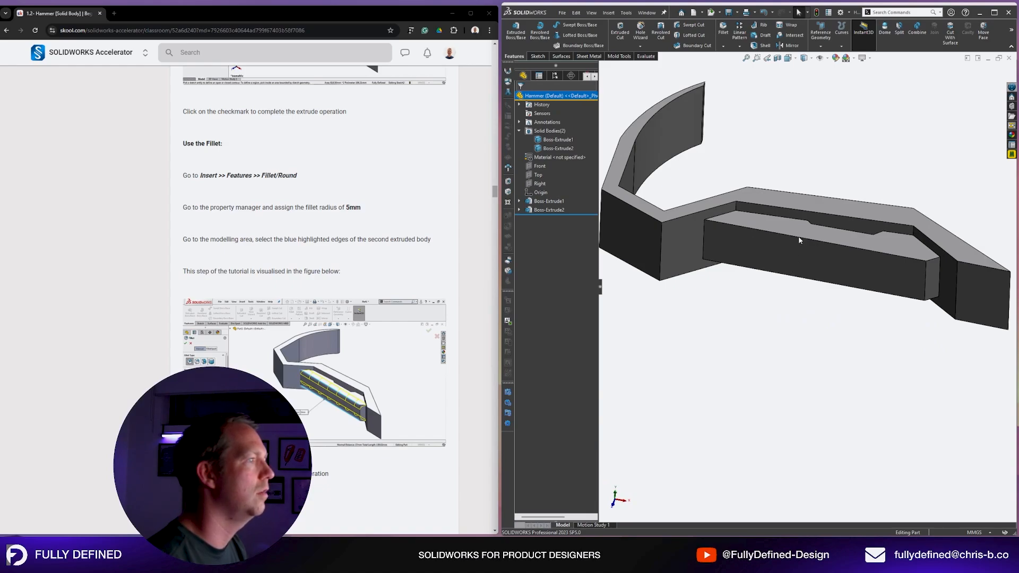
{"action": "left_click", "coordinate": [799, 239]}
{"action": "left_click", "coordinate": [796, 277], "text": "ctrl"}
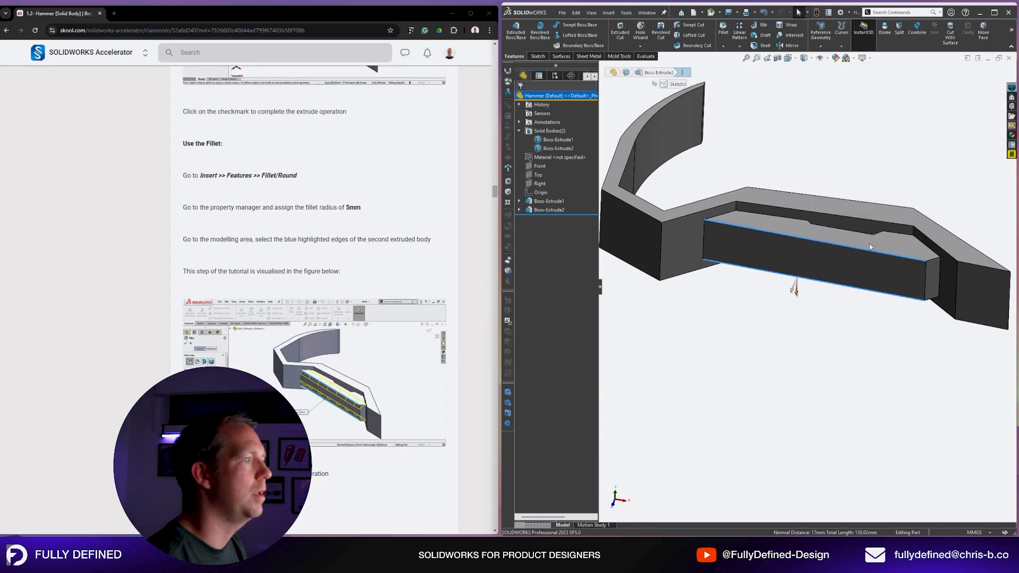
{"action": "left_click", "coordinate": [869, 247]}
{"action": "type", "text": "5"}
{"action": "key", "text": "Return"}
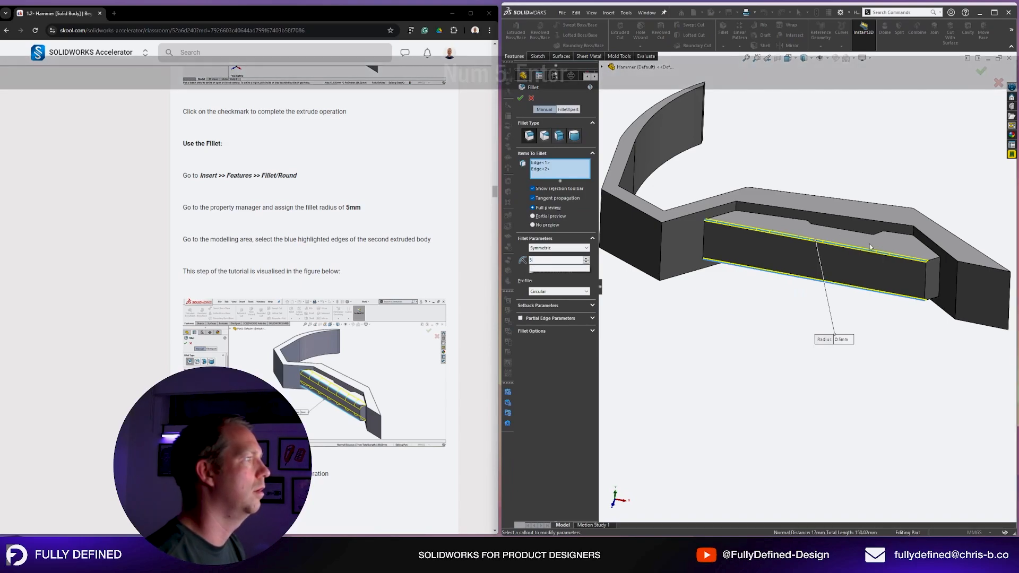
{"action": "key", "text": "Return"}
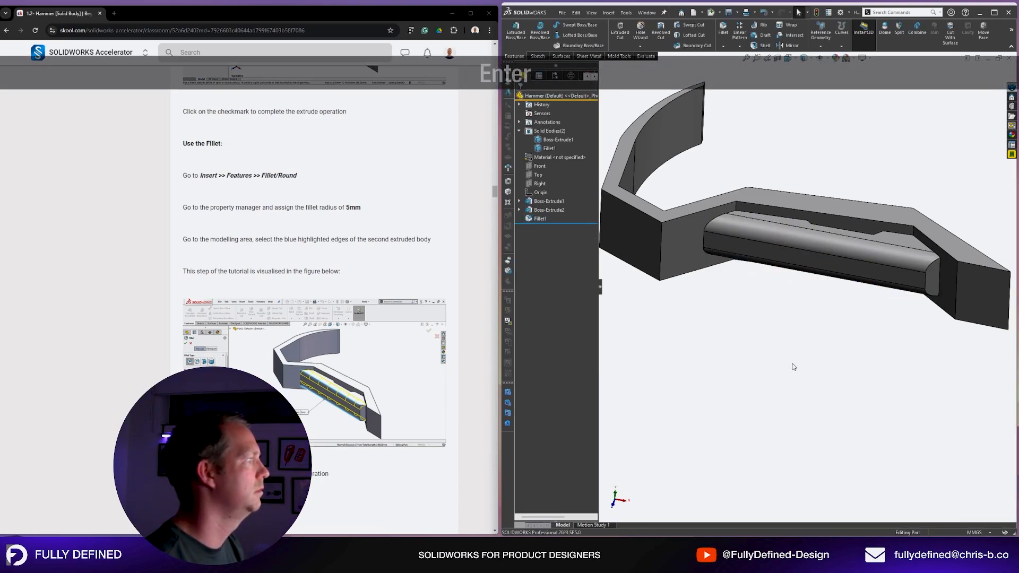
Following the tutorial, fillet the second body's vertical end edge on the outer face with a 2 mm radius.
{"action": "scroll", "coordinate": [416, 277], "scroll_direction": "down", "scroll_amount": 6}
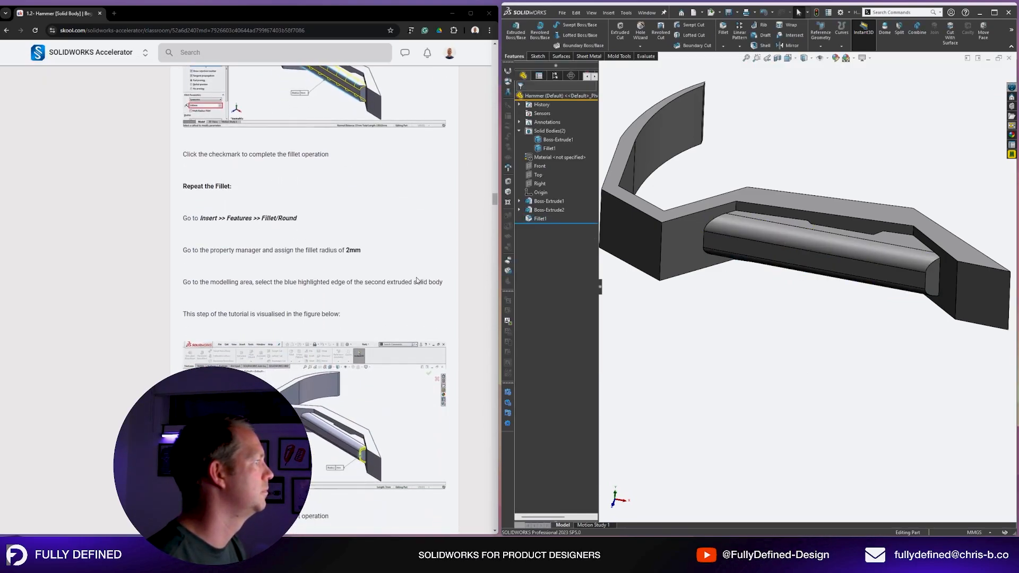
{"action": "scroll", "coordinate": [417, 279], "scroll_direction": "down", "scroll_amount": 1}
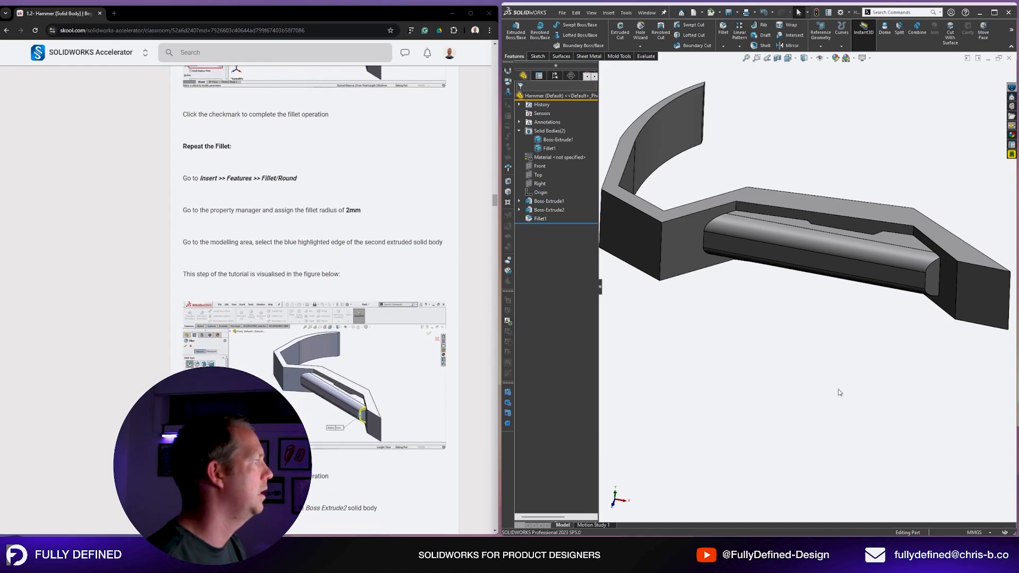
{"action": "left_click", "coordinate": [927, 278]}
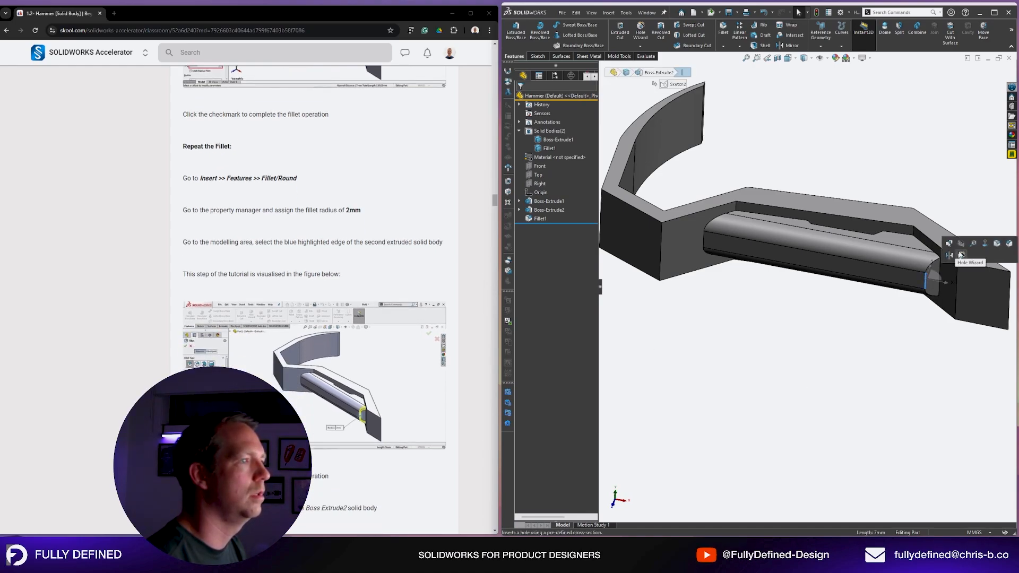
{"action": "left_click", "coordinate": [995, 248]}
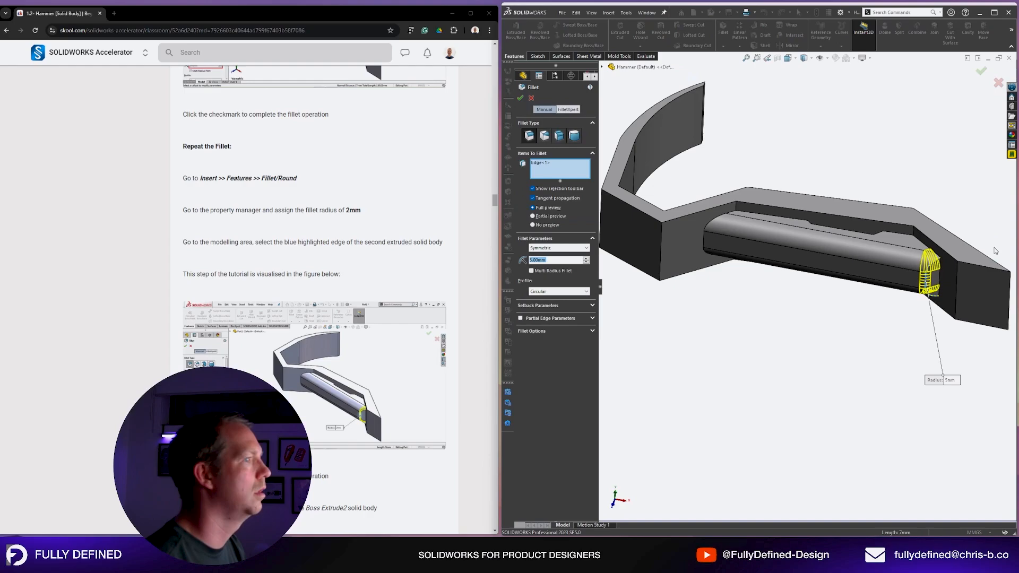
{"action": "type", "text": "2"}
{"action": "key", "text": "Return"}
{"action": "key", "text": "Return"}
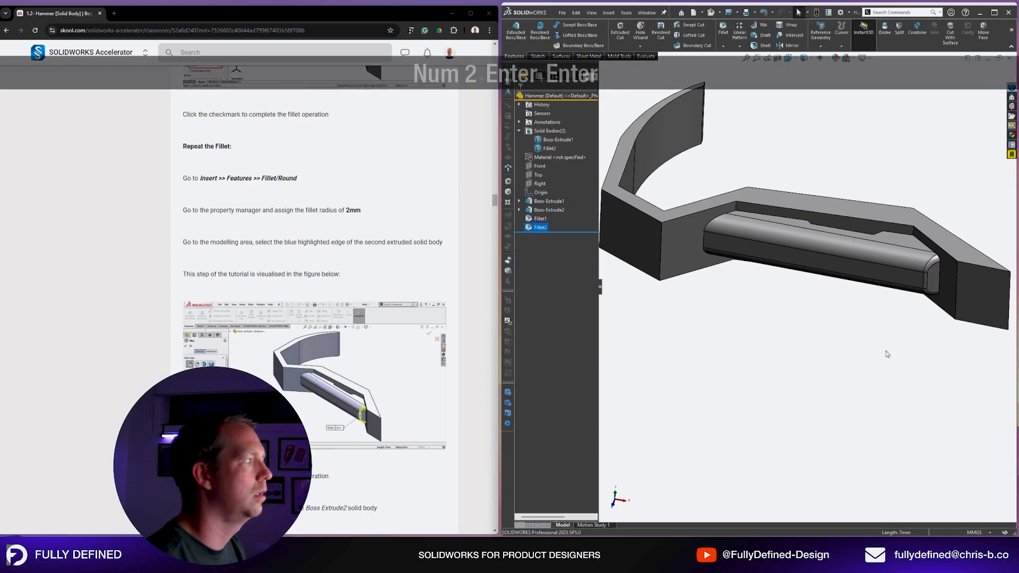
Following the tutorial, isolate the filleted second body so the main hammer body is hidden.
{"action": "scroll", "coordinate": [412, 269], "scroll_direction": "down", "scroll_amount": 5}
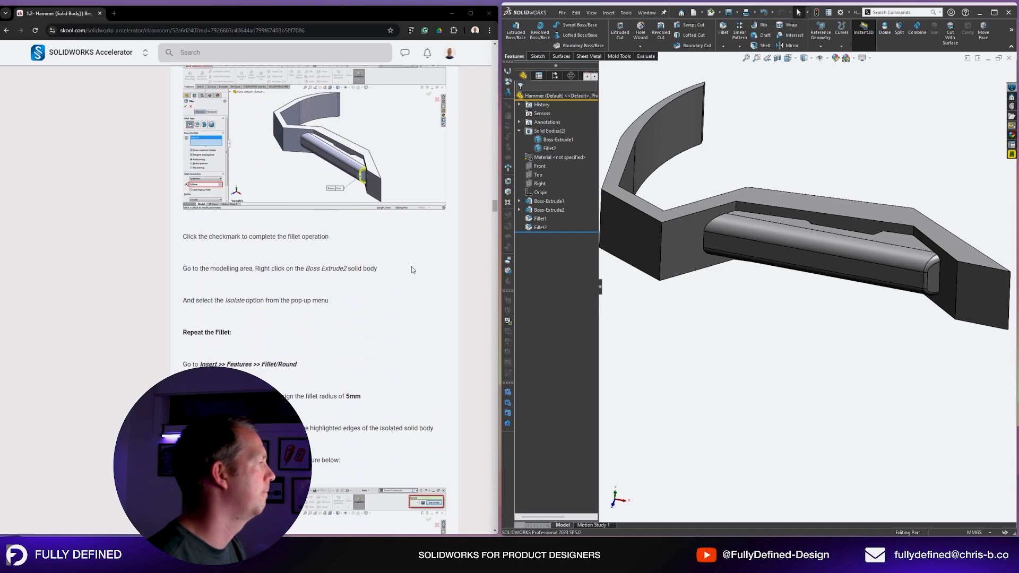
{"action": "scroll", "coordinate": [411, 269], "scroll_direction": "down", "scroll_amount": 3}
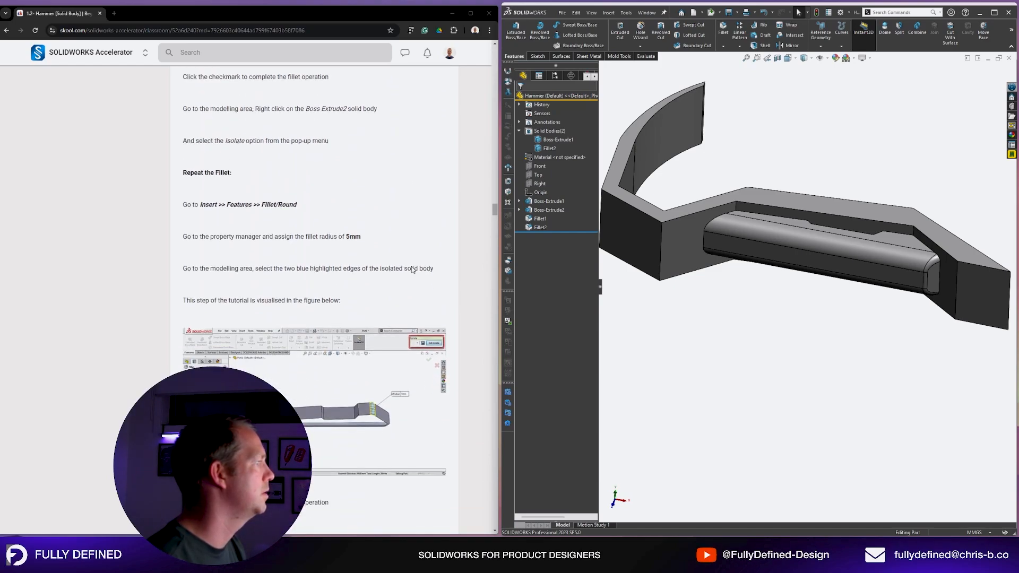
{"action": "mouse_move", "coordinate": [851, 144]}
{"action": "middle_mouse_down"}
{"action": "mouse_move", "coordinate": [855, 259]}
{"action": "mouse_move", "coordinate": [854, 141]}
{"action": "middle_mouse_up"}
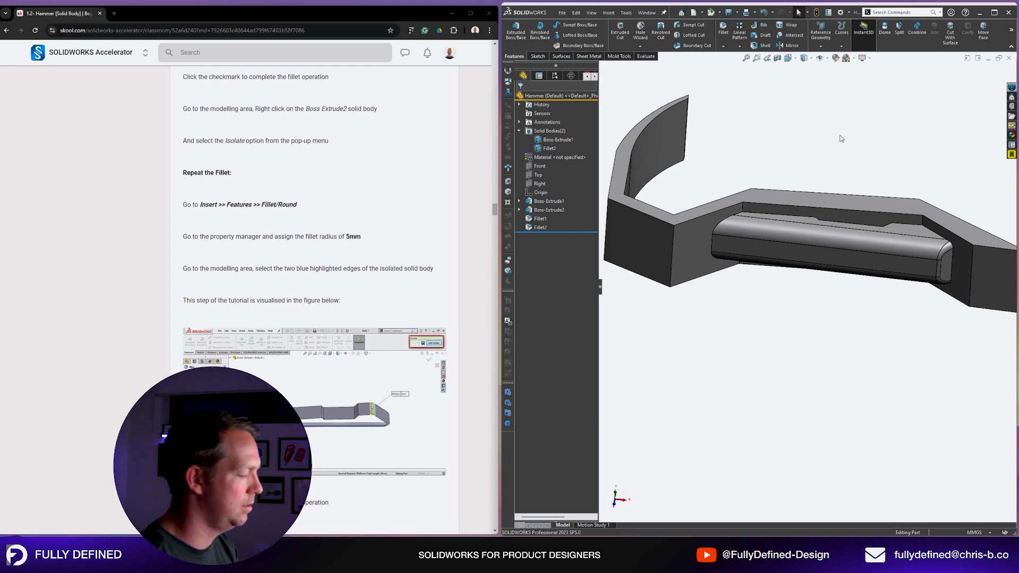
{"action": "left_click", "coordinate": [851, 261]}
{"action": "key", "text": "i"}
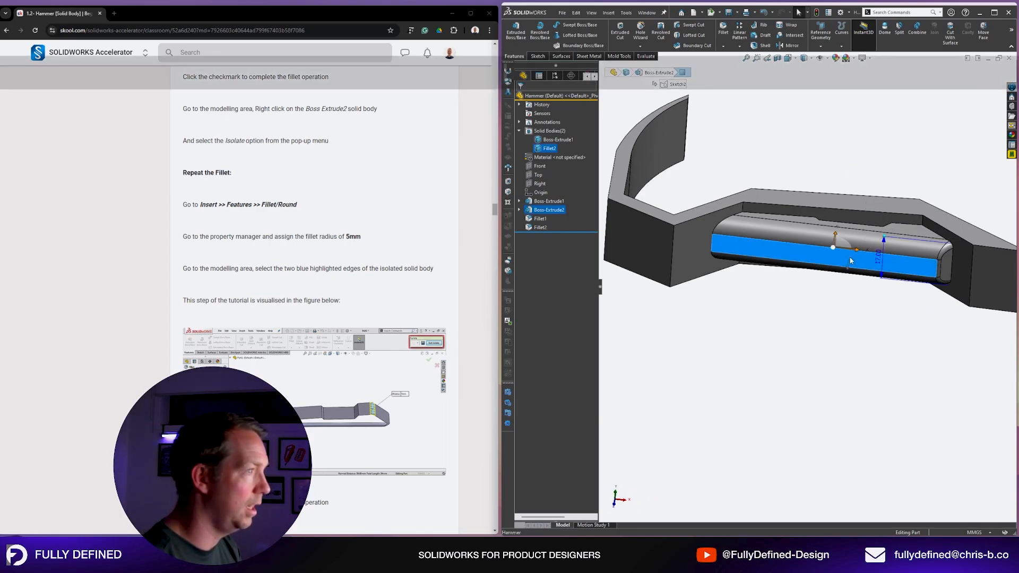
On the isolated body's recessed side, fillet the two outer cross edges where the flat faces meet the sloping ends with a 5 mm radius.
{"action": "middle_click_drag", "start_coordinate": [855, 217], "coordinate": [825, 290]}
{"action": "scroll", "coordinate": [339, 280], "scroll_direction": "down", "scroll_amount": 2}
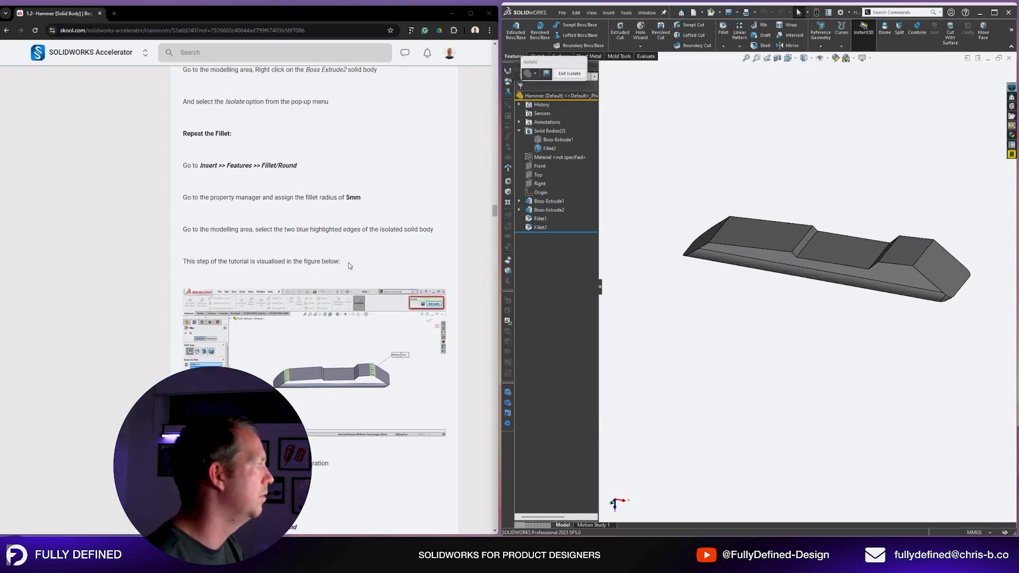
{"action": "scroll", "coordinate": [350, 337], "scroll_direction": "down", "scroll_amount": 1}
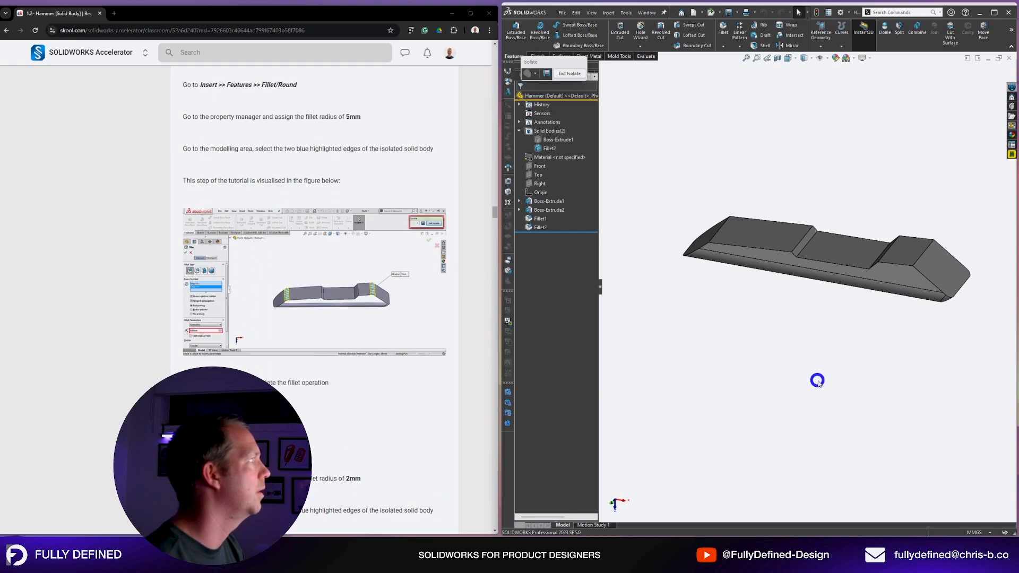
{"action": "middle_click_drag", "start_coordinate": [779, 278], "coordinate": [784, 289]}
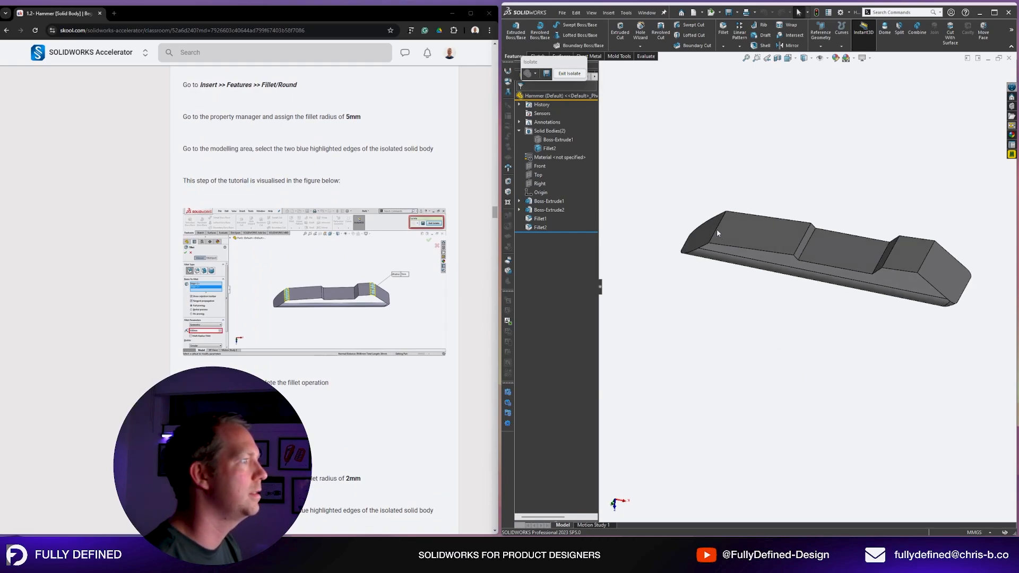
{"action": "left_click", "coordinate": [716, 233]}
{"action": "left_click", "coordinate": [928, 257], "text": "ctrl"}
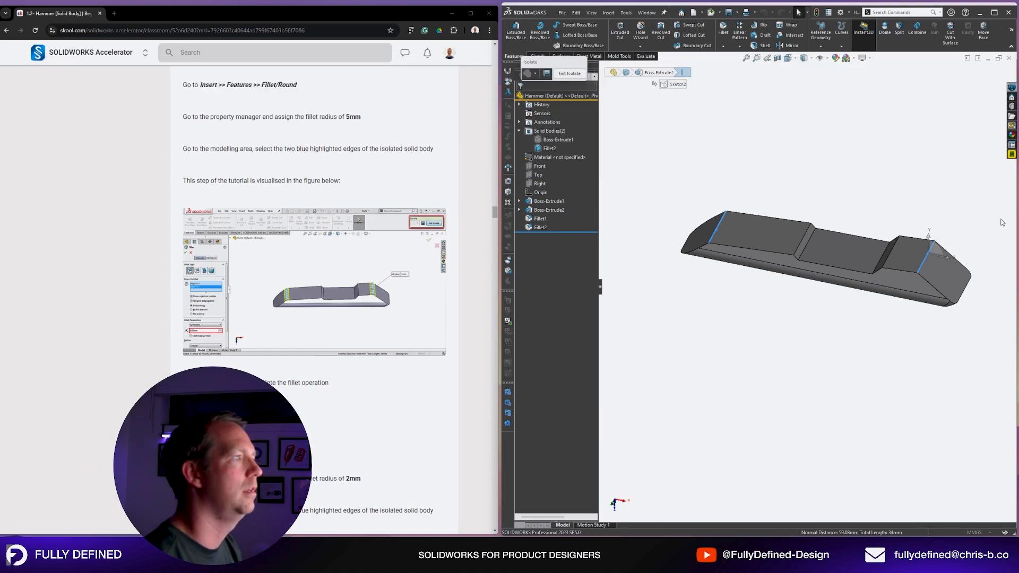
{"action": "type", "text": "5"}
{"action": "key", "text": "Return"}
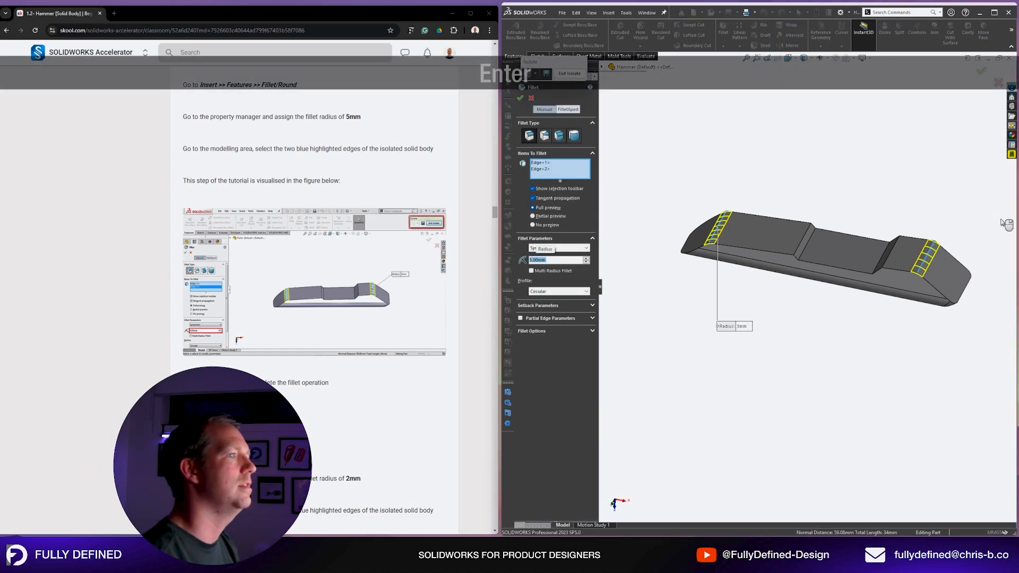
Following the tutorial, fillet the two inner cross edges at either end of the recess floor with a 2 mm radius.
{"action": "scroll", "coordinate": [472, 263], "scroll_direction": "down", "scroll_amount": 3}
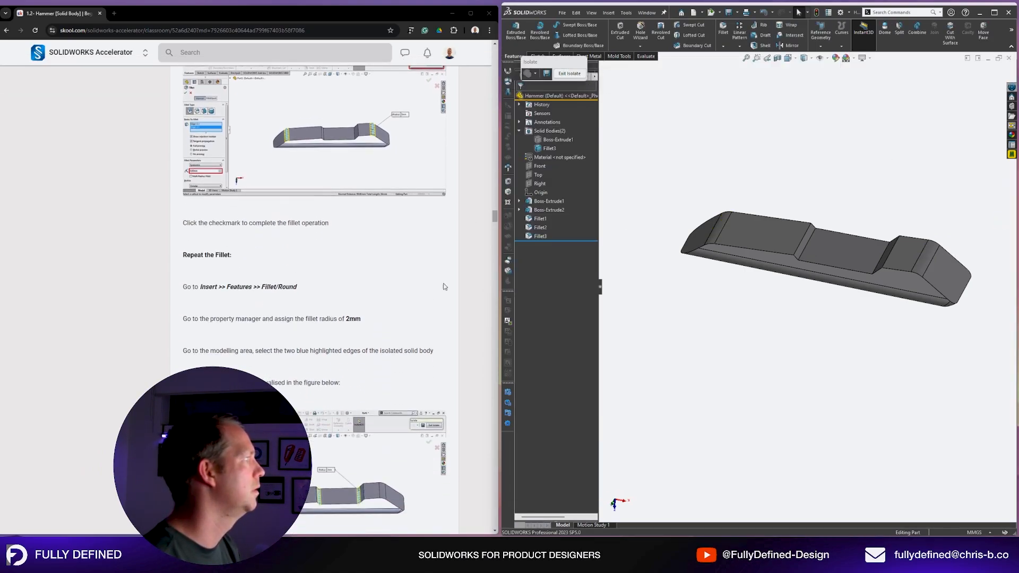
{"action": "scroll", "coordinate": [408, 303], "scroll_direction": "down", "scroll_amount": 2}
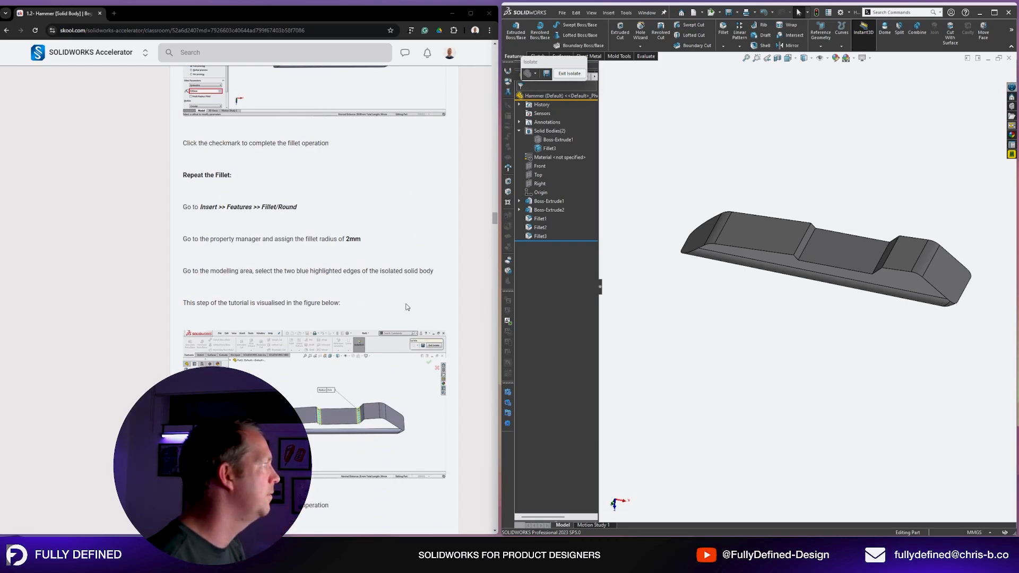
{"action": "middle_click_drag", "start_coordinate": [807, 338], "coordinate": [832, 323]}
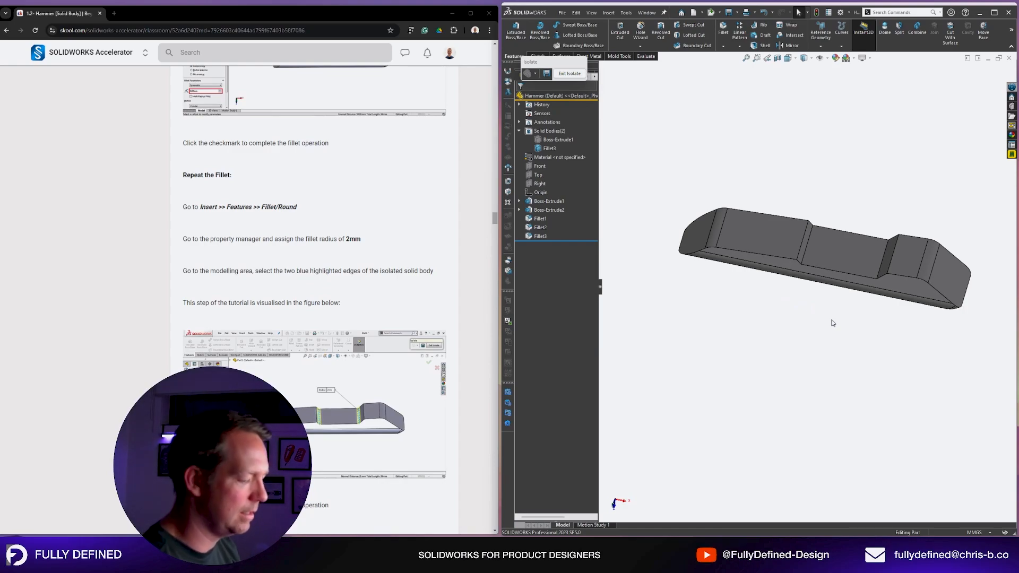
{"action": "key", "text": "Return"}
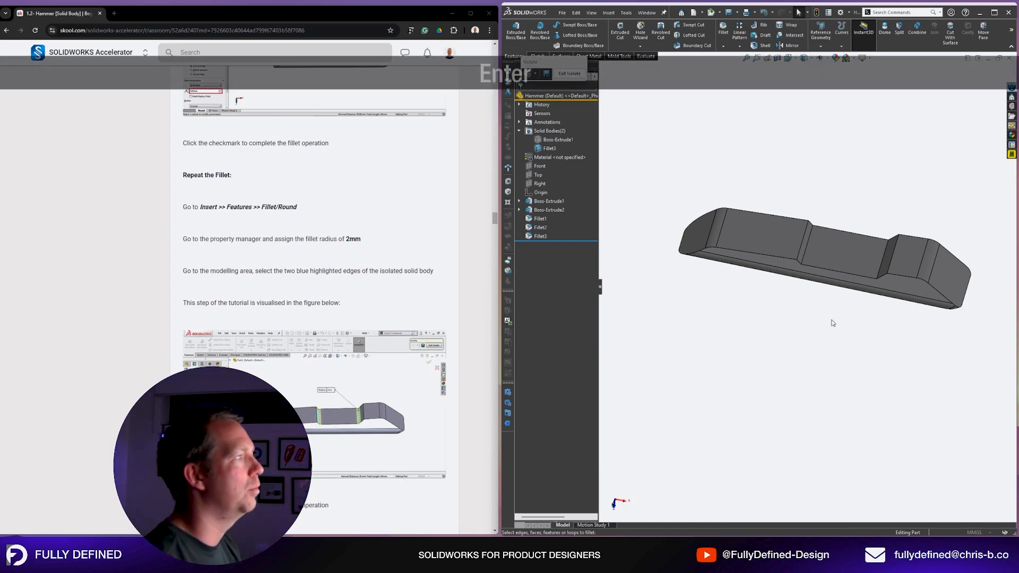
{"action": "left_click", "coordinate": [807, 247]}
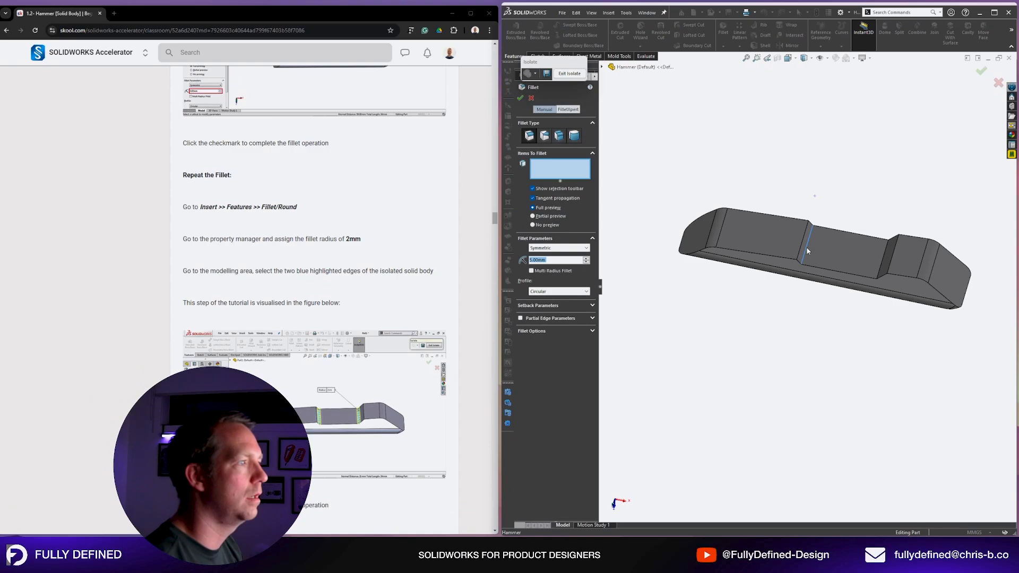
{"action": "middle_click_drag", "start_coordinate": [807, 247], "coordinate": [905, 277]}
{"action": "left_click", "coordinate": [883, 271]}
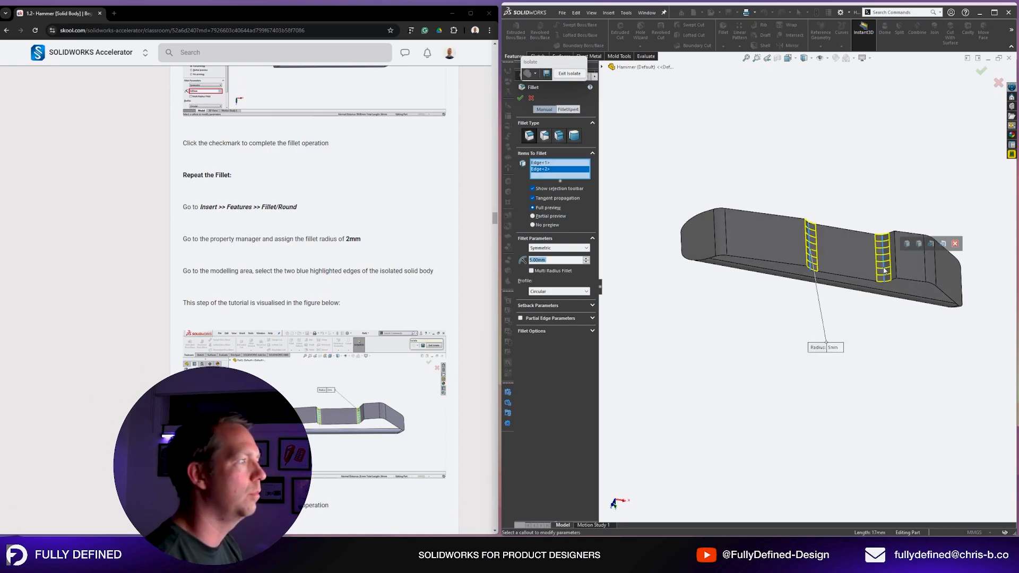
{"action": "type", "text": "2"}
{"action": "key", "text": "Return"}
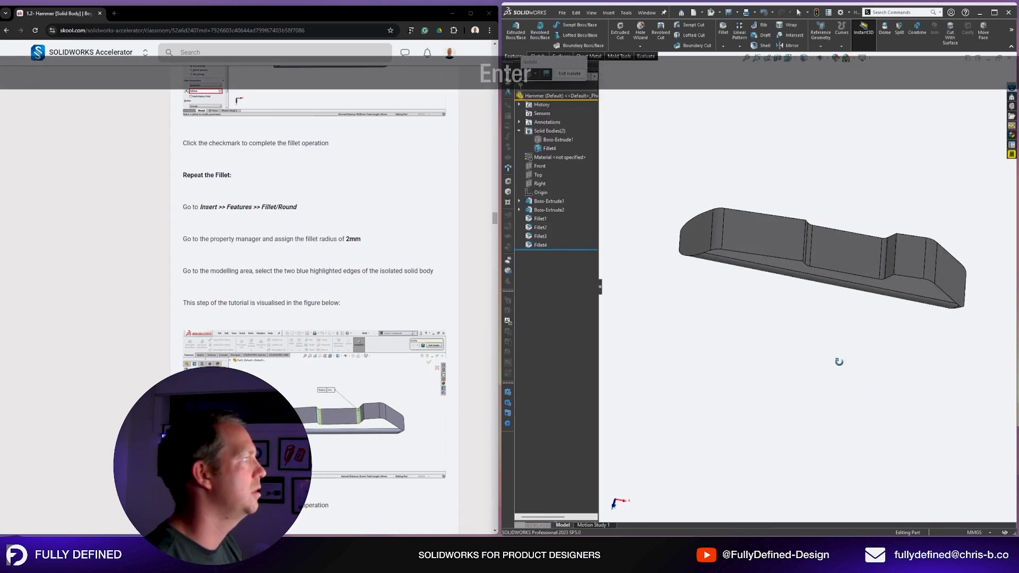
Chamfer the two opposite long edges of the recess floor with a 1.5 mm distance at 45 degrees.
{"action": "scroll", "coordinate": [452, 279], "scroll_direction": "down", "scroll_amount": 4}
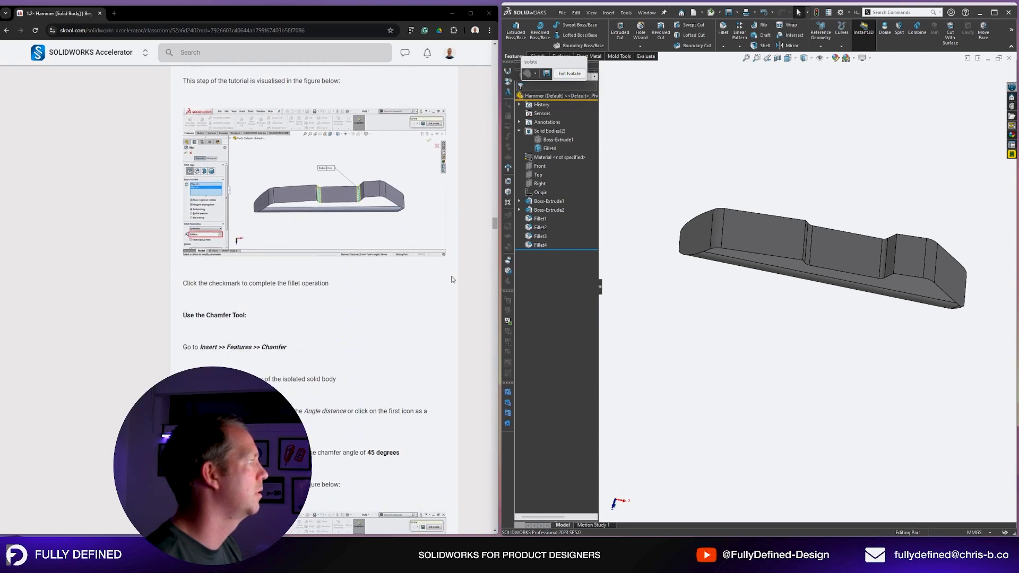
{"action": "scroll", "coordinate": [451, 279], "scroll_direction": "down", "scroll_amount": 3}
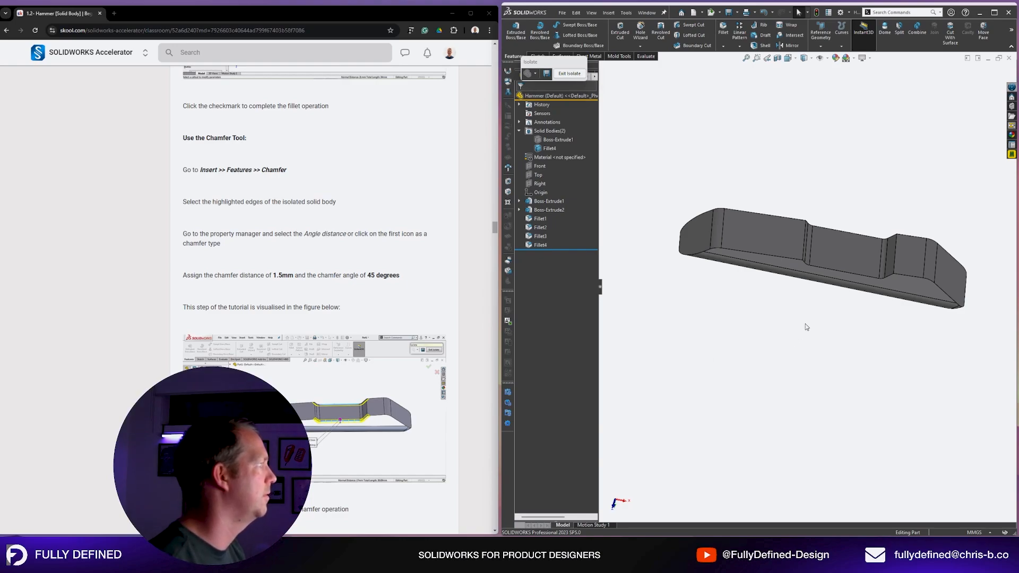
{"action": "middle_click_drag", "start_coordinate": [806, 327], "coordinate": [824, 364]}
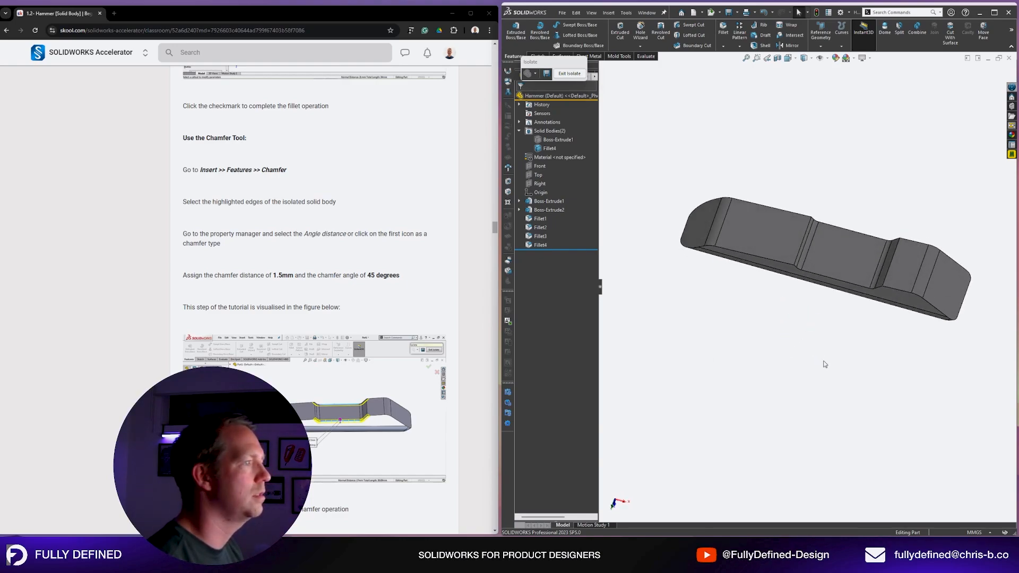
{"action": "left_click", "coordinate": [843, 282]}
{"action": "left_click", "coordinate": [842, 228], "text": "ctrl"}
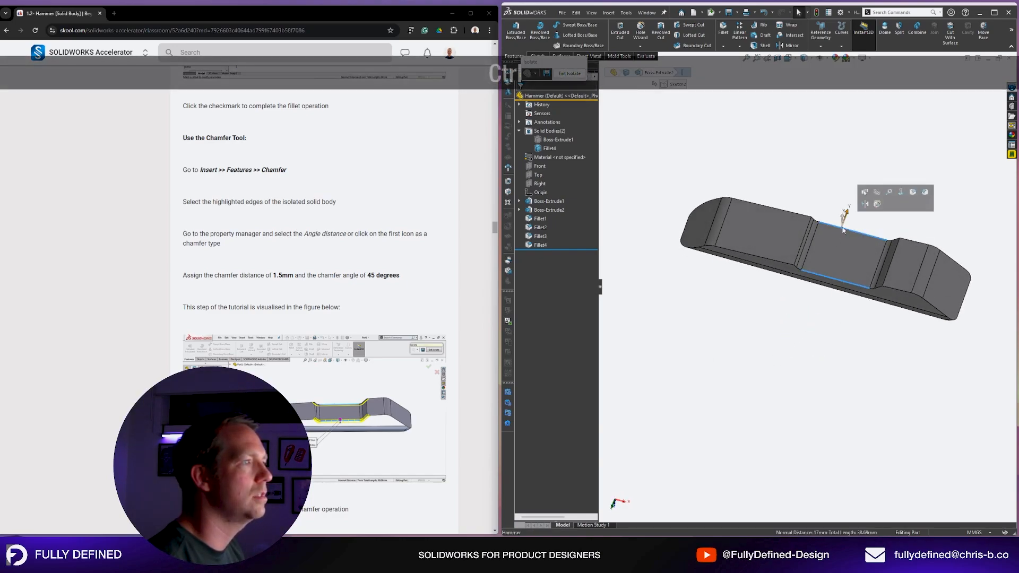
{"action": "left_click", "coordinate": [925, 193]}
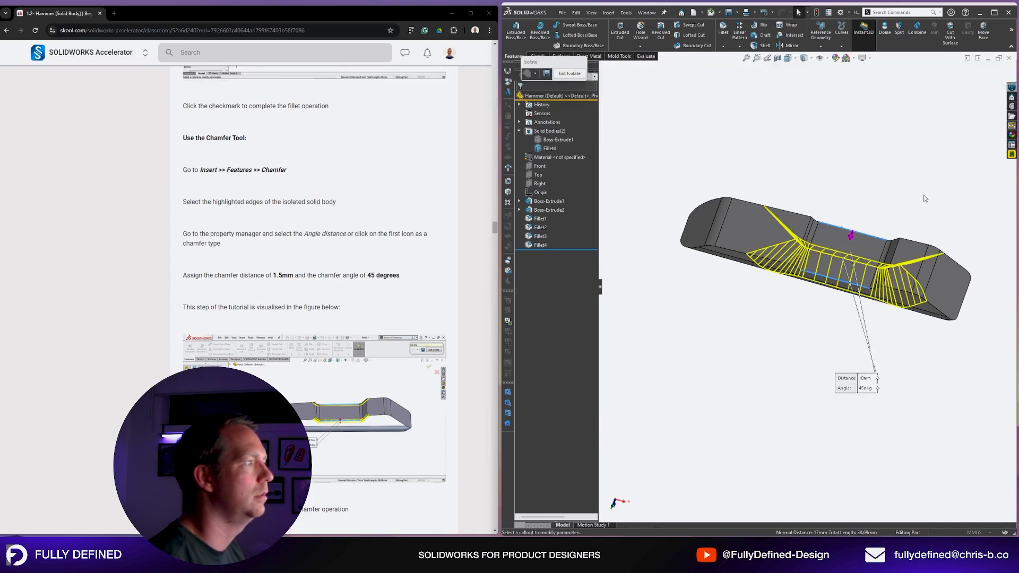
{"action": "type", "text": "1.5"}
{"action": "key", "text": "Return"}
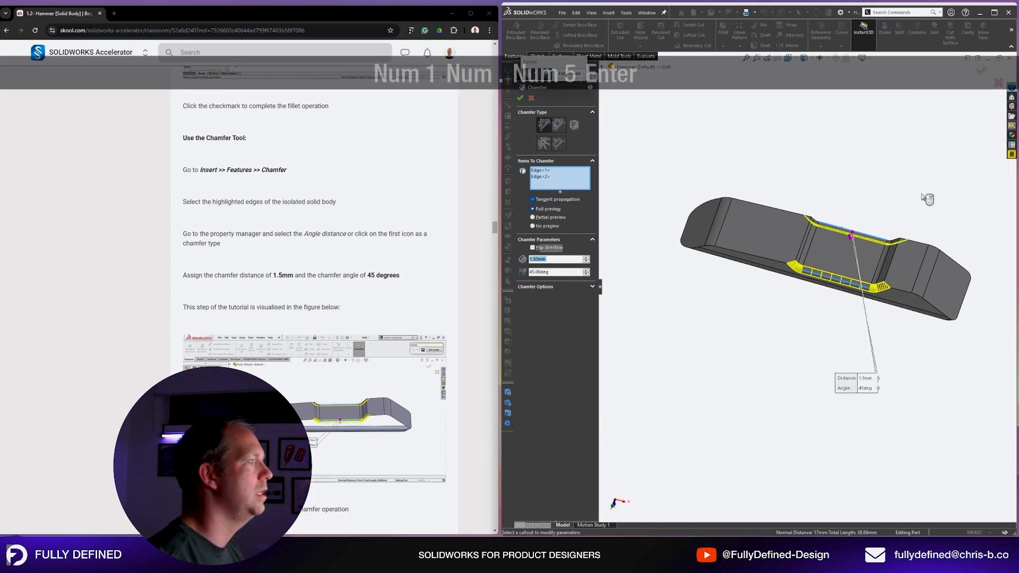
{"action": "key", "text": "Return"}
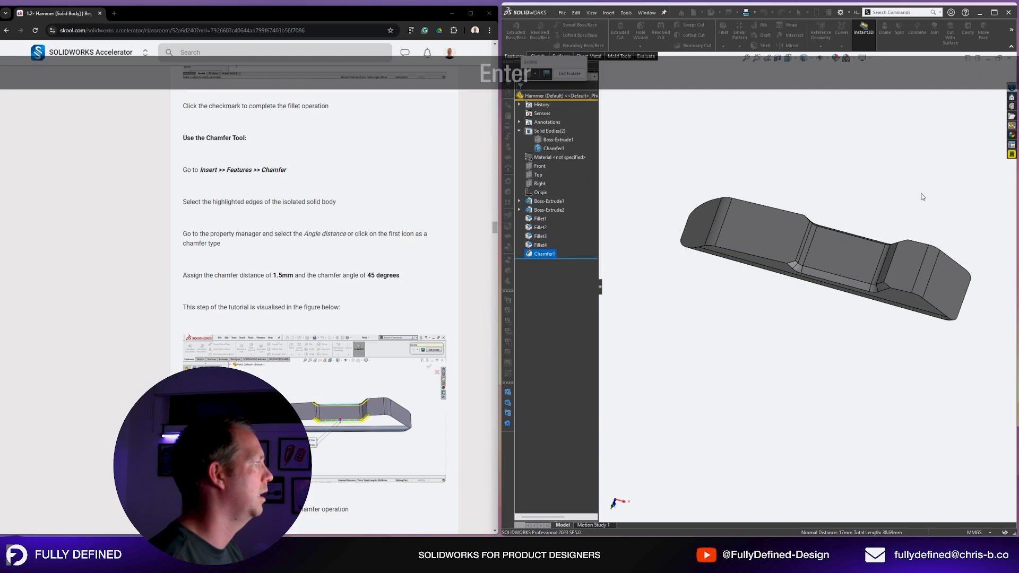
Compare the tutorial's next fillet instructions and figure with the chamfered recess on the isolated body.
{"action": "scroll", "coordinate": [368, 334], "scroll_direction": "down", "scroll_amount": 7}
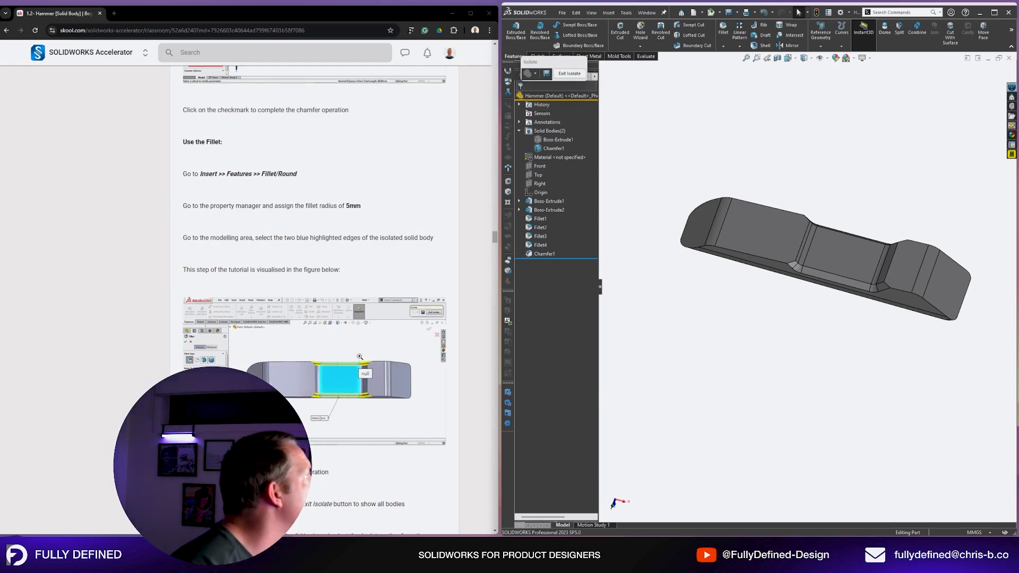
{"action": "scroll", "coordinate": [359, 357], "scroll_direction": "up", "scroll_amount": 1}
{"action": "scroll", "coordinate": [360, 356], "scroll_direction": "down", "scroll_amount": 1}
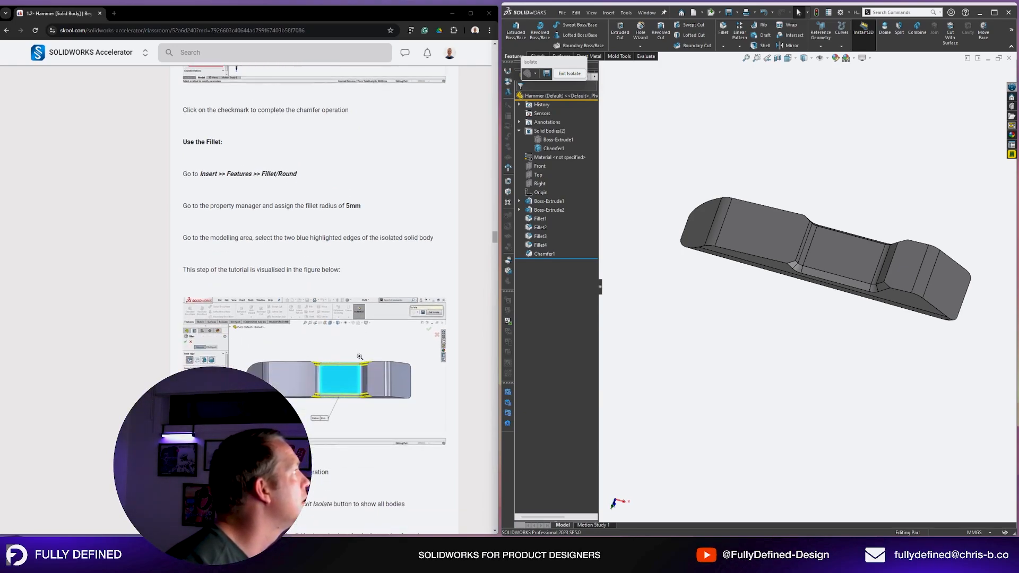
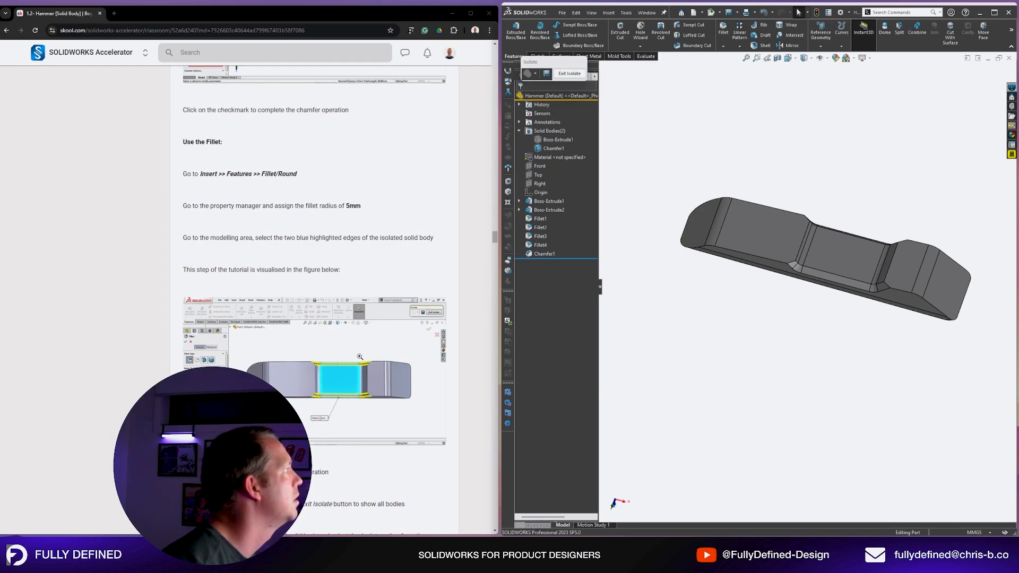
{"action": "scroll", "coordinate": [313, 266], "scroll_direction": "up", "scroll_amount": 3}
{"action": "scroll", "coordinate": [313, 266], "scroll_direction": "down", "scroll_amount": 3}
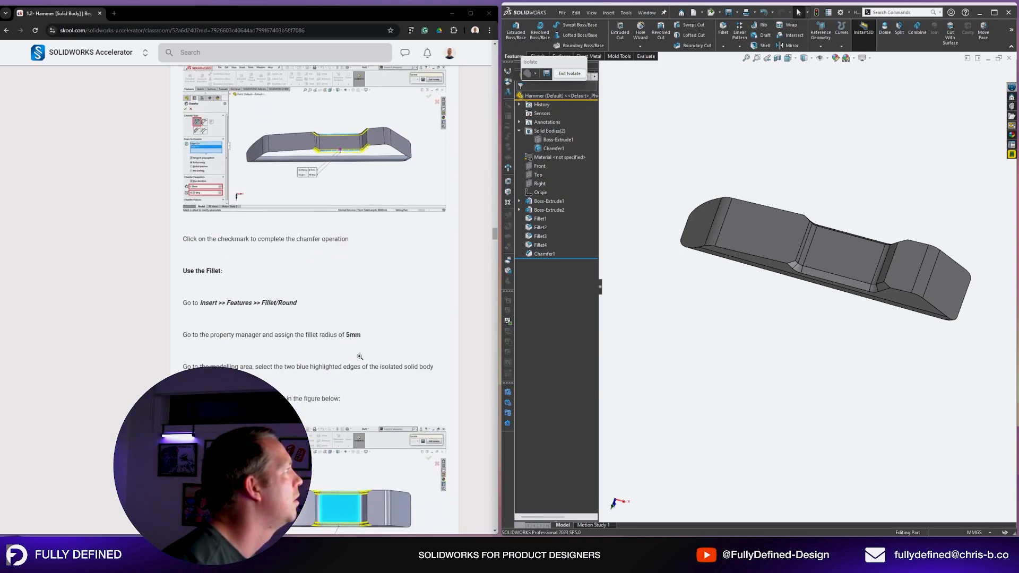
{"action": "scroll", "coordinate": [360, 357], "scroll_direction": "down", "scroll_amount": 2}
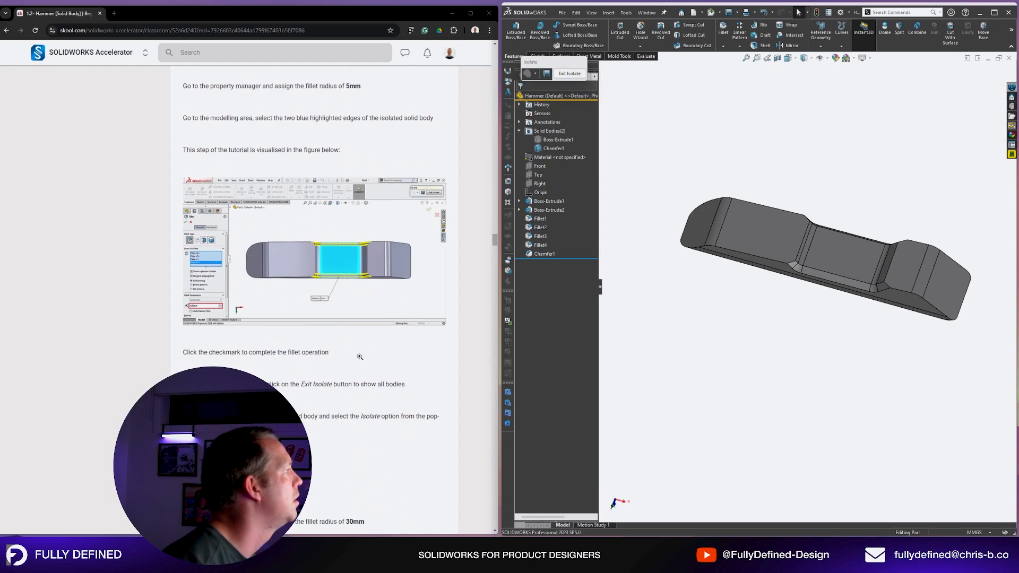
{"action": "middle_click_drag", "start_coordinate": [696, 335], "coordinate": [867, 293]}
{"action": "scroll", "coordinate": [867, 293], "scroll_direction": "down", "scroll_amount": 3}
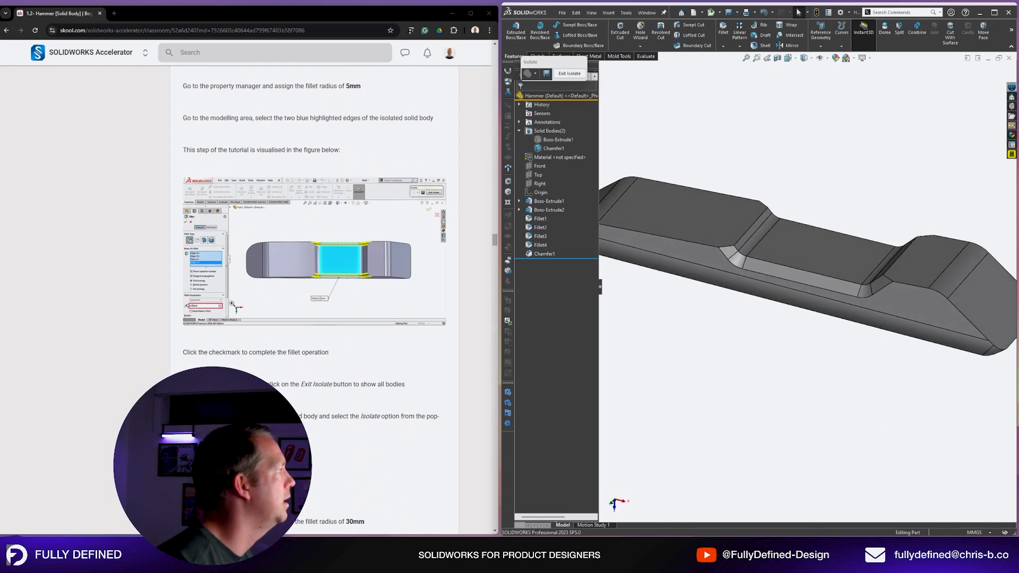
{"action": "scroll", "coordinate": [279, 155], "scroll_direction": "up", "scroll_amount": 1}
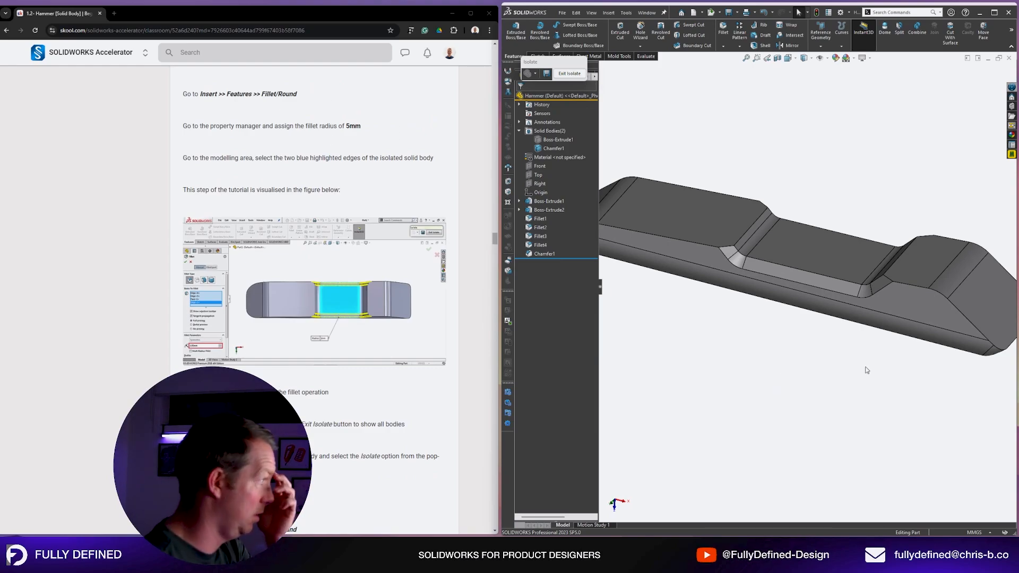
{"action": "scroll", "coordinate": [812, 298], "scroll_direction": "up", "scroll_amount": 1}
{"action": "scroll", "coordinate": [811, 298], "scroll_direction": "down", "scroll_amount": 2}
Fillet the edges around the two long chamfer faces of the recess with a 1 mm radius.
{"action": "left_click", "coordinate": [810, 271]}
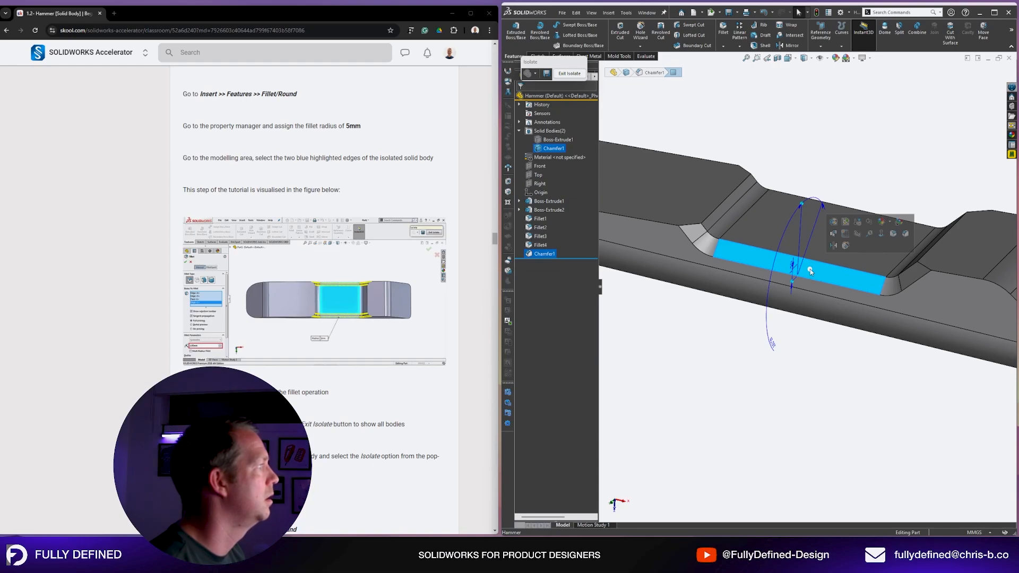
{"action": "left_click", "coordinate": [819, 329]}
{"action": "left_click", "coordinate": [816, 272]}
{"action": "left_click", "coordinate": [814, 327]}
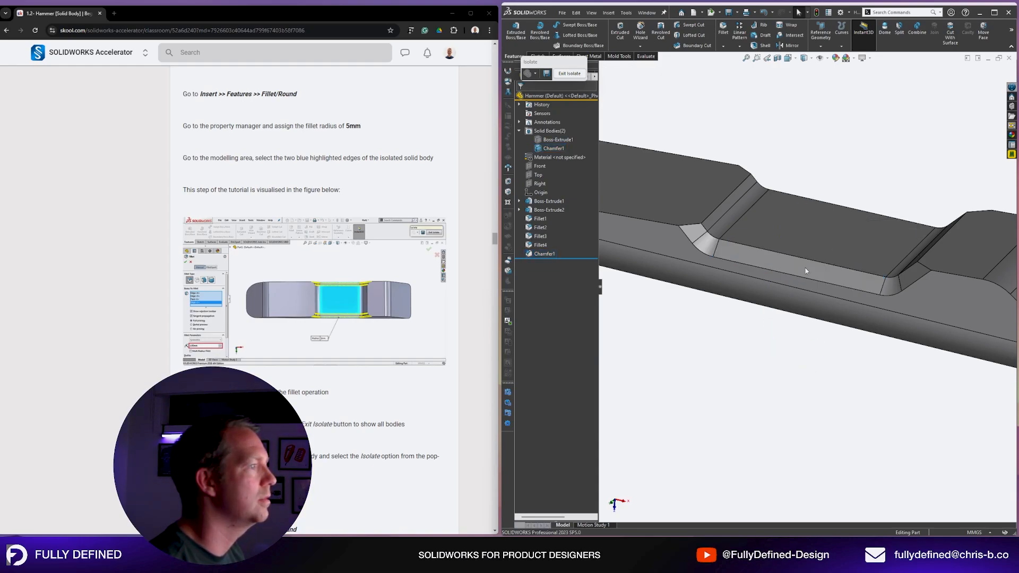
{"action": "left_click", "coordinate": [803, 265]}
{"action": "left_click", "coordinate": [837, 336]}
{"action": "left_click", "coordinate": [840, 285]}
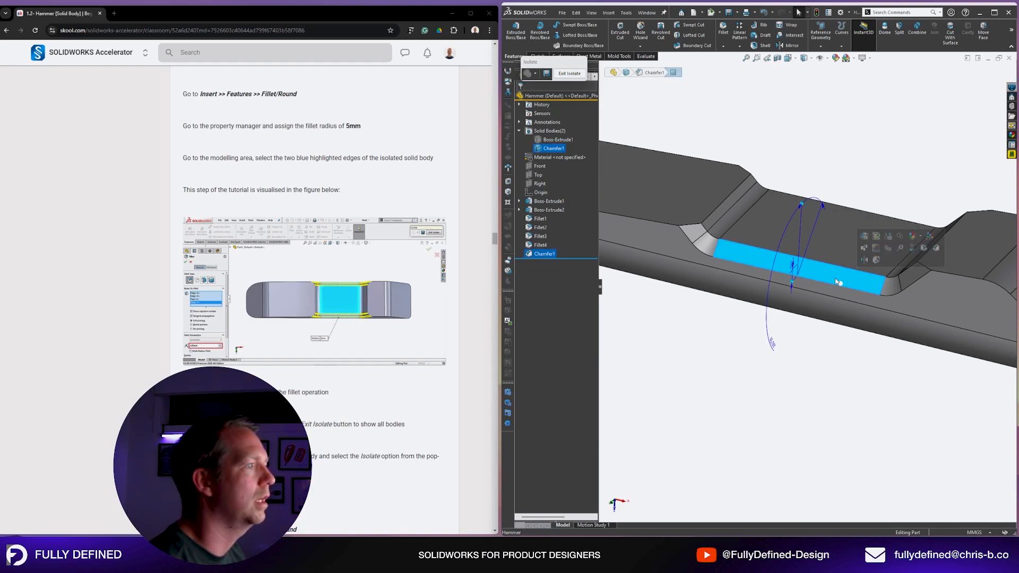
{"action": "left_click", "coordinate": [923, 250]}
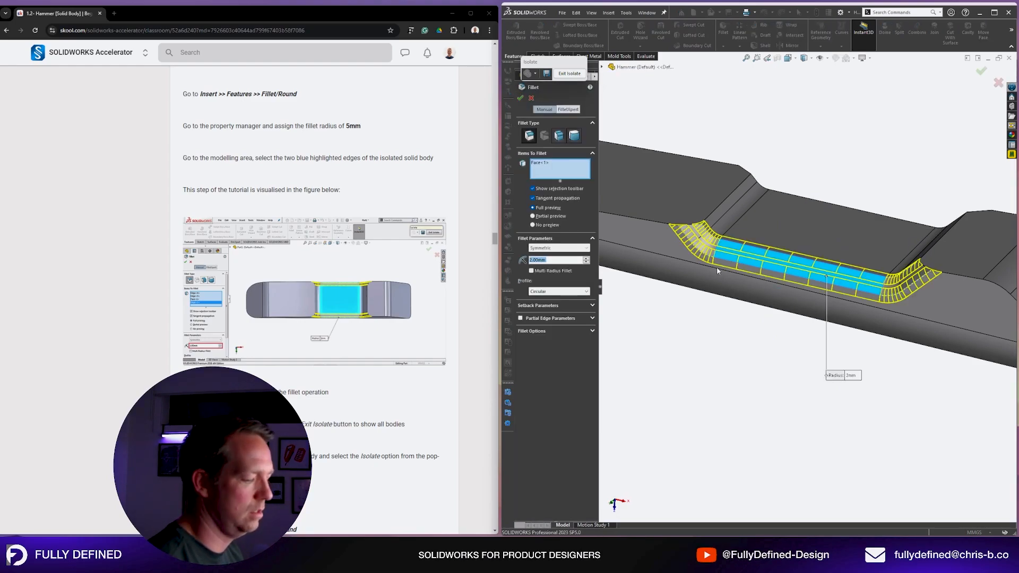
{"action": "type", "text": "1"}
{"action": "key", "text": "Return"}
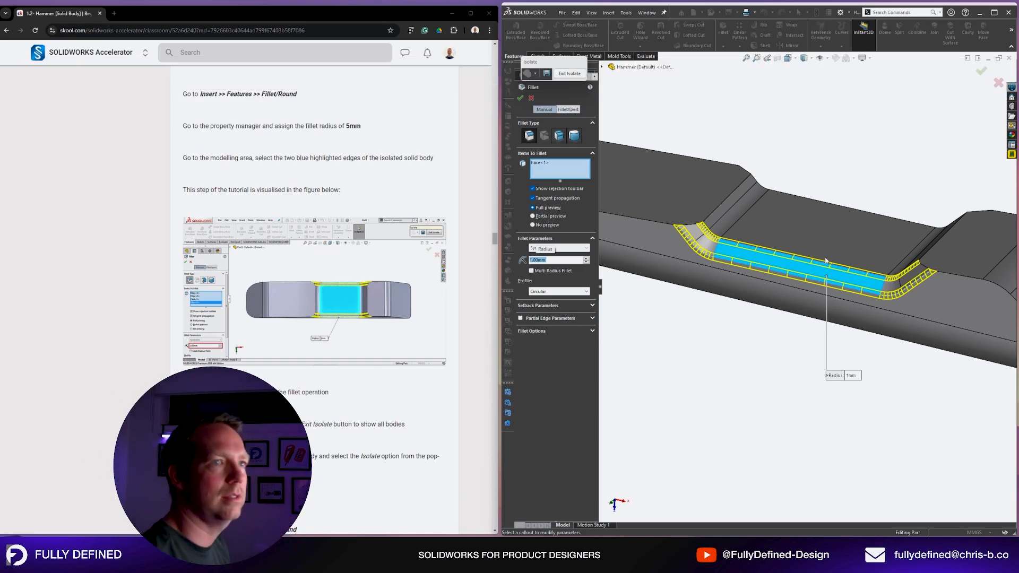
{"action": "middle_click_drag", "start_coordinate": [852, 209], "coordinate": [816, 247]}
{"action": "left_click", "coordinate": [818, 208]}
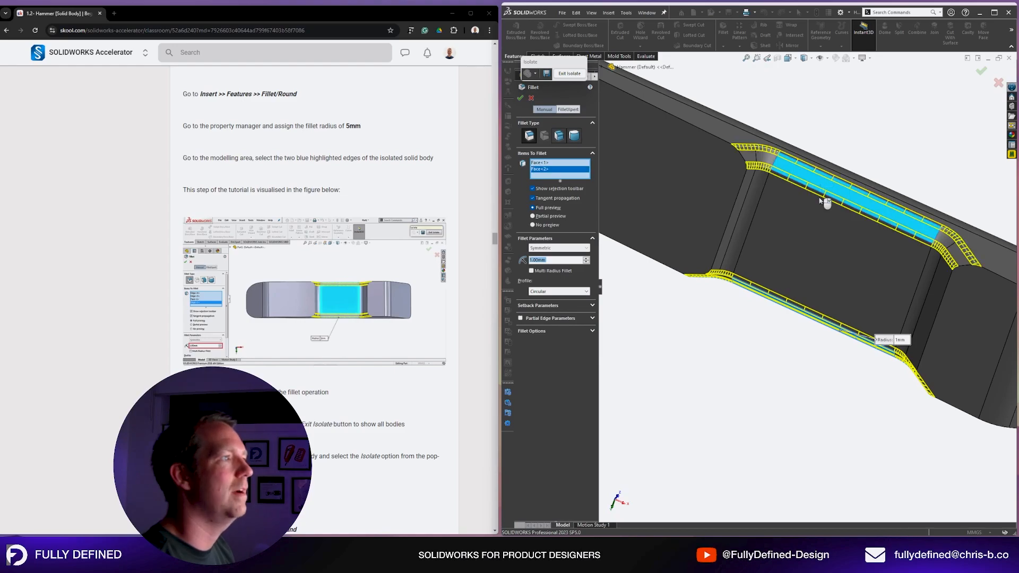
{"action": "middle_click_drag", "start_coordinate": [817, 208], "coordinate": [844, 192]}
{"action": "key", "text": "Return"}
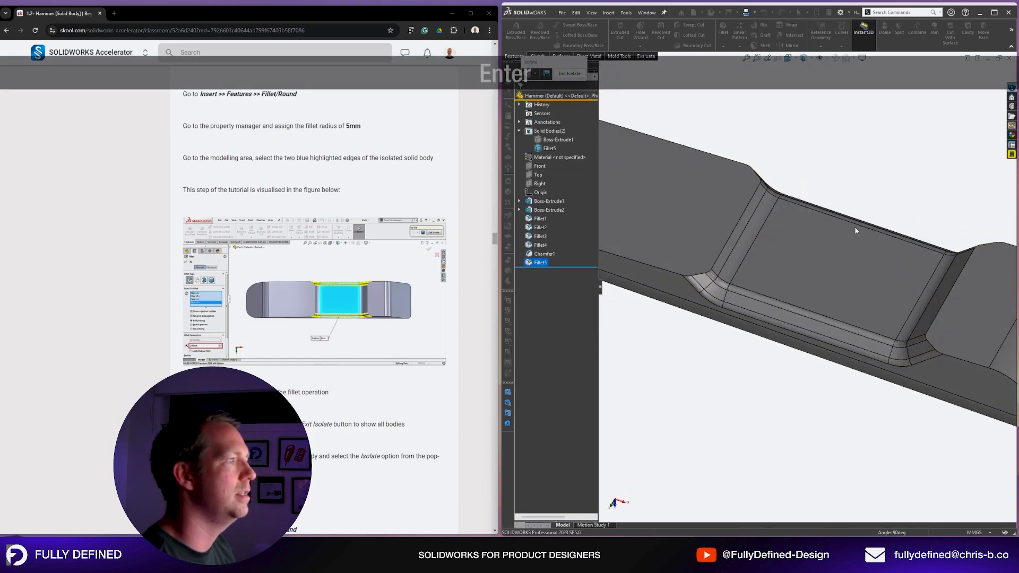
Following the tutorial, exit the isolation to show all bodies and save the part.
{"action": "scroll", "coordinate": [420, 323], "scroll_direction": "down", "scroll_amount": 1}
{"action": "scroll", "coordinate": [421, 308], "scroll_direction": "down", "scroll_amount": 3}
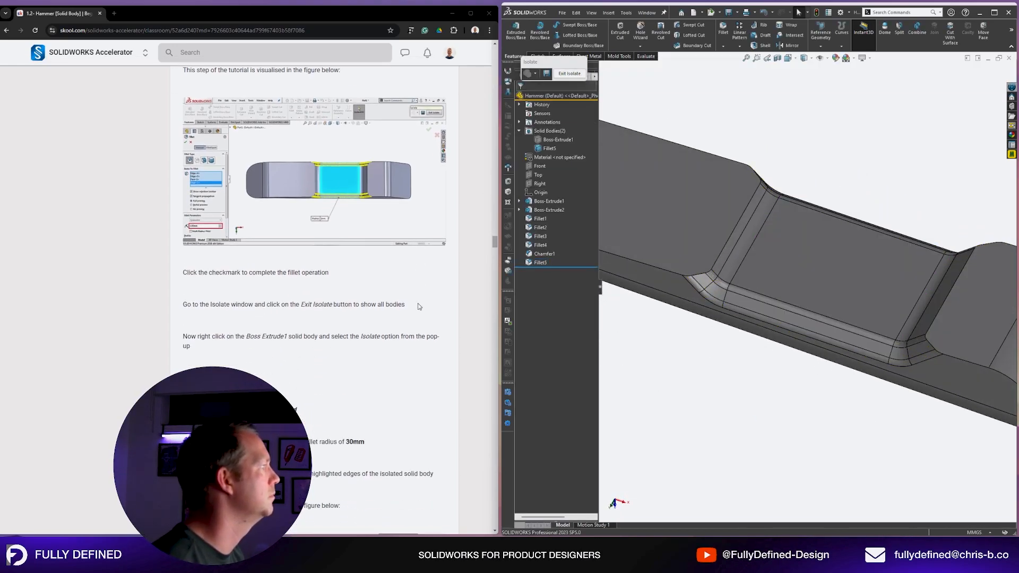
{"action": "left_click", "coordinate": [569, 74]}
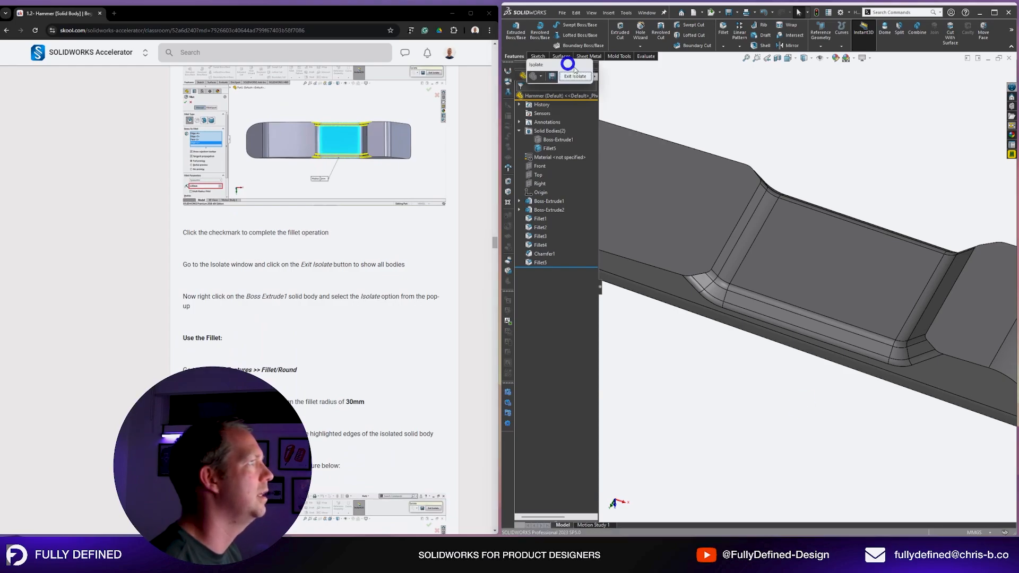
{"action": "scroll", "coordinate": [775, 407], "scroll_direction": "up", "scroll_amount": 5}
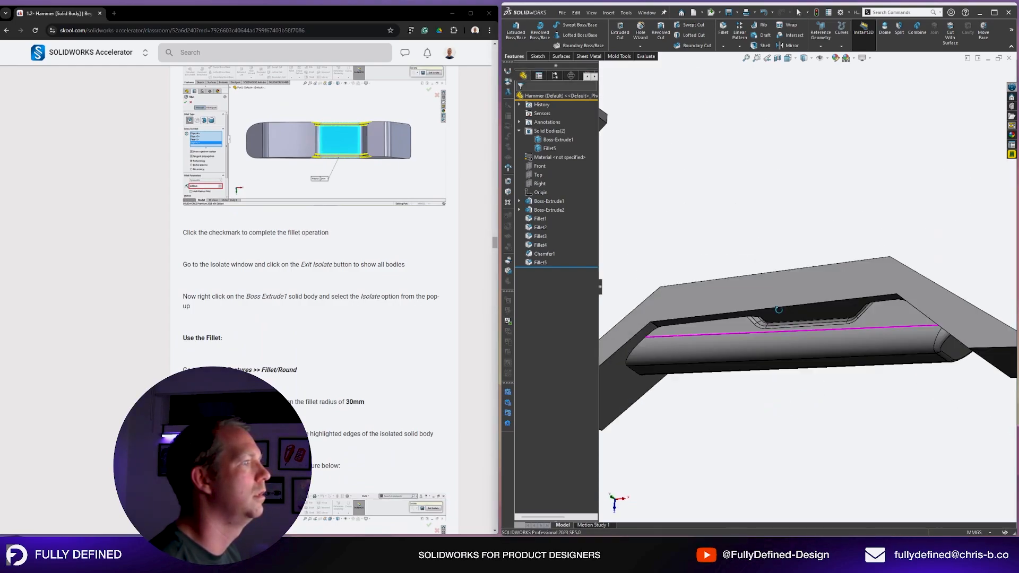
{"action": "middle_click_drag", "start_coordinate": [775, 407], "coordinate": [786, 361]}
{"action": "key", "text": "ctrl+s"}
Read the tutorial's instructions and figure for the 30 mm fillet on the main hammer body's curved end.
{"action": "scroll", "coordinate": [816, 370], "scroll_direction": "up", "scroll_amount": 2}
{"action": "scroll", "coordinate": [357, 332], "scroll_direction": "down", "scroll_amount": 3}
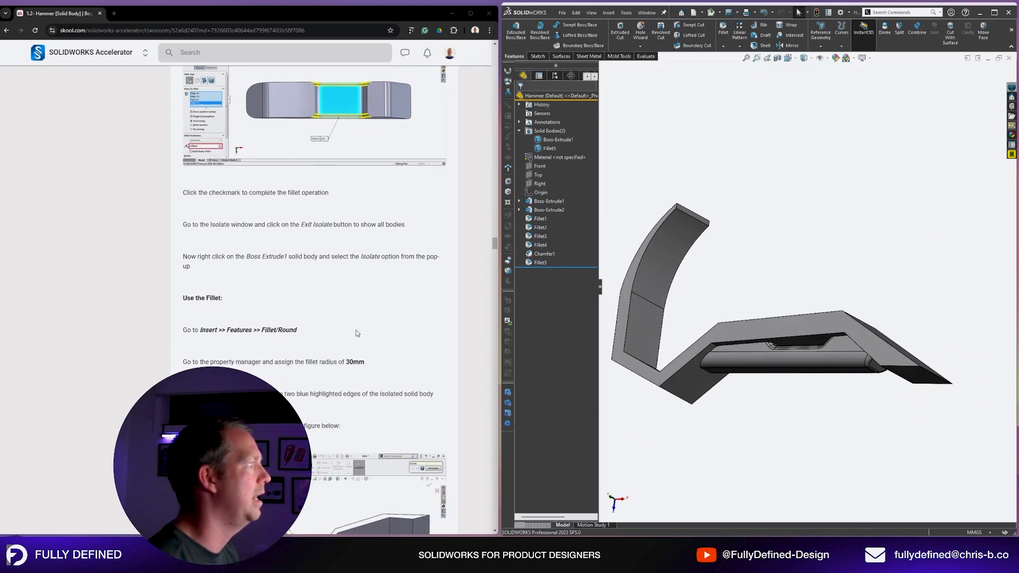
{"action": "scroll", "coordinate": [353, 321], "scroll_direction": "down", "scroll_amount": 3}
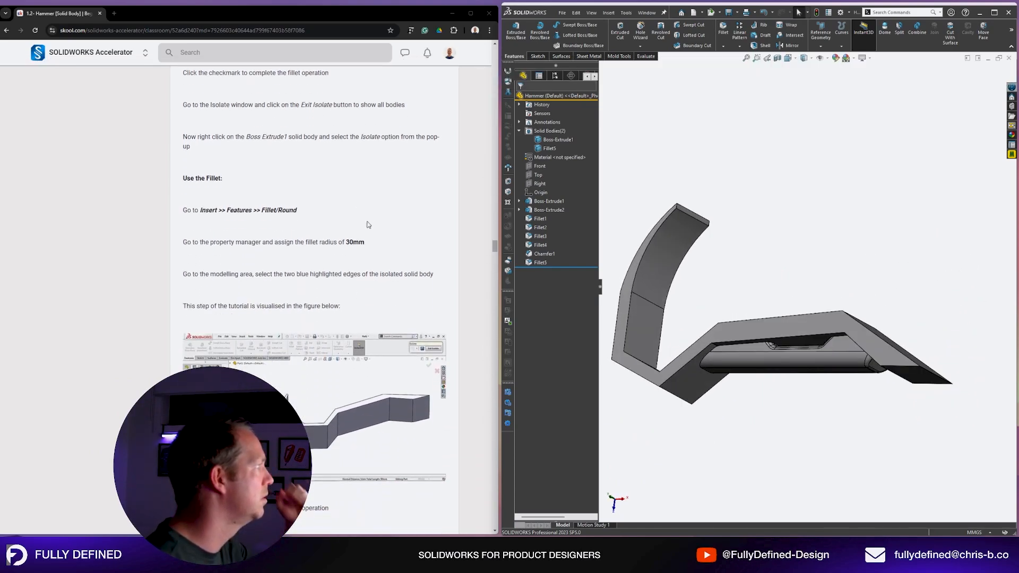
{"action": "middle_click_drag", "start_coordinate": [742, 328], "coordinate": [753, 186]}
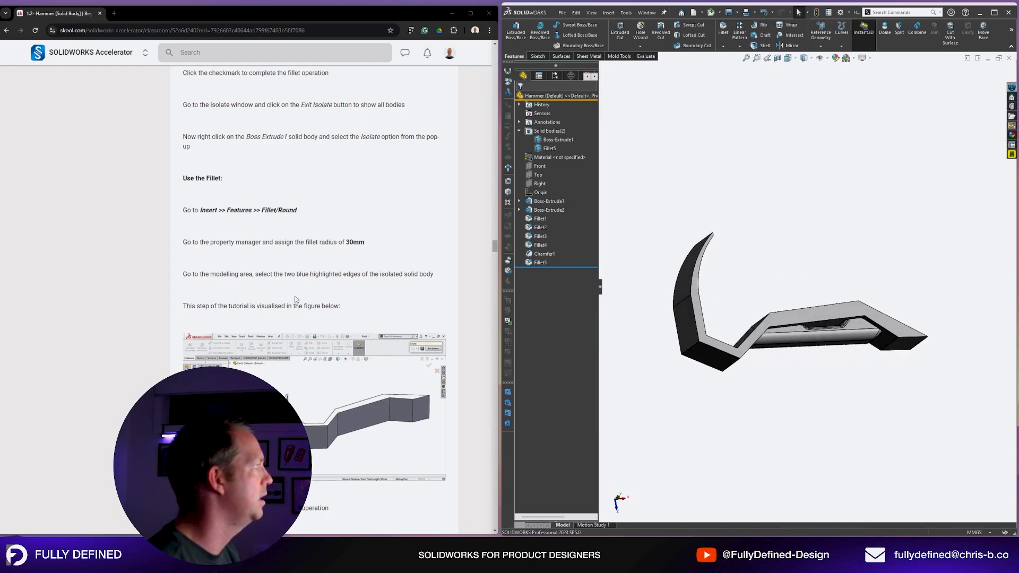
{"action": "scroll", "coordinate": [297, 300], "scroll_direction": "down", "scroll_amount": 3}
{"action": "scroll", "coordinate": [673, 312], "scroll_direction": "down", "scroll_amount": 2}
{"action": "scroll", "coordinate": [311, 200], "scroll_direction": "up", "scroll_amount": 2}
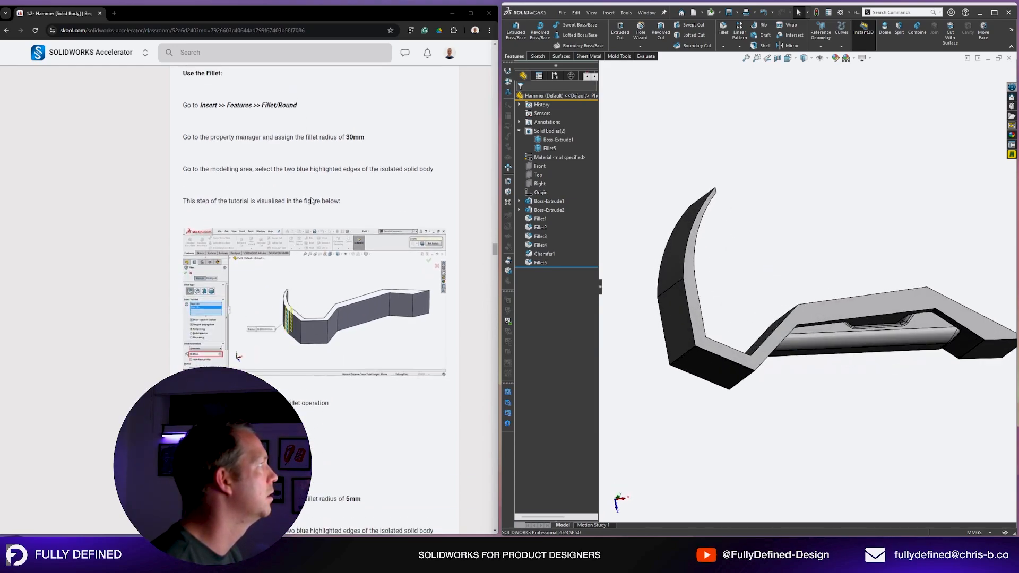
{"action": "scroll", "coordinate": [247, 354], "scroll_direction": "down", "scroll_amount": 1}
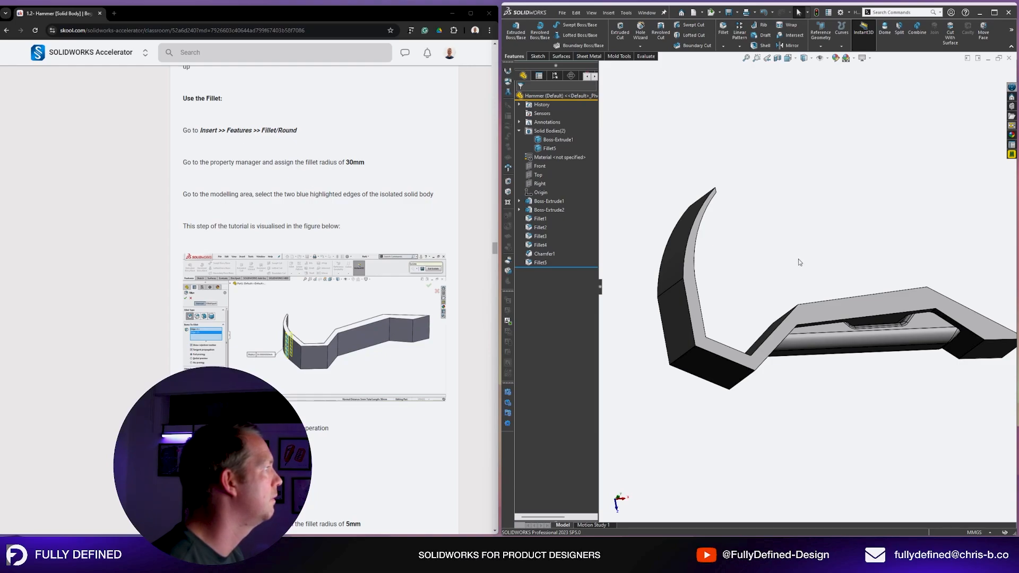
Fillet the inner and outer cross edges where the main body's curved end meets its straight section with a 30 mm radius.
{"action": "middle_click_drag", "start_coordinate": [800, 262], "coordinate": [754, 302]}
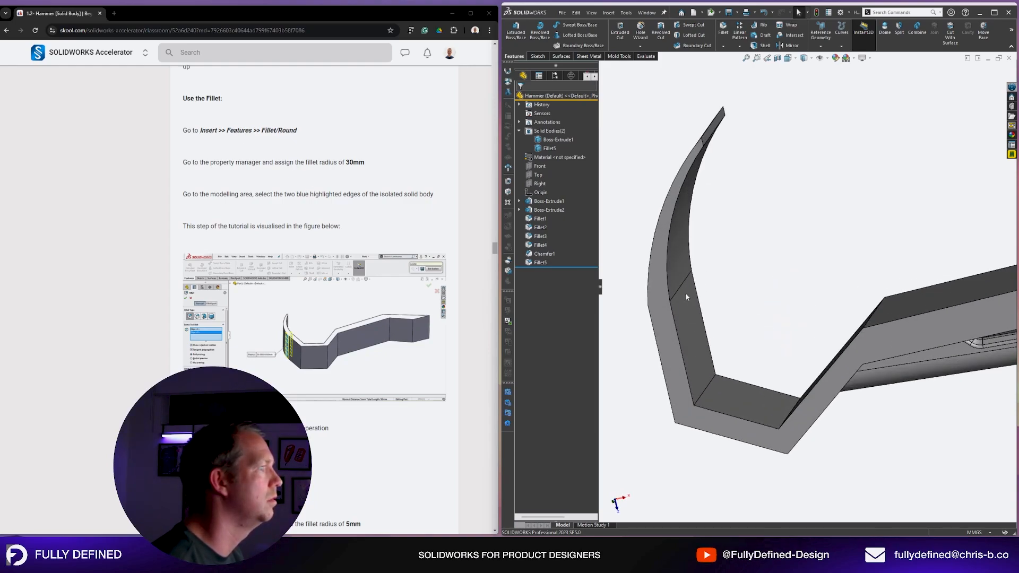
{"action": "left_click", "coordinate": [684, 290]}
{"action": "left_click", "coordinate": [710, 318]}
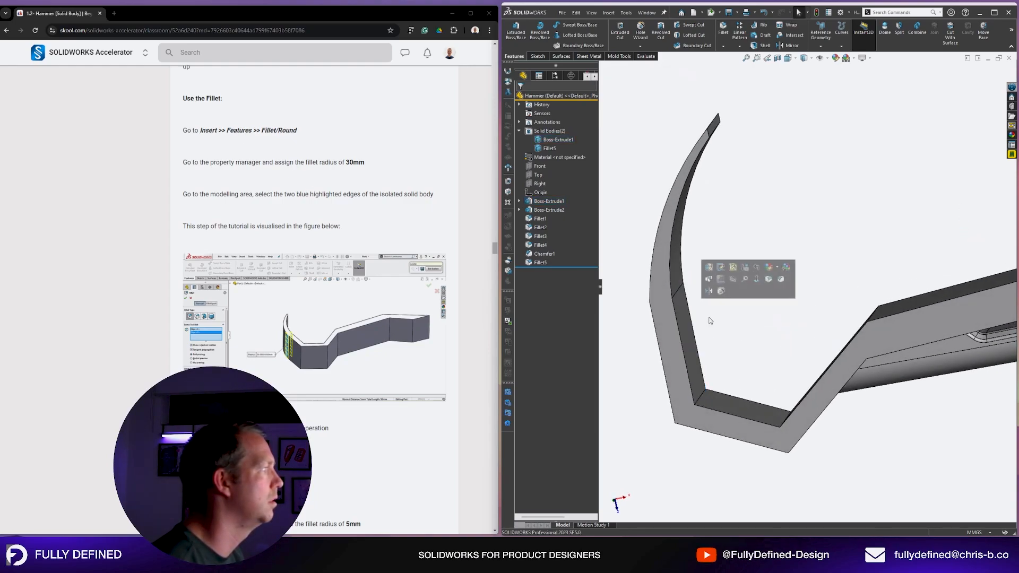
{"action": "middle_click_drag", "start_coordinate": [709, 319], "coordinate": [655, 297]}
{"action": "left_click", "coordinate": [674, 286]}
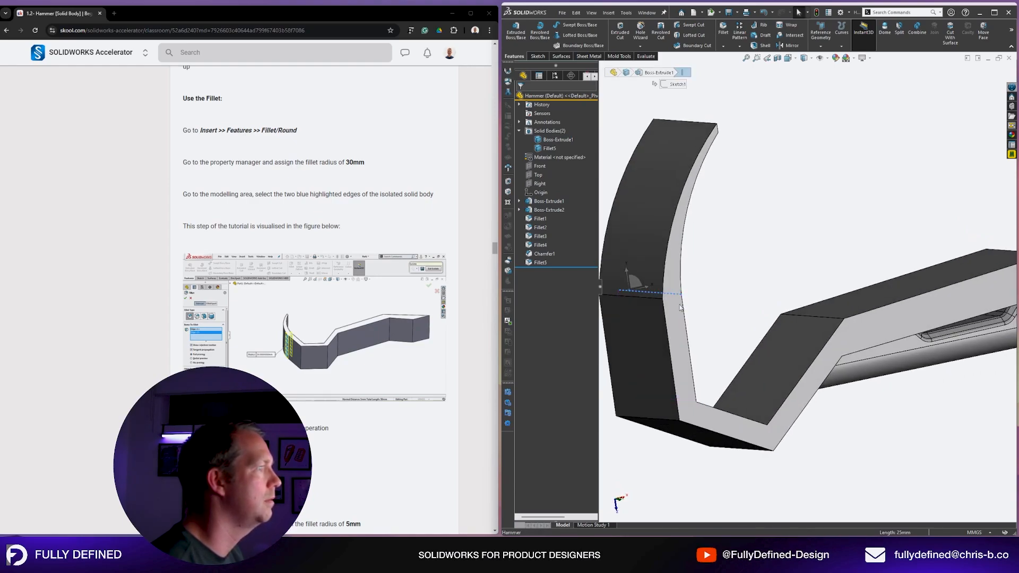
{"action": "left_click", "coordinate": [724, 267]}
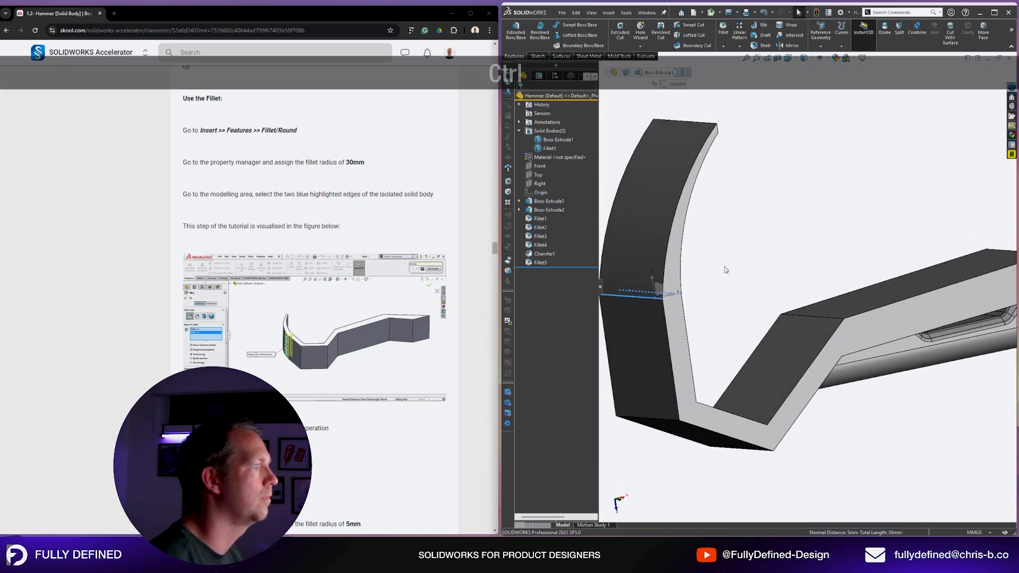
{"action": "type", "text": "30"}
{"action": "key", "text": "Return"}
{"action": "key", "text": "Return"}
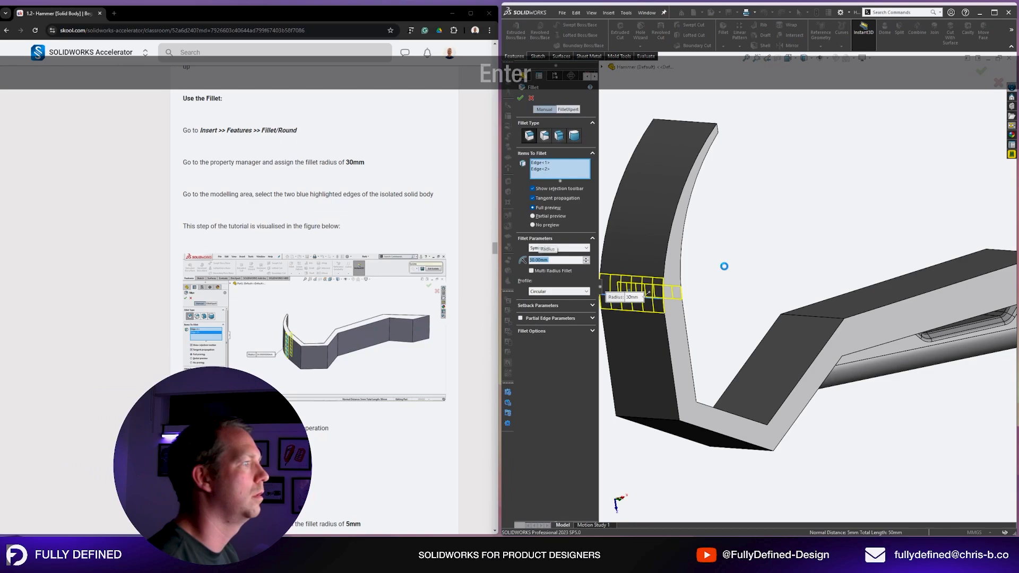
Following the tutorial, fillet the two outer corner edges of the short flat section beside the curved end with a 5 mm radius.
{"action": "middle_click_drag", "start_coordinate": [724, 266], "coordinate": [690, 270]}
{"action": "scroll", "coordinate": [386, 329], "scroll_direction": "down", "scroll_amount": 5}
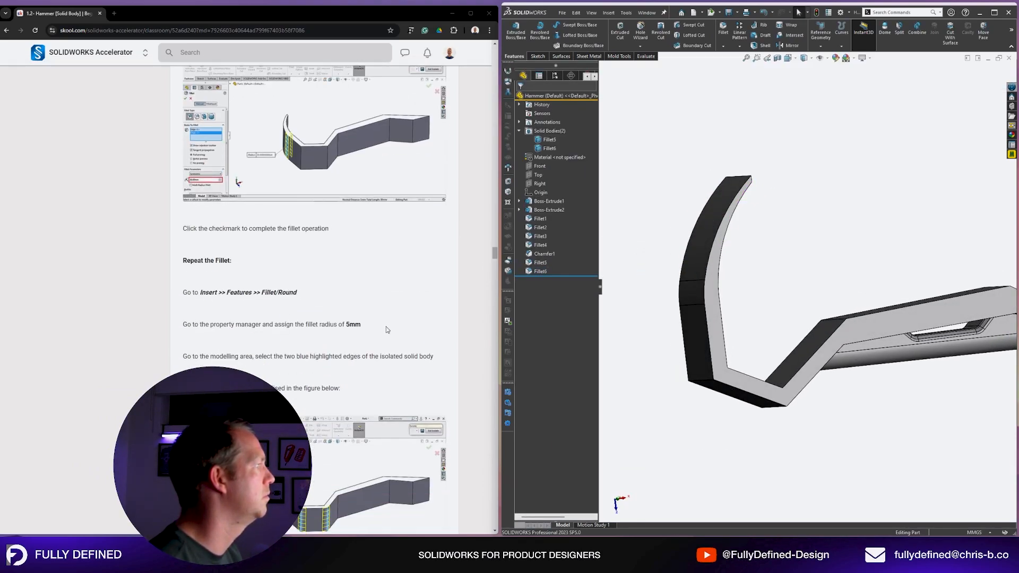
{"action": "middle_click_drag", "start_coordinate": [706, 408], "coordinate": [753, 453]}
{"action": "key", "text": "Return"}
{"action": "left_click", "coordinate": [711, 344]}
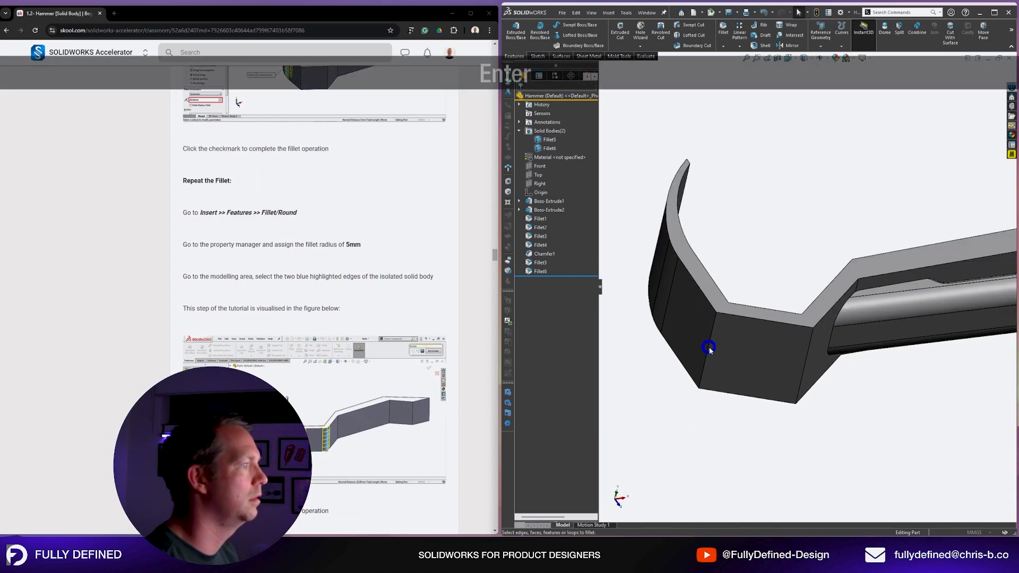
{"action": "left_click", "coordinate": [803, 368]}
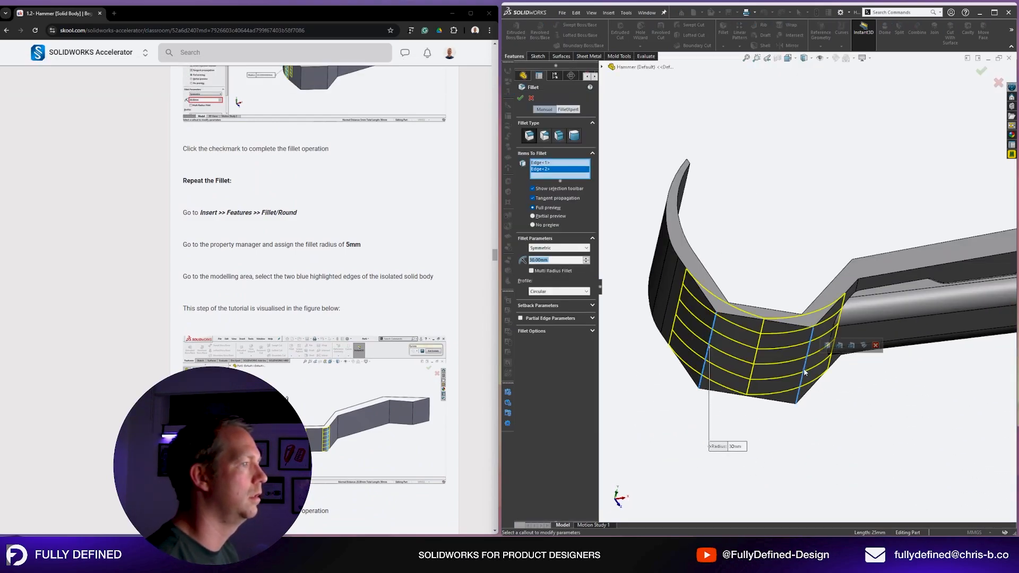
{"action": "type", "text": "5"}
{"action": "key", "text": "Return"}
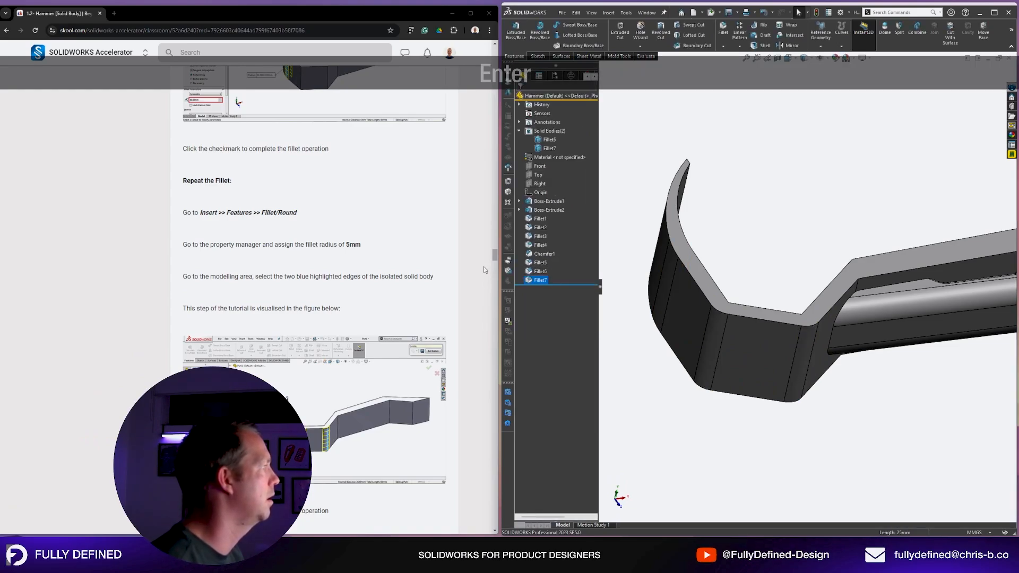
Following the tutorial, fillet the two inner corner edges of the short flat section beside the curved end with a 5 mm radius.
{"action": "scroll", "coordinate": [484, 270], "scroll_direction": "down", "scroll_amount": 3}
{"action": "scroll", "coordinate": [408, 291], "scroll_direction": "down", "scroll_amount": 6}
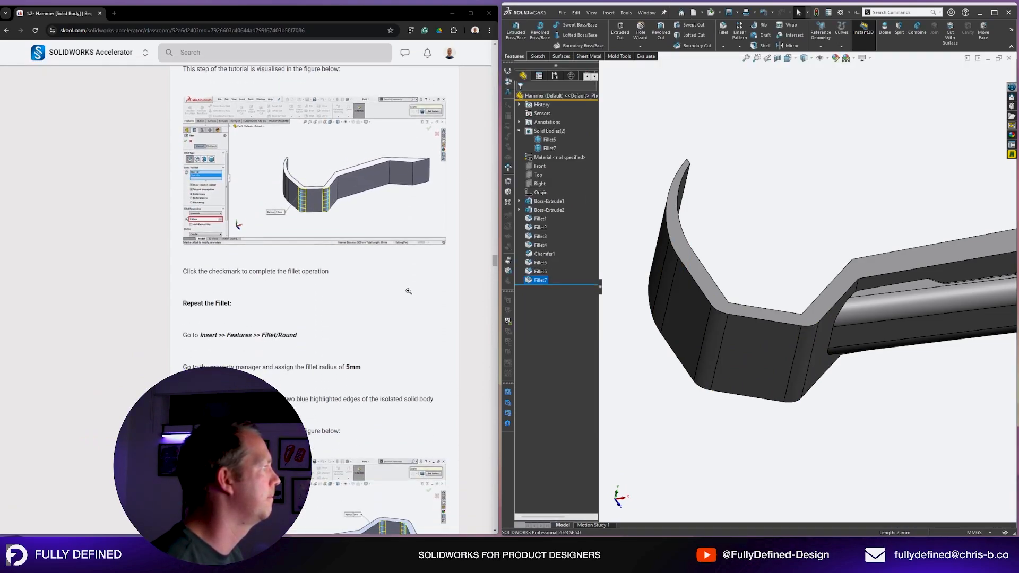
{"action": "scroll", "coordinate": [408, 291], "scroll_direction": "down", "scroll_amount": 6}
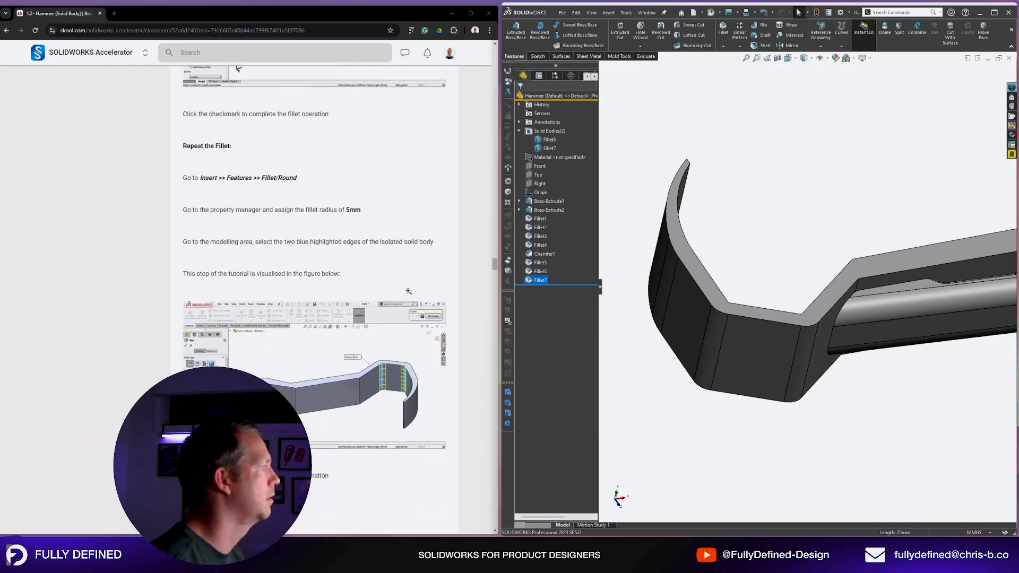
{"action": "middle_click_drag", "start_coordinate": [911, 344], "coordinate": [836, 379]}
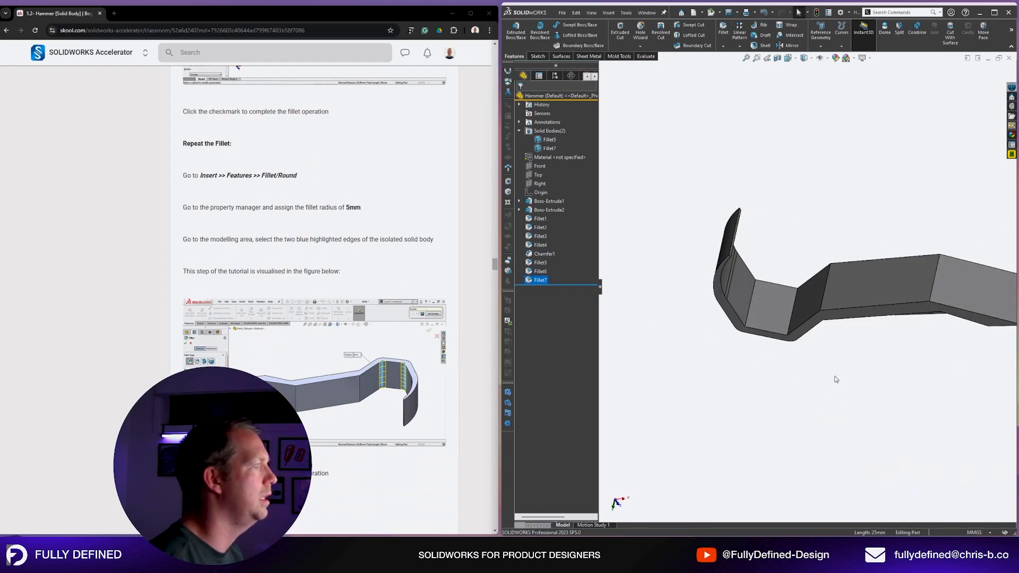
{"action": "middle_click_drag", "start_coordinate": [764, 232], "coordinate": [777, 214]}
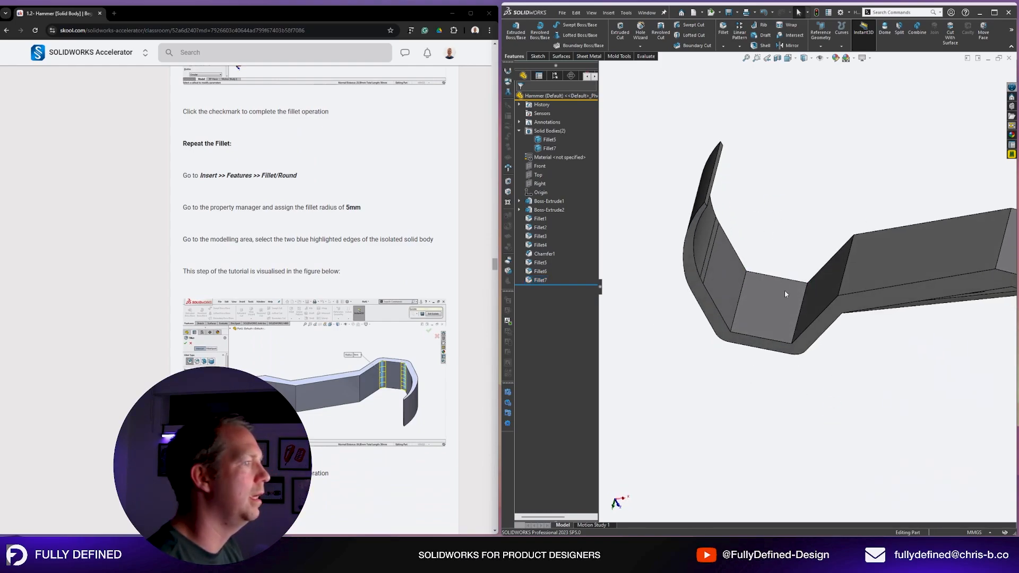
{"action": "key", "text": "Return"}
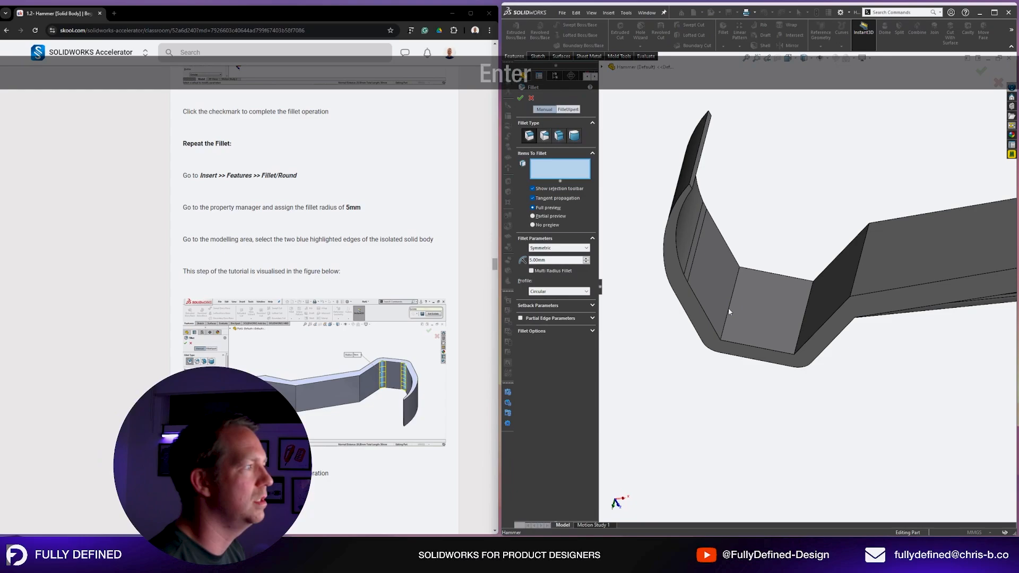
{"action": "left_click", "coordinate": [728, 312]}
{"action": "middle_click_drag", "start_coordinate": [729, 312], "coordinate": [781, 336]}
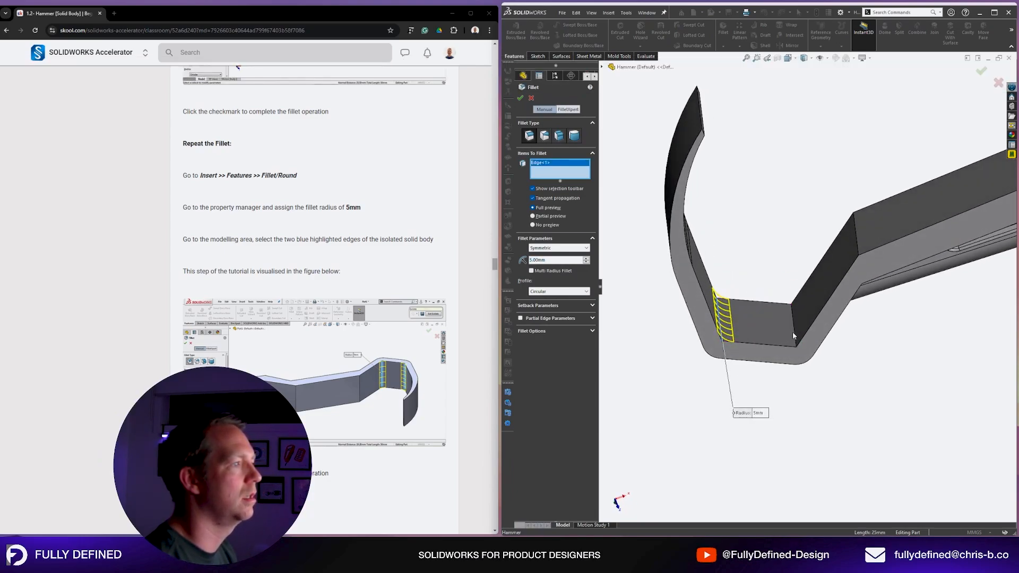
{"action": "left_click", "coordinate": [794, 336]}
{"action": "key", "text": "Return"}
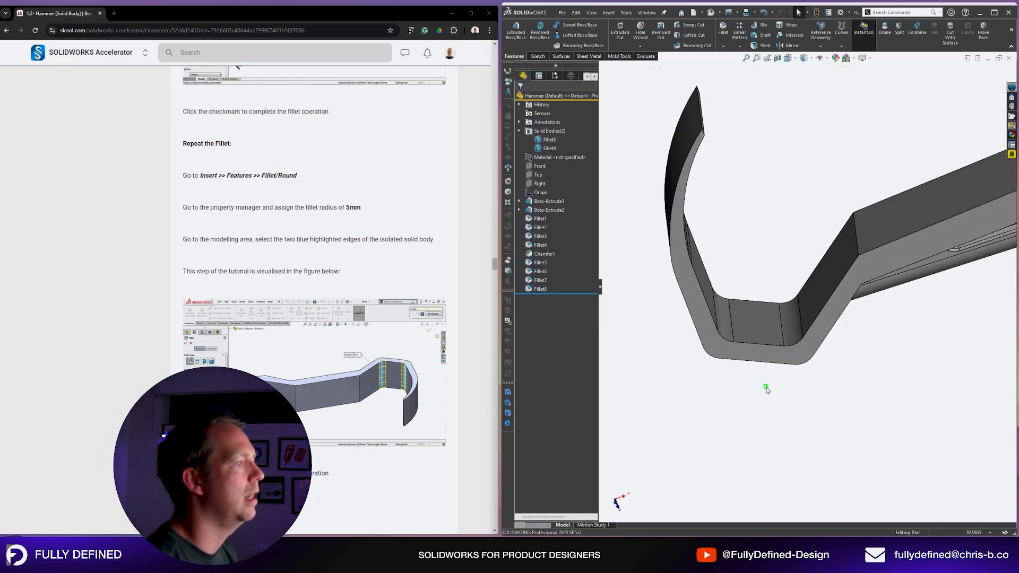
Measure the flat faces and the inner corner fillet of the short section beside the curved end.
{"action": "middle_click_drag", "start_coordinate": [766, 387], "coordinate": [780, 310]}
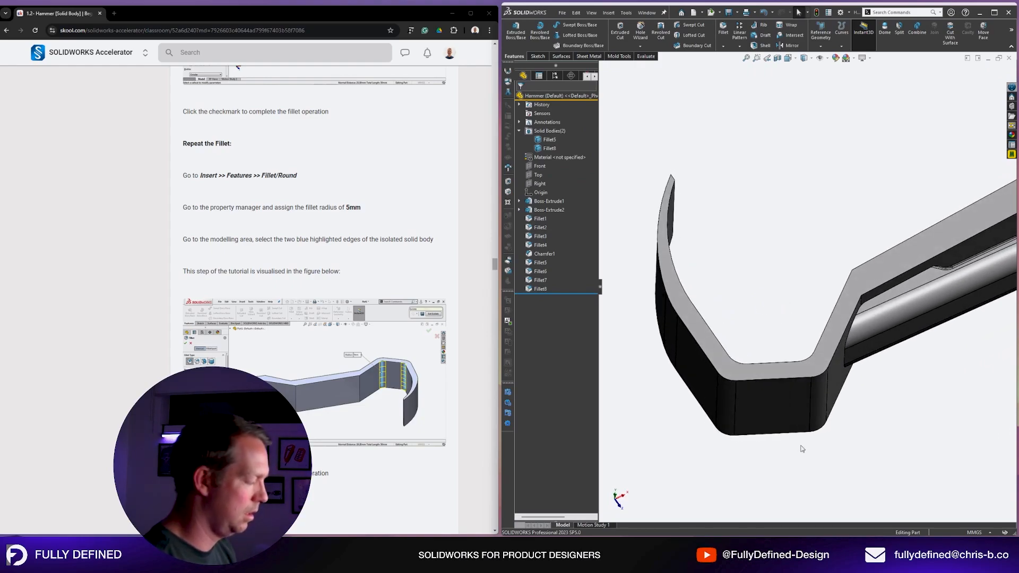
{"action": "key", "text": "m"}
{"action": "left_click", "coordinate": [788, 406]}
{"action": "middle_click_drag", "start_coordinate": [784, 346], "coordinate": [780, 416]}
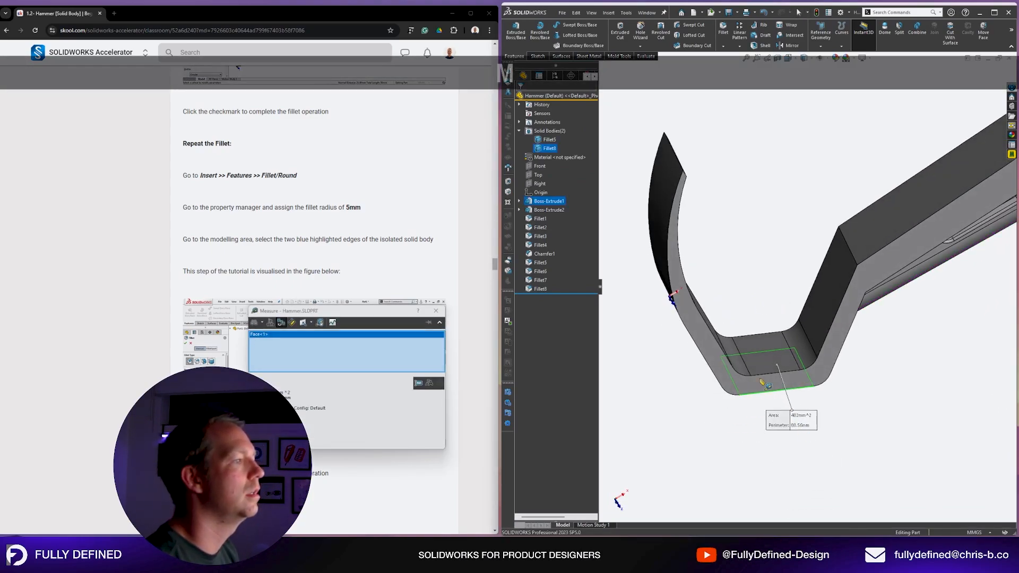
{"action": "left_click", "coordinate": [764, 366]}
{"action": "middle_click_drag", "start_coordinate": [763, 366], "coordinate": [709, 438]}
{"action": "left_click", "coordinate": [897, 421]}
{"action": "left_click", "coordinate": [751, 339]}
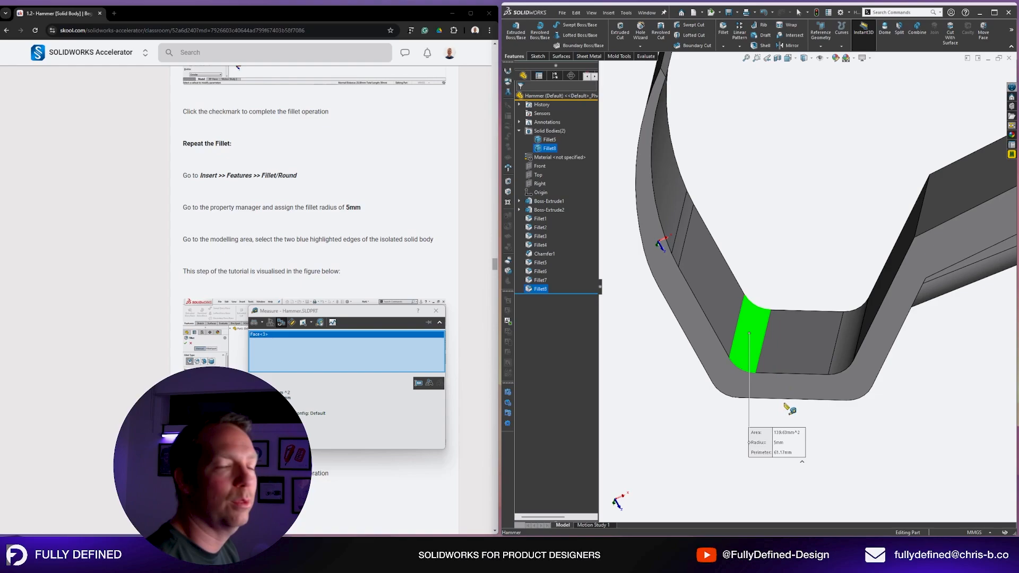
{"action": "middle_click_drag", "start_coordinate": [791, 406], "coordinate": [800, 325]}
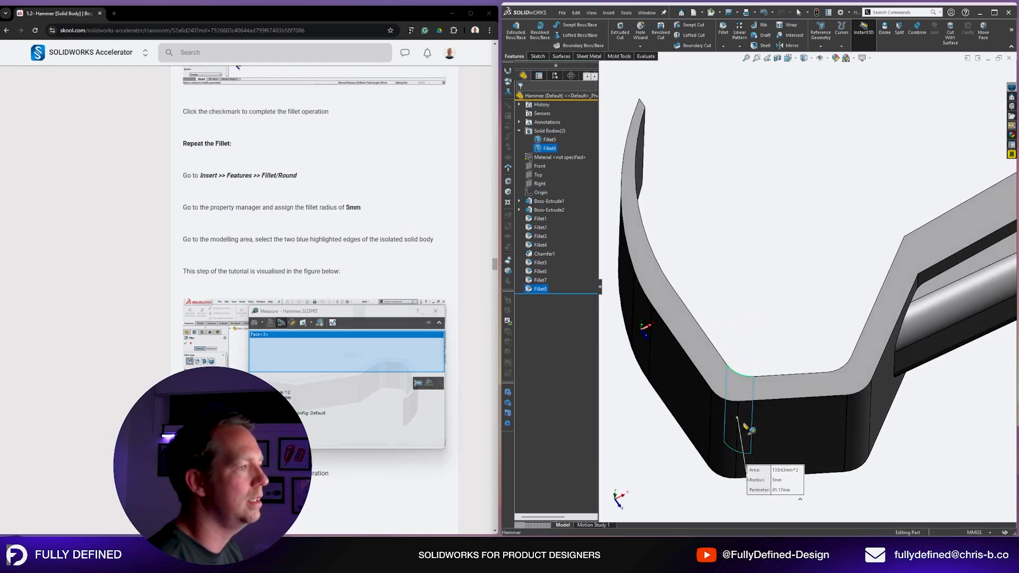
{"action": "key", "text": "Escape"}
Set the radius of the two outer corner fillets on the short flat section to 10 mm.
{"action": "left_click", "coordinate": [730, 424]}
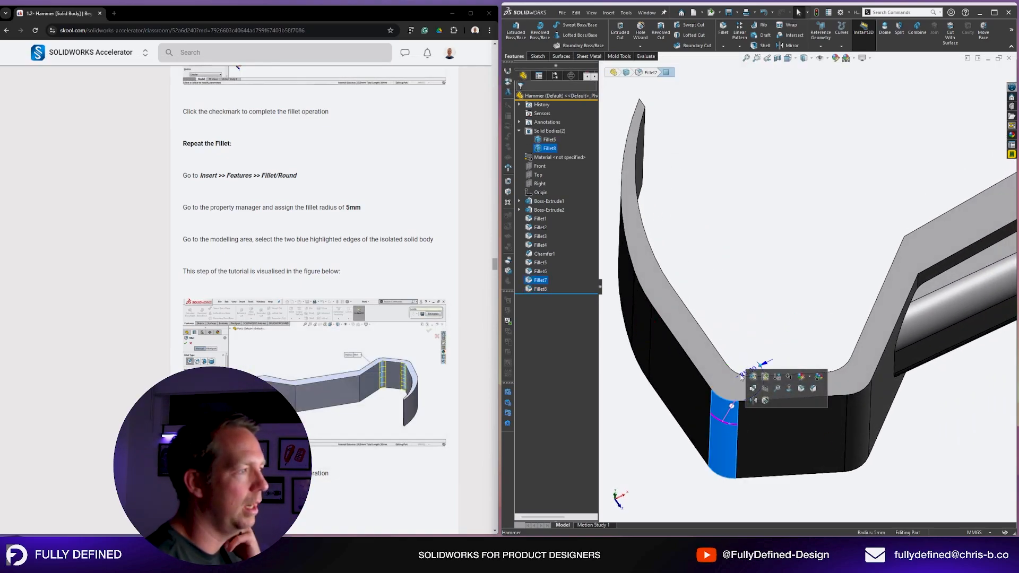
{"action": "scroll", "coordinate": [808, 419], "scroll_direction": "down", "scroll_amount": 2}
{"action": "middle_click_drag", "start_coordinate": [779, 364], "coordinate": [795, 339]}
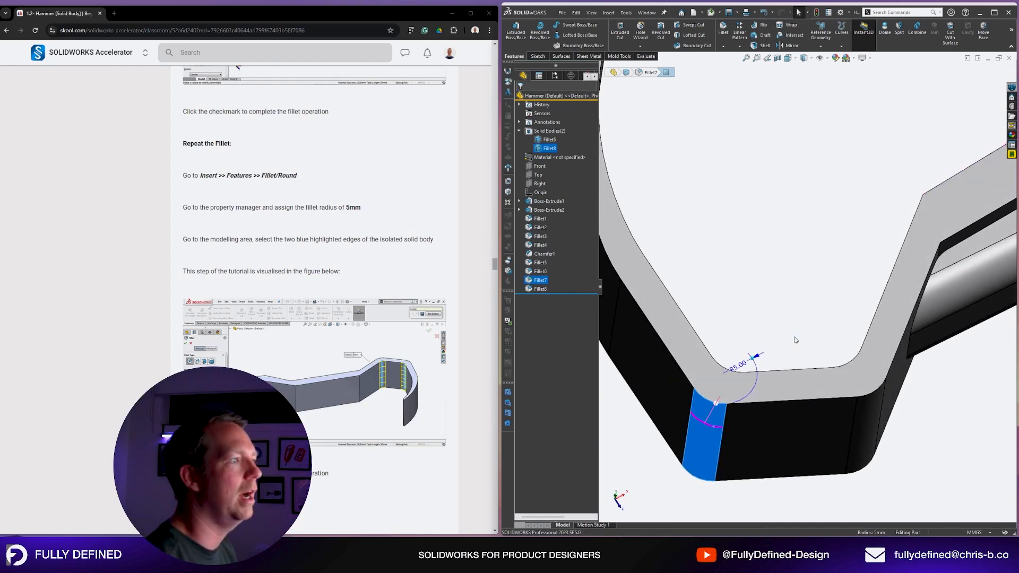
{"action": "left_click", "coordinate": [745, 365]}
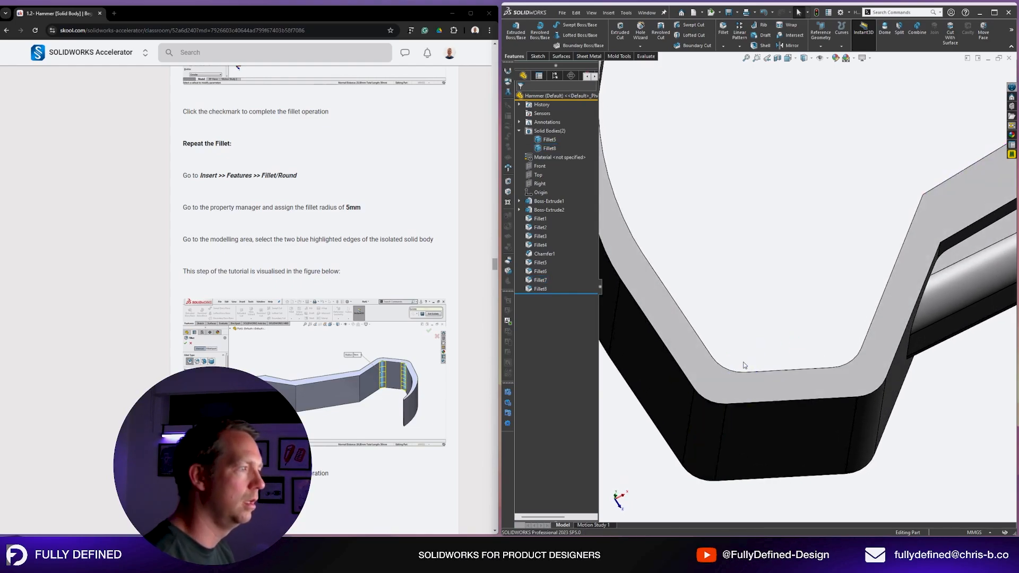
{"action": "left_click", "coordinate": [713, 424]}
{"action": "left_click", "coordinate": [741, 363]}
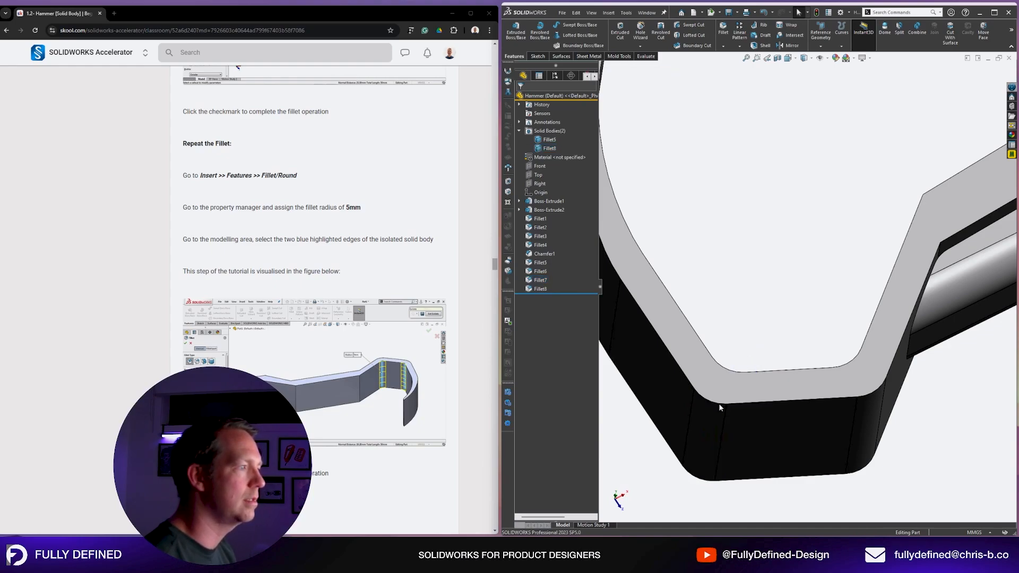
{"action": "left_click", "coordinate": [721, 407]}
{"action": "scroll", "coordinate": [737, 369], "scroll_direction": "down", "scroll_amount": 2}
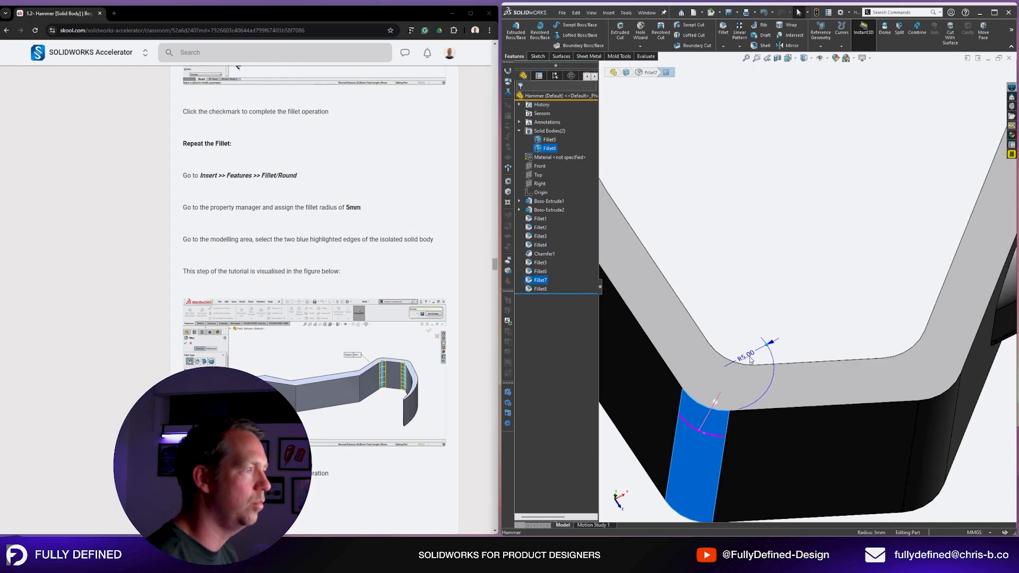
{"action": "left_click", "coordinate": [749, 359]}
{"action": "type", "text": "10"}
{"action": "key", "text": "Return"}
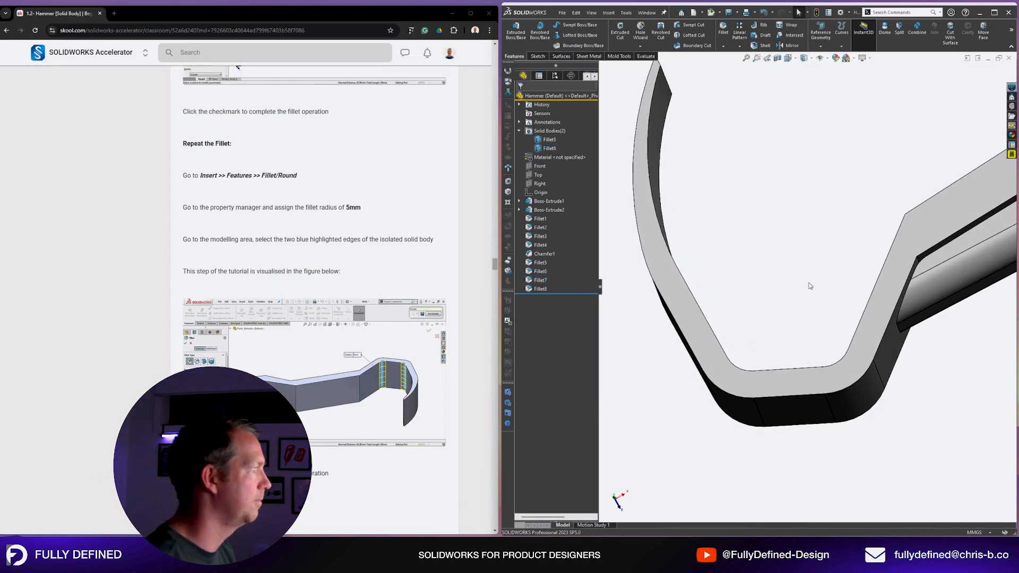
Following the tutorial, chamfer the two long edges of the middle straight section's face opposite the second body at 3 mm and 45 degrees.
{"action": "scroll", "coordinate": [381, 296], "scroll_direction": "down", "scroll_amount": 7}
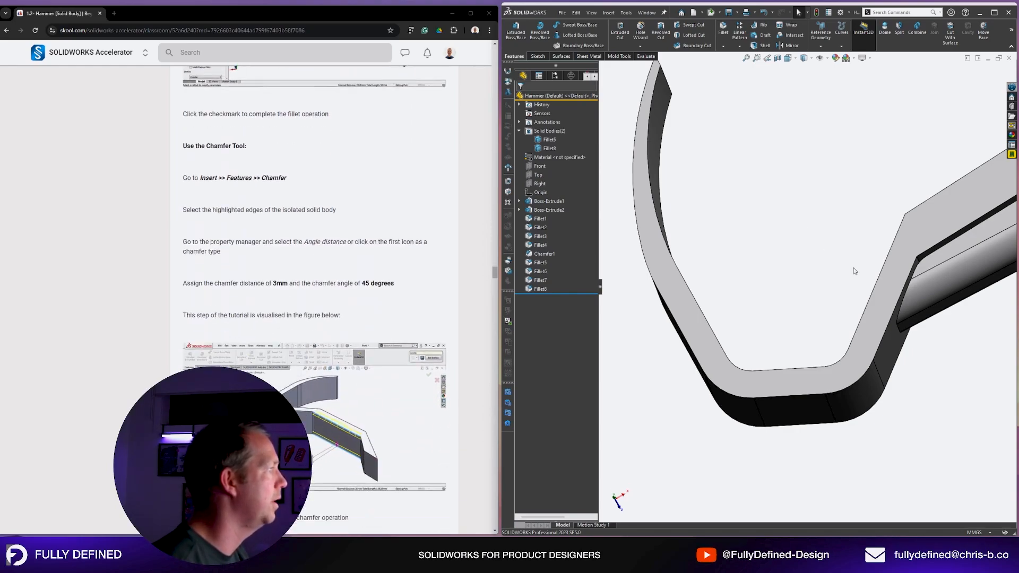
{"action": "scroll", "coordinate": [854, 271], "scroll_direction": "up", "scroll_amount": 3}
{"action": "middle_click_drag", "start_coordinate": [896, 232], "coordinate": [901, 266]}
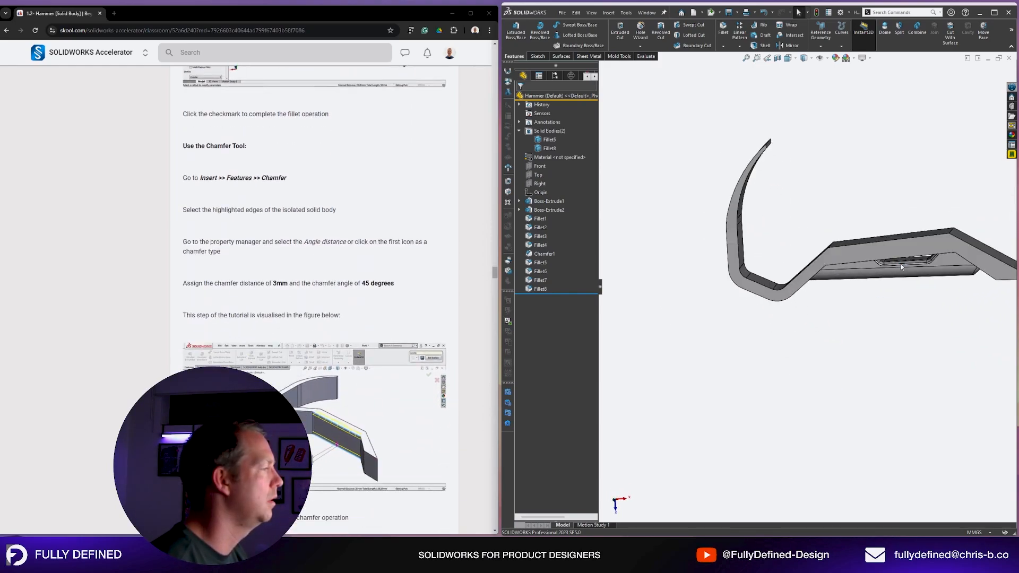
{"action": "scroll", "coordinate": [902, 267], "scroll_direction": "down", "scroll_amount": 1}
{"action": "scroll", "coordinate": [312, 236], "scroll_direction": "up", "scroll_amount": 3}
{"action": "scroll", "coordinate": [312, 236], "scroll_direction": "down", "scroll_amount": 4}
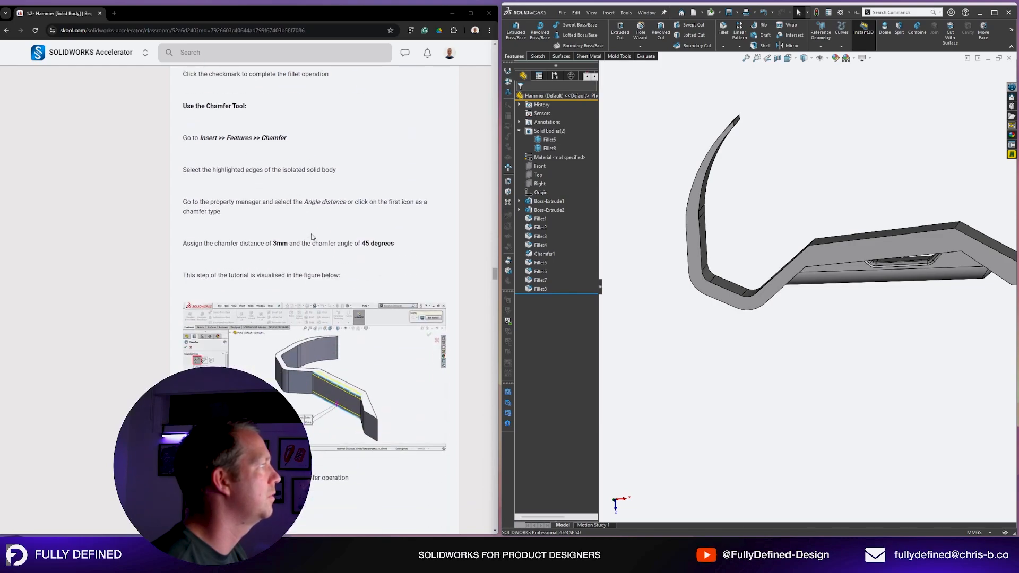
{"action": "scroll", "coordinate": [312, 236], "scroll_direction": "down", "scroll_amount": 1}
{"action": "middle_click_drag", "start_coordinate": [799, 322], "coordinate": [804, 357]}
{"action": "scroll", "coordinate": [913, 256], "scroll_direction": "down", "scroll_amount": 3}
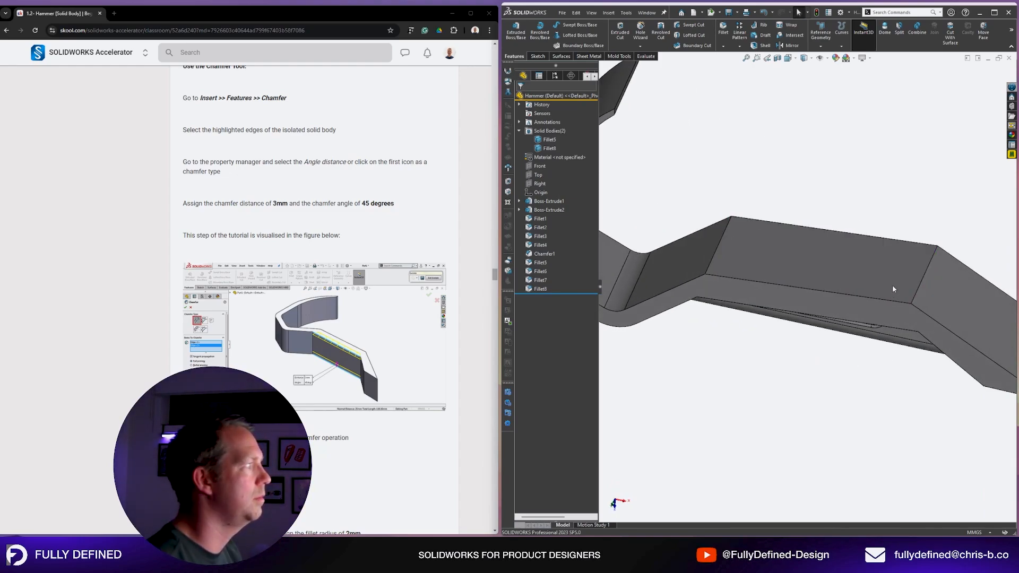
{"action": "left_click", "coordinate": [885, 300]}
{"action": "left_click", "coordinate": [874, 237], "text": "ctrl"}
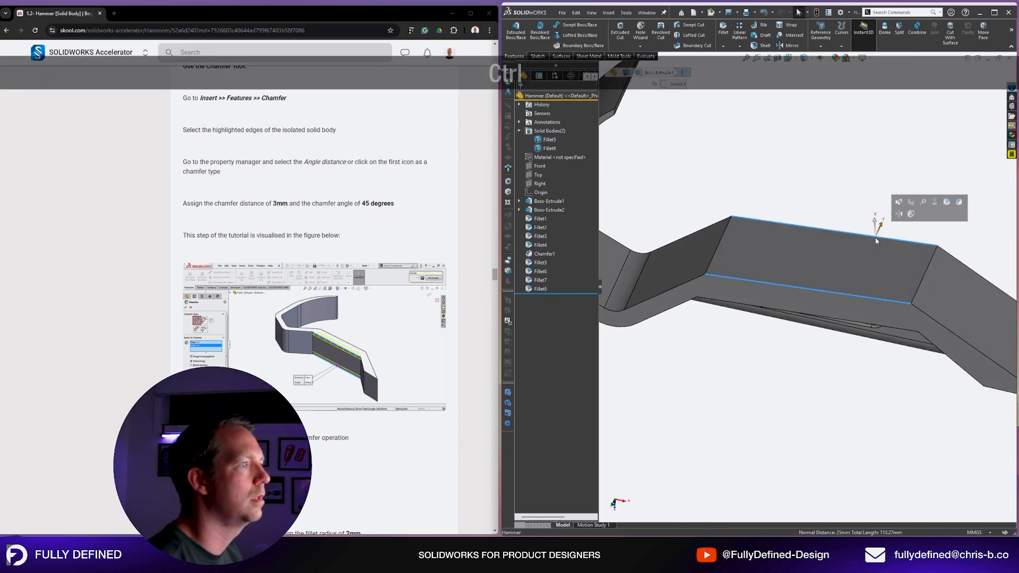
{"action": "type", "text": "c"}
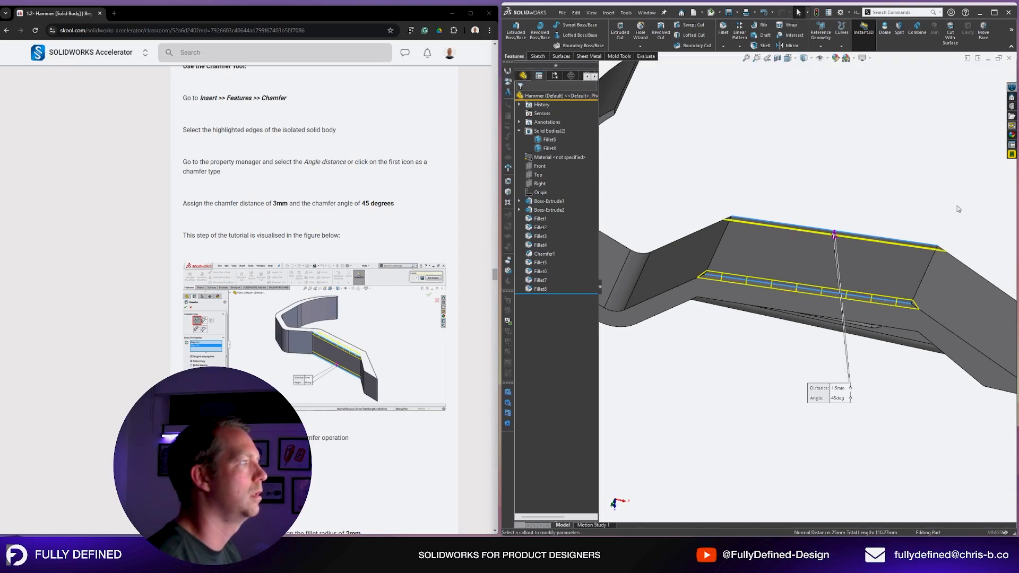
{"action": "type", "text": "3"}
{"action": "key", "text": "Return"}
{"action": "key", "text": "Return"}
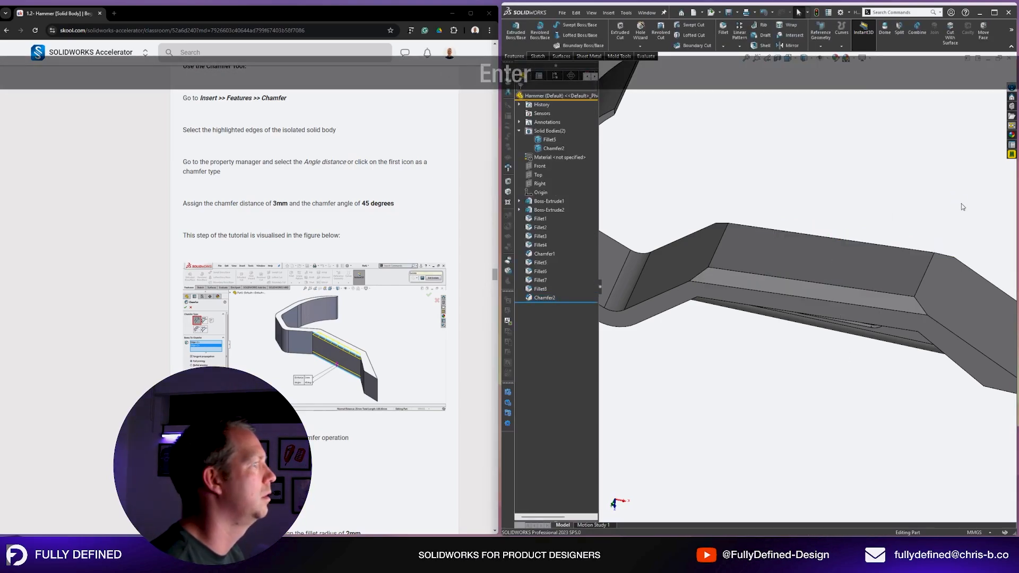
Following the tutorial, fillet the two long edges where the chamfers meet the middle section's flat face with a 2 mm radius.
{"action": "scroll", "coordinate": [354, 304], "scroll_direction": "down", "scroll_amount": 5}
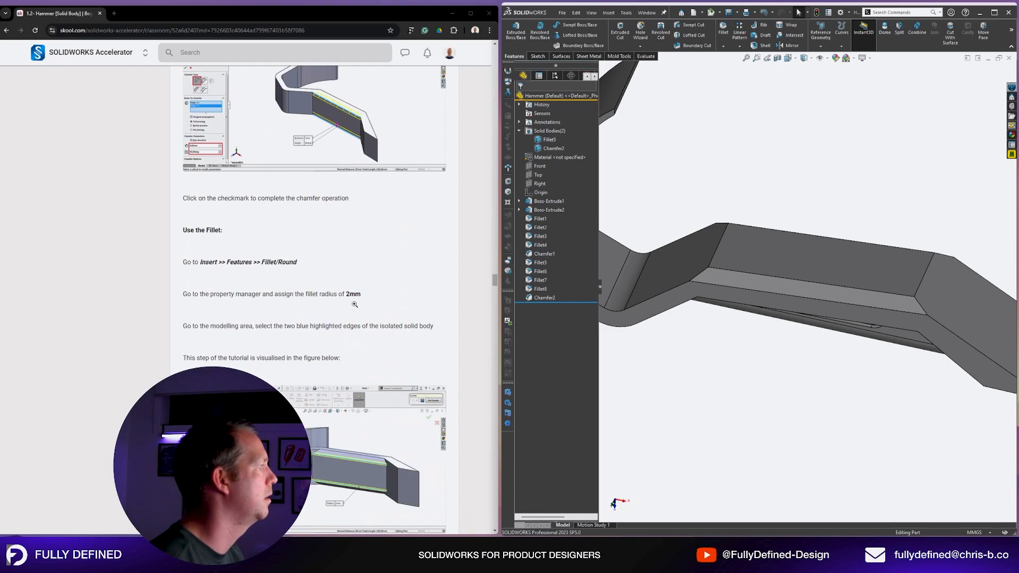
{"action": "scroll", "coordinate": [355, 304], "scroll_direction": "down", "scroll_amount": 1}
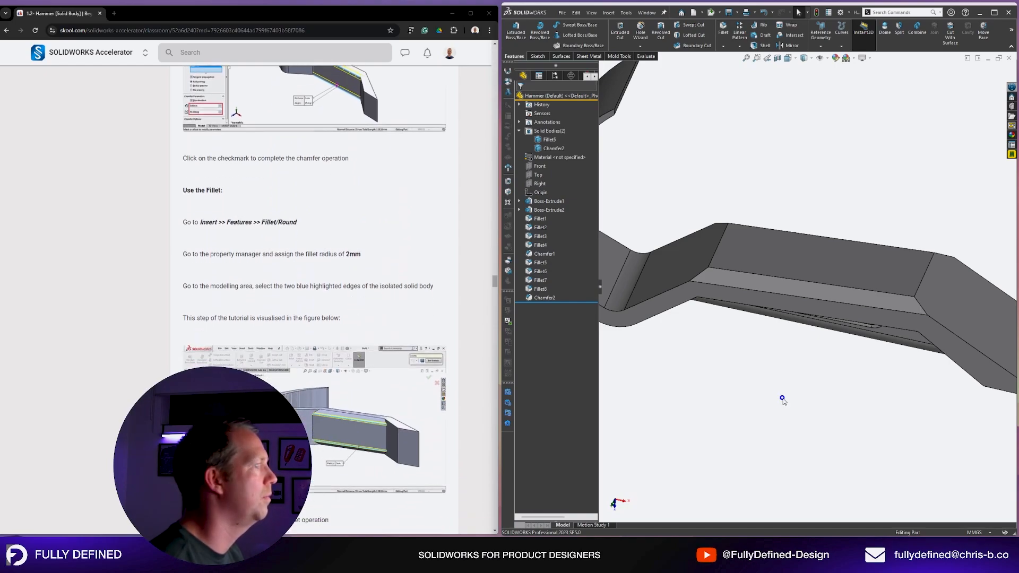
{"action": "left_click", "coordinate": [807, 294]}
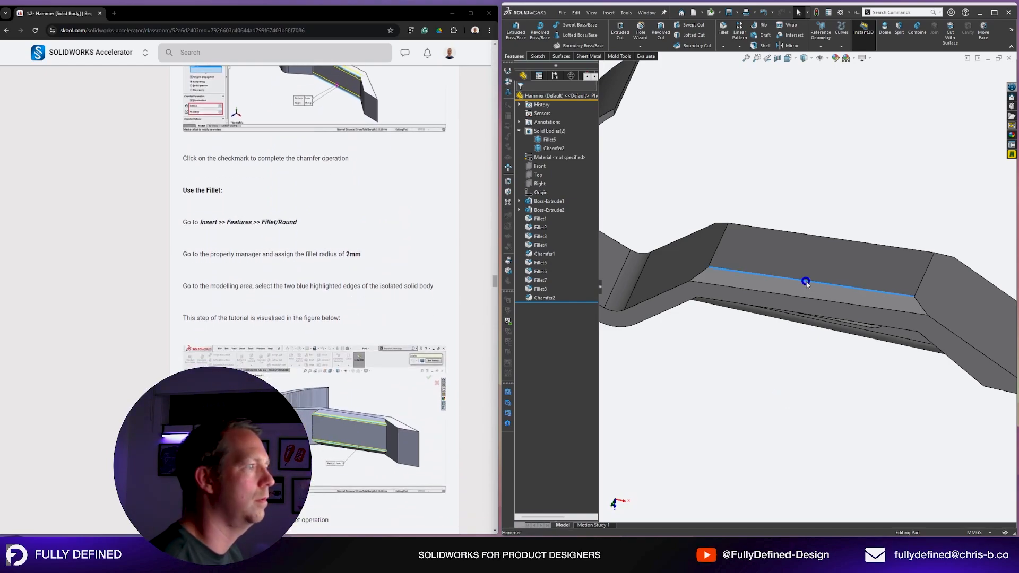
{"action": "left_click", "coordinate": [790, 232], "text": "ctrl"}
{"action": "left_click", "coordinate": [864, 197]}
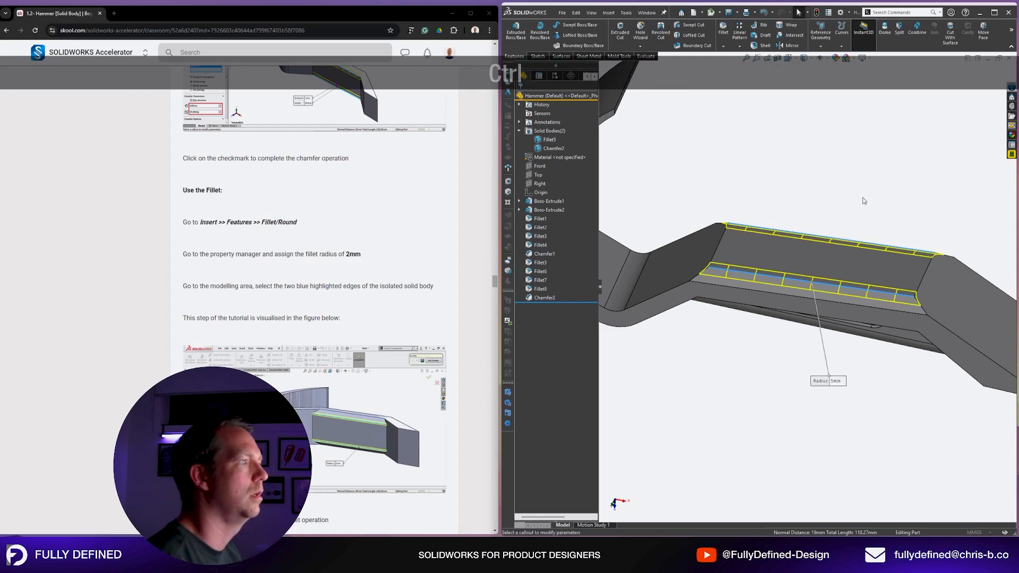
{"action": "type", "text": "2"}
{"action": "key", "text": "Return"}
{"action": "key", "text": "Return"}
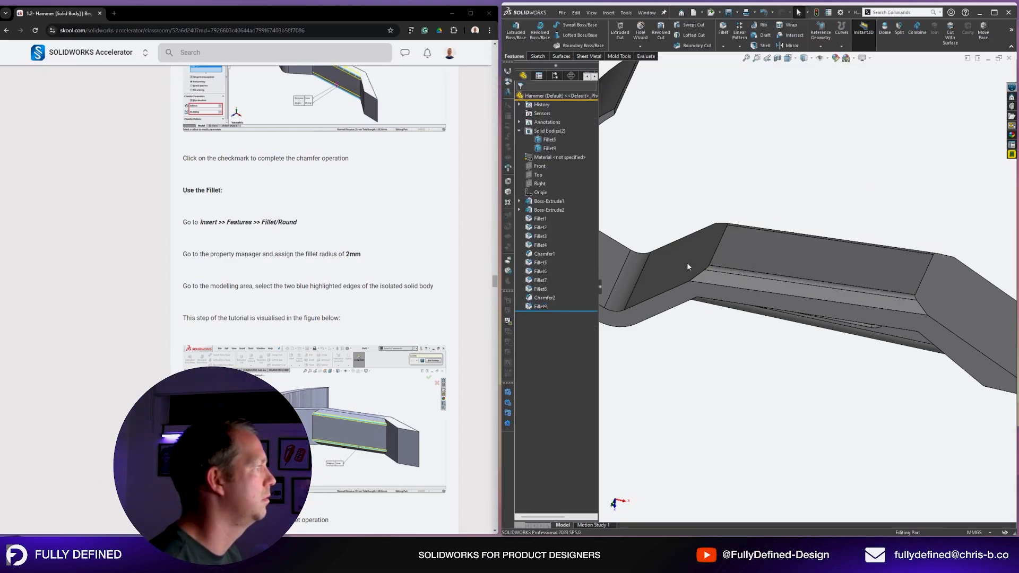
Compare the middle section's chamfered side with the tutorial figure and isolate the main hammer body.
{"action": "middle_click_drag", "start_coordinate": [687, 262], "coordinate": [768, 224]}
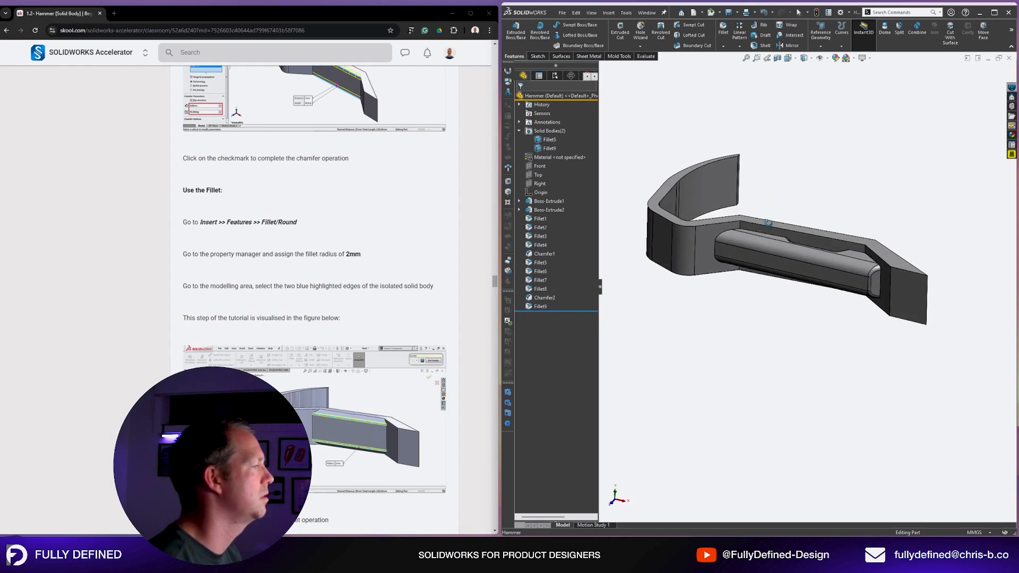
{"action": "scroll", "coordinate": [236, 219], "scroll_direction": "up", "scroll_amount": 4}
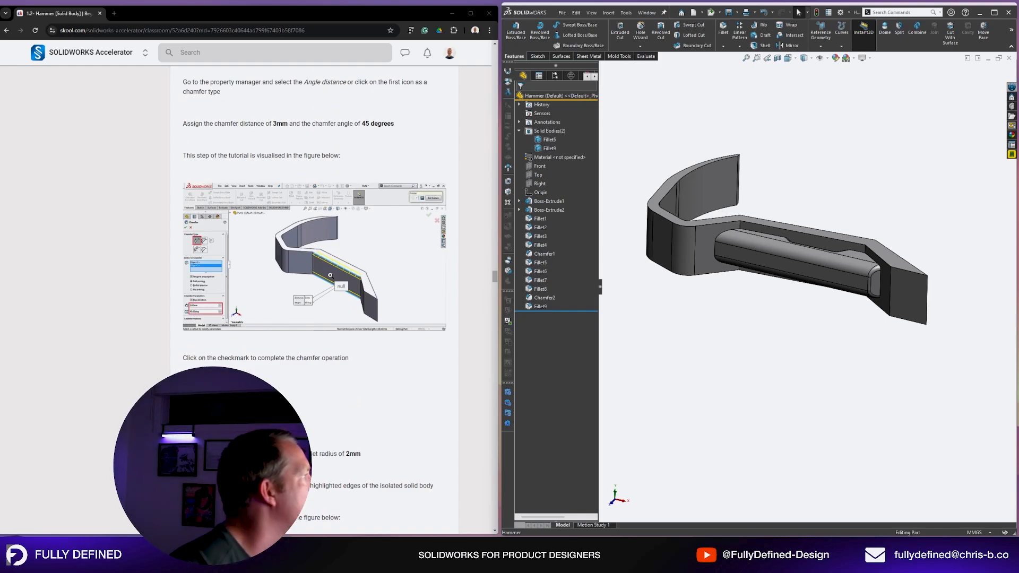
{"action": "scroll", "coordinate": [406, 281], "scroll_direction": "up", "scroll_amount": 3}
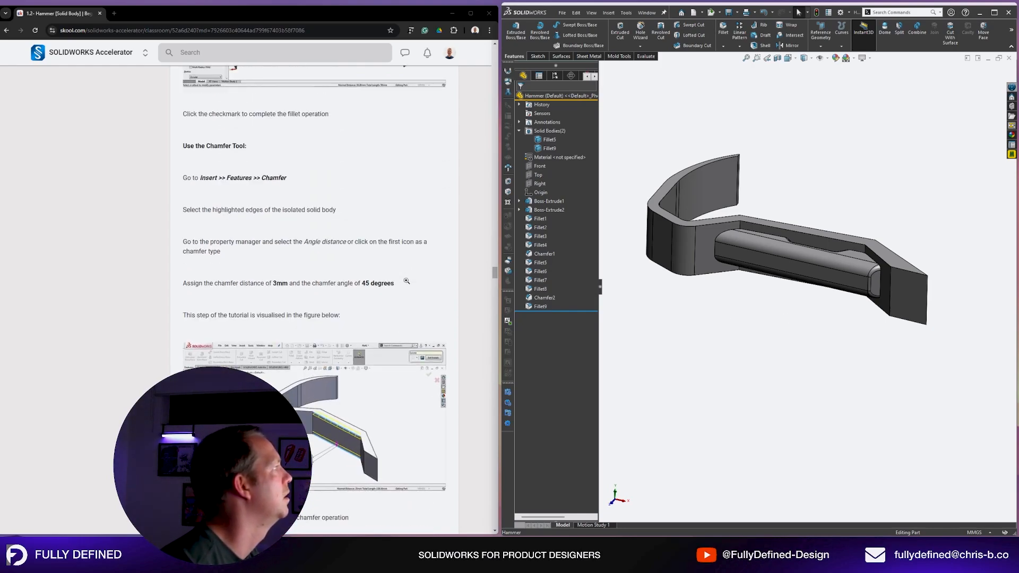
{"action": "left_click", "coordinate": [725, 268]}
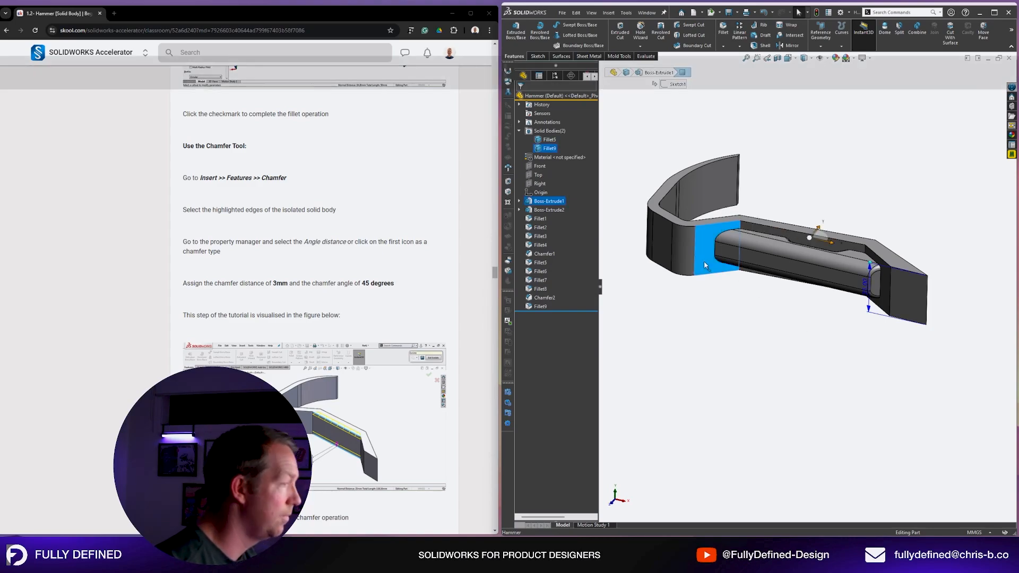
{"action": "left_click", "coordinate": [801, 214]}
{"action": "scroll", "coordinate": [800, 215], "scroll_direction": "down", "scroll_amount": 1}
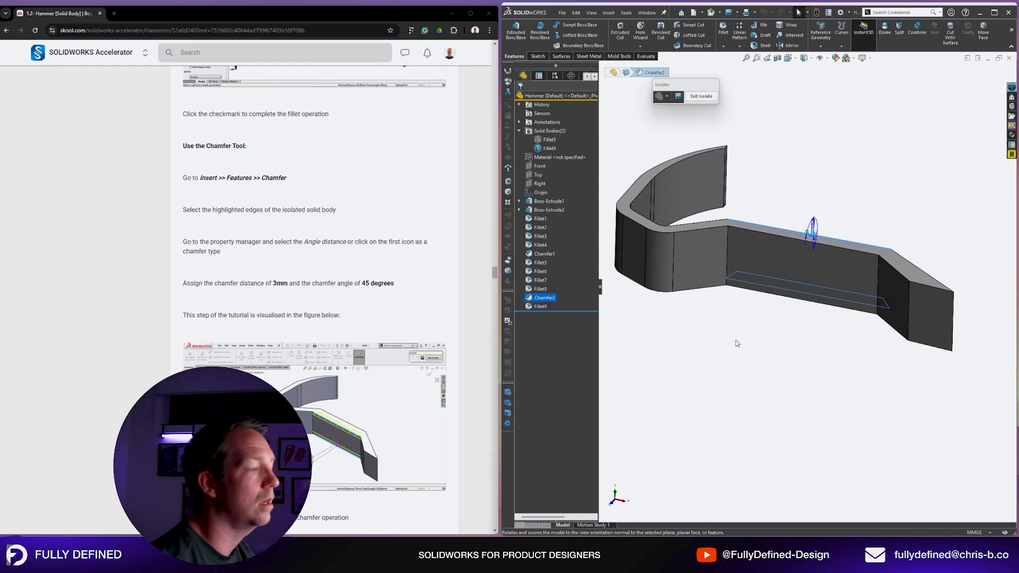
Edit the middle section's 3 mm, 45-degree chamfer, replacing its edges with the two long edges of the face towards the second body.
{"action": "left_click", "coordinate": [545, 298]}
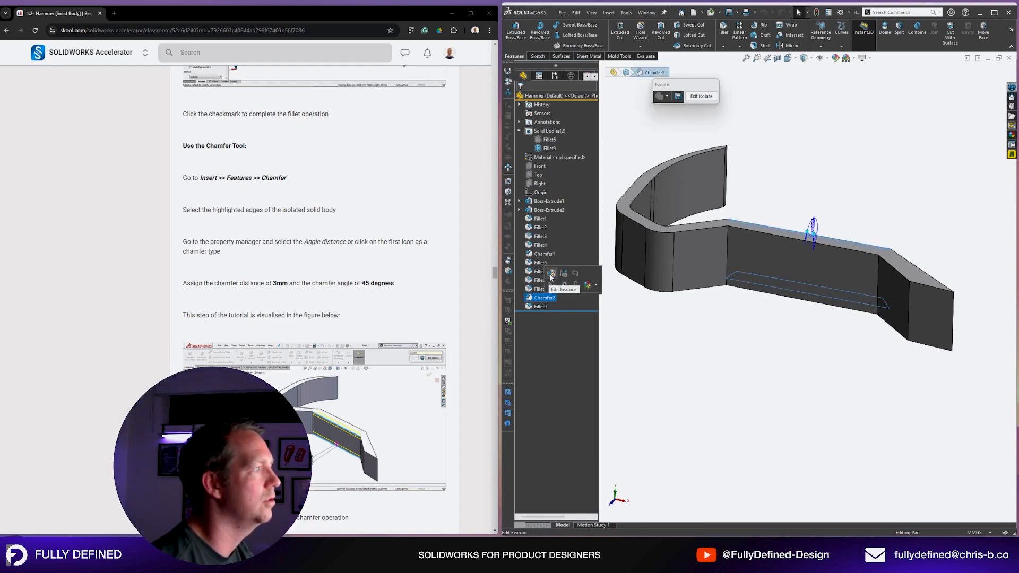
{"action": "left_click", "coordinate": [551, 276]}
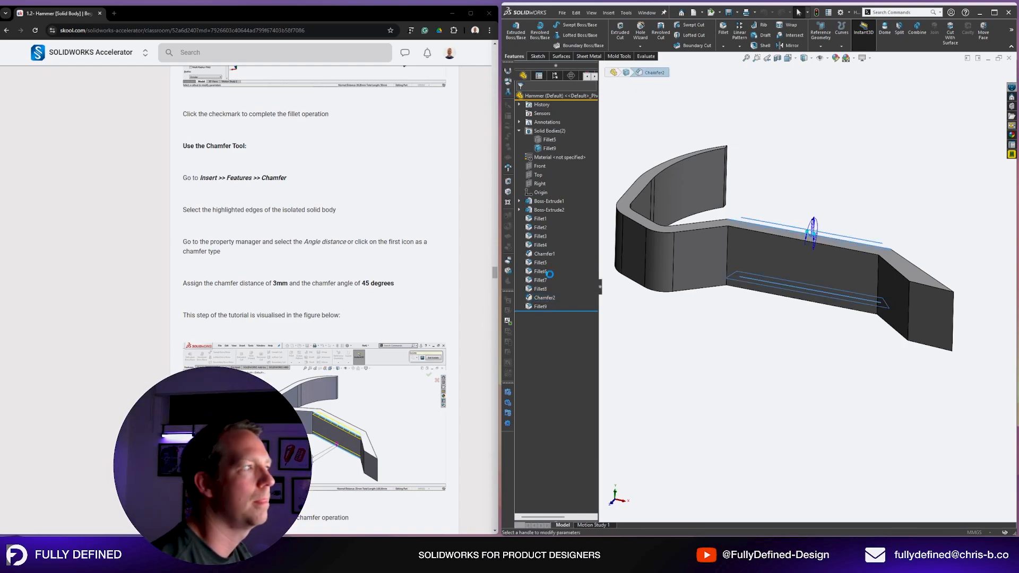
{"action": "right_click", "coordinate": [569, 143]}
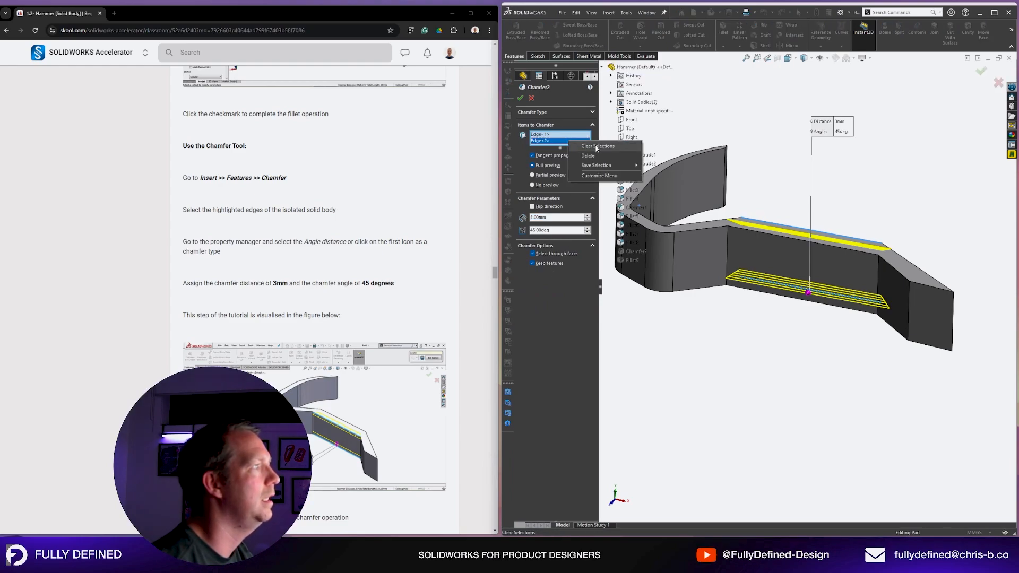
{"action": "left_click", "coordinate": [597, 146]}
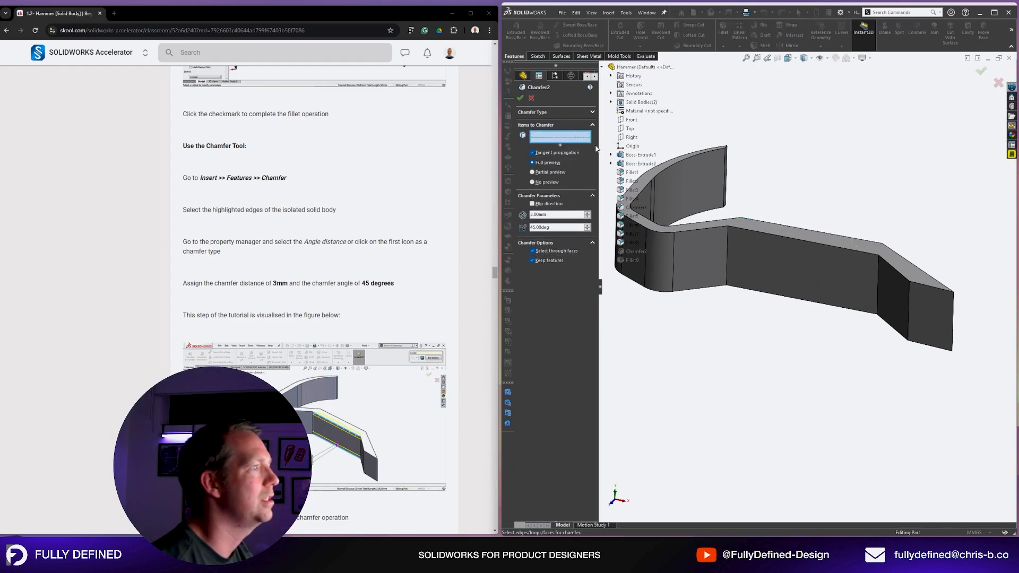
{"action": "left_click", "coordinate": [804, 244]}
{"action": "left_click", "coordinate": [801, 301]}
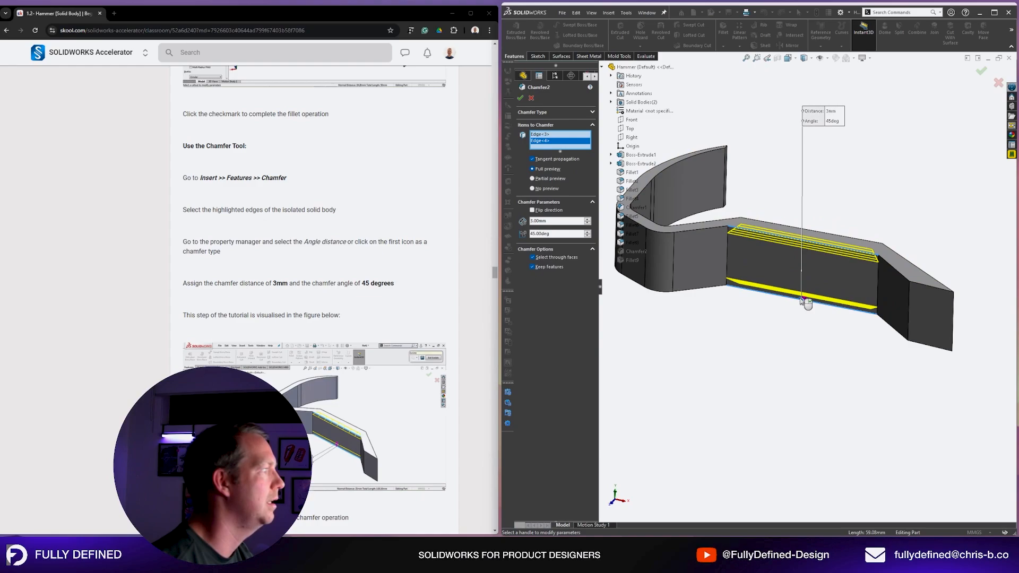
{"action": "key", "text": "Return"}
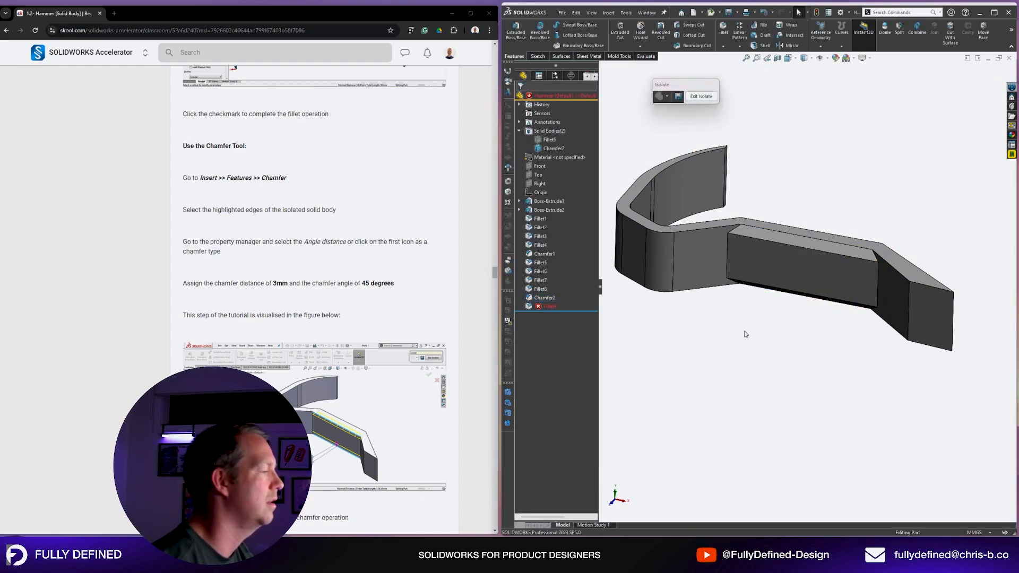
Edit the 2 mm fillet, replacing its missing edges with the two long edges where the moved chamfers meet the middle section's flat face.
{"action": "scroll", "coordinate": [444, 380], "scroll_direction": "down", "scroll_amount": 3}
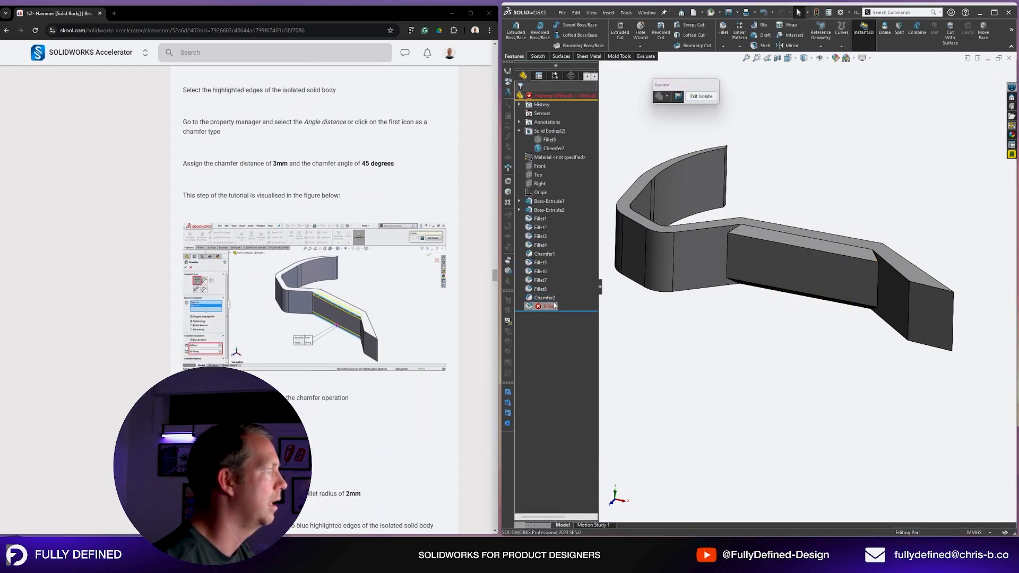
{"action": "scroll", "coordinate": [318, 297], "scroll_direction": "down", "scroll_amount": 8}
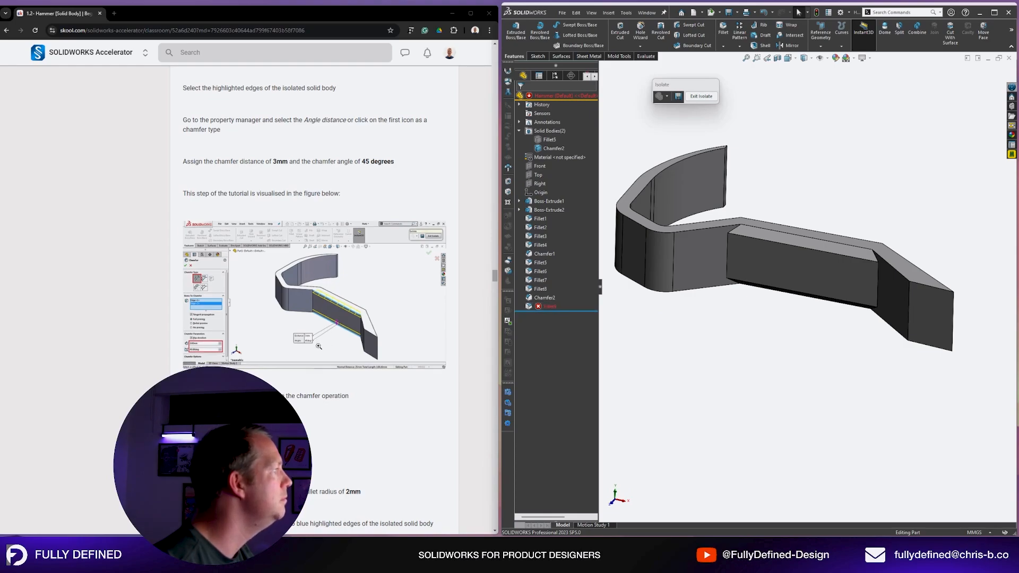
{"action": "left_click", "coordinate": [545, 306]}
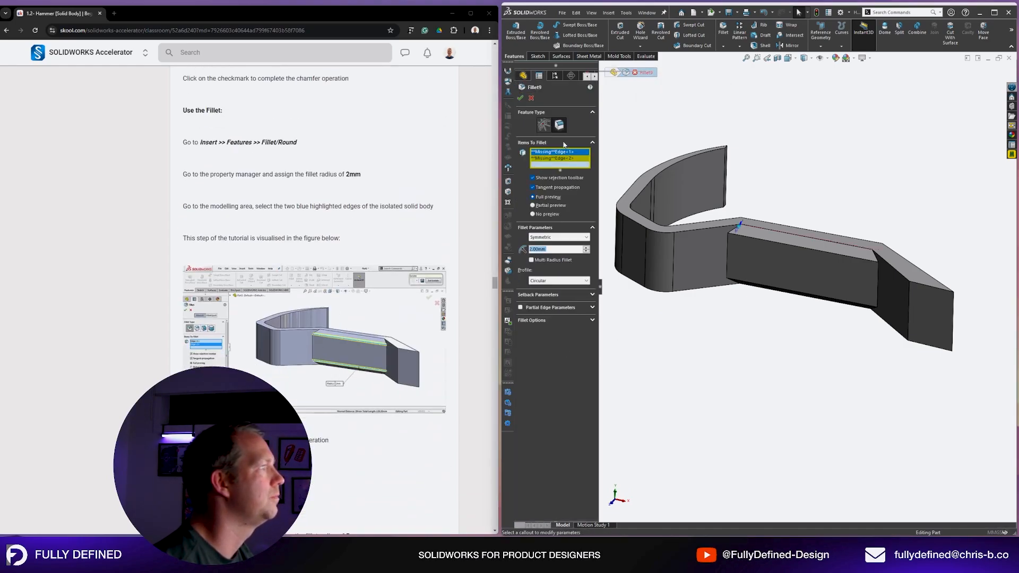
{"action": "right_click", "coordinate": [564, 155]}
{"action": "left_click", "coordinate": [604, 170]}
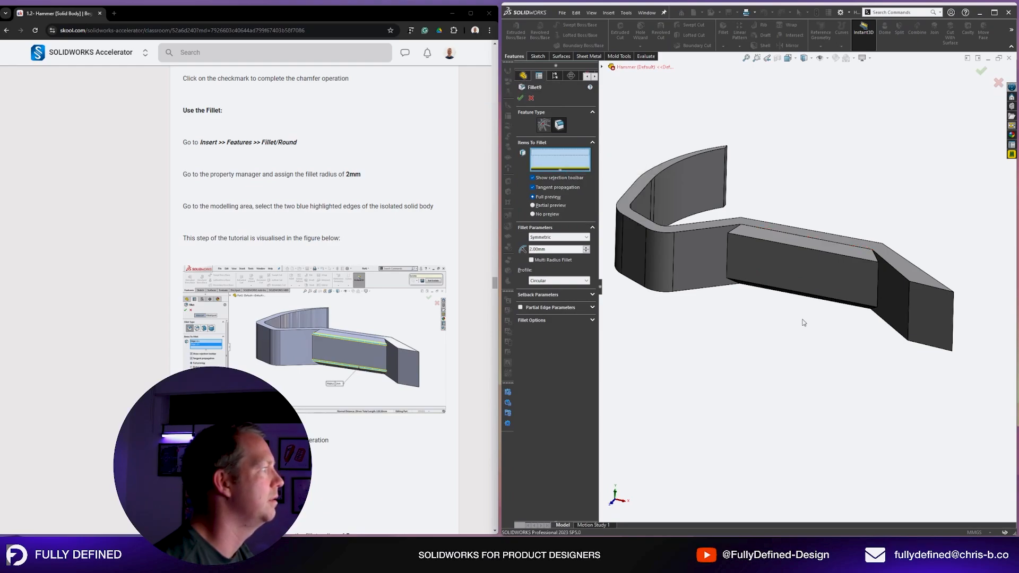
{"action": "scroll", "coordinate": [799, 298], "scroll_direction": "down", "scroll_amount": 1}
{"action": "left_click", "coordinate": [786, 230]}
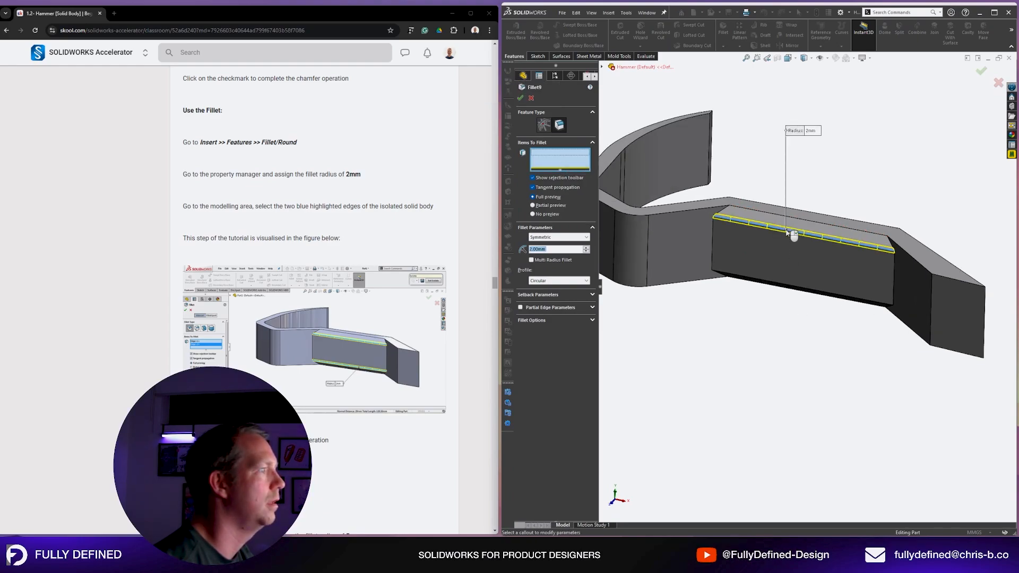
{"action": "left_click", "coordinate": [769, 282]}
{"action": "key", "text": "Return"}
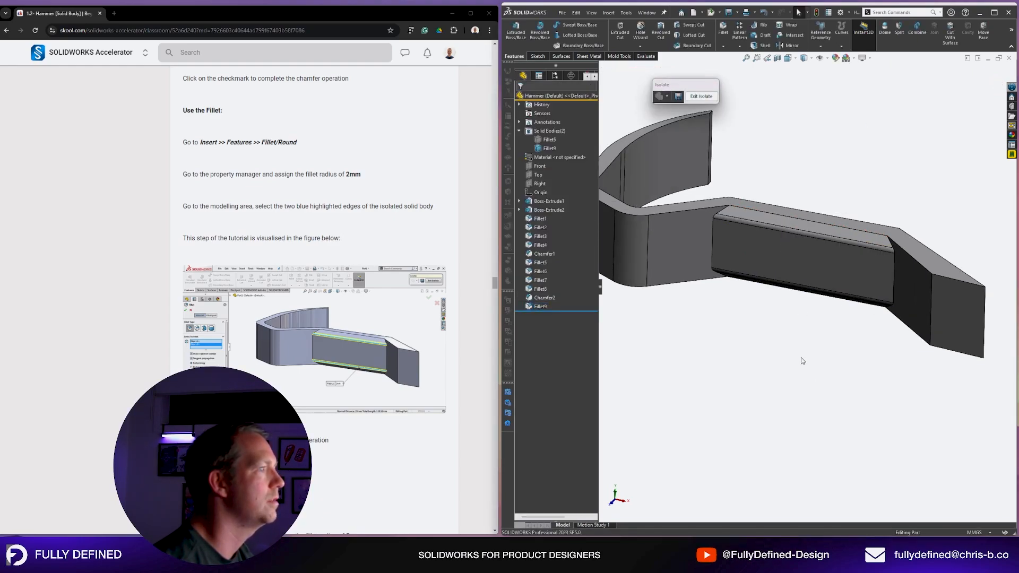
Following the tutorial, fillet the edges at both ends of the middle section's chamfered face with a 5 mm radius.
{"action": "scroll", "coordinate": [334, 267], "scroll_direction": "down", "scroll_amount": 5}
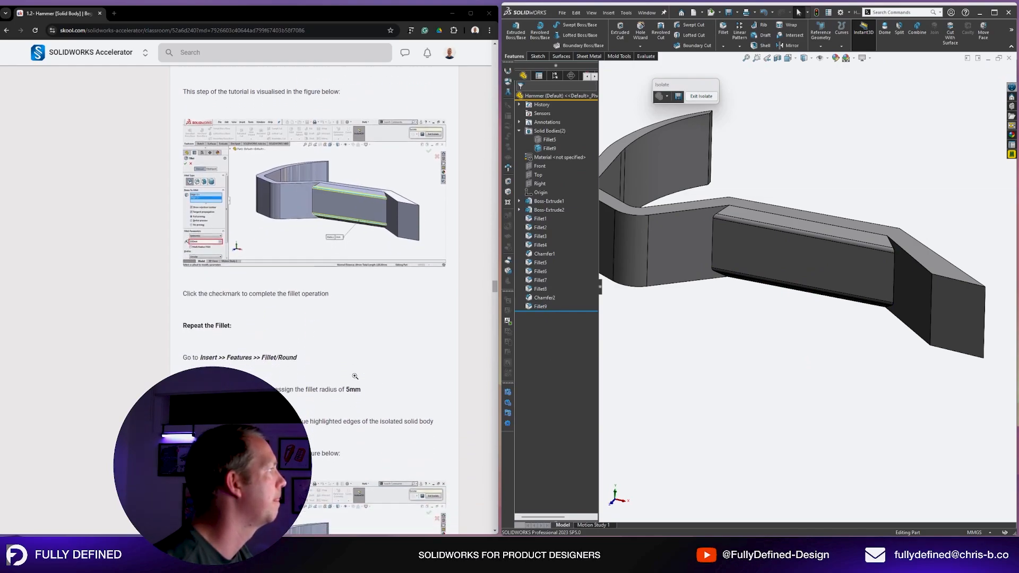
{"action": "scroll", "coordinate": [334, 267], "scroll_direction": "down", "scroll_amount": 2}
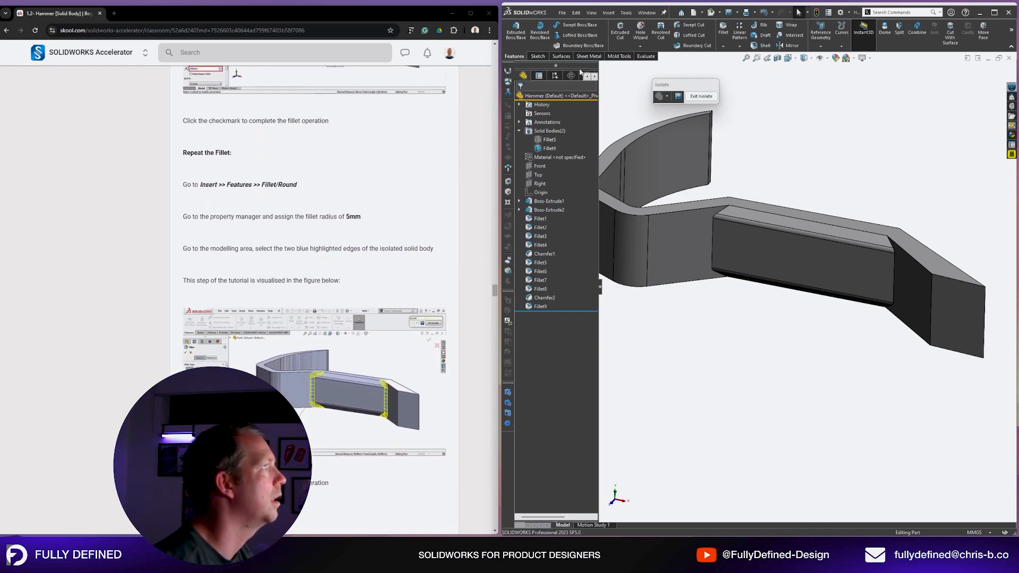
{"action": "key", "text": "KP_5"}
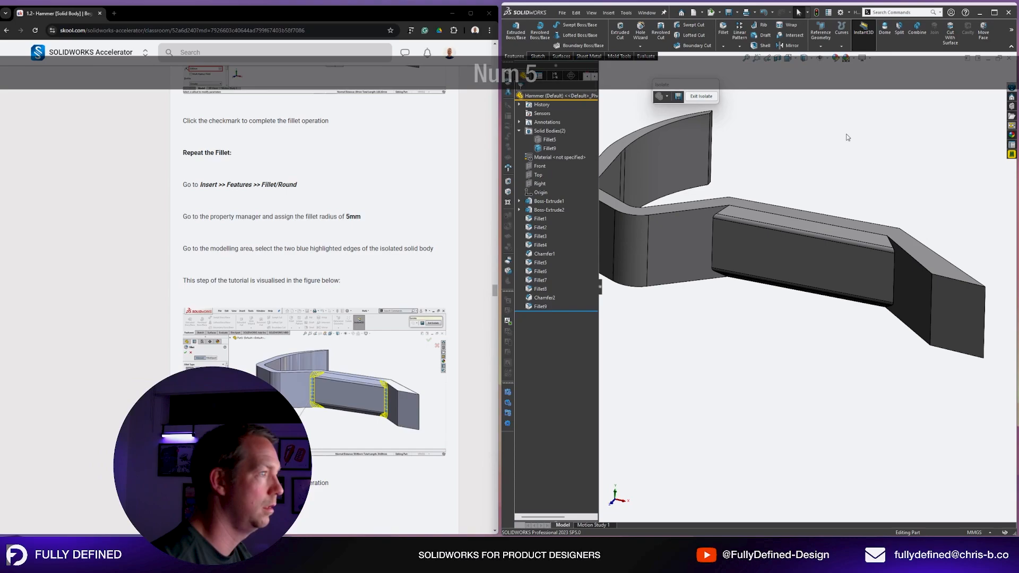
Fillet the edges around the long recessed face of the isolated body with a 5 mm radius.
{"action": "key", "text": "Return"}
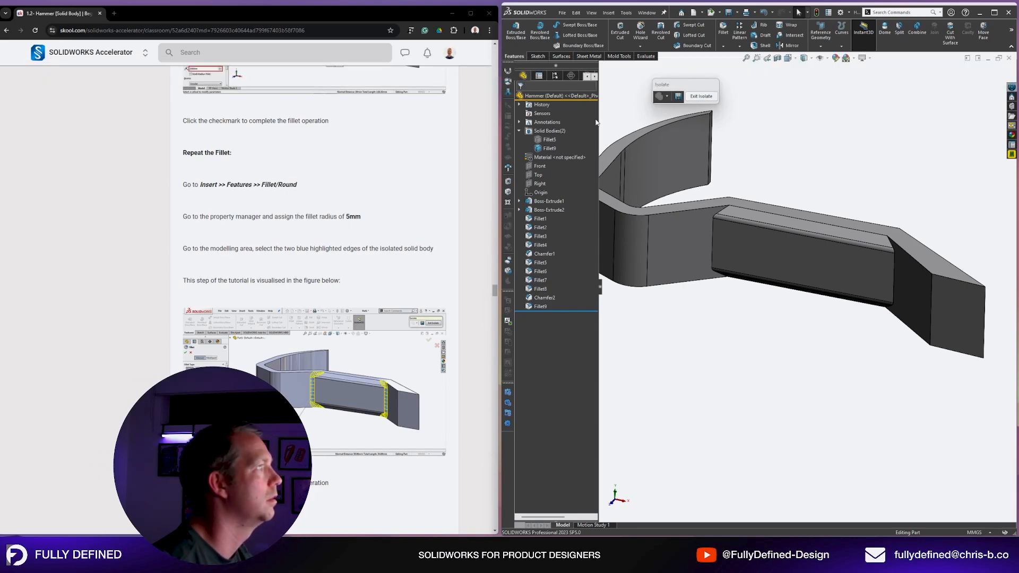
{"action": "left_click", "coordinate": [760, 252]}
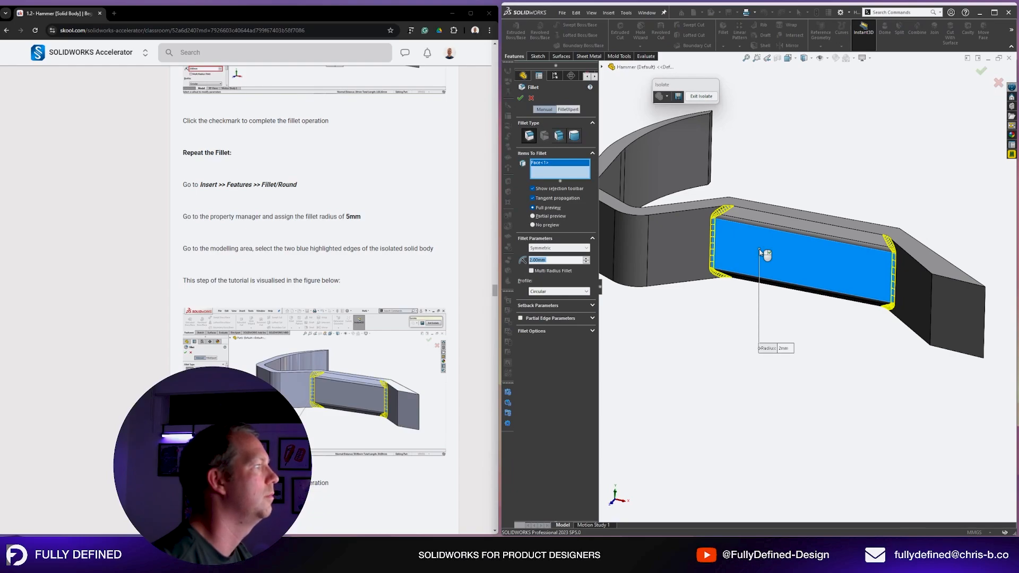
{"action": "type", "text": "5"}
{"action": "key", "text": "Return"}
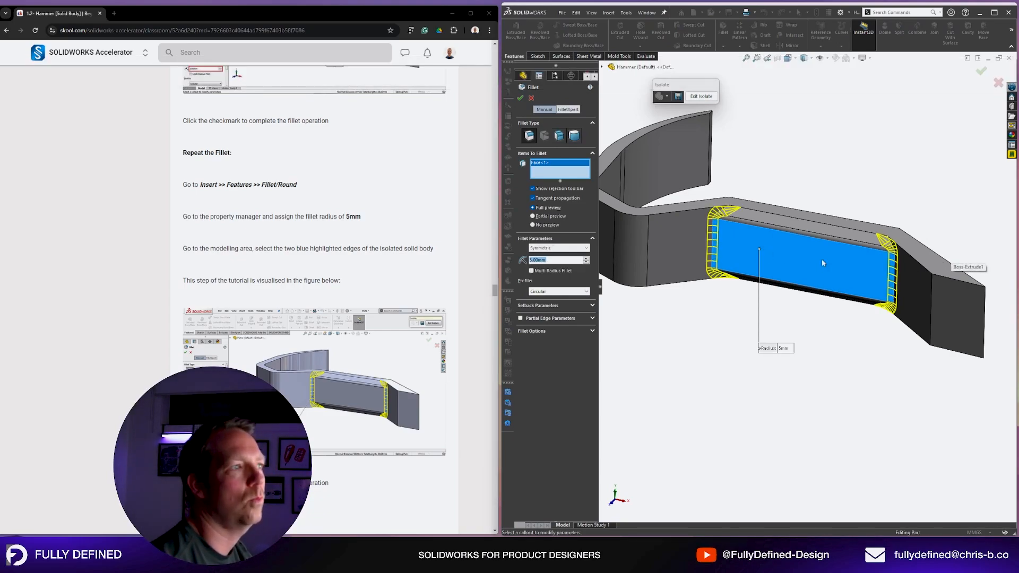
{"action": "key", "text": "Return"}
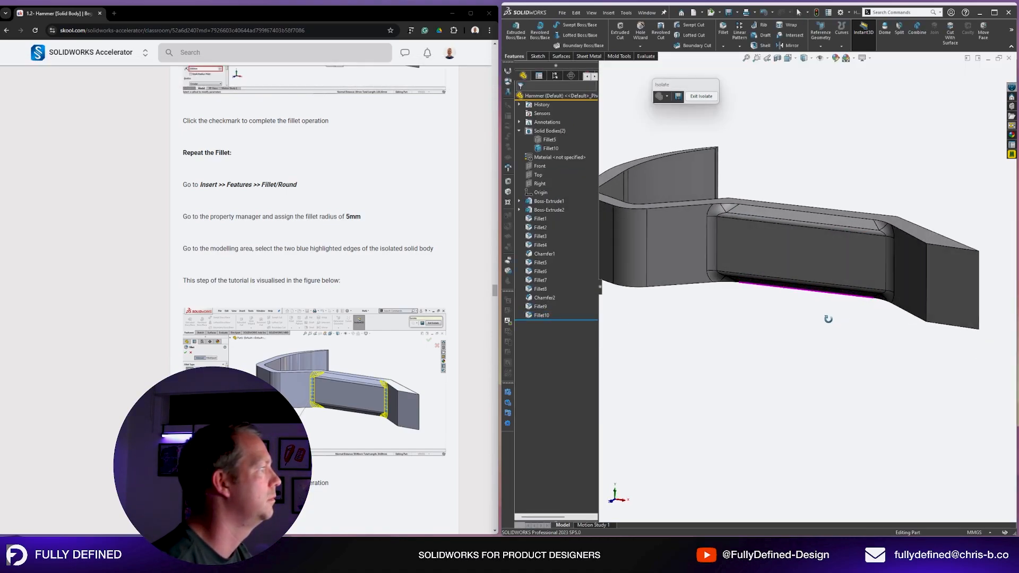
Fillet the two long outer edges of the middle section and the two long edges of the angled end with a 5 mm radius.
{"action": "scroll", "coordinate": [389, 322], "scroll_direction": "up", "scroll_amount": 3}
{"action": "scroll", "coordinate": [385, 317], "scroll_direction": "down", "scroll_amount": 3}
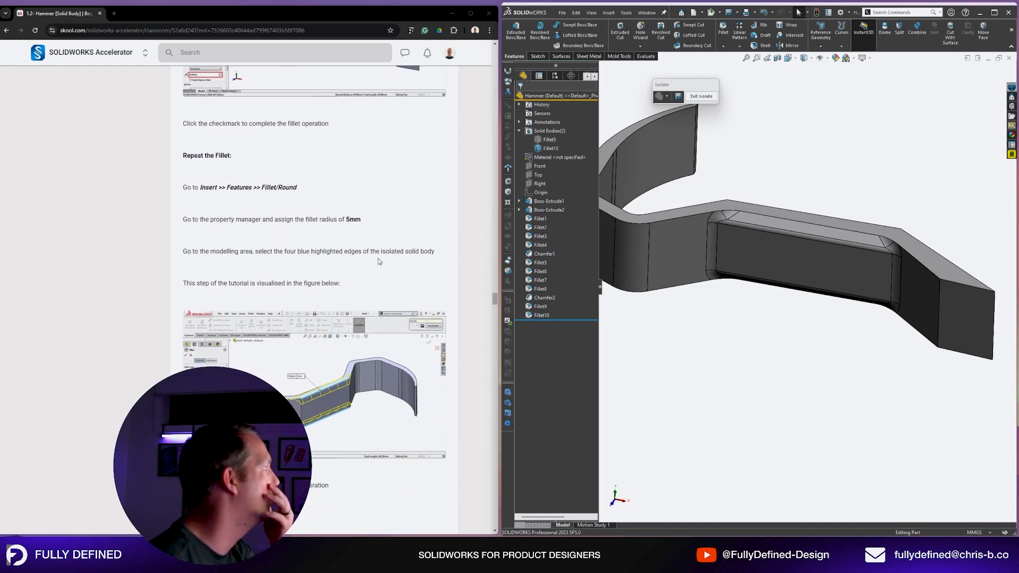
{"action": "middle_click_drag", "start_coordinate": [750, 283], "coordinate": [786, 186]}
{"action": "scroll", "coordinate": [772, 198], "scroll_direction": "down", "scroll_amount": 2}
{"action": "key", "text": "Return"}
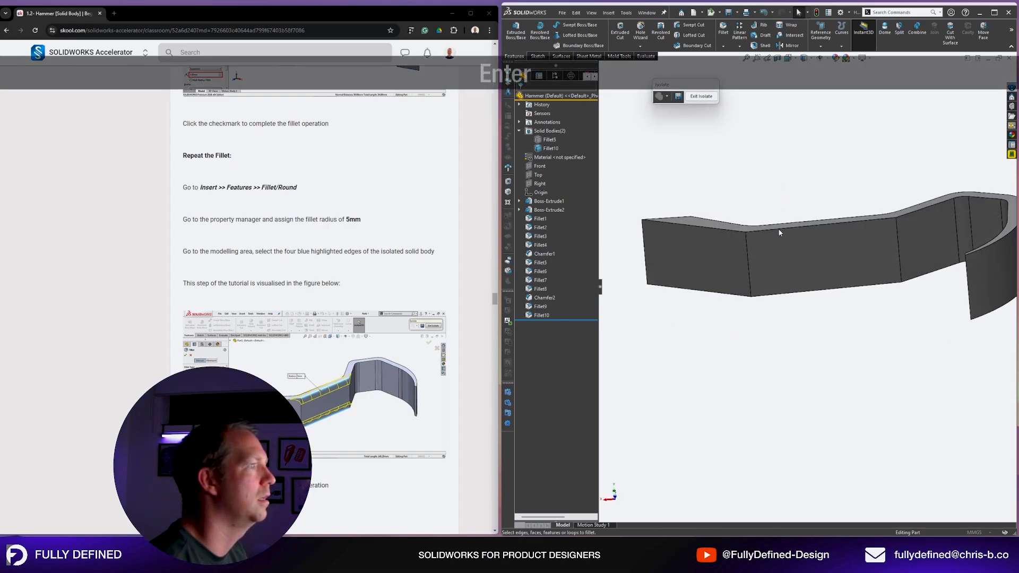
{"action": "left_click", "coordinate": [779, 229]}
{"action": "left_click", "coordinate": [780, 293]}
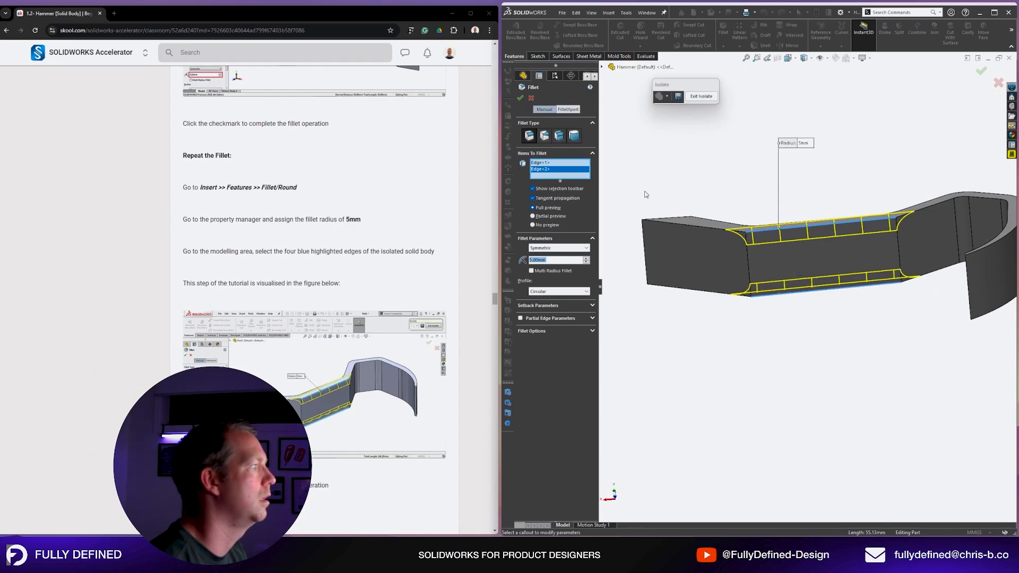
{"action": "middle_click_drag", "start_coordinate": [646, 195], "coordinate": [708, 197]}
{"action": "left_click", "coordinate": [709, 197]}
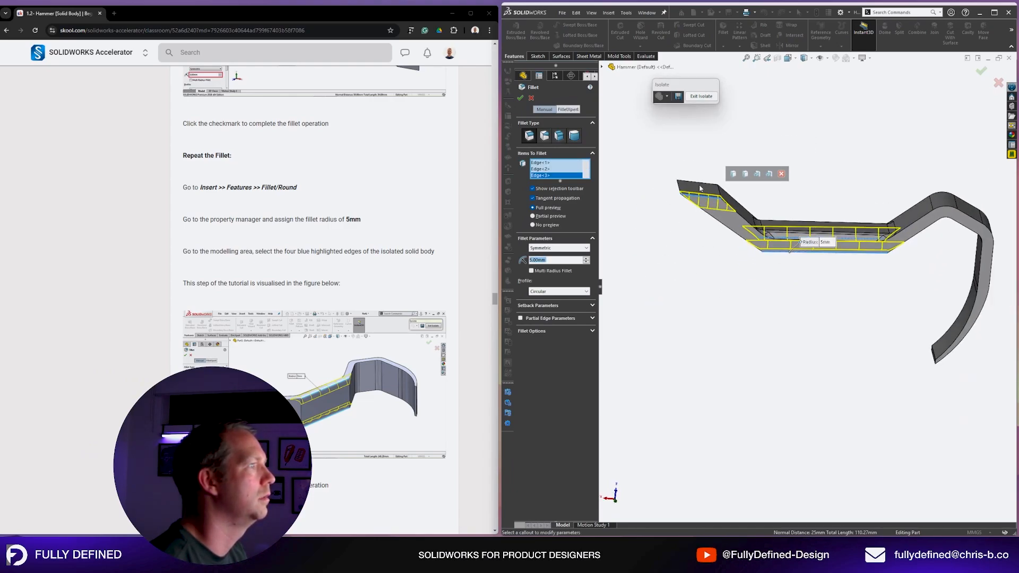
{"action": "left_click", "coordinate": [694, 182]}
{"action": "key", "text": "Return"}
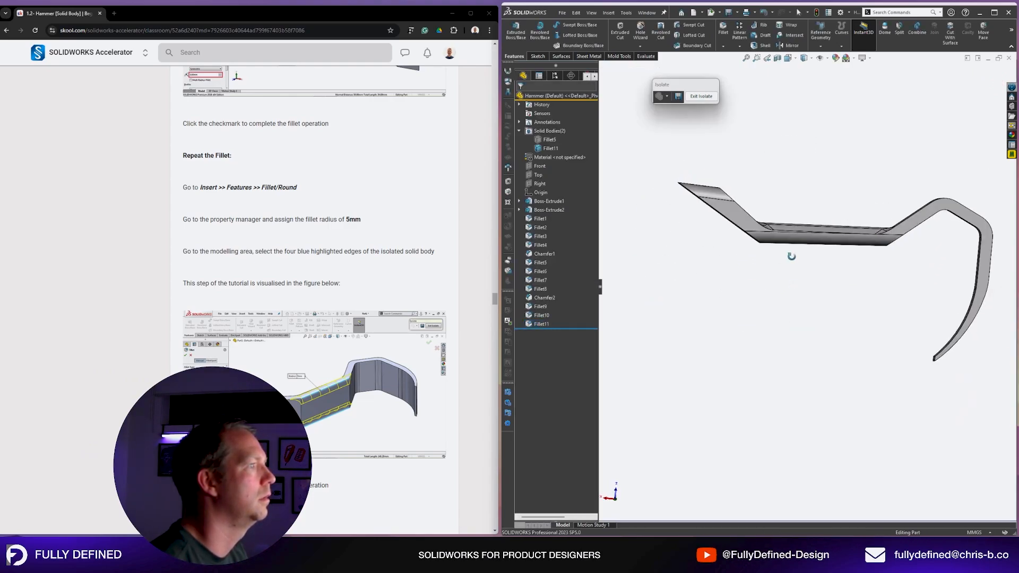
Fillet the outline edges of the isolated body with a 1 mm radius by selecting its end faces and the inner face beside the hook.
{"action": "middle_click_drag", "start_coordinate": [789, 255], "coordinate": [822, 218]}
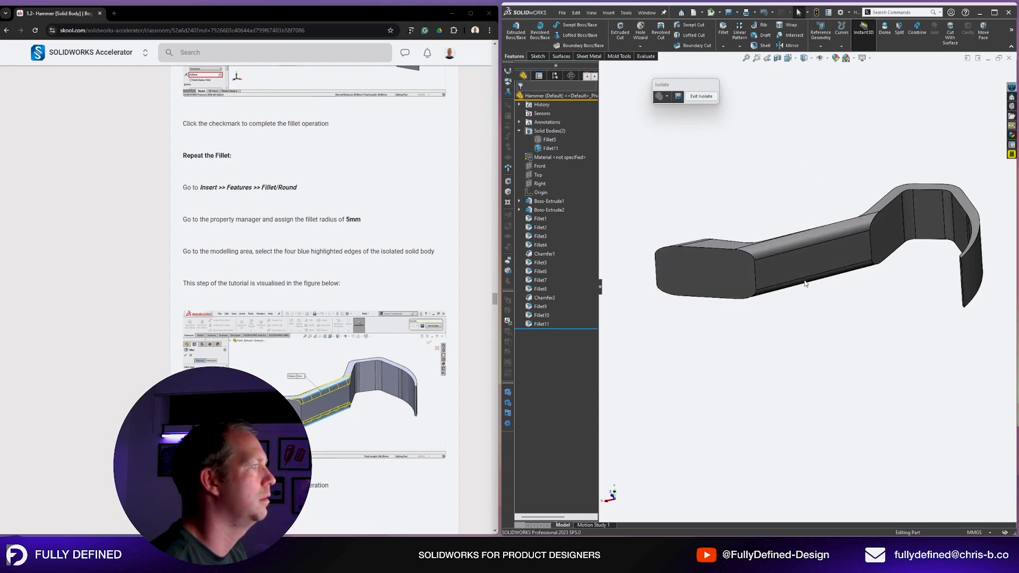
{"action": "scroll", "coordinate": [365, 297], "scroll_direction": "down", "scroll_amount": 10}
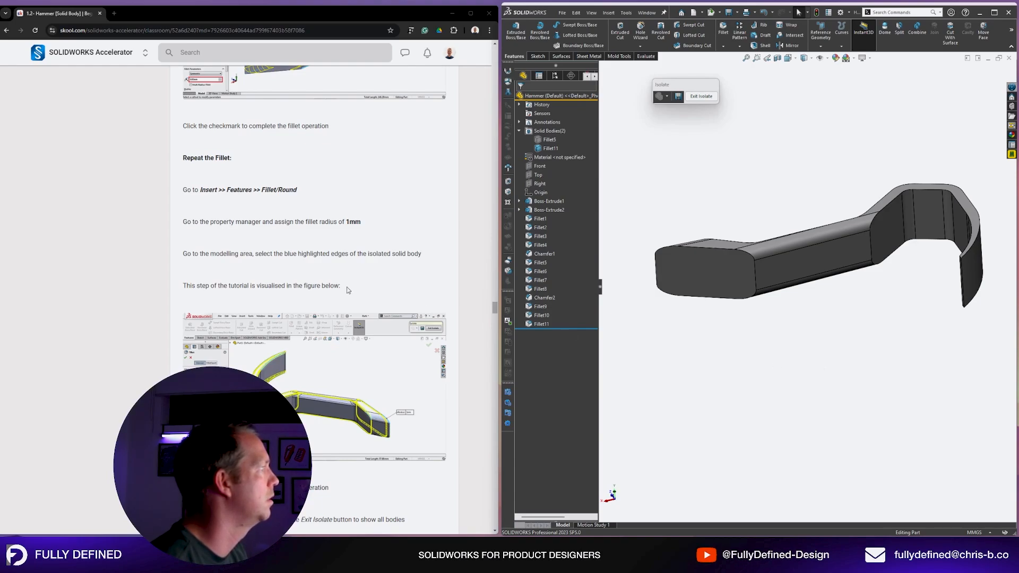
{"action": "scroll", "coordinate": [347, 290], "scroll_direction": "down", "scroll_amount": 1}
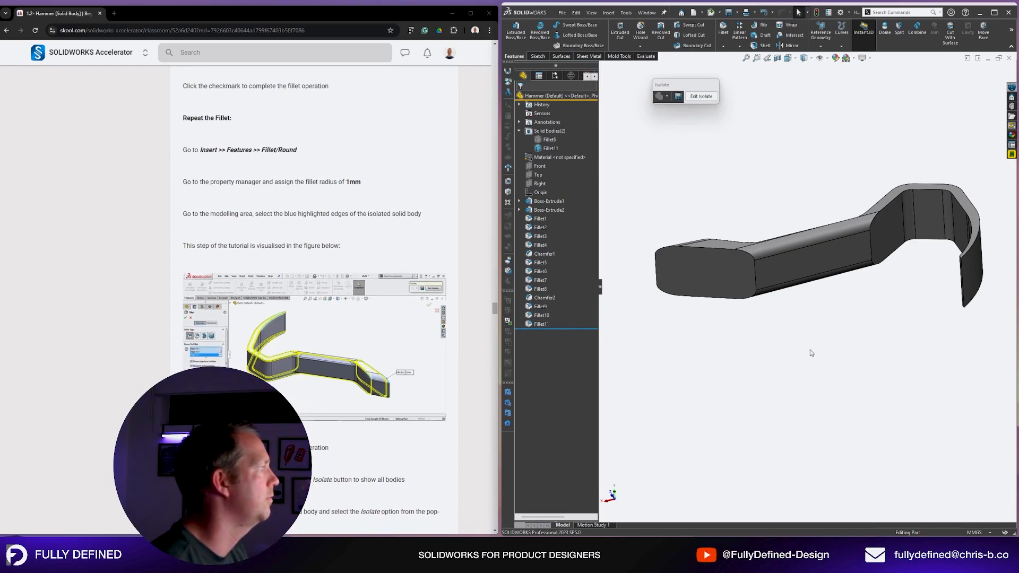
{"action": "middle_click_drag", "start_coordinate": [799, 253], "coordinate": [755, 163]}
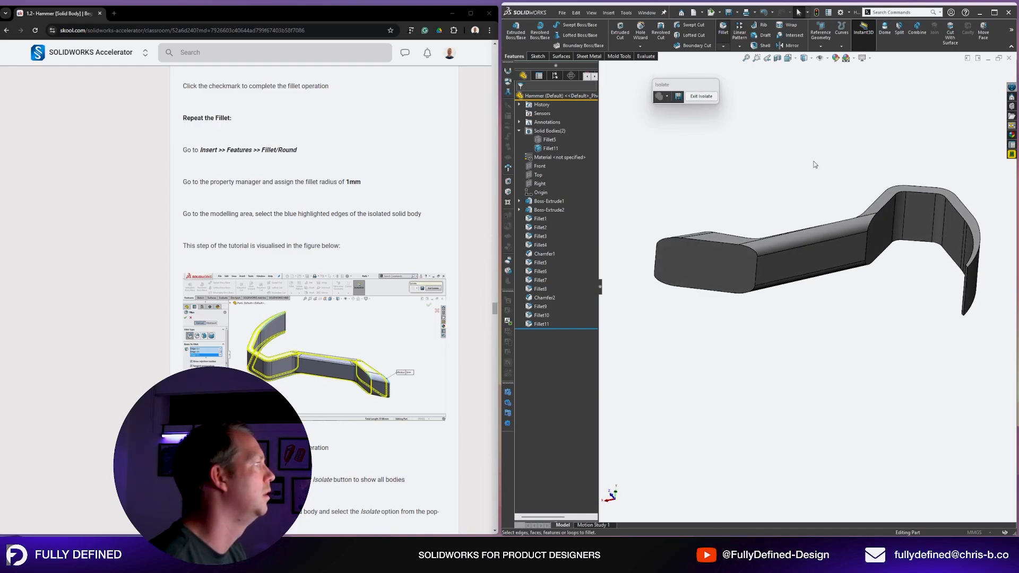
{"action": "key", "text": "KP_1"}
{"action": "key", "text": "Return"}
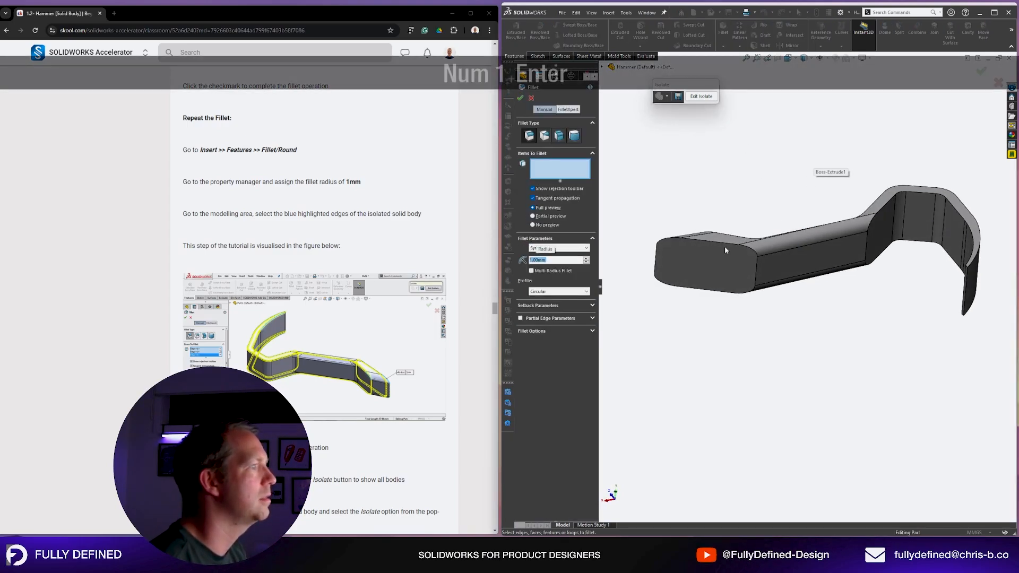
{"action": "left_click", "coordinate": [719, 259]}
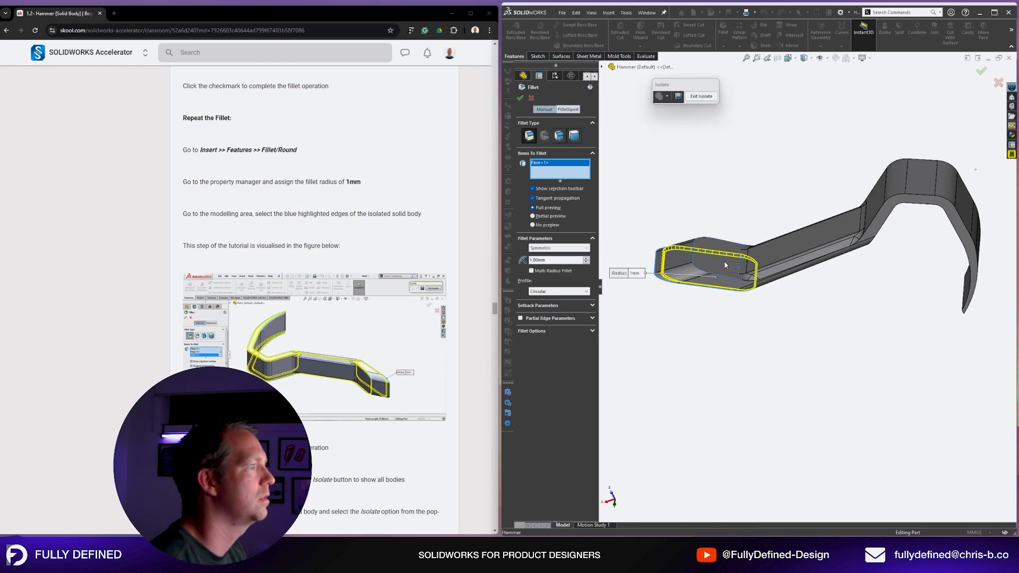
{"action": "left_click", "coordinate": [729, 265]}
{"action": "middle_click_drag", "start_coordinate": [816, 185], "coordinate": [837, 154]}
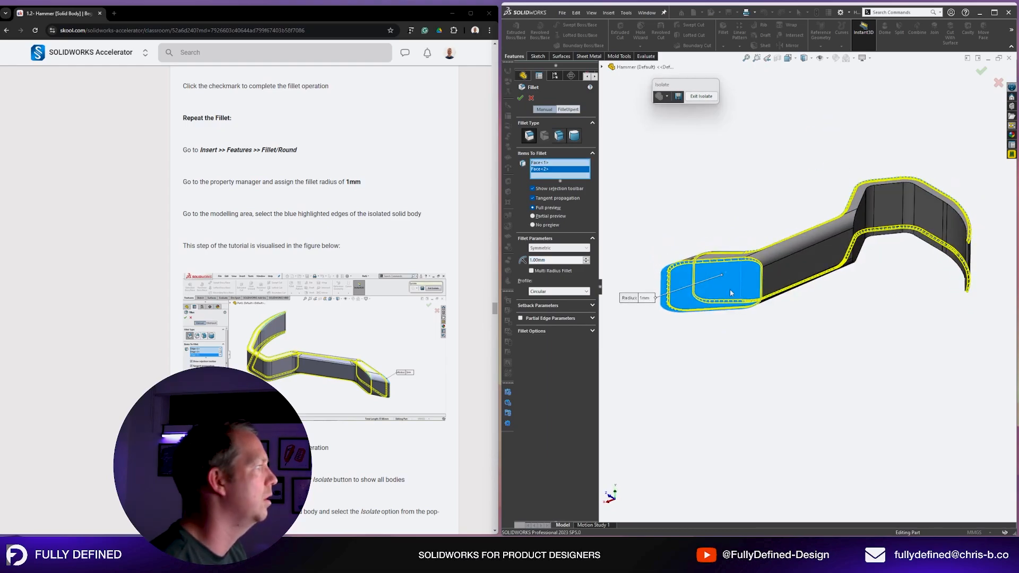
{"action": "middle_click_drag", "start_coordinate": [883, 243], "coordinate": [871, 345]}
{"action": "left_click", "coordinate": [874, 272]}
{"action": "key", "text": "Return"}
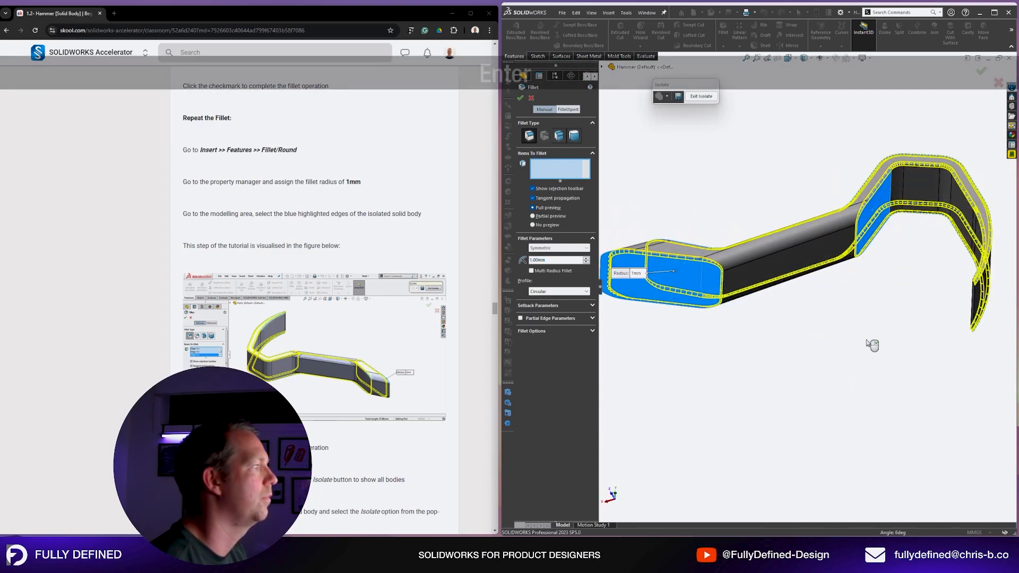
Exit the isolated display to show all solid bodies and clear the selection.
{"action": "scroll", "coordinate": [420, 327], "scroll_direction": "down", "scroll_amount": 4}
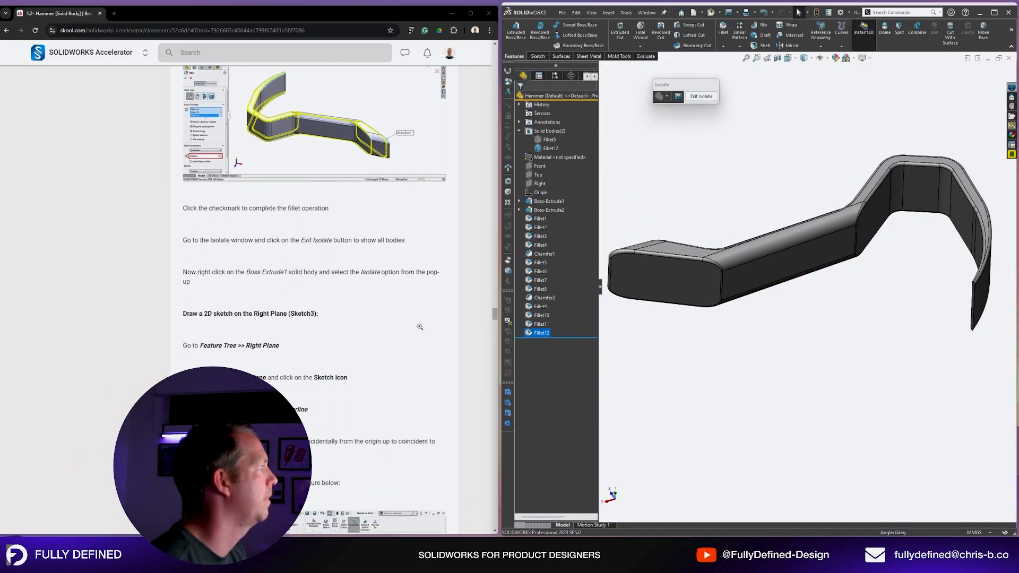
{"action": "left_click", "coordinate": [706, 96]}
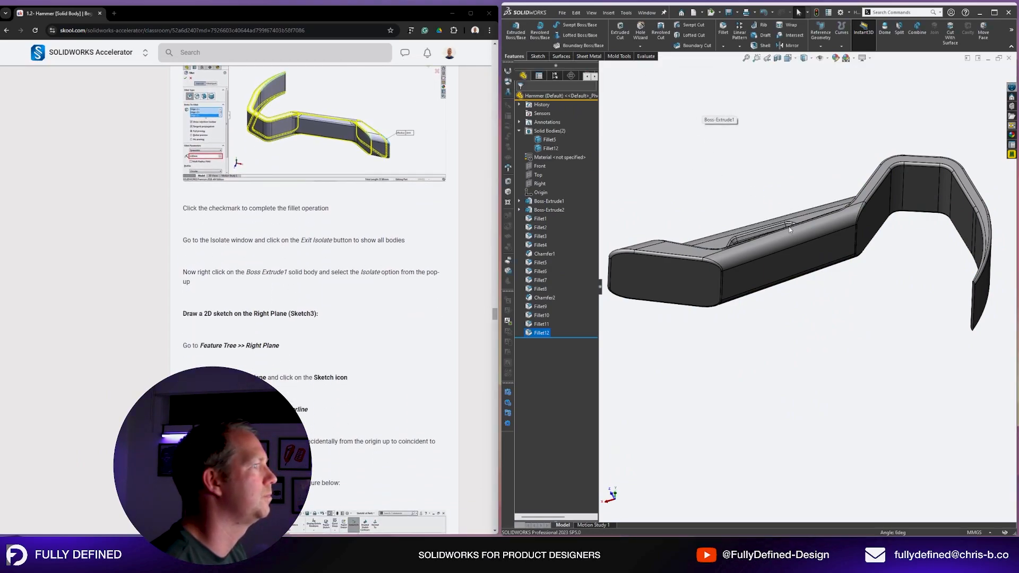
{"action": "middle_click_drag", "start_coordinate": [786, 202], "coordinate": [828, 268]}
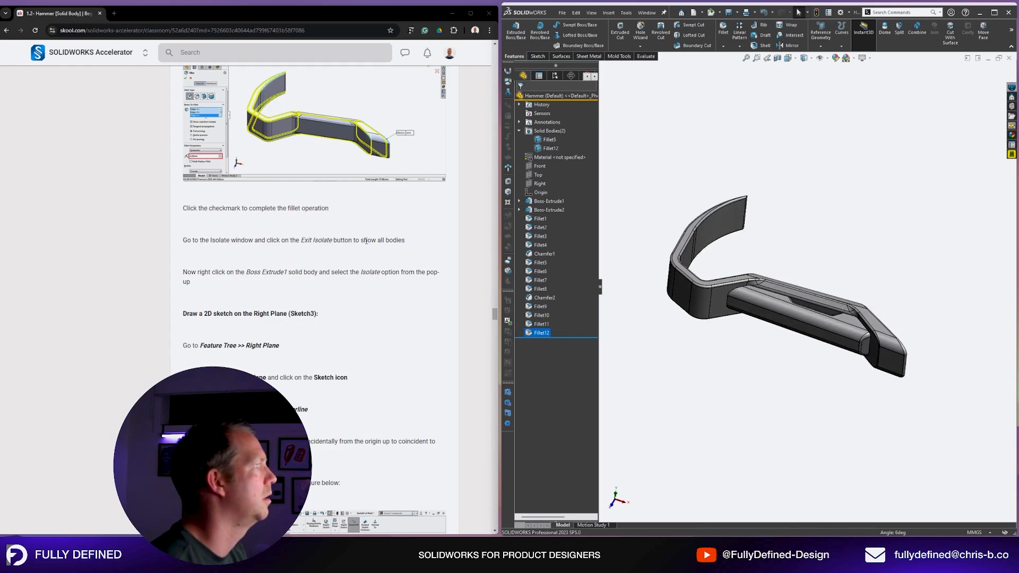
{"action": "left_click", "coordinate": [710, 151]}
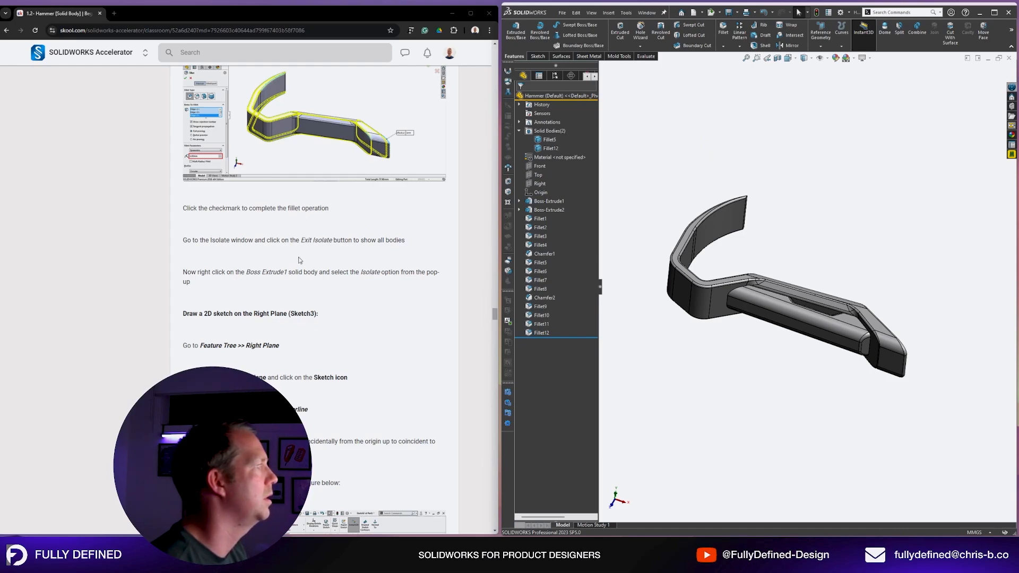
{"action": "left_click", "coordinate": [559, 202]}
{"action": "left_click", "coordinate": [768, 167]}
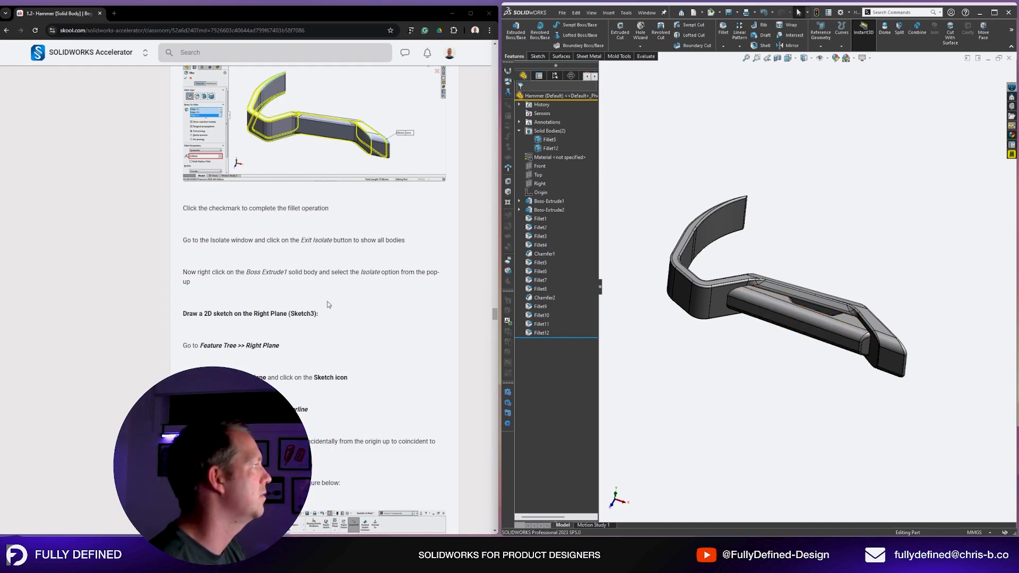
Isolate the Boss-Extrude1 solid body with the hook and save the part.
{"action": "scroll", "coordinate": [326, 300], "scroll_direction": "down", "scroll_amount": 4}
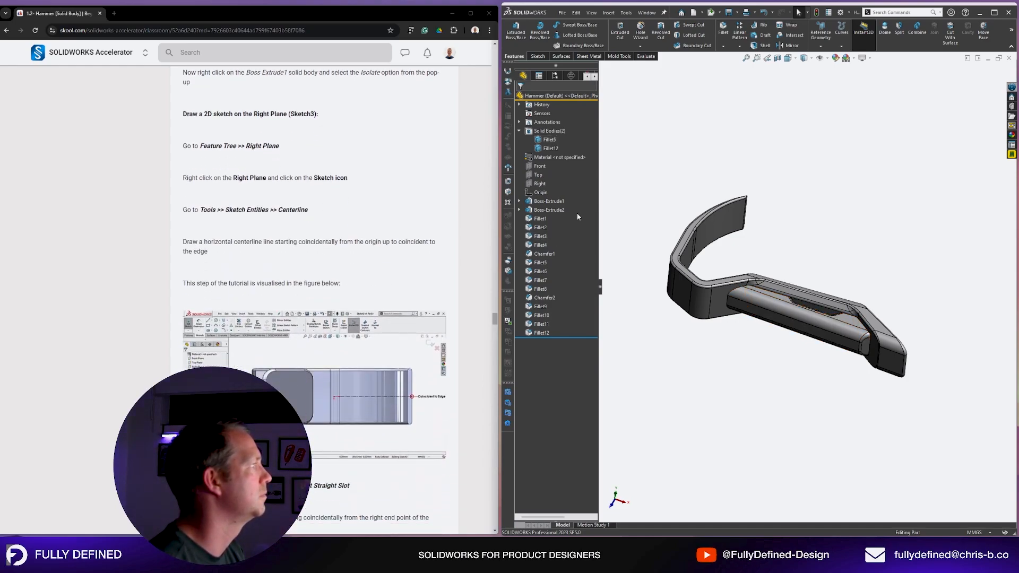
{"action": "scroll", "coordinate": [306, 223], "scroll_direction": "up", "scroll_amount": 1}
{"action": "right_click", "coordinate": [719, 316]}
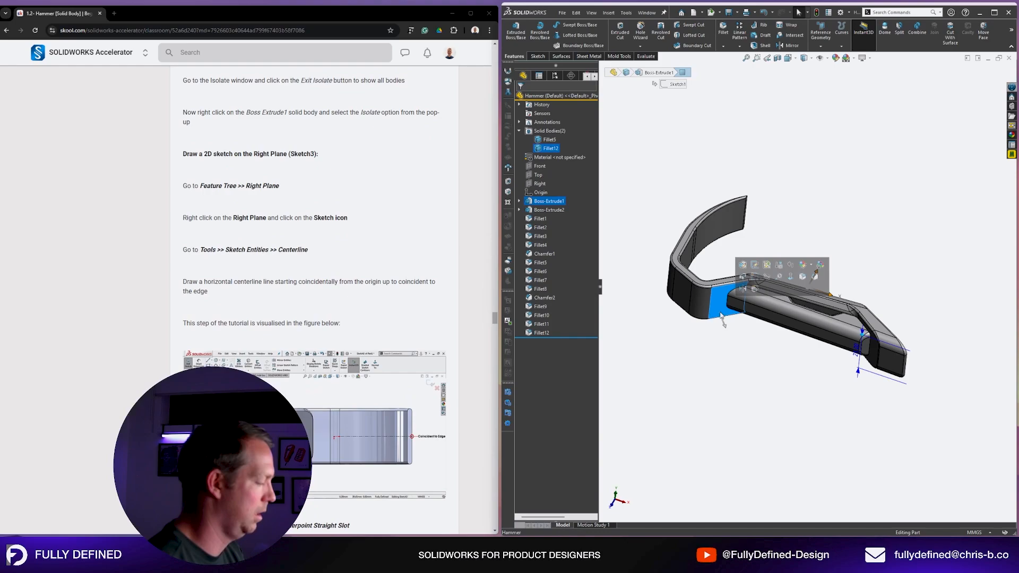
{"action": "left_click", "coordinate": [801, 271]}
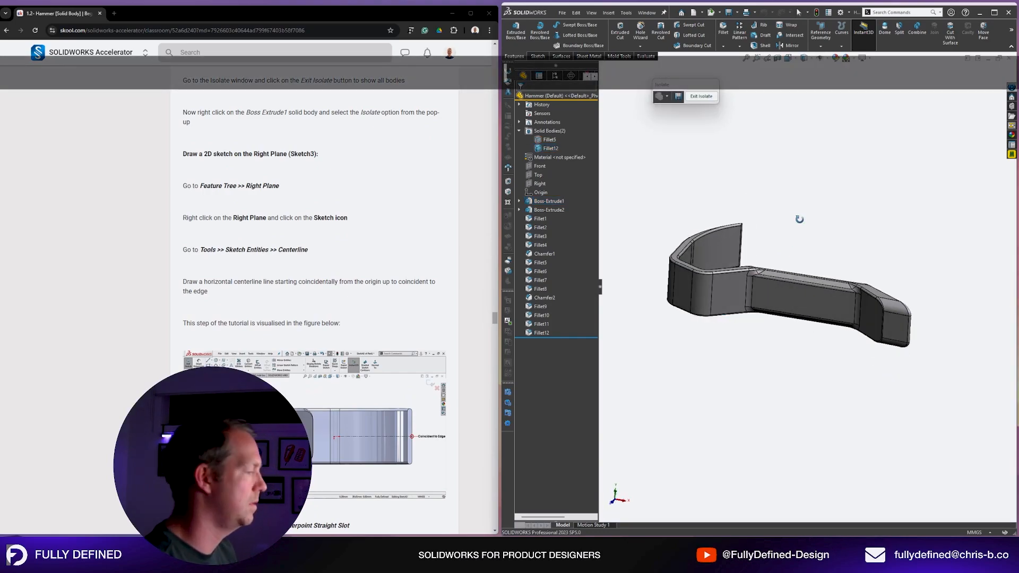
{"action": "key", "text": "ctrl+s"}
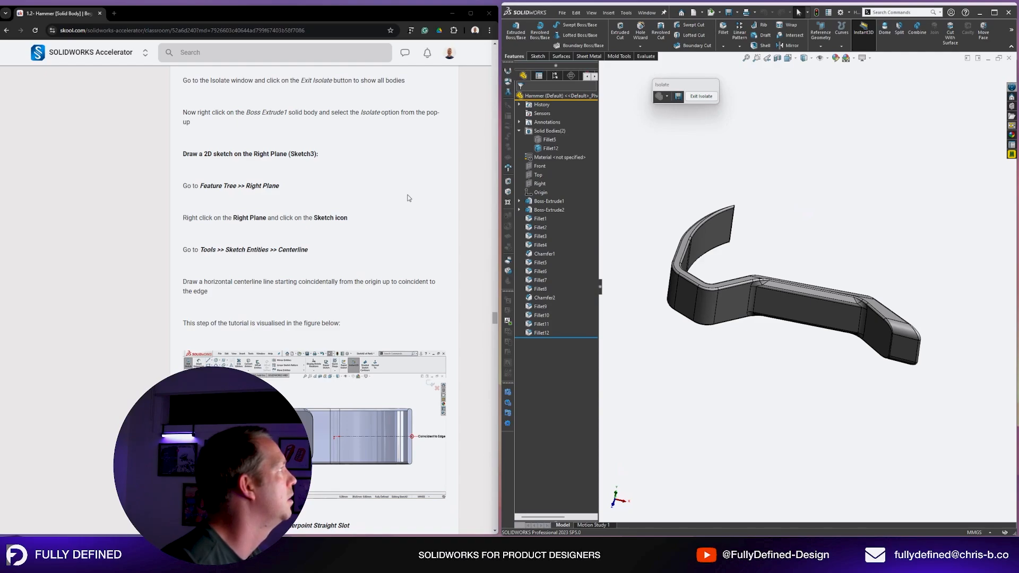
Start a new sketch on the Right plane and orient the view to Right.
{"action": "left_click", "coordinate": [547, 183]}
{"action": "left_click", "coordinate": [550, 172]}
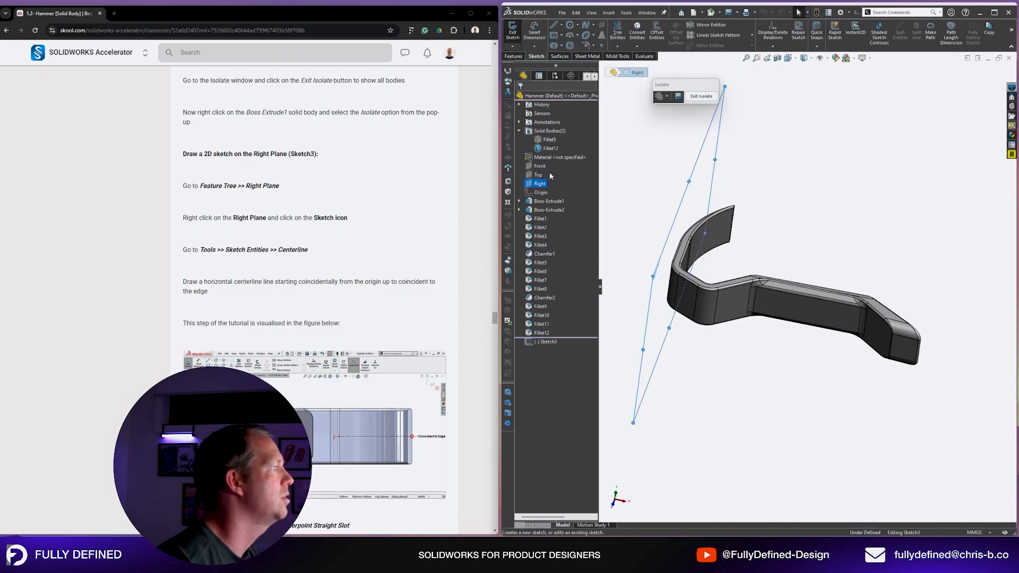
{"action": "key", "text": "space"}
{"action": "left_click", "coordinate": [684, 227]}
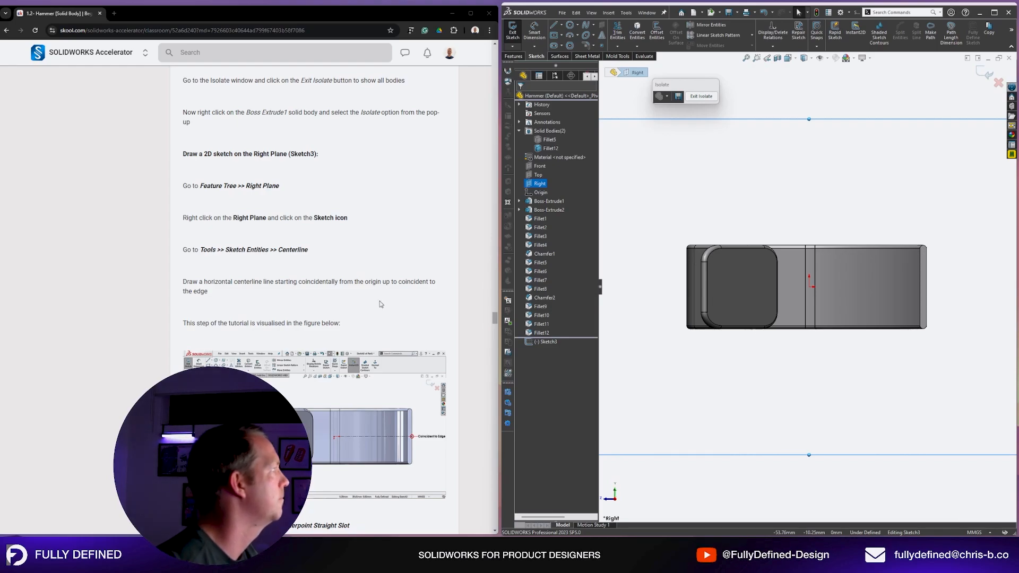
Draw a horizontal centerline from the origin to the far vertical edge of the isolated body.
{"action": "scroll", "coordinate": [380, 305], "scroll_direction": "down", "scroll_amount": 2}
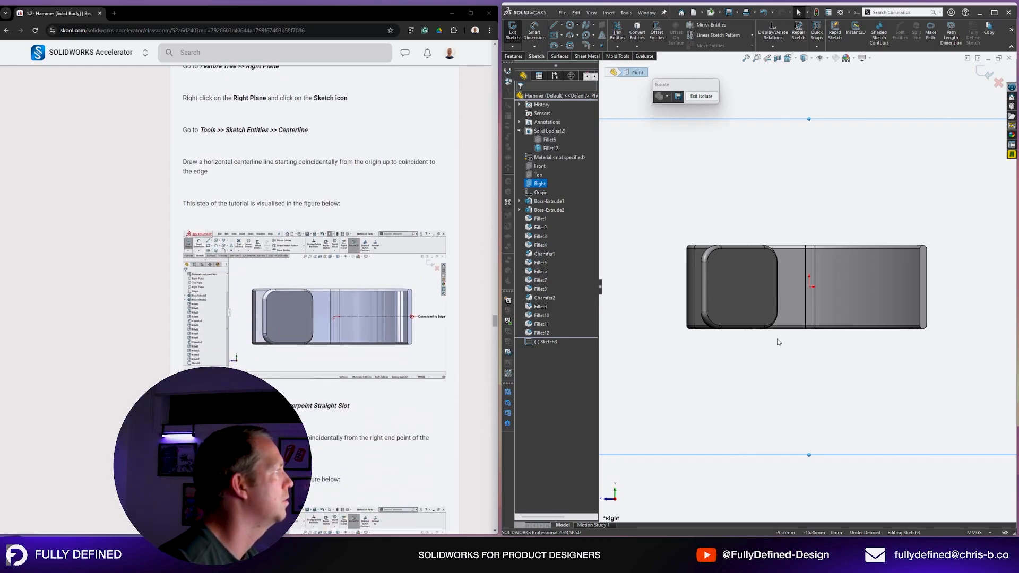
{"action": "key", "text": "l"}
{"action": "left_click", "coordinate": [809, 286]}
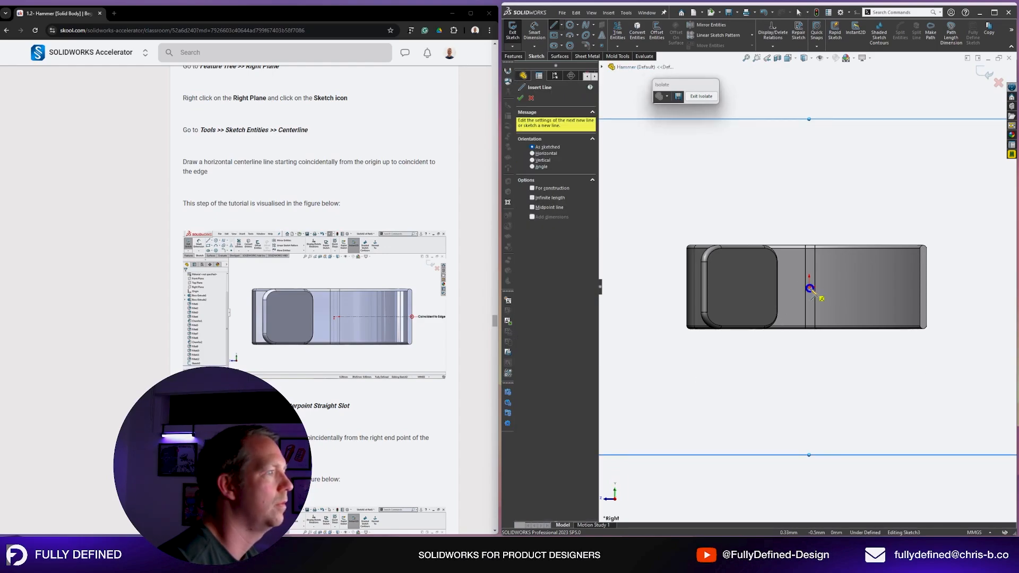
{"action": "left_click", "coordinate": [932, 287]}
{"action": "key", "text": "Escape"}
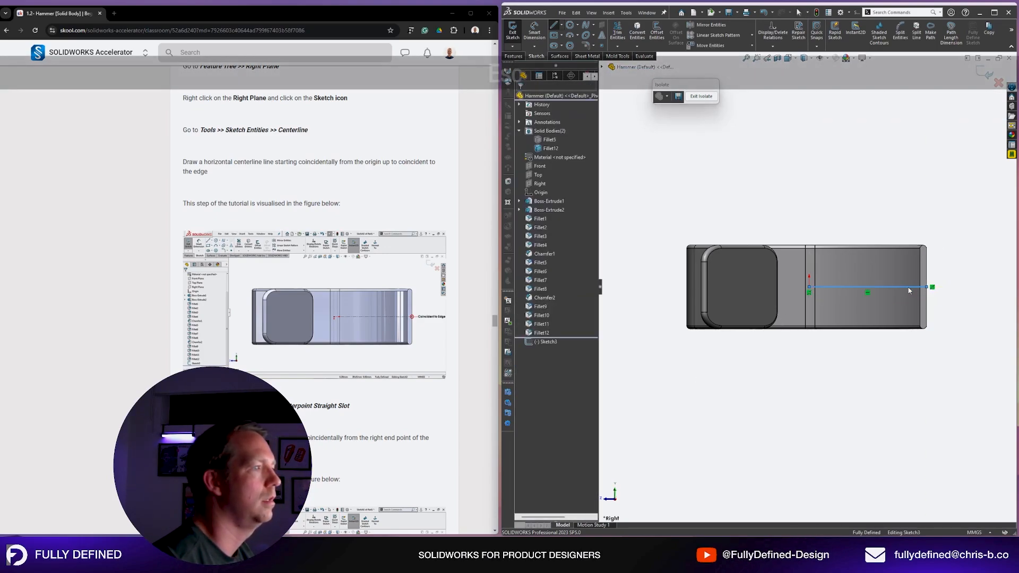
{"action": "key", "text": "Escape"}
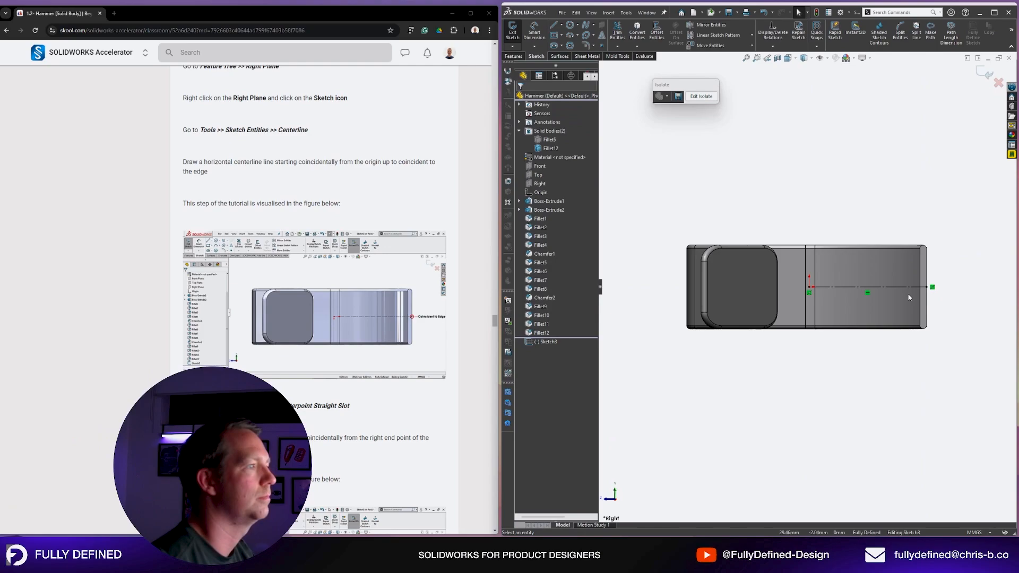
Read the tutorial instructions for the centerpoint straight slot and its dimensions.
{"action": "scroll", "coordinate": [310, 224], "scroll_direction": "down", "scroll_amount": 3}
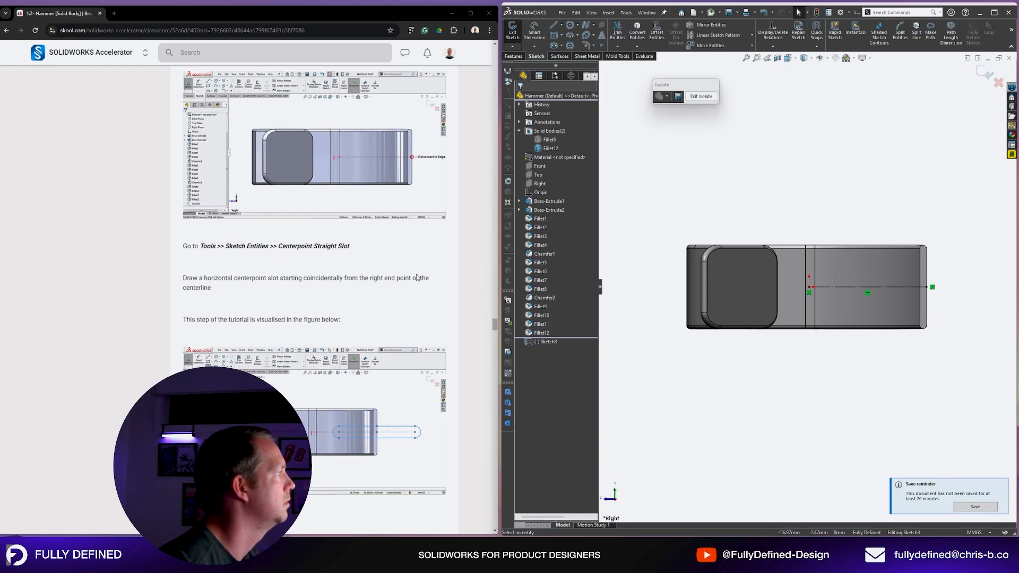
{"action": "scroll", "coordinate": [202, 287], "scroll_direction": "down", "scroll_amount": 3}
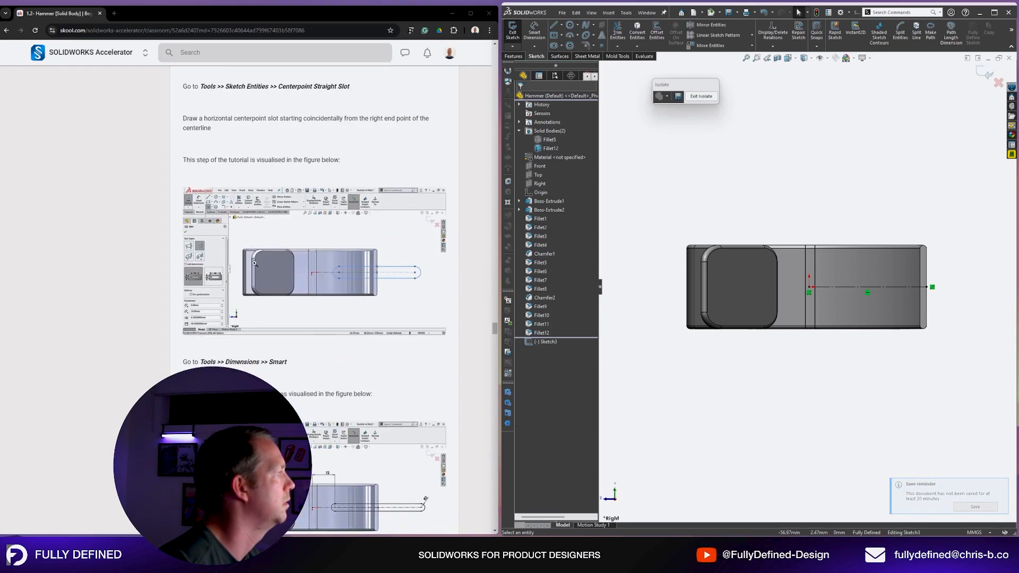
{"action": "scroll", "coordinate": [267, 262], "scroll_direction": "down", "scroll_amount": 1}
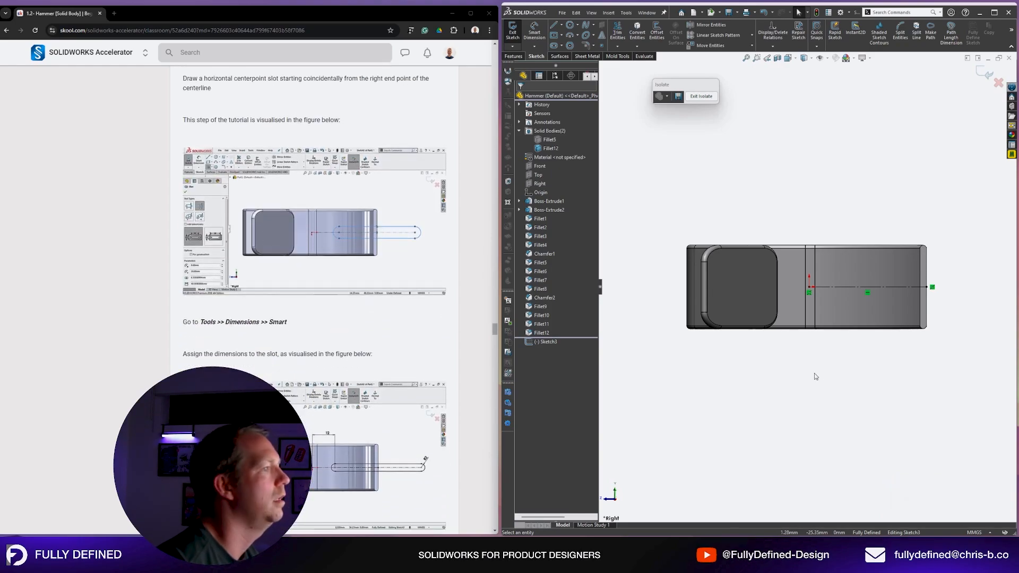
Delete the horizontal centerline from the Right plane sketch.
{"action": "left_click_drag", "start_coordinate": [869, 311], "coordinate": [805, 239]}
{"action": "key", "text": "Delete"}
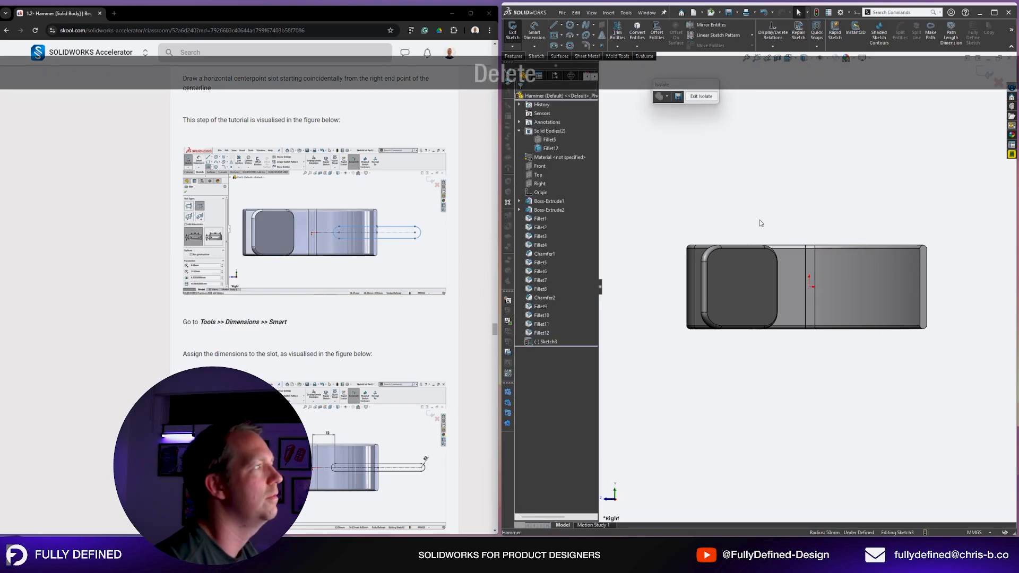
{"action": "left_click", "coordinate": [555, 46]}
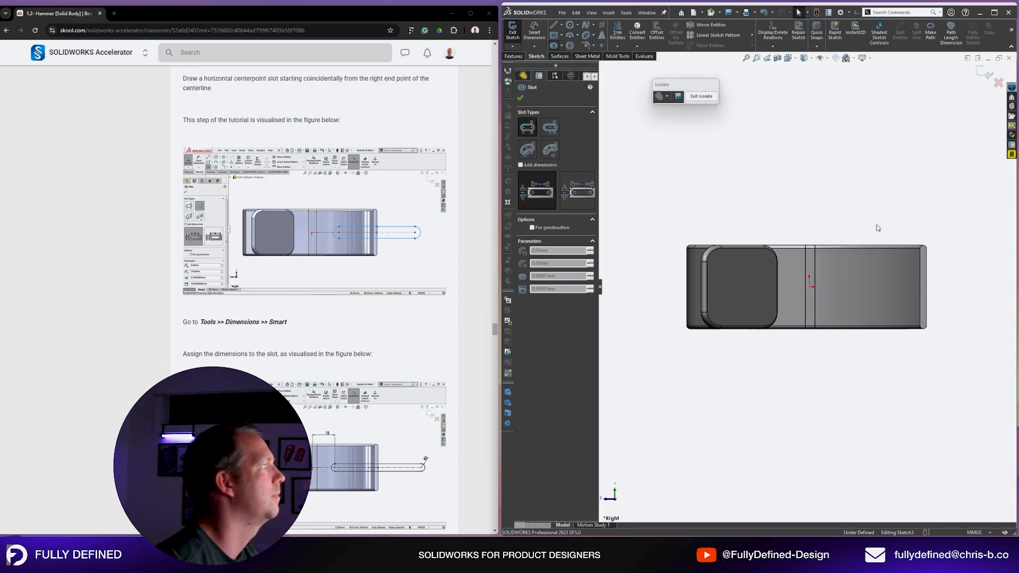
{"action": "left_click", "coordinate": [929, 288]}
{"action": "left_click", "coordinate": [855, 286]}
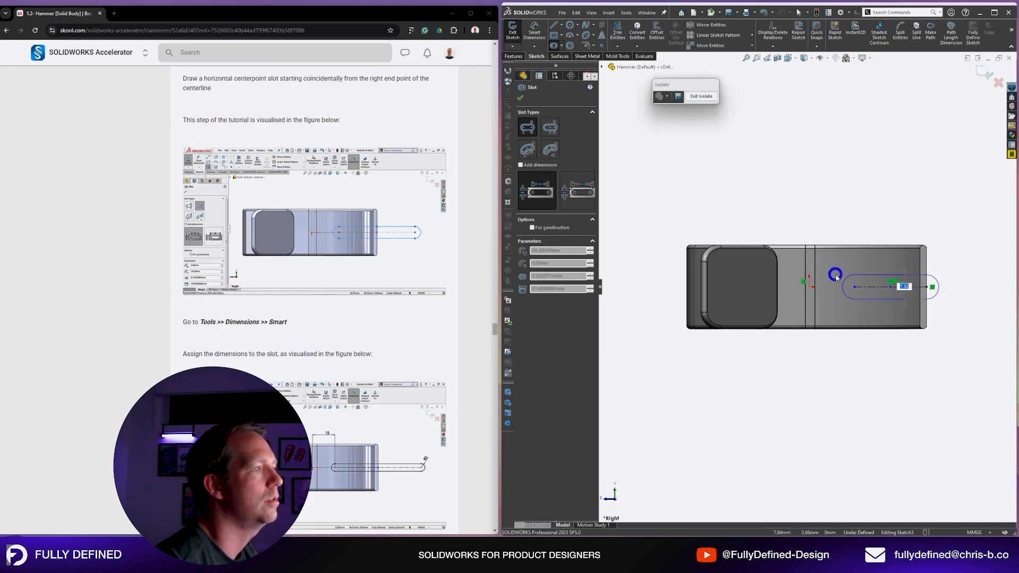
{"action": "left_click", "coordinate": [836, 277]}
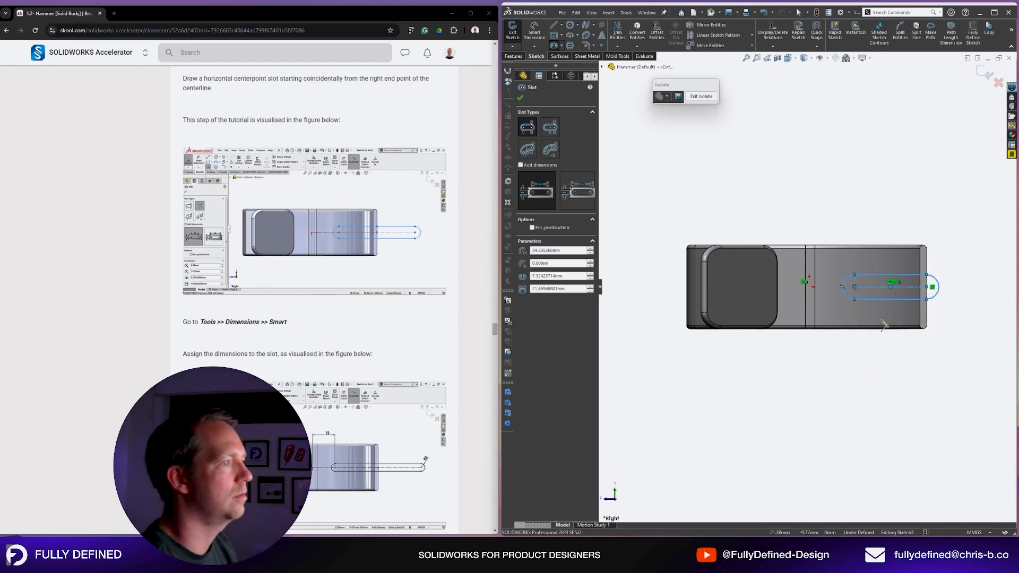
{"action": "key", "text": "ctrl+z"}
Draw a horizontal centerpoint straight slot, about 38 mm long and 7 mm wide, centred on the body's far vertical edge level with the origin.
{"action": "left_click", "coordinate": [561, 46]}
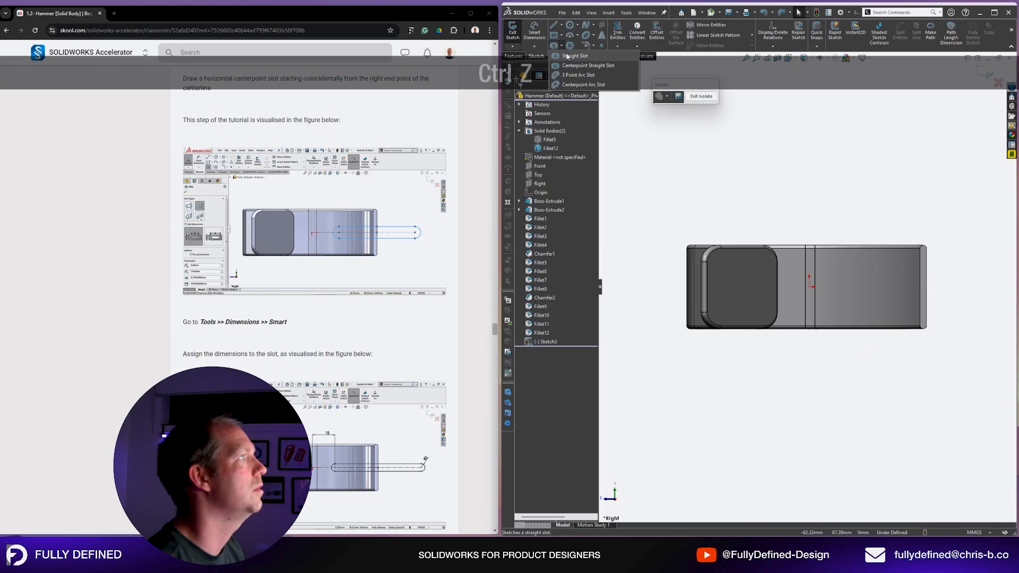
{"action": "left_click", "coordinate": [574, 66]}
{"action": "left_click", "coordinate": [926, 287]}
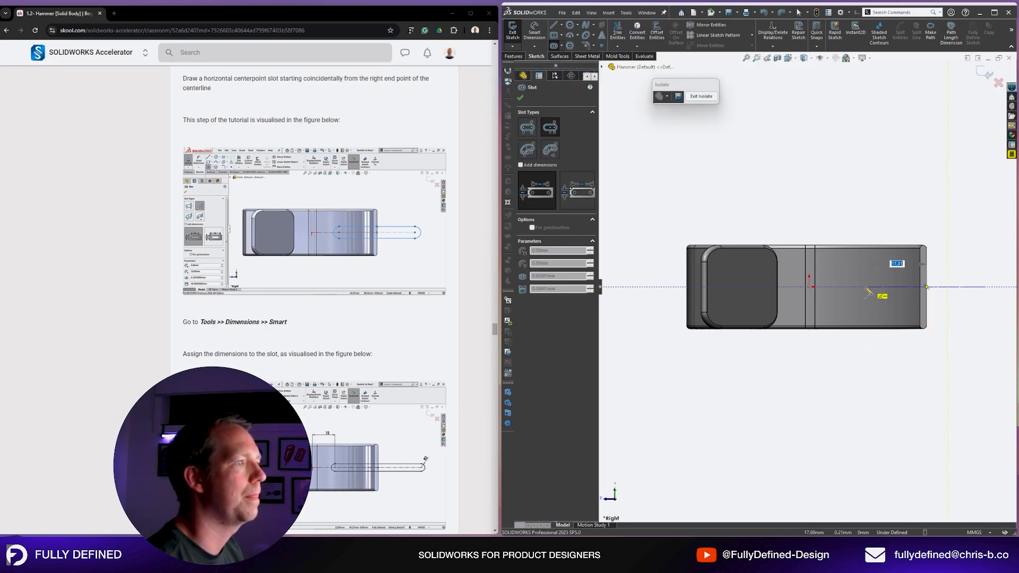
{"action": "left_click", "coordinate": [861, 286]}
{"action": "left_click", "coordinate": [859, 278]}
Dimension the distance from the origin to the centre of the slot's nearer end arc as 12 mm.
{"action": "right_click_drag", "start_coordinate": [854, 378], "coordinate": [847, 274]}
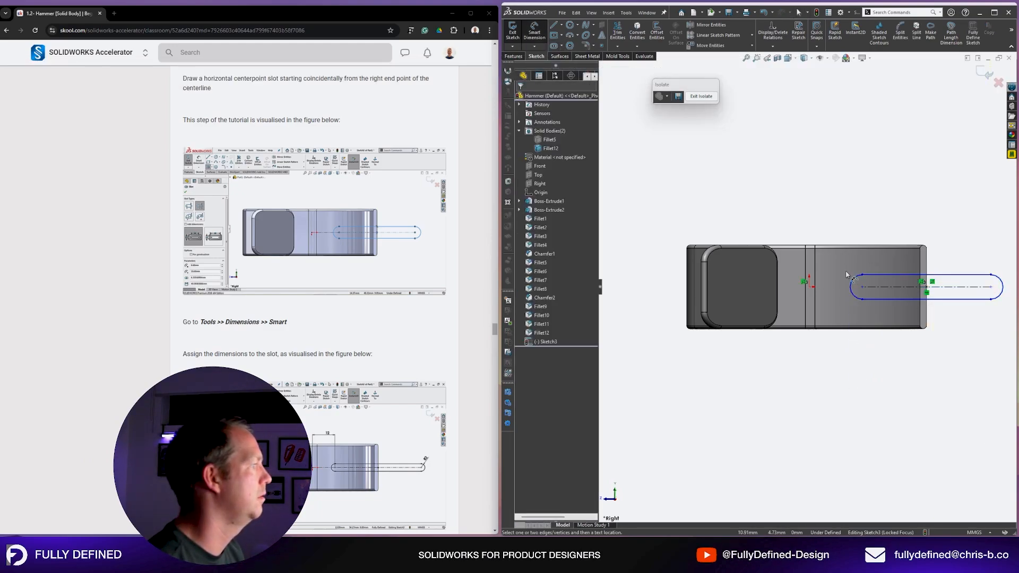
{"action": "left_click", "coordinate": [863, 286]}
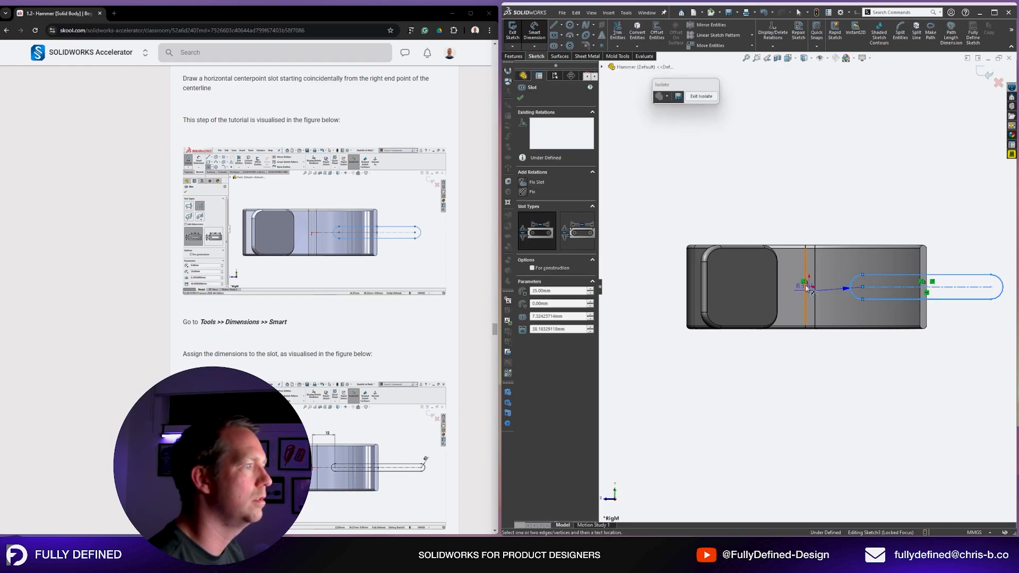
{"action": "left_click", "coordinate": [809, 286]}
{"action": "left_click", "coordinate": [831, 356]}
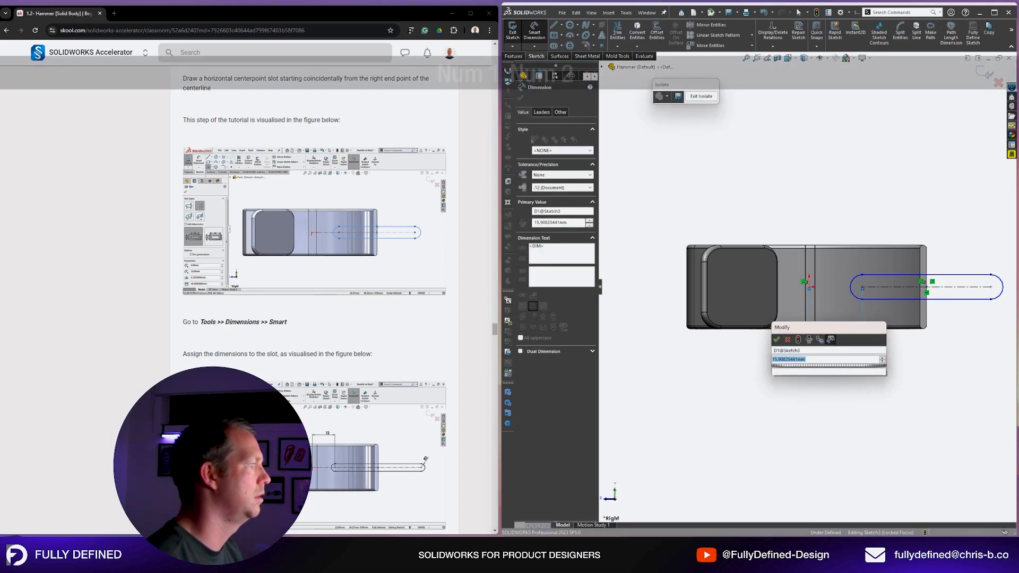
{"action": "type", "text": "12"}
{"action": "key", "text": "Return"}
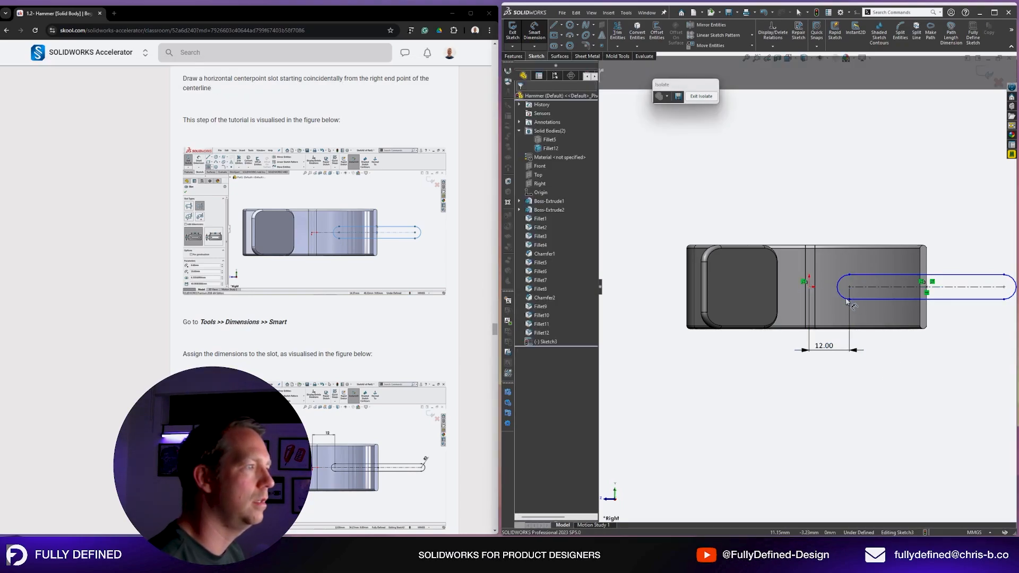
Dimension the slot's end arc with a radius of 2 mm.
{"action": "left_click", "coordinate": [841, 294]}
{"action": "left_click", "coordinate": [828, 303]}
{"action": "type", "text": "2"}
{"action": "key", "text": "Return"}
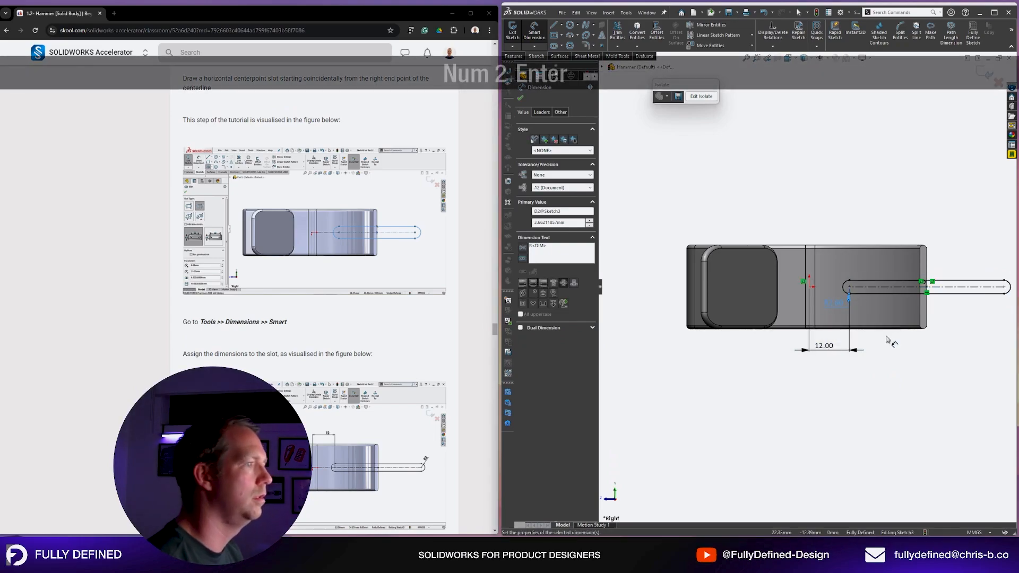
Make an extruded cut from the slot sketch with the Through All end condition, reversed so it passes through the hook.
{"action": "scroll", "coordinate": [307, 262], "scroll_direction": "down", "scroll_amount": 4}
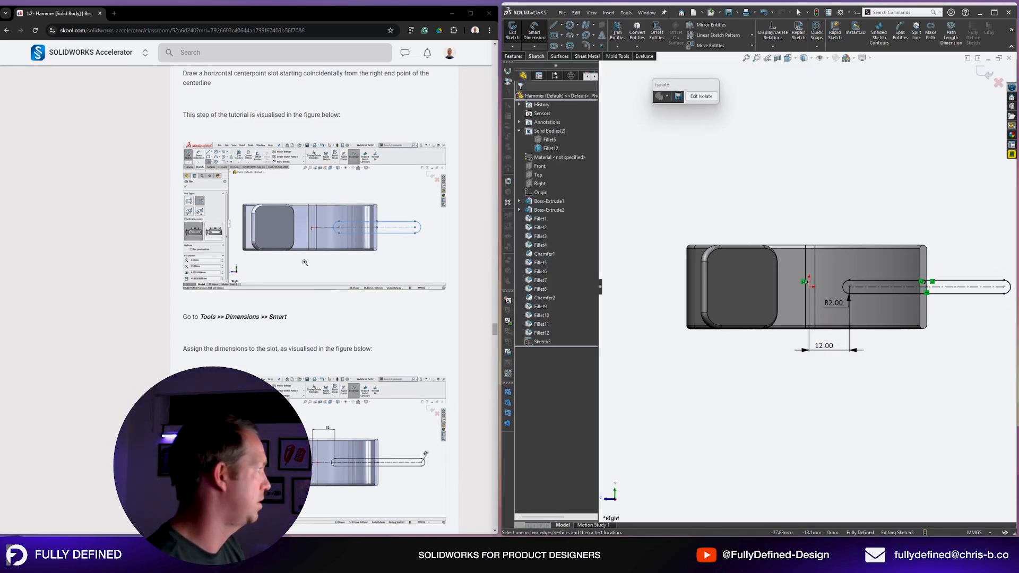
{"action": "scroll", "coordinate": [308, 262], "scroll_direction": "down", "scroll_amount": 4}
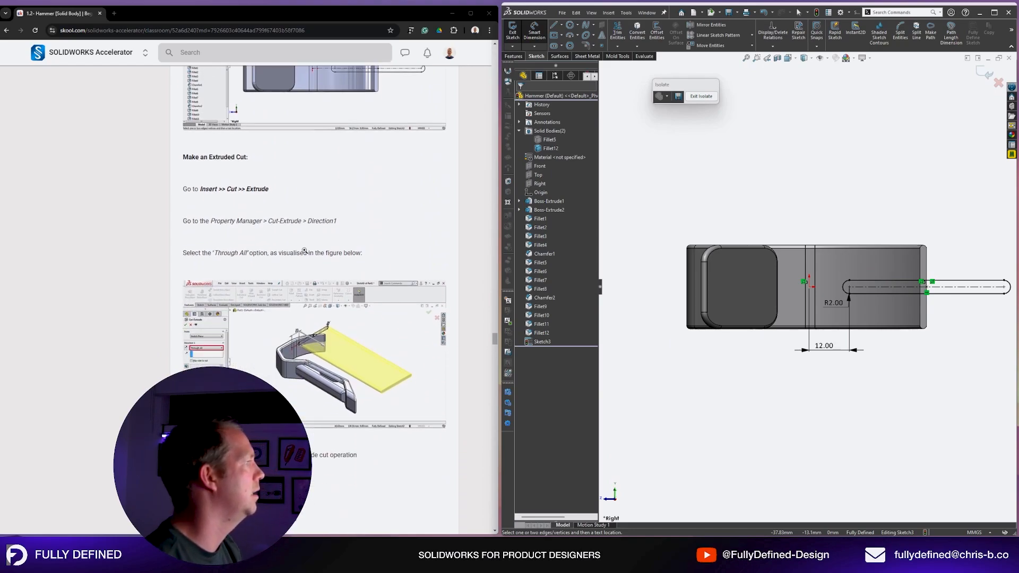
{"action": "middle_click_drag", "start_coordinate": [858, 206], "coordinate": [870, 255]}
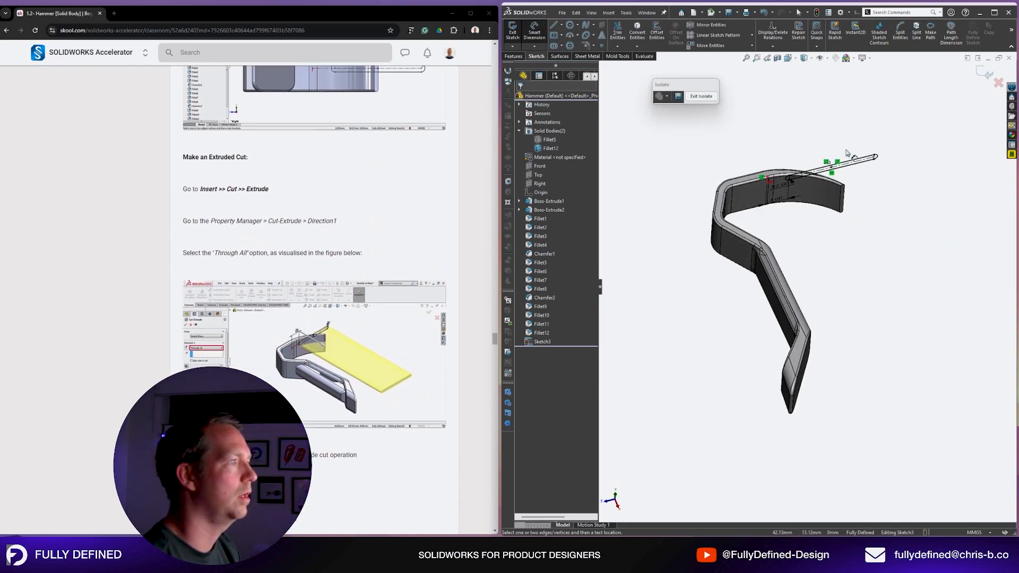
{"action": "key", "text": "shift+e"}
{"action": "scroll", "coordinate": [823, 123], "scroll_direction": "down", "scroll_amount": 2}
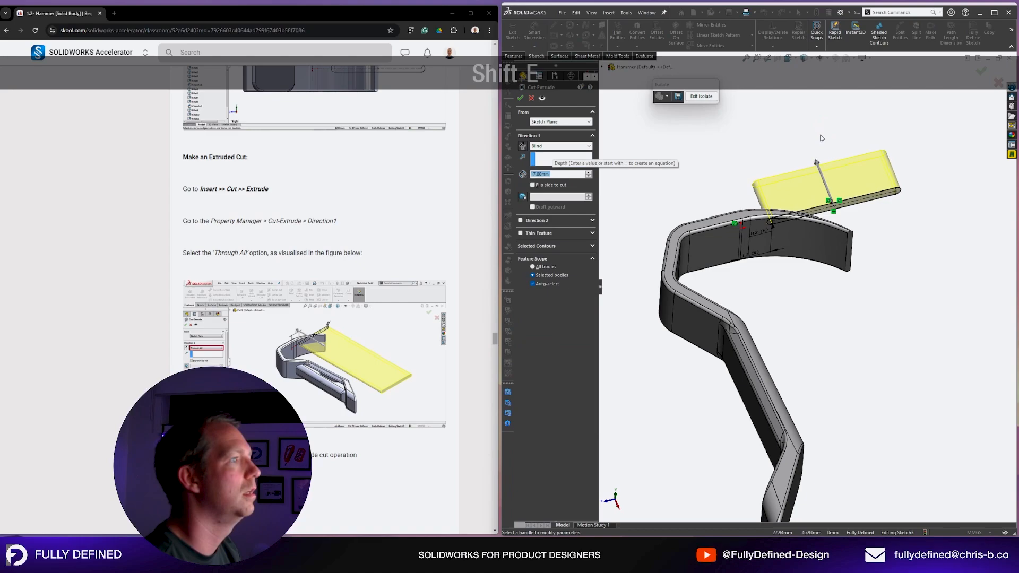
{"action": "middle_click_drag", "start_coordinate": [821, 138], "coordinate": [811, 185]}
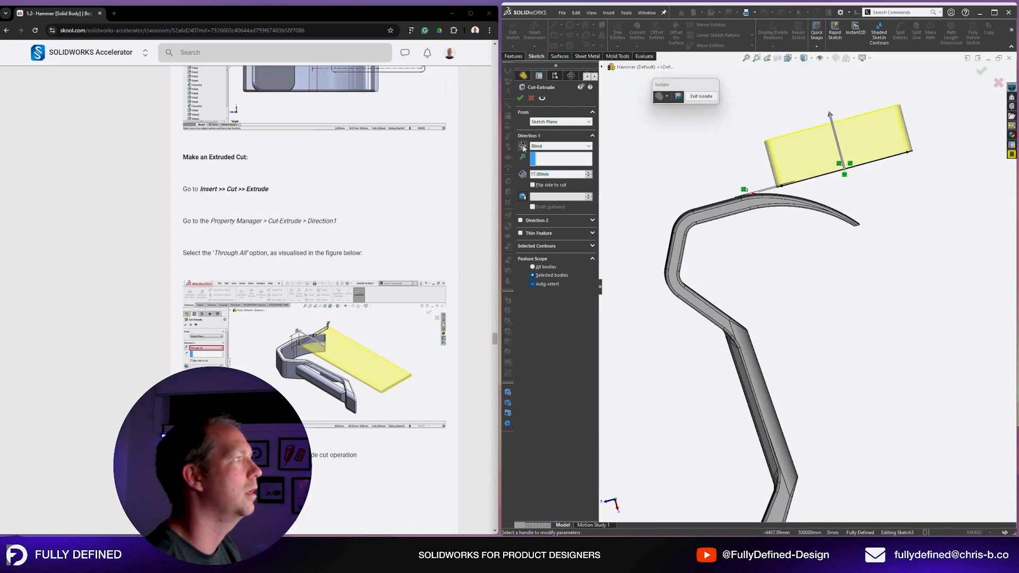
{"action": "left_click", "coordinate": [557, 146]}
{"action": "left_click", "coordinate": [552, 159]}
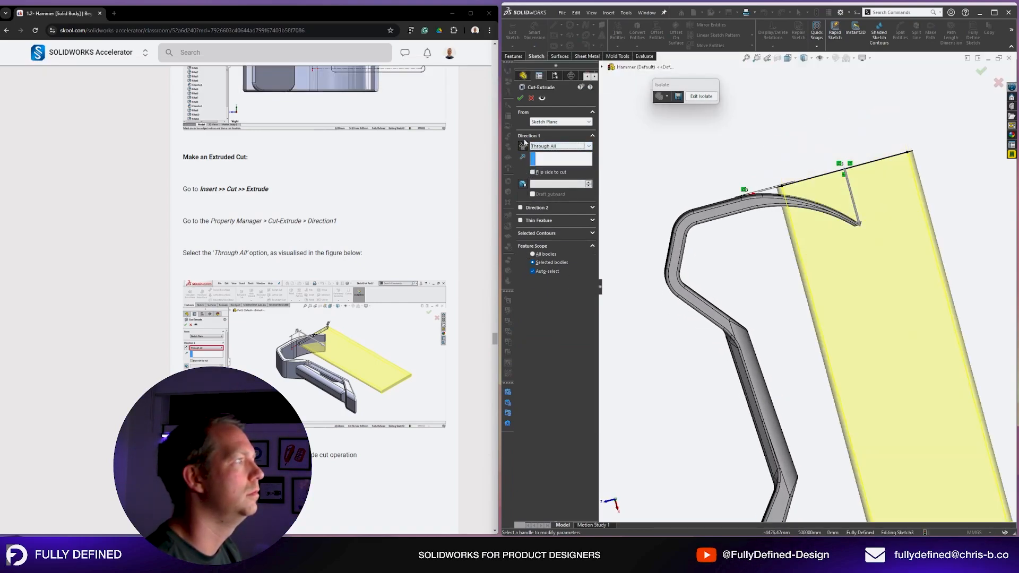
{"action": "left_click", "coordinate": [521, 99]}
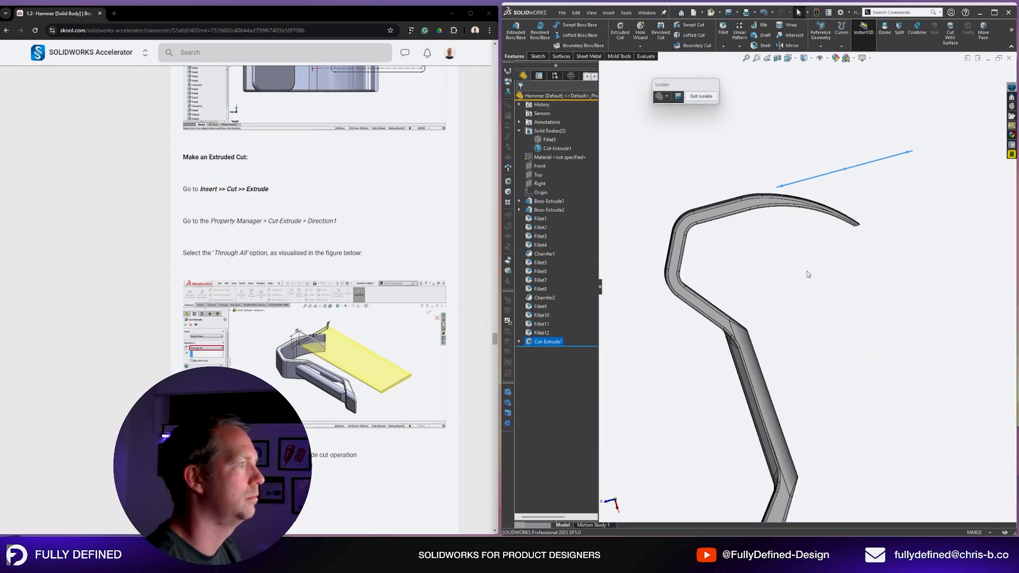
{"action": "middle_click_drag", "start_coordinate": [741, 273], "coordinate": [876, 332]}
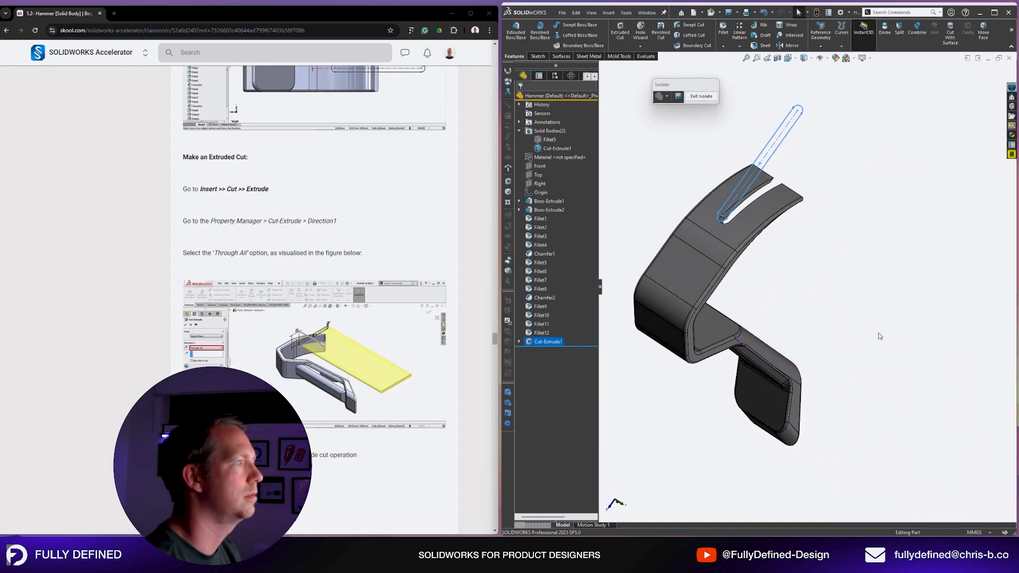
Fillet the edges of the slot cut with a 0.5 mm radius by selecting the slot's rounded inner face.
{"action": "scroll", "coordinate": [333, 301], "scroll_direction": "down", "scroll_amount": 6}
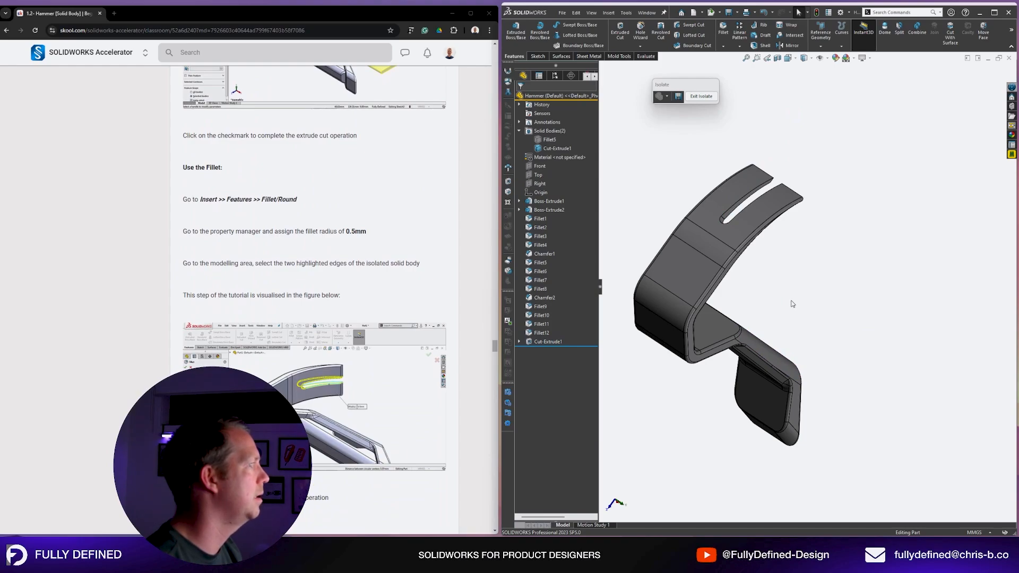
{"action": "scroll", "coordinate": [754, 220], "scroll_direction": "down", "scroll_amount": 3}
{"action": "middle_click_drag", "start_coordinate": [739, 227], "coordinate": [710, 276]}
{"action": "left_click", "coordinate": [707, 251]}
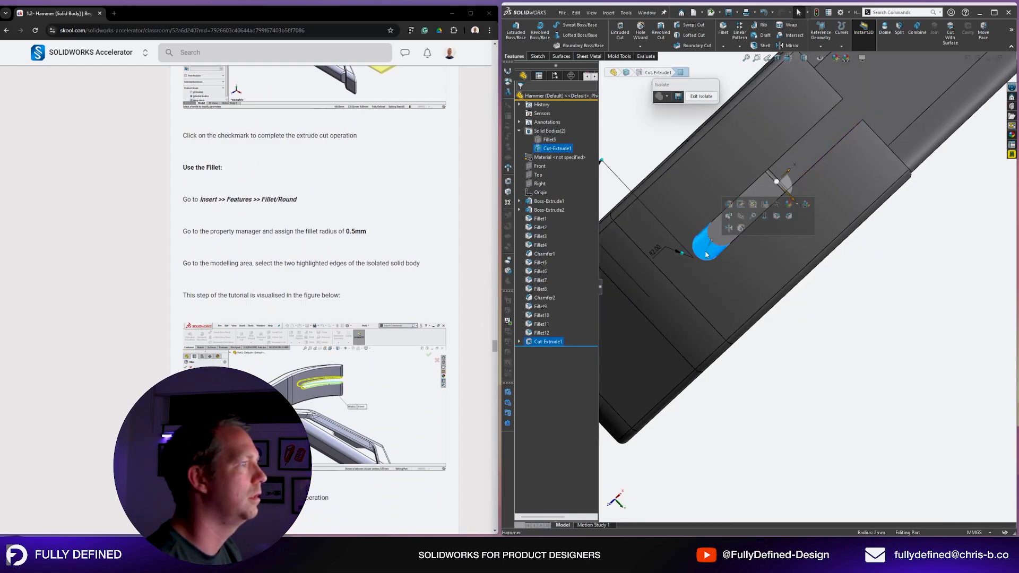
{"action": "left_click", "coordinate": [776, 216]}
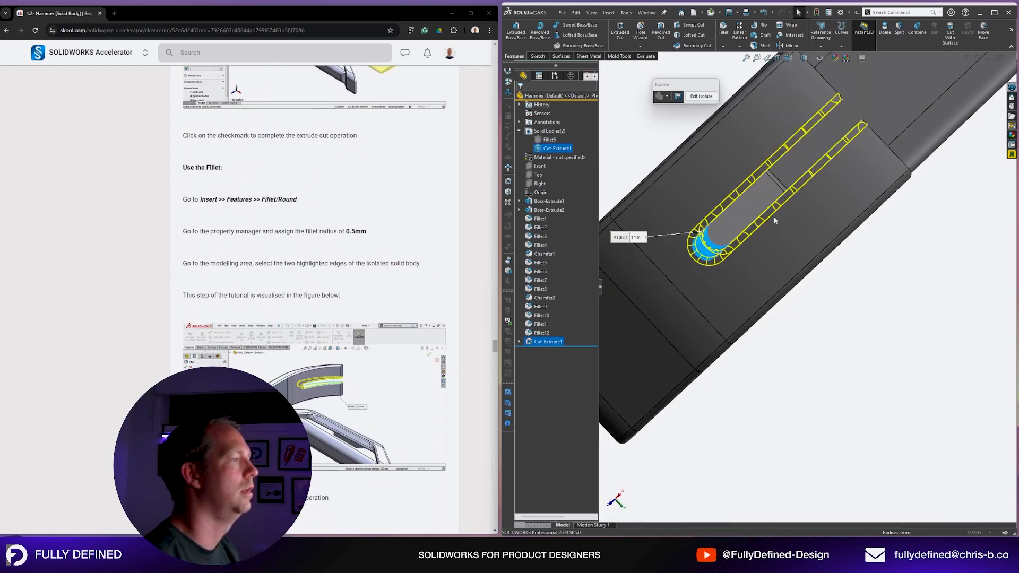
{"action": "type", "text": ".5"}
{"action": "key", "text": "Return"}
{"action": "key", "text": "Return"}
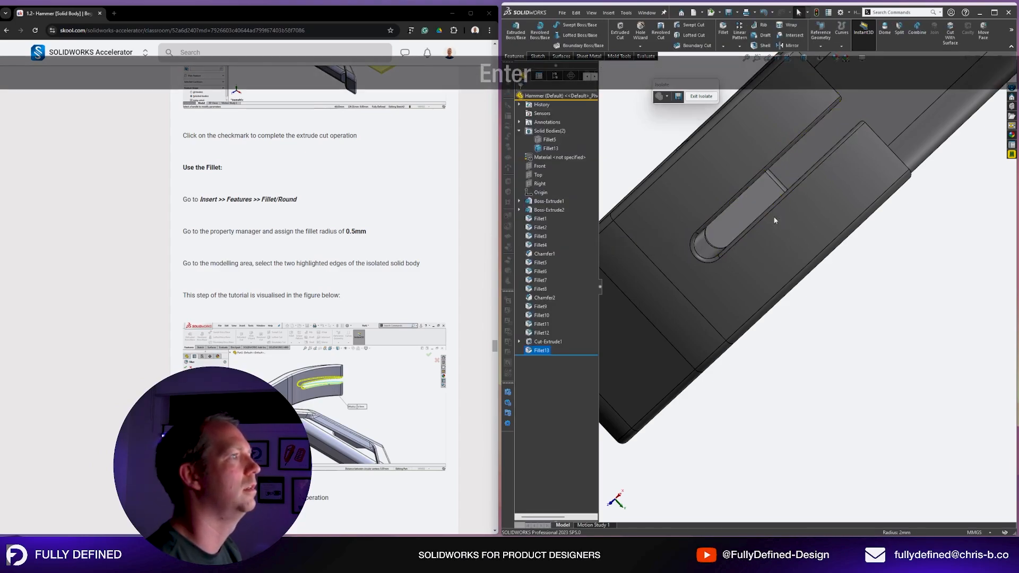
Exit the isolated view of the body and save the part.
{"action": "left_click", "coordinate": [900, 317]}
{"action": "middle_click_drag", "start_coordinate": [900, 317], "coordinate": [840, 133]}
{"action": "scroll", "coordinate": [840, 133], "scroll_direction": "up", "scroll_amount": 3}
{"action": "scroll", "coordinate": [829, 217], "scroll_direction": "down", "scroll_amount": 1}
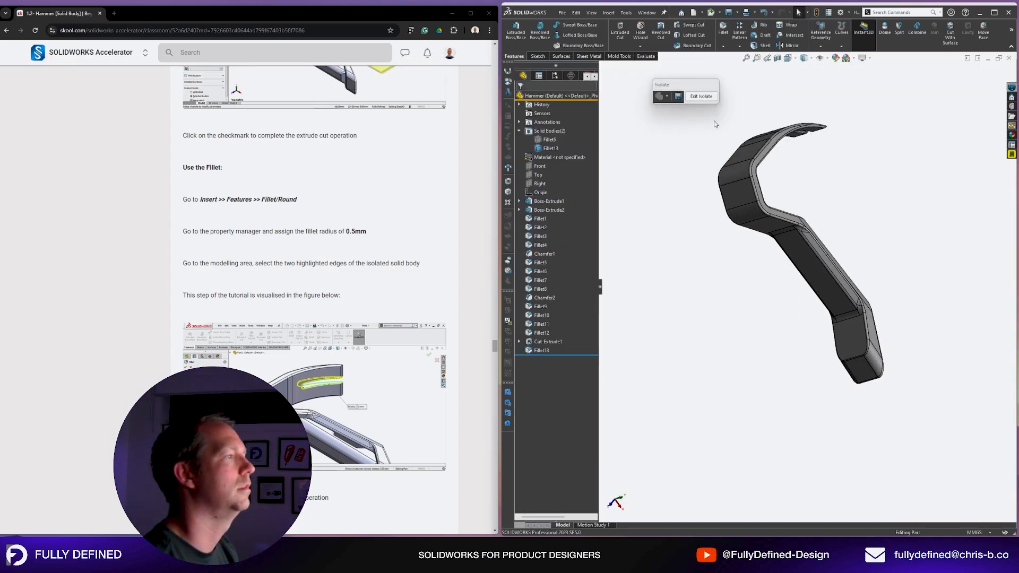
{"action": "left_click", "coordinate": [701, 96]}
{"action": "middle_click_drag", "start_coordinate": [814, 177], "coordinate": [817, 221]}
{"action": "key", "text": "ctrl+s"}
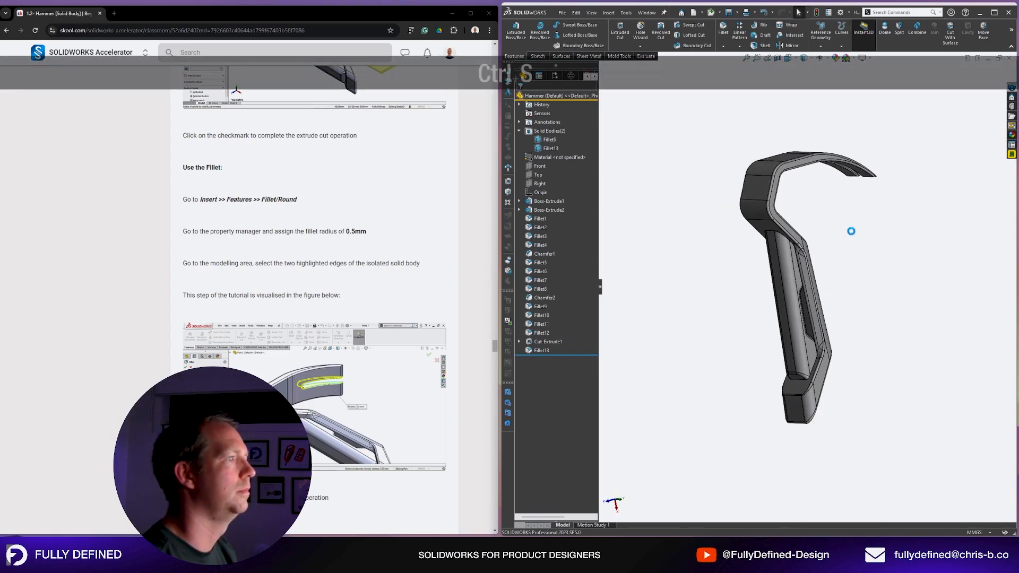
Edit the slot's fillet feature to also include the end faces of the two prongs beside the slot.
{"action": "scroll", "coordinate": [373, 238], "scroll_direction": "down", "scroll_amount": 5}
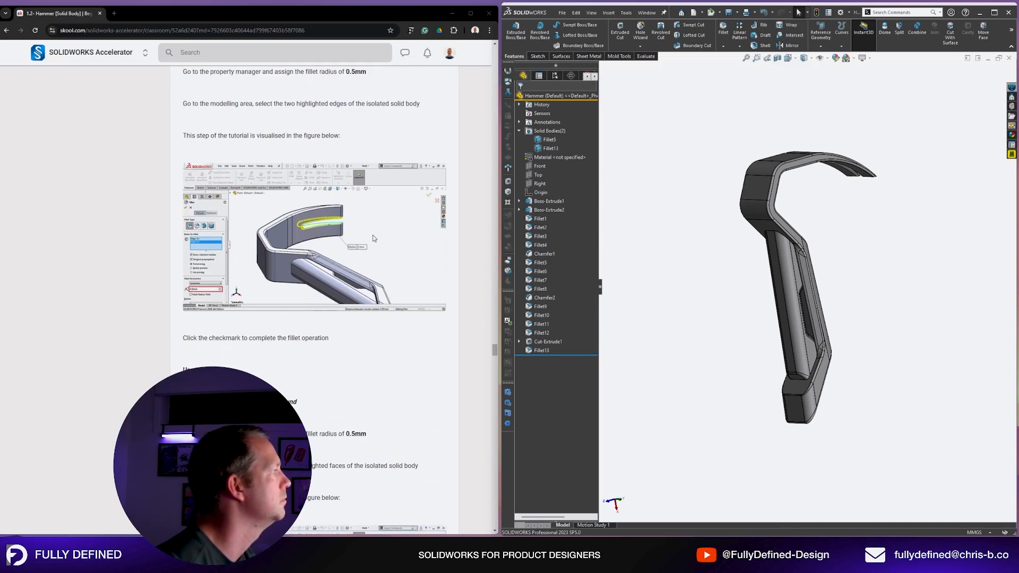
{"action": "scroll", "coordinate": [373, 239], "scroll_direction": "down", "scroll_amount": 2}
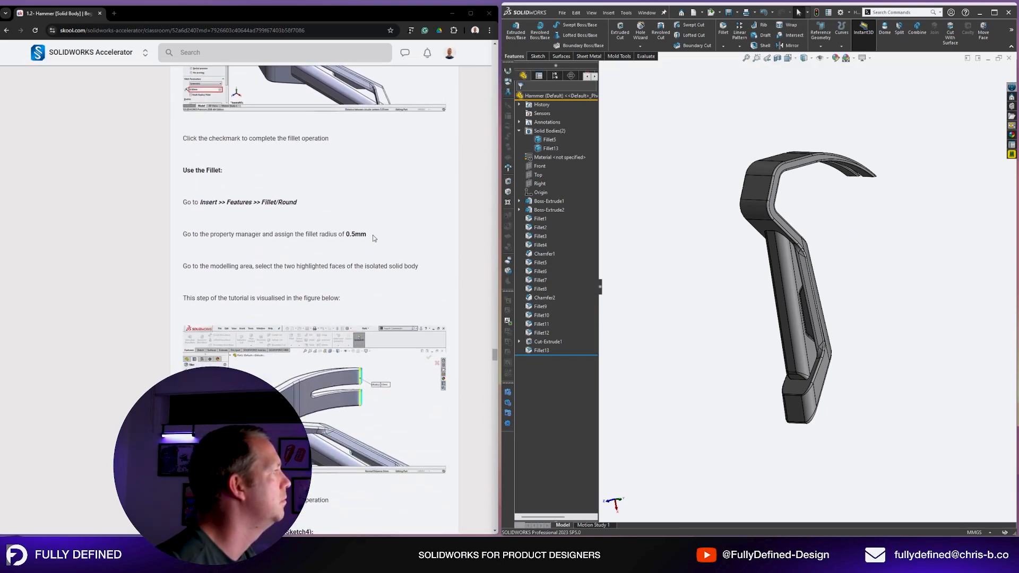
{"action": "middle_click_drag", "start_coordinate": [835, 230], "coordinate": [860, 209]}
{"action": "scroll", "coordinate": [859, 209], "scroll_direction": "down", "scroll_amount": 5}
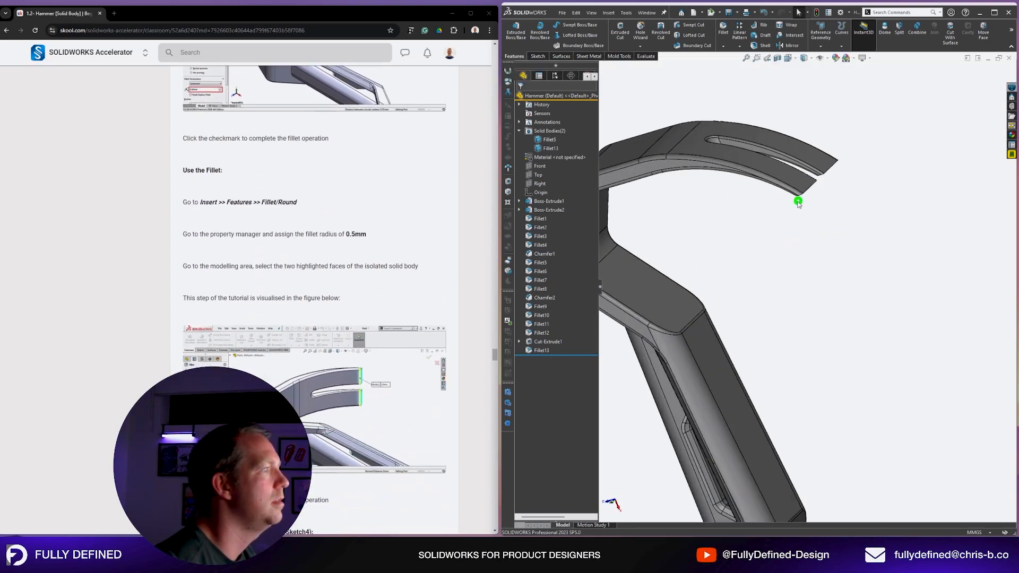
{"action": "scroll", "coordinate": [844, 192], "scroll_direction": "down", "scroll_amount": 3}
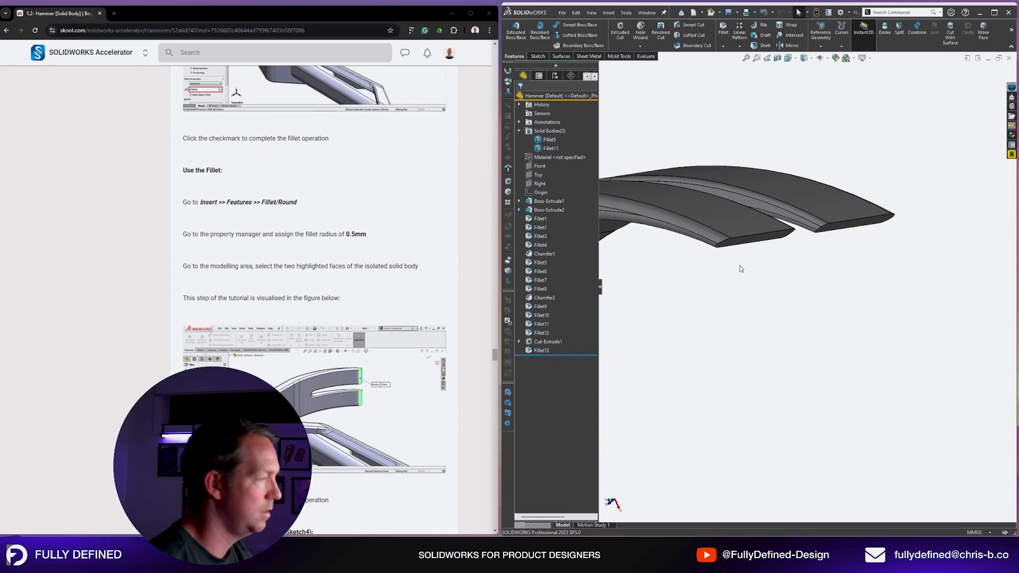
{"action": "left_click", "coordinate": [528, 351]}
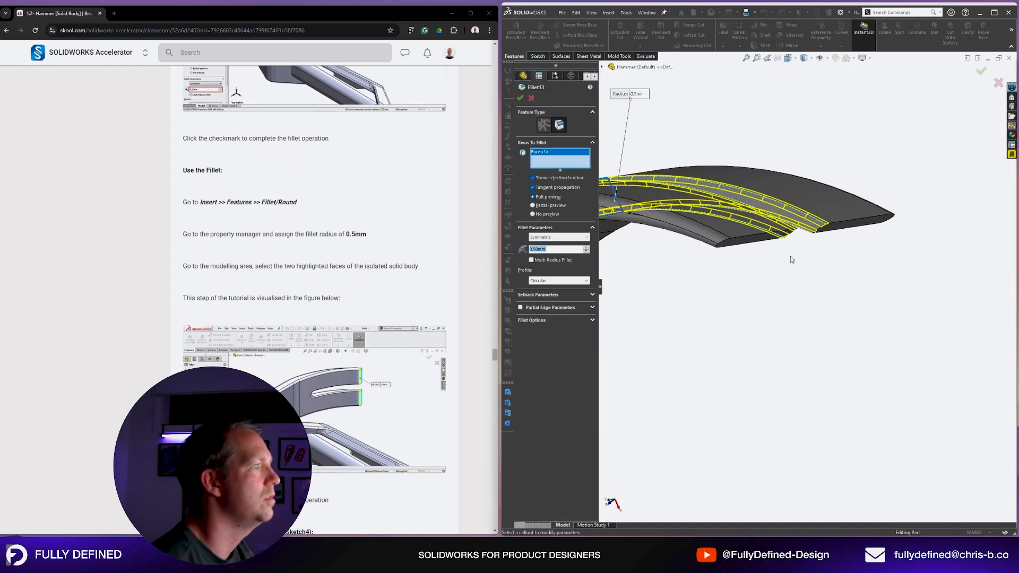
{"action": "left_click", "coordinate": [757, 245]}
{"action": "left_click", "coordinate": [878, 227]}
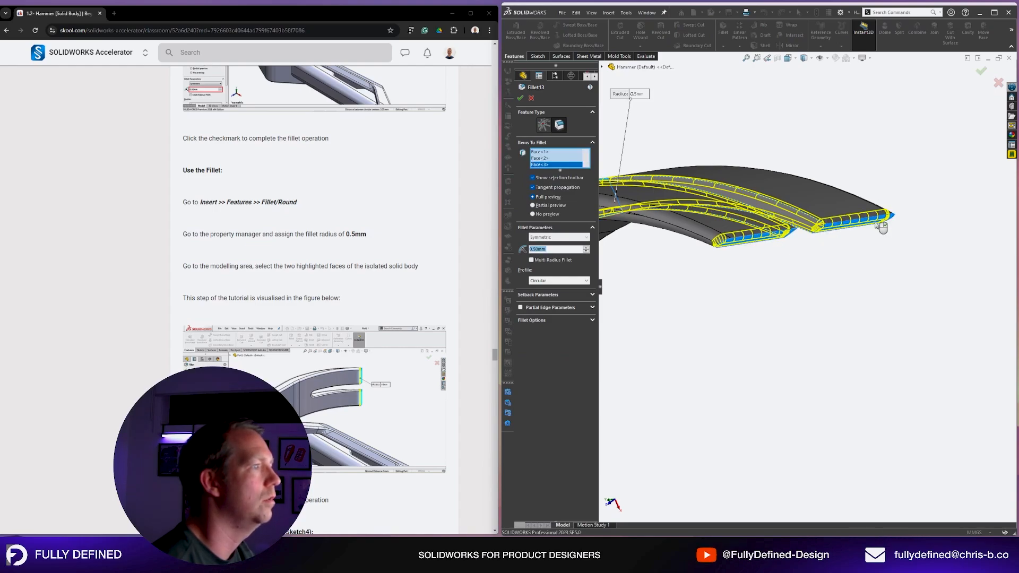
{"action": "right_click", "coordinate": [875, 226]}
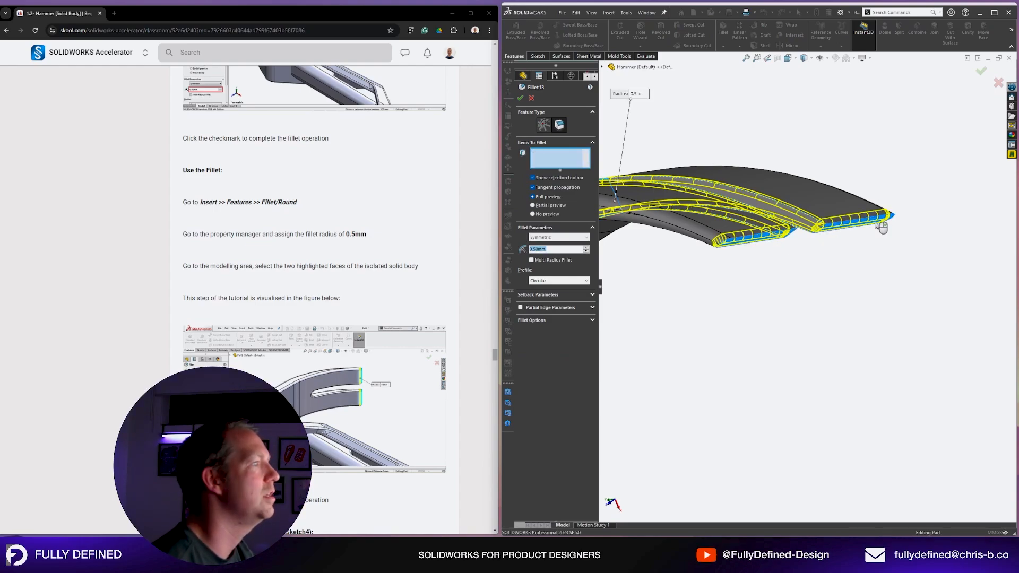
{"action": "middle_click_drag", "start_coordinate": [789, 236], "coordinate": [794, 308]}
{"action": "scroll", "coordinate": [793, 307], "scroll_direction": "up", "scroll_amount": 3}
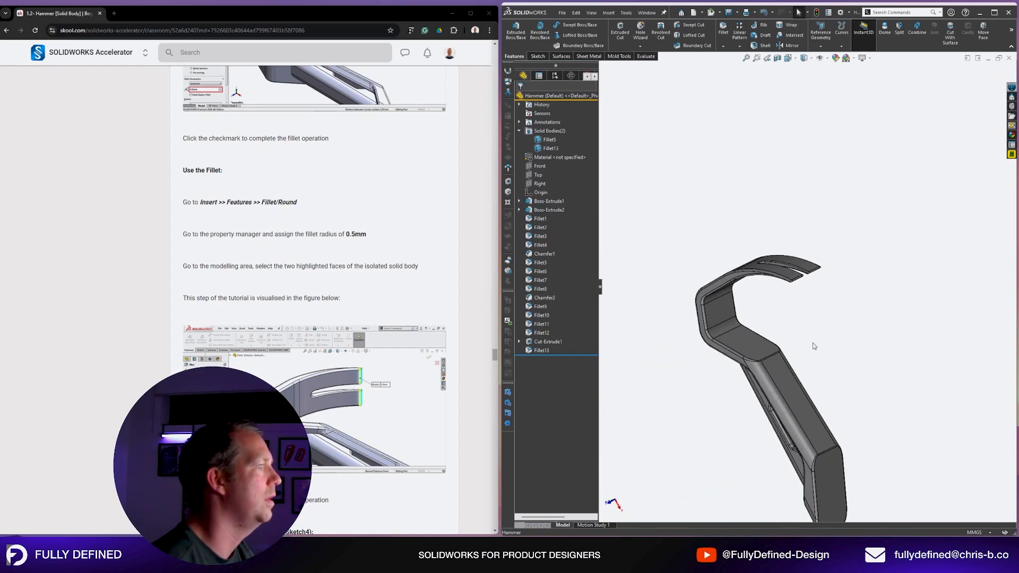
{"action": "middle_click_drag", "start_coordinate": [799, 407], "coordinate": [743, 361]}
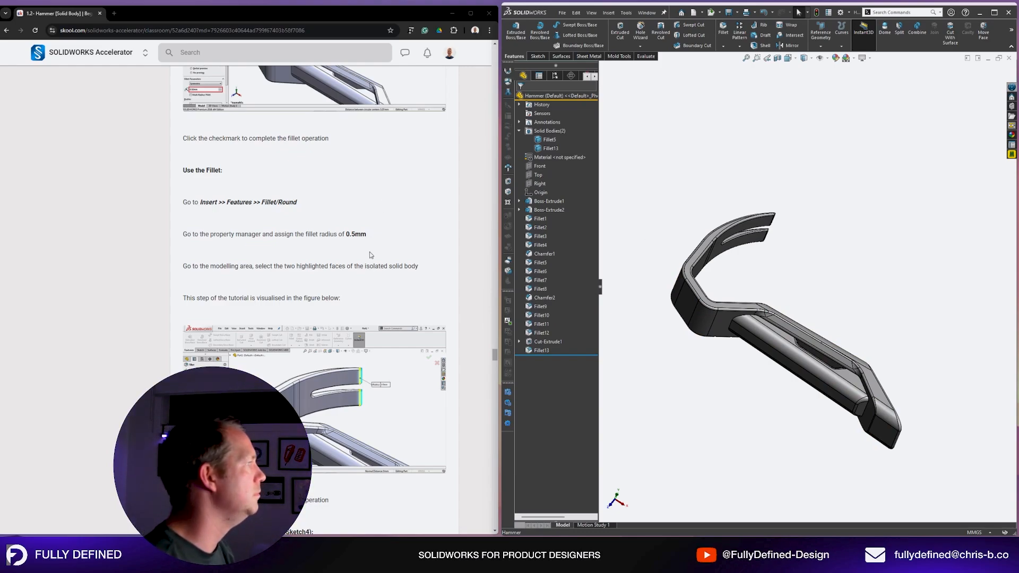
{"action": "scroll", "coordinate": [369, 255], "scroll_direction": "down", "scroll_amount": 5}
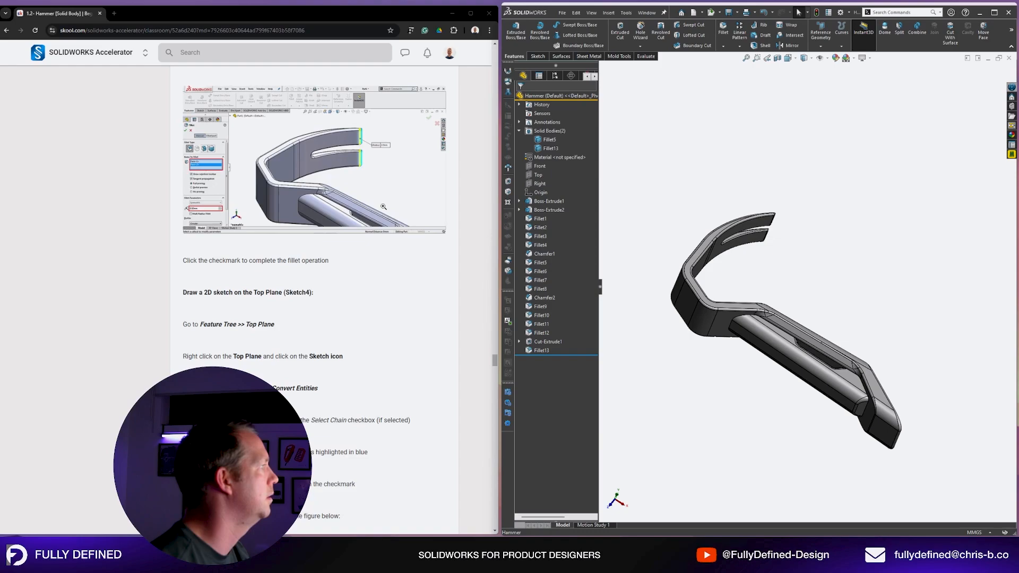
Start a sketch on the Top plane and orient the view normal to it.
{"action": "scroll", "coordinate": [383, 206], "scroll_direction": "down", "scroll_amount": 1}
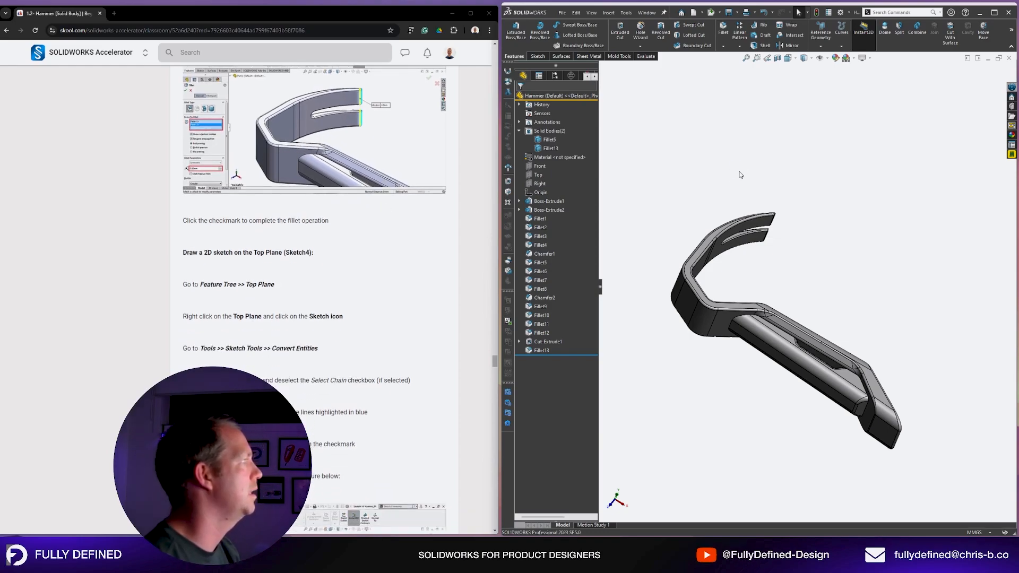
{"action": "left_click", "coordinate": [537, 175]}
{"action": "left_click", "coordinate": [542, 167]}
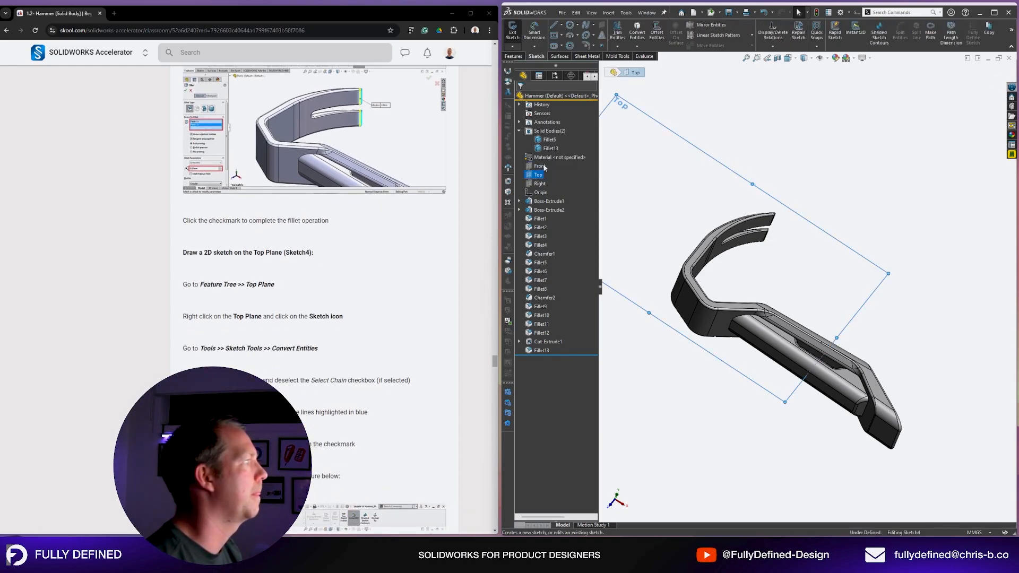
{"action": "key", "text": "space"}
{"action": "left_click", "coordinate": [681, 225]}
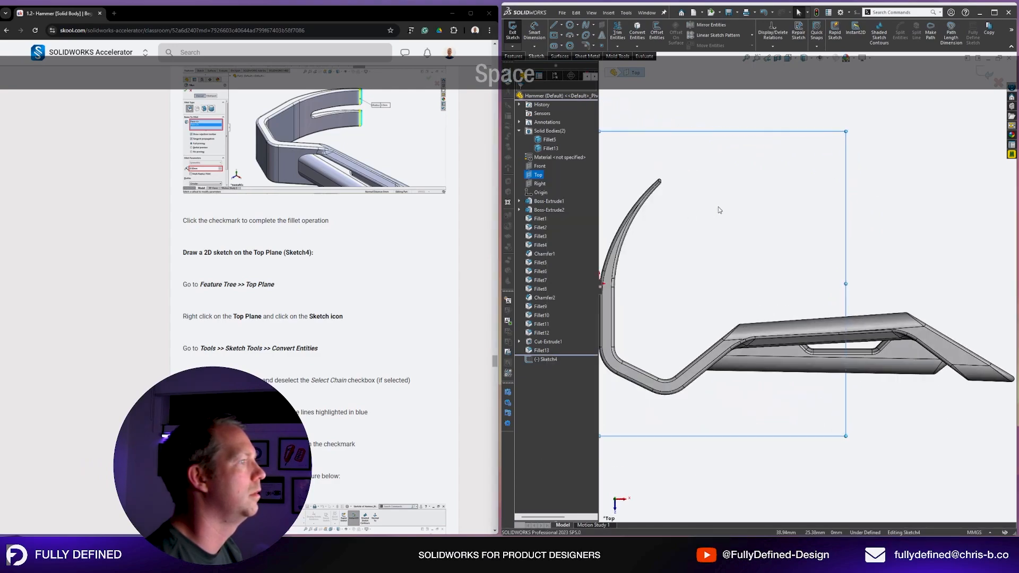
Convert the chain of five inner edges of the hook's bend, from the straight shank to the sloped arm, into sketch entities.
{"action": "scroll", "coordinate": [365, 279], "scroll_direction": "down", "scroll_amount": 1}
{"action": "scroll", "coordinate": [366, 278], "scroll_direction": "down", "scroll_amount": 3}
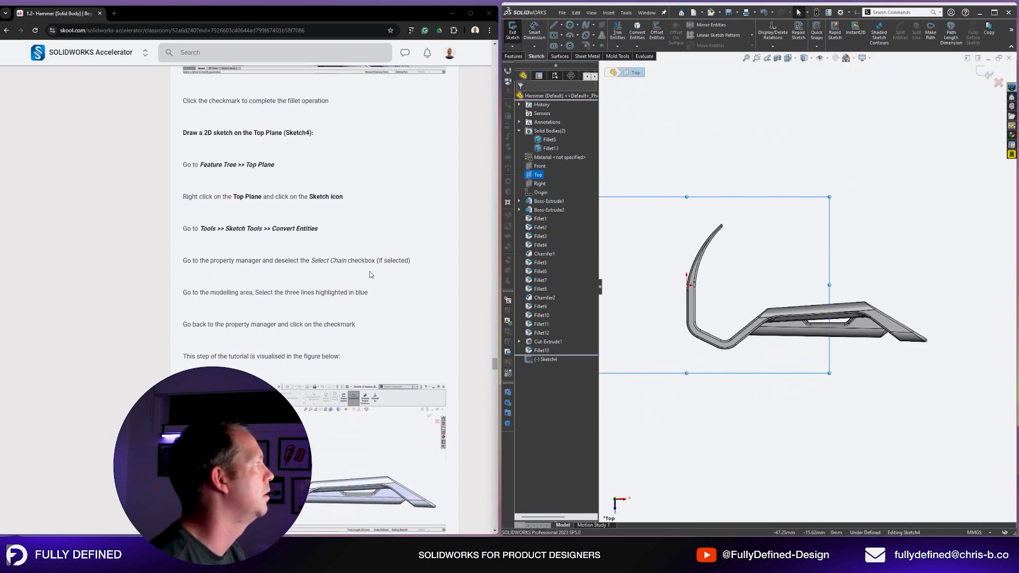
{"action": "scroll", "coordinate": [370, 274], "scroll_direction": "down", "scroll_amount": 1}
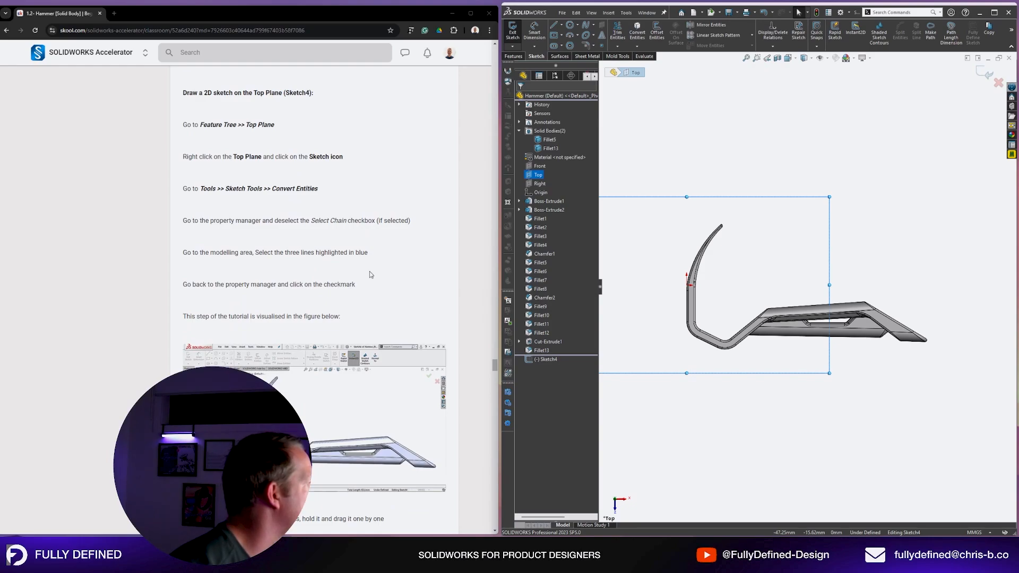
{"action": "scroll", "coordinate": [743, 312], "scroll_direction": "down", "scroll_amount": 5}
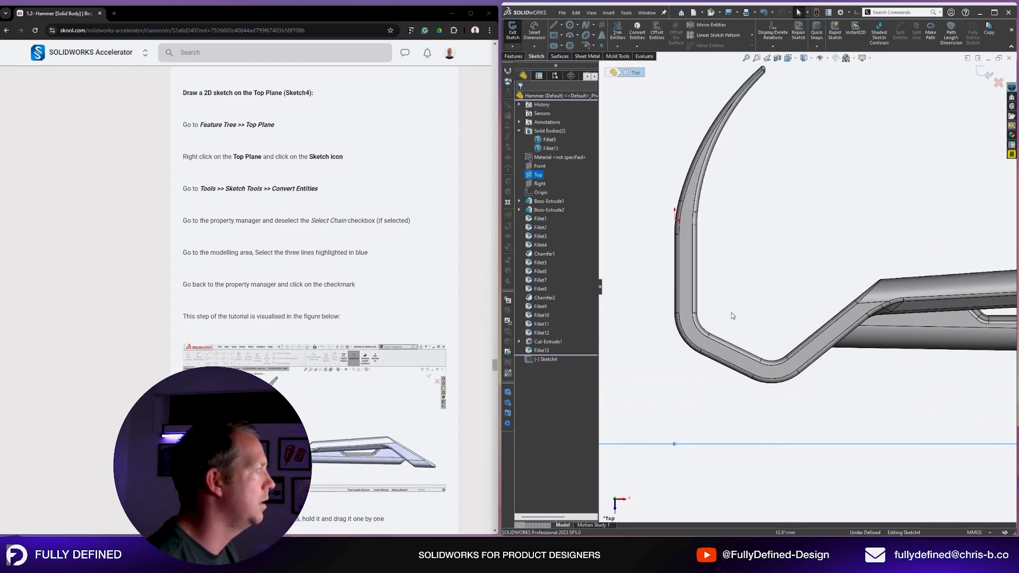
{"action": "left_click", "coordinate": [698, 285]}
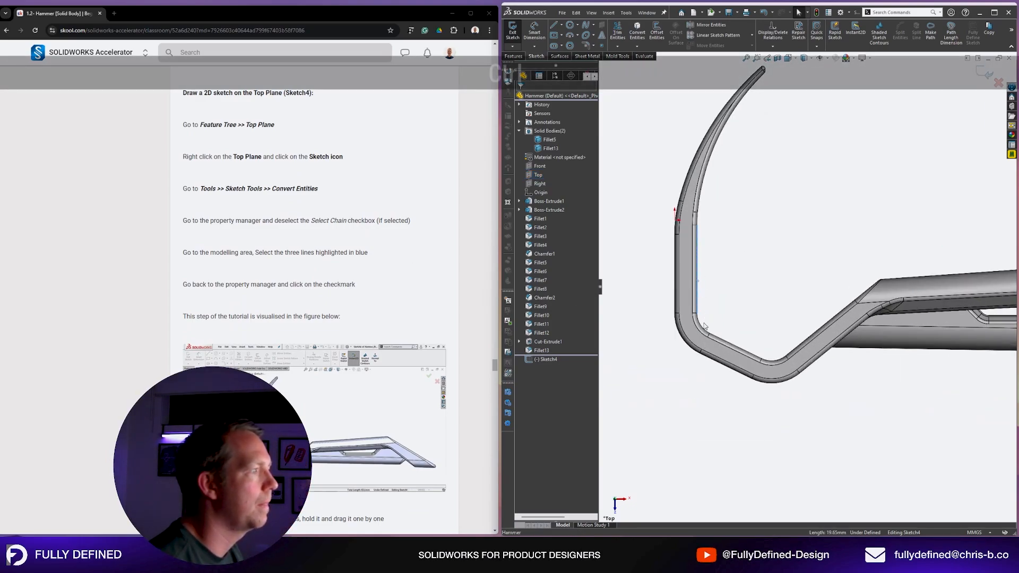
{"action": "left_click", "coordinate": [785, 361], "text": "ctrl"}
{"action": "left_click", "coordinate": [792, 355], "text": "ctrl"}
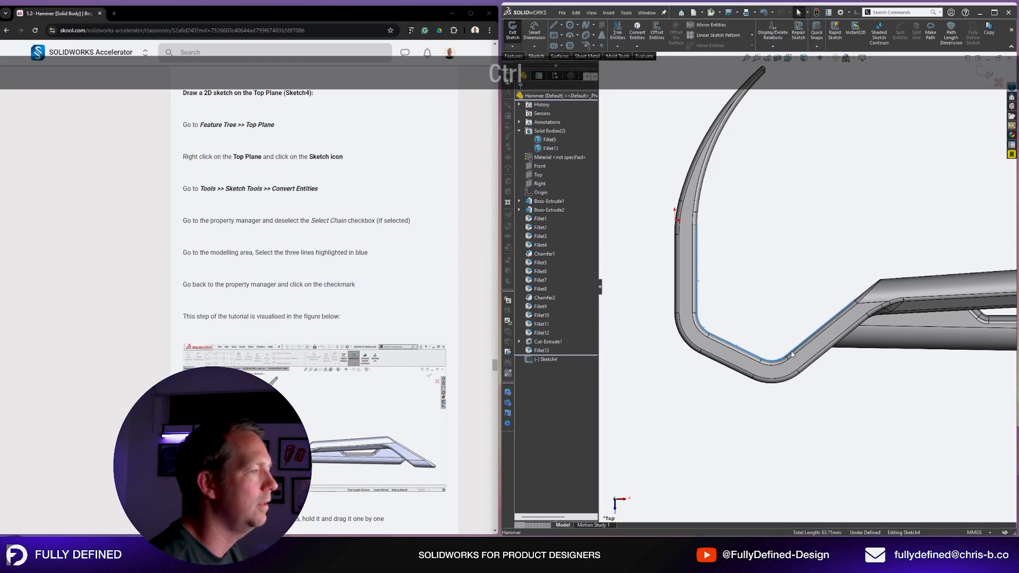
{"action": "right_click_drag", "start_coordinate": [791, 354], "coordinate": [789, 335]}
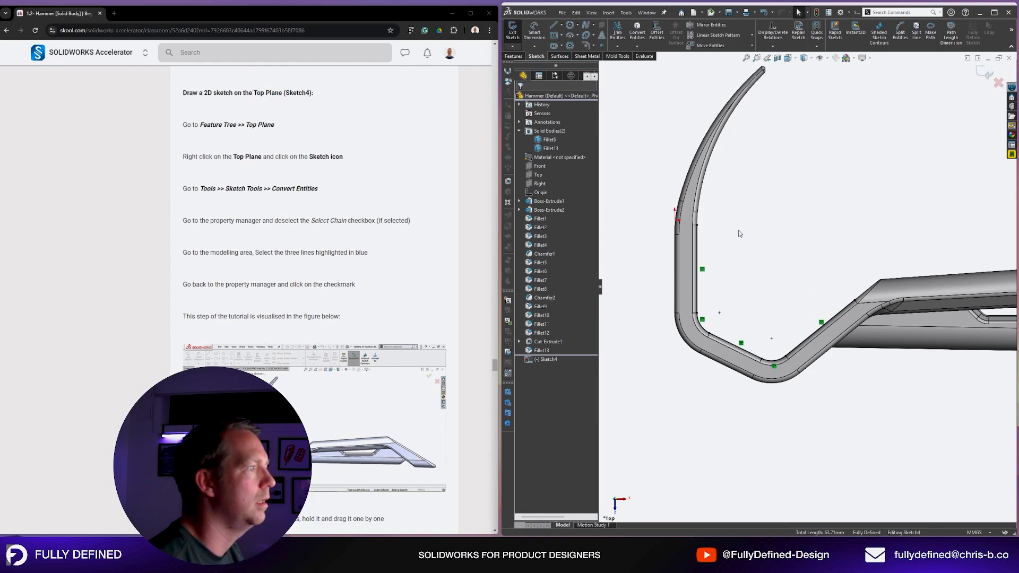
Extend both open ends of the converted profile outward past the hook, the sloped line's end to about X 66.7, Y 3.6 mm.
{"action": "scroll", "coordinate": [398, 233], "scroll_direction": "down", "scroll_amount": 5}
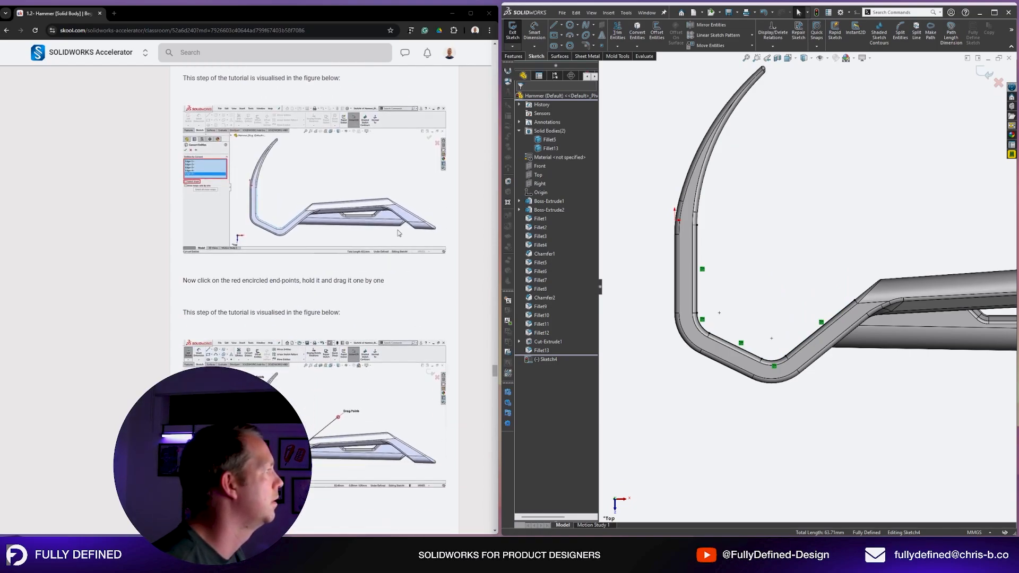
{"action": "scroll", "coordinate": [799, 192], "scroll_direction": "up", "scroll_amount": 3}
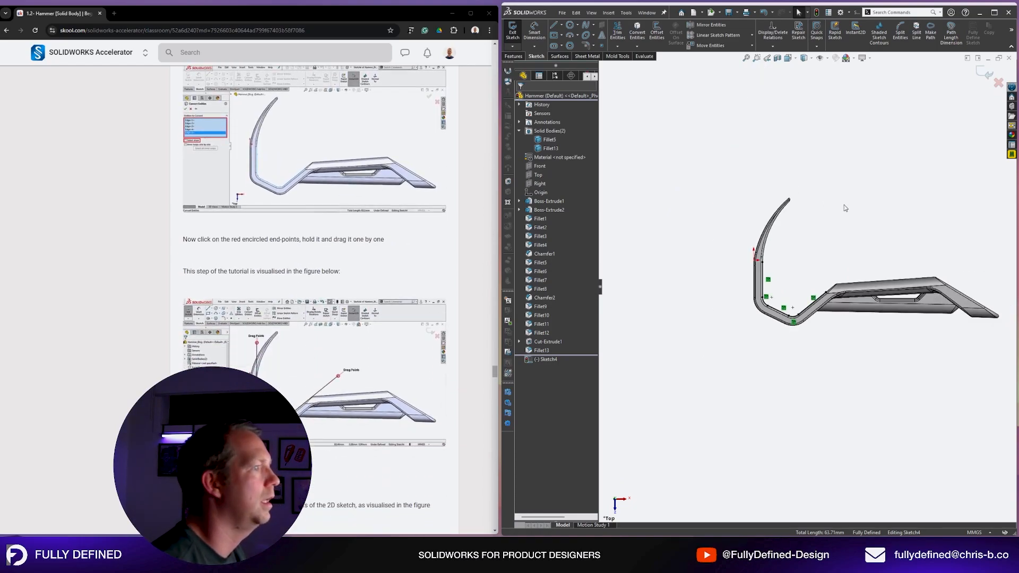
{"action": "left_click_drag", "start_coordinate": [813, 335], "coordinate": [881, 278]}
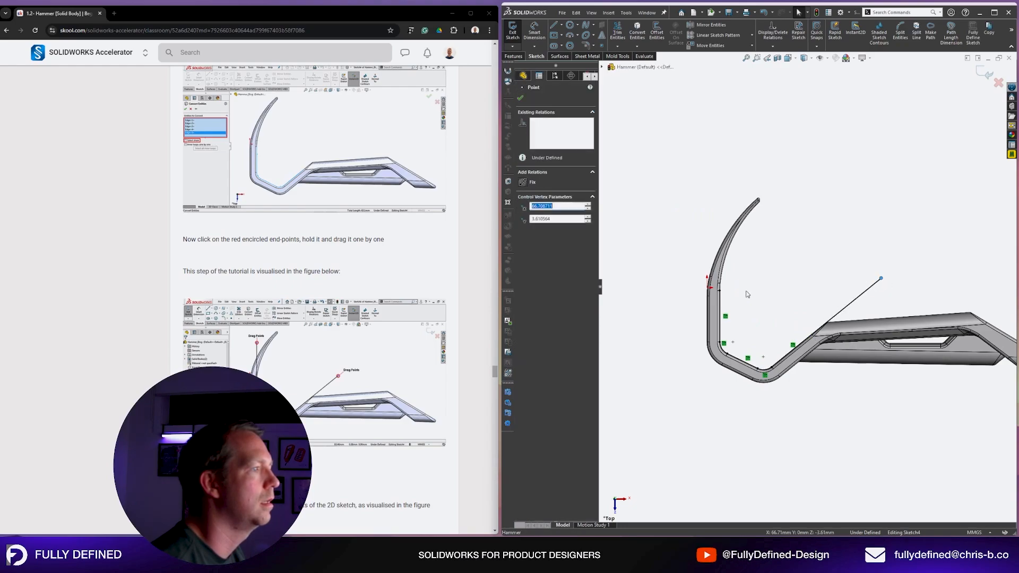
{"action": "left_click_drag", "start_coordinate": [718, 290], "coordinate": [720, 181]}
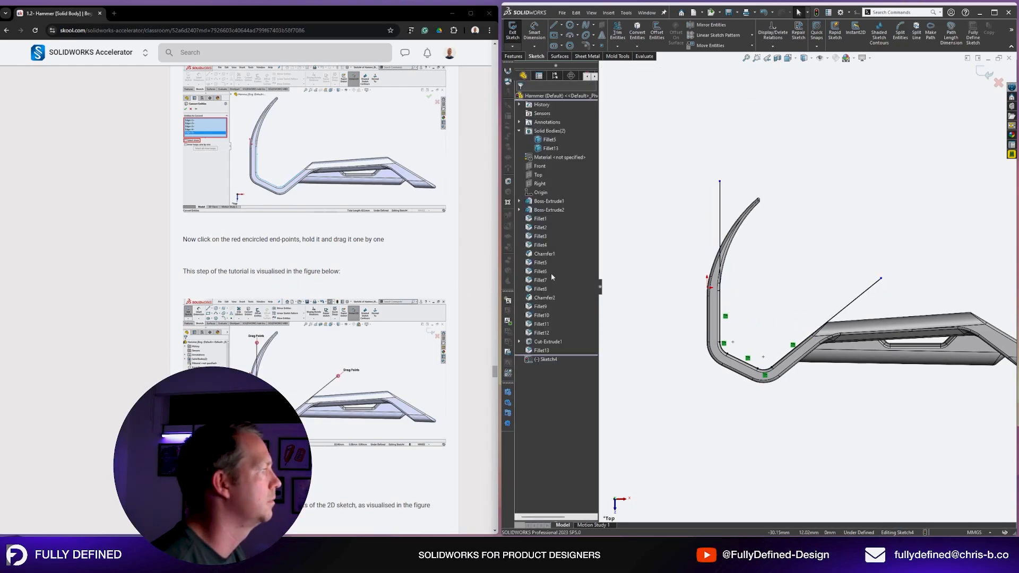
Close the profile with a line between the free ends of the two extended lines.
{"action": "scroll", "coordinate": [377, 297], "scroll_direction": "down", "scroll_amount": 3}
{"action": "scroll", "coordinate": [378, 294], "scroll_direction": "down", "scroll_amount": 1}
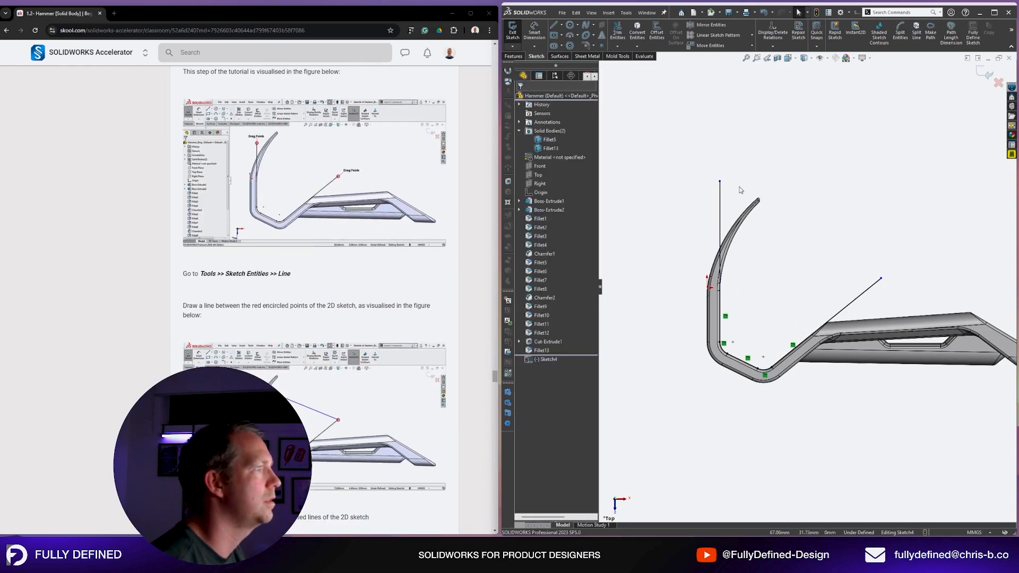
{"action": "key", "text": "l"}
{"action": "left_click", "coordinate": [881, 278]}
{"action": "left_click", "coordinate": [719, 181]}
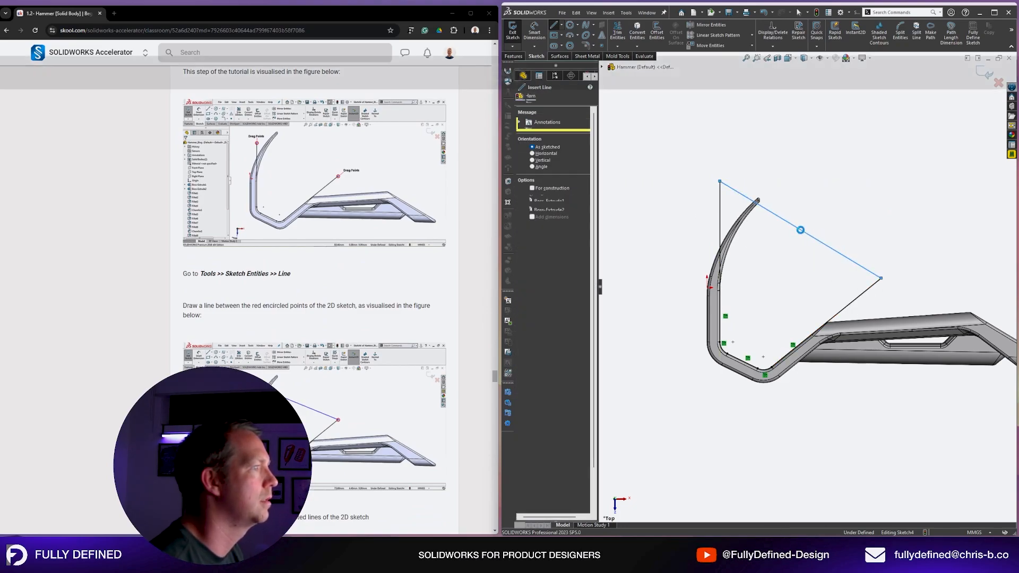
{"action": "key", "text": "Escape"}
{"action": "key", "text": "Escape"}
Make the closing line parallel to the short converted line at the base of the hook's bend.
{"action": "scroll", "coordinate": [371, 381], "scroll_direction": "down", "scroll_amount": 4}
{"action": "scroll", "coordinate": [371, 380], "scroll_direction": "down", "scroll_amount": 4}
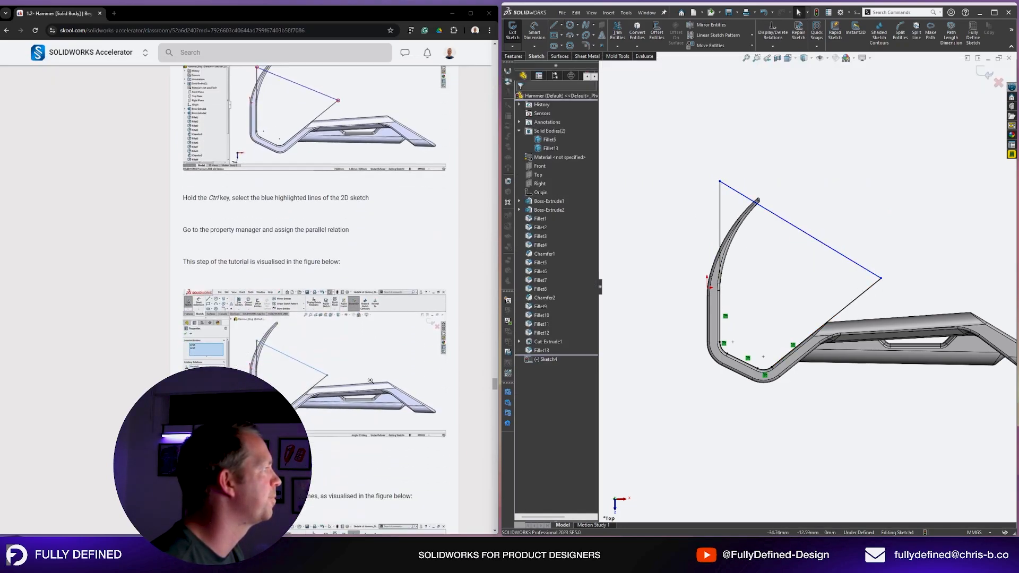
{"action": "scroll", "coordinate": [380, 371], "scroll_direction": "down", "scroll_amount": 3}
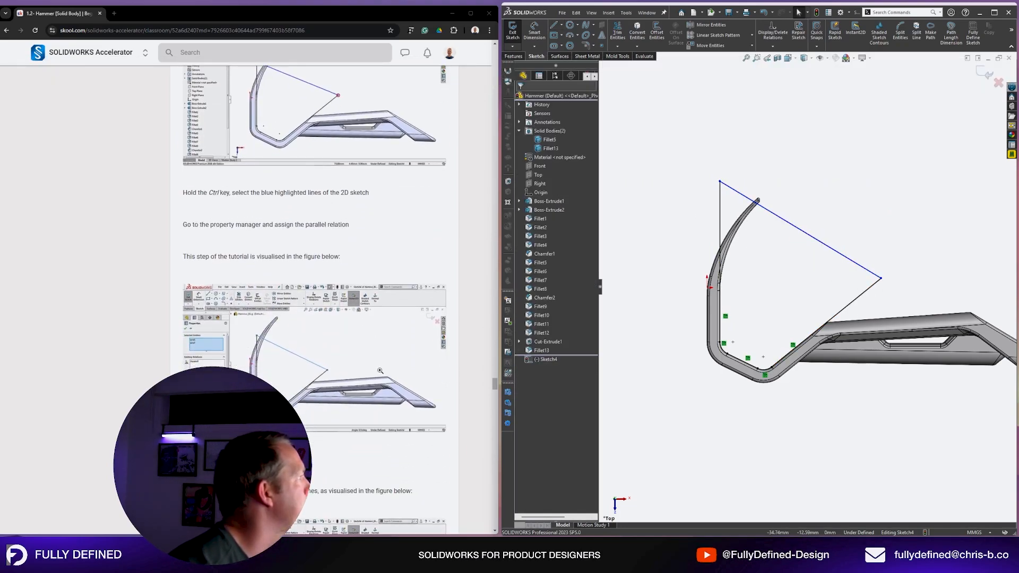
{"action": "left_click", "coordinate": [792, 425]}
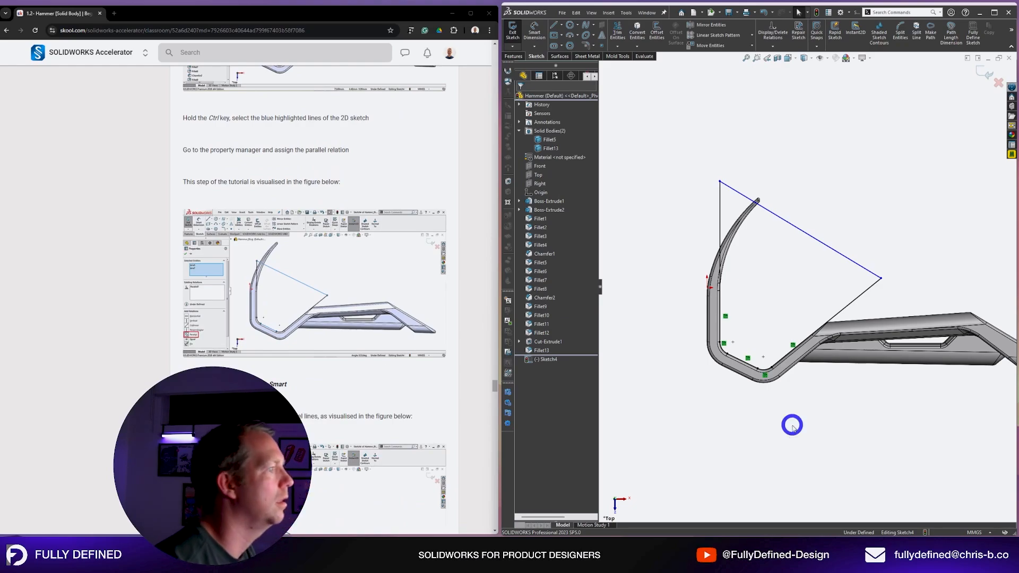
{"action": "left_click", "coordinate": [749, 366]}
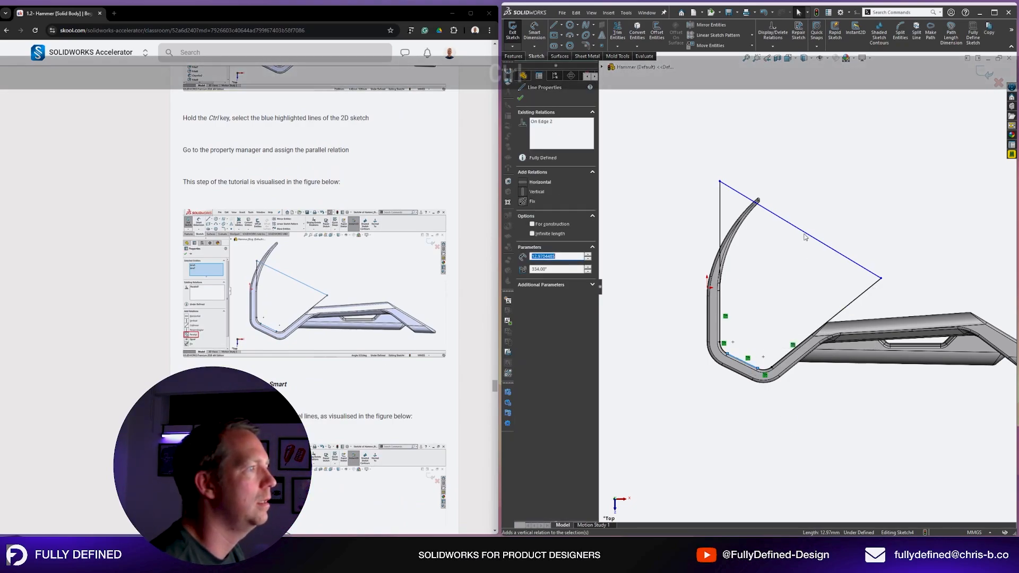
{"action": "left_click", "coordinate": [820, 242], "text": "ctrl"}
{"action": "left_click", "coordinate": [874, 161]}
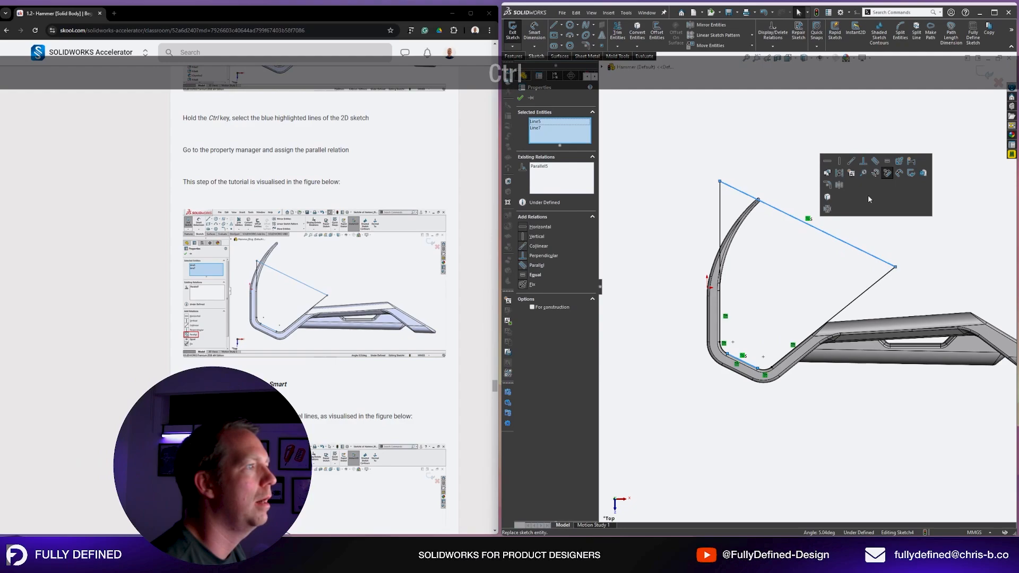
{"action": "left_click", "coordinate": [925, 257]}
Dimension the closing line at 25 mm from the lower end of the parallel base line.
{"action": "scroll", "coordinate": [345, 412], "scroll_direction": "down", "scroll_amount": 4}
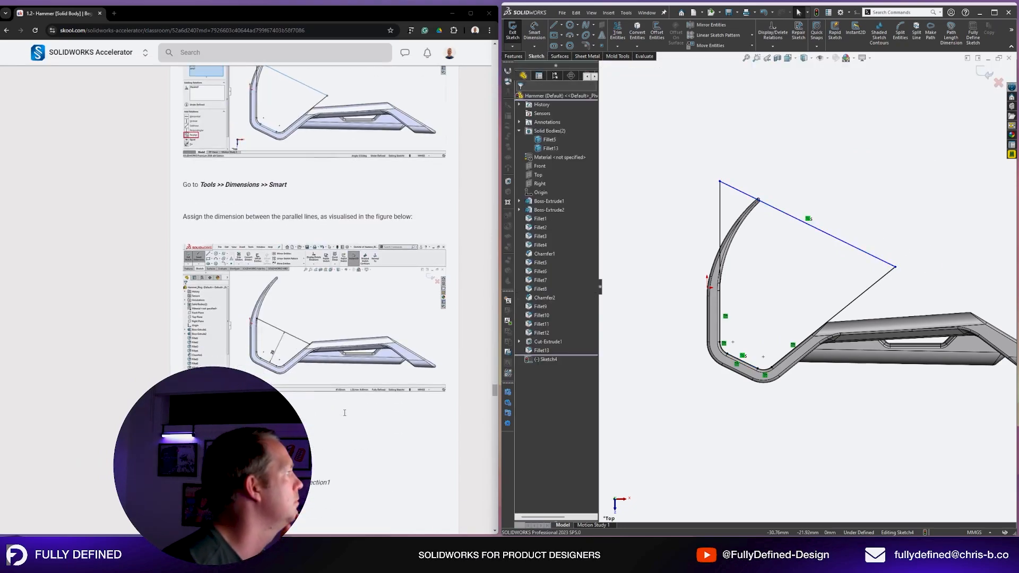
{"action": "right_click_drag", "start_coordinate": [860, 457], "coordinate": [849, 414]}
{"action": "left_click", "coordinate": [764, 367]}
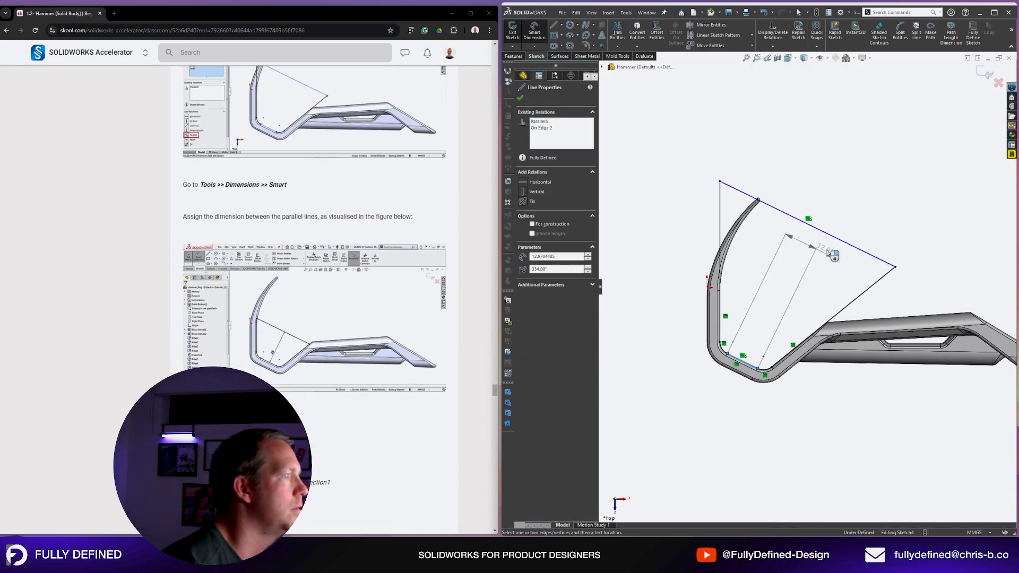
{"action": "left_click", "coordinate": [846, 243]}
{"action": "left_click", "coordinate": [812, 276]}
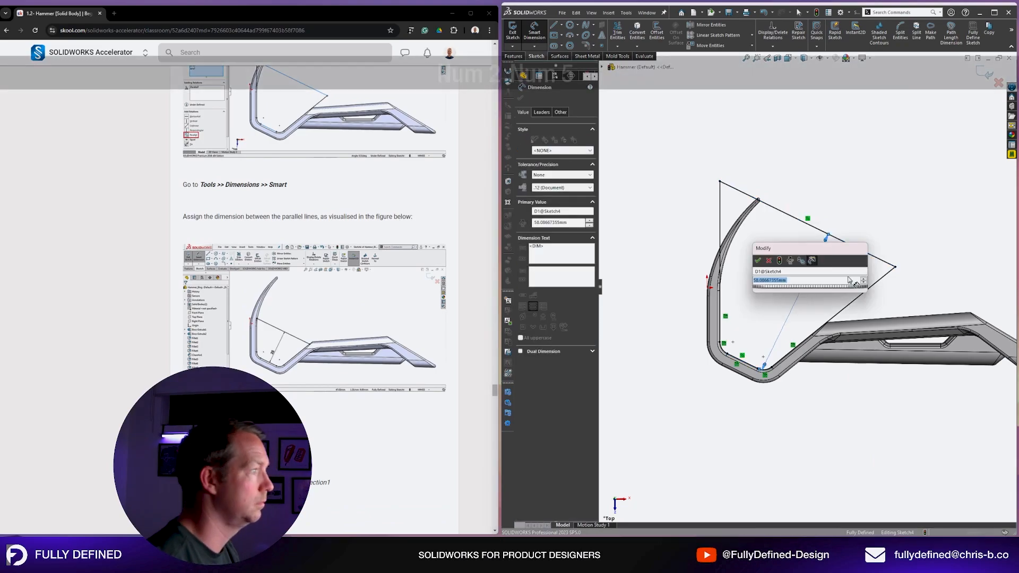
{"action": "type", "text": "25"}
{"action": "key", "text": "Return"}
{"action": "left_click", "coordinate": [857, 272]}
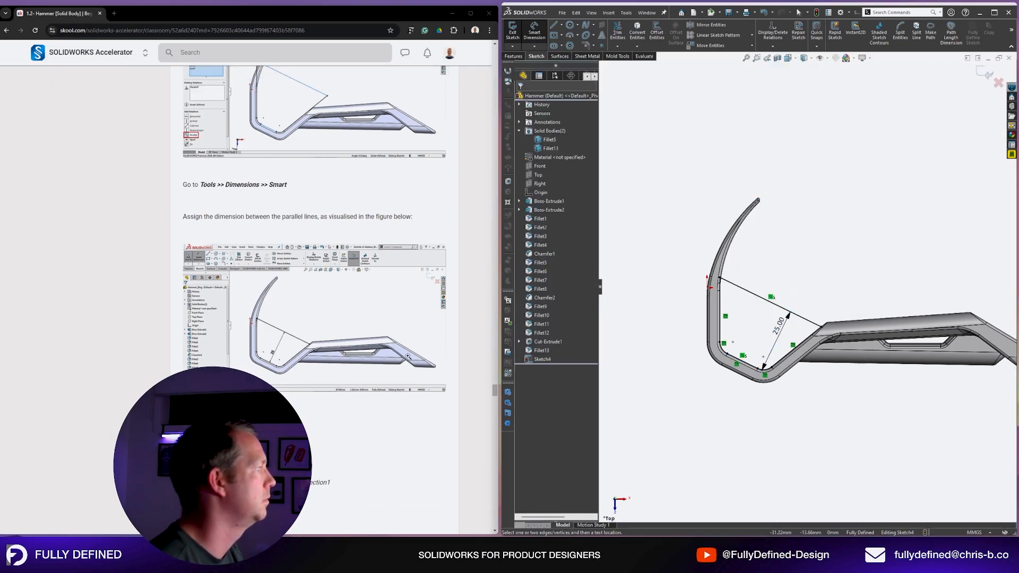
Examine where the closing line meets the hook at both ends and read the tutorial's extruded boss instructions.
{"action": "scroll", "coordinate": [400, 347], "scroll_direction": "down", "scroll_amount": 2}
{"action": "scroll", "coordinate": [737, 319], "scroll_direction": "down", "scroll_amount": 5}
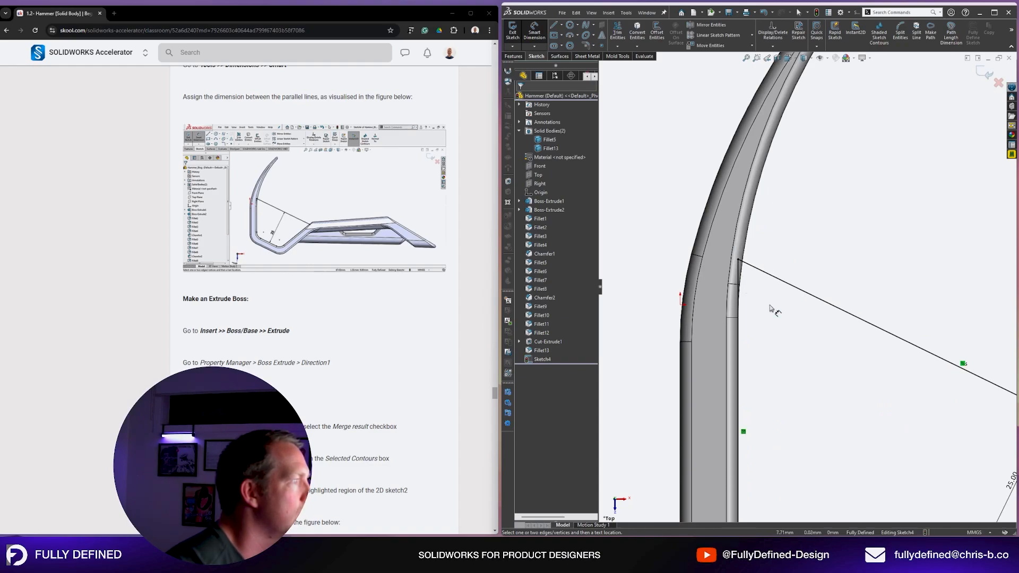
{"action": "scroll", "coordinate": [773, 305], "scroll_direction": "up", "scroll_amount": 3}
{"action": "scroll", "coordinate": [873, 364], "scroll_direction": "down", "scroll_amount": 6}
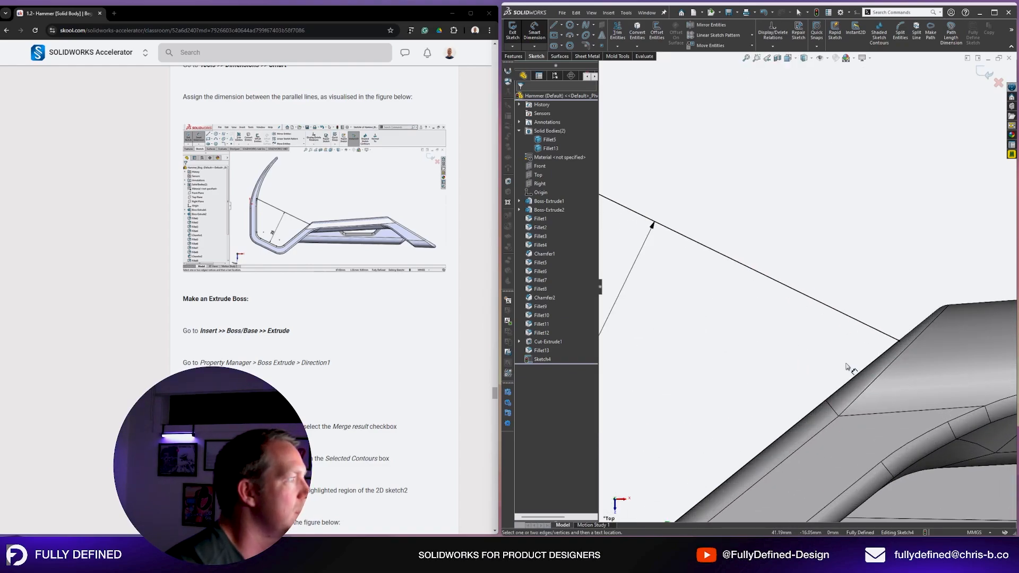
{"action": "scroll", "coordinate": [848, 368], "scroll_direction": "up", "scroll_amount": 5}
{"action": "scroll", "coordinate": [695, 298], "scroll_direction": "down", "scroll_amount": 3}
{"action": "scroll", "coordinate": [430, 273], "scroll_direction": "down", "scroll_amount": 3}
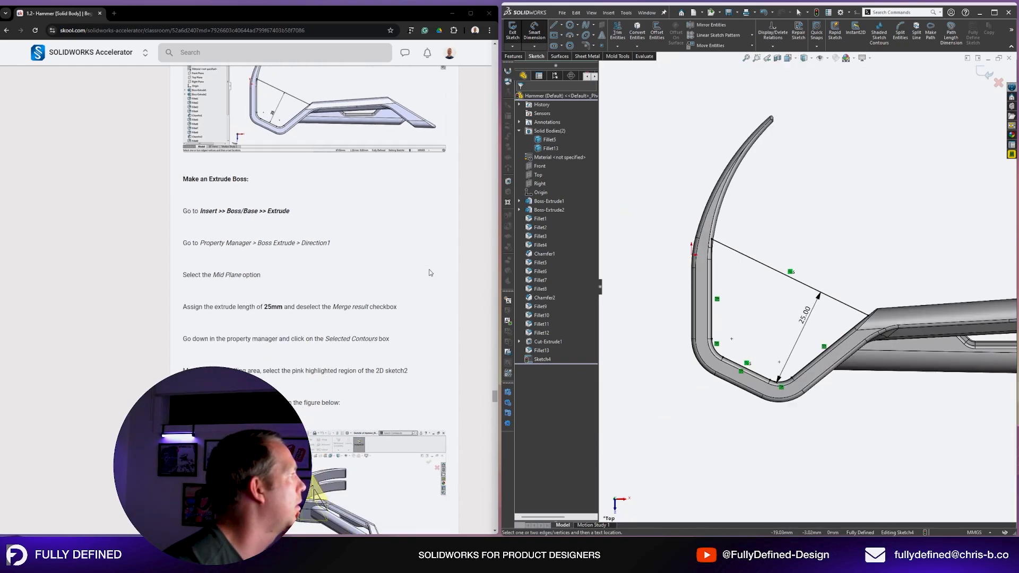
{"action": "scroll", "coordinate": [430, 272], "scroll_direction": "down", "scroll_amount": 1}
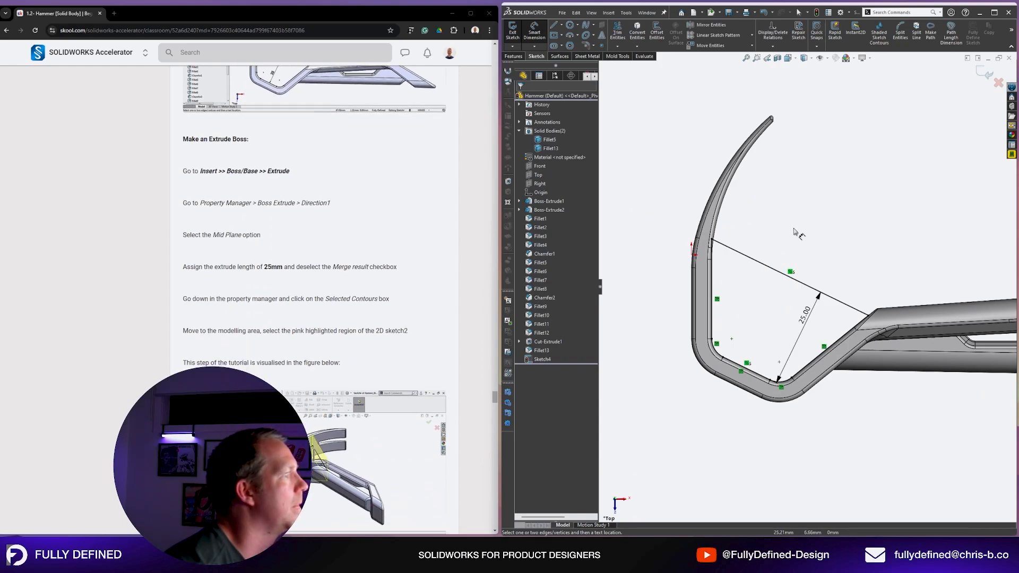
{"action": "scroll", "coordinate": [768, 250], "scroll_direction": "down", "scroll_amount": 1}
{"action": "scroll", "coordinate": [787, 310], "scroll_direction": "down", "scroll_amount": 1}
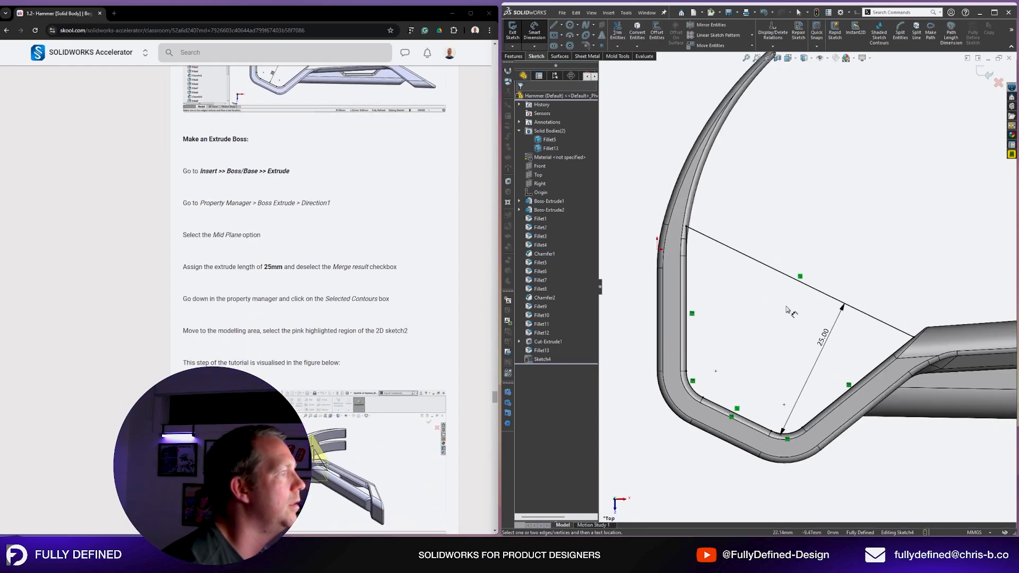
Make the closing line's distance dimension driven and move the line's shank-side end to the top of the straight inner edge.
{"action": "key", "text": "Escape"}
{"action": "key", "text": "Escape"}
{"action": "right_click", "coordinate": [824, 343]}
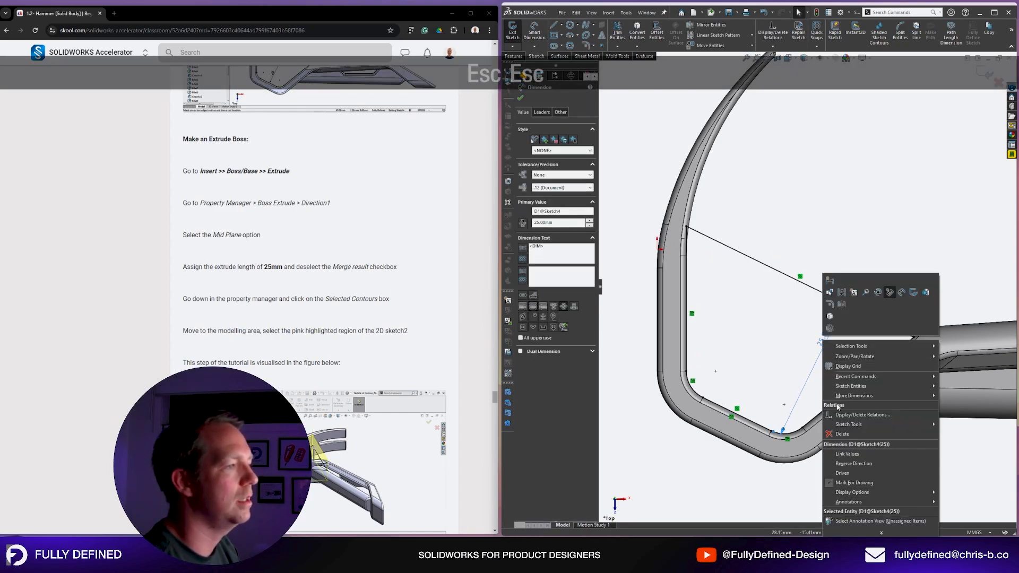
{"action": "key", "text": "Escape"}
{"action": "key", "text": "Escape"}
{"action": "scroll", "coordinate": [737, 268], "scroll_direction": "down", "scroll_amount": 5}
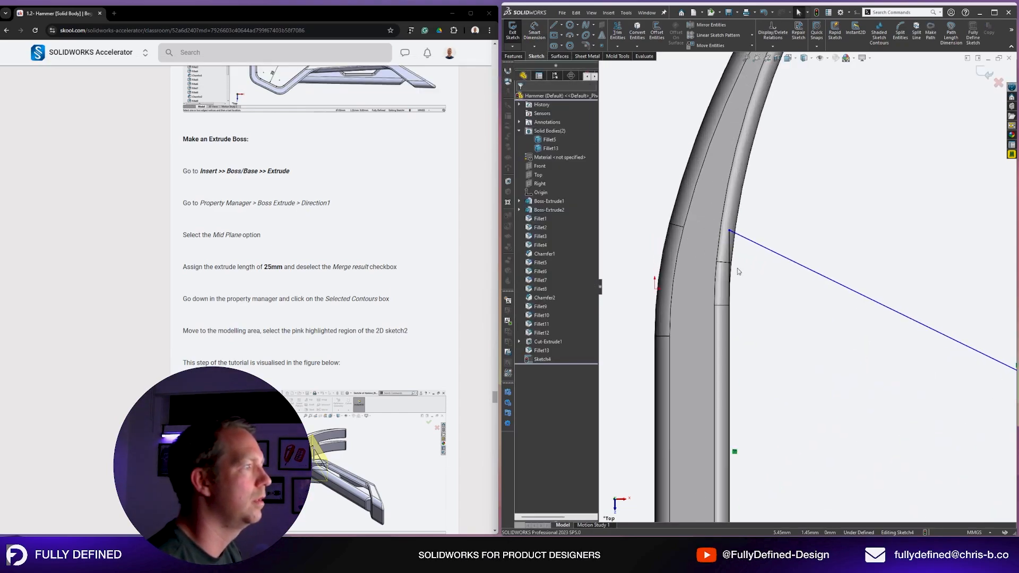
{"action": "left_click_drag", "start_coordinate": [742, 196], "coordinate": [742, 354]}
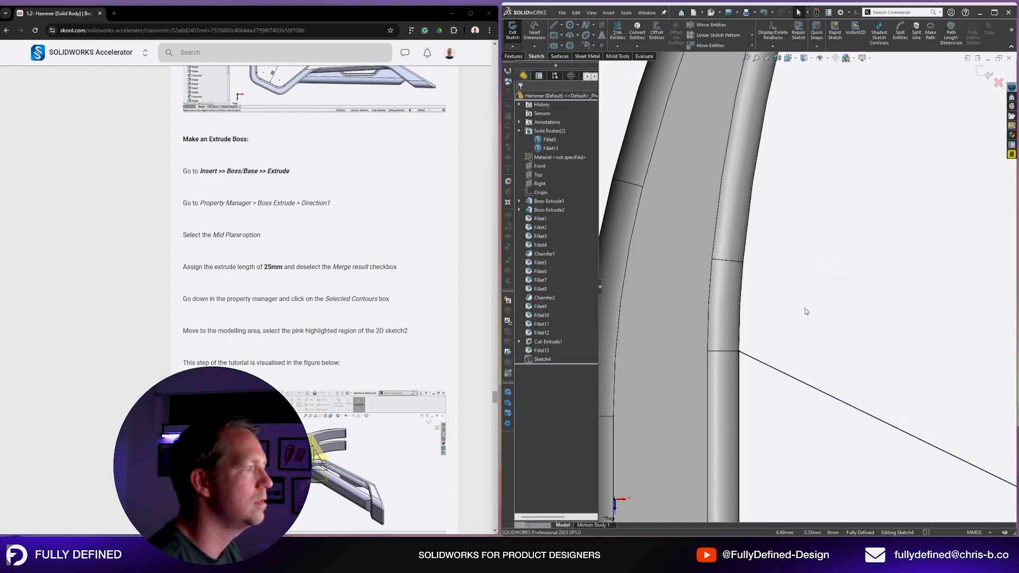
Extrude the closed profile inside the hook 25 mm from the mid plane as a separate, unmerged body.
{"action": "scroll", "coordinate": [803, 312], "scroll_direction": "up", "scroll_amount": 6}
{"action": "scroll", "coordinate": [965, 412], "scroll_direction": "down", "scroll_amount": 2}
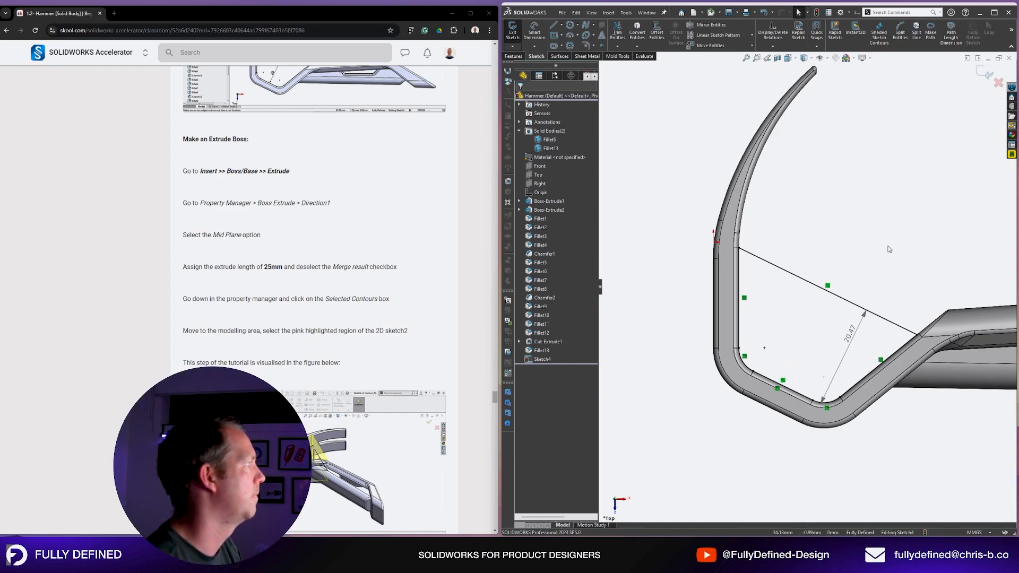
{"action": "key", "text": "e"}
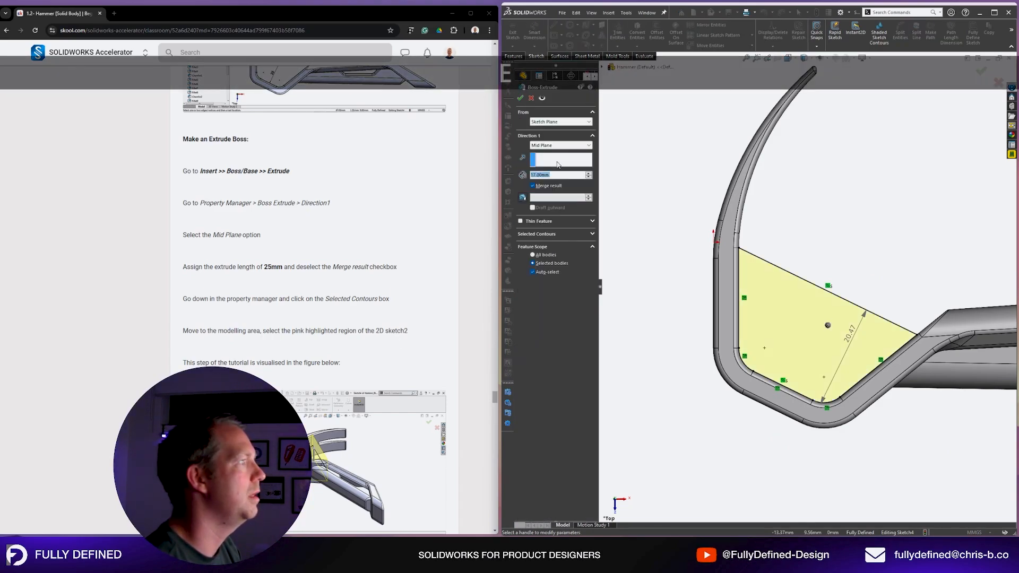
{"action": "left_click", "coordinate": [560, 145]}
{"action": "left_click", "coordinate": [551, 187]}
{"action": "double_click", "coordinate": [549, 174]}
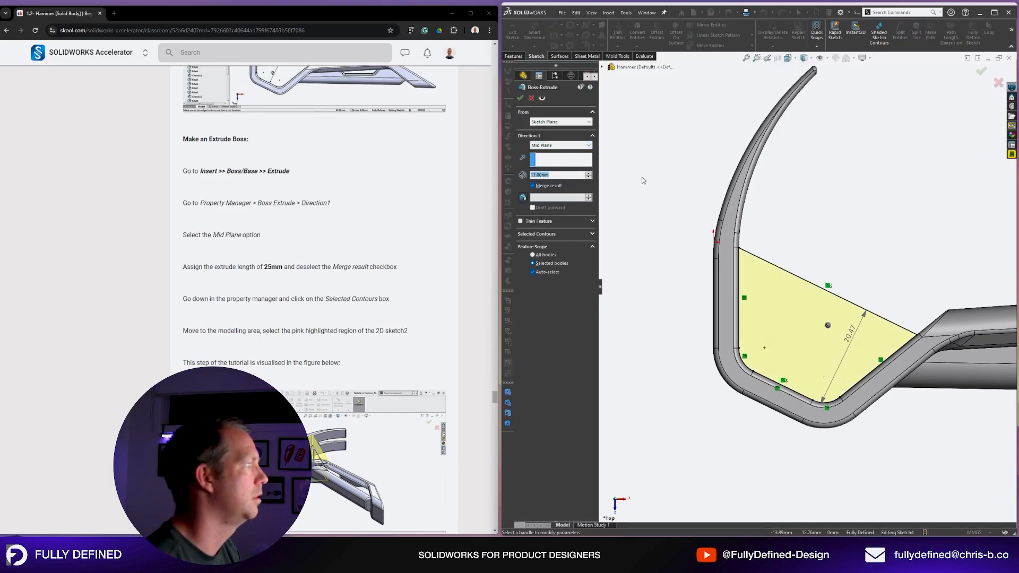
{"action": "type", "text": "25"}
{"action": "key", "text": "Return"}
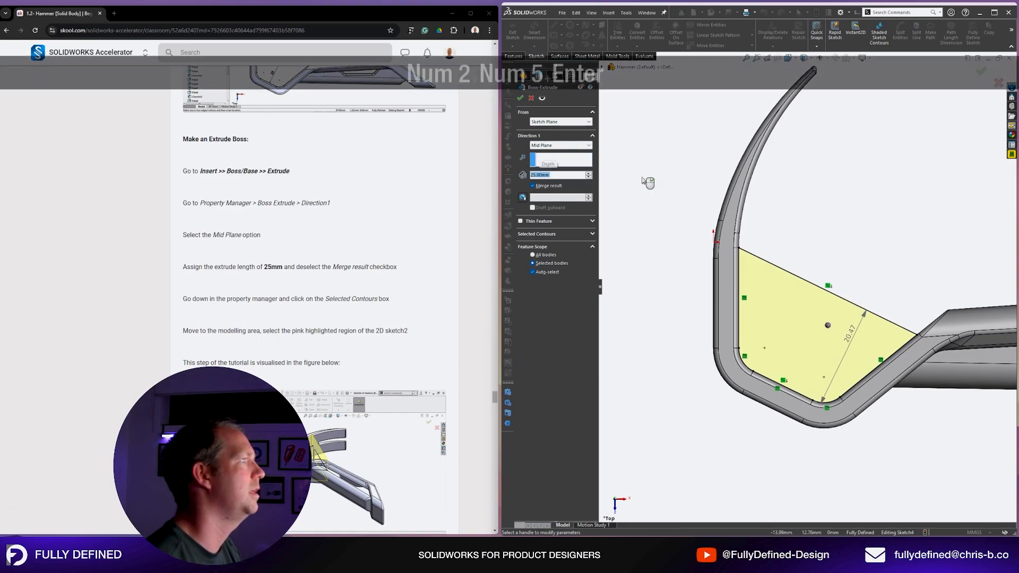
{"action": "left_click", "coordinate": [548, 186]}
{"action": "left_click", "coordinate": [520, 98]}
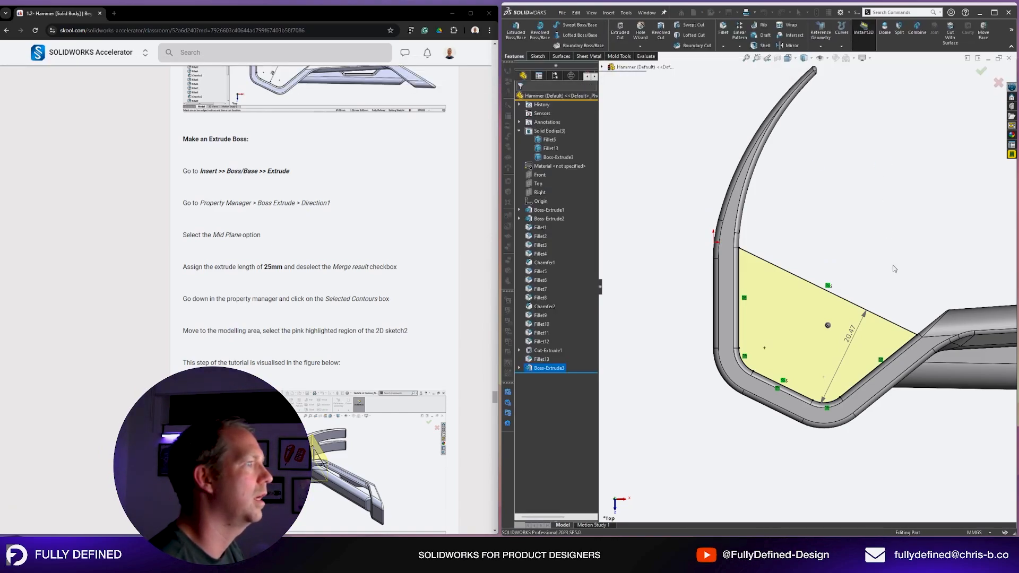
Isolate the newly extruded body inside the hook.
{"action": "mouse_move", "coordinate": [894, 269]}
{"action": "middle_mouse_down"}
{"action": "mouse_move", "coordinate": [850, 269]}
{"action": "mouse_move", "coordinate": [874, 225]}
{"action": "mouse_move", "coordinate": [745, 266]}
{"action": "middle_mouse_up"}
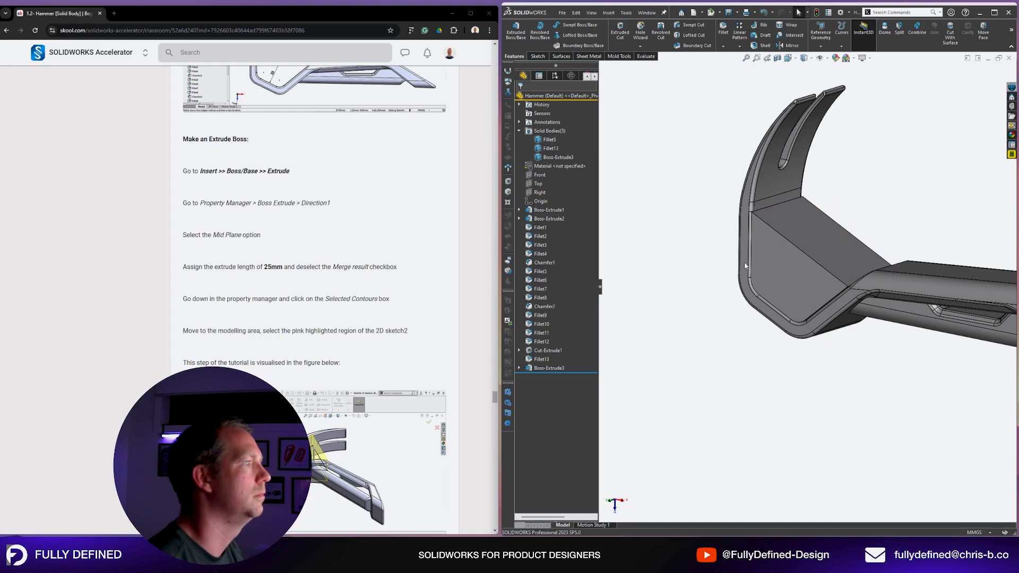
{"action": "scroll", "coordinate": [329, 345], "scroll_direction": "down", "scroll_amount": 5}
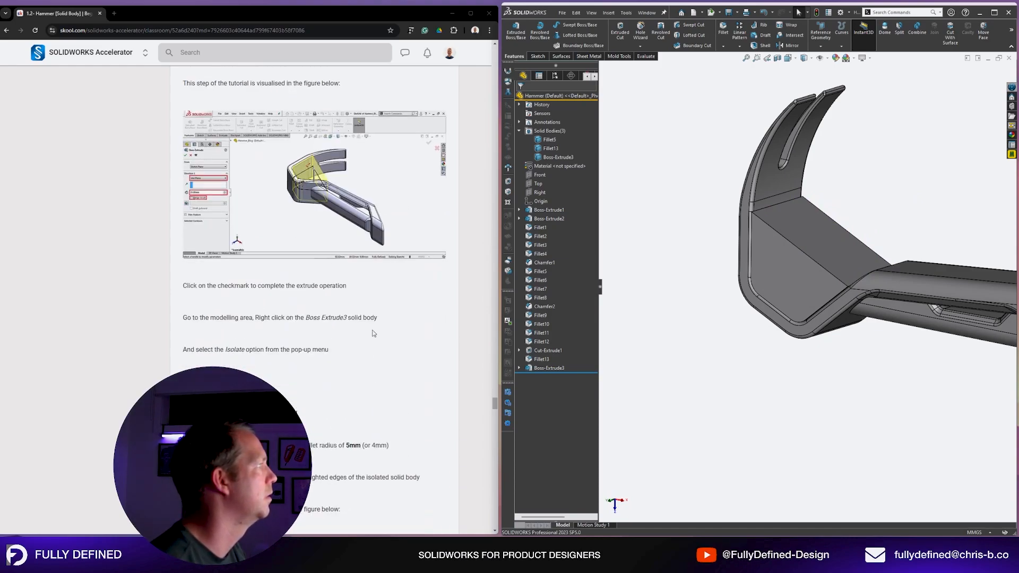
{"action": "scroll", "coordinate": [373, 333], "scroll_direction": "down", "scroll_amount": 1}
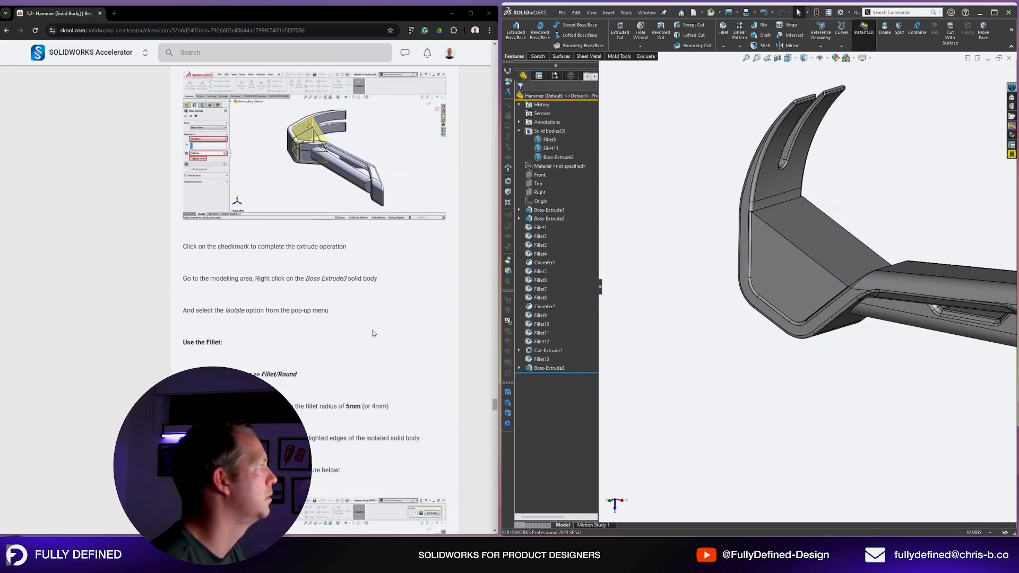
{"action": "left_click", "coordinate": [798, 292]}
{"action": "key", "text": "i"}
Fillet the two long edges of the isolated body's slanted outer face with a 5 mm radius.
{"action": "scroll", "coordinate": [358, 330], "scroll_direction": "down", "scroll_amount": 4}
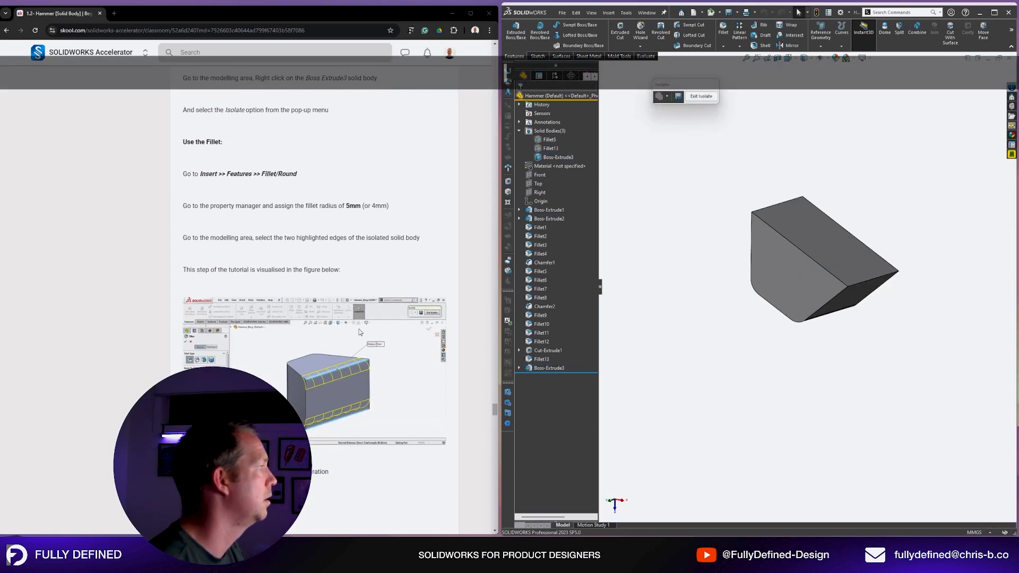
{"action": "middle_click_drag", "start_coordinate": [804, 301], "coordinate": [875, 177]}
{"action": "middle_click_drag", "start_coordinate": [834, 243], "coordinate": [840, 243]}
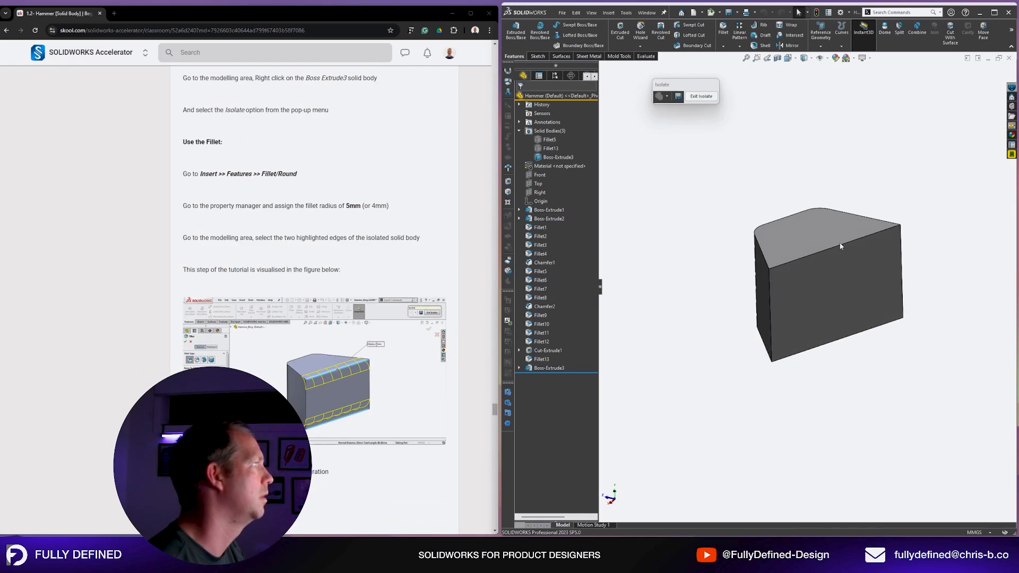
{"action": "left_click", "coordinate": [827, 247]}
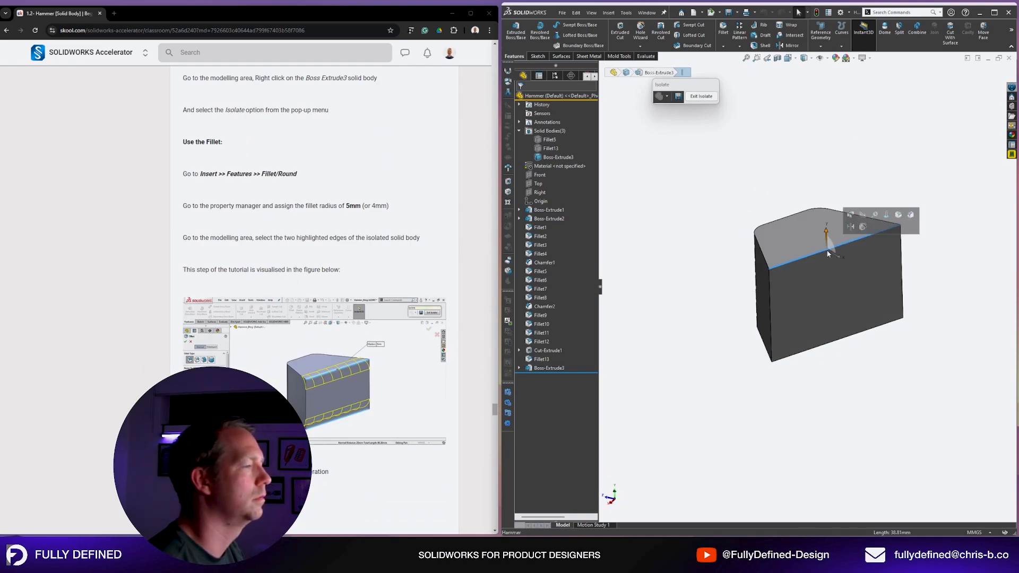
{"action": "left_click", "coordinate": [845, 338], "text": "ctrl"}
{"action": "left_click", "coordinate": [920, 302]}
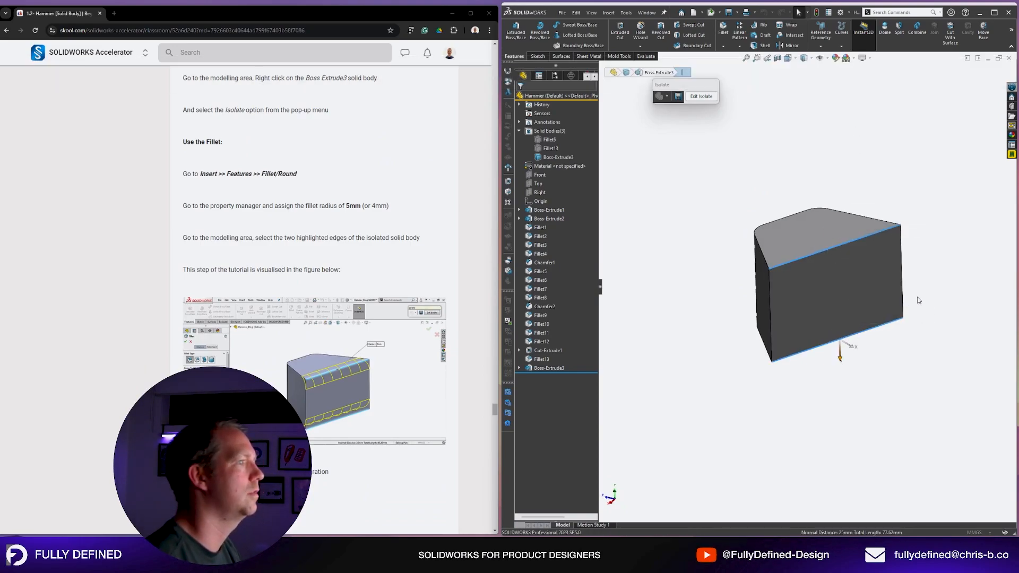
{"action": "type", "text": "50mm"}
{"action": "key", "text": "Return"}
{"action": "key", "text": "Return"}
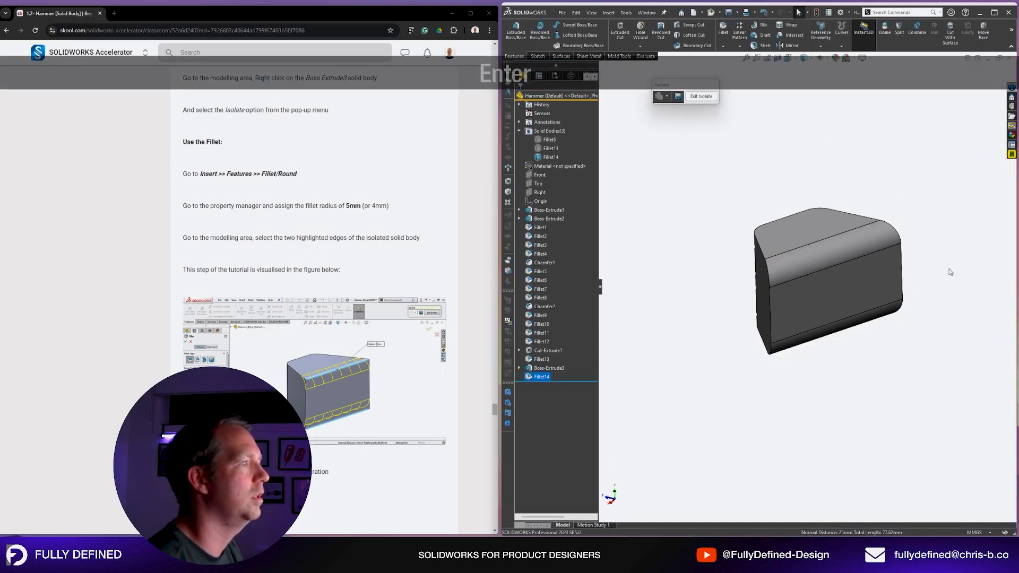
Chamfer the edges around the isolated body's hook-side base face at 5 mm and 45 degrees, and exit the isolated view.
{"action": "scroll", "coordinate": [431, 267], "scroll_direction": "down", "scroll_amount": 4}
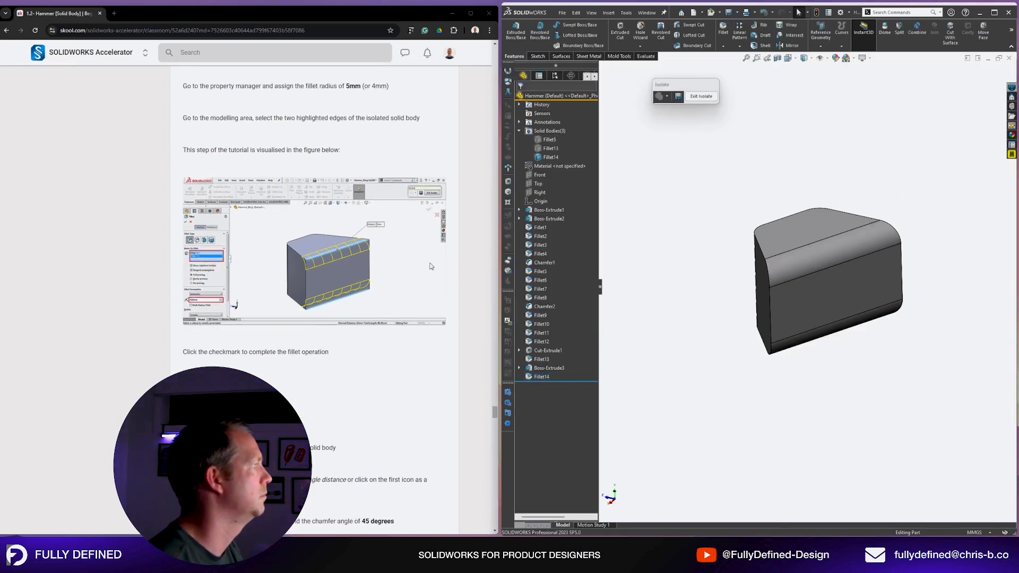
{"action": "scroll", "coordinate": [388, 353], "scroll_direction": "down", "scroll_amount": 3}
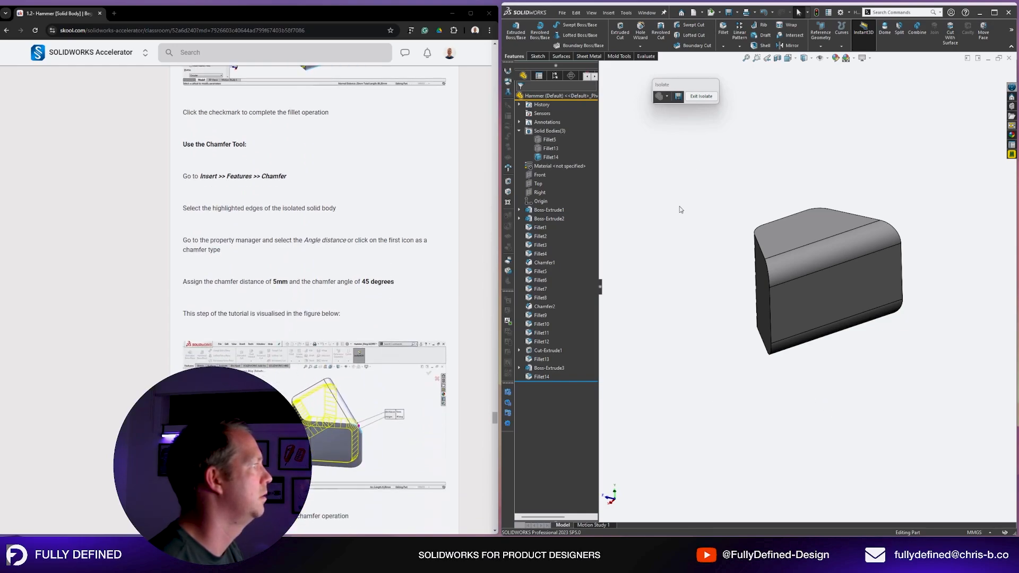
{"action": "middle_click_drag", "start_coordinate": [804, 261], "coordinate": [982, 248]}
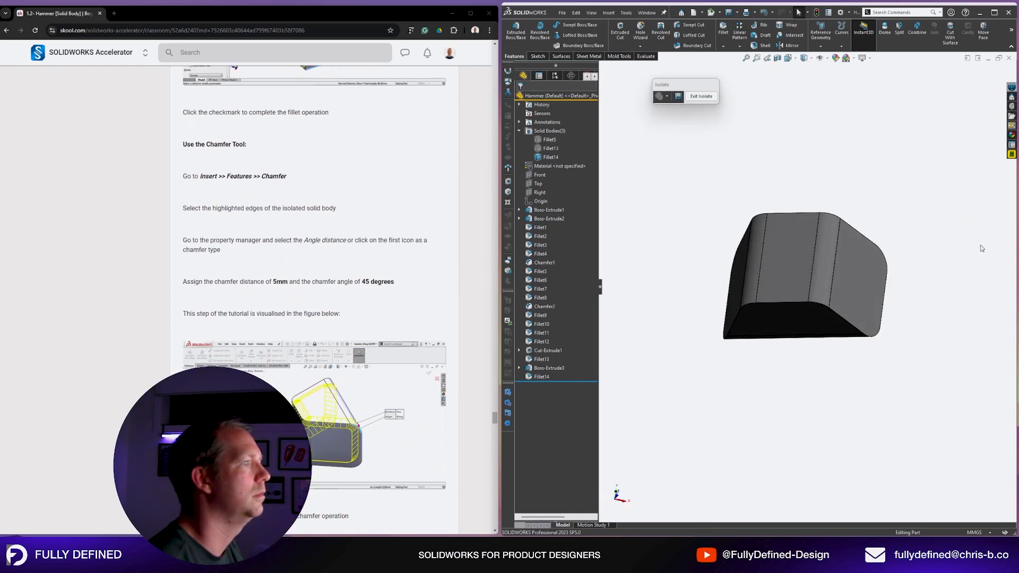
{"action": "left_click", "coordinate": [783, 244]}
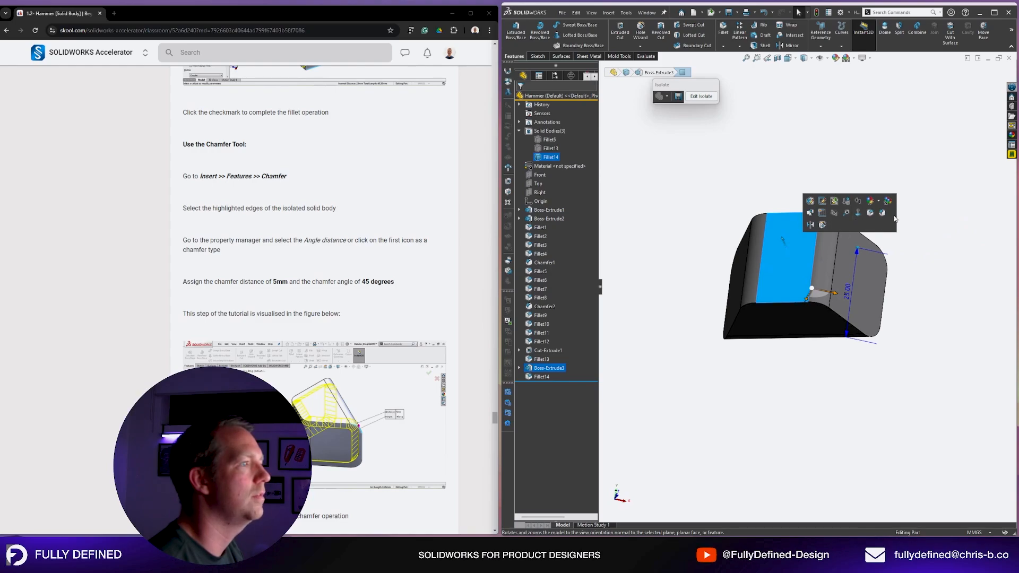
{"action": "key", "text": "c"}
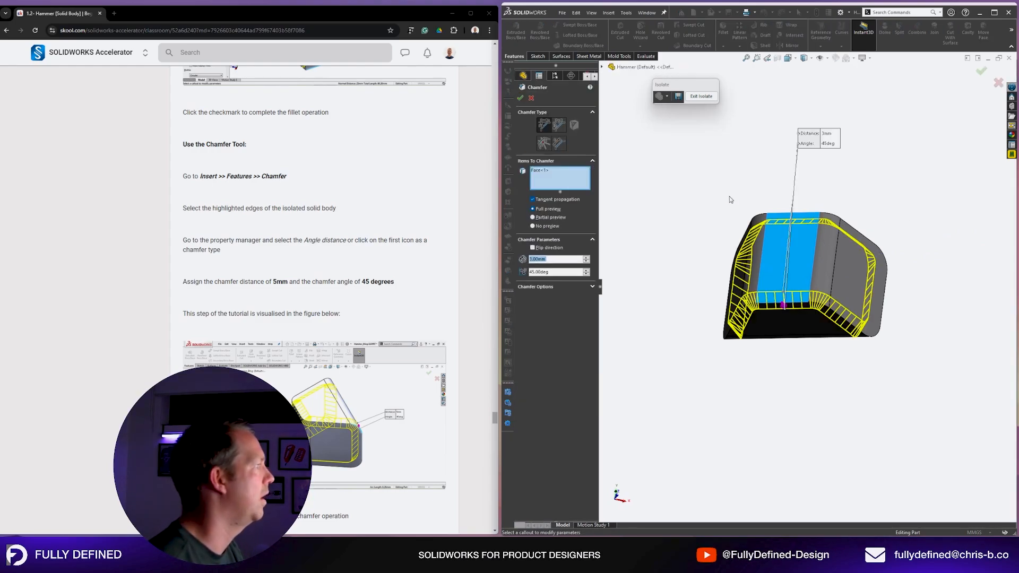
{"action": "type", "text": "5"}
{"action": "key", "text": "Return"}
{"action": "middle_click_drag", "start_coordinate": [735, 202], "coordinate": [725, 397]}
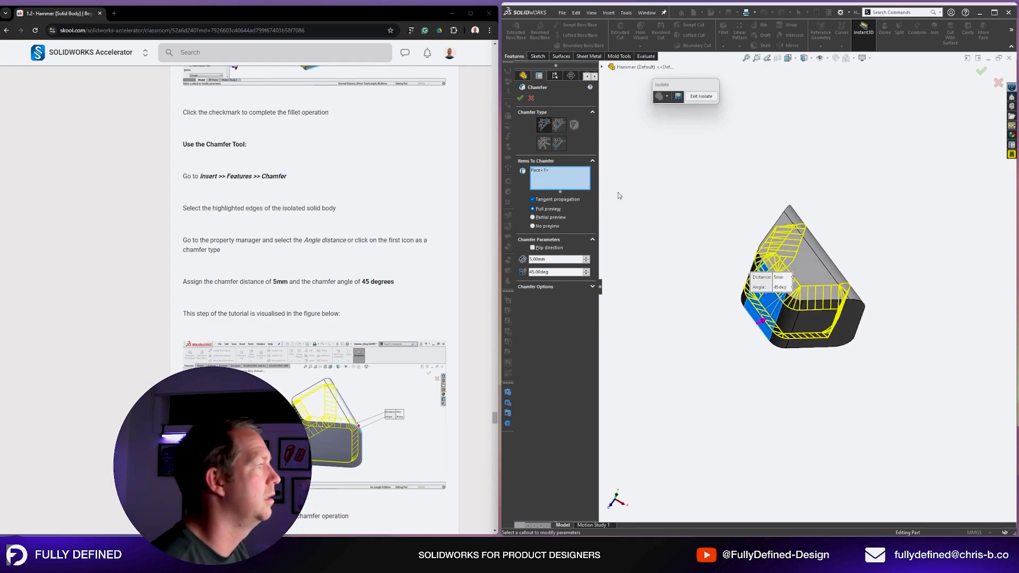
{"action": "left_click", "coordinate": [521, 98]}
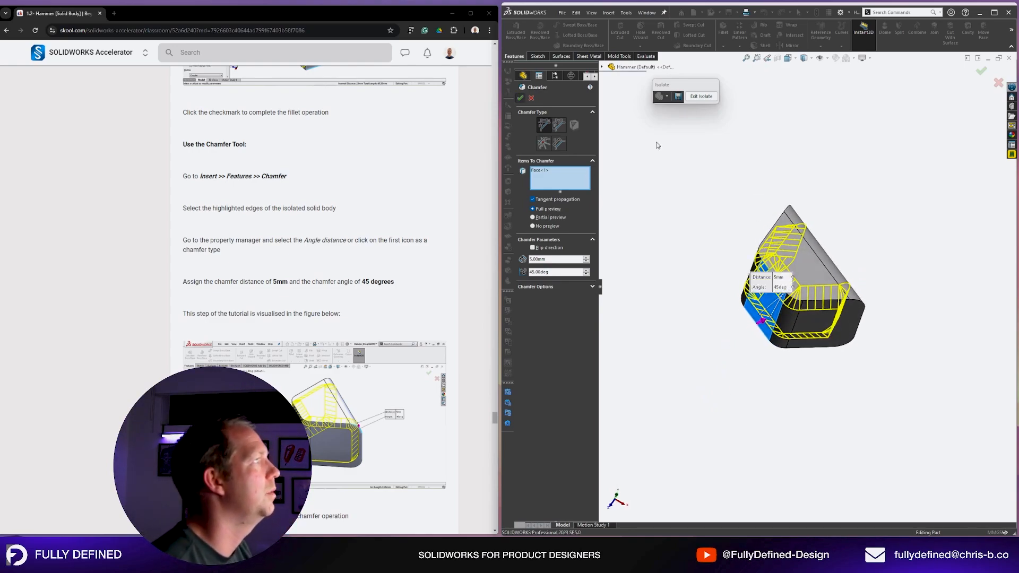
{"action": "left_click", "coordinate": [700, 97]}
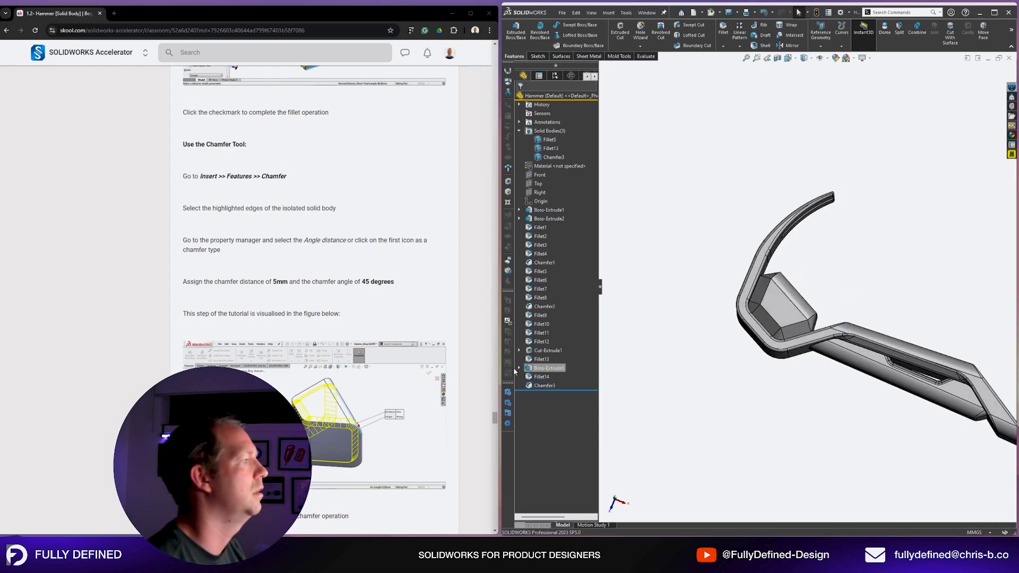
Sketch on the insert body's flat upper face an outline offset 2 mm inward from the face's edges, and close the sketch.
{"action": "scroll", "coordinate": [383, 331], "scroll_direction": "down", "scroll_amount": 3}
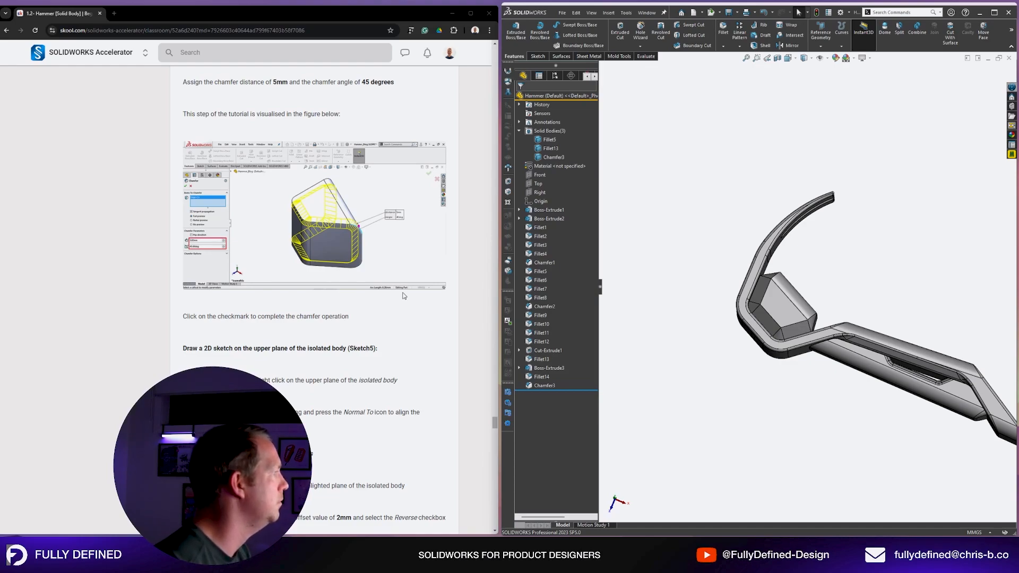
{"action": "scroll", "coordinate": [403, 296], "scroll_direction": "down", "scroll_amount": 3}
{"action": "scroll", "coordinate": [403, 296], "scroll_direction": "down", "scroll_amount": 2}
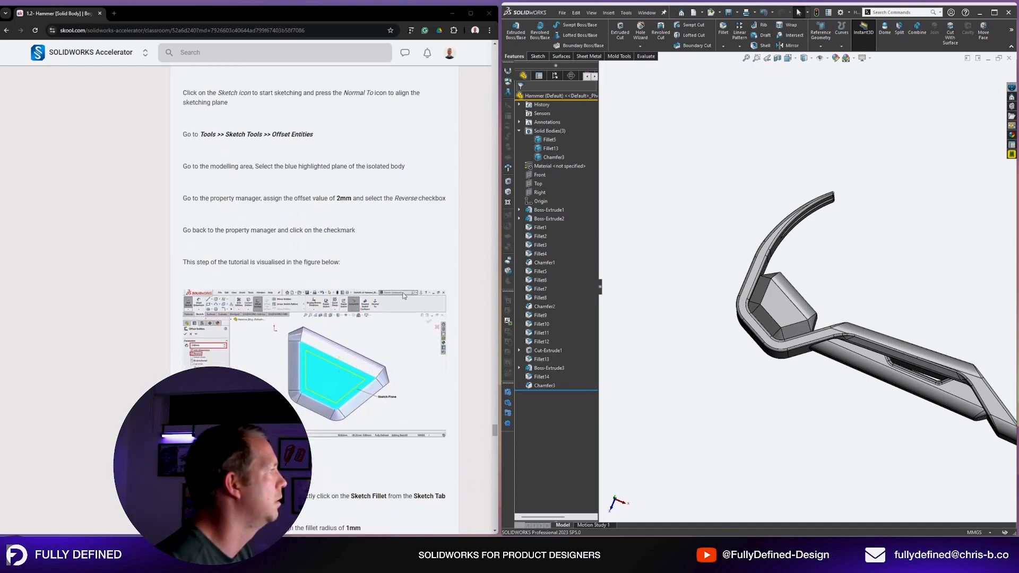
{"action": "scroll", "coordinate": [404, 295], "scroll_direction": "up", "scroll_amount": 1}
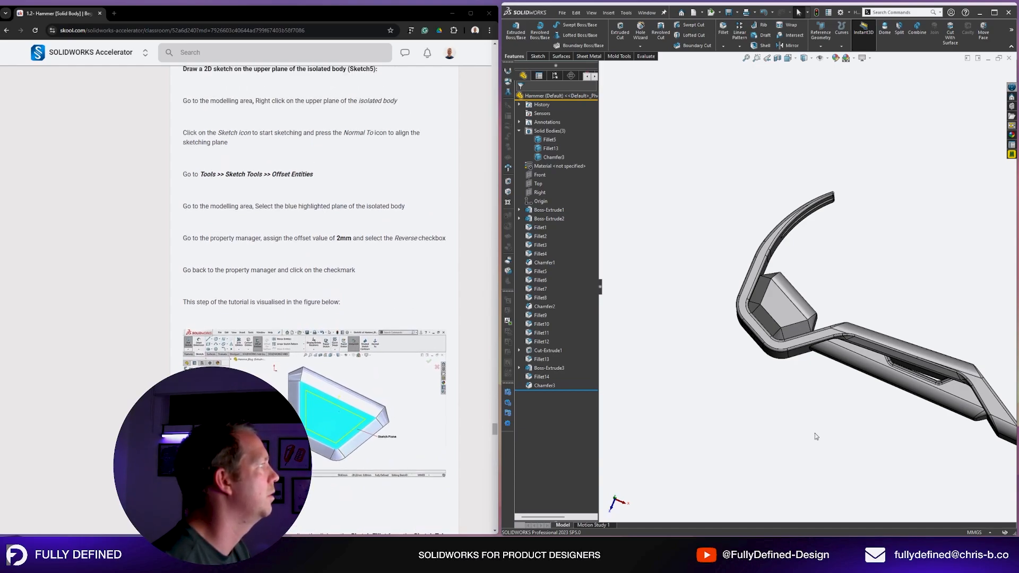
{"action": "left_click", "coordinate": [777, 311]}
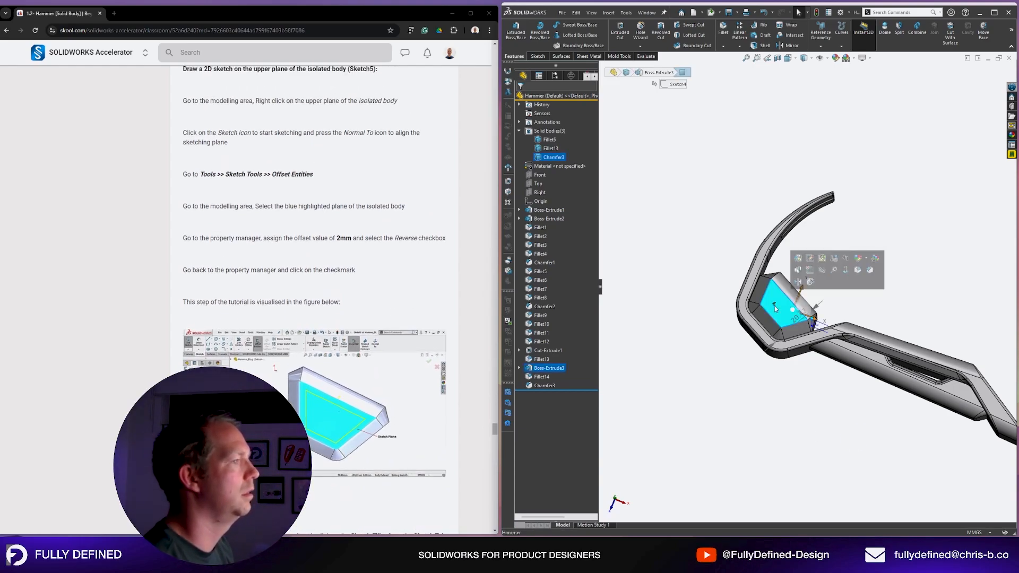
{"action": "left_click", "coordinate": [809, 262]}
{"action": "left_click", "coordinate": [656, 34]}
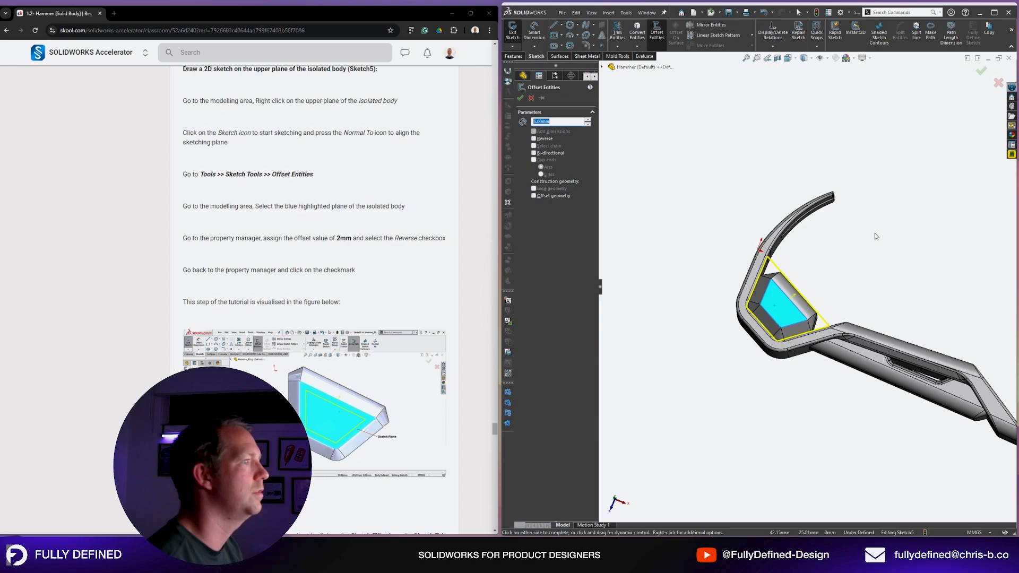
{"action": "type", "text": "2"}
{"action": "key", "text": "Return"}
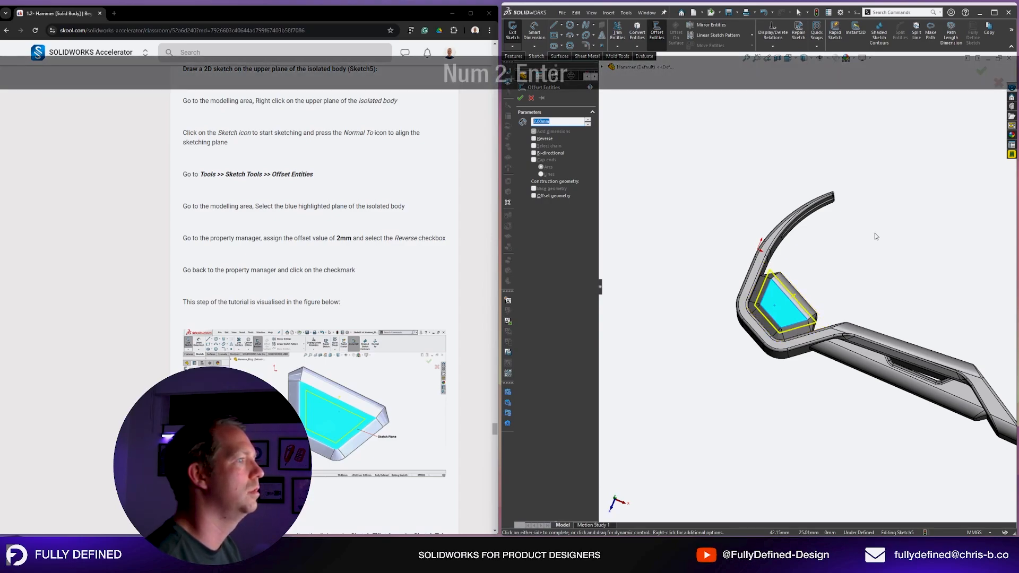
{"action": "left_click", "coordinate": [534, 139]}
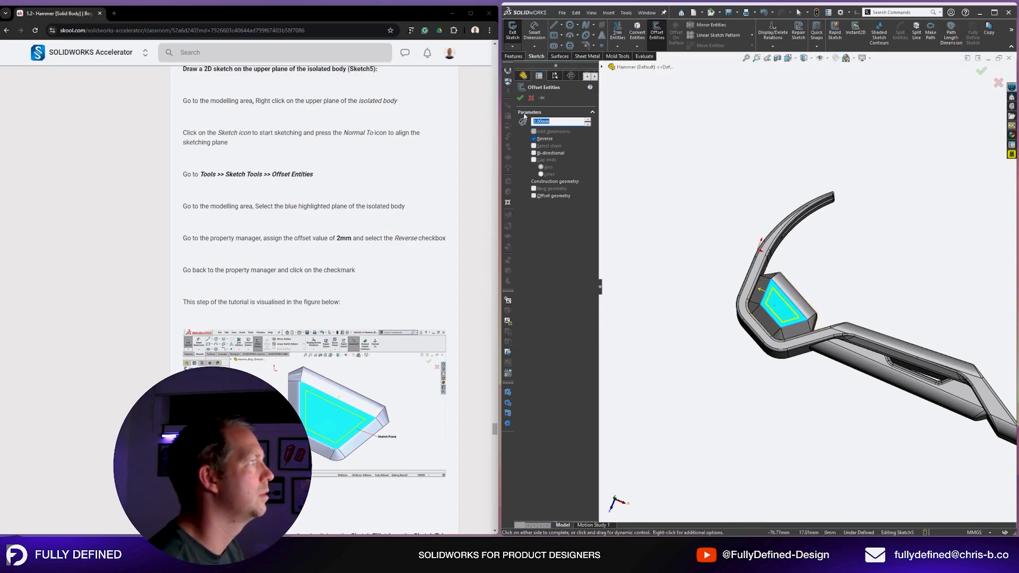
{"action": "left_click", "coordinate": [520, 98]}
{"action": "scroll", "coordinate": [844, 294], "scroll_direction": "up", "scroll_amount": 2}
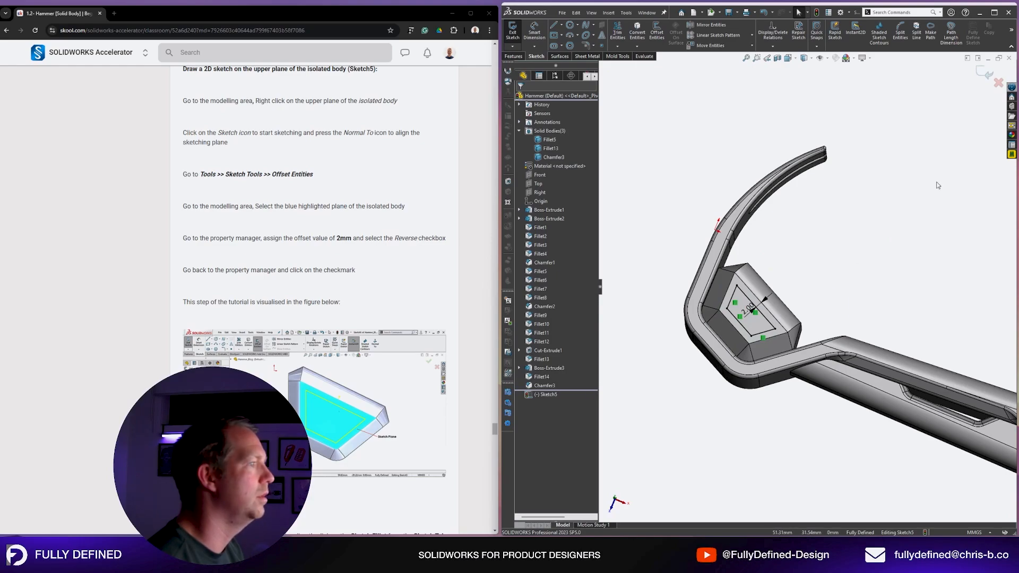
{"action": "left_click", "coordinate": [987, 72]}
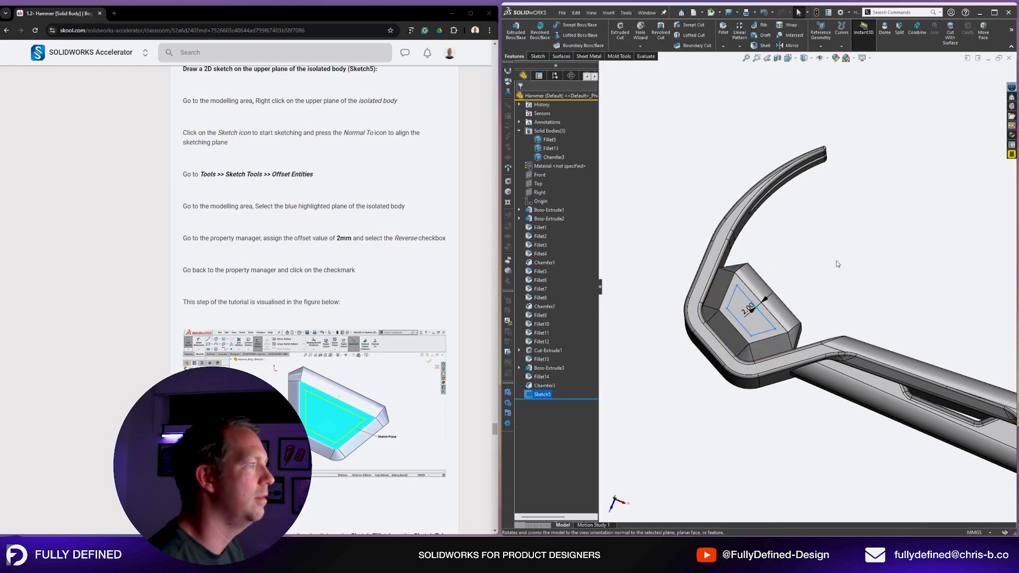
Change the insert body's chamfer distance to 3 mm.
{"action": "left_click", "coordinate": [711, 328]}
{"action": "middle_click_drag", "start_coordinate": [716, 329], "coordinate": [711, 342]}
{"action": "scroll", "coordinate": [746, 454], "scroll_direction": "down", "scroll_amount": 1}
{"action": "left_click", "coordinate": [739, 435]}
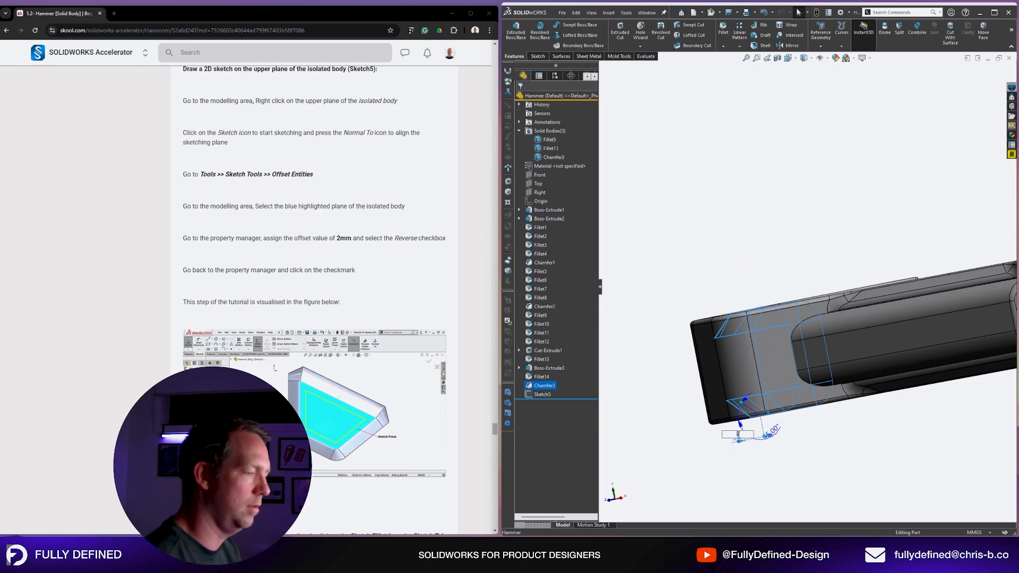
{"action": "type", "text": "3"}
{"action": "key", "text": "Return"}
{"action": "left_click", "coordinate": [713, 183]}
{"action": "middle_click_drag", "start_coordinate": [713, 183], "coordinate": [789, 227]}
{"action": "scroll", "coordinate": [790, 228], "scroll_direction": "down", "scroll_amount": 2}
{"action": "middle_click_drag", "start_coordinate": [821, 258], "coordinate": [767, 249]}
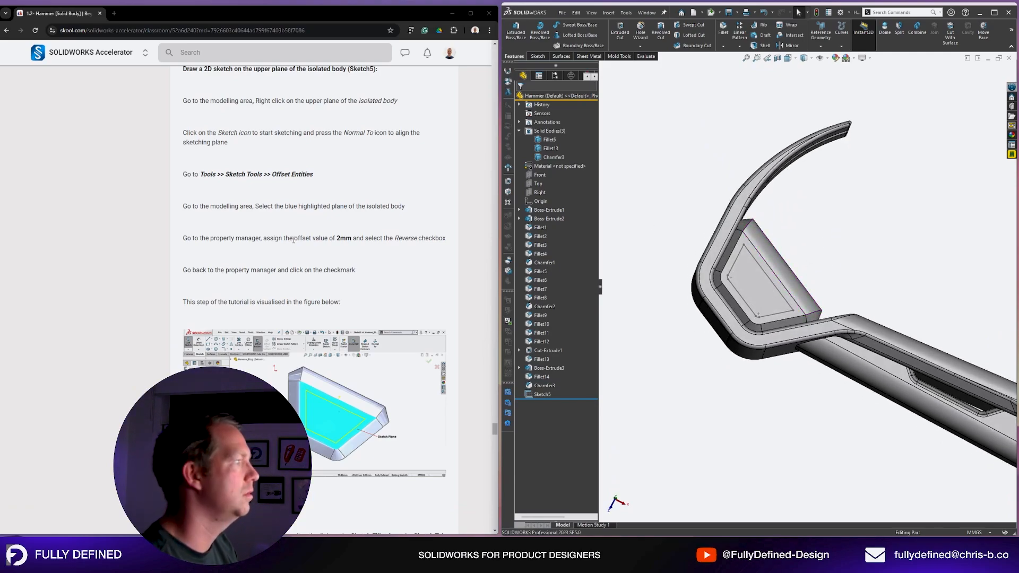
Reopen the insert body's offset outline sketch for editing and view it square to its plane.
{"action": "scroll", "coordinate": [293, 239], "scroll_direction": "down", "scroll_amount": 3}
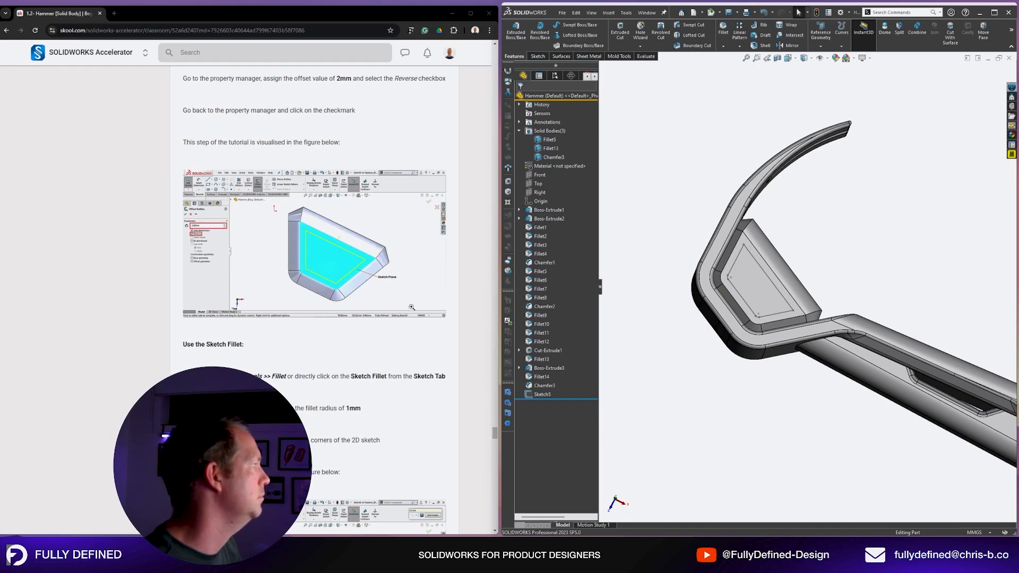
{"action": "scroll", "coordinate": [412, 307], "scroll_direction": "down", "scroll_amount": 5}
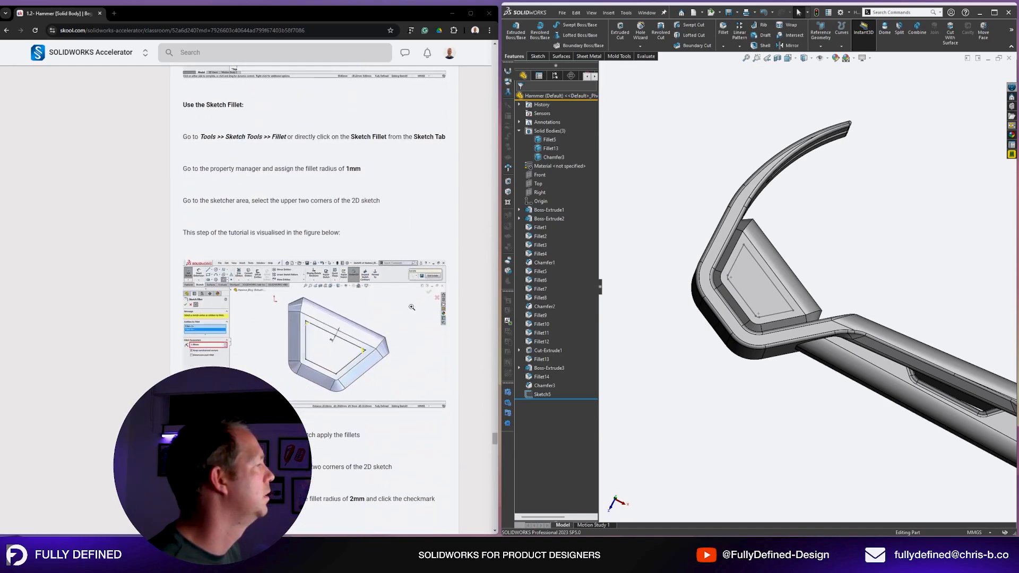
{"action": "scroll", "coordinate": [412, 308], "scroll_direction": "up", "scroll_amount": 1}
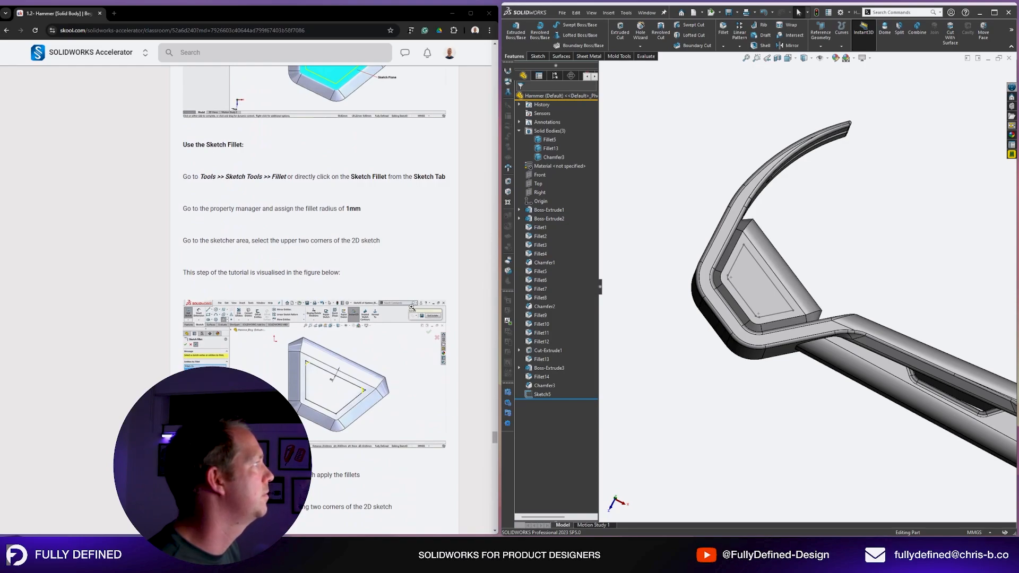
{"action": "left_click", "coordinate": [556, 394]}
{"action": "left_click", "coordinate": [553, 368]}
{"action": "key", "text": "space"}
{"action": "left_click", "coordinate": [974, 305]}
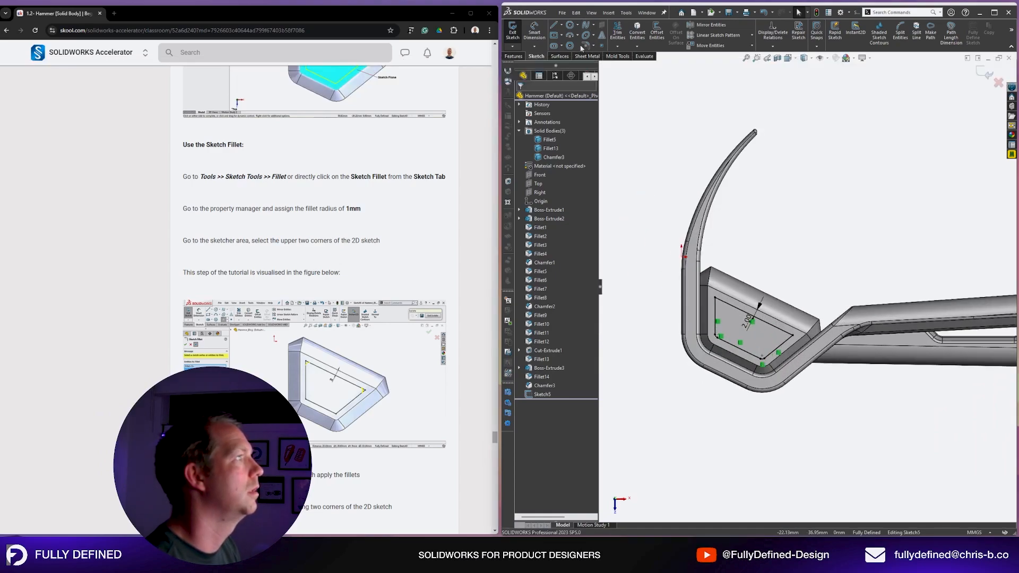
Round the two corners at the ends of the outline's long slanted edge with 1 mm sketch fillets.
{"action": "left_click", "coordinate": [586, 46]}
{"action": "key", "text": "Return"}
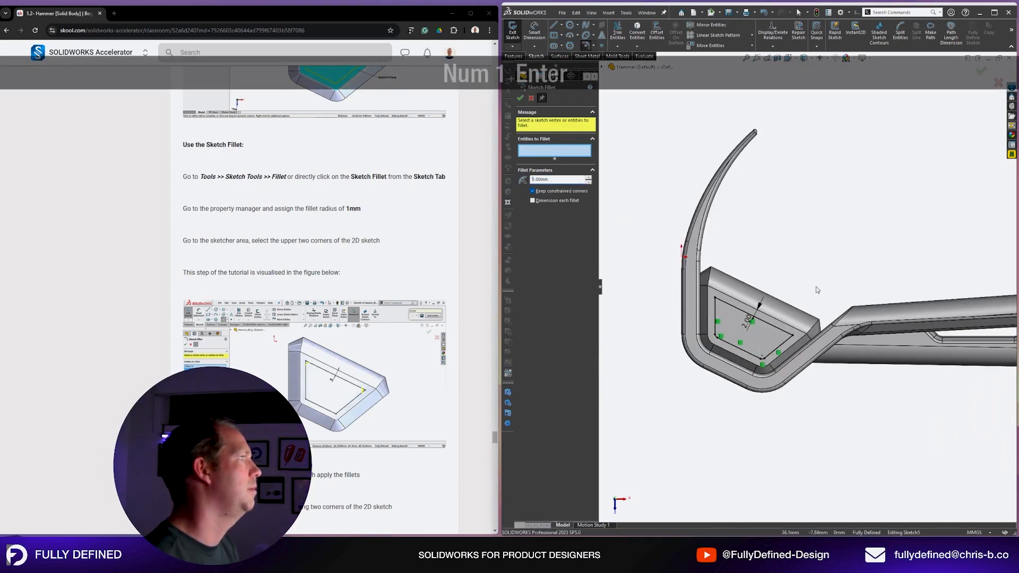
{"action": "scroll", "coordinate": [647, 318], "scroll_direction": "up", "scroll_amount": 2}
{"action": "left_click", "coordinate": [747, 285]}
{"action": "left_click", "coordinate": [859, 334]}
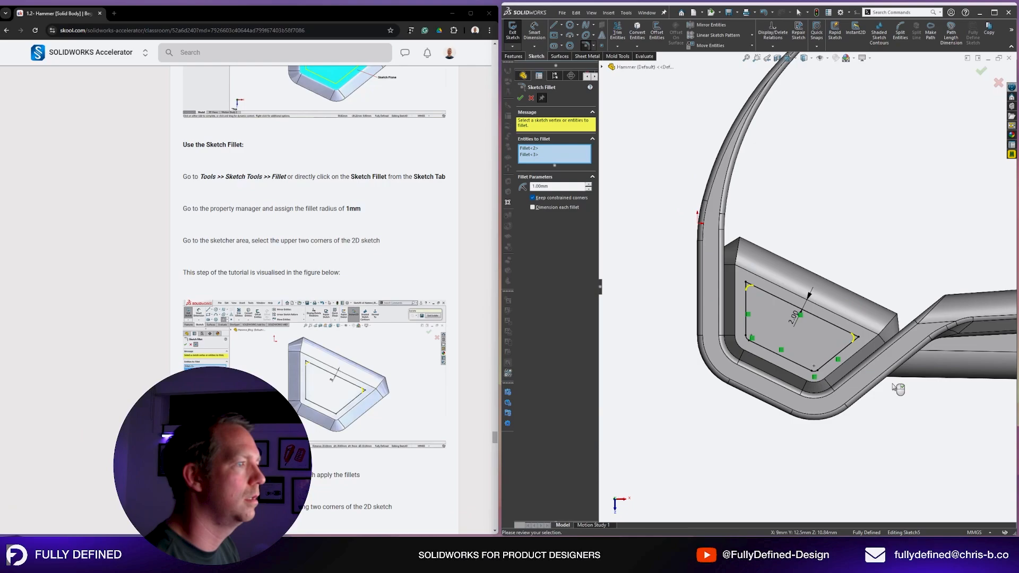
{"action": "key", "text": "Escape"}
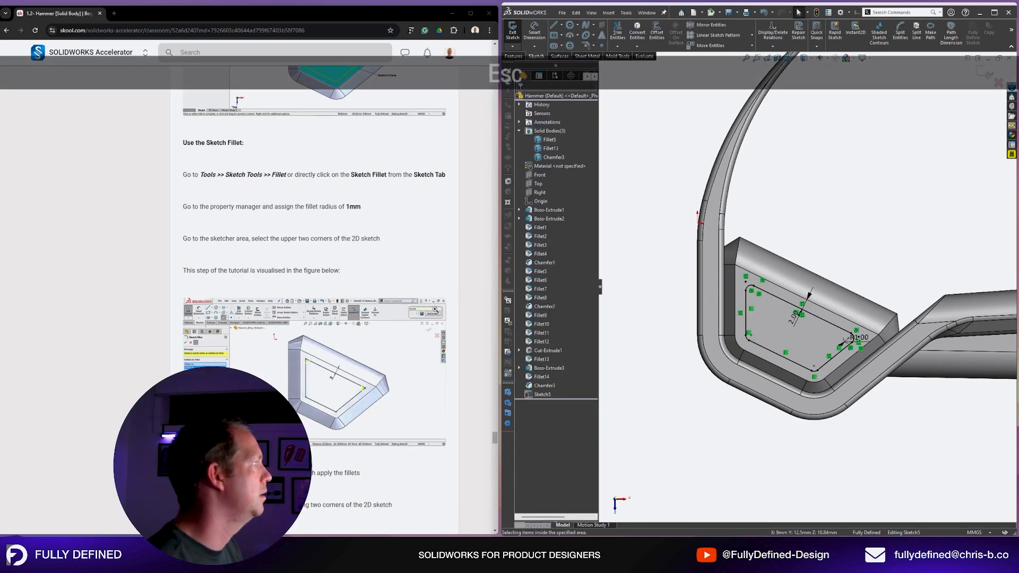
Cut the rounded outline into the insert body as a blind extruded cut 1.5 mm deep.
{"action": "scroll", "coordinate": [435, 309], "scroll_direction": "down", "scroll_amount": 3}
{"action": "scroll", "coordinate": [435, 309], "scroll_direction": "down", "scroll_amount": 2}
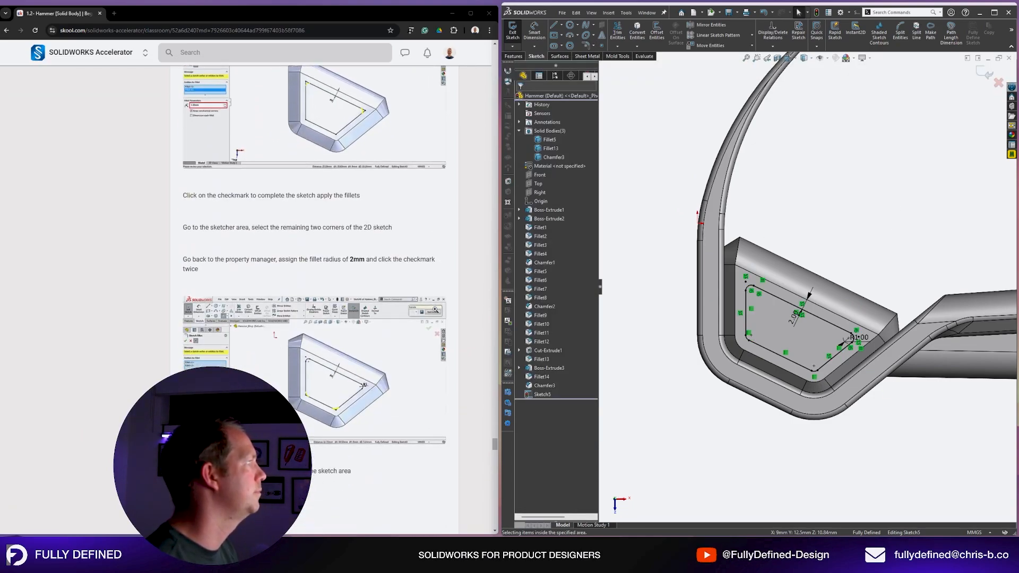
{"action": "scroll", "coordinate": [436, 310], "scroll_direction": "down", "scroll_amount": 3}
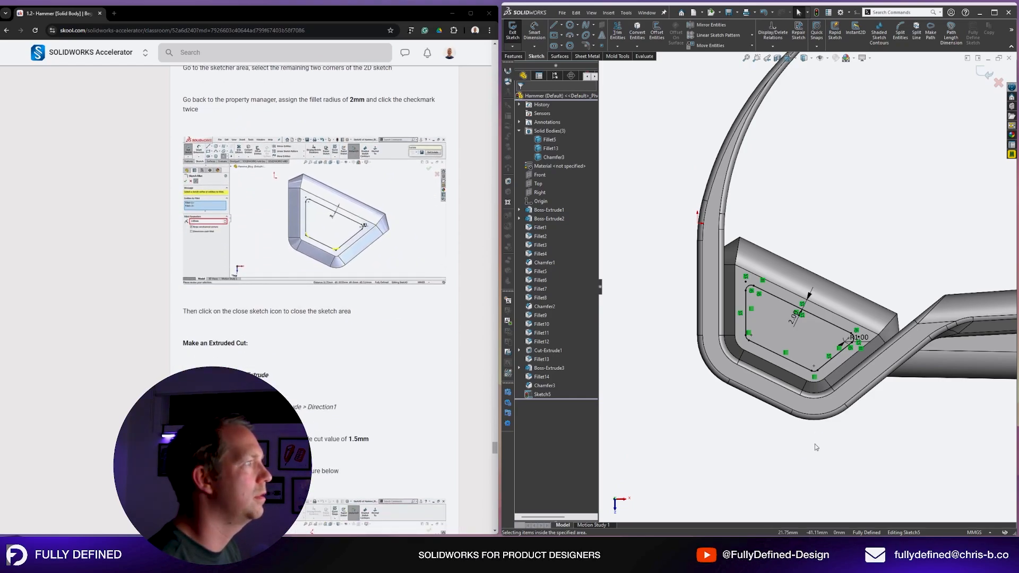
{"action": "key", "text": "ctrl"}
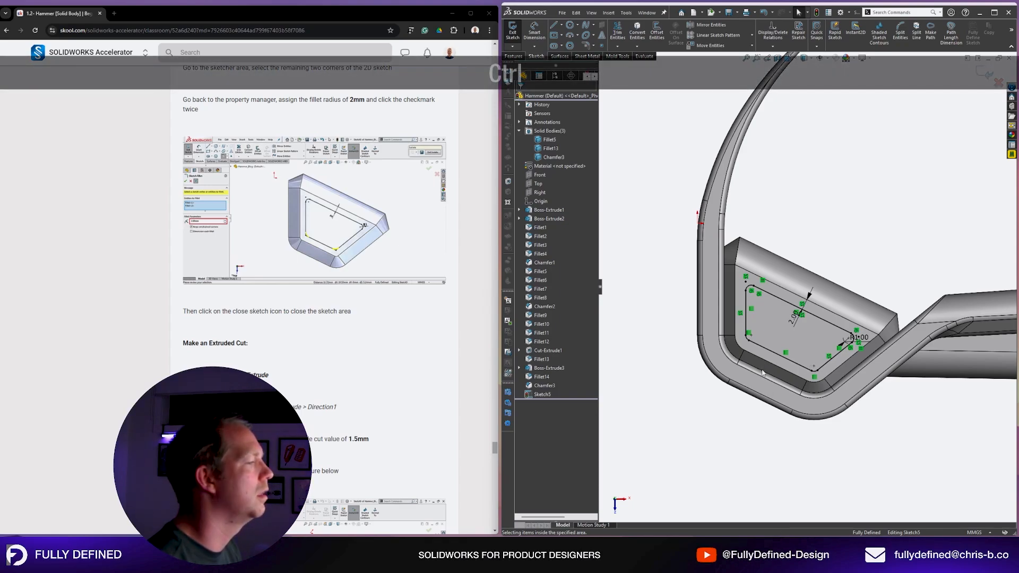
{"action": "scroll", "coordinate": [750, 327], "scroll_direction": "down", "scroll_amount": 3}
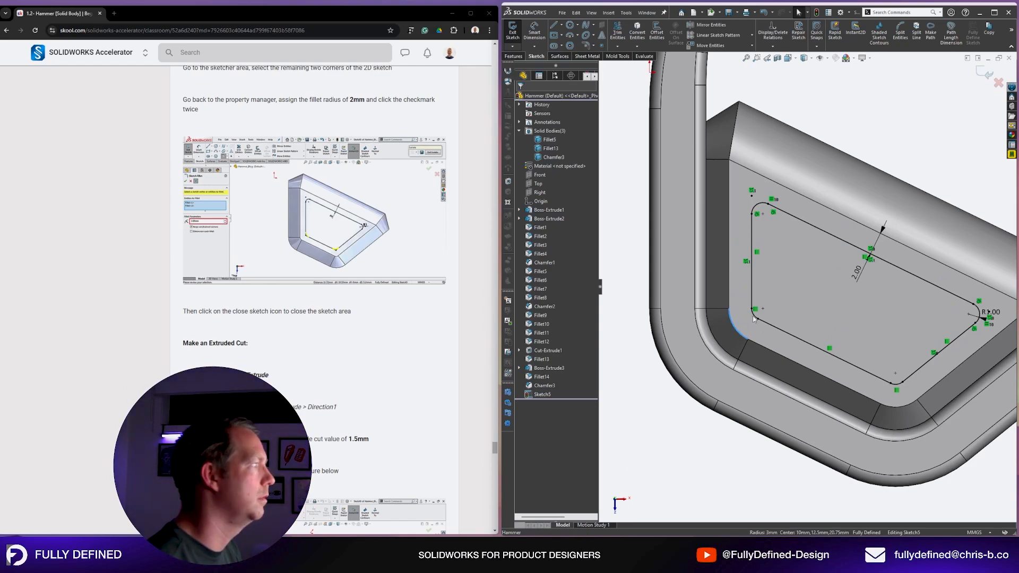
{"action": "scroll", "coordinate": [346, 307], "scroll_direction": "down", "scroll_amount": 4}
{"action": "key", "text": "Escape"}
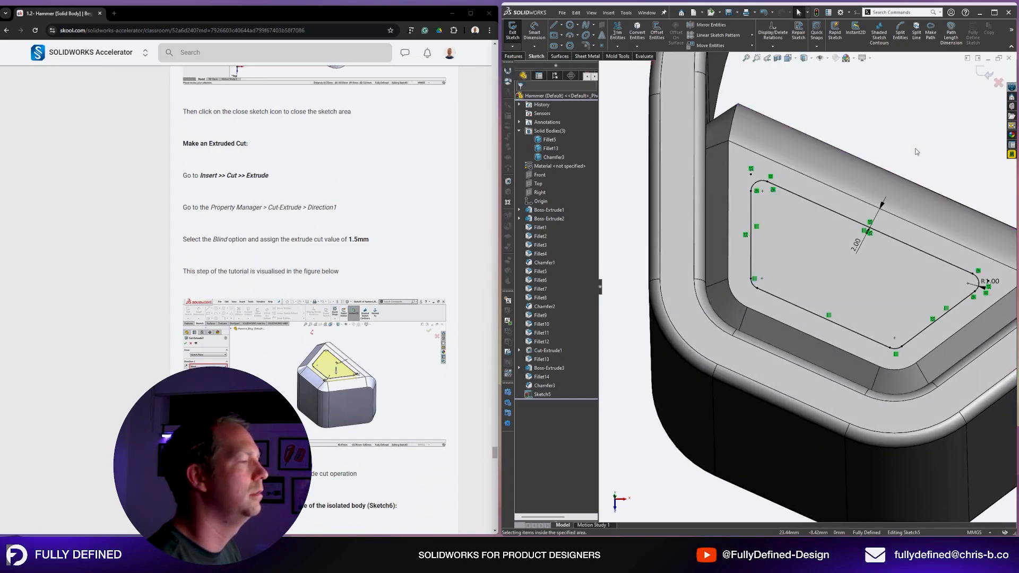
{"action": "key", "text": "shift+e"}
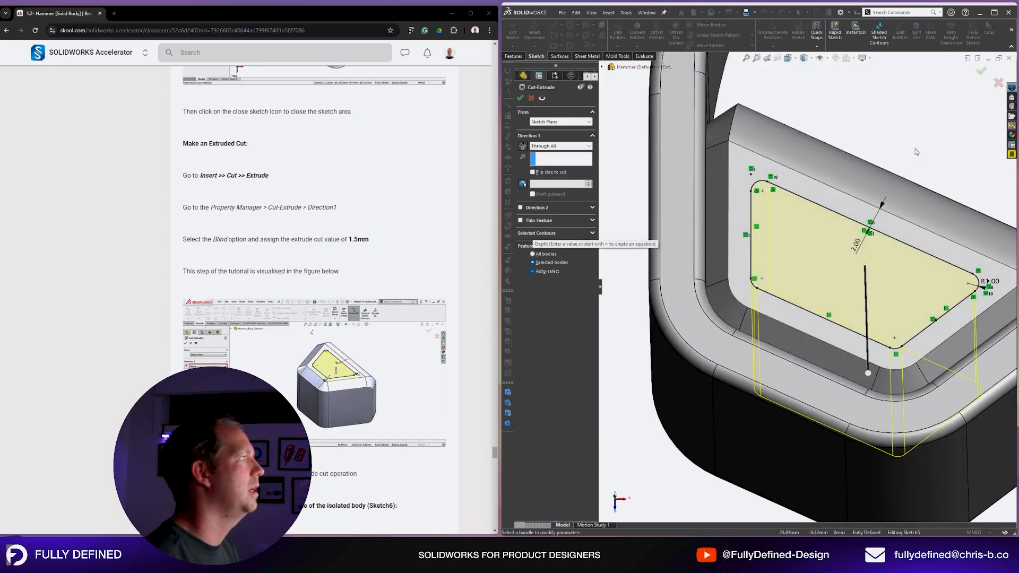
{"action": "left_click", "coordinate": [561, 146]}
{"action": "left_click", "coordinate": [556, 154]}
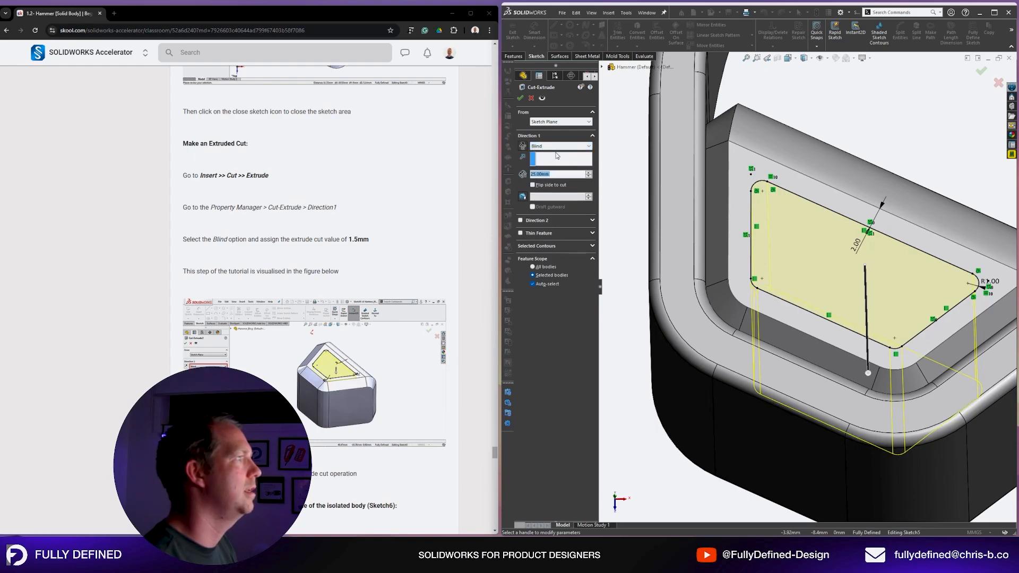
{"action": "type", "text": "1.5"}
{"action": "key", "text": "Return"}
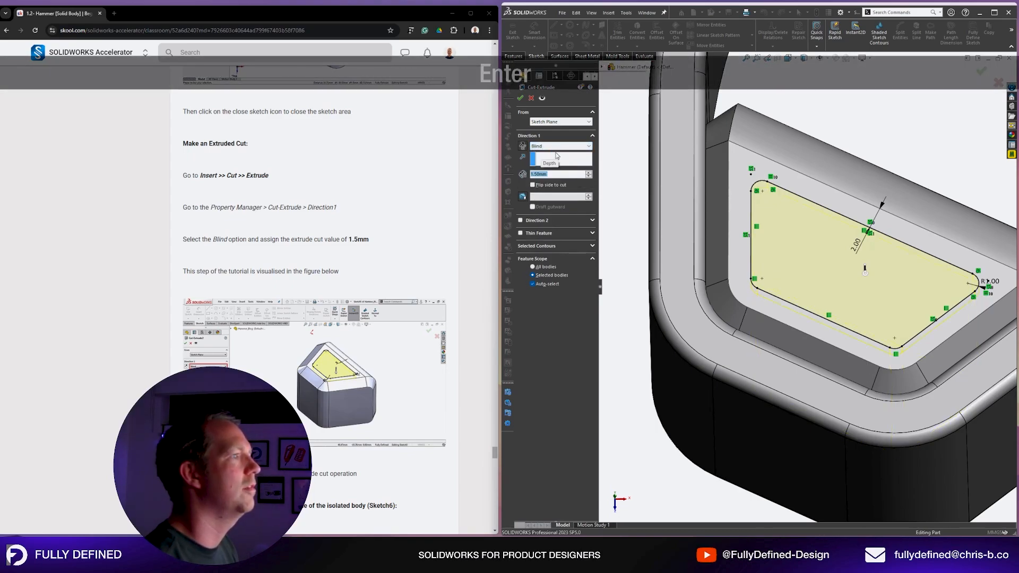
{"action": "scroll", "coordinate": [874, 272], "scroll_direction": "up", "scroll_amount": 5}
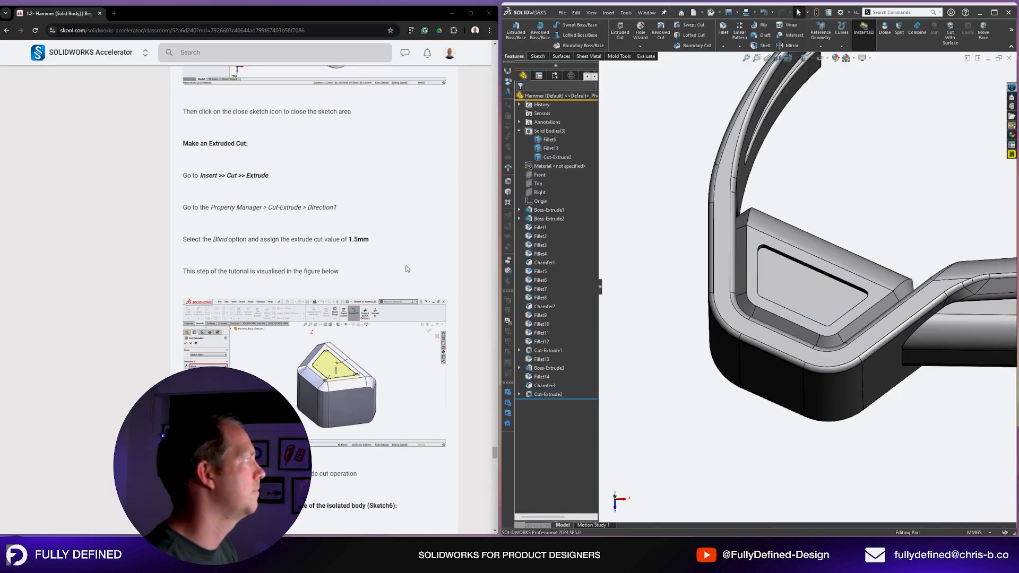
Read the tutorial's instructions for the sketch on the extruded cut's face, including the edge offset.
{"action": "scroll", "coordinate": [406, 269], "scroll_direction": "down", "scroll_amount": 2}
{"action": "scroll", "coordinate": [407, 269], "scroll_direction": "down", "scroll_amount": 2}
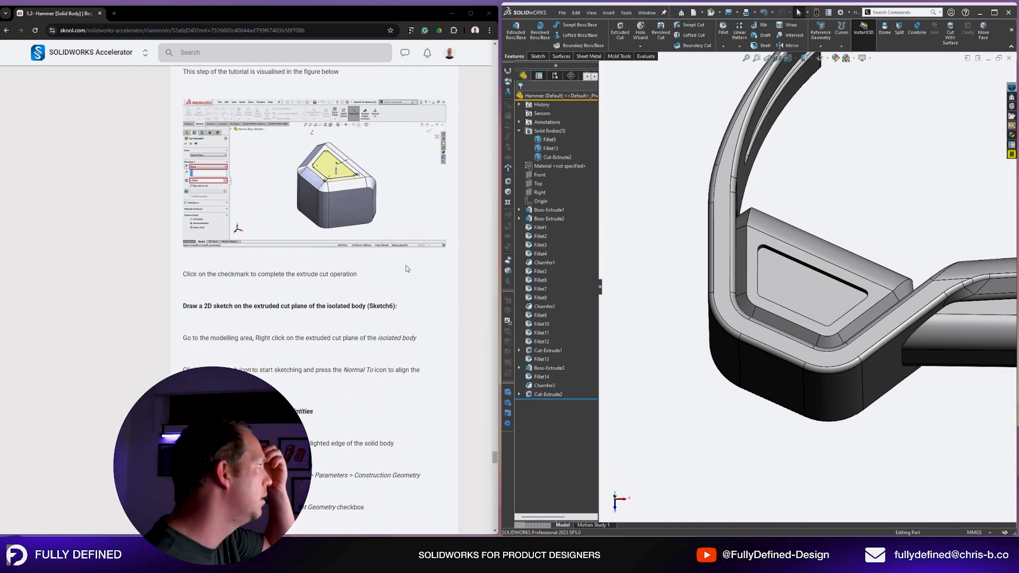
{"action": "scroll", "coordinate": [406, 269], "scroll_direction": "down", "scroll_amount": 5}
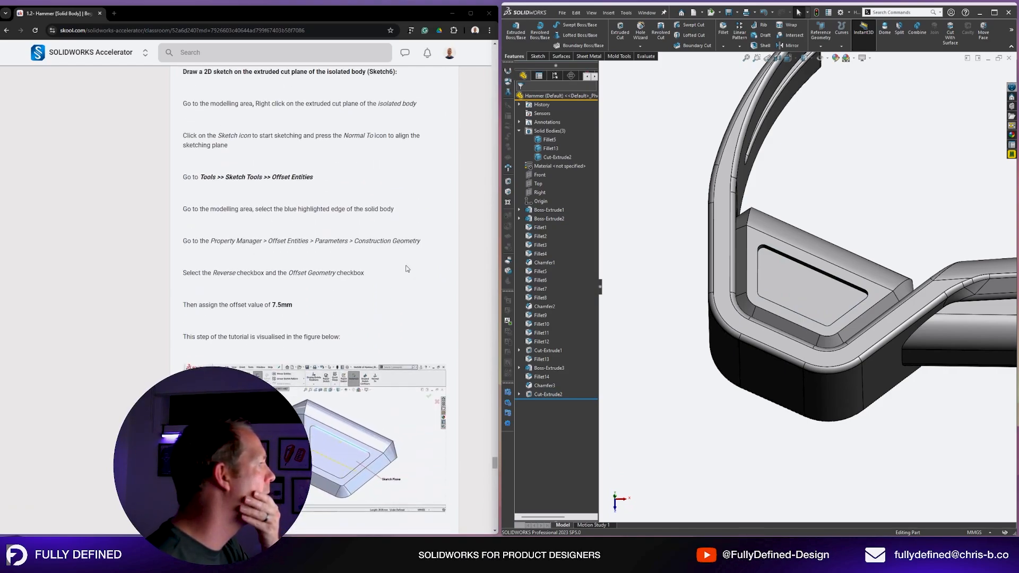
{"action": "scroll", "coordinate": [406, 269], "scroll_direction": "up", "scroll_amount": 1}
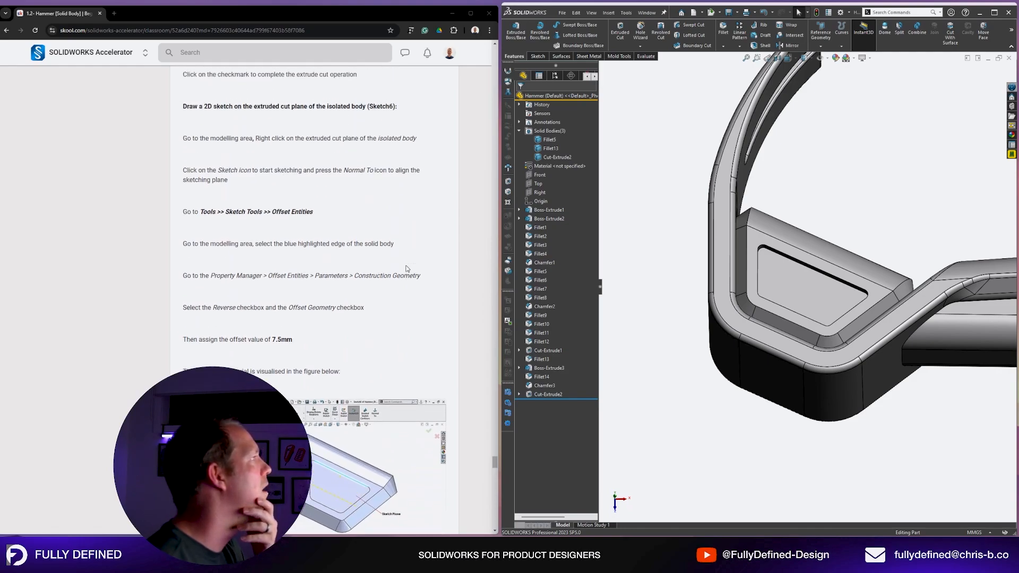
{"action": "scroll", "coordinate": [406, 269], "scroll_direction": "up", "scroll_amount": 6}
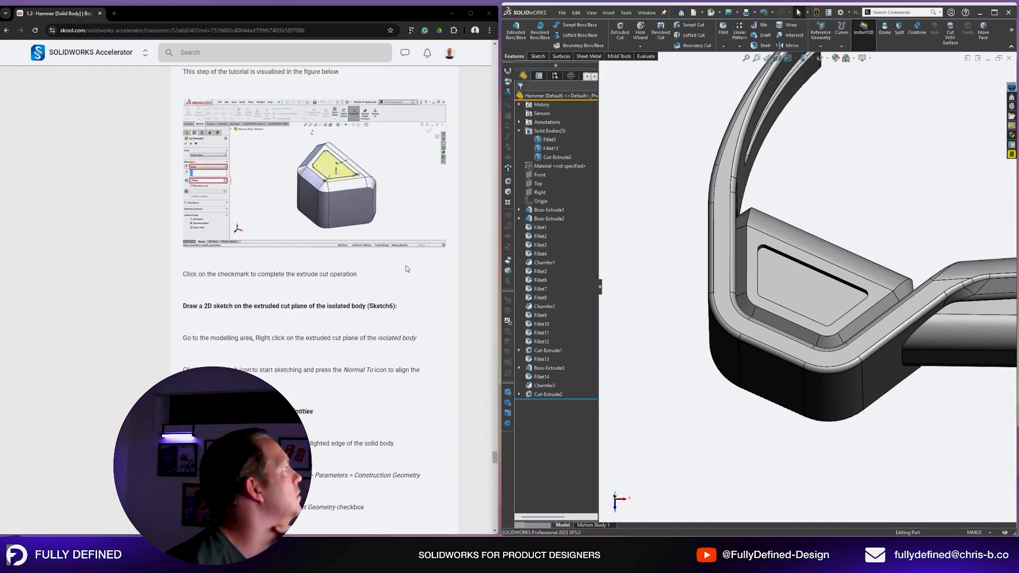
{"action": "scroll", "coordinate": [406, 269], "scroll_direction": "down", "scroll_amount": 2}
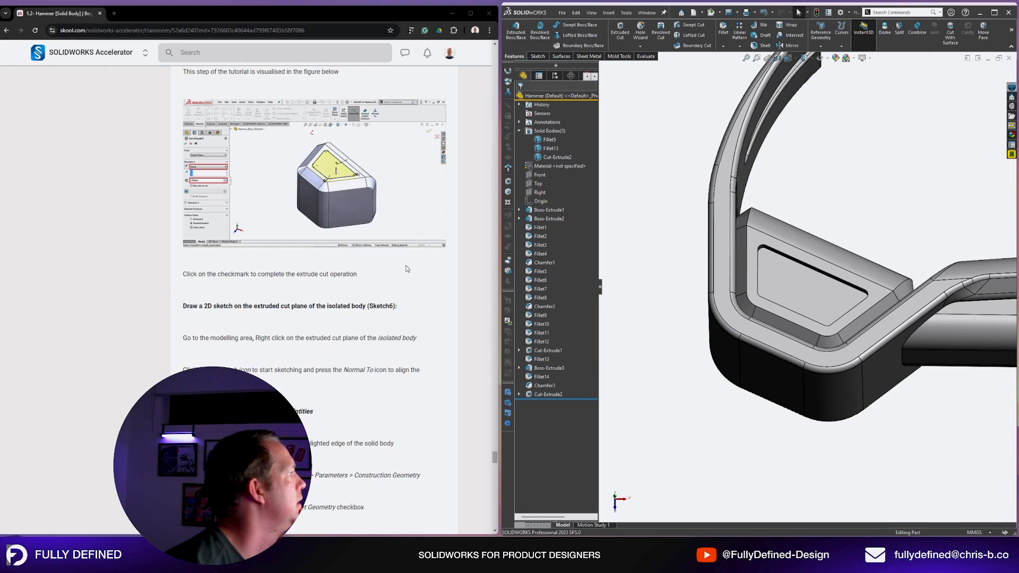
{"action": "scroll", "coordinate": [406, 268], "scroll_direction": "down", "scroll_amount": 2}
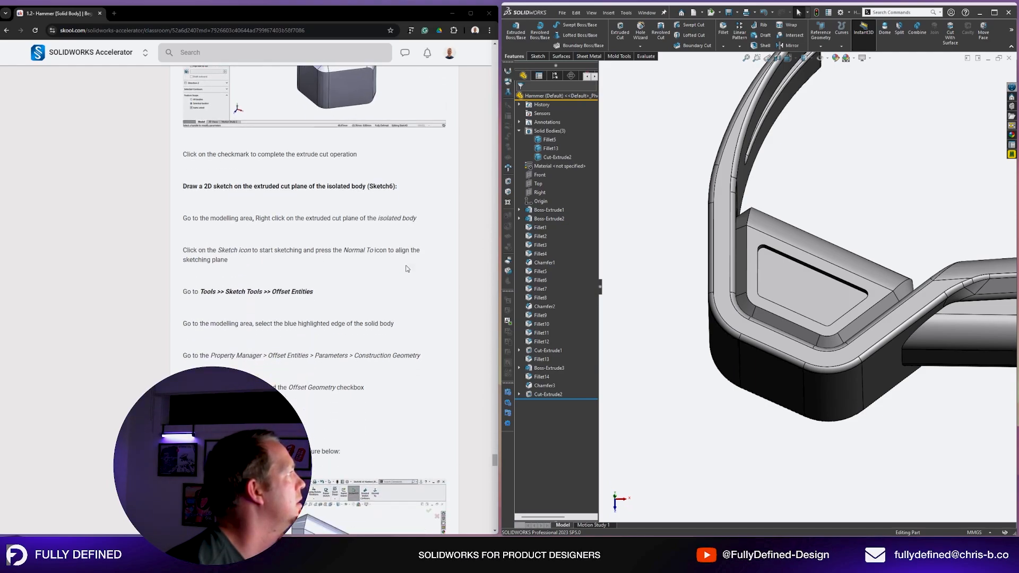
Start a sketch on the recessed floor face of the insert body's pocket, viewed square to the face.
{"action": "left_click", "coordinate": [812, 288]}
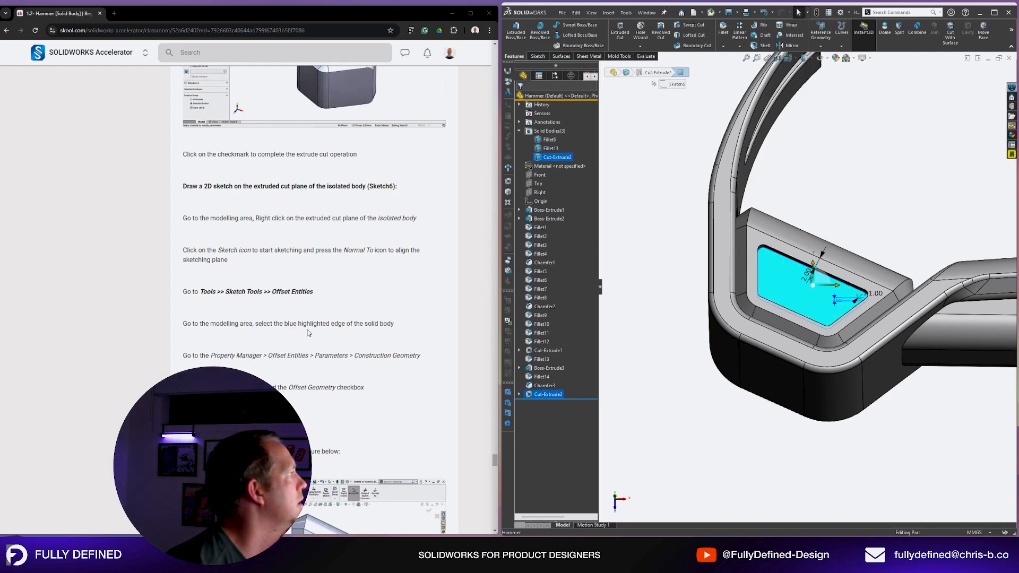
{"action": "scroll", "coordinate": [307, 333], "scroll_direction": "down", "scroll_amount": 1}
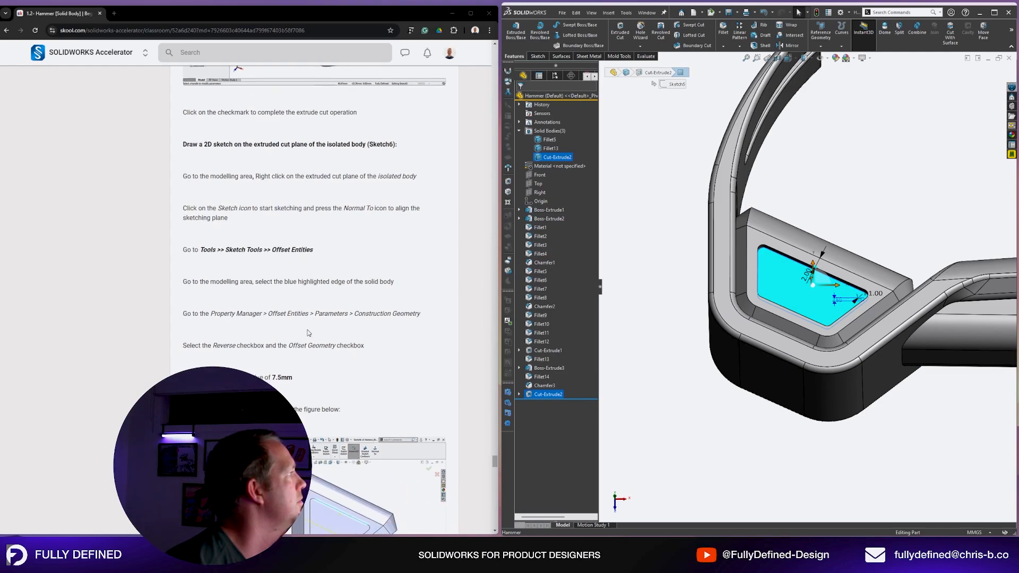
{"action": "scroll", "coordinate": [308, 333], "scroll_direction": "down", "scroll_amount": 2}
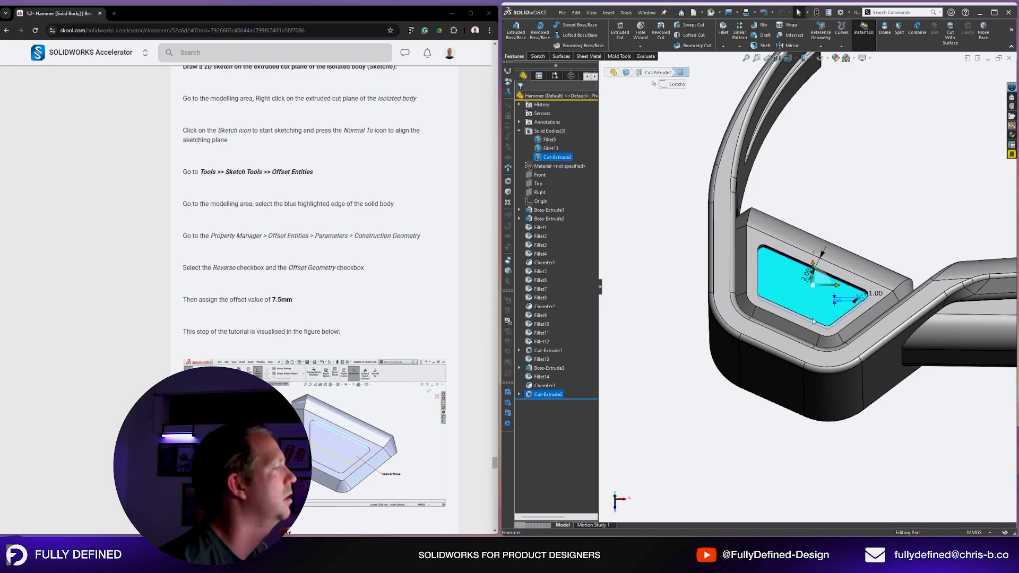
{"action": "left_click", "coordinate": [789, 298]}
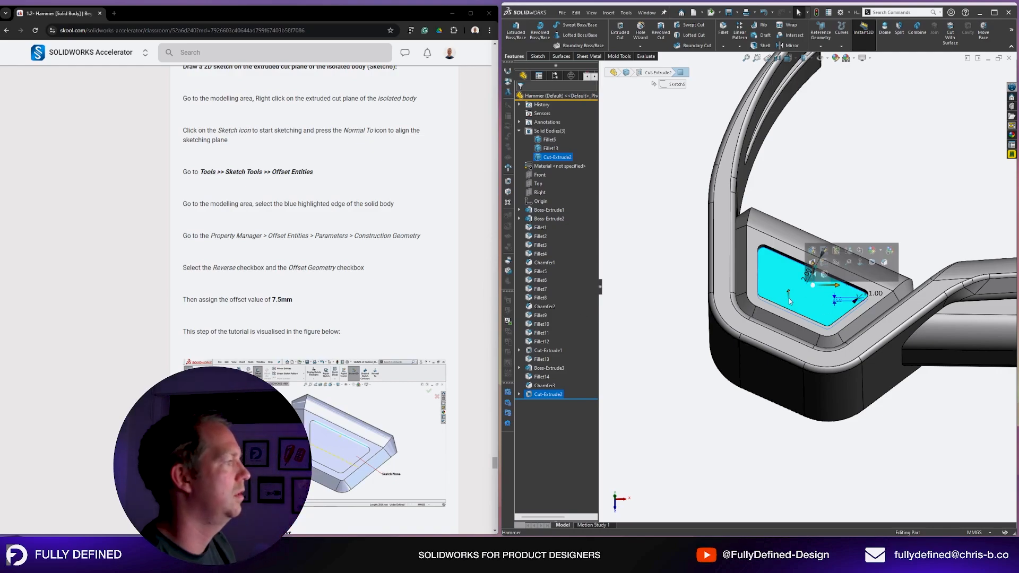
{"action": "left_click", "coordinate": [824, 269]}
{"action": "key", "text": "space"}
{"action": "left_click", "coordinate": [956, 310]}
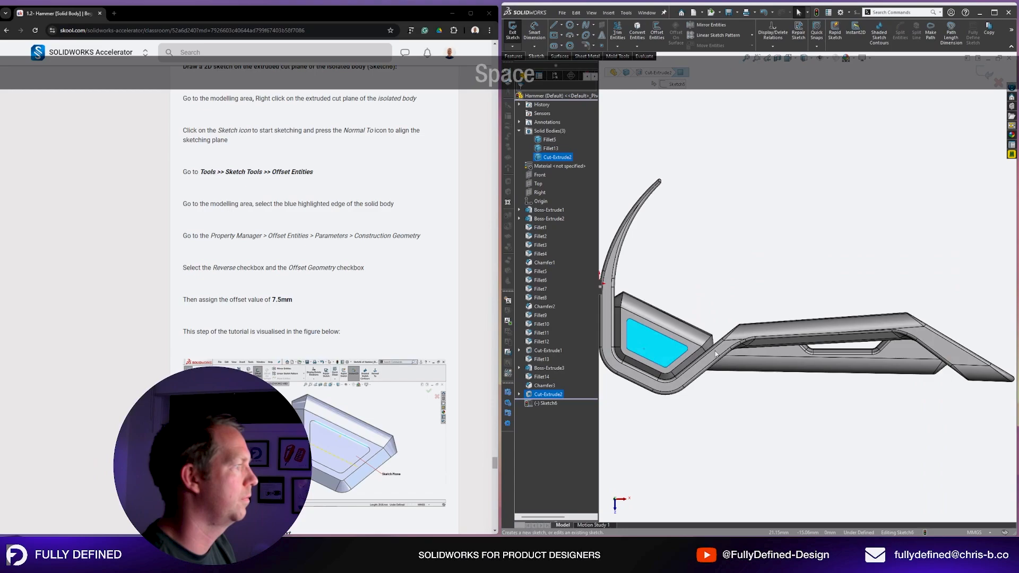
Offset the pocket's long slanted edge 5 mm in the reversed direction, placing a sketch line across the pocket floor.
{"action": "scroll", "coordinate": [639, 370], "scroll_direction": "down", "scroll_amount": 4}
{"action": "scroll", "coordinate": [639, 371], "scroll_direction": "down", "scroll_amount": 2}
{"action": "key", "text": "Escape"}
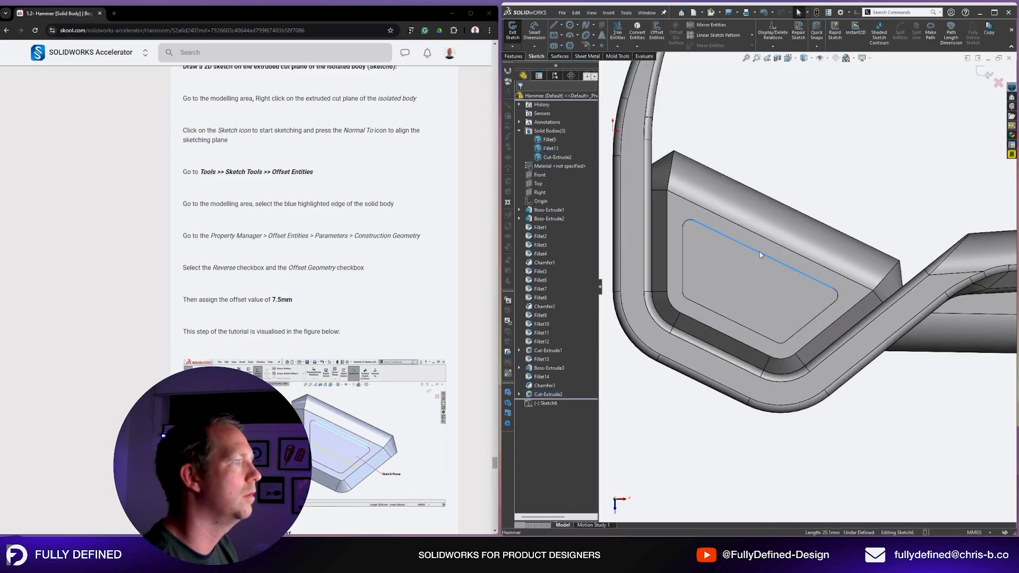
{"action": "left_click", "coordinate": [657, 32]}
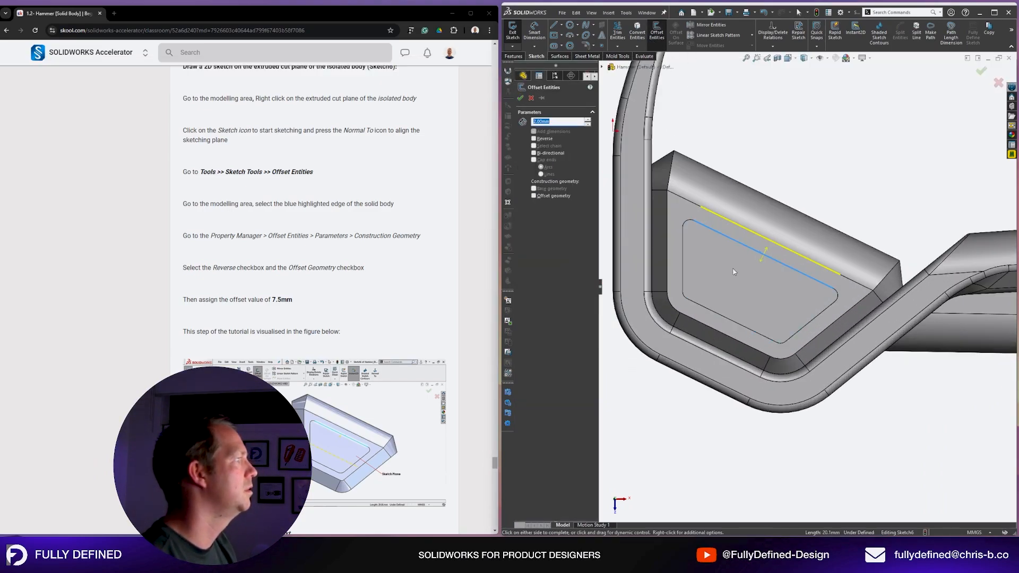
{"action": "type", "text": "7.5"}
{"action": "key", "text": "Return"}
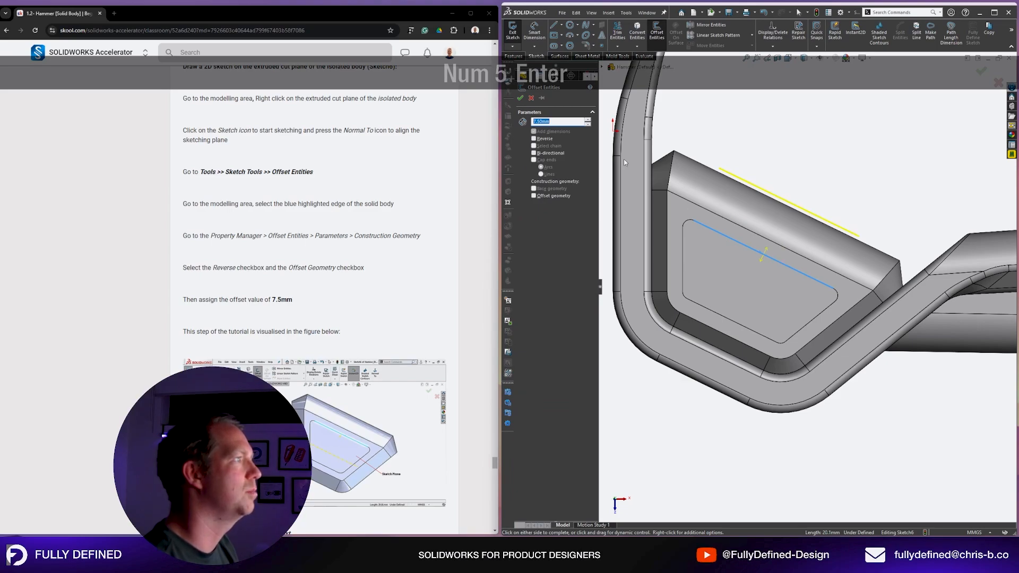
{"action": "left_click", "coordinate": [534, 139]}
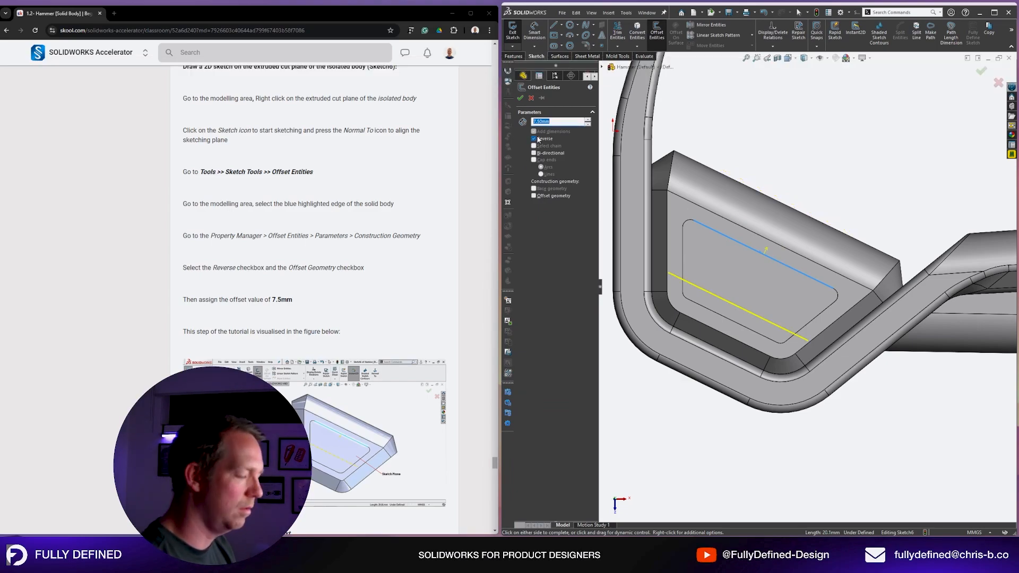
{"action": "type", "text": "4"}
{"action": "key", "text": "Return"}
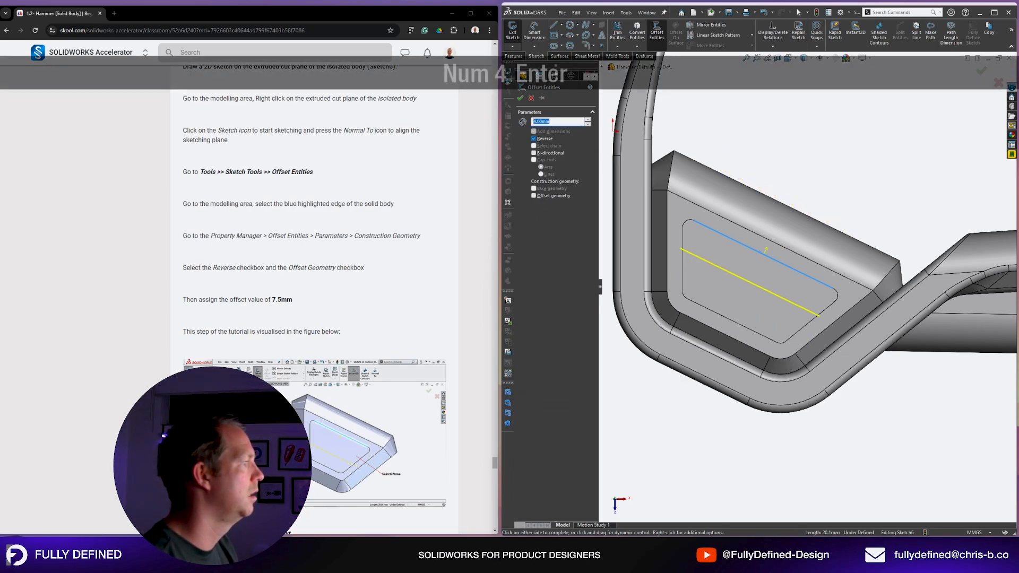
{"action": "type", "text": "5"}
{"action": "key", "text": "Return"}
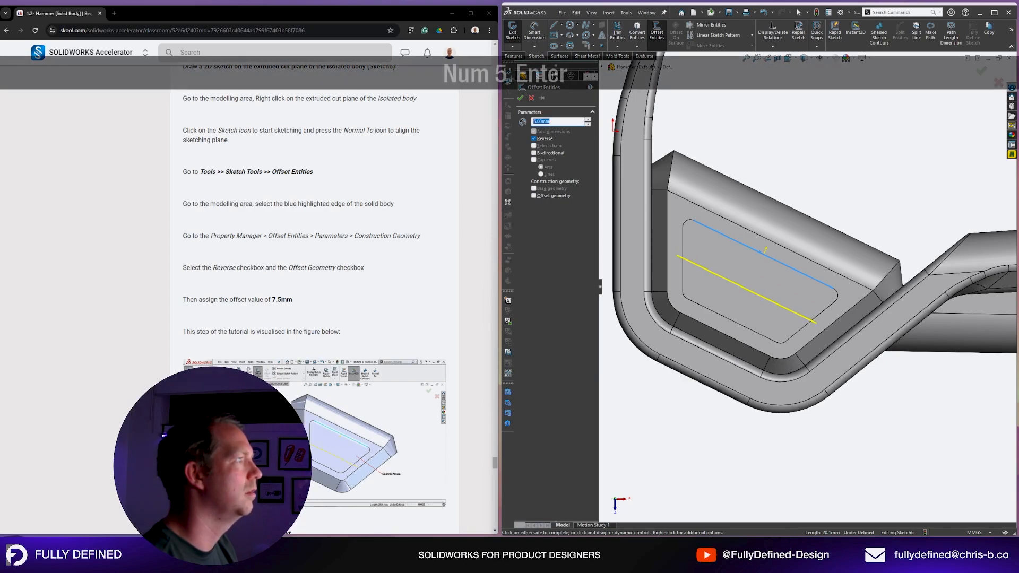
{"action": "key", "text": "Return"}
{"action": "scroll", "coordinate": [340, 256], "scroll_direction": "down", "scroll_amount": 5}
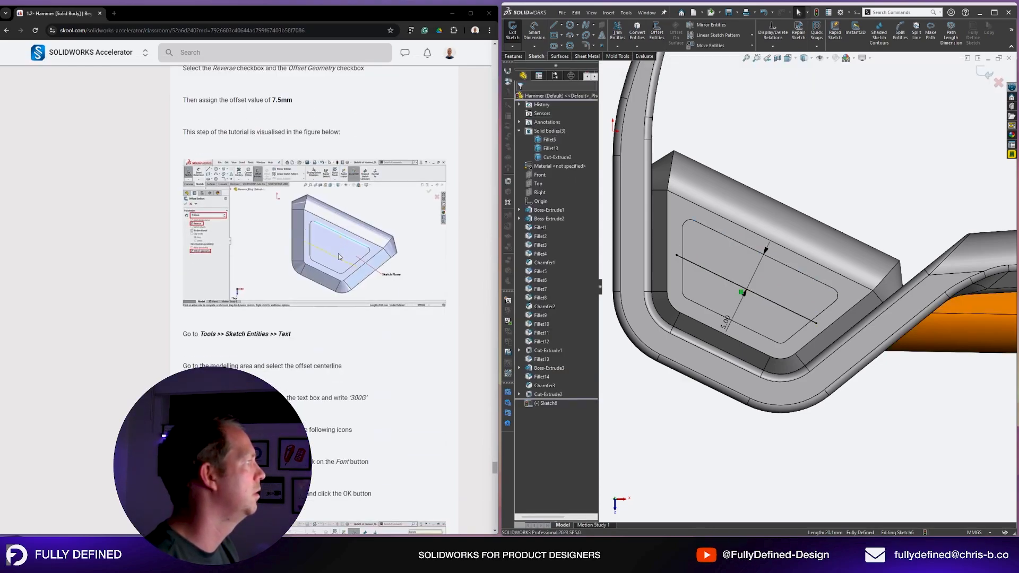
{"action": "scroll", "coordinate": [340, 257], "scroll_direction": "down", "scroll_amount": 2}
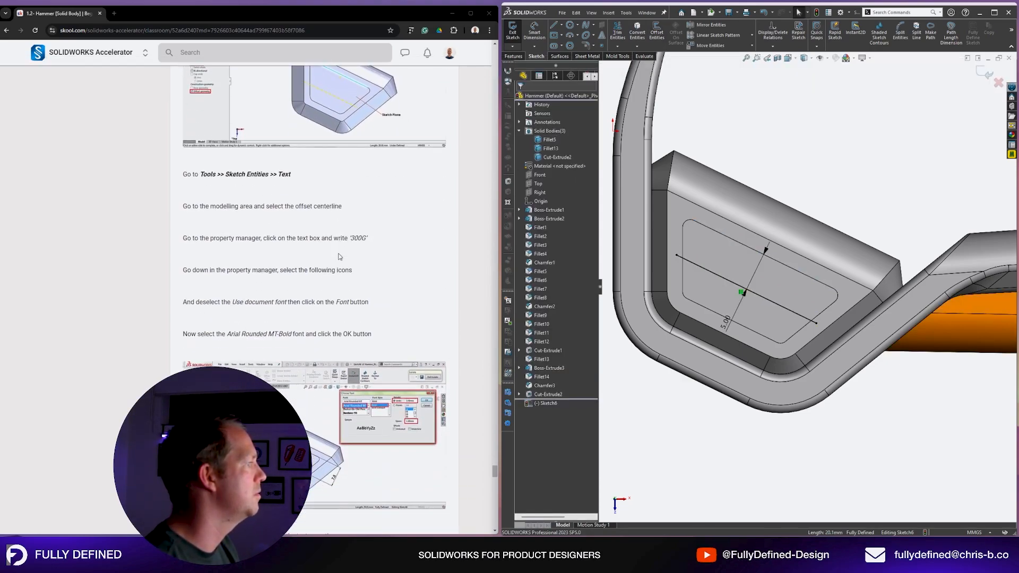
Delete the 5 mm offset line and its dimension from the pocket floor sketch.
{"action": "left_click", "coordinate": [762, 298]}
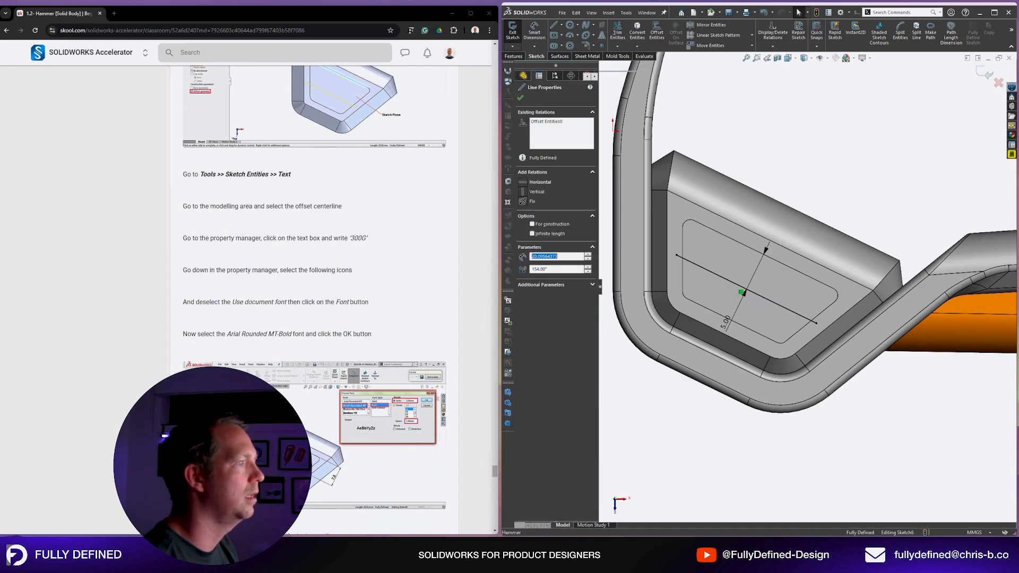
{"action": "double_click", "coordinate": [729, 321]}
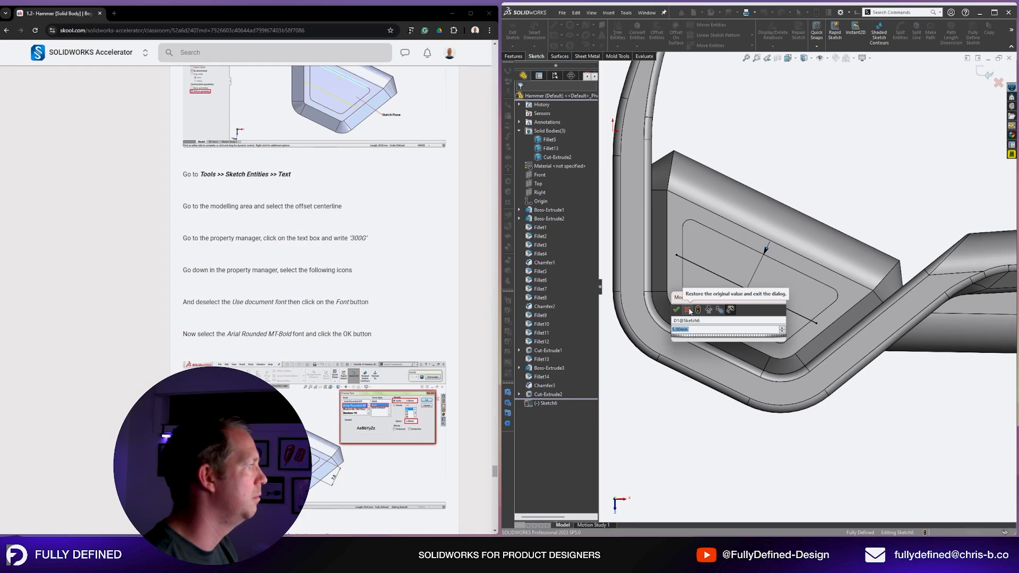
{"action": "scroll", "coordinate": [336, 313], "scroll_direction": "down", "scroll_amount": 2}
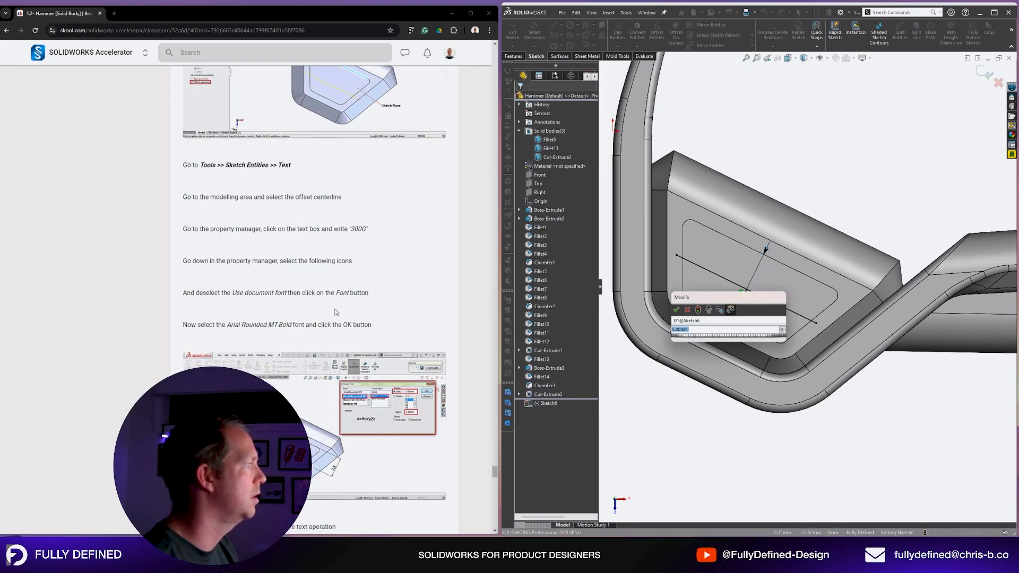
{"action": "left_click", "coordinate": [909, 423]}
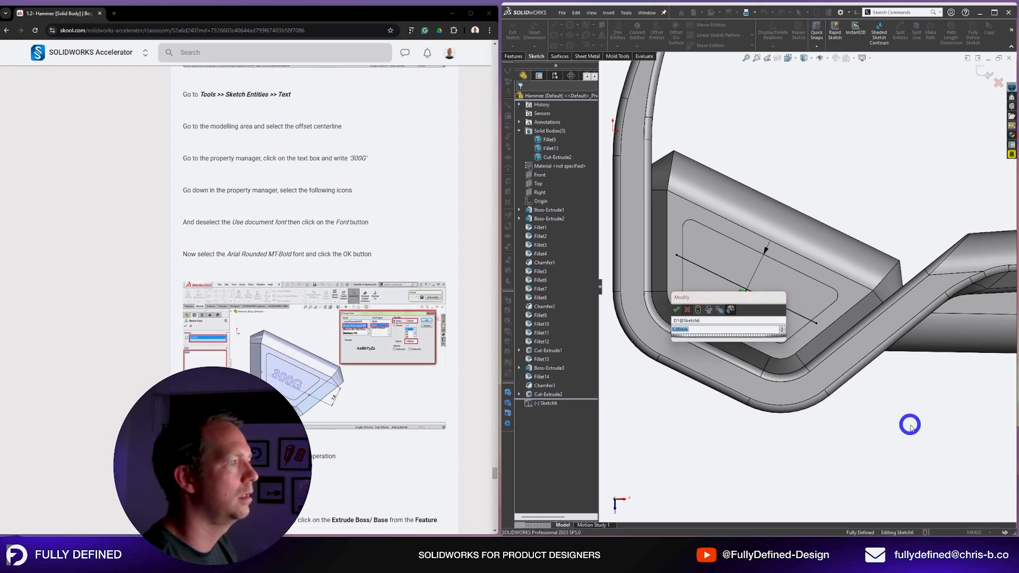
{"action": "left_click", "coordinate": [725, 322]}
{"action": "key", "text": "Delete"}
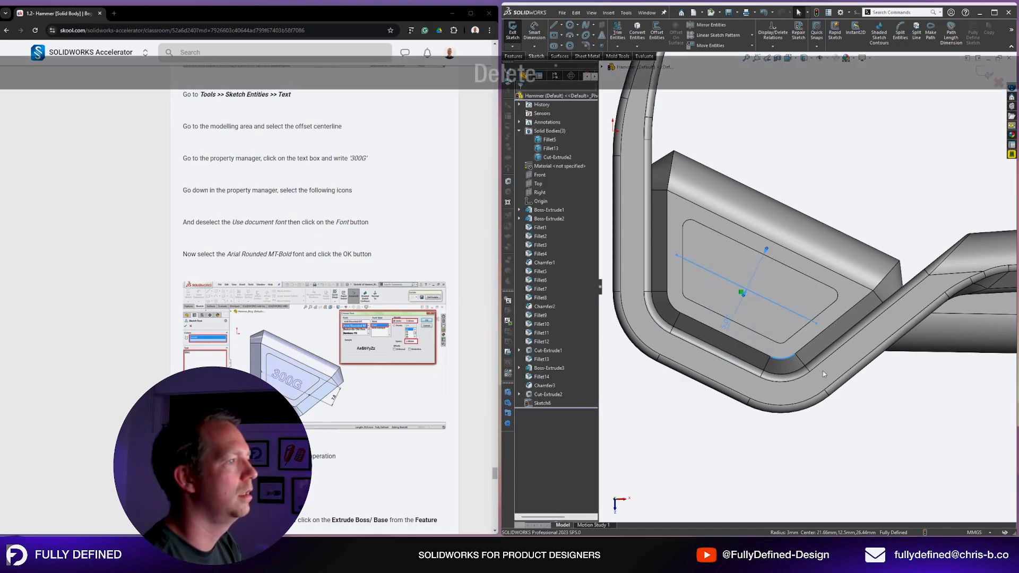
{"action": "left_click", "coordinate": [527, 285]}
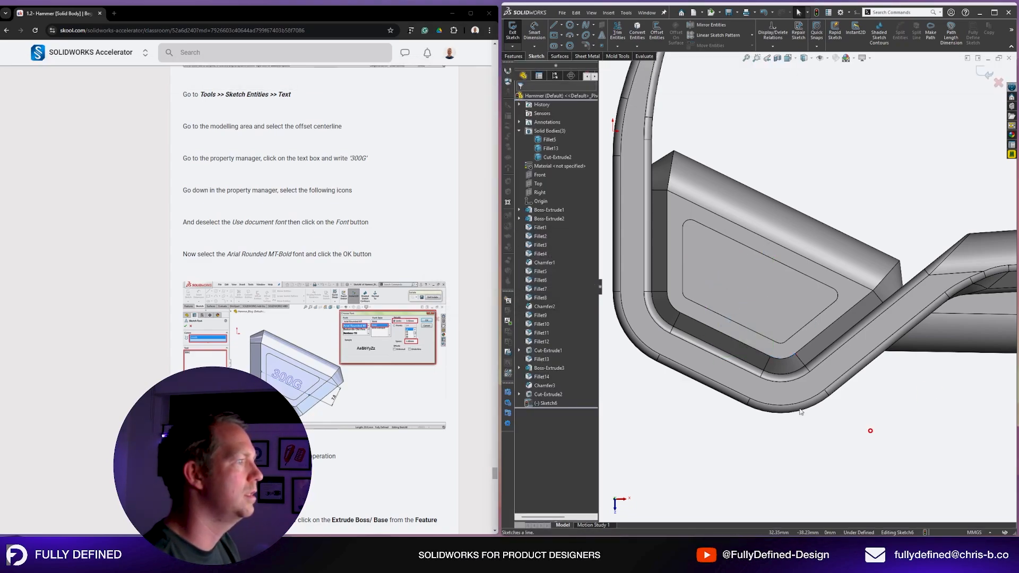
Sketch a slanted line about 16.7 mm long across the pocket floor, ending on its two side edges.
{"action": "key", "text": "l"}
{"action": "left_click", "coordinate": [685, 275]}
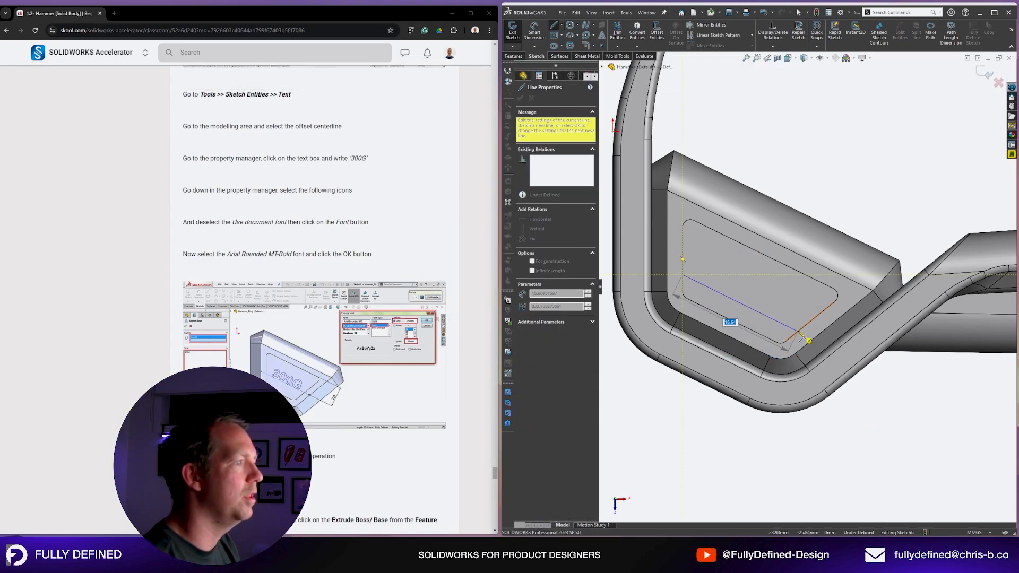
{"action": "left_click", "coordinate": [800, 324]}
{"action": "key", "text": "Escape"}
{"action": "key", "text": "Escape"}
{"action": "key", "text": "Escape"}
{"action": "right_click_drag", "start_coordinate": [785, 309], "coordinate": [720, 293]}
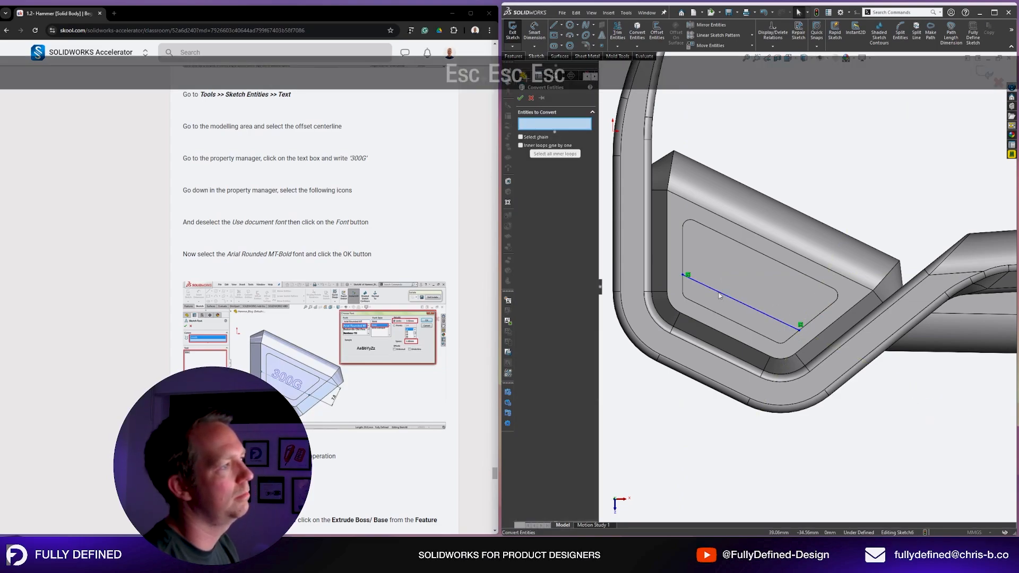
{"action": "key", "text": "Escape"}
Draw a construction line joining the midpoints of the pocket floor's two long slanted edges.
{"action": "right_click_drag", "start_coordinate": [798, 290], "coordinate": [735, 321]}
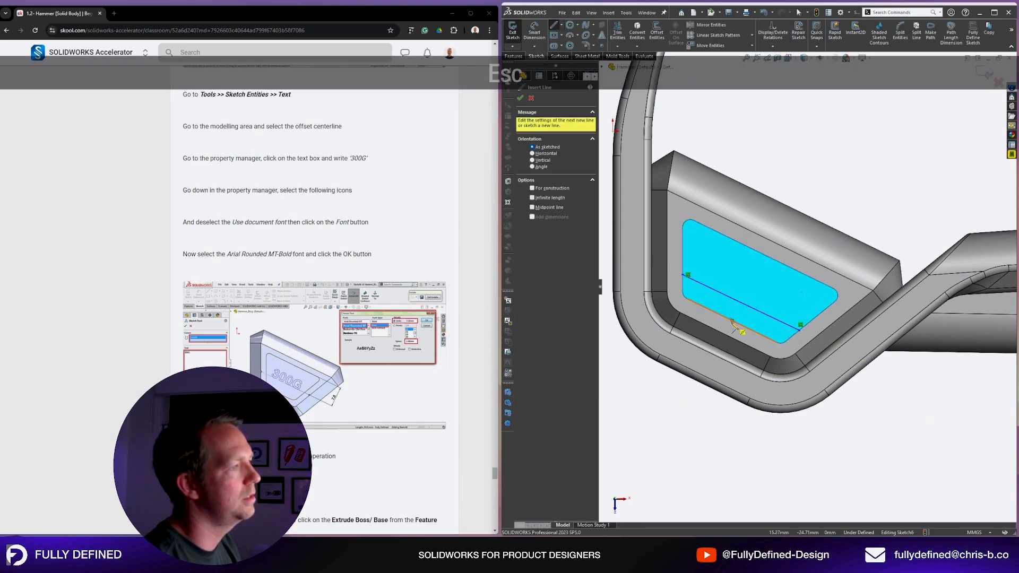
{"action": "left_click", "coordinate": [733, 321]}
{"action": "left_click", "coordinate": [763, 258]}
{"action": "key", "text": "Escape"}
{"action": "key", "text": "Escape"}
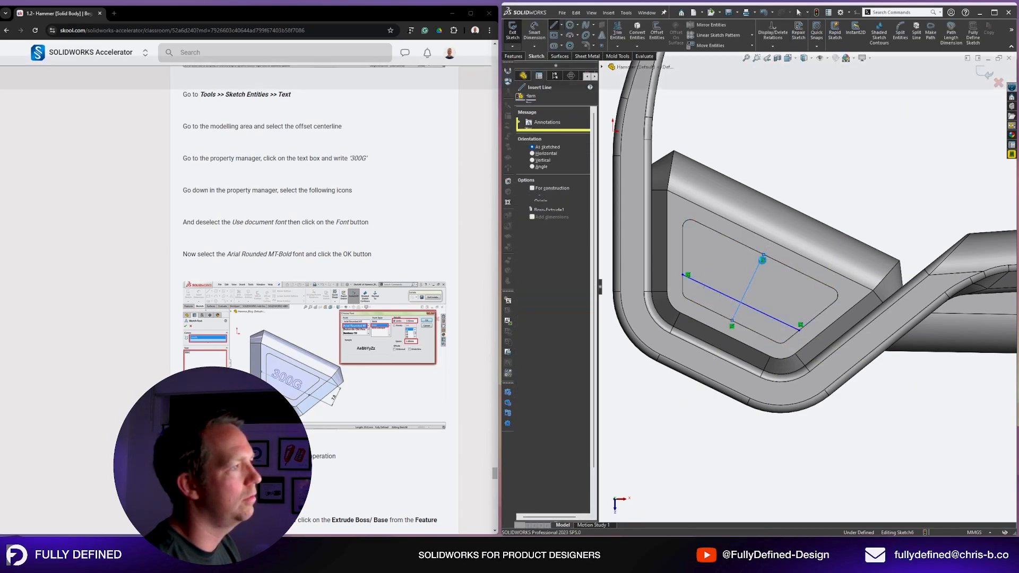
{"action": "left_click", "coordinate": [756, 275]}
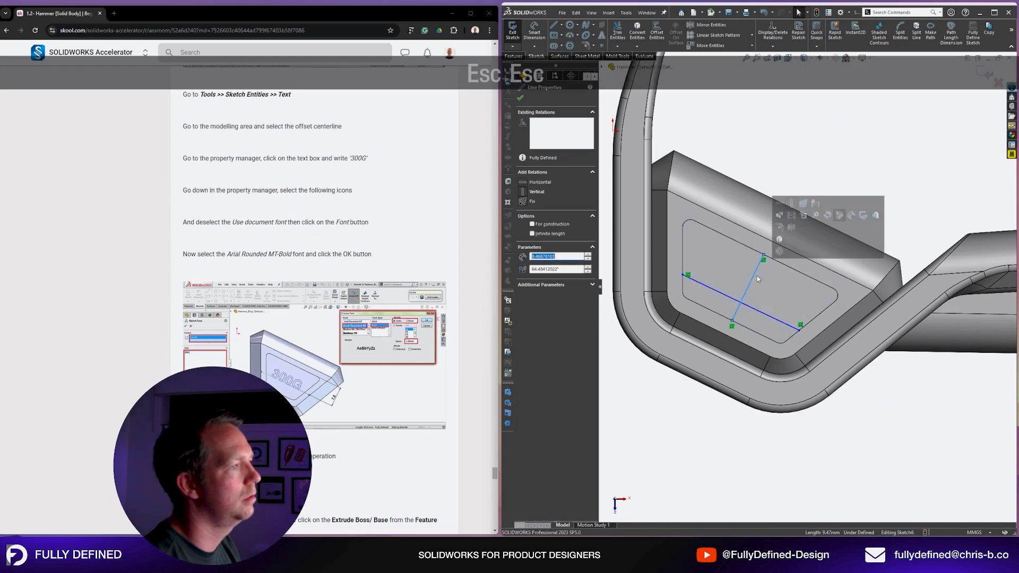
{"action": "left_click", "coordinate": [794, 217]}
Place a sketch point at the midpoint of the short construction line.
{"action": "right_click_drag", "start_coordinate": [888, 178], "coordinate": [844, 202]}
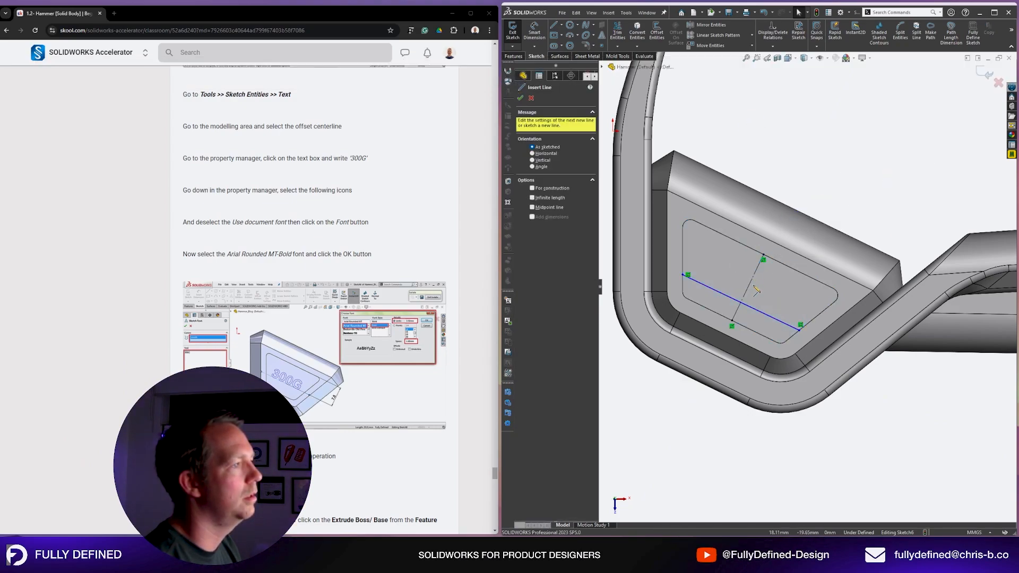
{"action": "left_click", "coordinate": [601, 47]}
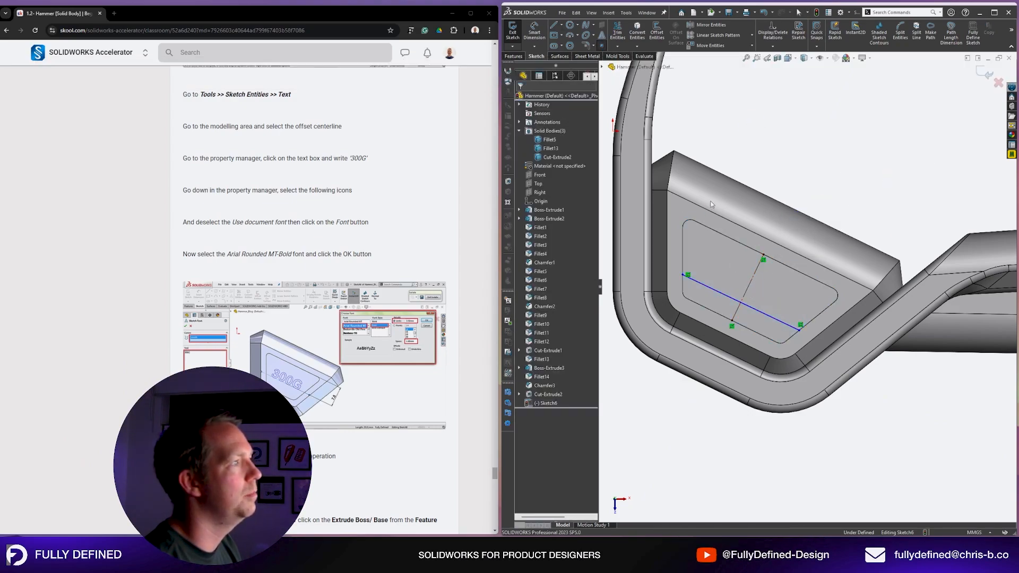
{"action": "left_click", "coordinate": [748, 292]}
{"action": "key", "text": "Escape"}
{"action": "key", "text": "Escape"}
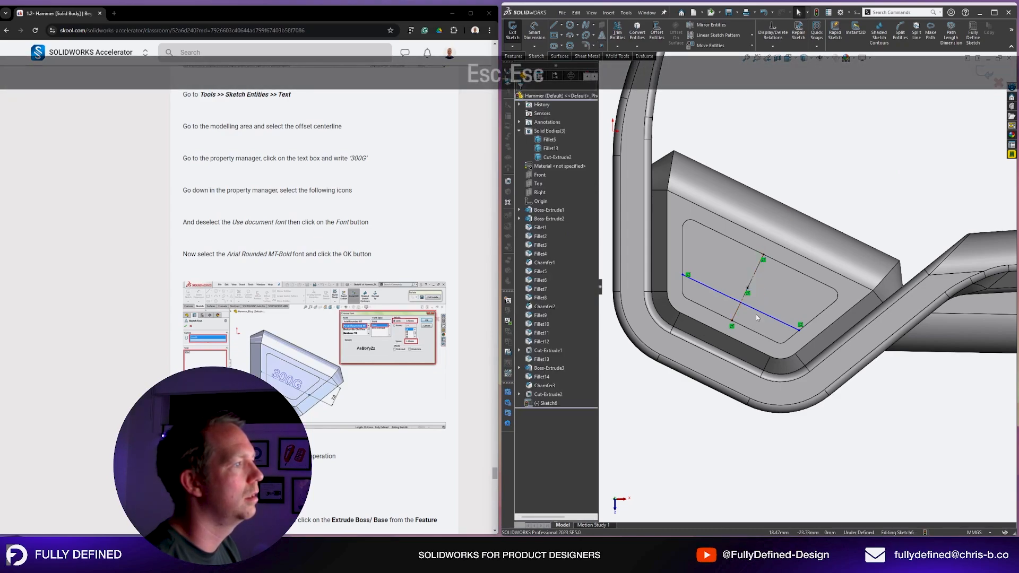
Convert the long slanted line to construction geometry and make it perpendicular to the short construction line.
{"action": "left_click", "coordinate": [753, 308]}
{"action": "left_click", "coordinate": [553, 224]}
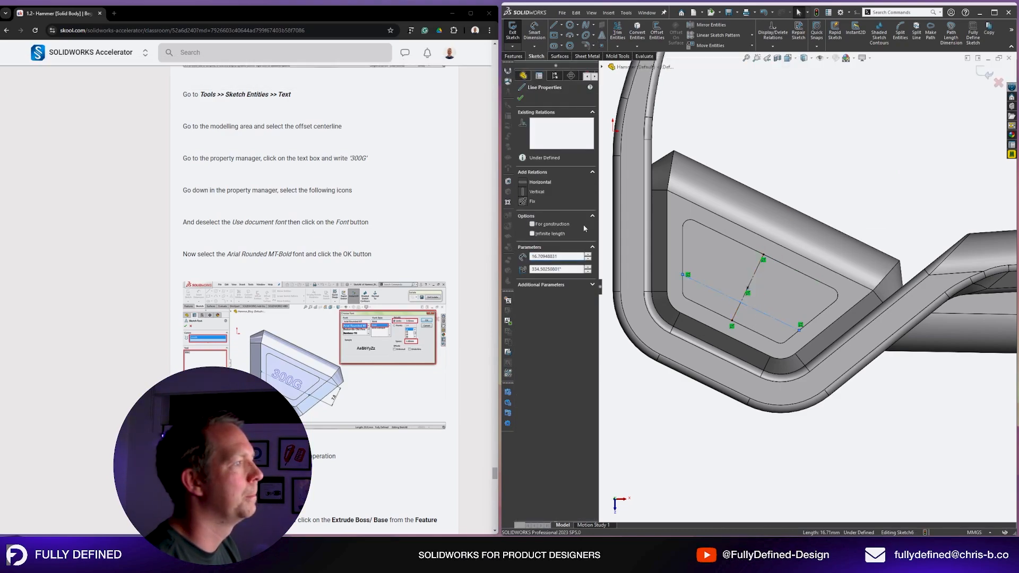
{"action": "key", "text": "Escape"}
{"action": "left_click", "coordinate": [735, 301]}
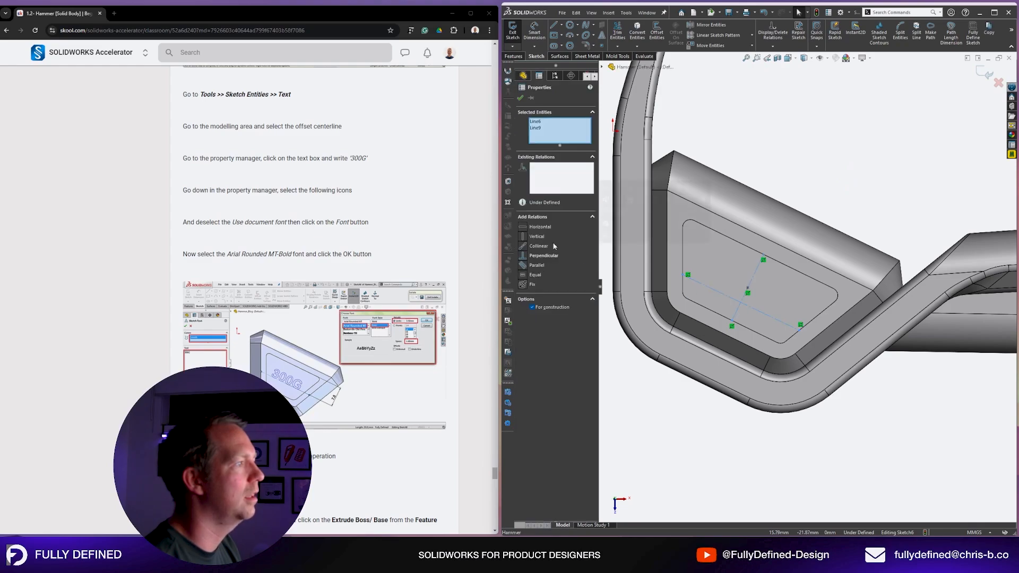
{"action": "key", "text": "Escape"}
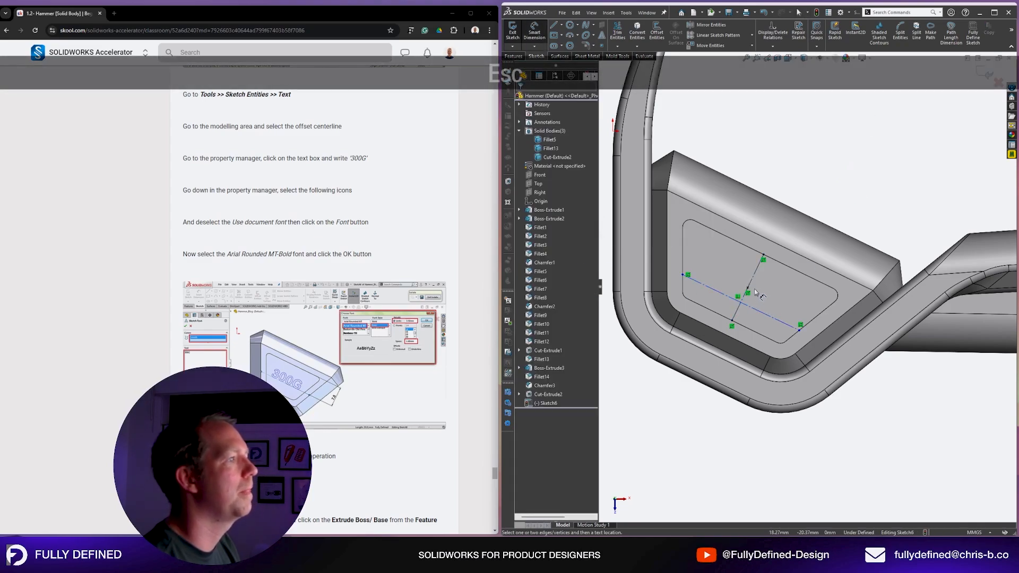
Dimension the distance between the midpoint point and the long construction line as 2.5 mm.
{"action": "left_click", "coordinate": [759, 308]}
{"action": "left_click", "coordinate": [760, 311]}
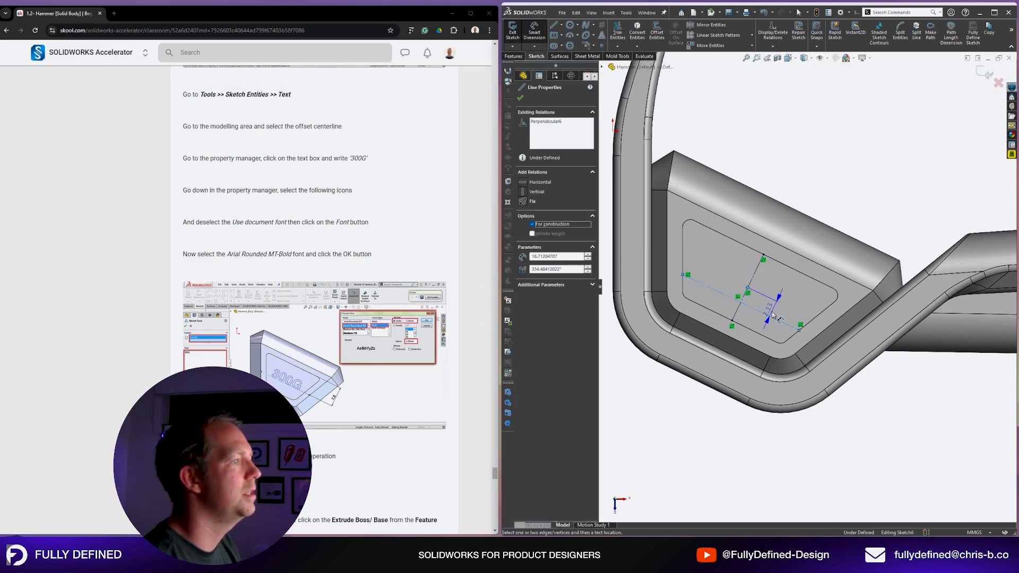
{"action": "left_click", "coordinate": [770, 311]}
{"action": "left_click", "coordinate": [832, 326]}
{"action": "type", "text": "2.5"}
{"action": "key", "text": "Return"}
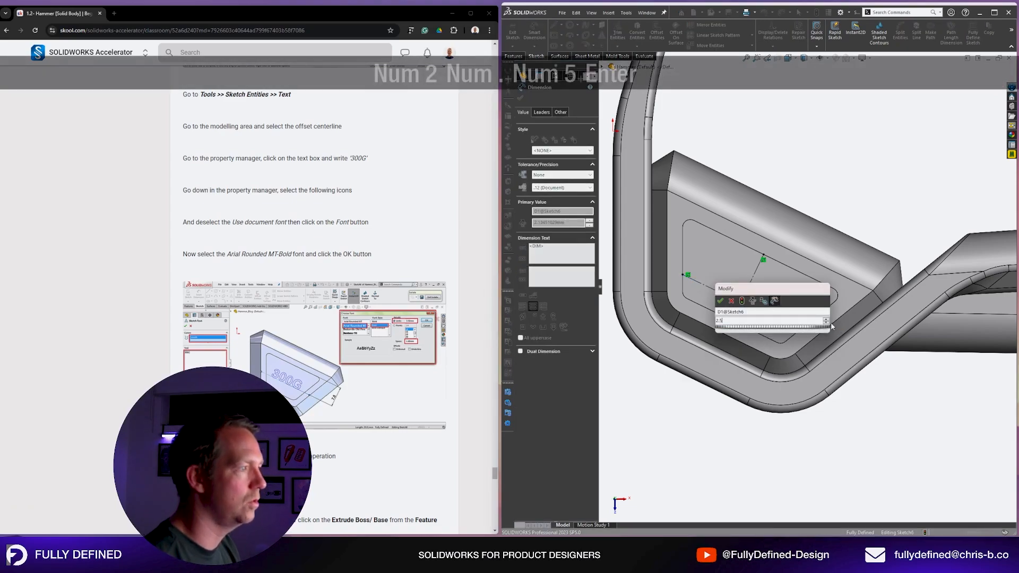
{"action": "key", "text": "Escape"}
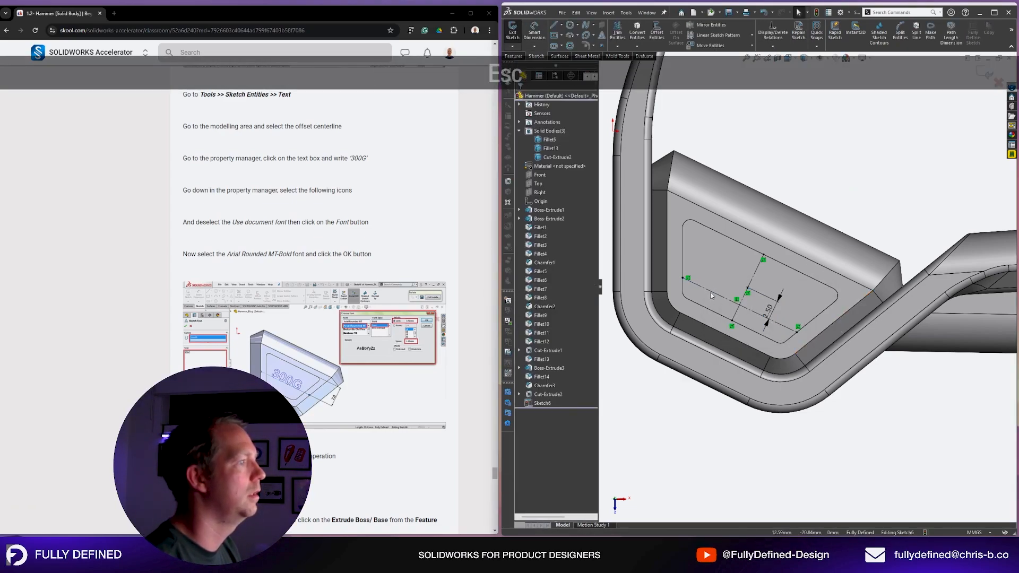
Add the sketch text 250G along the long construction line.
{"action": "left_click", "coordinate": [711, 288]}
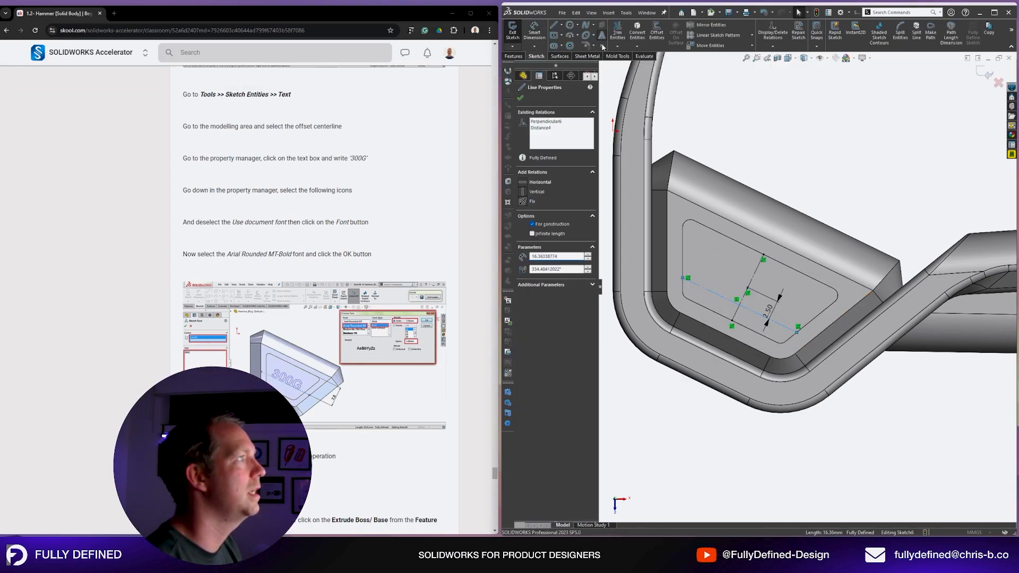
{"action": "type", "text": "t"}
{"action": "type", "text": "250G"}
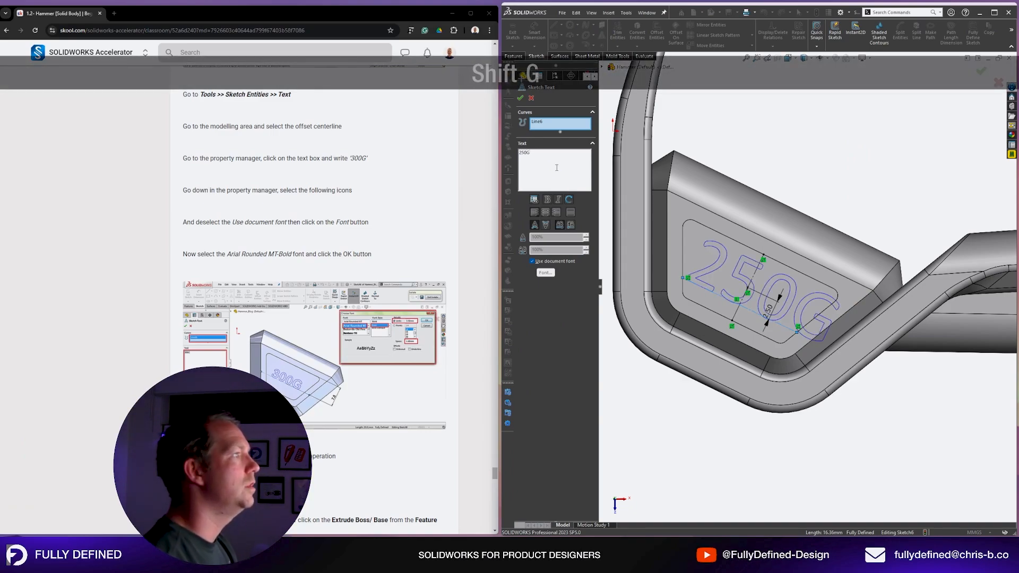
Override the document font for the 250G text with Gotham Bold at a height of 5 mm.
{"action": "left_click", "coordinate": [533, 261]}
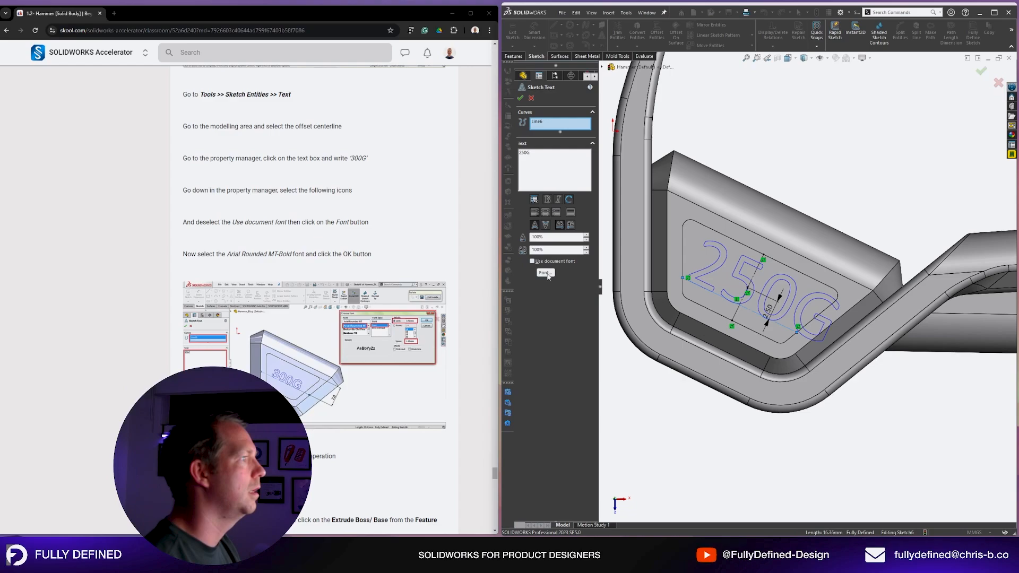
{"action": "left_click", "coordinate": [545, 272]}
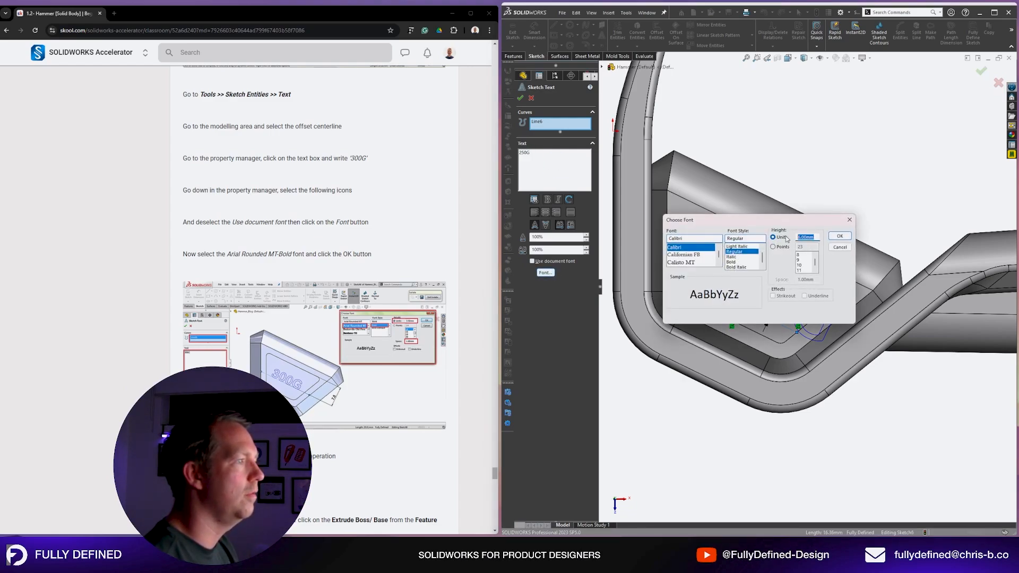
{"action": "type", "text": "5gotha"}
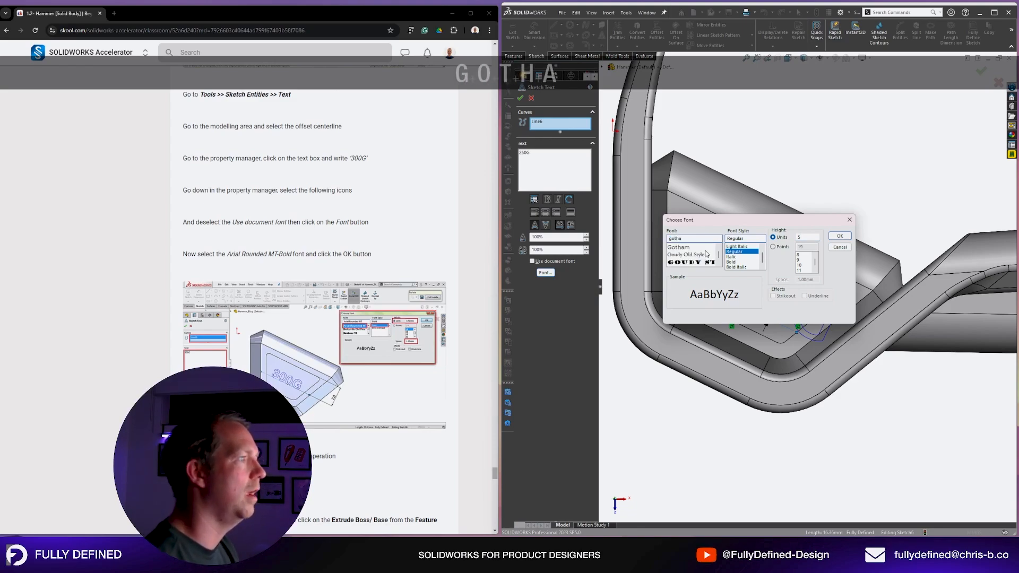
{"action": "left_click", "coordinate": [695, 248]}
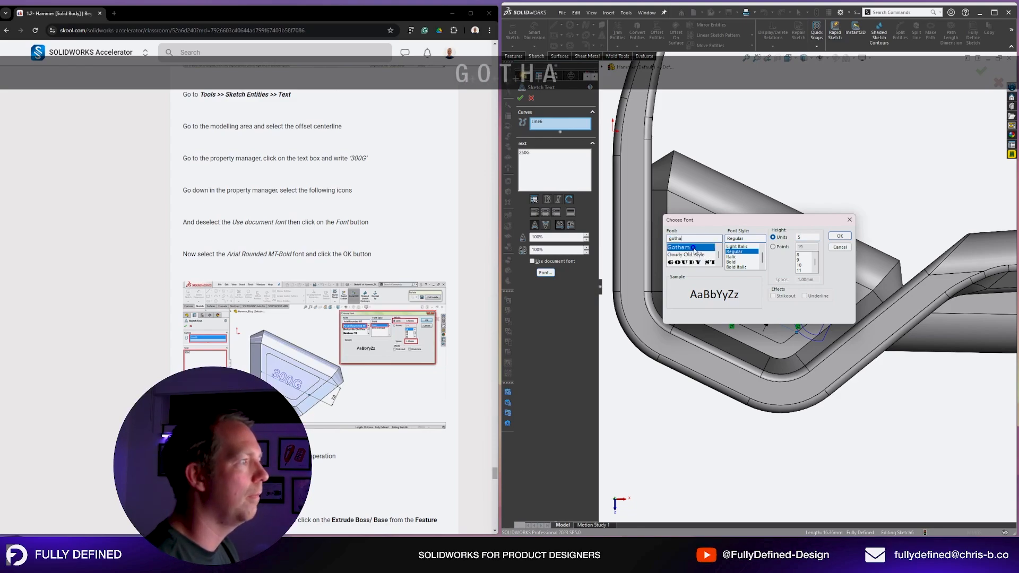
{"action": "left_click", "coordinate": [747, 262]}
{"action": "left_click", "coordinate": [840, 236]}
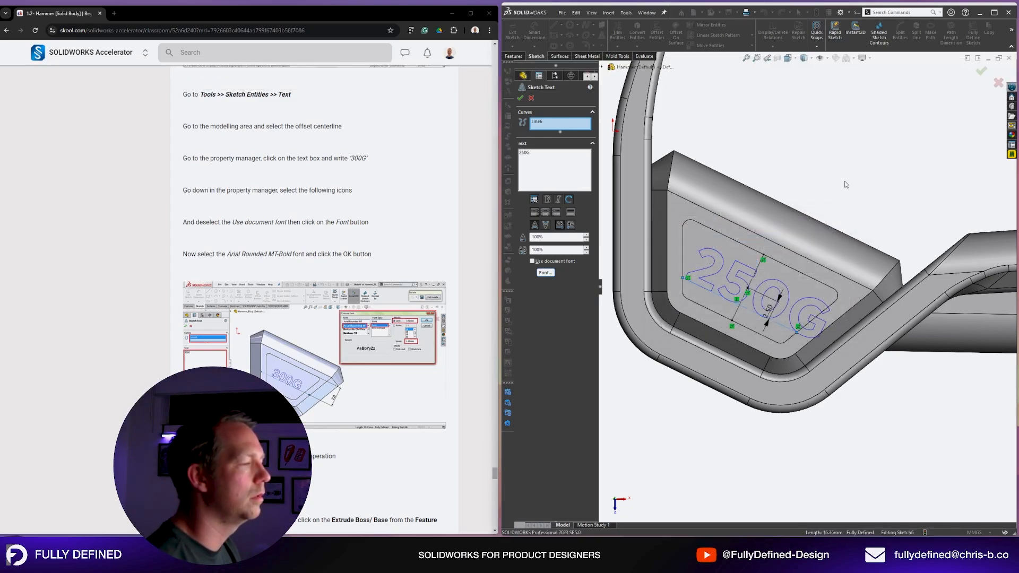
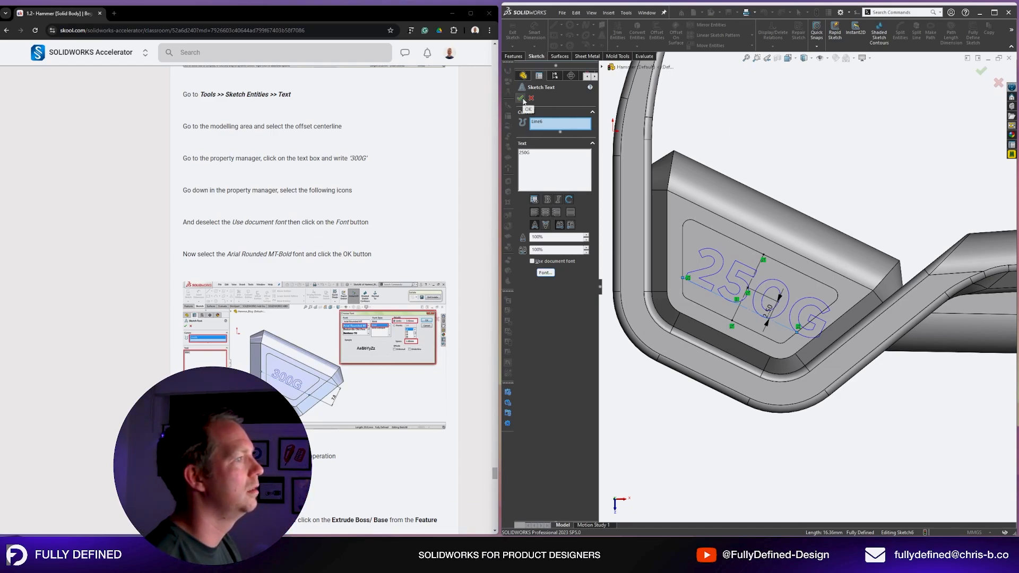
Reduce the 250G text height to 3.5 mm and accept the sketch text.
{"action": "left_click", "coordinate": [546, 273]}
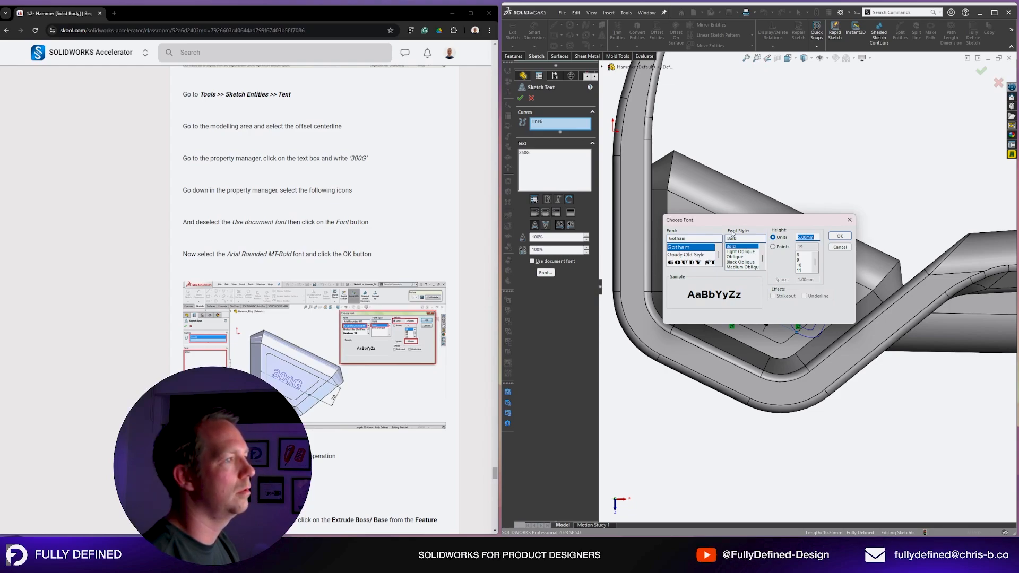
{"action": "type", "text": "3.5"}
{"action": "key", "text": "Return"}
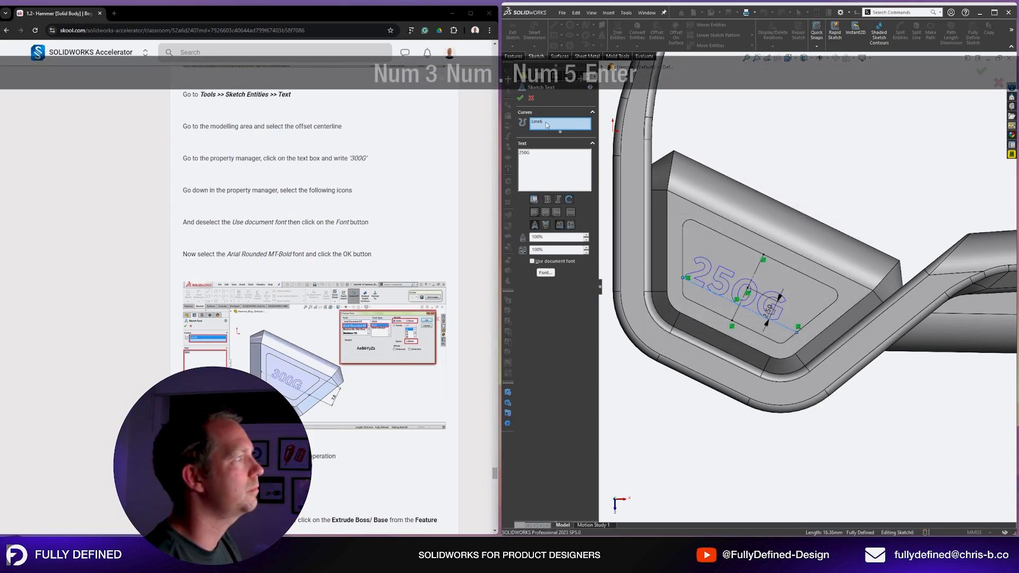
{"action": "left_click", "coordinate": [520, 98]}
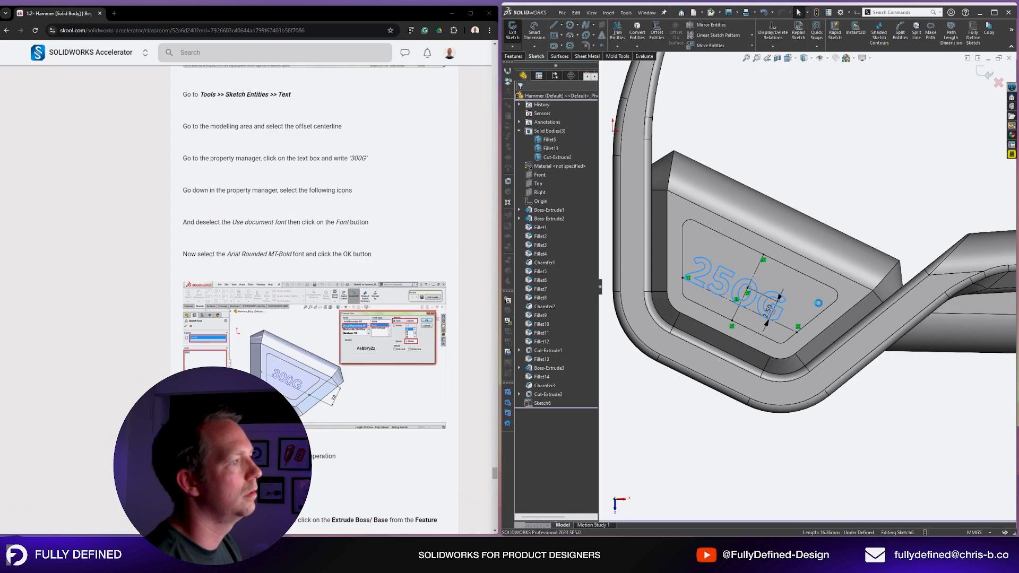
Set the distance from the sketch point to the text guide line to 1.75 mm.
{"action": "double_click", "coordinate": [769, 315]}
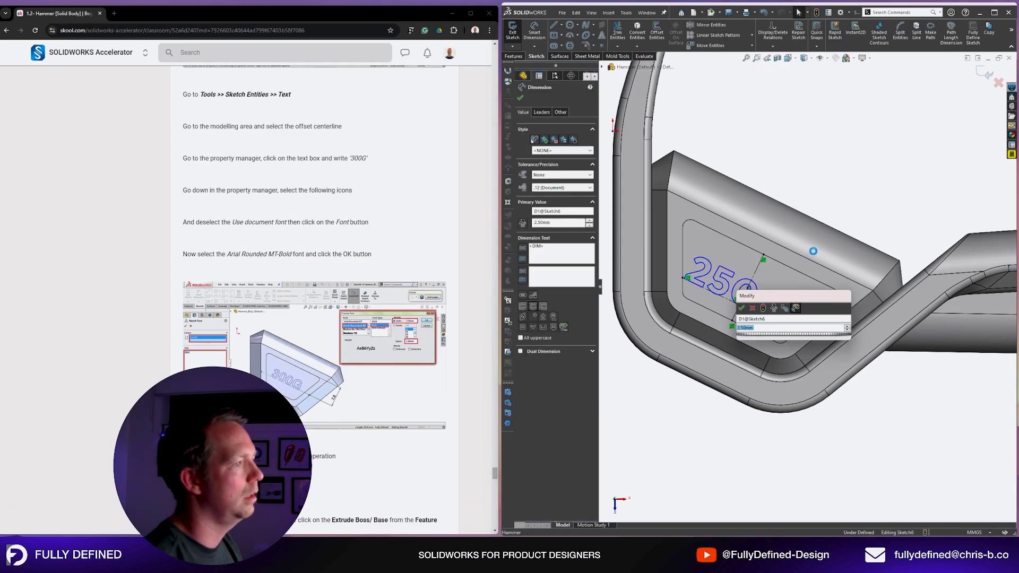
{"action": "type", "text": "1."}
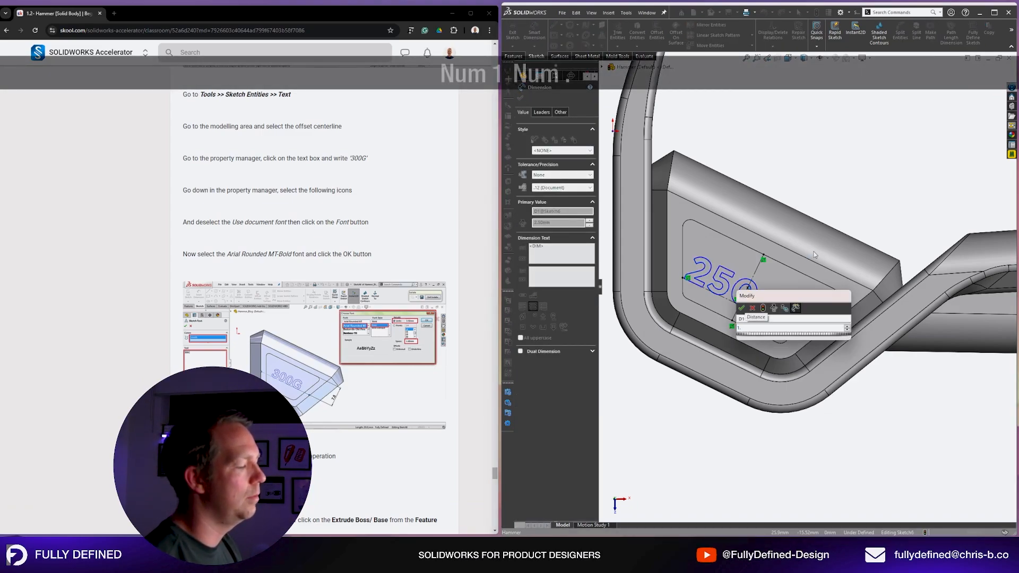
{"action": "type", "text": "75"}
{"action": "key", "text": "Return"}
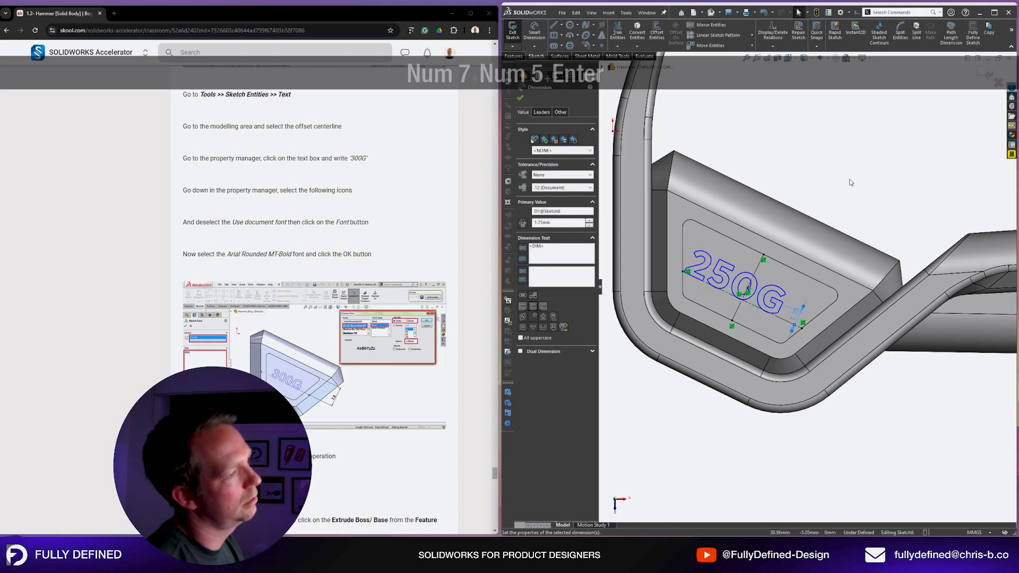
Centre-align the 250G sketch text along its guide line and accept the text.
{"action": "left_click", "coordinate": [734, 281]}
{"action": "double_click", "coordinate": [734, 280]}
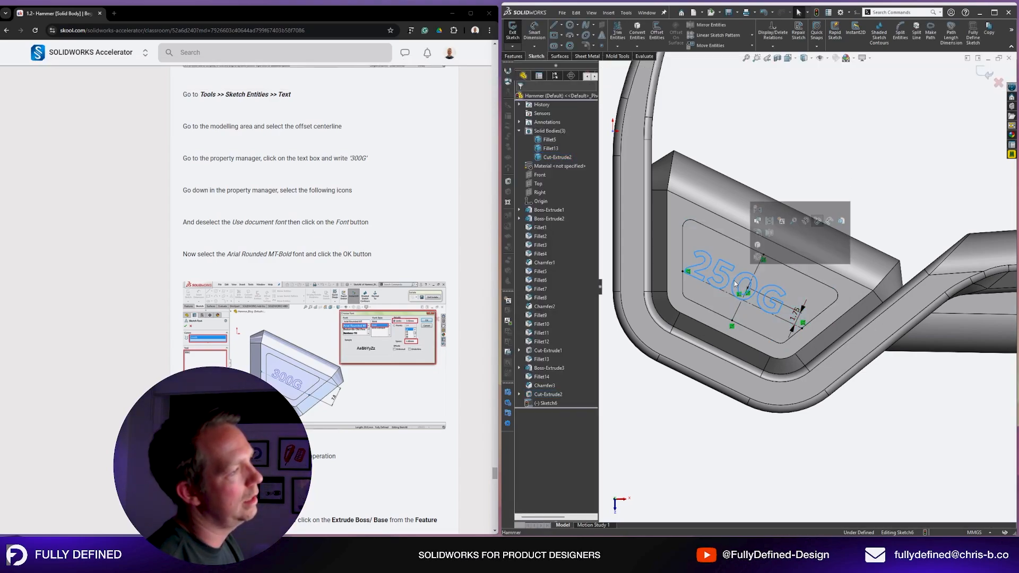
{"action": "left_click", "coordinate": [546, 212]}
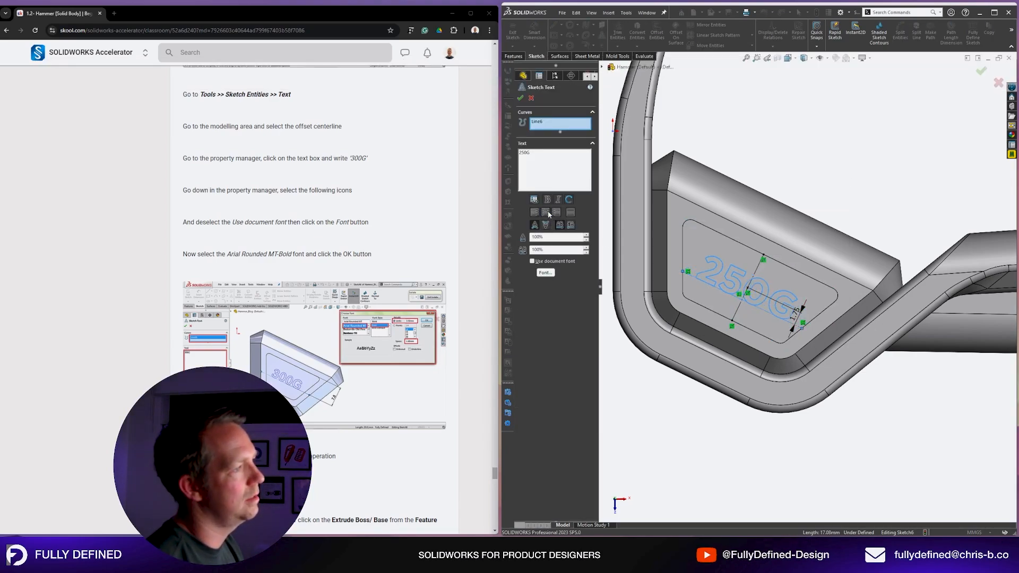
{"action": "left_click", "coordinate": [521, 98]}
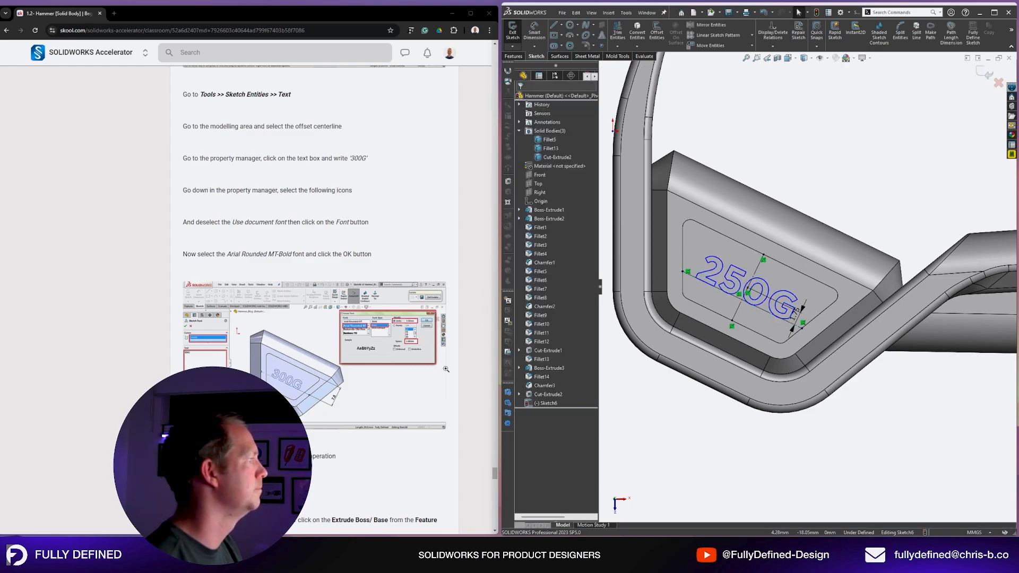
Extrude the 250G text as a 0.75 mm boss from the pocket floor.
{"action": "scroll", "coordinate": [445, 369], "scroll_direction": "down", "scroll_amount": 6}
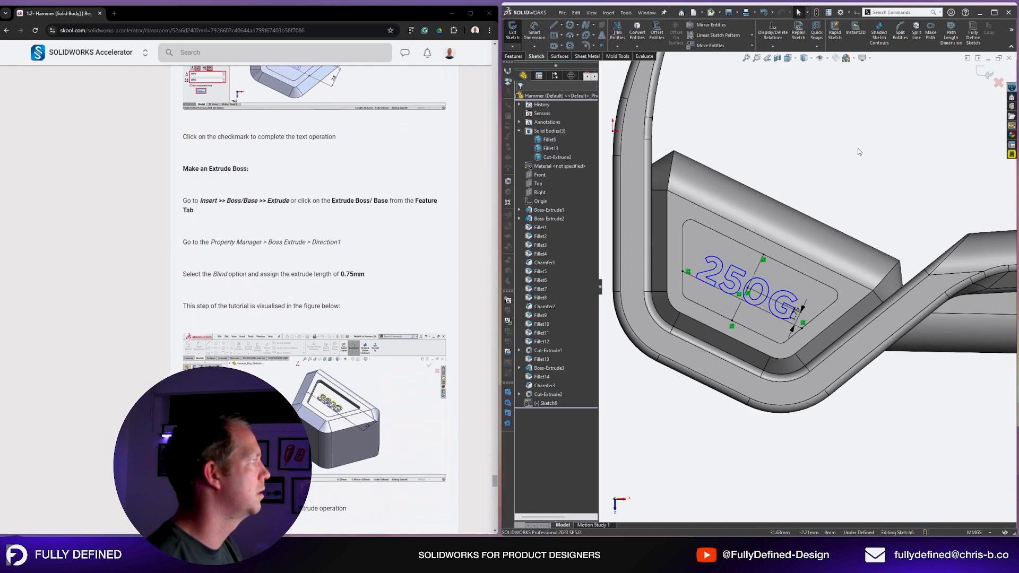
{"action": "middle_click_drag", "start_coordinate": [854, 212], "coordinate": [853, 184]}
{"action": "key", "text": "e"}
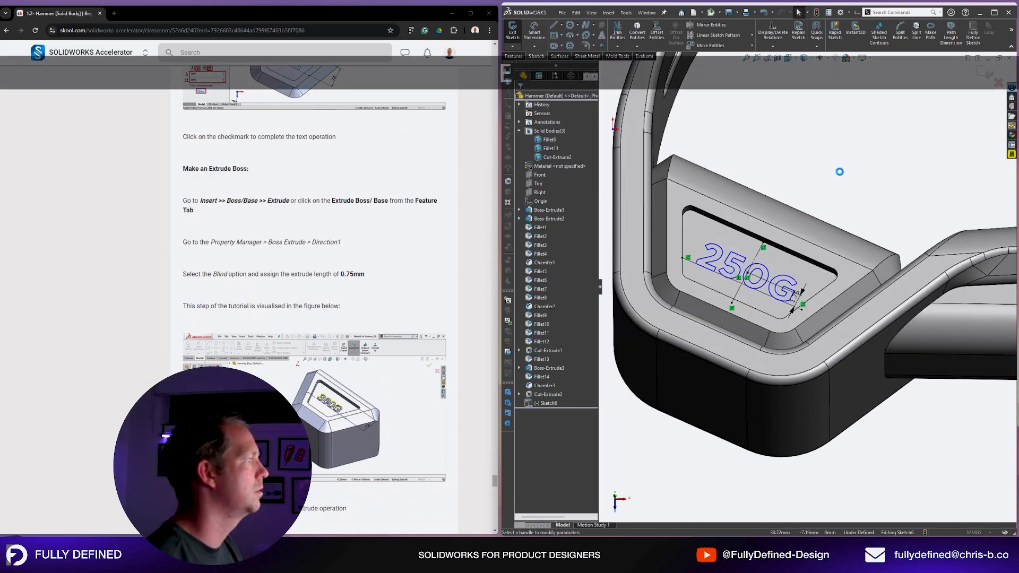
{"action": "type", "text": ".75"}
{"action": "key", "text": "Return"}
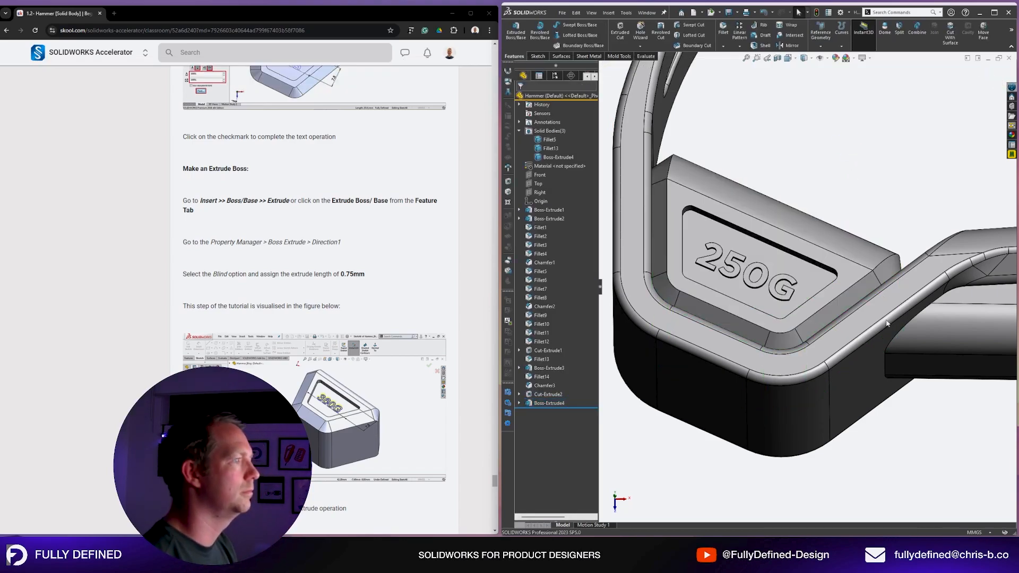
Check the tutorial's fillet instructions and isolate the insert body carrying the 250G text.
{"action": "scroll", "coordinate": [810, 287], "scroll_direction": "up", "scroll_amount": 5}
{"action": "scroll", "coordinate": [423, 340], "scroll_direction": "down", "scroll_amount": 4}
{"action": "scroll", "coordinate": [371, 330], "scroll_direction": "down", "scroll_amount": 4}
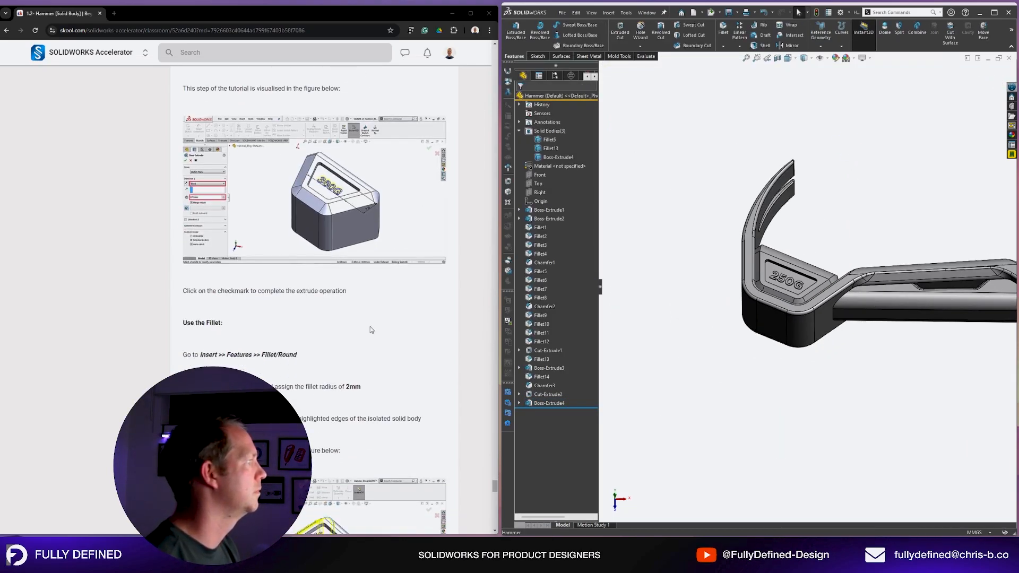
{"action": "scroll", "coordinate": [844, 329], "scroll_direction": "down", "scroll_amount": 3}
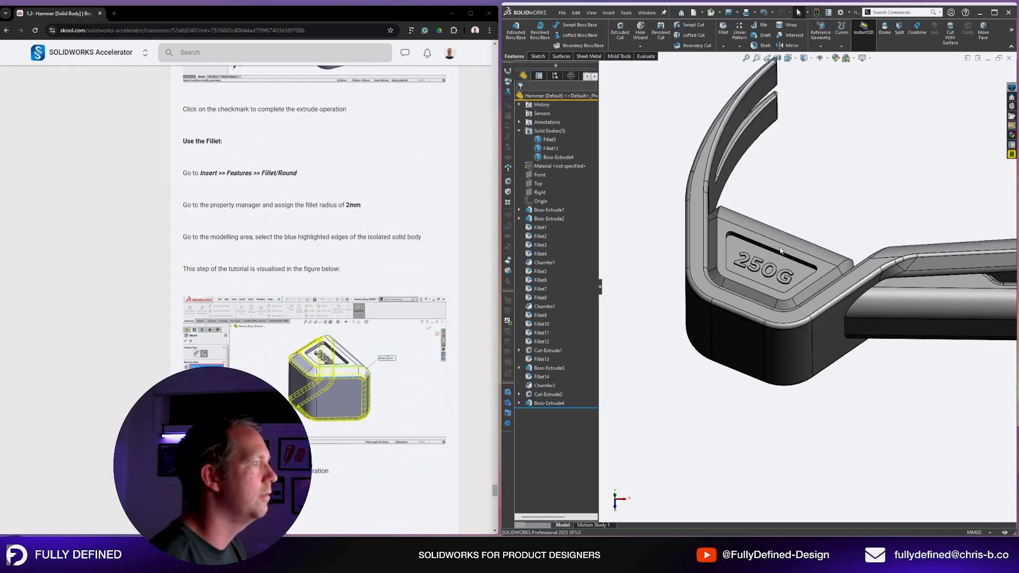
{"action": "left_click", "coordinate": [783, 241]}
{"action": "key", "text": "i"}
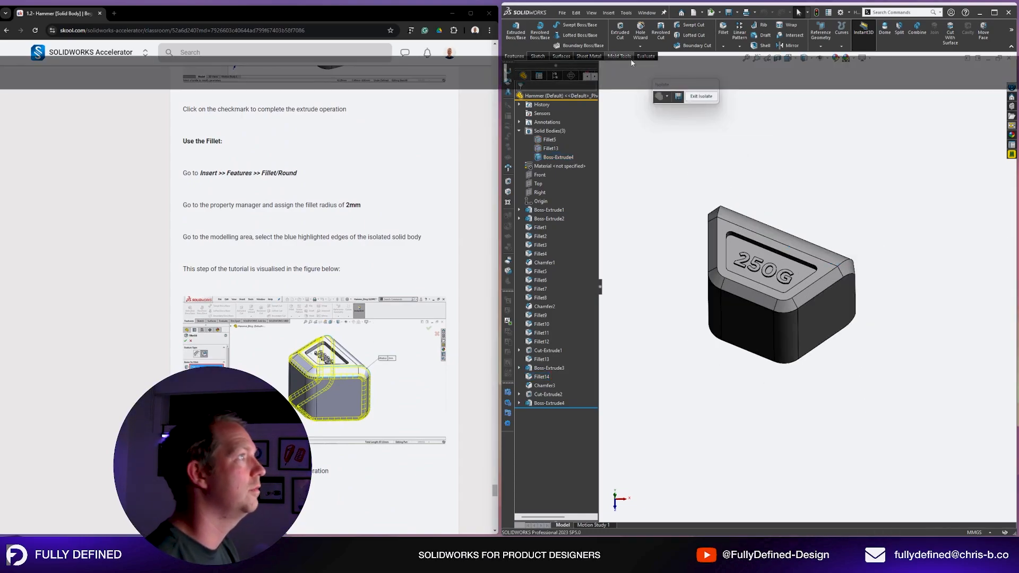
Start a 2 mm fillet on the insert's upper and lower bevelled faces, reducing the radius to 1.50 mm.
{"action": "left_click", "coordinate": [723, 30]}
{"action": "type", "text": "2"}
{"action": "key", "text": "Return"}
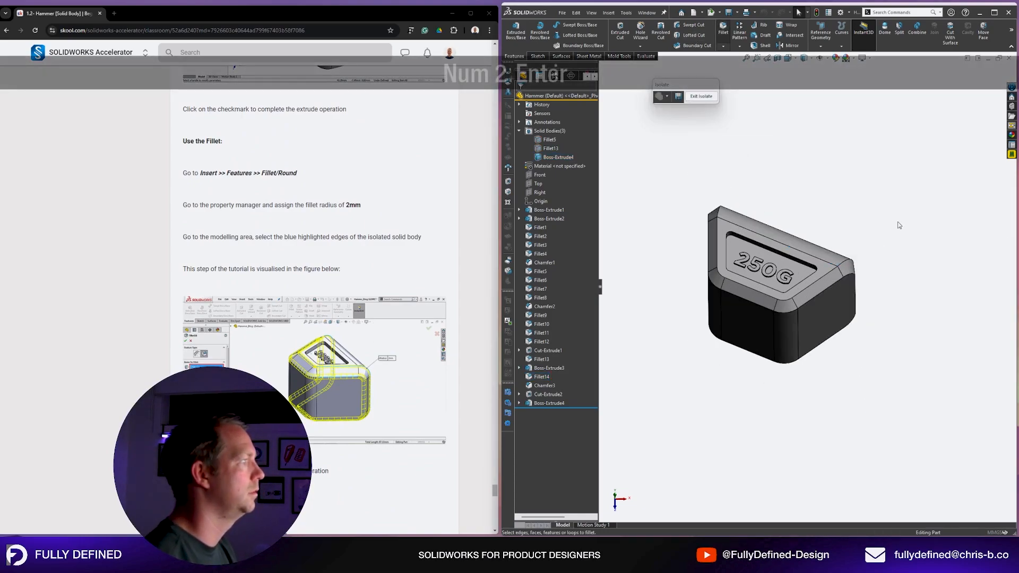
{"action": "scroll", "coordinate": [786, 282], "scroll_direction": "down", "scroll_amount": 2}
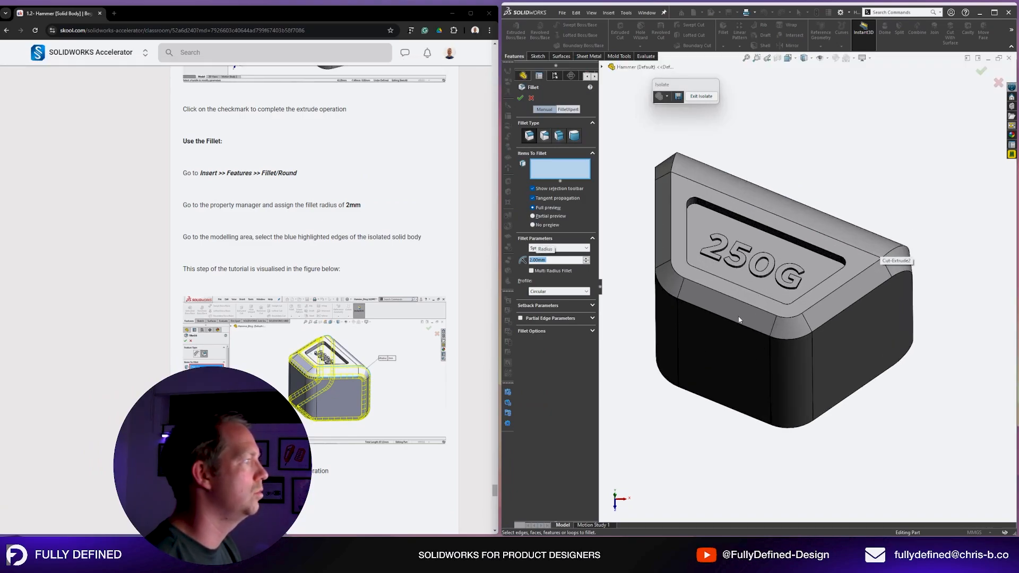
{"action": "left_click", "coordinate": [814, 371]}
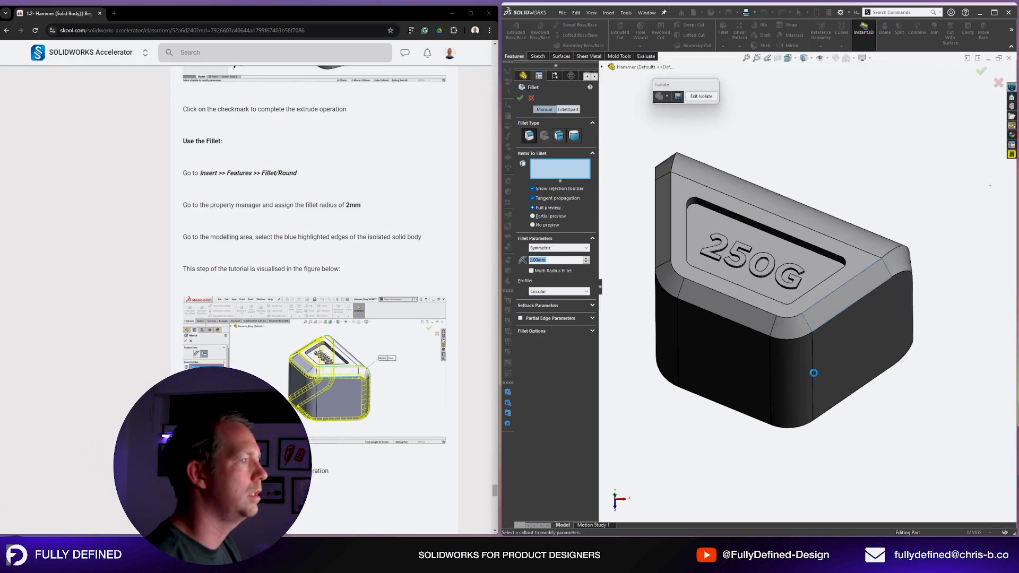
{"action": "middle_click_drag", "start_coordinate": [814, 371], "coordinate": [816, 243]}
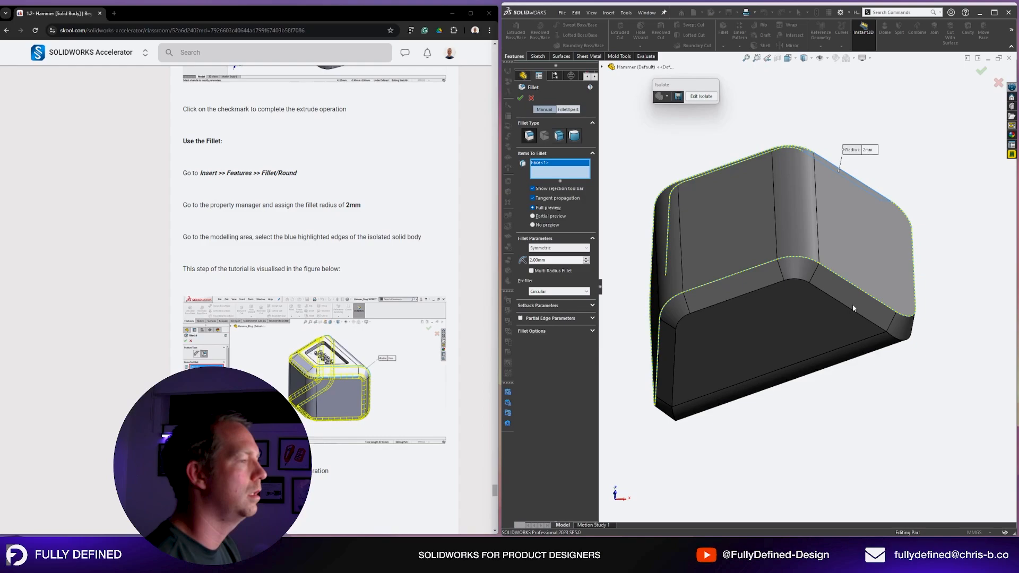
{"action": "left_click", "coordinate": [854, 308]}
{"action": "middle_click_drag", "start_coordinate": [846, 200], "coordinate": [518, 274]}
{"action": "left_click", "coordinate": [587, 262]}
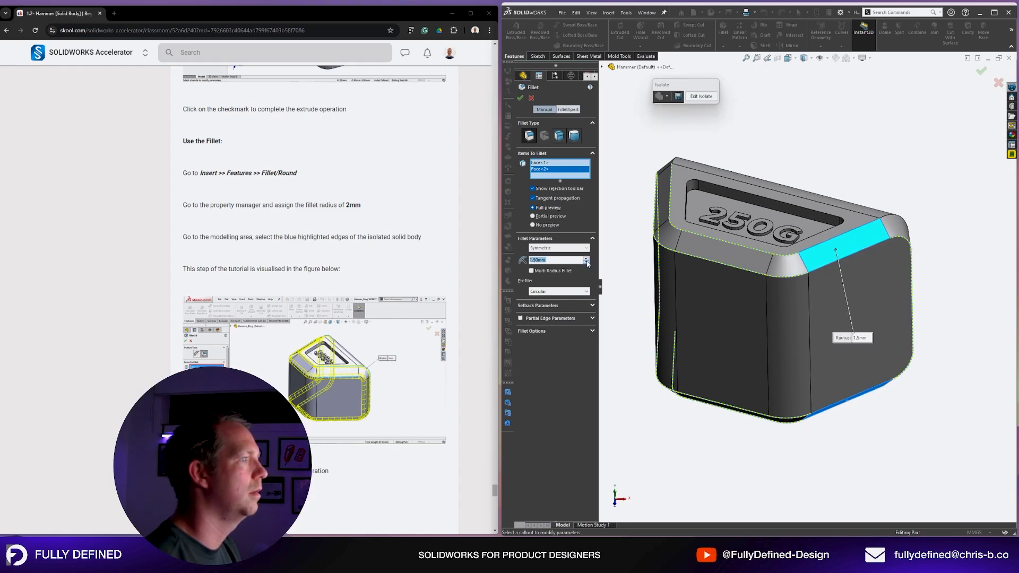
Reduce the fillet radius to 0.50 mm, try adding a third face, and clear the fillet selection.
{"action": "middle_click_drag", "start_coordinate": [780, 276], "coordinate": [892, 271]}
{"action": "middle_click_drag", "start_coordinate": [748, 226], "coordinate": [709, 366]}
{"action": "left_click", "coordinate": [735, 295]}
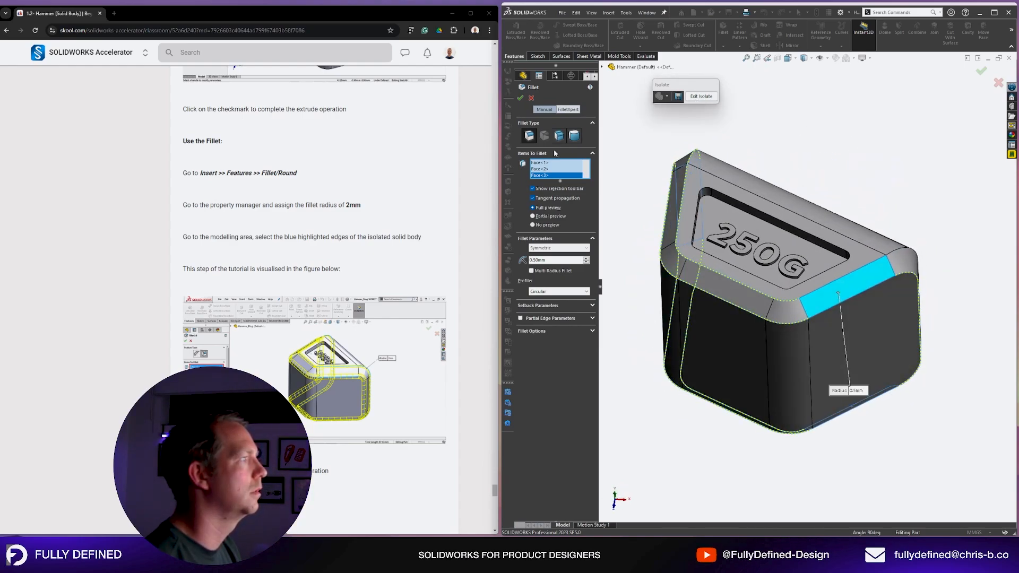
{"action": "right_click", "coordinate": [561, 163]}
{"action": "left_click", "coordinate": [576, 167]}
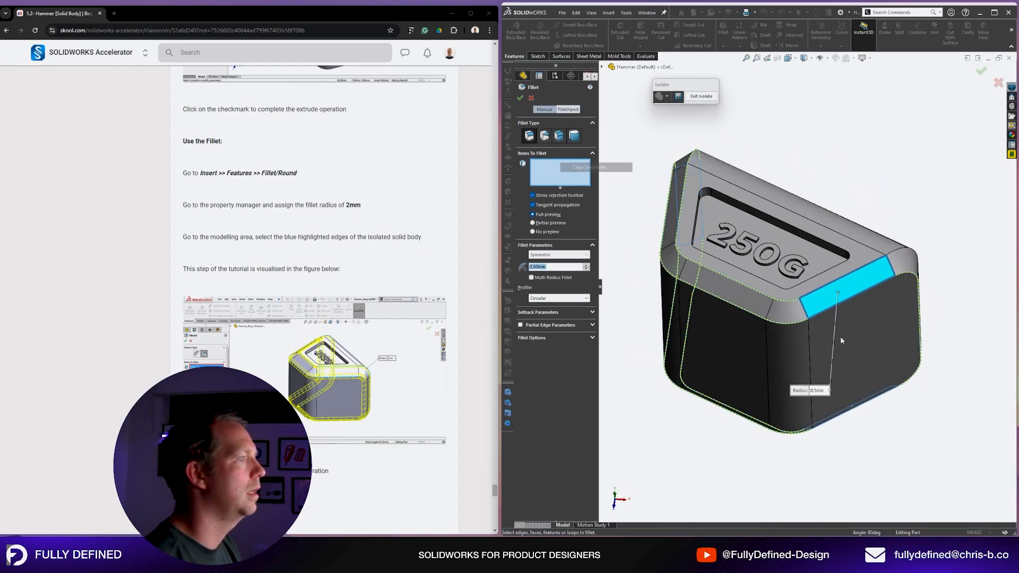
Fillet the insert's upper rim edge, both long back bevel faces and the underside bevel with a 0.50 mm radius.
{"action": "left_click", "coordinate": [831, 284]}
{"action": "scroll", "coordinate": [873, 291], "scroll_direction": "down", "scroll_amount": 10}
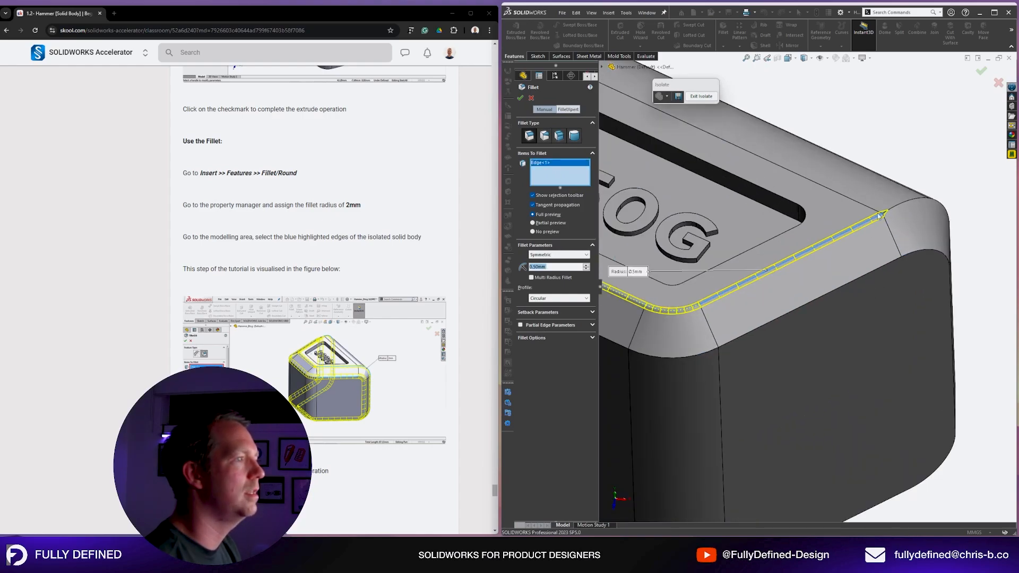
{"action": "middle_click_drag", "start_coordinate": [877, 212], "coordinate": [932, 335]}
{"action": "scroll", "coordinate": [833, 298], "scroll_direction": "up", "scroll_amount": 7}
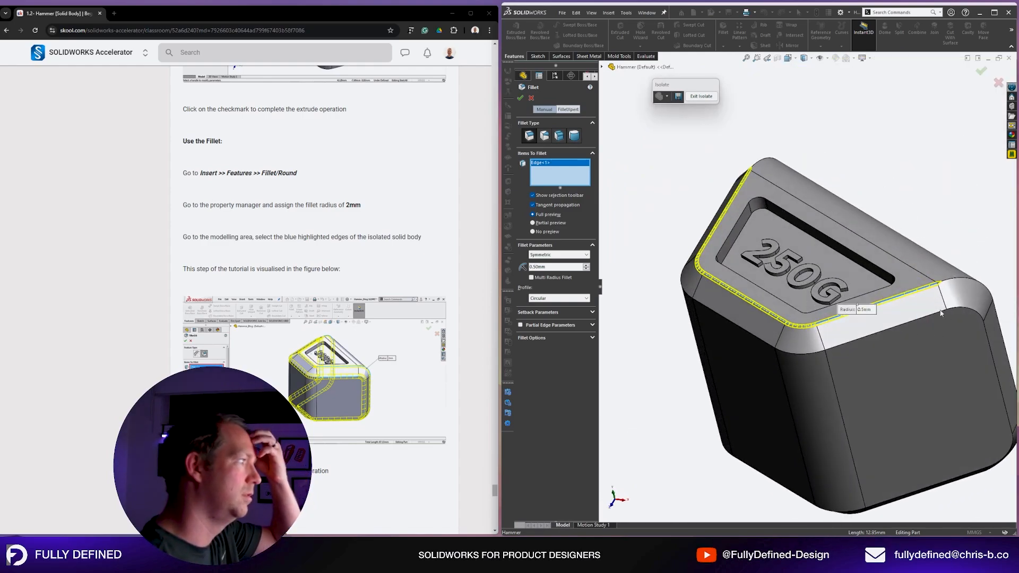
{"action": "left_click", "coordinate": [902, 246]}
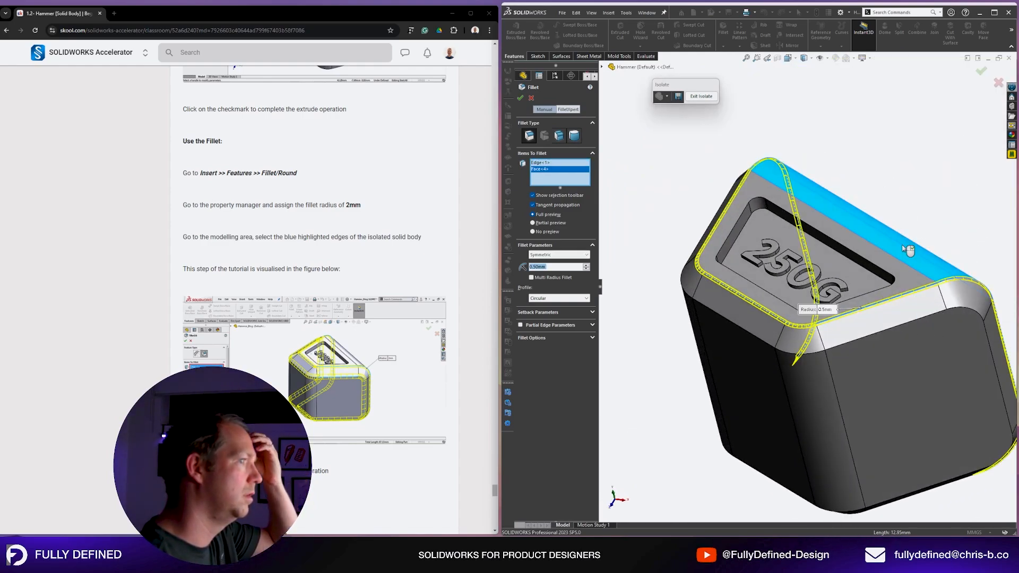
{"action": "middle_click_drag", "start_coordinate": [920, 421], "coordinate": [874, 362]}
{"action": "scroll", "coordinate": [874, 361], "scroll_direction": "down", "scroll_amount": 1}
{"action": "left_click", "coordinate": [848, 328]}
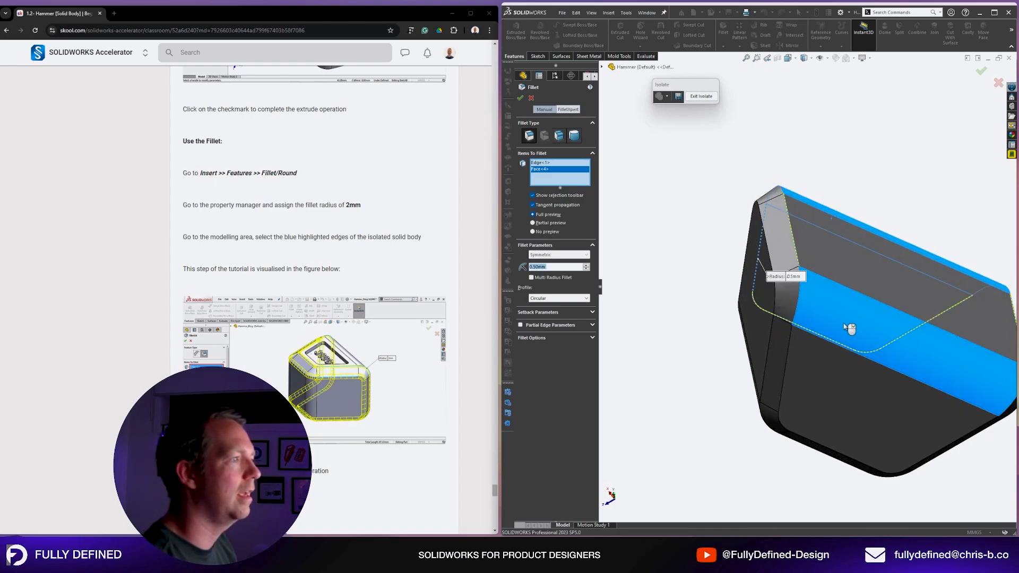
{"action": "middle_click_drag", "start_coordinate": [849, 328], "coordinate": [944, 318]}
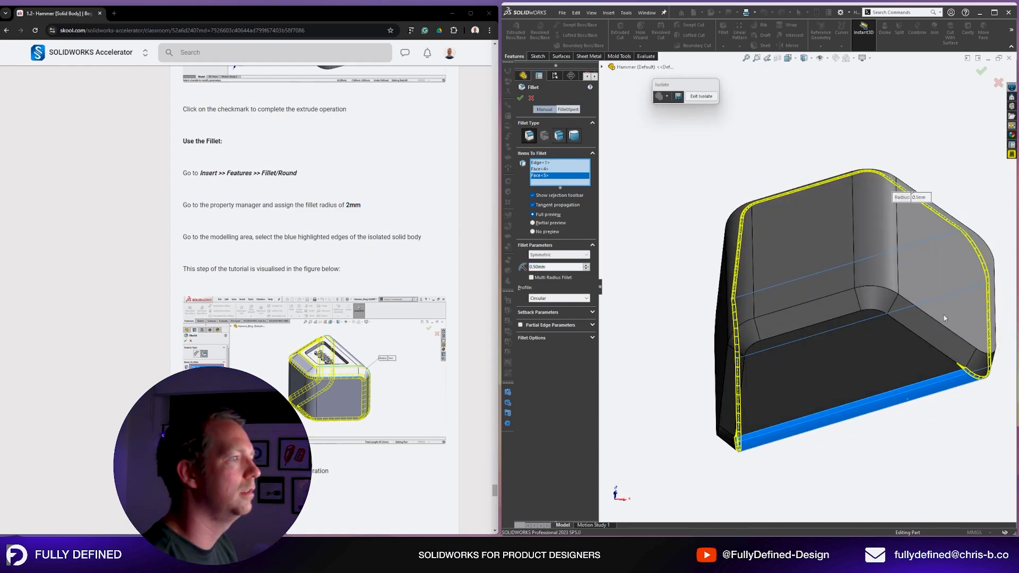
{"action": "left_click", "coordinate": [826, 317]}
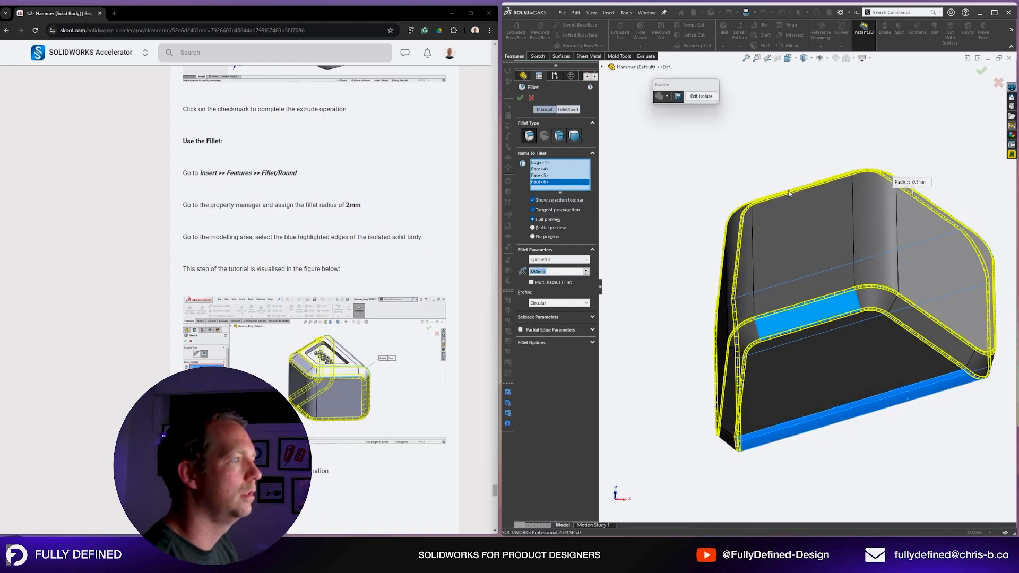
{"action": "middle_click_drag", "start_coordinate": [788, 193], "coordinate": [736, 247]}
{"action": "key", "text": "Return"}
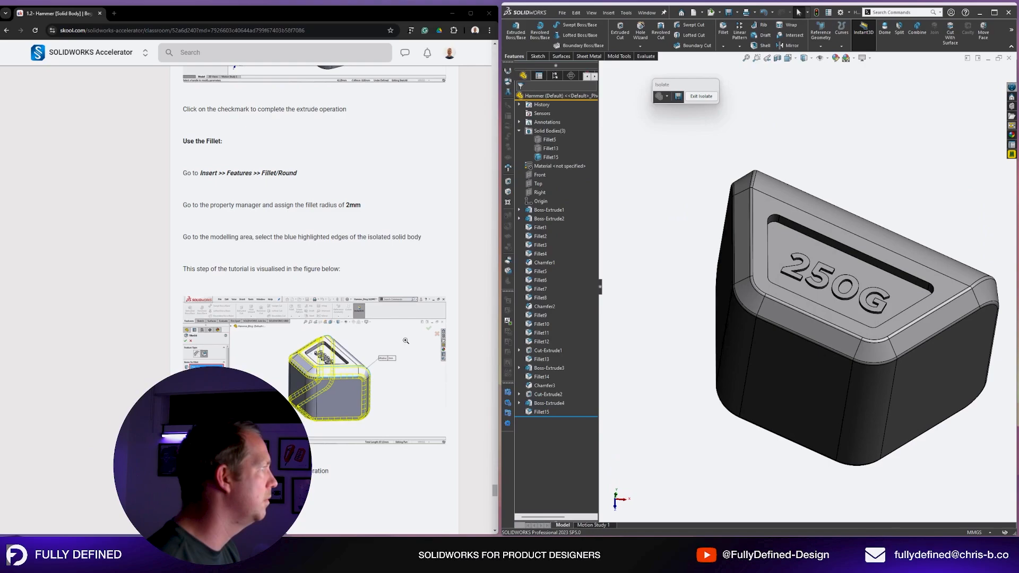
Set the insert's outer edge fillet radius to 1 mm directly on the model.
{"action": "left_click", "coordinate": [537, 412]}
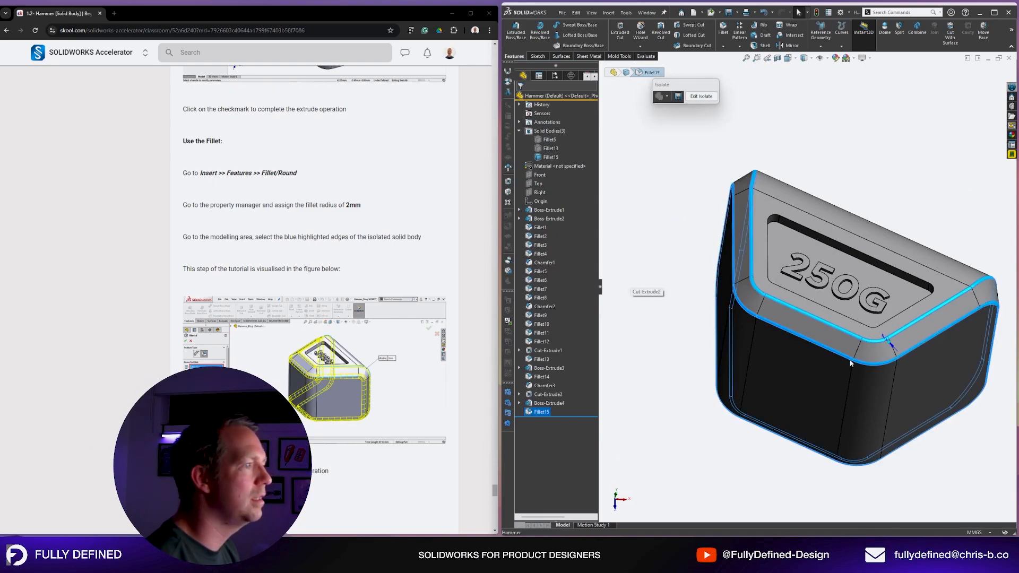
{"action": "middle_click_drag", "start_coordinate": [850, 363], "coordinate": [869, 310]}
{"action": "left_click", "coordinate": [887, 265]}
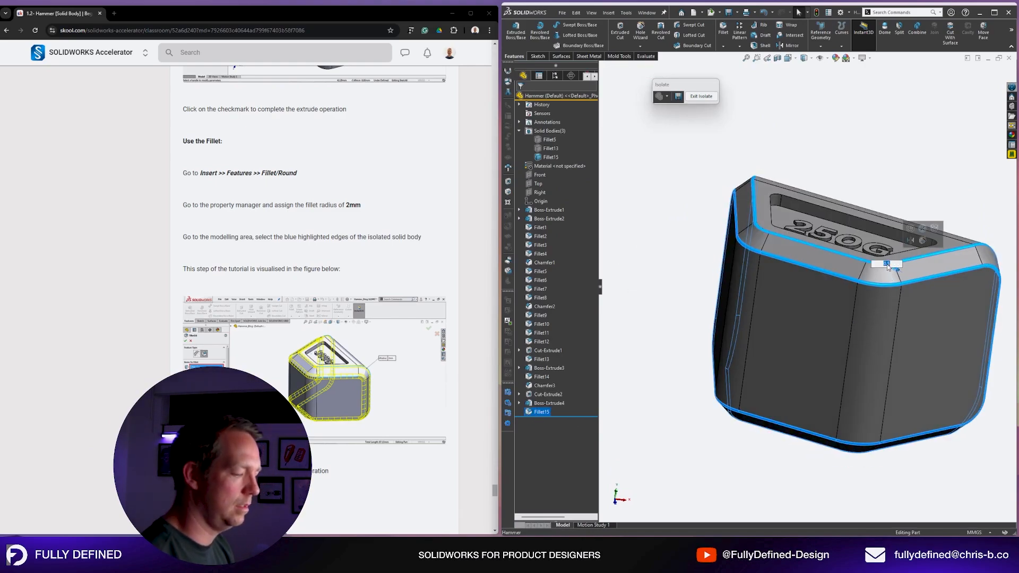
{"action": "type", "text": "12"}
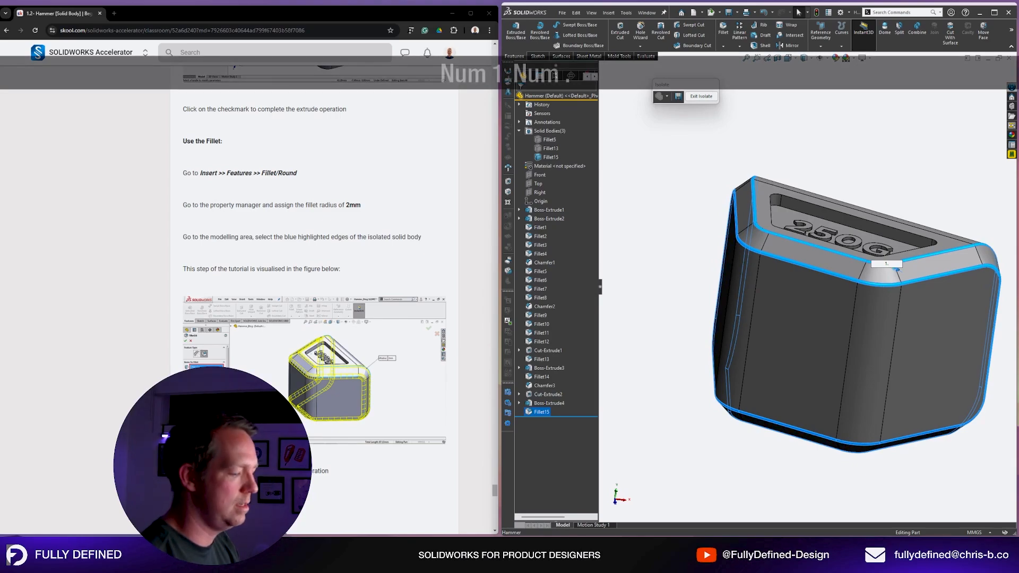
{"action": "key", "text": "BackSpace"}
{"action": "key", "text": "Return"}
{"action": "left_click", "coordinate": [885, 188]}
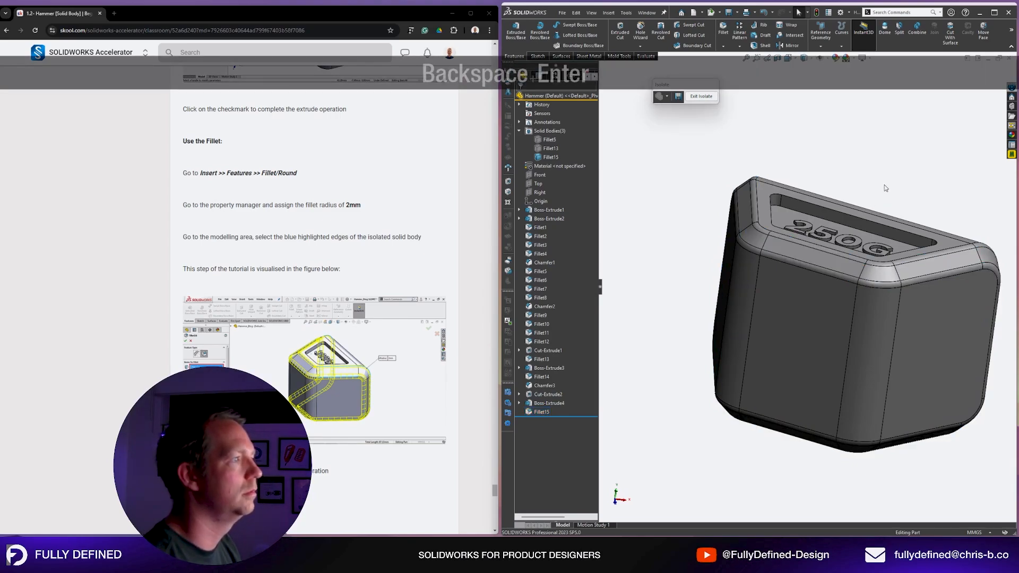
Exit the isolated view of the insert body to show the whole hammer.
{"action": "middle_click_drag", "start_coordinate": [885, 188], "coordinate": [860, 203]}
{"action": "scroll", "coordinate": [883, 199], "scroll_direction": "up", "scroll_amount": 2}
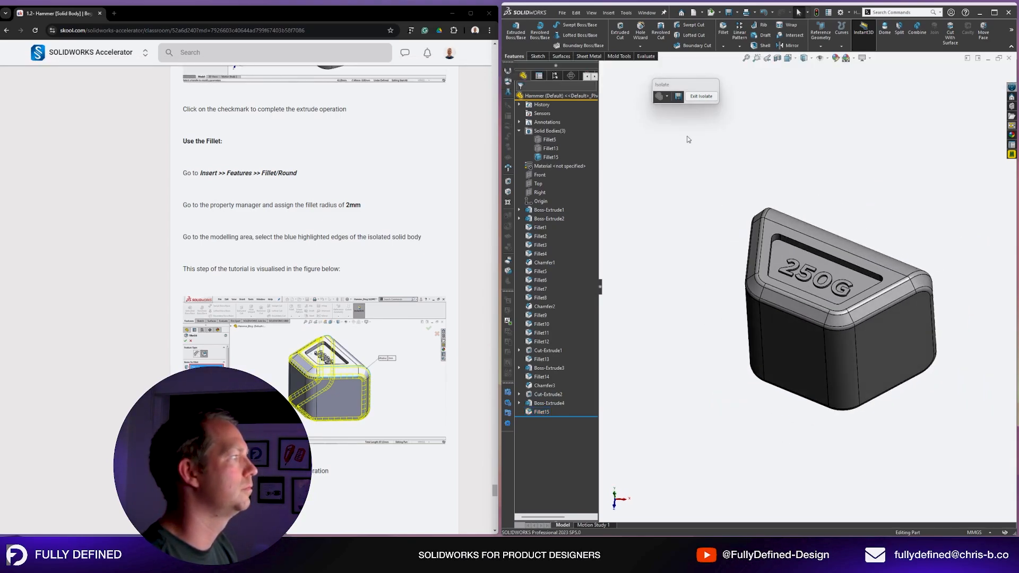
{"action": "left_click", "coordinate": [701, 97]}
Start a 45-degree chamfer on the upper edge of the insert's 250G pocket and set its distance to 1.5 mm.
{"action": "scroll", "coordinate": [391, 365], "scroll_direction": "down", "scroll_amount": 1}
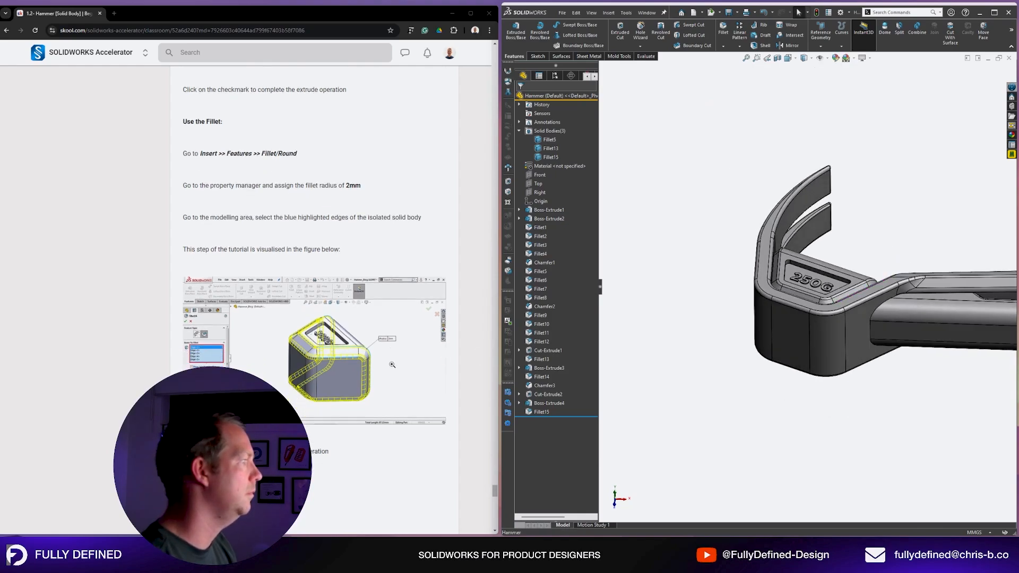
{"action": "scroll", "coordinate": [392, 364], "scroll_direction": "down", "scroll_amount": 5}
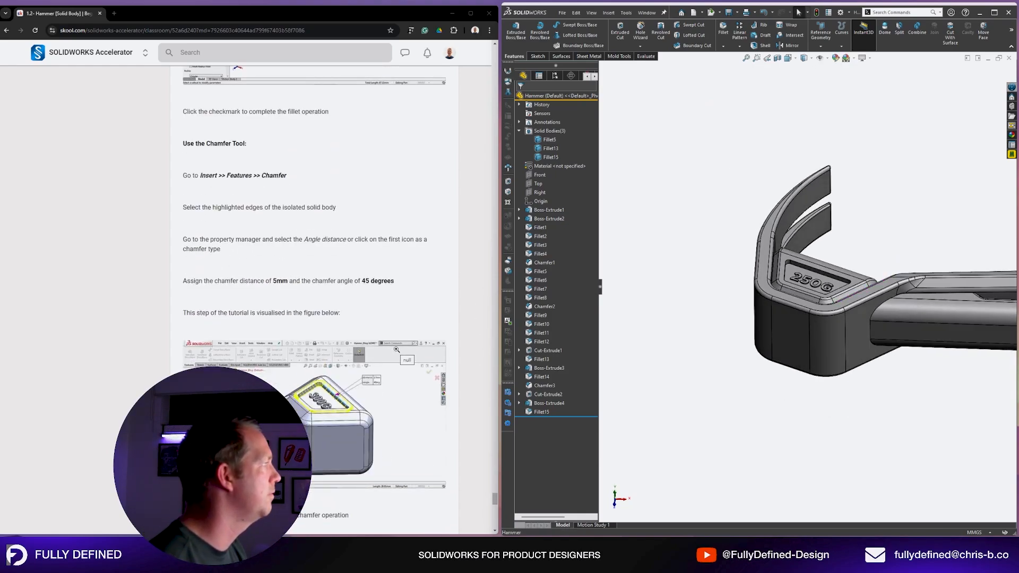
{"action": "scroll", "coordinate": [863, 263], "scroll_direction": "down", "scroll_amount": 3}
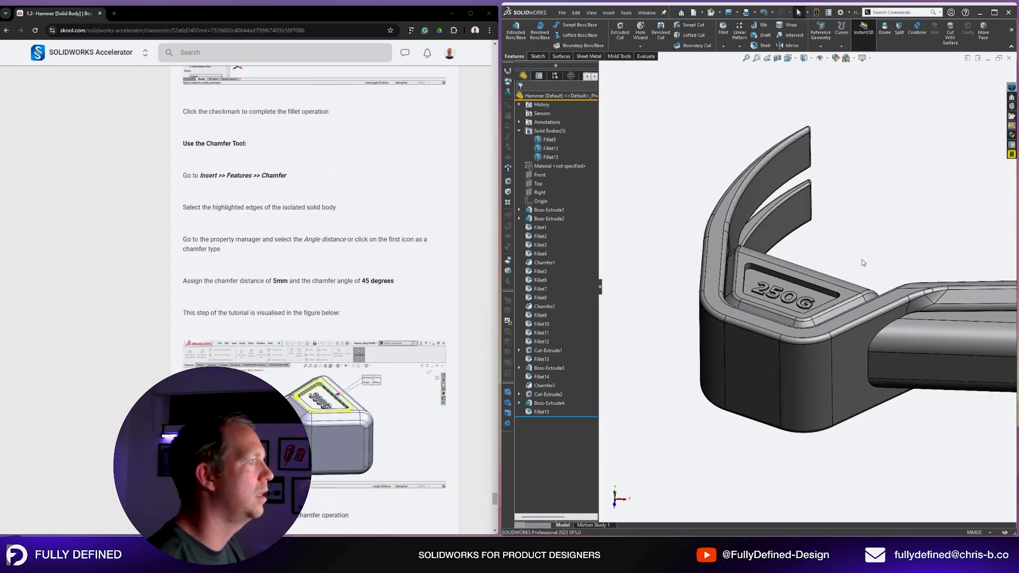
{"action": "left_click", "coordinate": [725, 47]}
{"action": "left_click", "coordinate": [740, 66]}
{"action": "scroll", "coordinate": [789, 313], "scroll_direction": "down", "scroll_amount": 3}
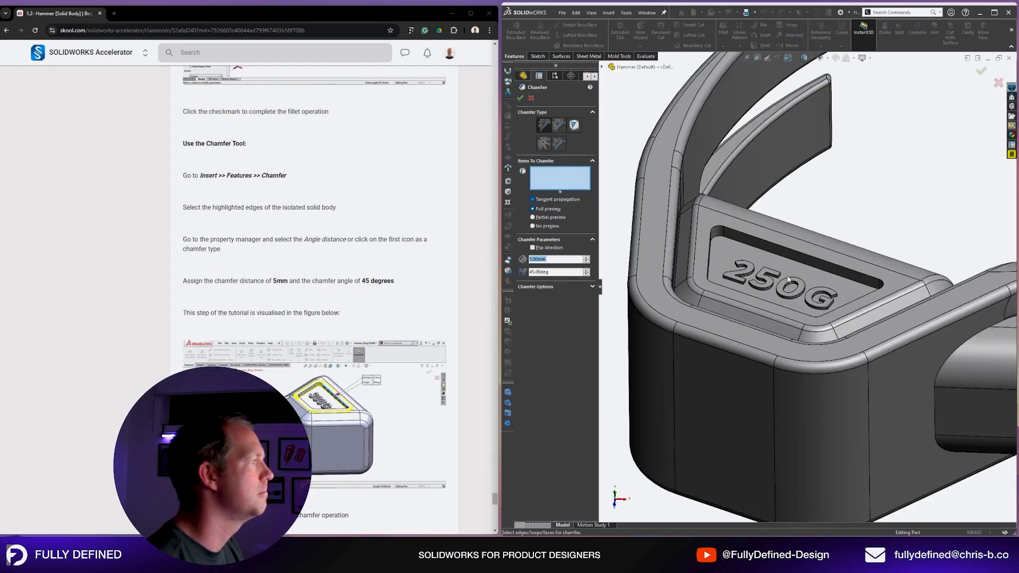
{"action": "scroll", "coordinate": [788, 278], "scroll_direction": "down", "scroll_amount": 1}
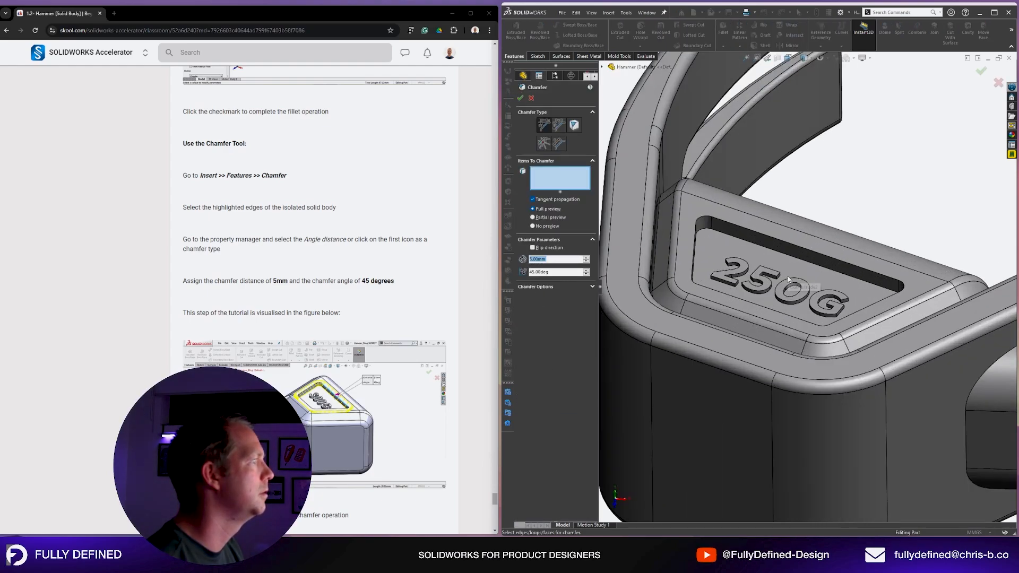
{"action": "left_click", "coordinate": [791, 247]}
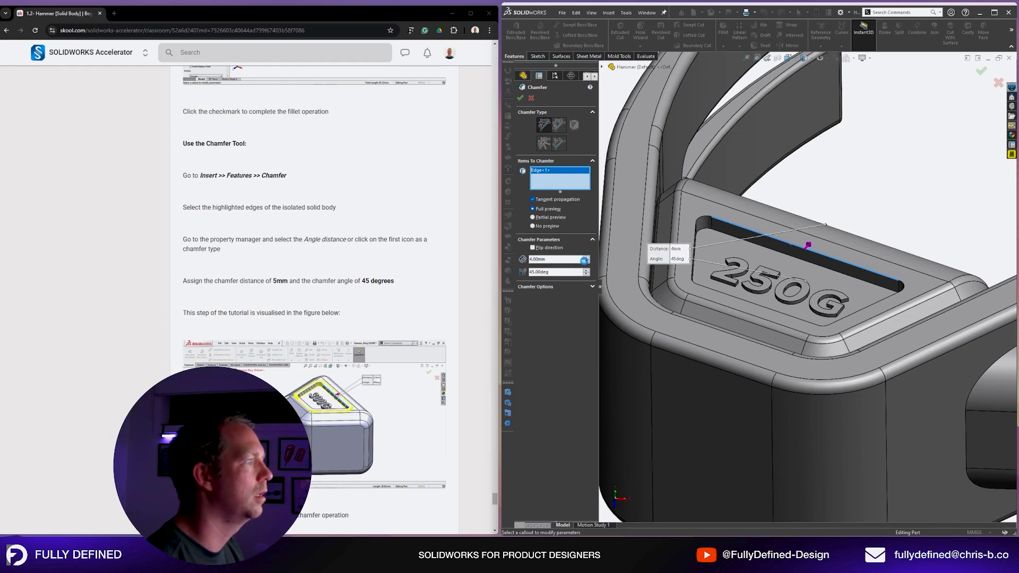
{"action": "left_click", "coordinate": [586, 262]}
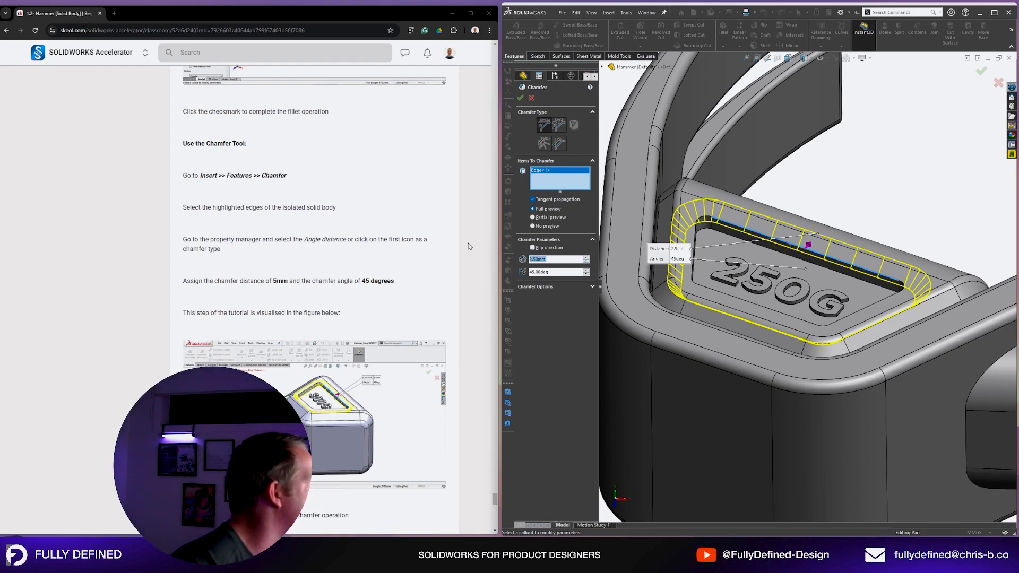
{"action": "type", "text": "1.5"}
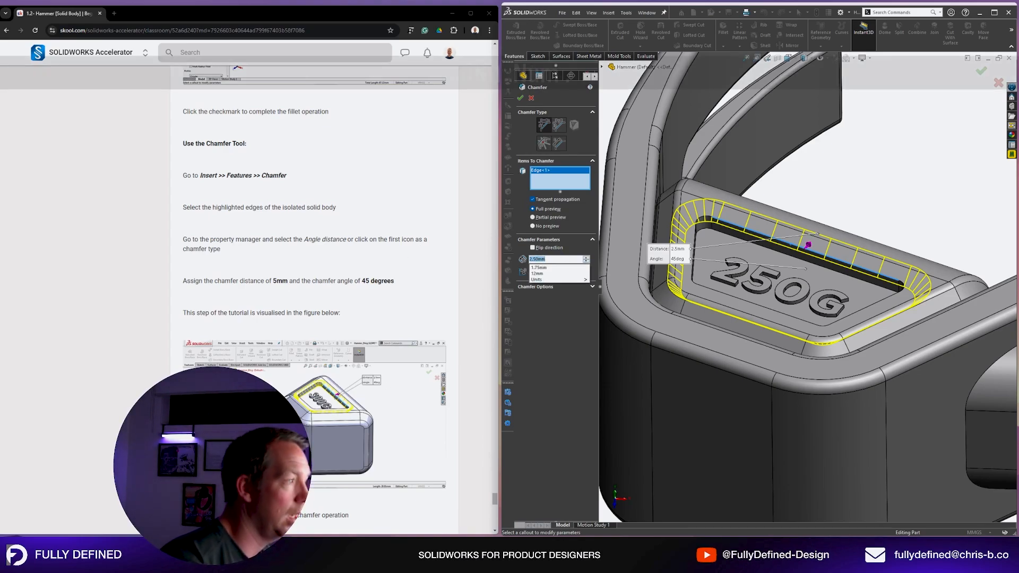
{"action": "key", "text": "Return"}
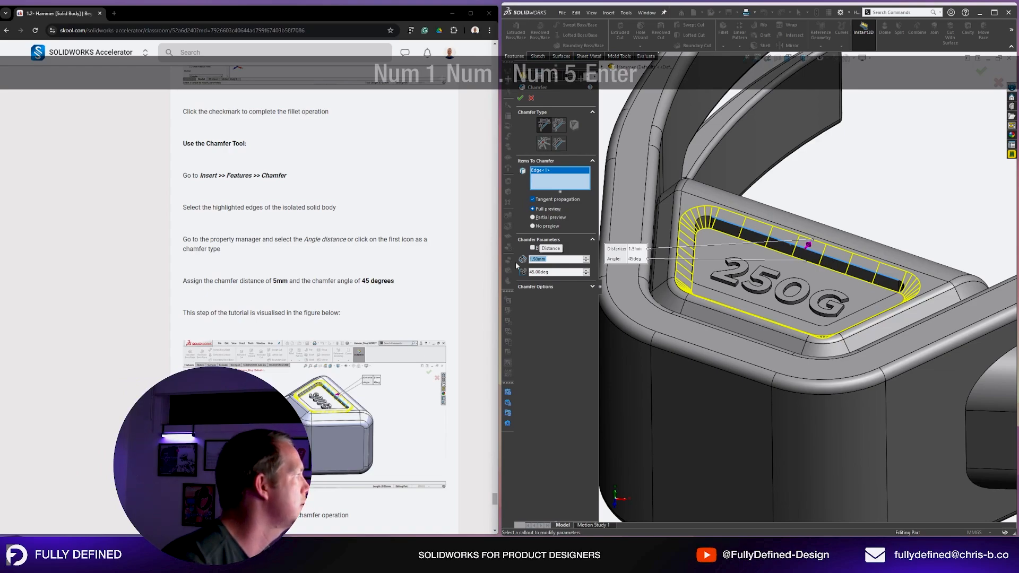
Reduce the pocket chamfer's distance to 1 mm and complete the chamfer.
{"action": "key", "text": "Return"}
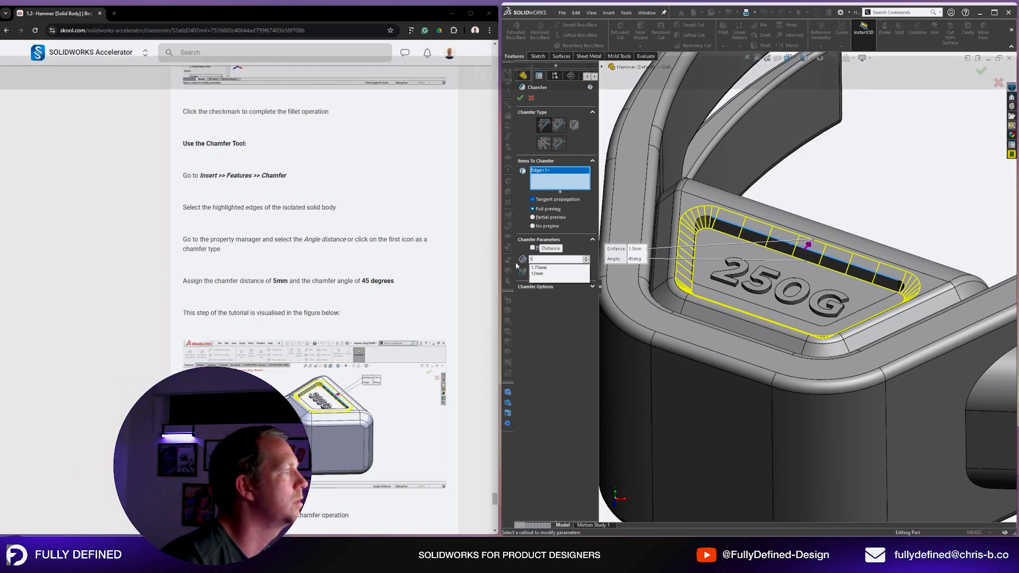
{"action": "left_click", "coordinate": [843, 210]}
{"action": "scroll", "coordinate": [851, 250], "scroll_direction": "up", "scroll_amount": 4}
{"action": "middle_click_drag", "start_coordinate": [853, 253], "coordinate": [818, 260]}
Fillet the chamfer face around the insert's 250G pocket with a 0.50 mm radius.
{"action": "scroll", "coordinate": [387, 340], "scroll_direction": "down", "scroll_amount": 8}
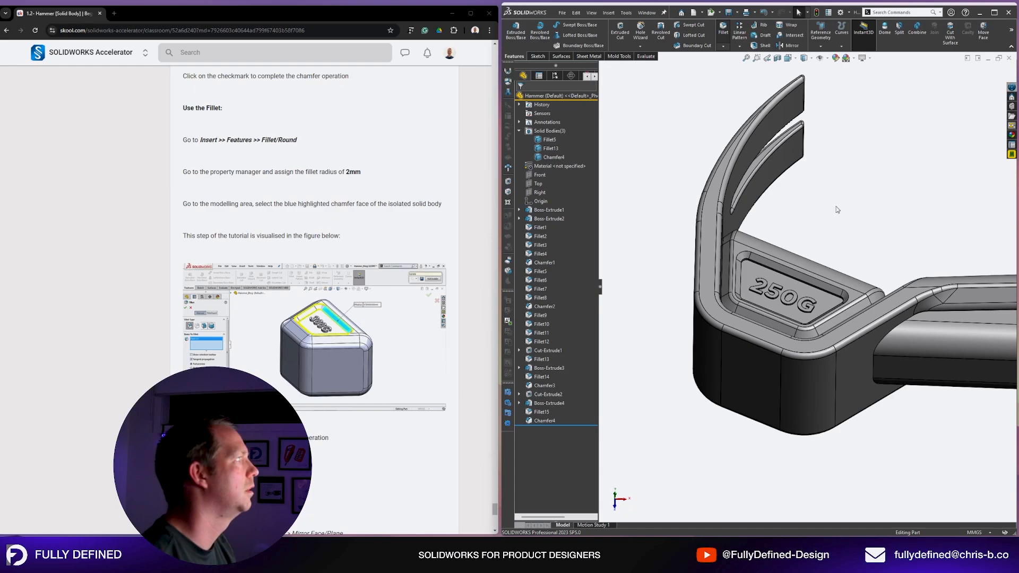
{"action": "type", "text": "1"}
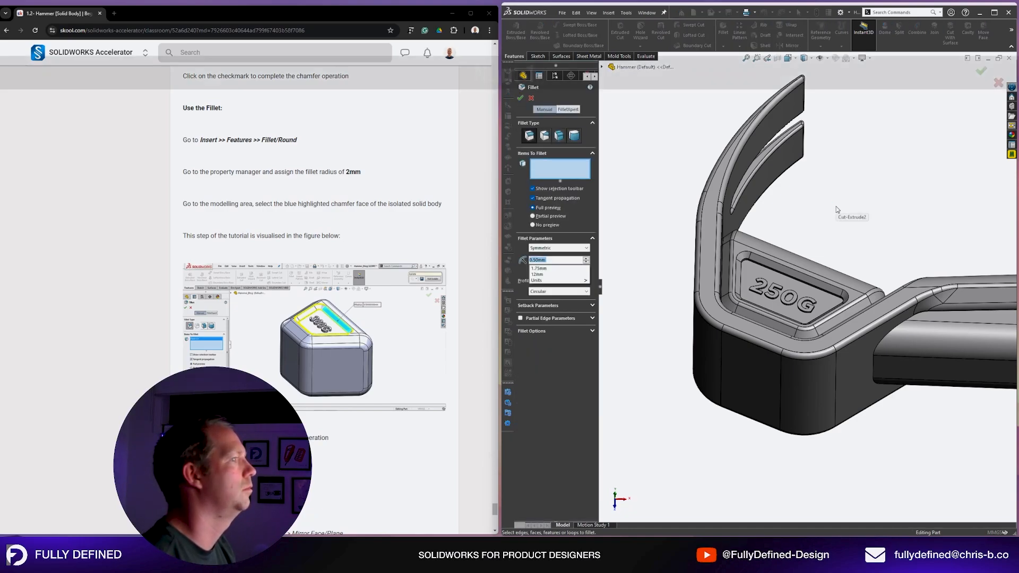
{"action": "key", "text": "Return"}
{"action": "type", "text": ".5"}
{"action": "key", "text": "Return"}
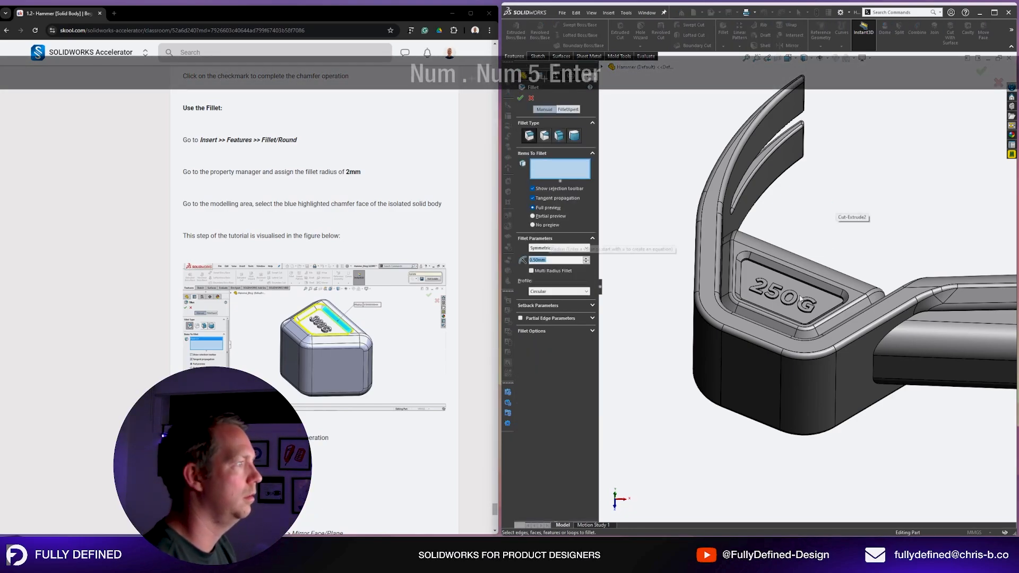
{"action": "scroll", "coordinate": [770, 281], "scroll_direction": "down", "scroll_amount": 4}
{"action": "left_click", "coordinate": [772, 223]}
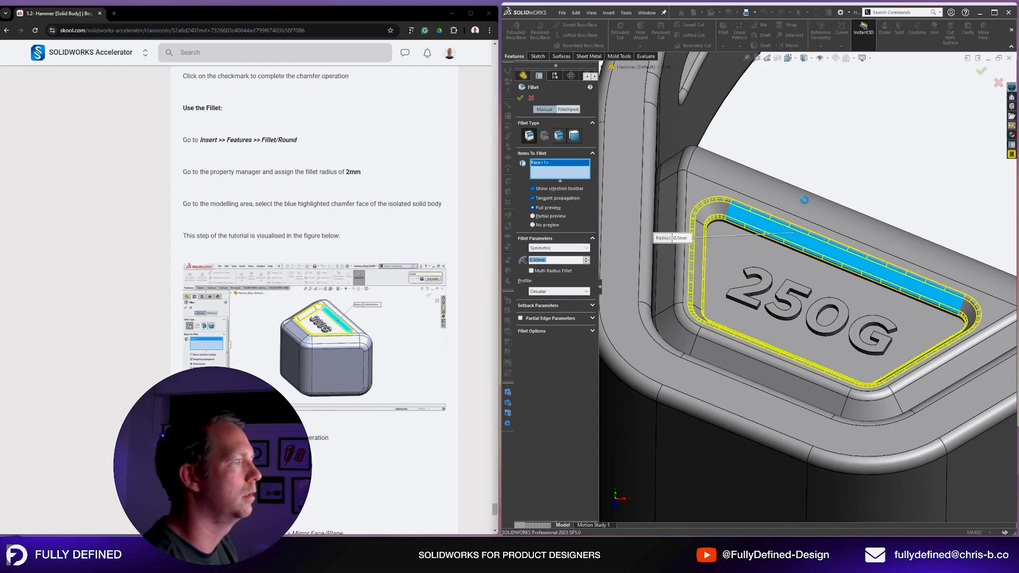
{"action": "left_click", "coordinate": [520, 98]}
Read the tutorial's Mirror section for the required mirror plane, features to mirror and options.
{"action": "scroll", "coordinate": [305, 373], "scroll_direction": "down", "scroll_amount": 6}
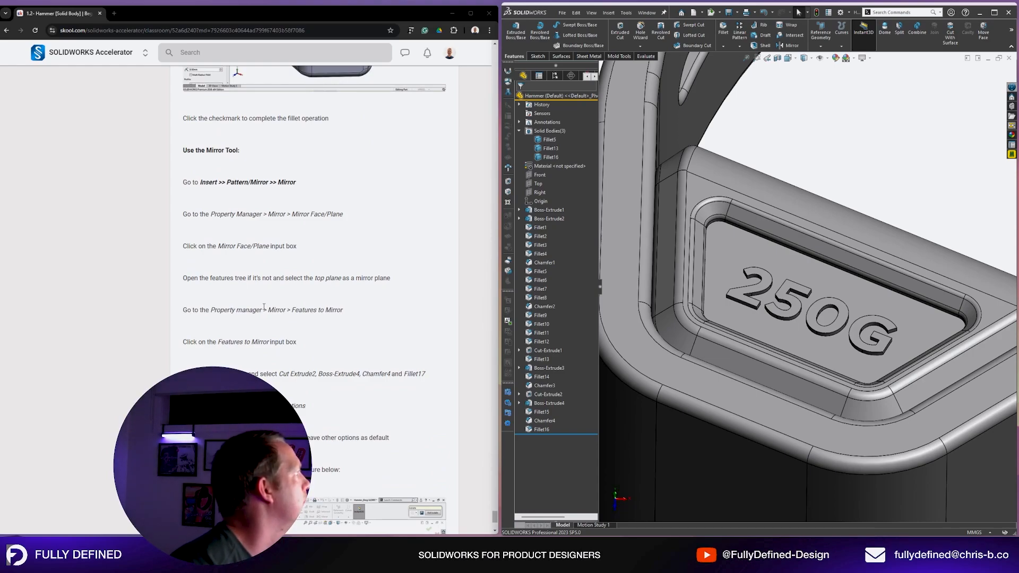
{"action": "scroll", "coordinate": [264, 307], "scroll_direction": "down", "scroll_amount": 4}
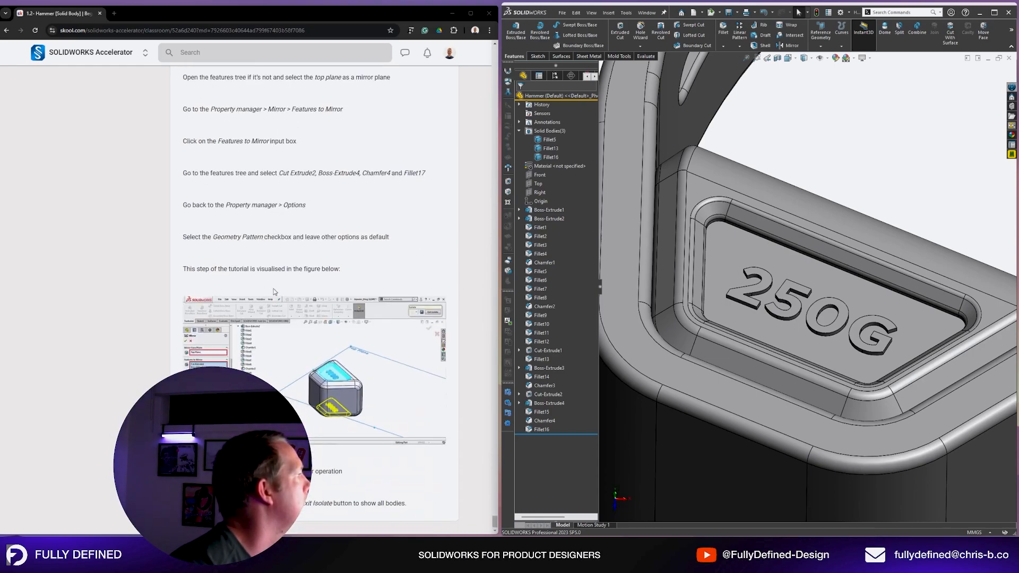
{"action": "scroll", "coordinate": [274, 291], "scroll_direction": "up", "scroll_amount": 2}
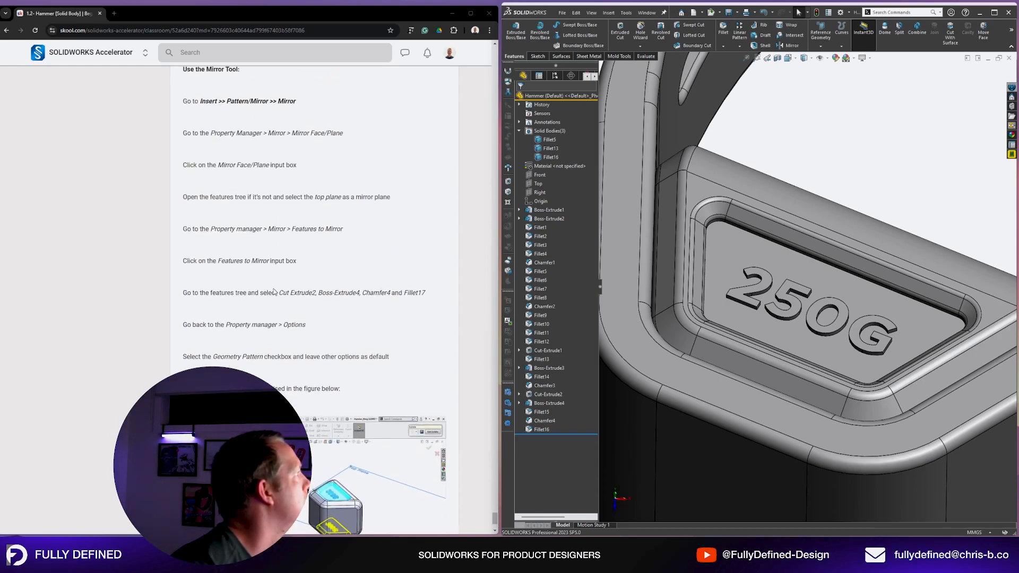
{"action": "scroll", "coordinate": [274, 292], "scroll_direction": "down", "scroll_amount": 1}
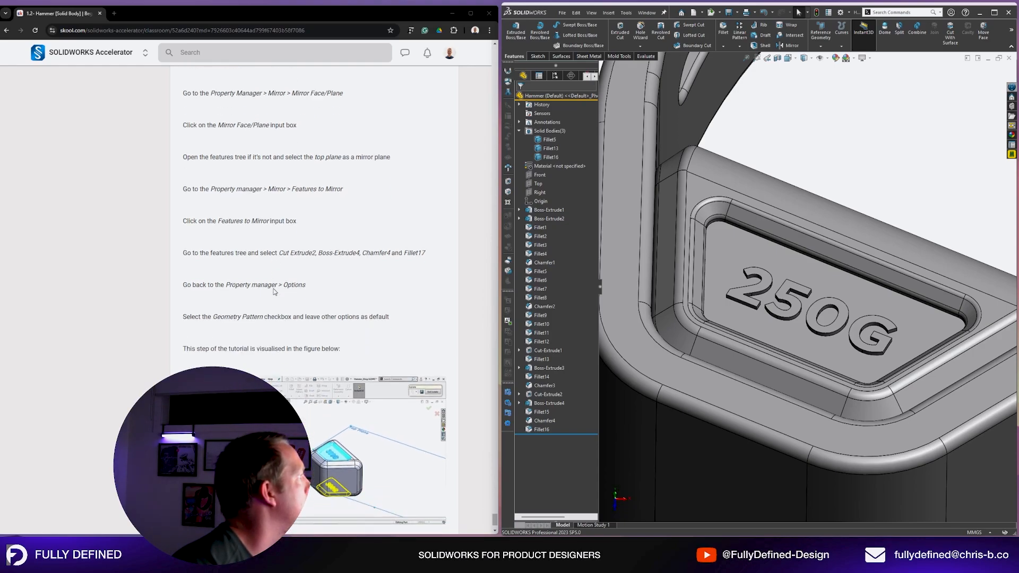
{"action": "scroll", "coordinate": [274, 292], "scroll_direction": "down", "scroll_amount": 1}
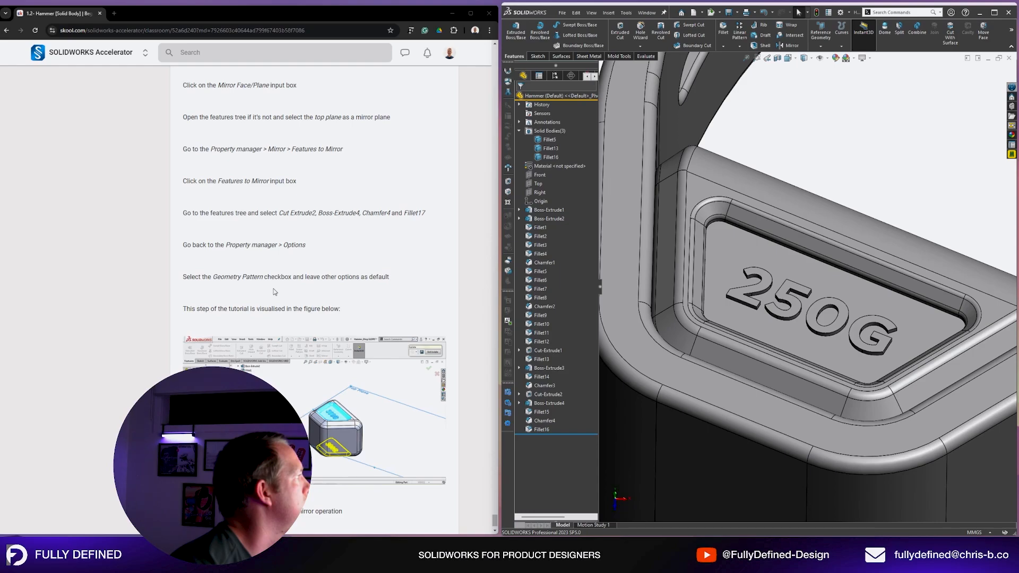
{"action": "scroll", "coordinate": [274, 291], "scroll_direction": "down", "scroll_amount": 1}
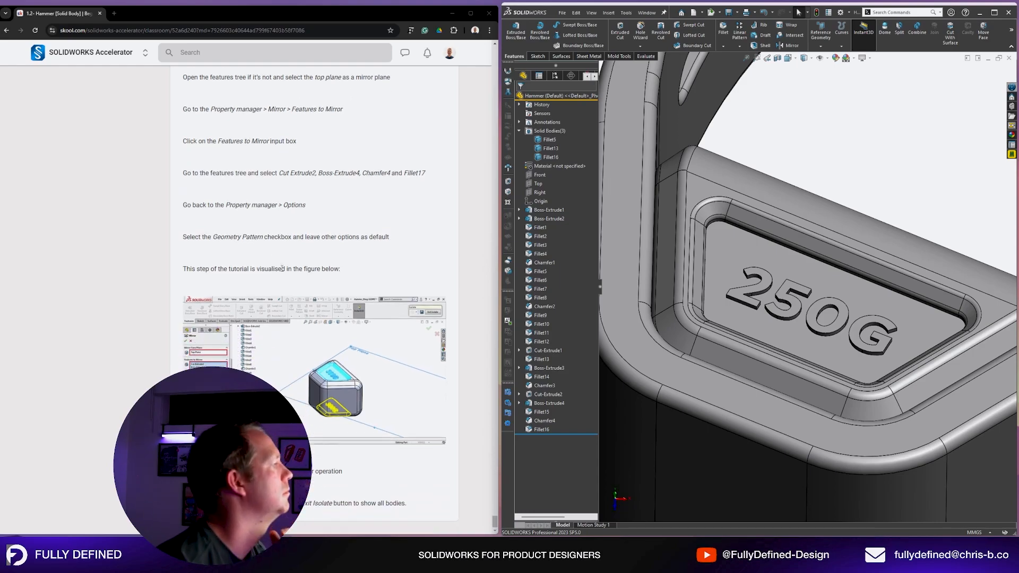
{"action": "scroll", "coordinate": [443, 349], "scroll_direction": "up", "scroll_amount": 2}
{"action": "scroll", "coordinate": [444, 348], "scroll_direction": "down", "scroll_amount": 2}
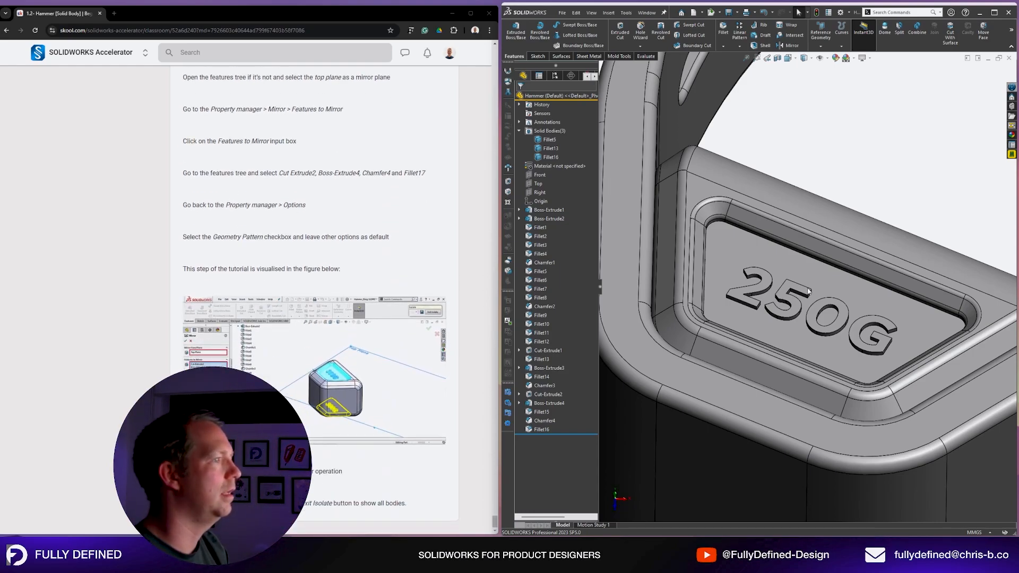
Isolate the hammer's 250G insert body so that only this body is displayed.
{"action": "scroll", "coordinate": [808, 292], "scroll_direction": "up", "scroll_amount": 3}
{"action": "scroll", "coordinate": [814, 241], "scroll_direction": "up", "scroll_amount": 1}
{"action": "middle_click_drag", "start_coordinate": [814, 241], "coordinate": [670, 163]}
{"action": "key", "text": "Escape"}
{"action": "left_click", "coordinate": [861, 302]}
{"action": "key", "text": "i"}
Start mirroring Cut-Extrude2, Boss-Extrude4, Chamfer4 and Fillet16 about the Front plane.
{"action": "left_click", "coordinate": [540, 192]}
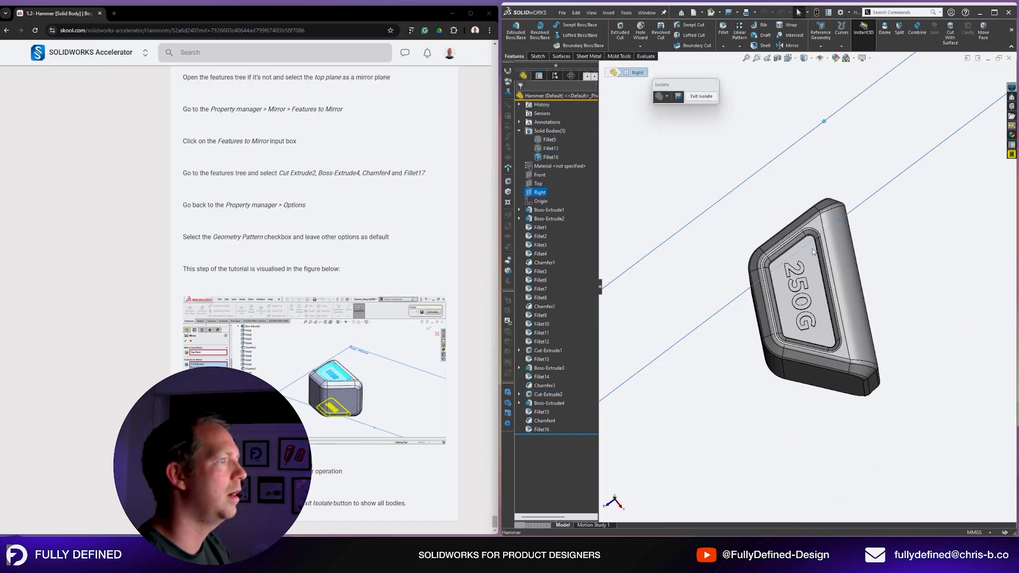
{"action": "middle_click_drag", "start_coordinate": [814, 252], "coordinate": [828, 340]}
{"action": "left_click", "coordinate": [540, 175]}
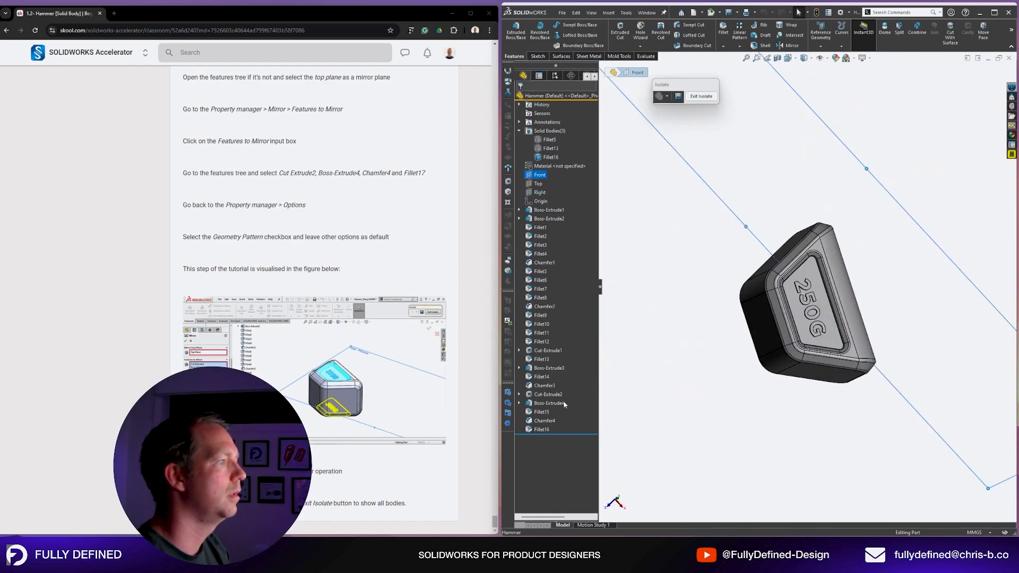
{"action": "left_click", "coordinate": [540, 429], "text": "ctrl"}
{"action": "left_click", "coordinate": [541, 421], "text": "ctrl"}
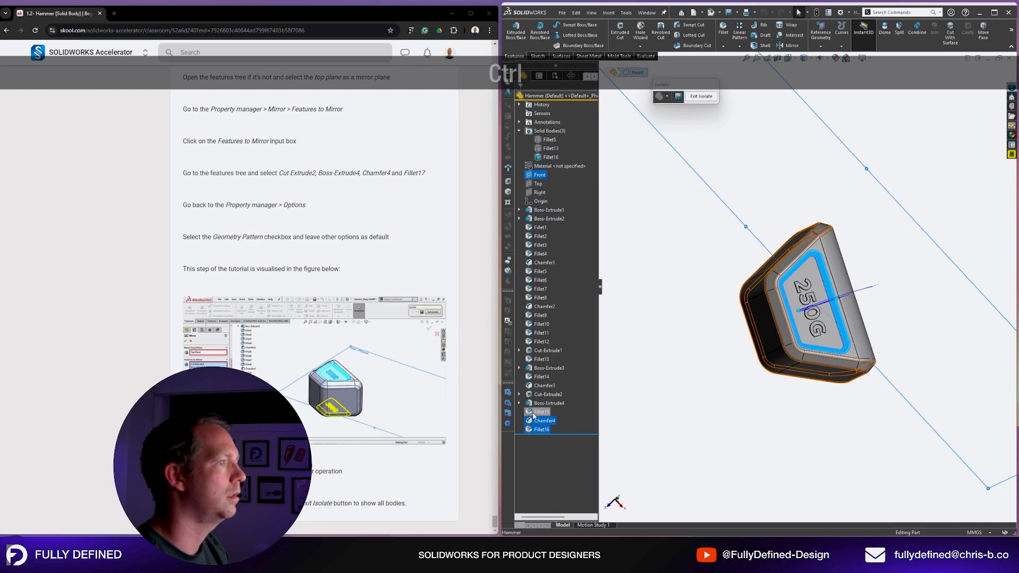
{"action": "middle_click_drag", "start_coordinate": [719, 385], "coordinate": [635, 377]}
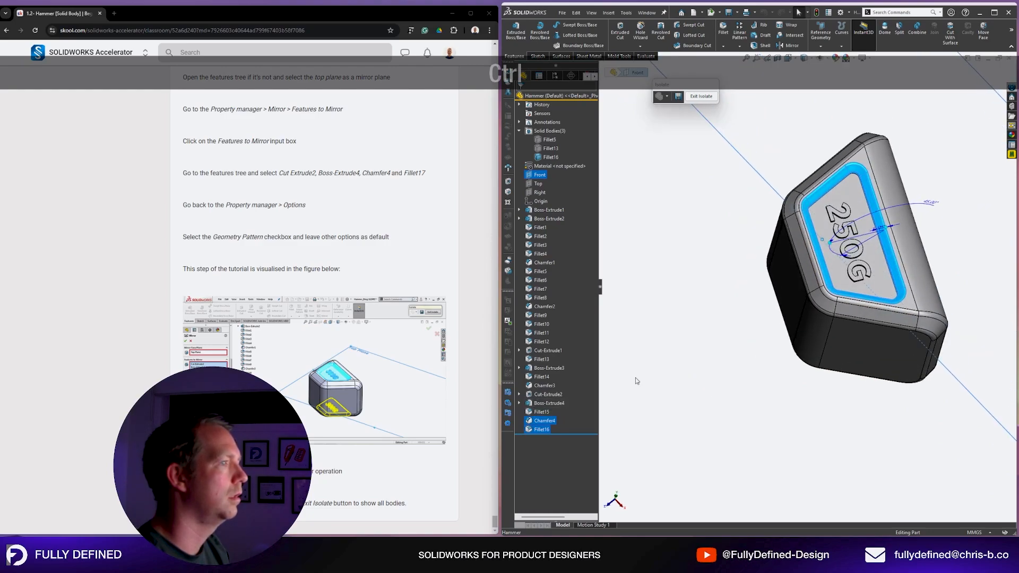
{"action": "left_click", "coordinate": [545, 396], "text": "ctrl"}
{"action": "left_click", "coordinate": [547, 404], "text": "ctrl"}
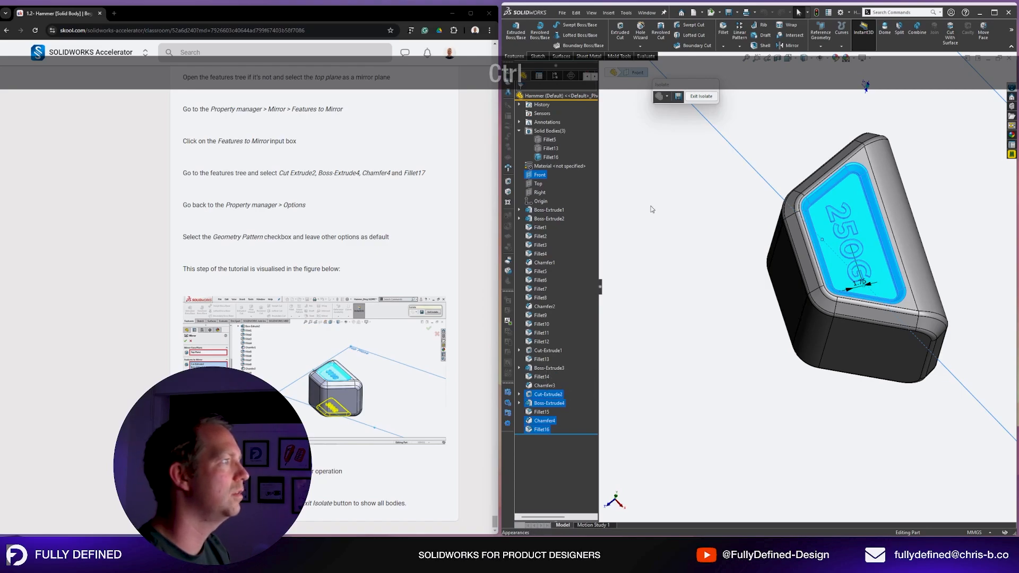
{"action": "left_click", "coordinate": [789, 45]}
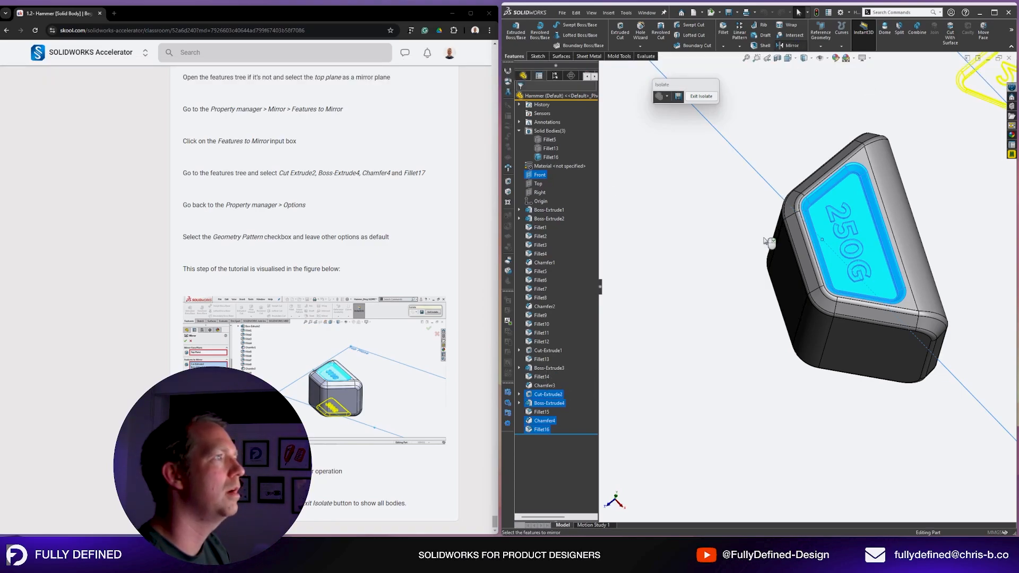
{"action": "mouse_move", "coordinate": [772, 223]}
{"action": "middle_mouse_down"}
{"action": "mouse_move", "coordinate": [771, 266]}
{"action": "mouse_move", "coordinate": [786, 237]}
{"action": "middle_mouse_up"}
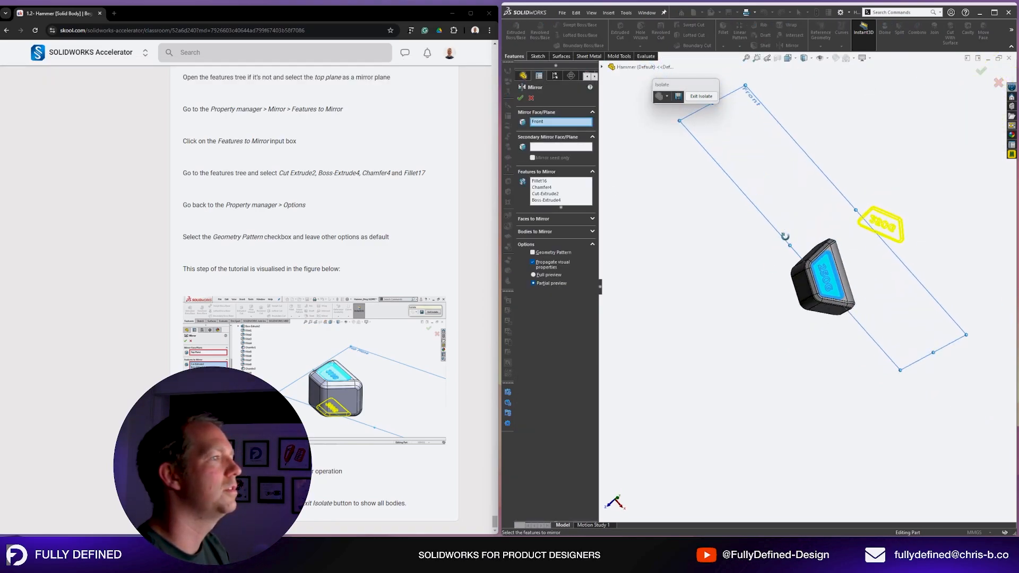
Replace the mirror plane with the Top plane and try to complete the mirror onto the insert's opposite face.
{"action": "right_click", "coordinate": [579, 124]}
{"action": "left_click", "coordinate": [608, 127]}
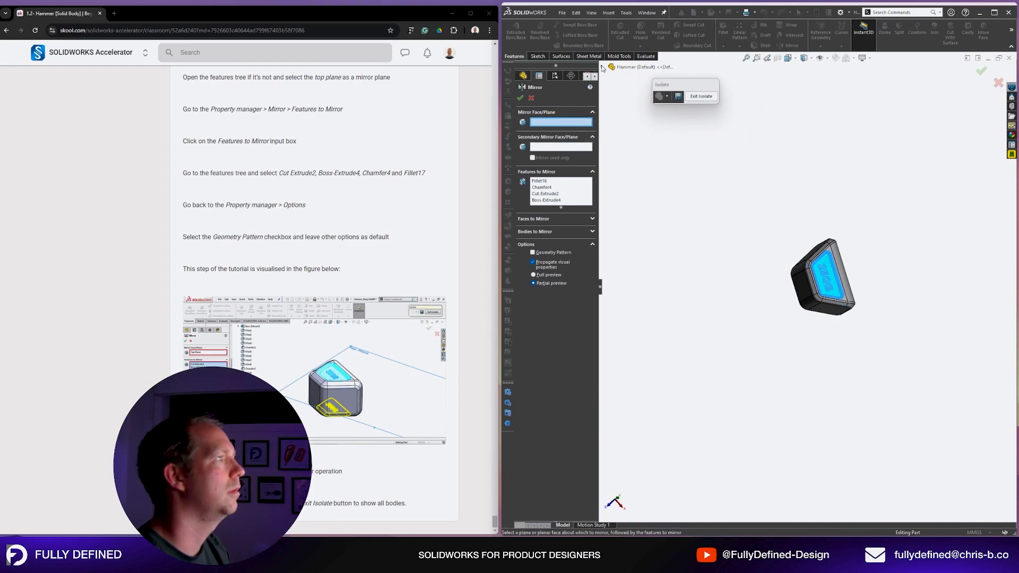
{"action": "left_click", "coordinate": [602, 67]}
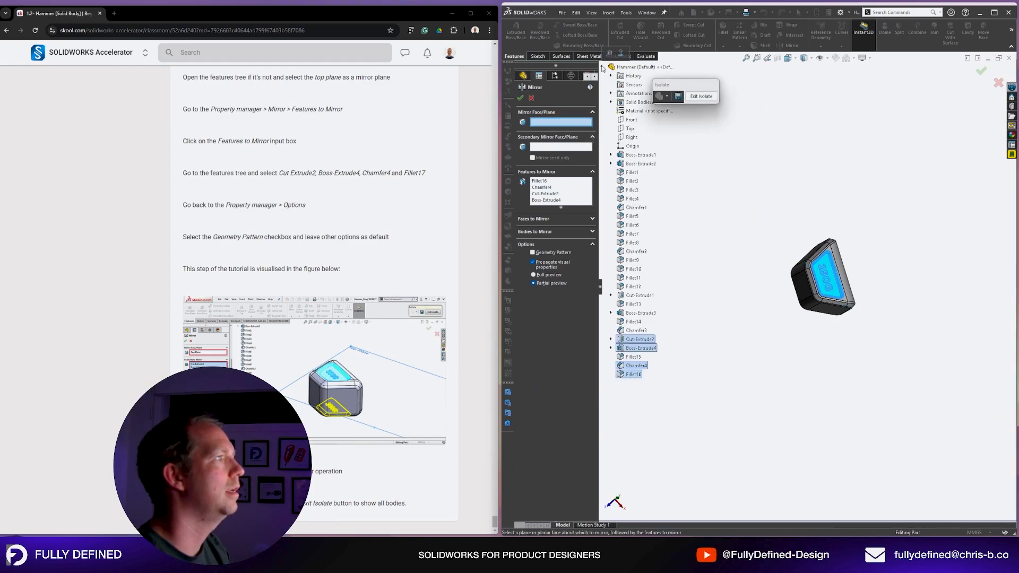
{"action": "left_click", "coordinate": [630, 128]}
{"action": "scroll", "coordinate": [814, 259], "scroll_direction": "down", "scroll_amount": 3}
{"action": "middle_click_drag", "start_coordinate": [814, 258], "coordinate": [429, 368]}
{"action": "scroll", "coordinate": [738, 278], "scroll_direction": "down", "scroll_amount": 3}
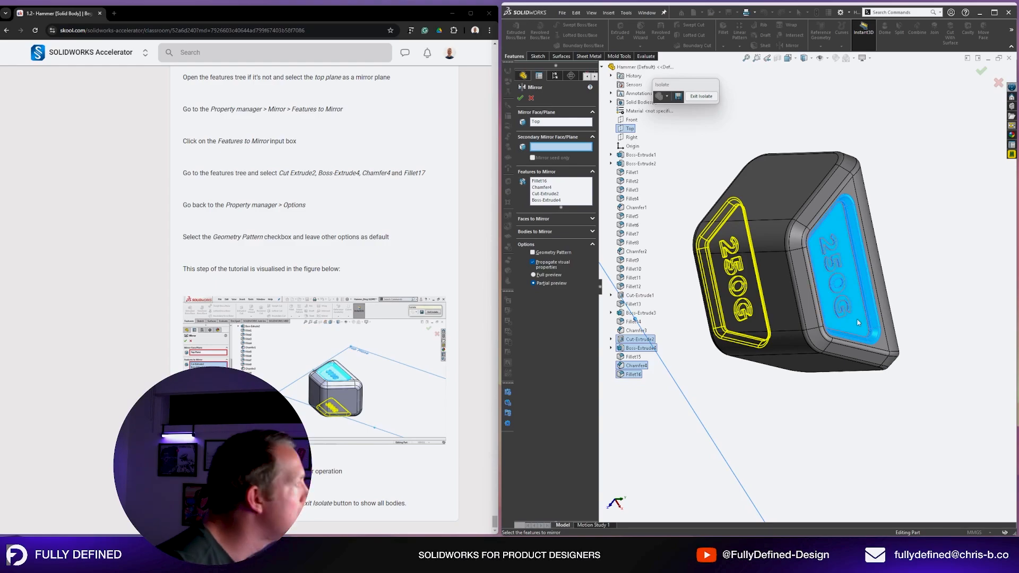
{"action": "middle_click_drag", "start_coordinate": [767, 313], "coordinate": [870, 350]}
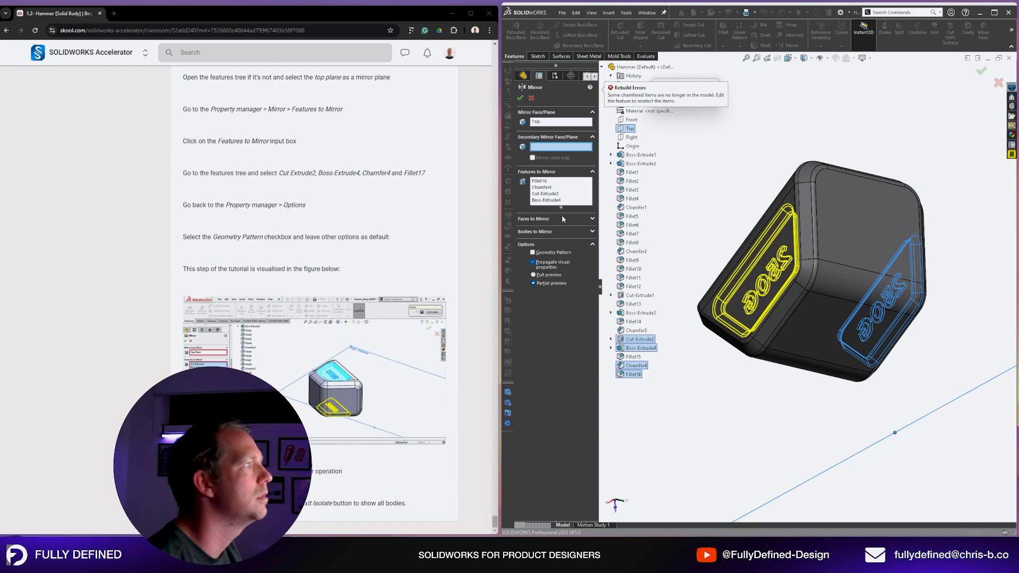
Remove the raised text feature Boss-Extrude4 from the features to mirror.
{"action": "left_click", "coordinate": [547, 190]}
{"action": "middle_click_drag", "start_coordinate": [780, 284], "coordinate": [675, 254]}
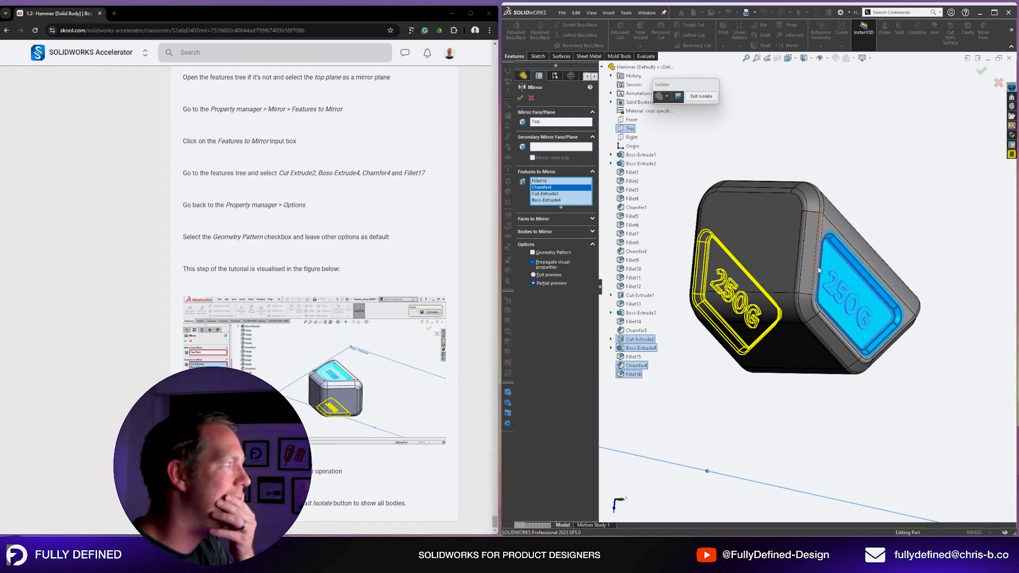
{"action": "left_click", "coordinate": [640, 304]}
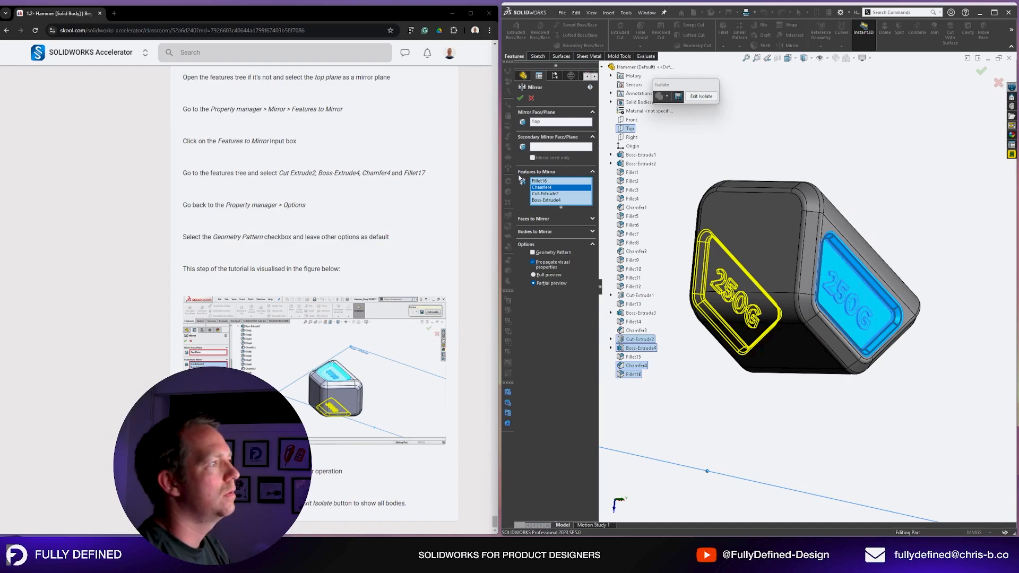
{"action": "left_click", "coordinate": [554, 200]}
{"action": "right_click", "coordinate": [553, 200]}
{"action": "left_click", "coordinate": [569, 212]}
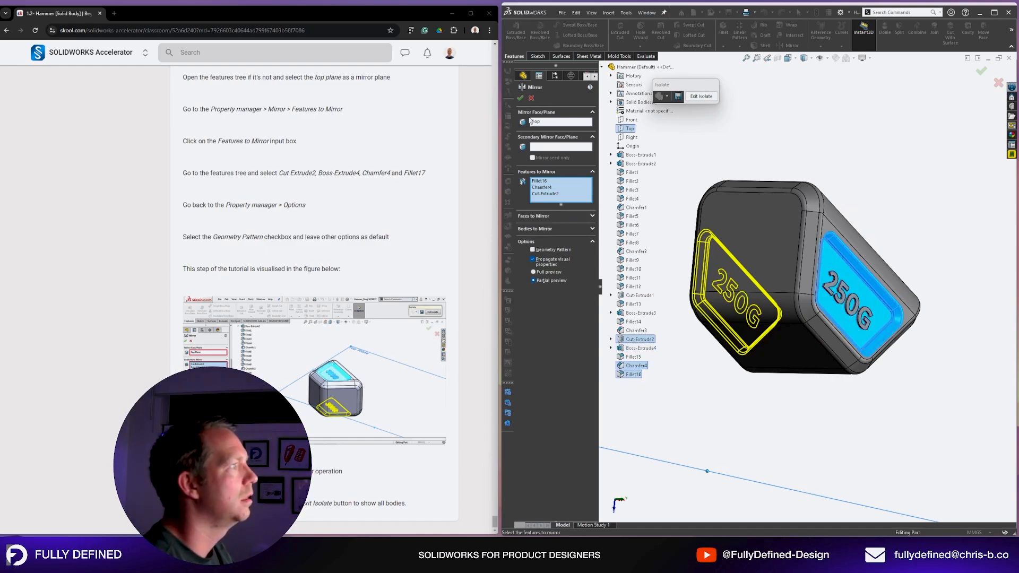
Remove Chamfer4 and Fillet16 from the features to mirror and mirror only Cut-Extrude2 about the Top plane.
{"action": "left_click", "coordinate": [521, 98]}
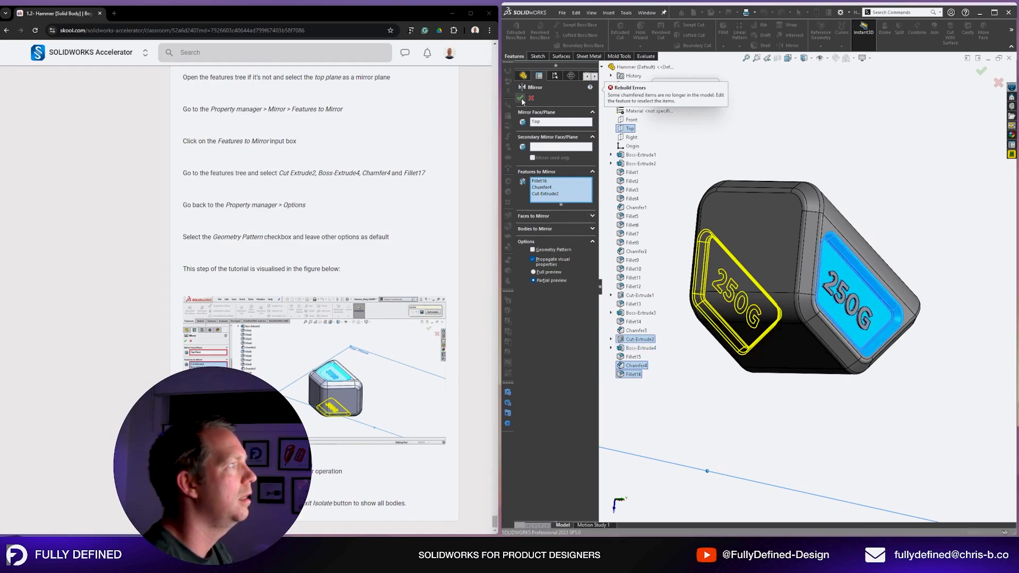
{"action": "right_click", "coordinate": [552, 187]}
{"action": "left_click", "coordinate": [570, 200]}
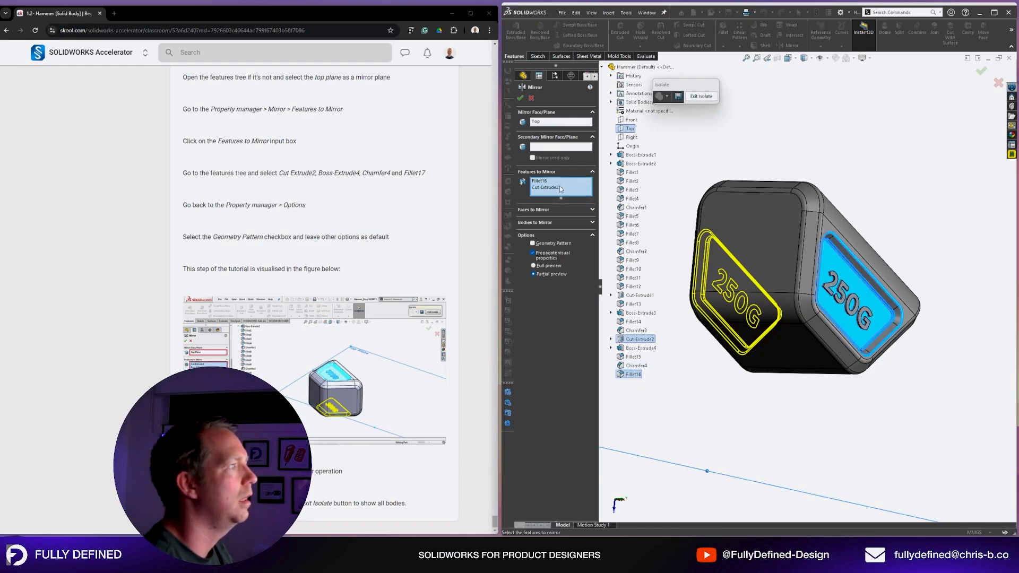
{"action": "right_click", "coordinate": [556, 182]}
{"action": "left_click", "coordinate": [573, 199]}
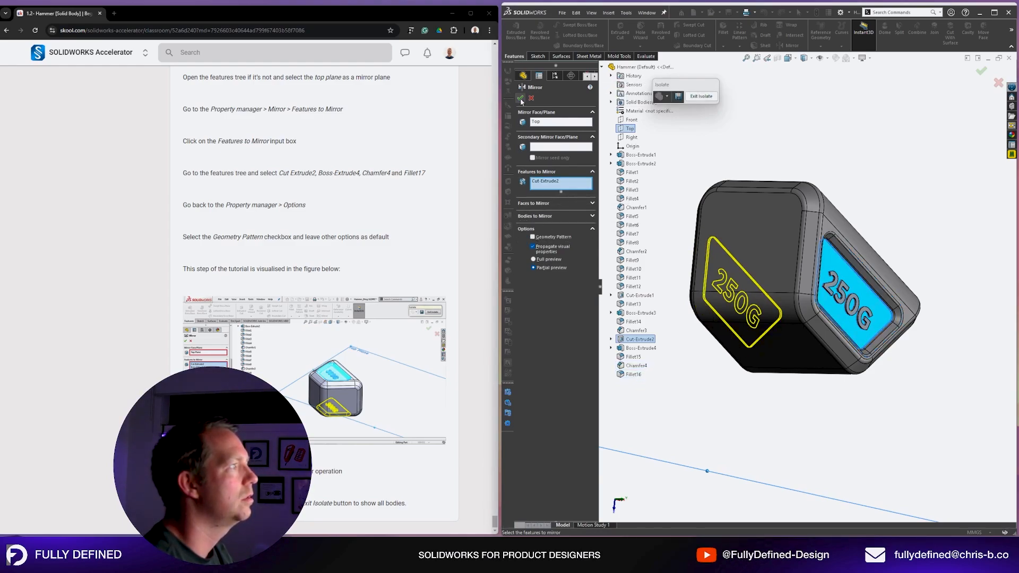
{"action": "left_click", "coordinate": [520, 99]}
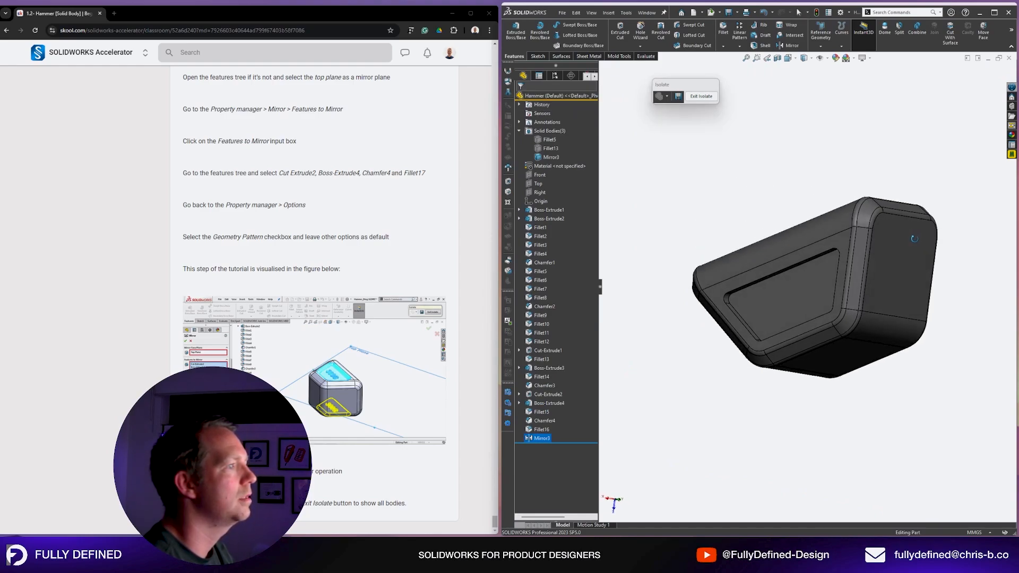
{"action": "middle_click_drag", "start_coordinate": [913, 238], "coordinate": [771, 244]}
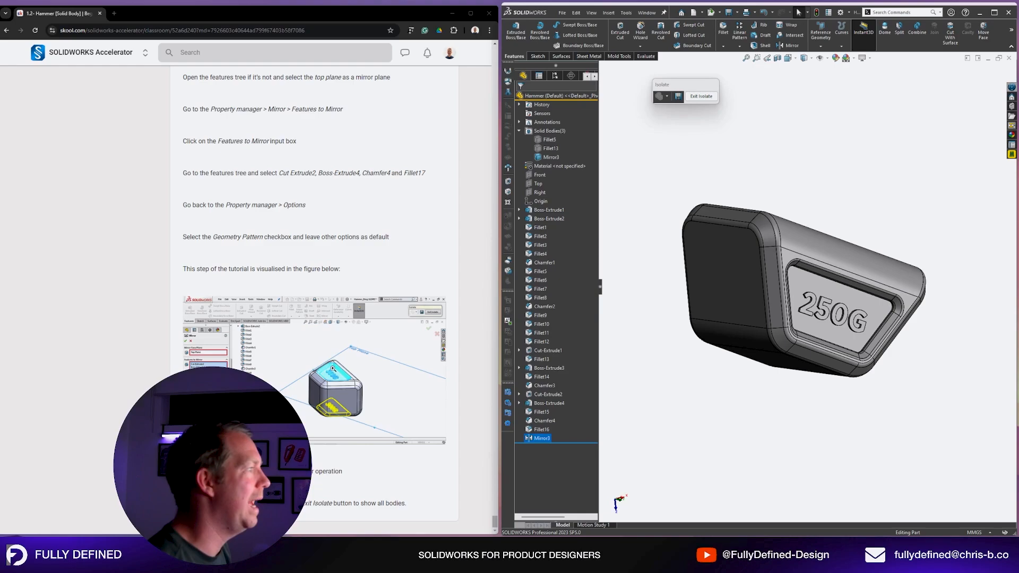
Delete the mirror feature that copied only the pocket cut.
{"action": "left_click", "coordinate": [542, 438]}
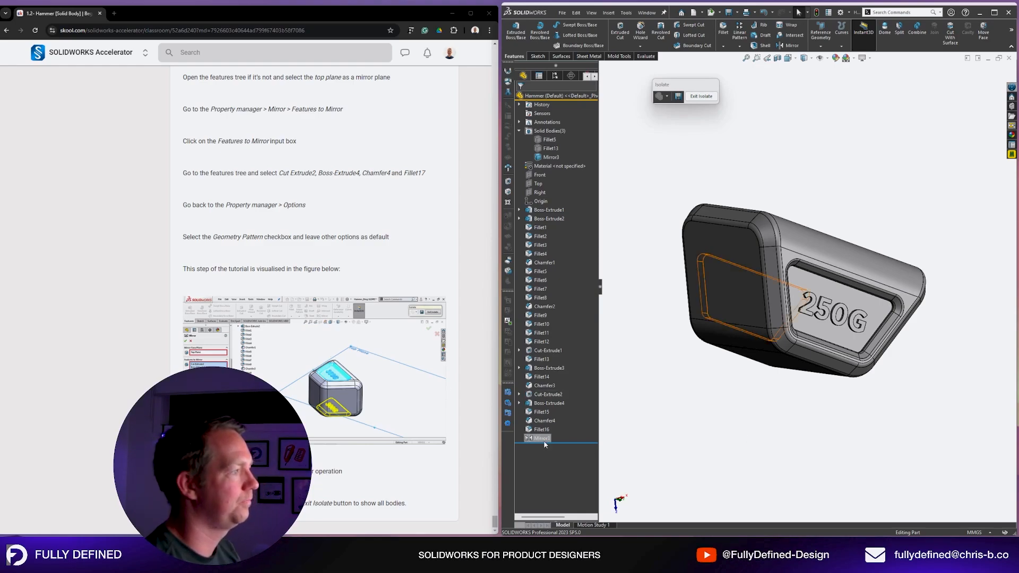
{"action": "key", "text": "Delete"}
{"action": "key", "text": "Return"}
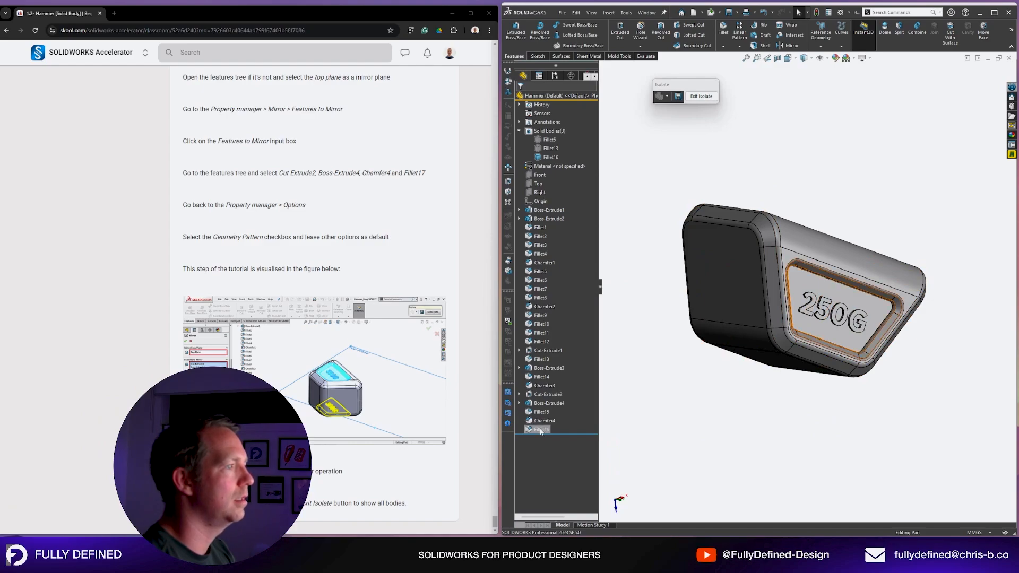
Reorder the 250G text extrusion Boss-Extrude4 to after Fillet16 and roll the model back to just before it.
{"action": "left_click_drag", "start_coordinate": [544, 404], "coordinate": [570, 426]}
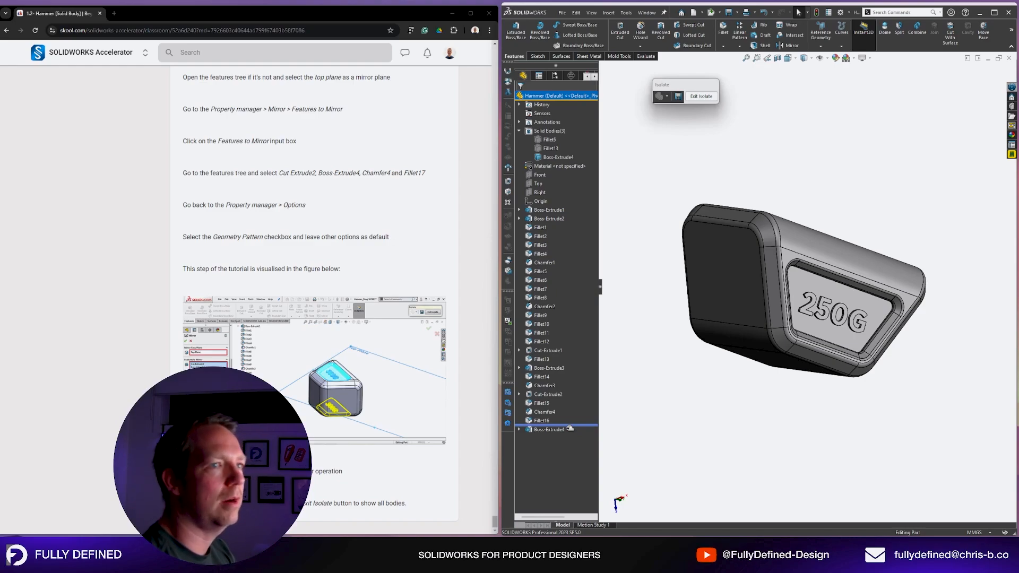
{"action": "middle_click_drag", "start_coordinate": [839, 387], "coordinate": [819, 173]}
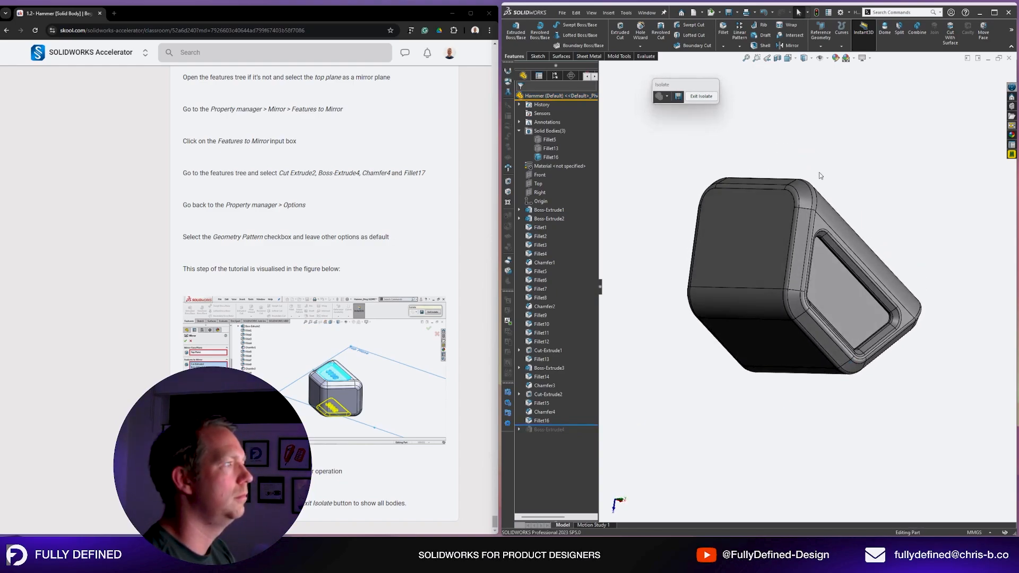
Cut the insert body in half with a surface cut using the Top plane, keeping the pocketed half.
{"action": "left_click", "coordinate": [537, 184]}
{"action": "scroll", "coordinate": [789, 231], "scroll_direction": "up", "scroll_amount": 5}
{"action": "middle_click_drag", "start_coordinate": [788, 231], "coordinate": [806, 207]}
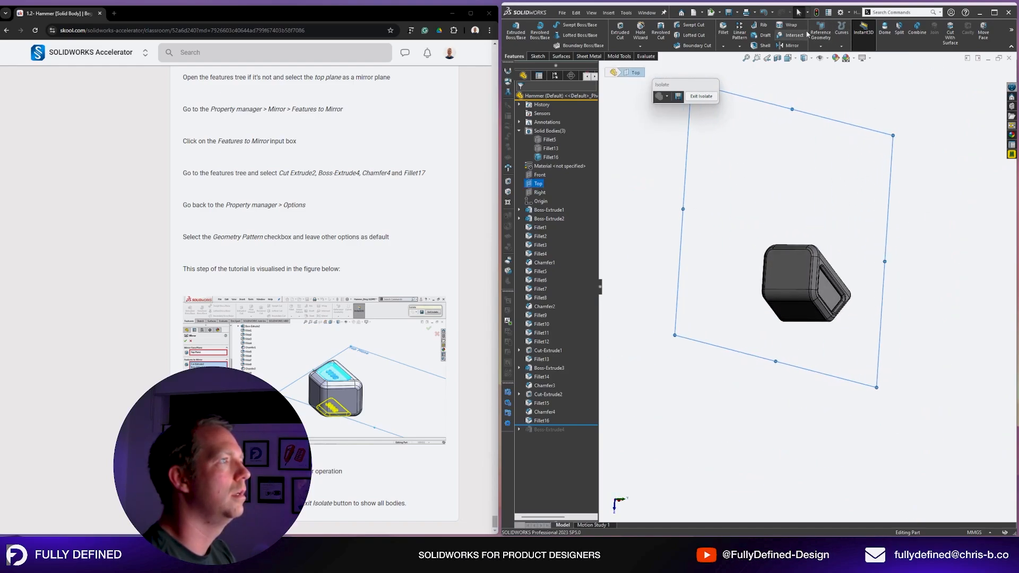
{"action": "left_click", "coordinate": [950, 35]}
{"action": "left_click", "coordinate": [520, 99]}
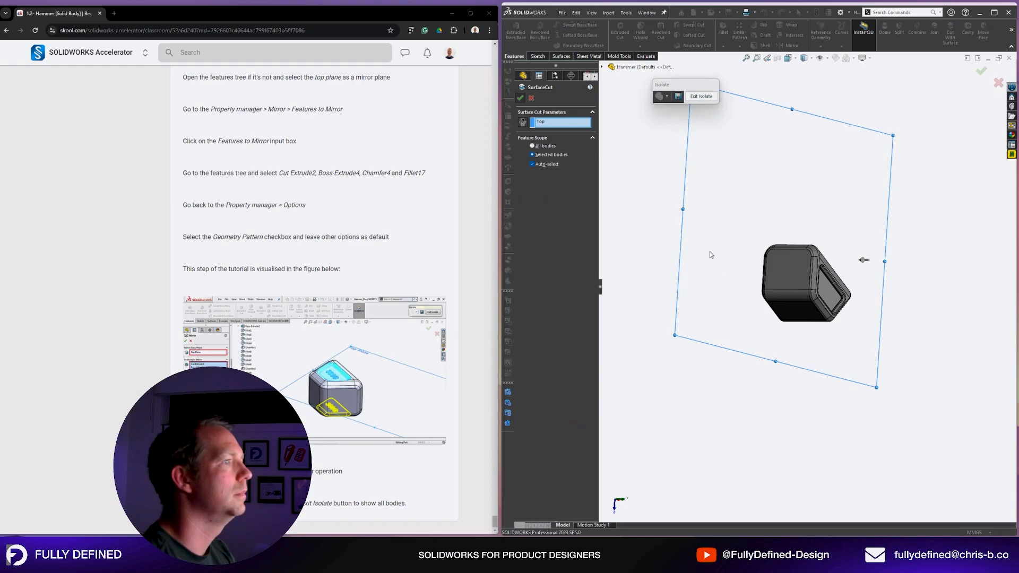
Mirror the half insert body about its flat cut face with merged solids, and roll forward past the 250G text extrusion.
{"action": "middle_click_drag", "start_coordinate": [777, 287], "coordinate": [879, 287]}
{"action": "left_click", "coordinate": [787, 46]}
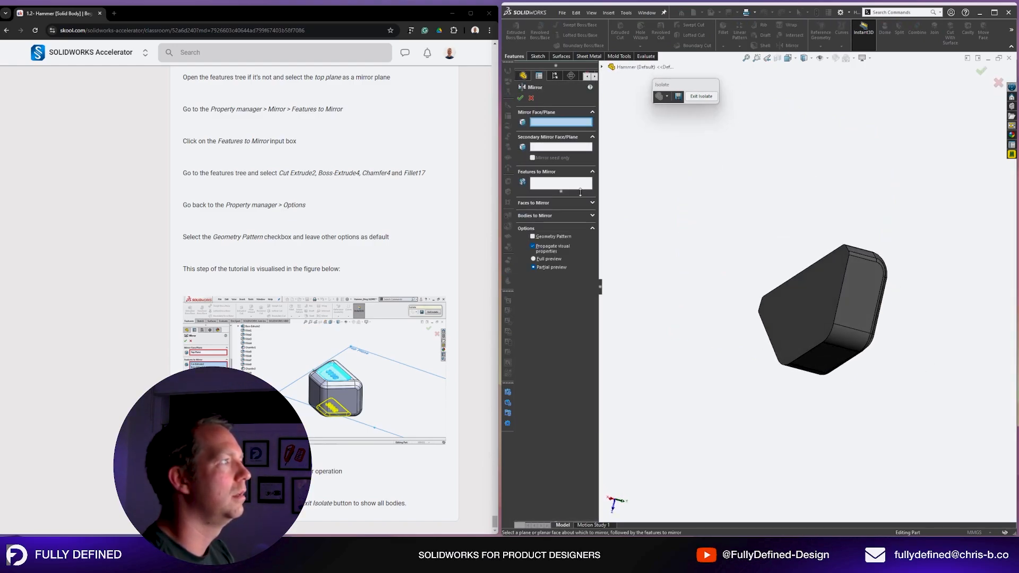
{"action": "left_click", "coordinate": [804, 278]}
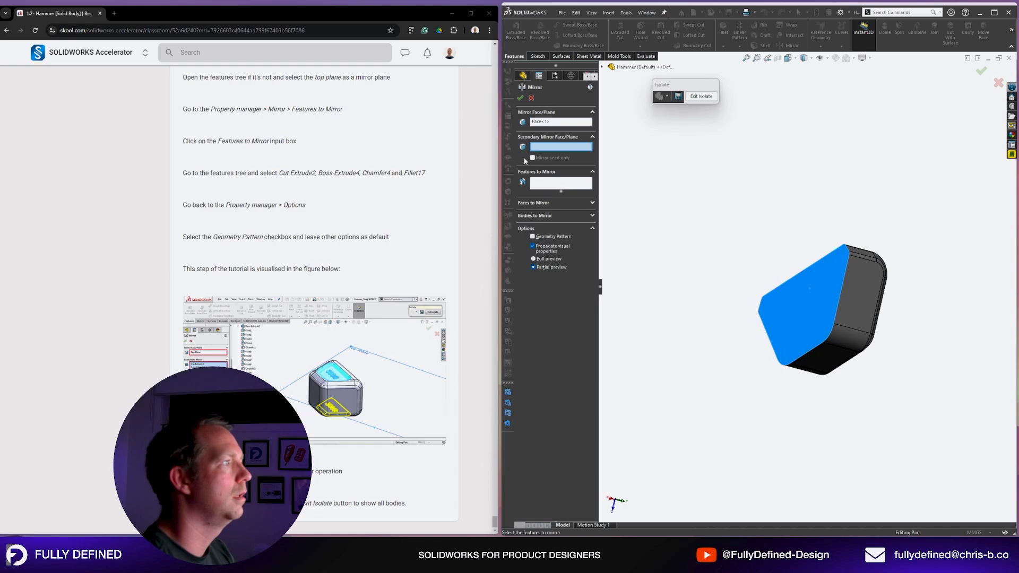
{"action": "left_click", "coordinate": [547, 214]}
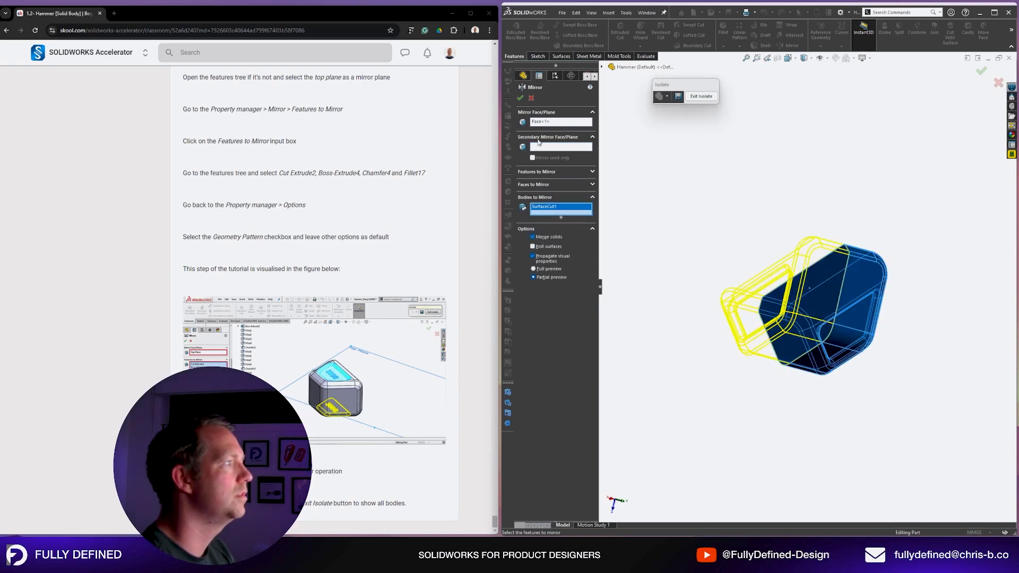
{"action": "left_click", "coordinate": [520, 98]}
{"action": "middle_click_drag", "start_coordinate": [934, 266], "coordinate": [637, 421]}
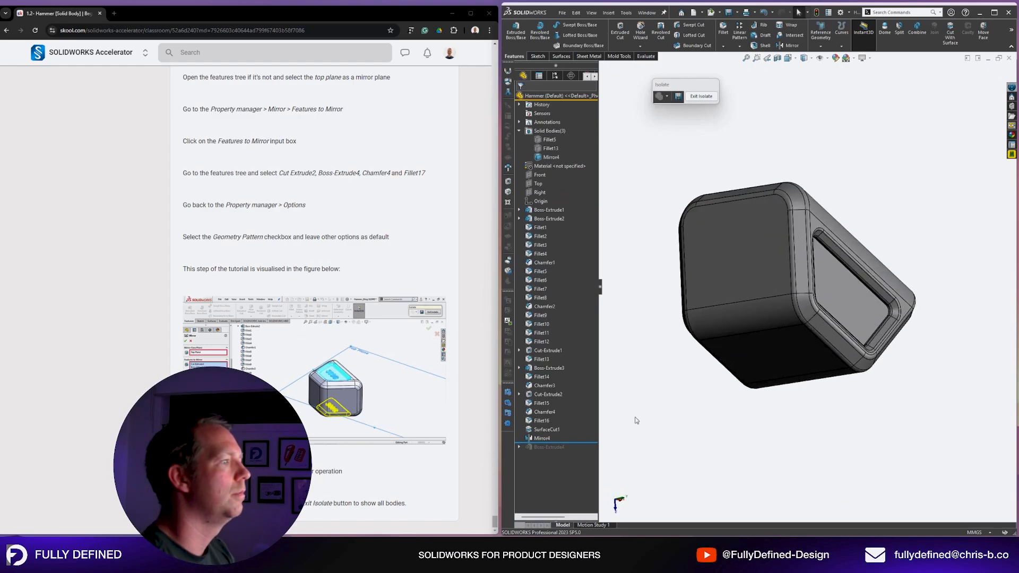
{"action": "left_click_drag", "start_coordinate": [581, 443], "coordinate": [582, 451]}
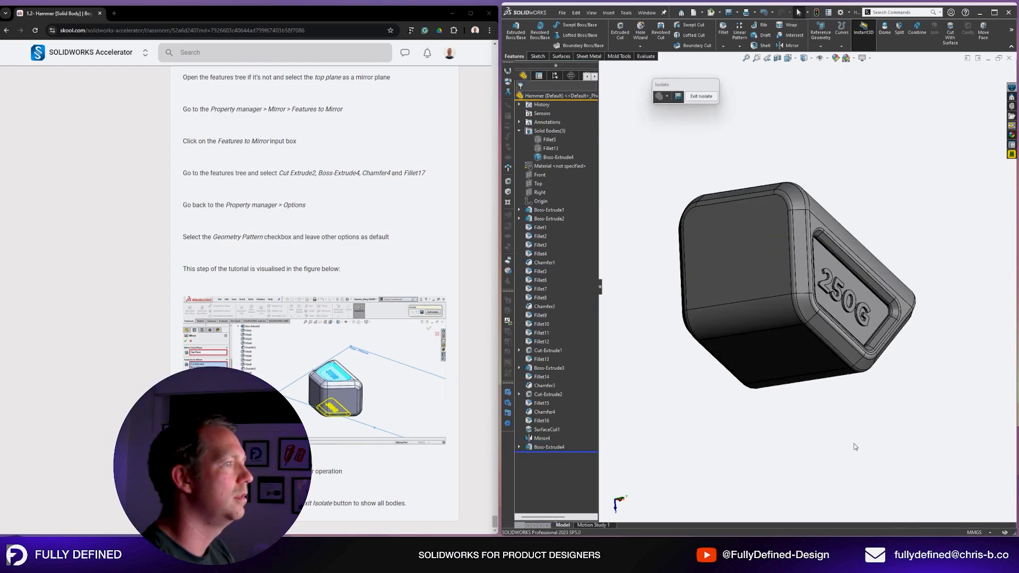
Start a sketch on the floor of the insert's mirrored pocket and view it face-on.
{"action": "middle_click_drag", "start_coordinate": [855, 446], "coordinate": [879, 333]}
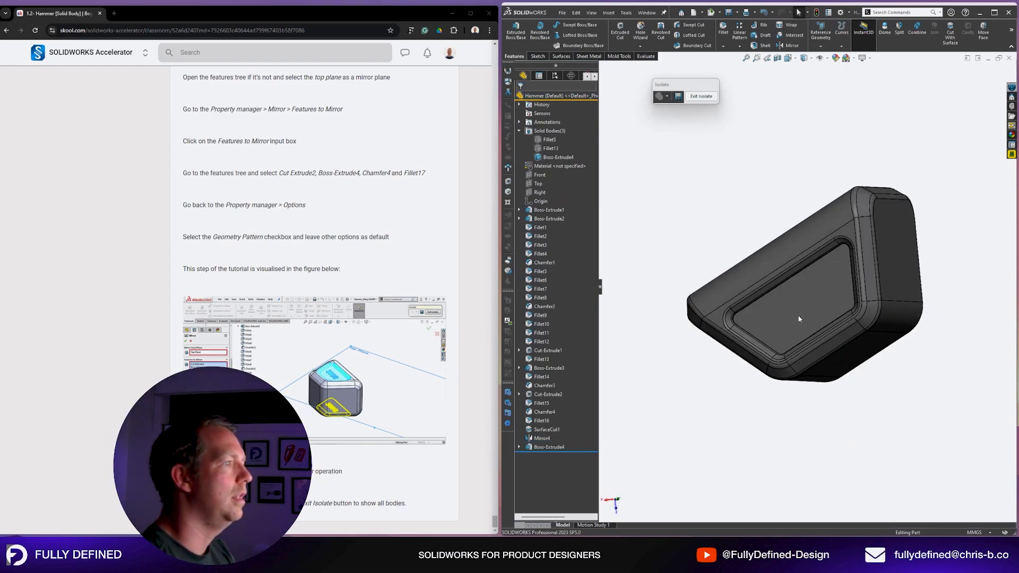
{"action": "left_click", "coordinate": [798, 318]}
{"action": "left_click", "coordinate": [831, 273]}
{"action": "key", "text": "space"}
{"action": "left_click", "coordinate": [963, 311]}
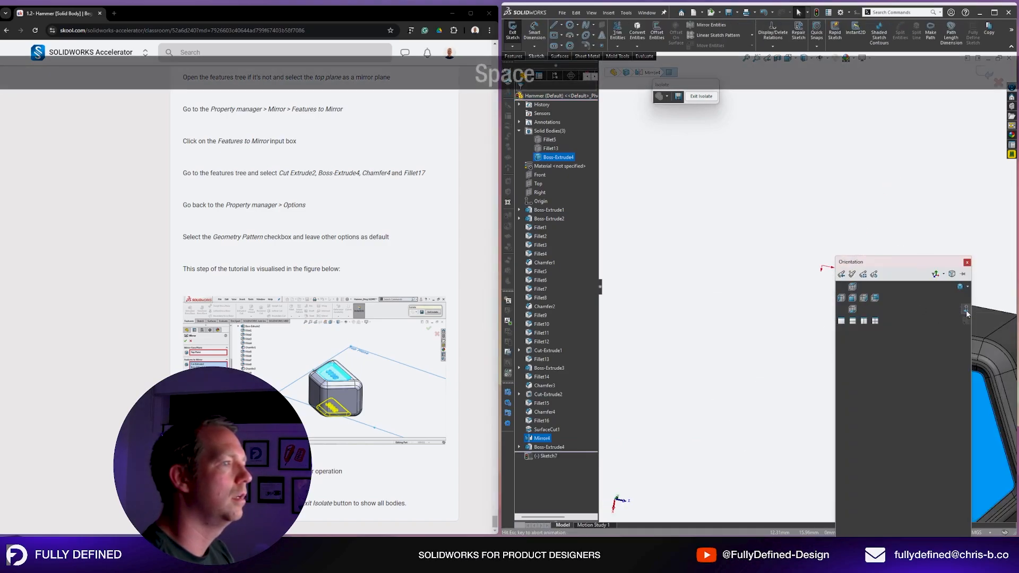
Convert the guide line of the original 250G text sketch into the new sketch, hide the original sketch and make the line construction.
{"action": "left_click", "coordinate": [519, 446]}
{"action": "left_click", "coordinate": [547, 456]}
{"action": "left_click", "coordinate": [569, 440]}
{"action": "scroll", "coordinate": [748, 266], "scroll_direction": "down", "scroll_amount": 2}
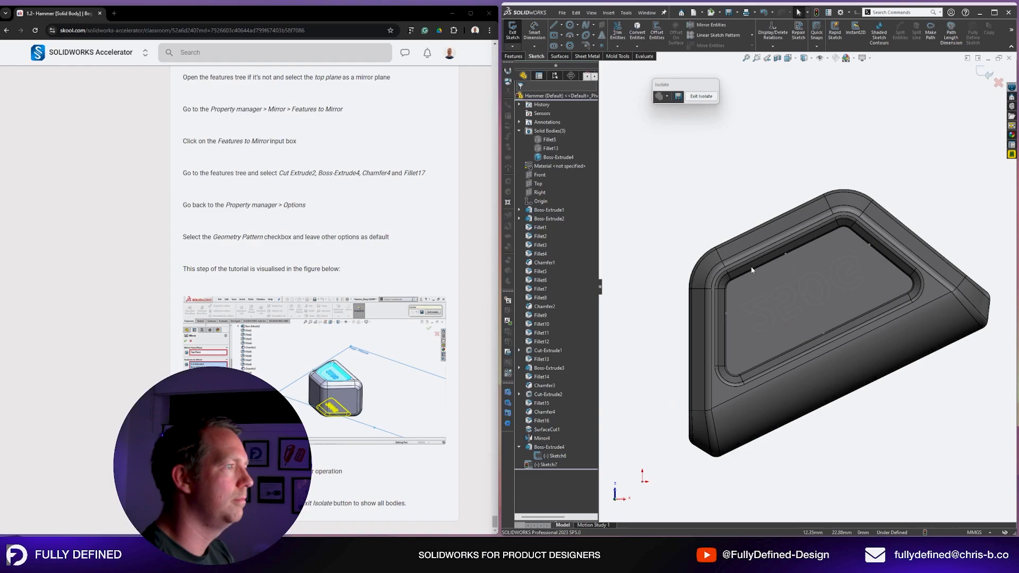
{"action": "left_click", "coordinate": [735, 312]}
{"action": "left_click", "coordinate": [637, 27]}
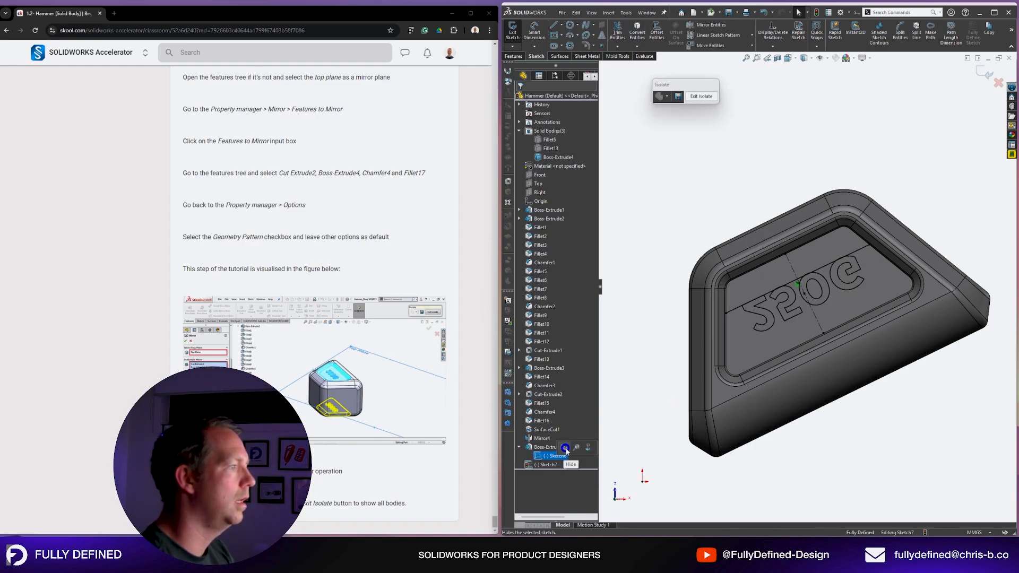
{"action": "left_click", "coordinate": [741, 307]}
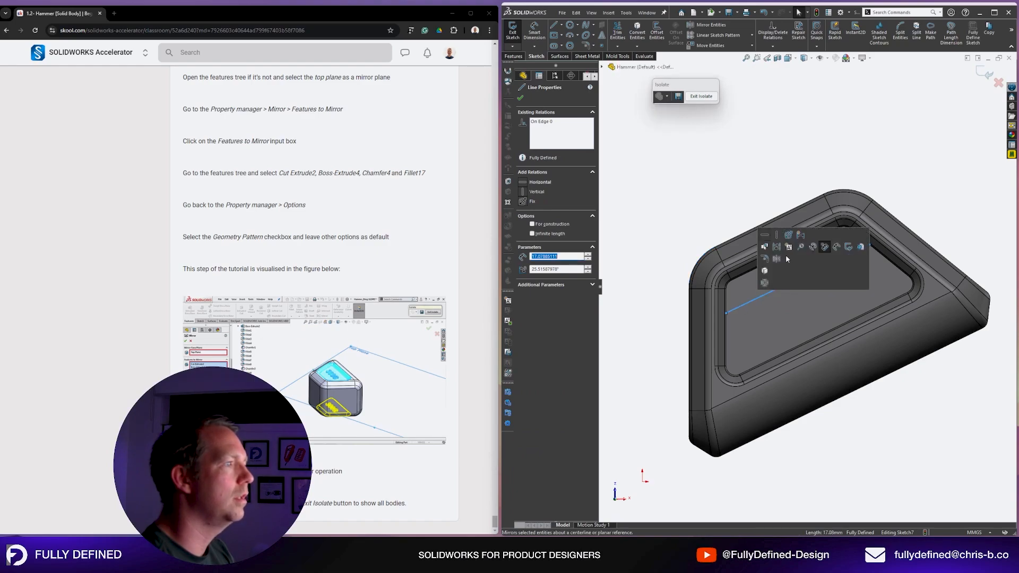
{"action": "key", "text": "Escape"}
{"action": "left_click", "coordinate": [816, 272]}
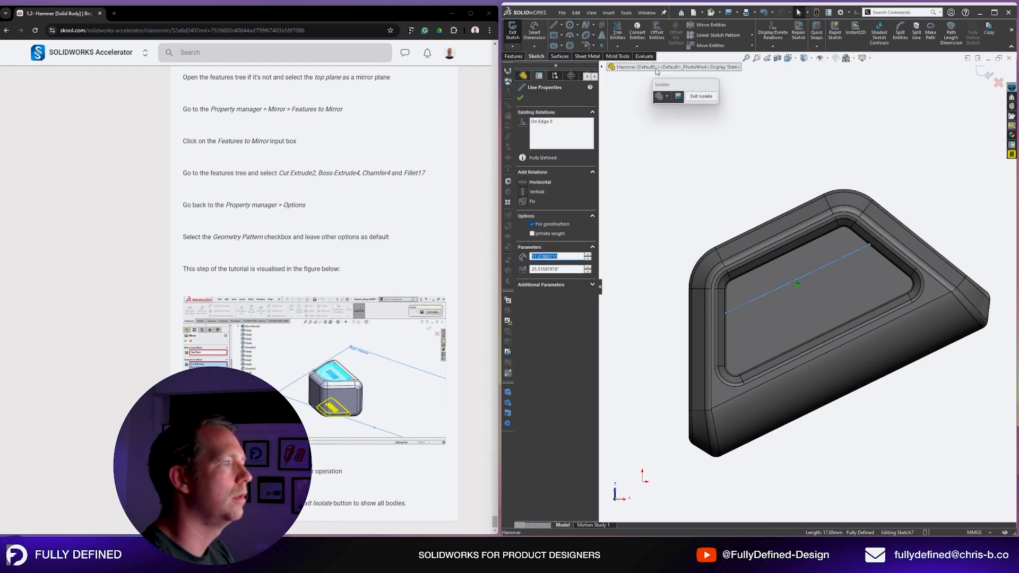
Add the sketch text 250G along the construction line in the Gotham font with a height of 3.5 mm.
{"action": "left_click", "coordinate": [602, 40]}
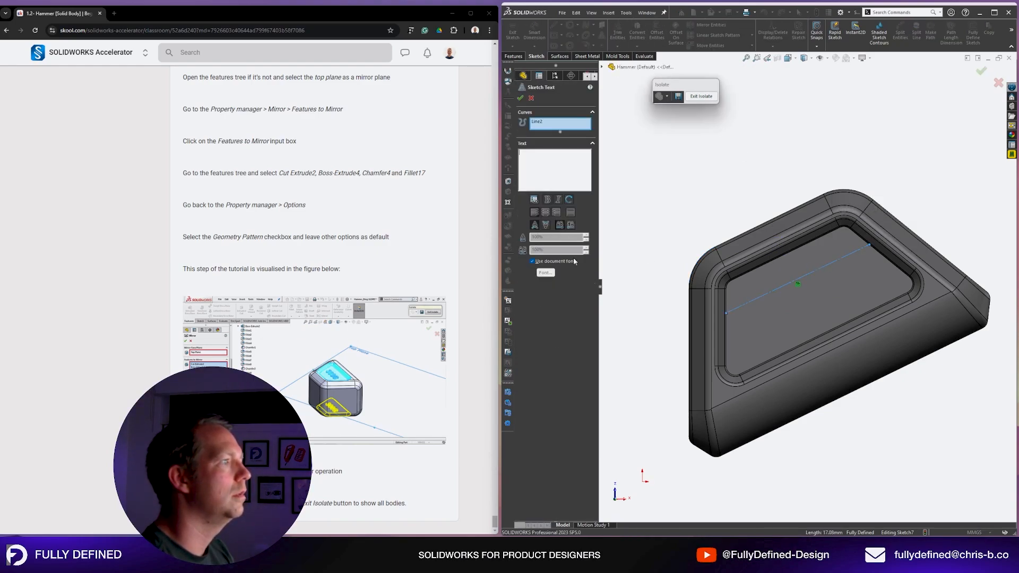
{"action": "type", "text": "250G"}
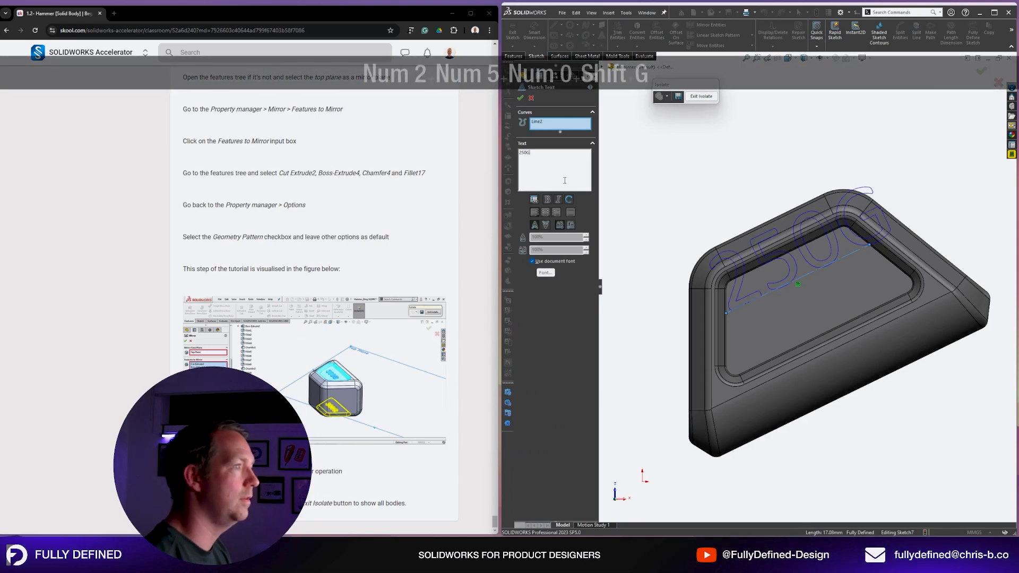
{"action": "left_click", "coordinate": [533, 262]}
{"action": "left_click", "coordinate": [545, 272]}
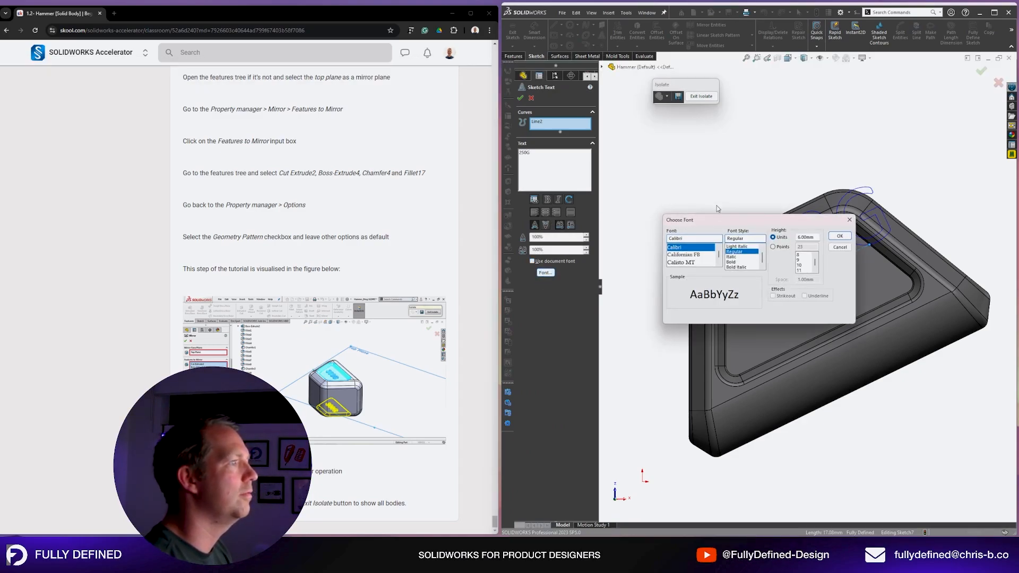
{"action": "type", "text": "gotha"}
{"action": "left_click", "coordinate": [691, 248]}
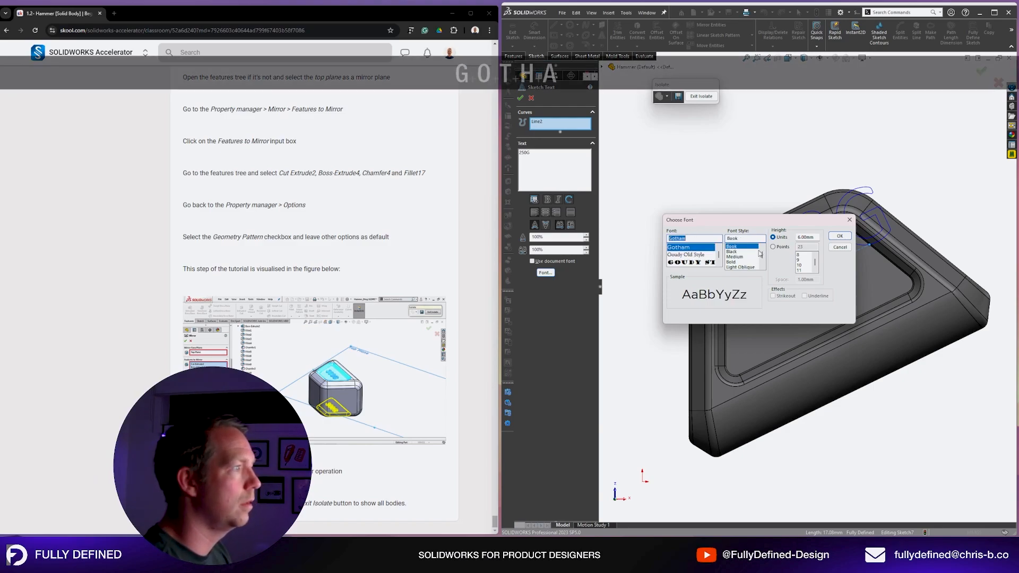
{"action": "type", "text": "3.5"}
{"action": "key", "text": "Return"}
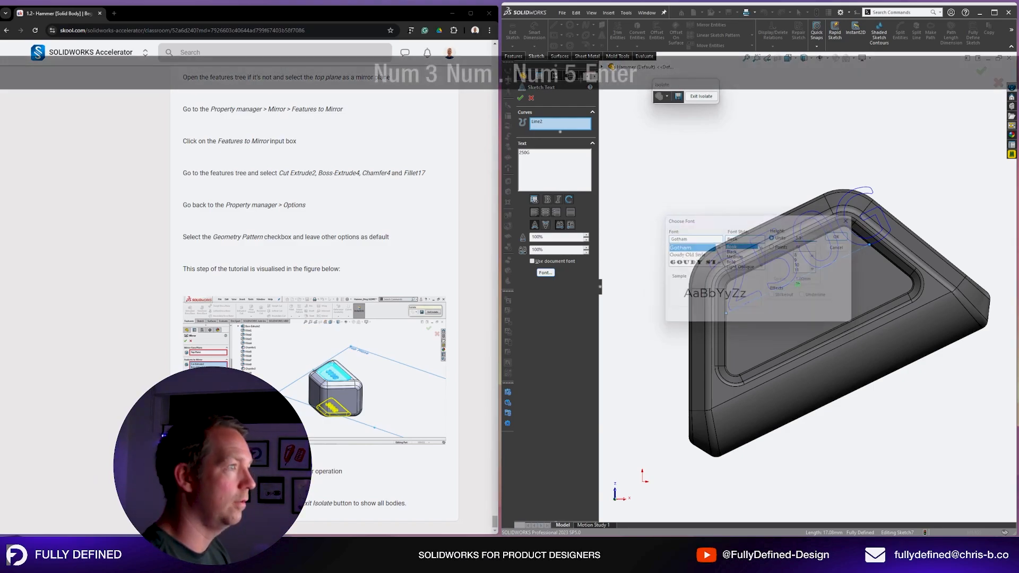
Centre the 250G text on the line, flip it vertically and horizontally, and set its font style to Bold.
{"action": "left_click", "coordinate": [545, 212]}
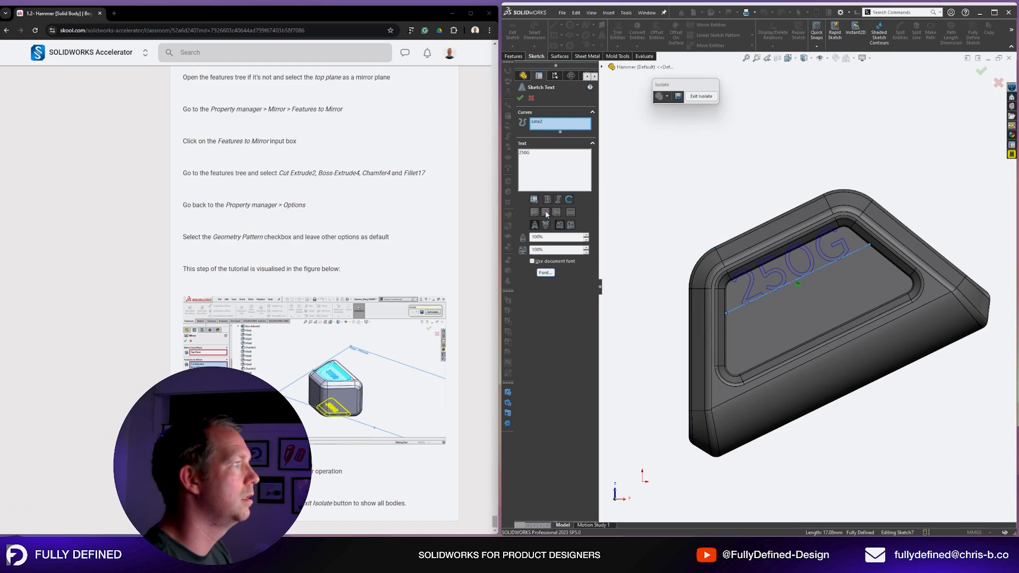
{"action": "left_click", "coordinate": [545, 225]}
{"action": "left_click", "coordinate": [570, 227]}
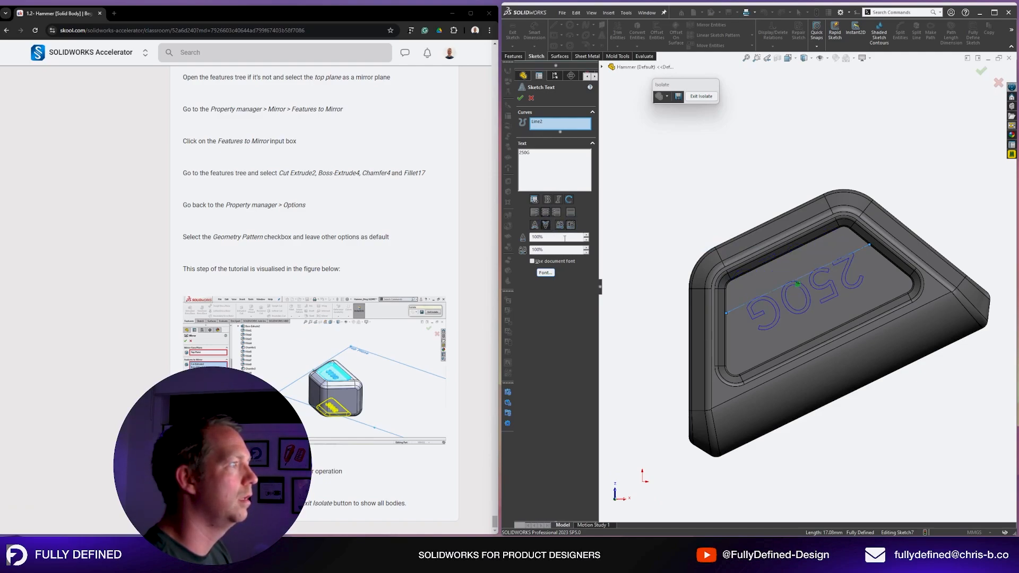
{"action": "left_click", "coordinate": [551, 273]}
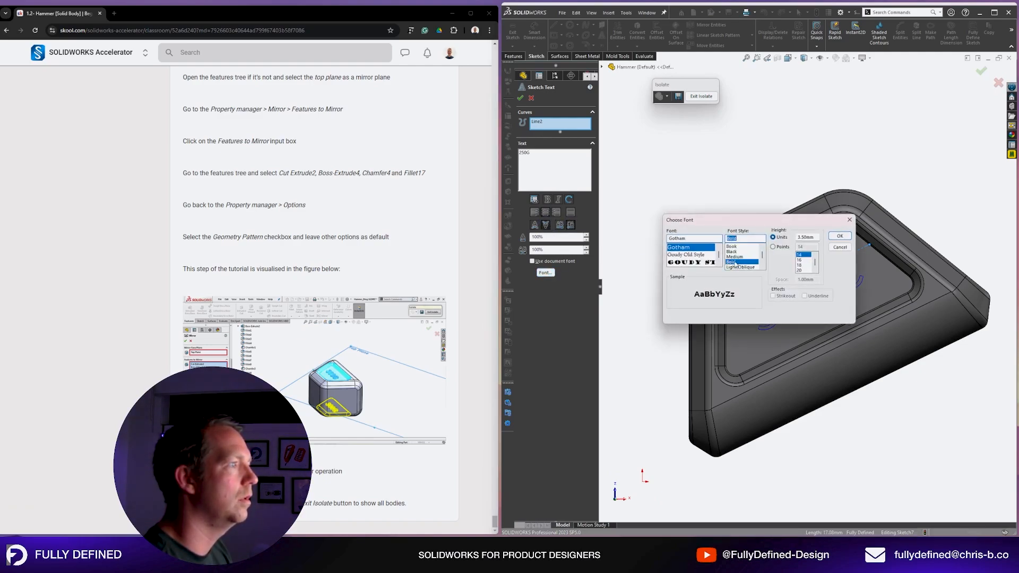
{"action": "left_click", "coordinate": [838, 236]}
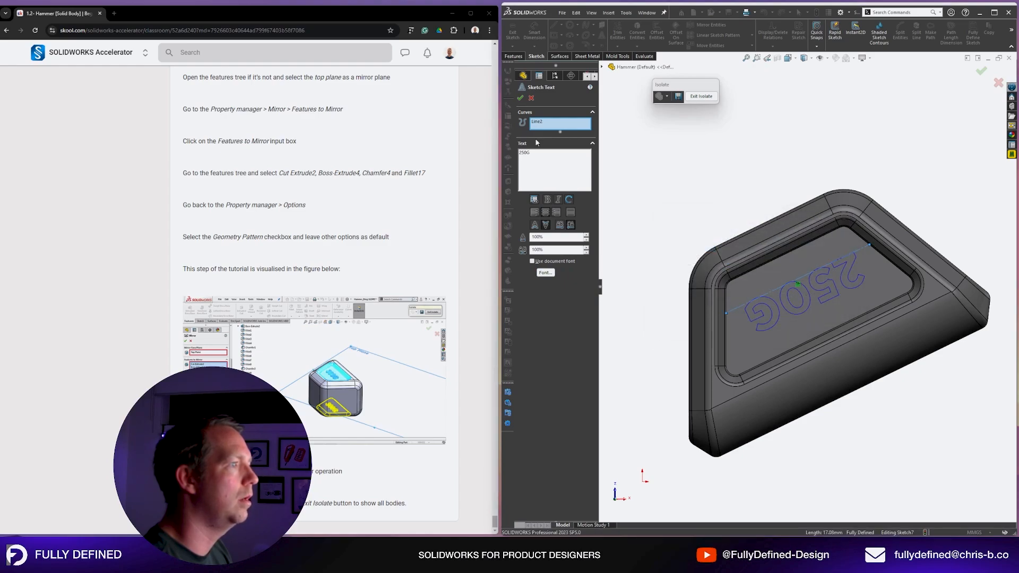
{"action": "left_click", "coordinate": [520, 98]}
Extrude the new 250G text sketch 0.75 mm with the Mid Plane end condition.
{"action": "mouse_move", "coordinate": [817, 213]}
{"action": "middle_mouse_down"}
{"action": "mouse_move", "coordinate": [931, 247]}
{"action": "mouse_move", "coordinate": [863, 220]}
{"action": "middle_mouse_up"}
{"action": "key", "text": "e"}
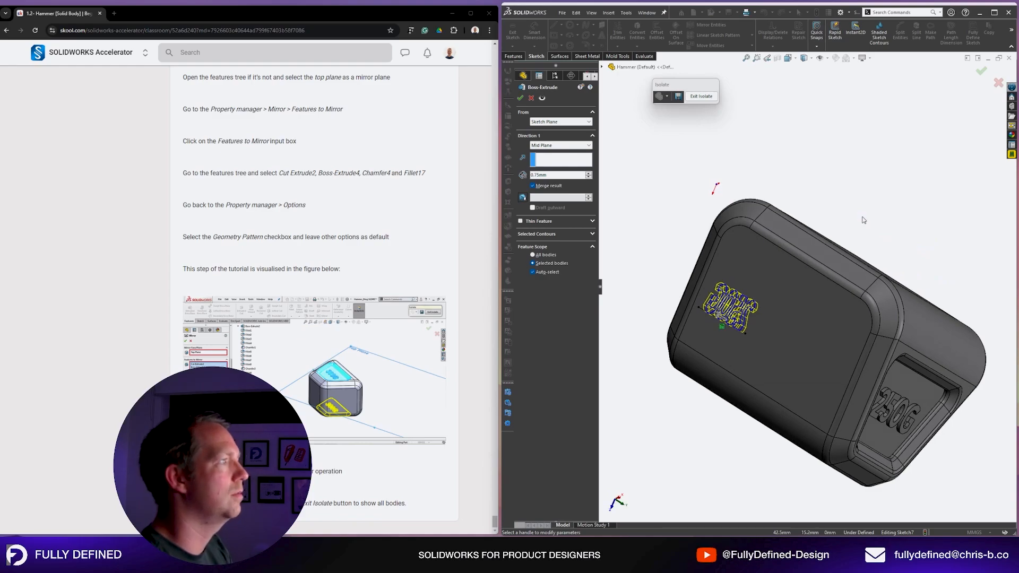
{"action": "key", "text": "Return"}
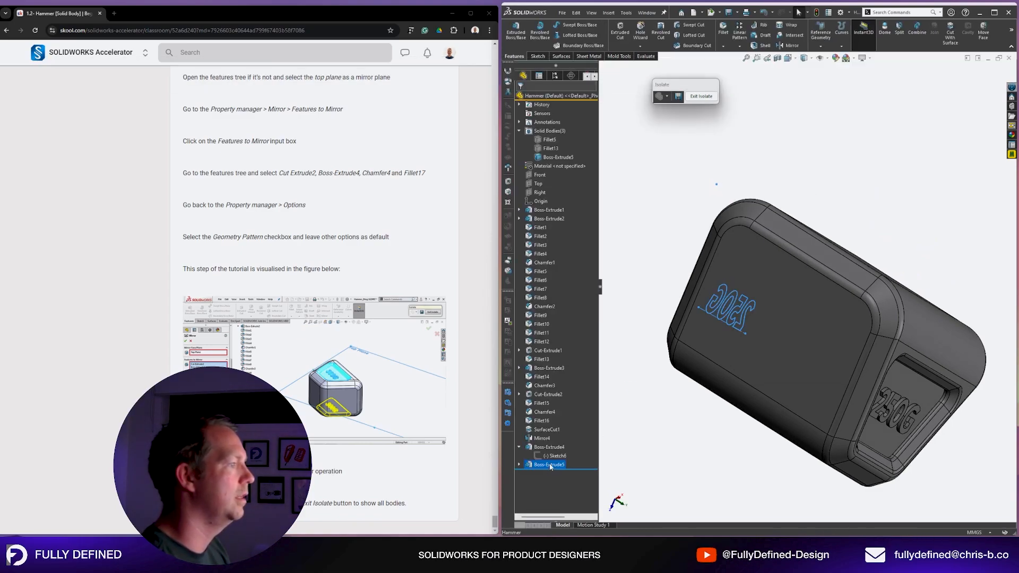
Change the end condition of the new 250G text extrusion to Blind.
{"action": "right_click", "coordinate": [542, 465]}
{"action": "left_click", "coordinate": [557, 374]}
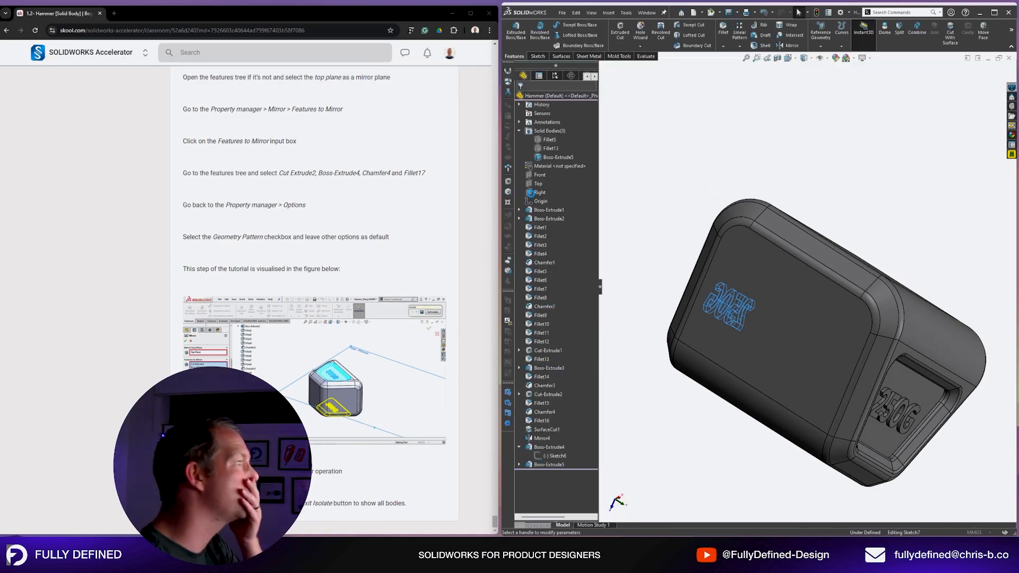
{"action": "left_click", "coordinate": [546, 146]}
{"action": "left_click", "coordinate": [544, 159]}
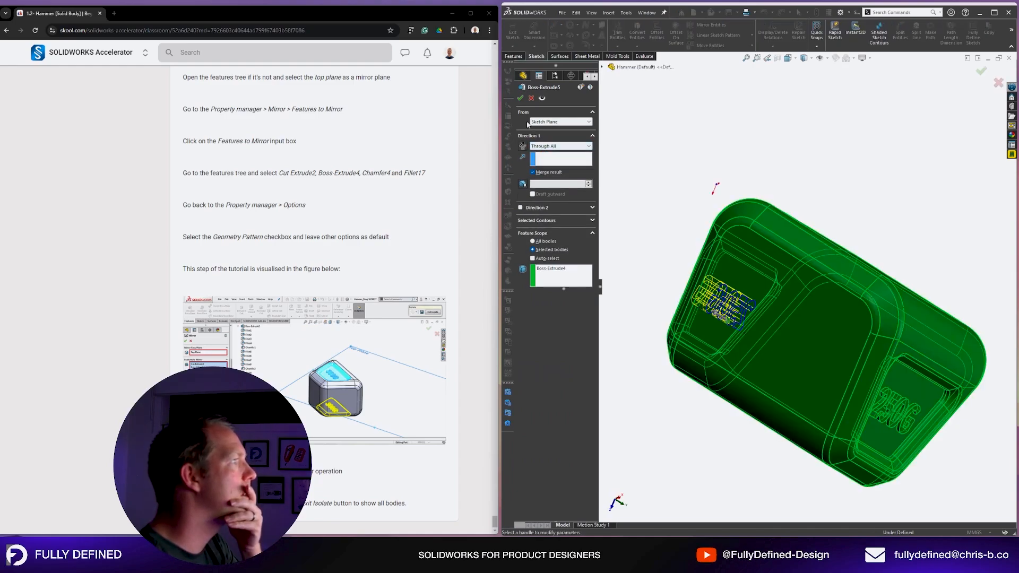
{"action": "left_click", "coordinate": [552, 146]}
{"action": "left_click", "coordinate": [546, 152]}
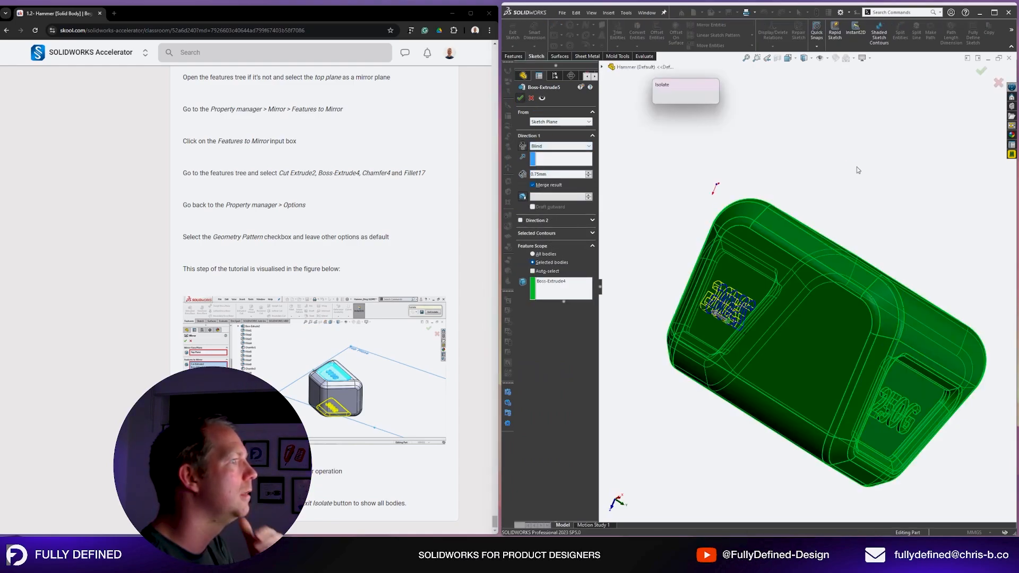
Set the extrusion depth of the original raised 250G text to 0.5 mm.
{"action": "middle_click_drag", "start_coordinate": [880, 333], "coordinate": [817, 366]}
{"action": "scroll", "coordinate": [880, 401], "scroll_direction": "down", "scroll_amount": 4}
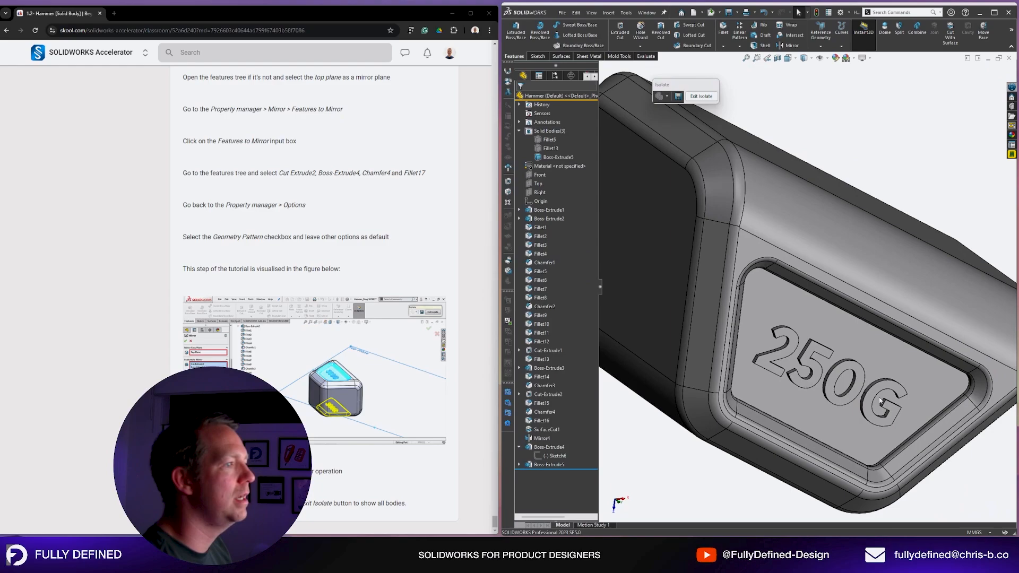
{"action": "middle_click_drag", "start_coordinate": [880, 400], "coordinate": [821, 291]}
{"action": "scroll", "coordinate": [855, 374], "scroll_direction": "down", "scroll_amount": 2}
{"action": "left_click", "coordinate": [855, 372]}
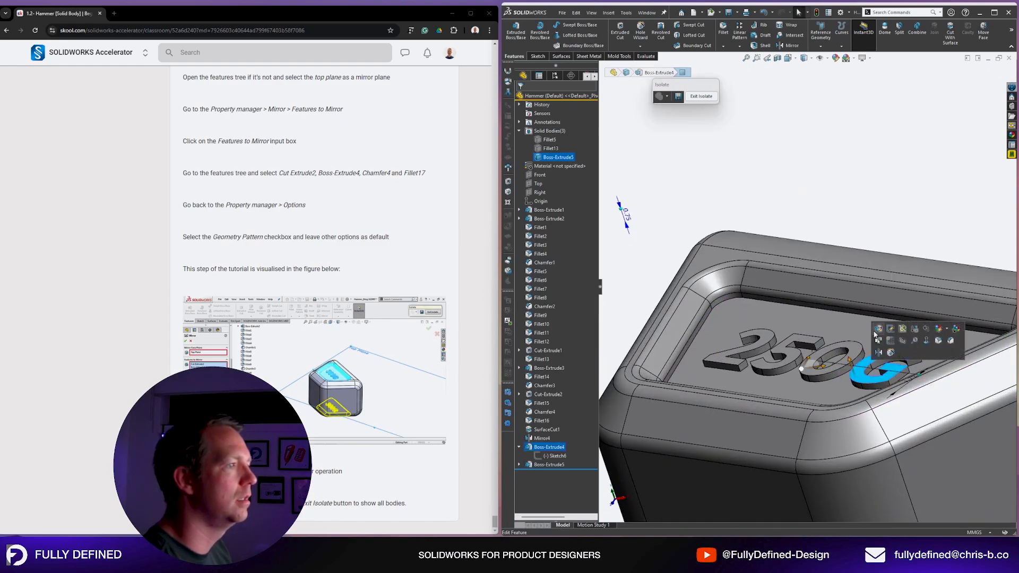
{"action": "left_click", "coordinate": [890, 329]}
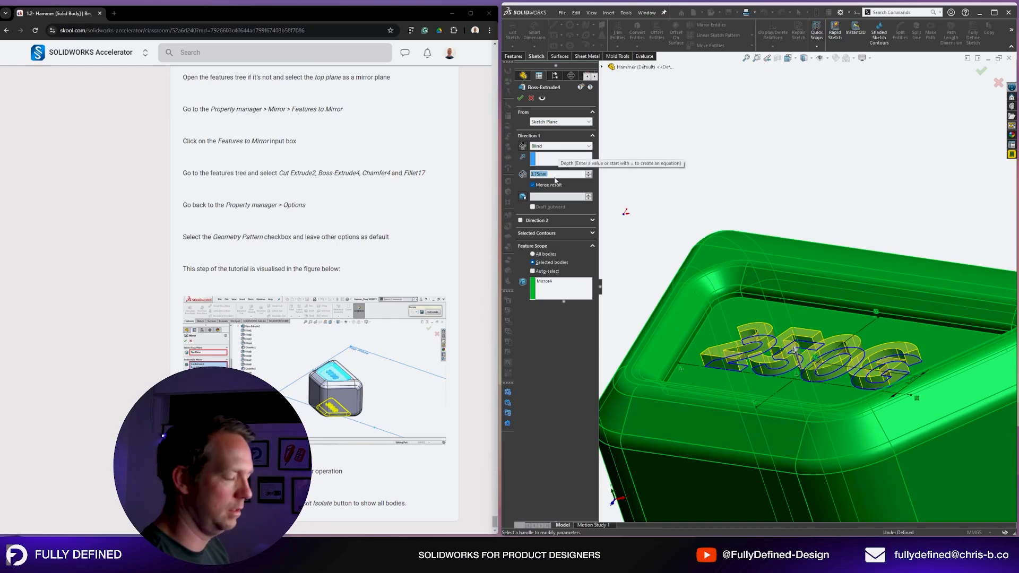
{"action": "type", "text": ".5"}
{"action": "key", "text": "Return"}
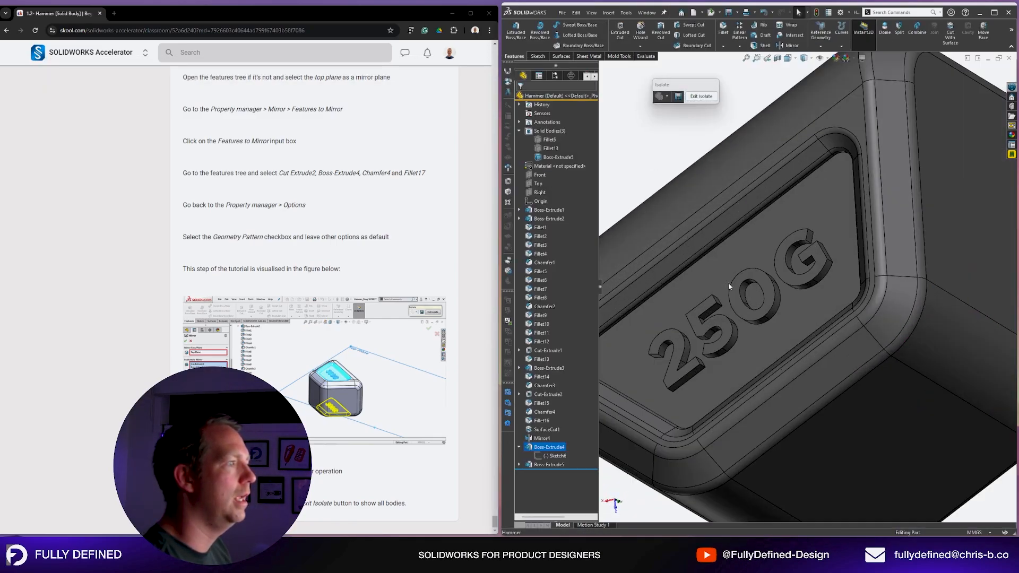
Set the depth of the raised 250G text on the insert's opposite face to 0.5 mm.
{"action": "left_click", "coordinate": [792, 281]}
{"action": "middle_click_drag", "start_coordinate": [638, 345], "coordinate": [832, 289]}
{"action": "scroll", "coordinate": [832, 289], "scroll_direction": "up", "scroll_amount": 3}
{"action": "left_click", "coordinate": [991, 212]}
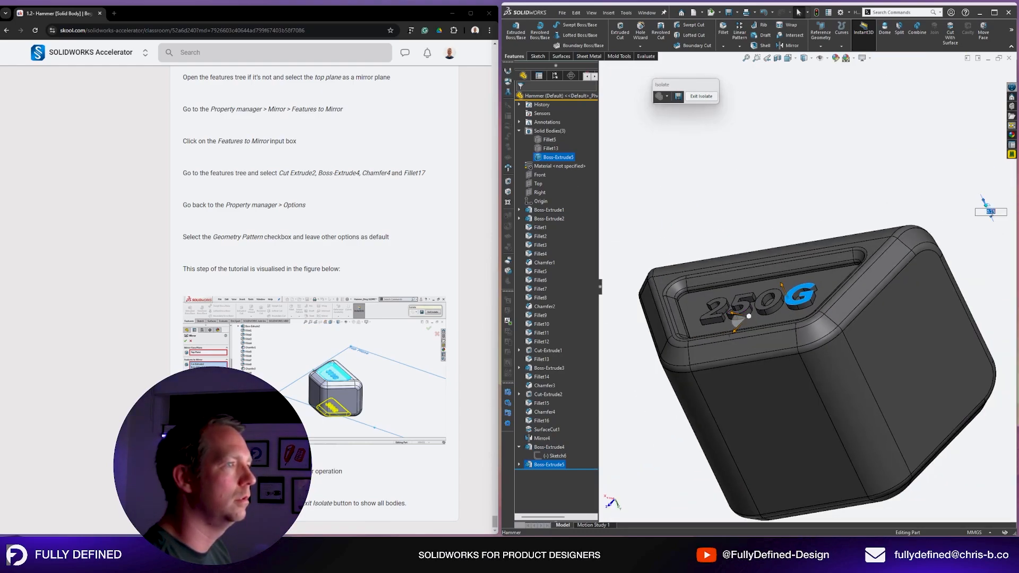
{"action": "type", "text": ".5"}
{"action": "key", "text": "Return"}
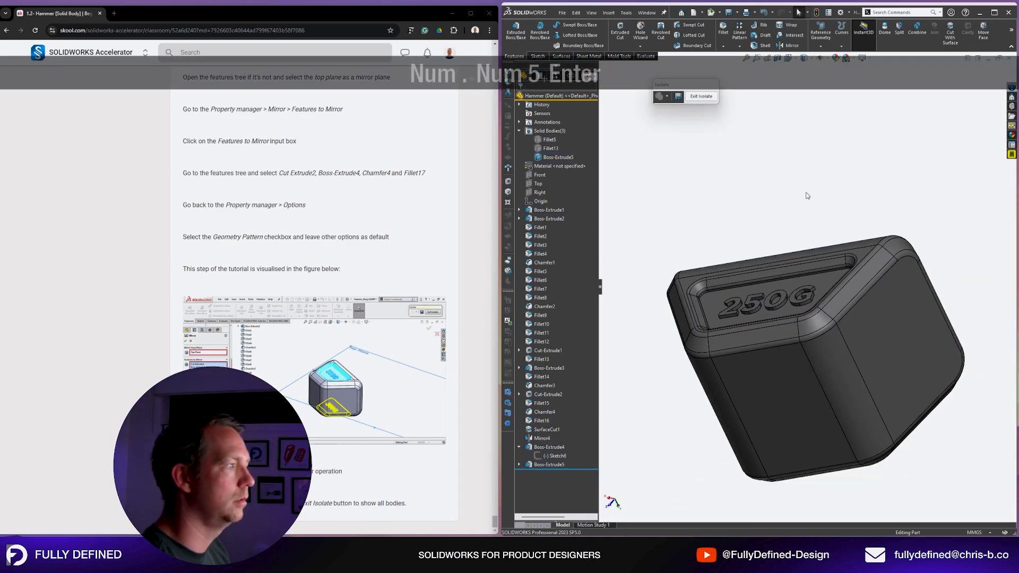
Exit the isolated view to show all hammer bodies and save the part.
{"action": "left_click", "coordinate": [750, 216]}
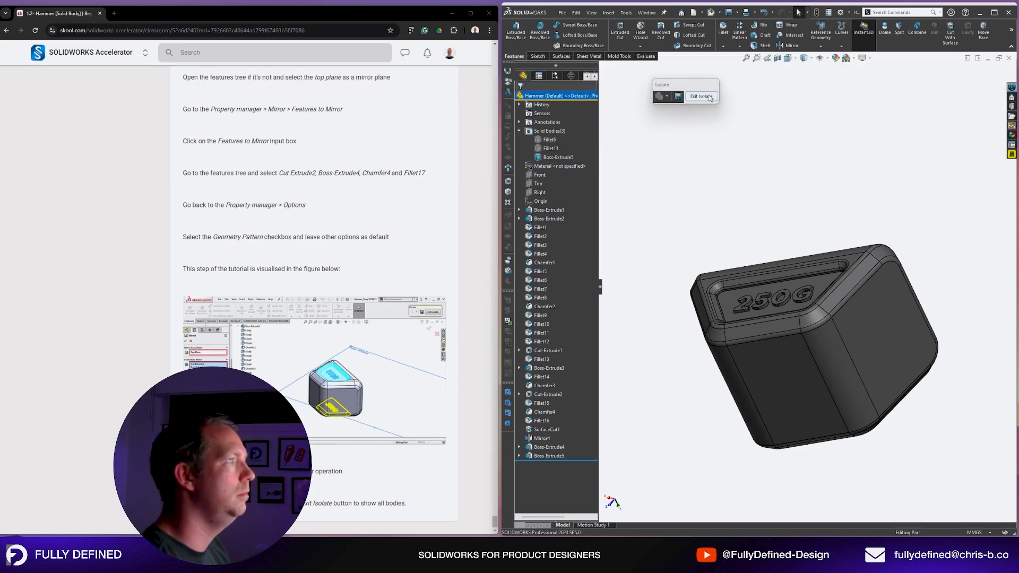
{"action": "middle_click_drag", "start_coordinate": [830, 193], "coordinate": [815, 243]}
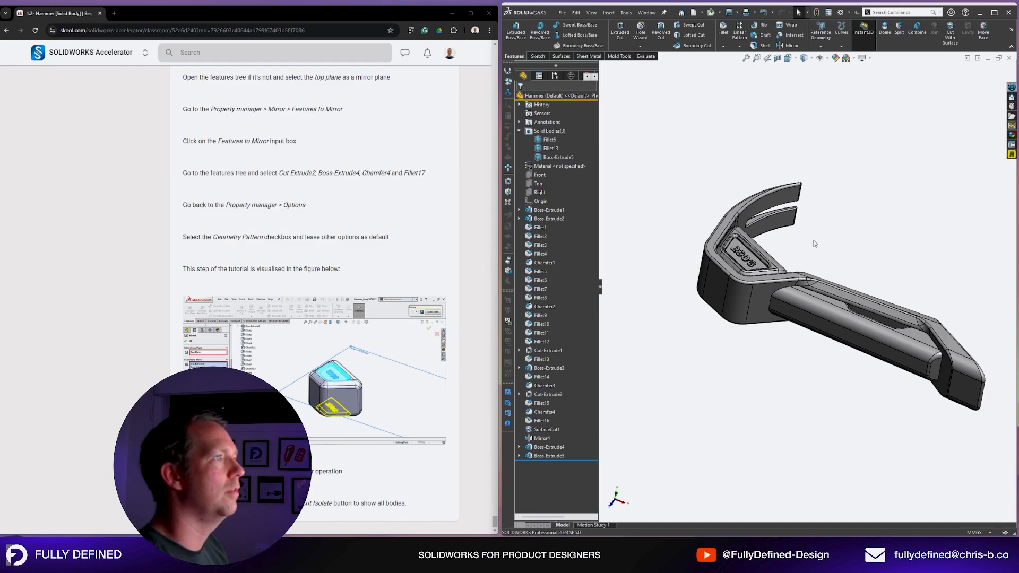
{"action": "key", "text": "ctrl+s"}
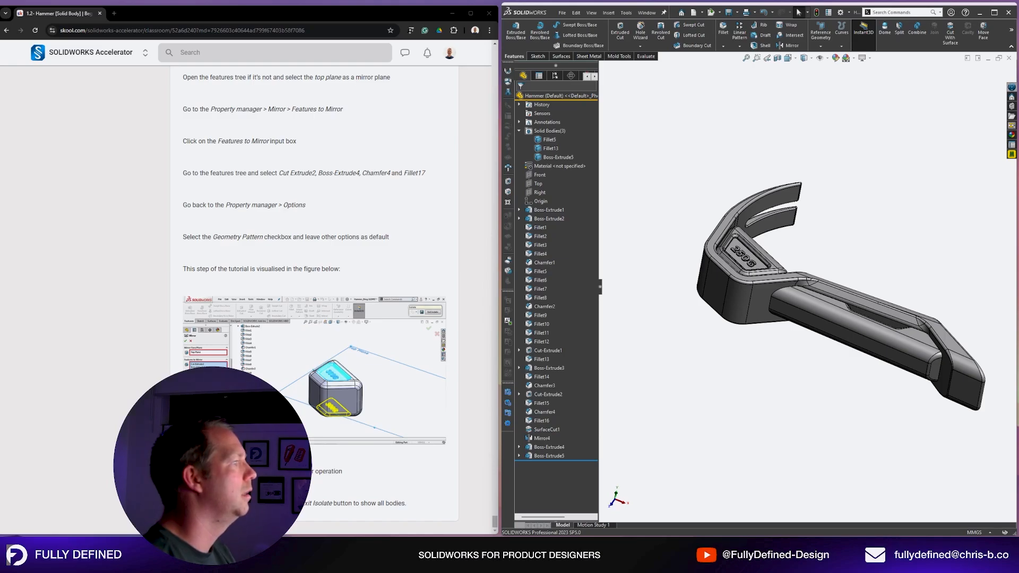
Return to the start of the written tutorial and compare its finished hammer image with the model.
{"action": "scroll", "coordinate": [315, 297], "scroll_direction": "up", "scroll_amount": 20}
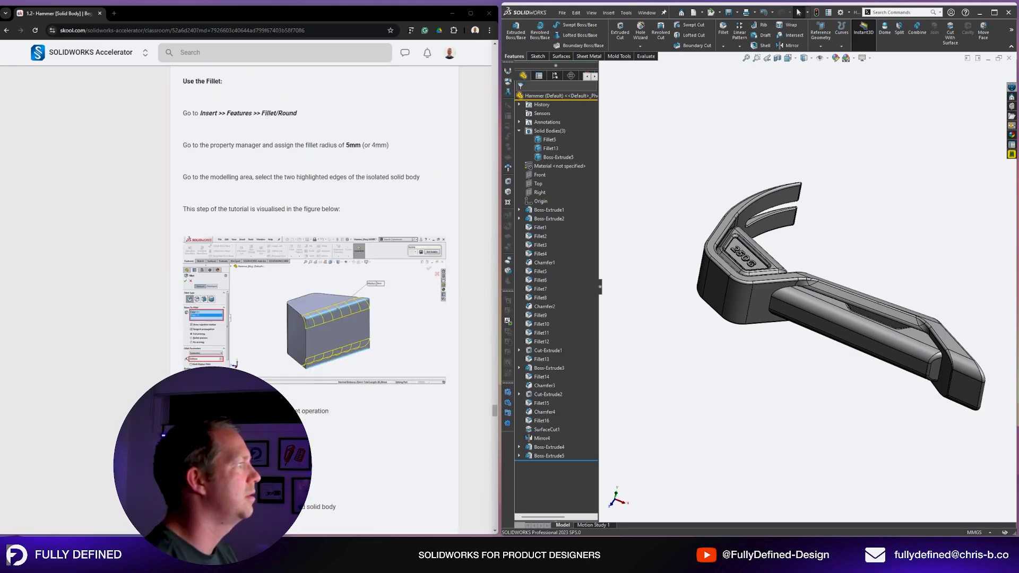
{"action": "scroll", "coordinate": [315, 297], "scroll_direction": "up", "scroll_amount": 20}
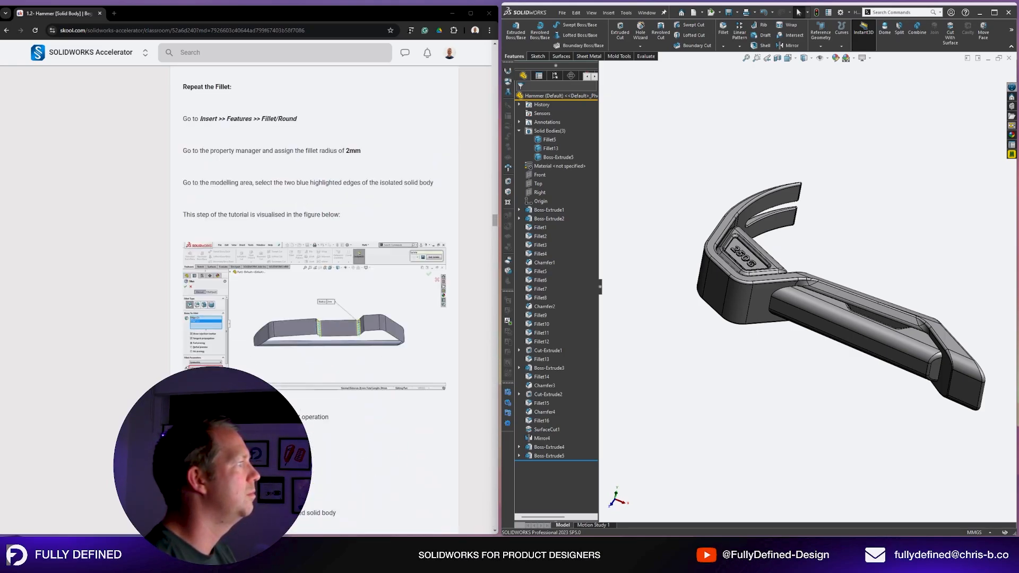
{"action": "scroll", "coordinate": [314, 298], "scroll_direction": "up", "scroll_amount": 20}
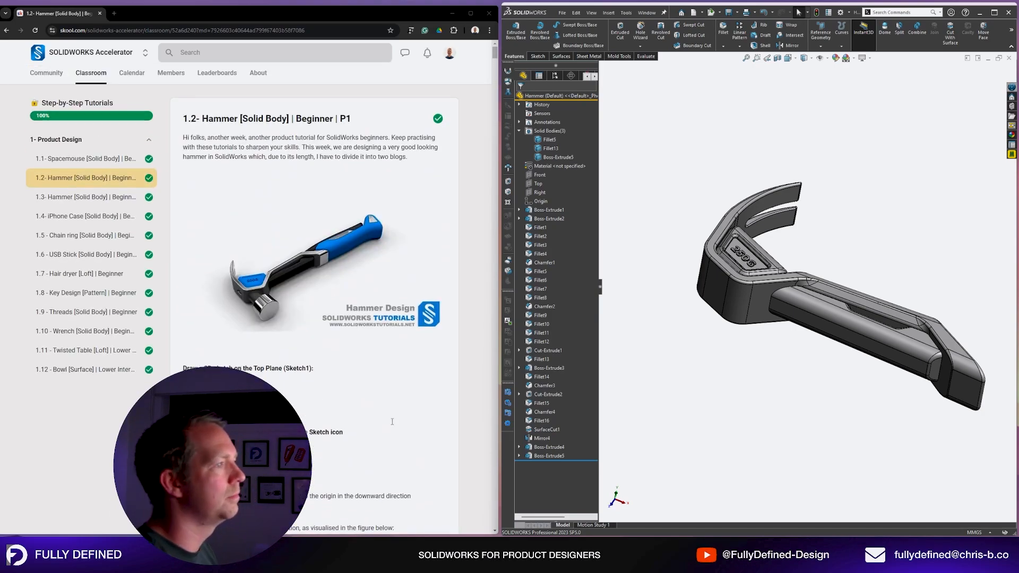
{"action": "mouse_move", "coordinate": [876, 395]}
{"action": "middle_mouse_down"}
{"action": "mouse_move", "coordinate": [867, 348]}
{"action": "mouse_move", "coordinate": [880, 398]}
{"action": "middle_mouse_up"}
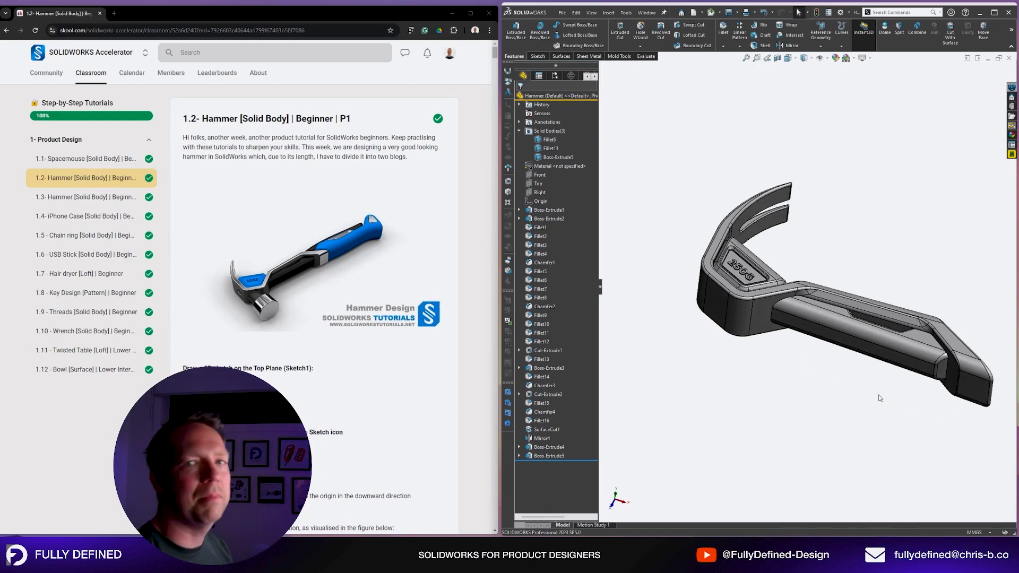